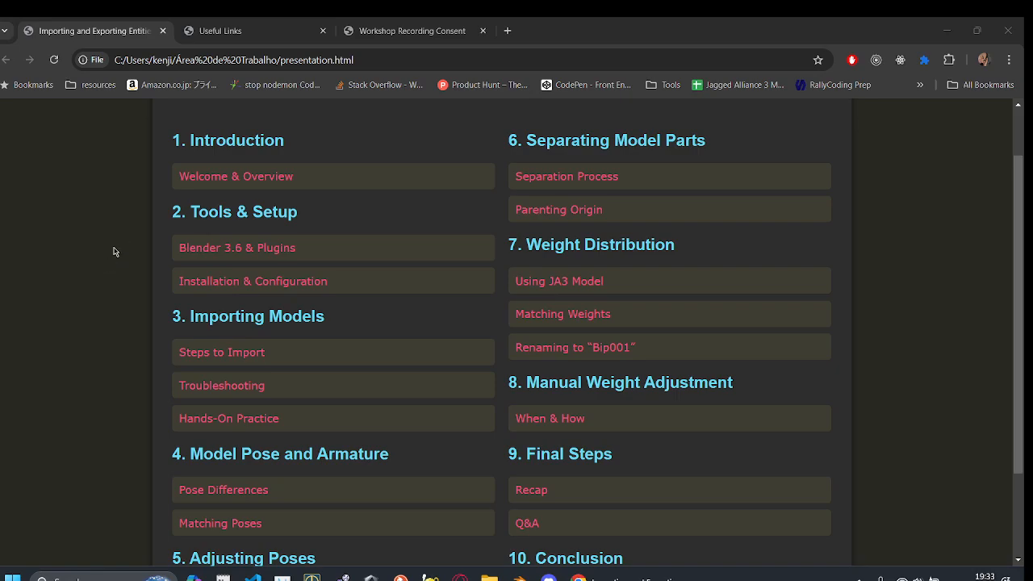
- Review the Useful Links page and return to the workshop outline page
left_click(114, 251)
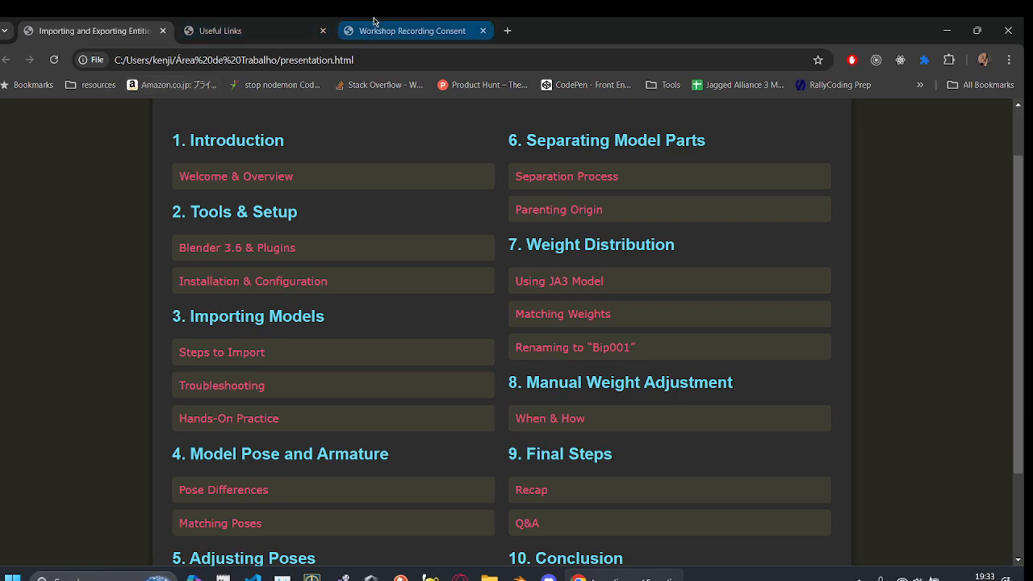
left_click(292, 24)
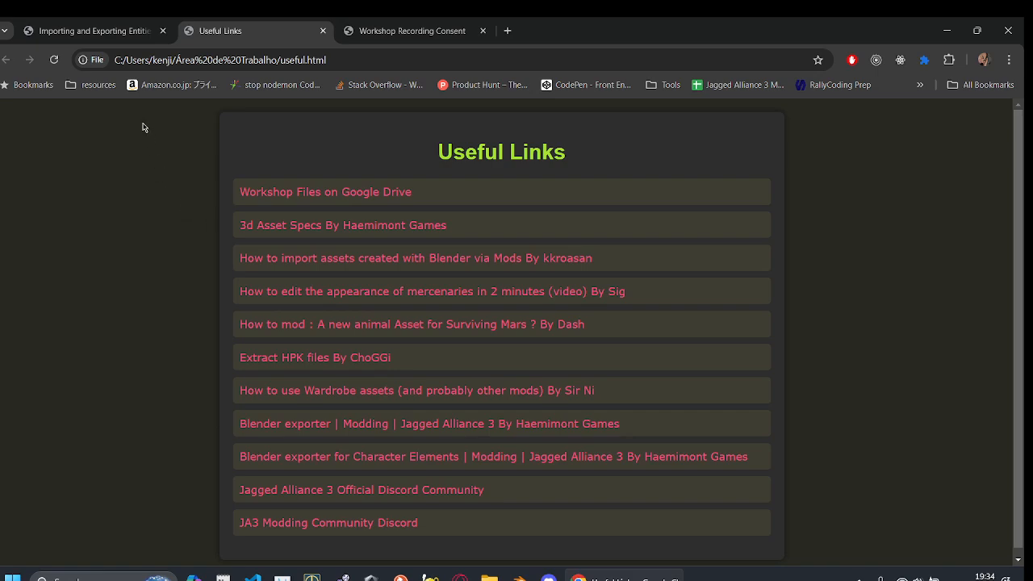
left_click(80, 29)
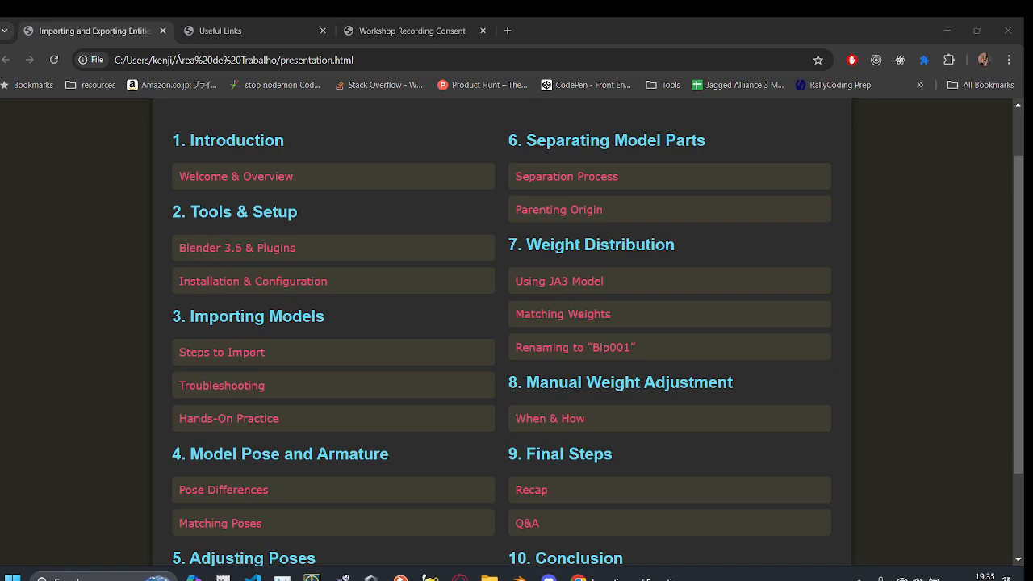
key("alt+Tab")
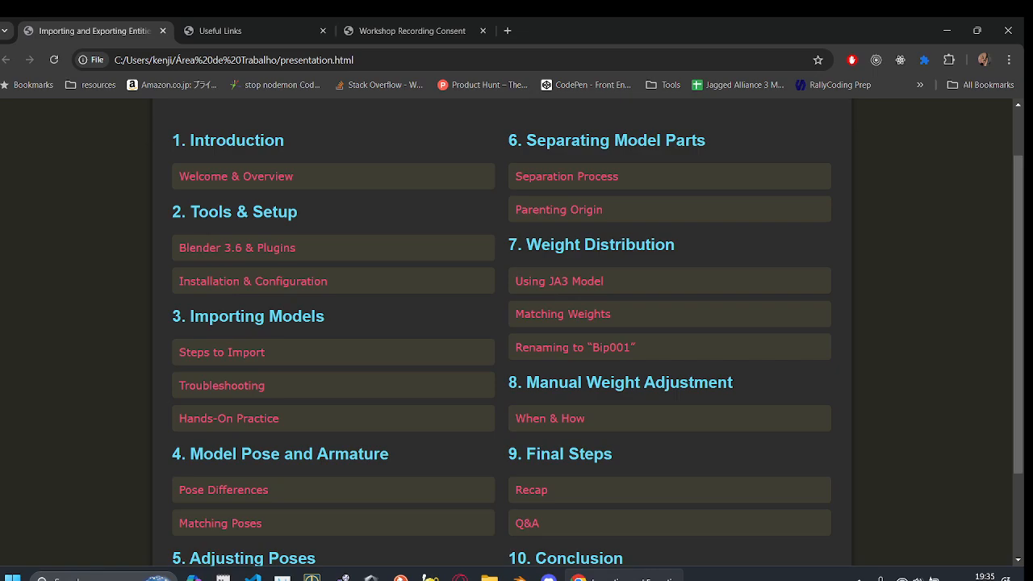
key("alt+Tab")
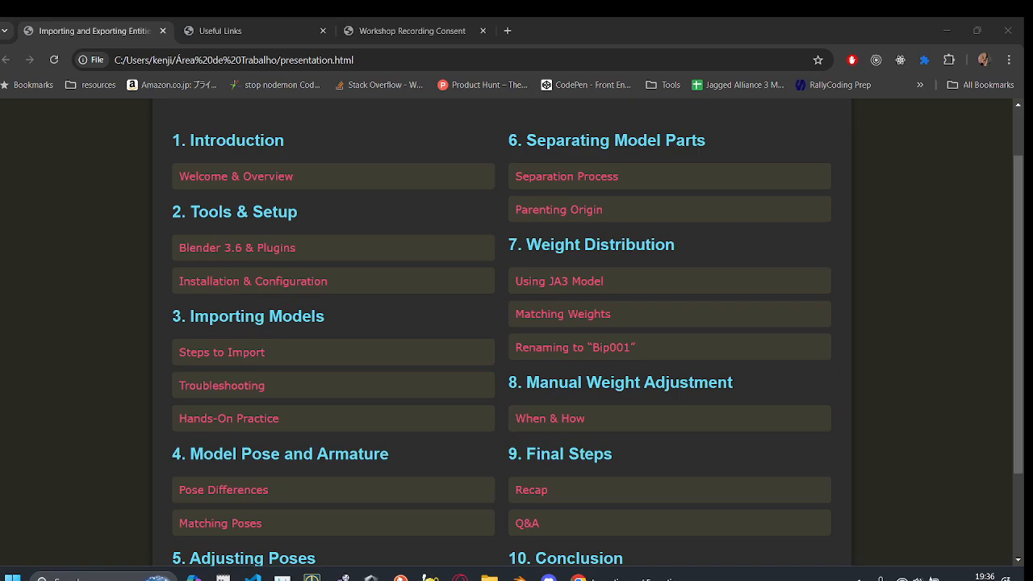
- Look through the workshop's JA3 Files folder and the contents of swat-operator.zip
left_click_drag(0, 243, 207, 118)
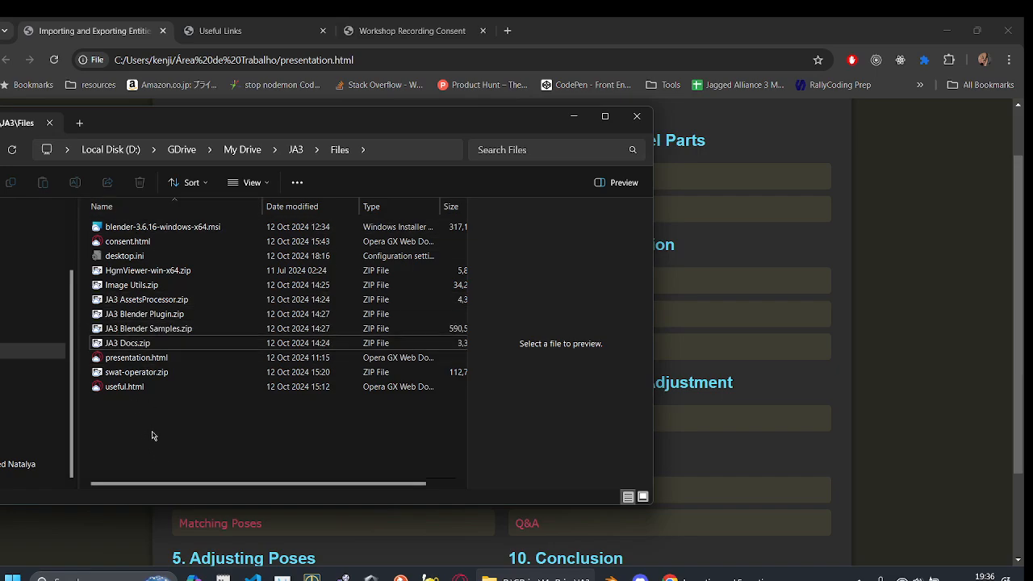
left_click(138, 268)
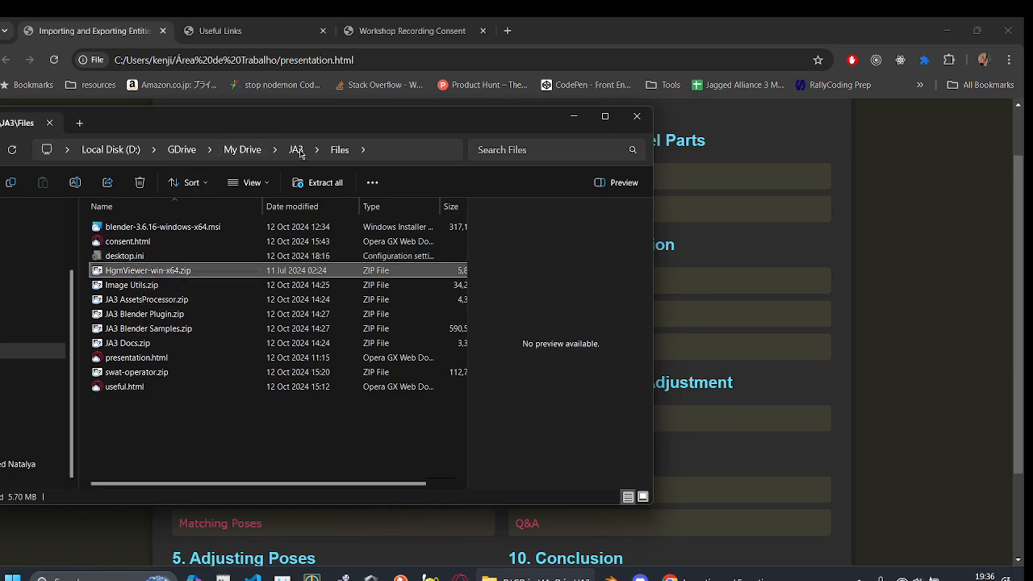
left_click_drag(334, 131, 0, 132)
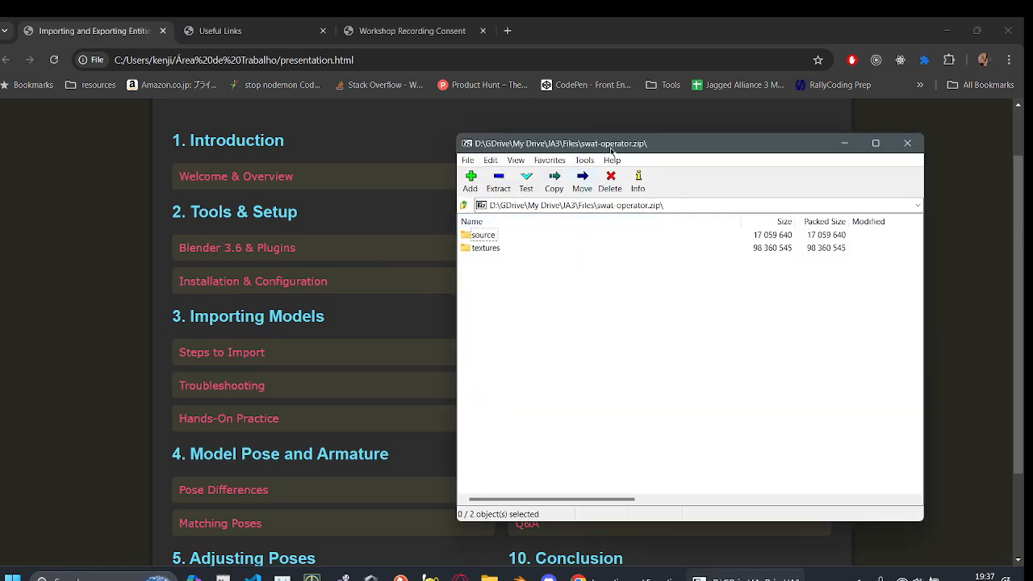
left_click_drag(631, 115, 0, 136)
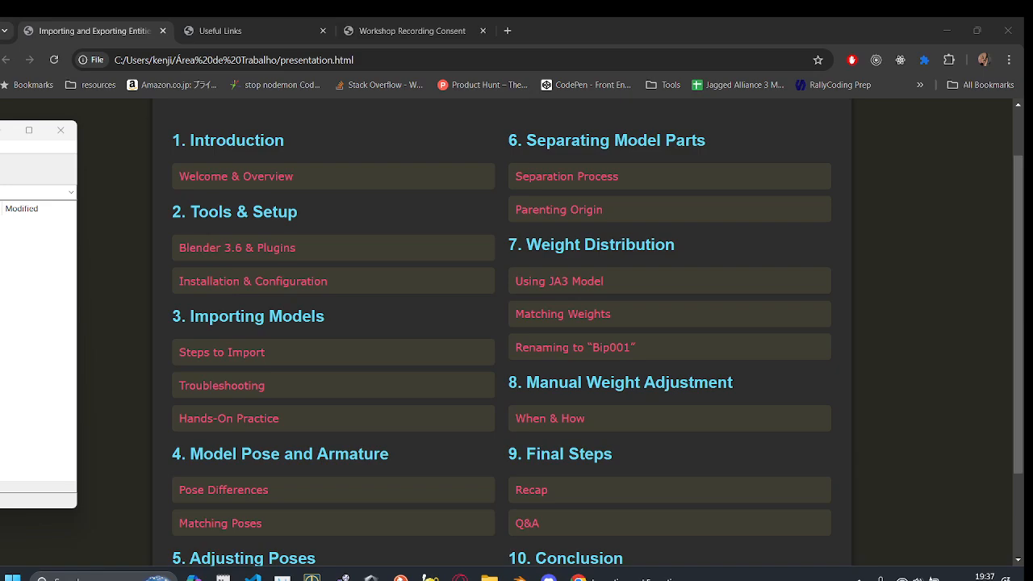
- Switch to Blender, clearing away the console window, the archive window and the splash screen
left_click(1, 132)
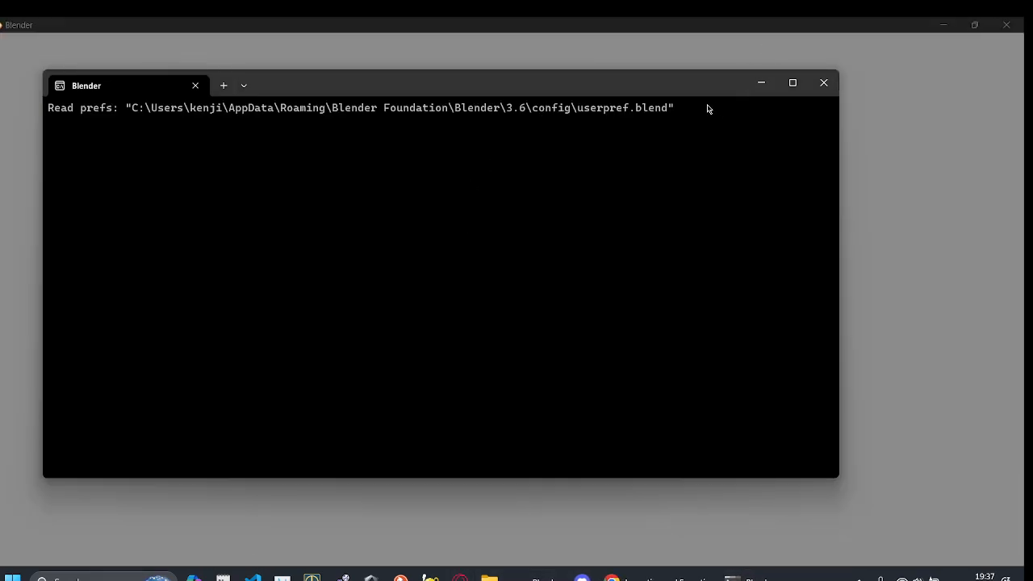
left_click(761, 82)
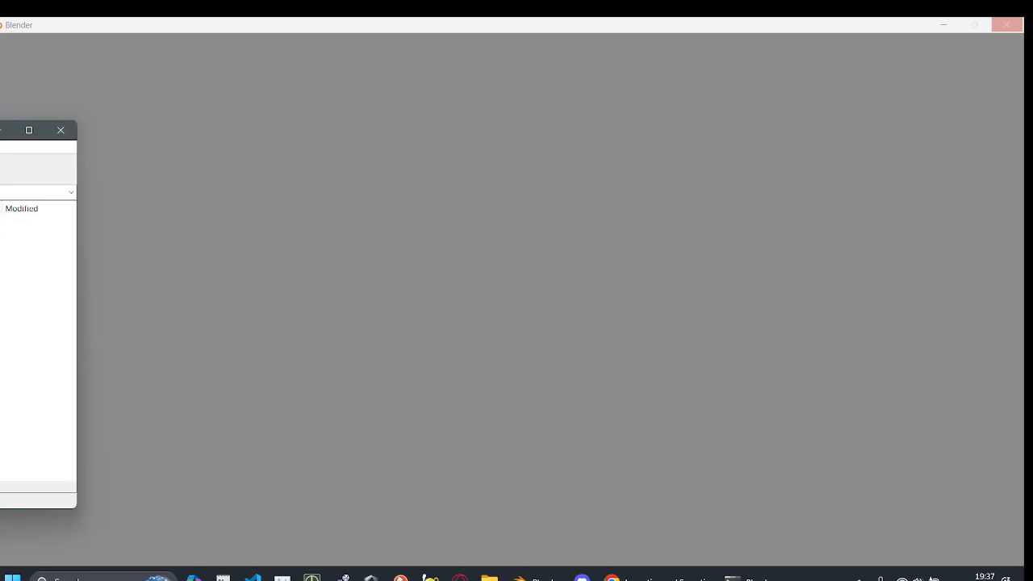
left_click(63, 132)
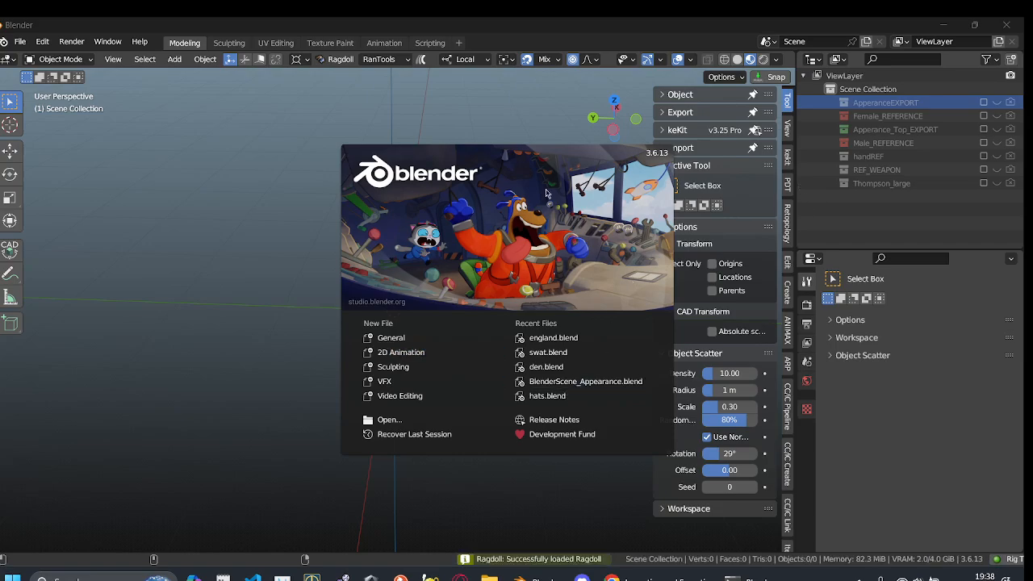
left_click(135, 208)
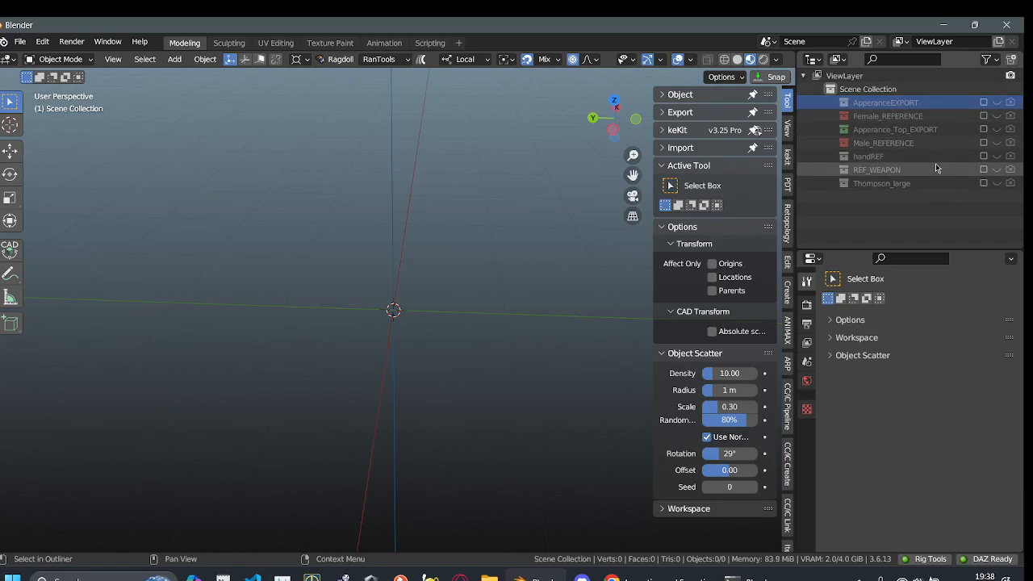
- Delete the handREF, REF_WEAPON and Thompson_large collections together with their hierarchies
left_click(878, 156)
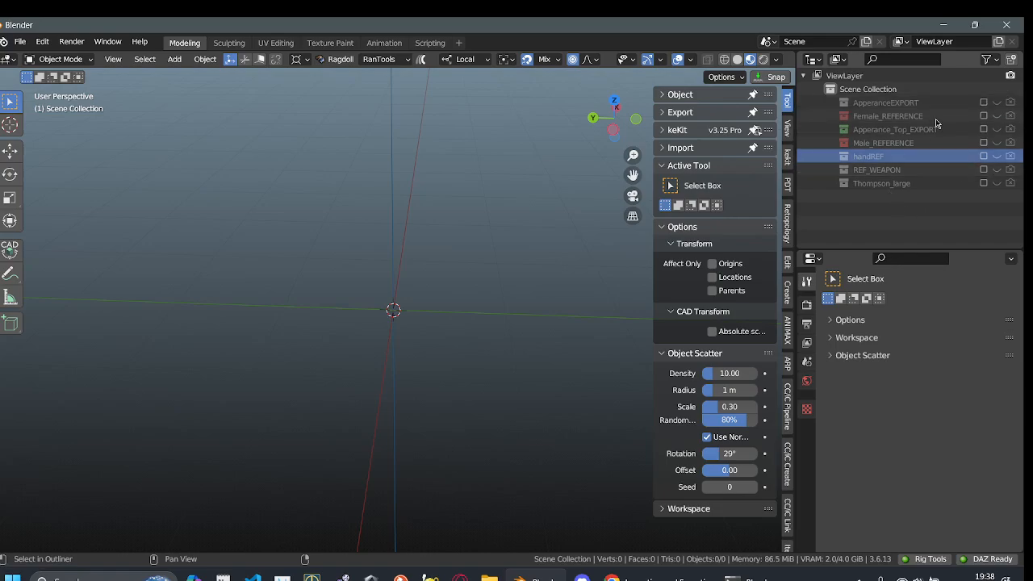
left_click(897, 183, "shift")
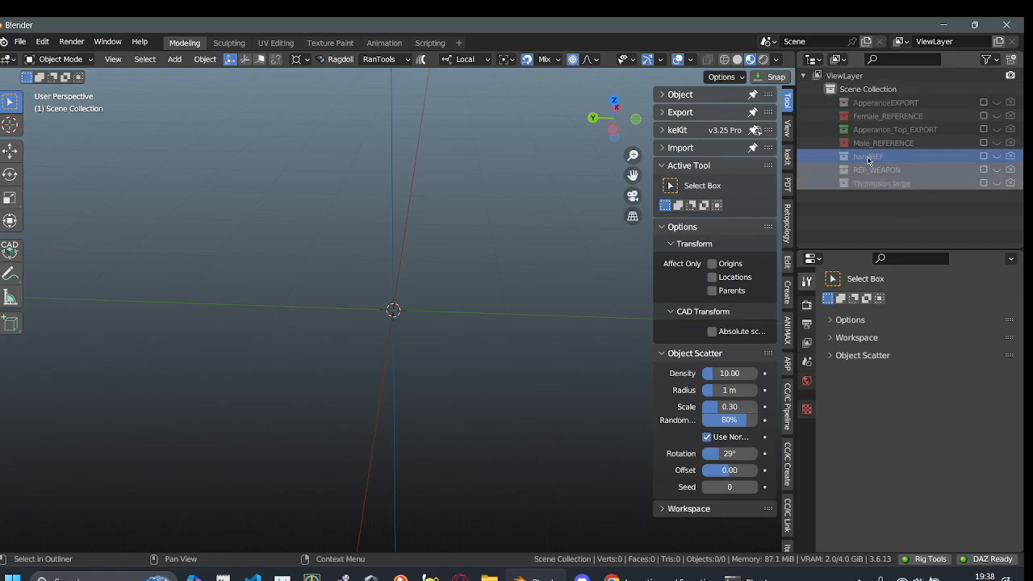
right_click(868, 161)
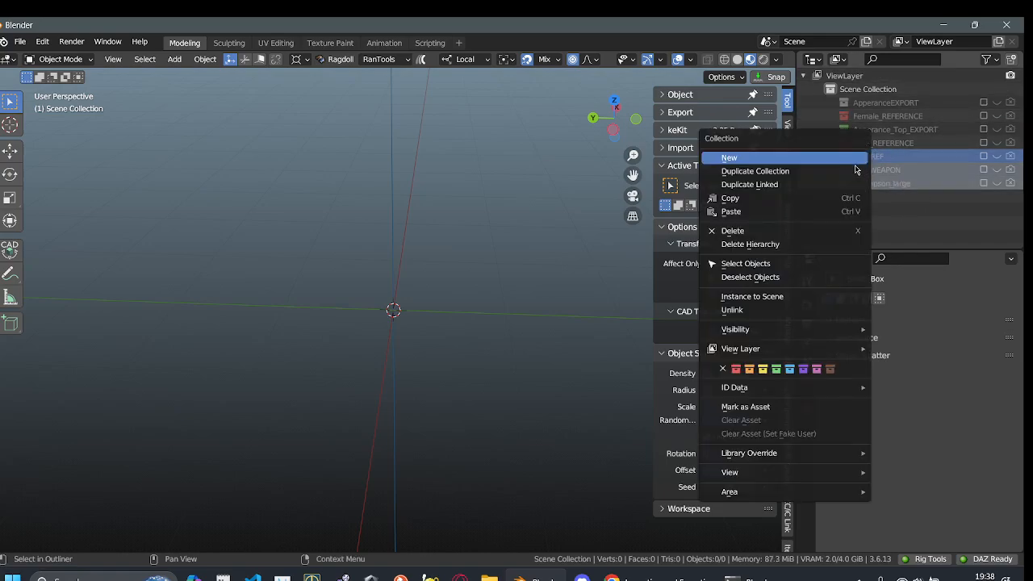
left_click(763, 244)
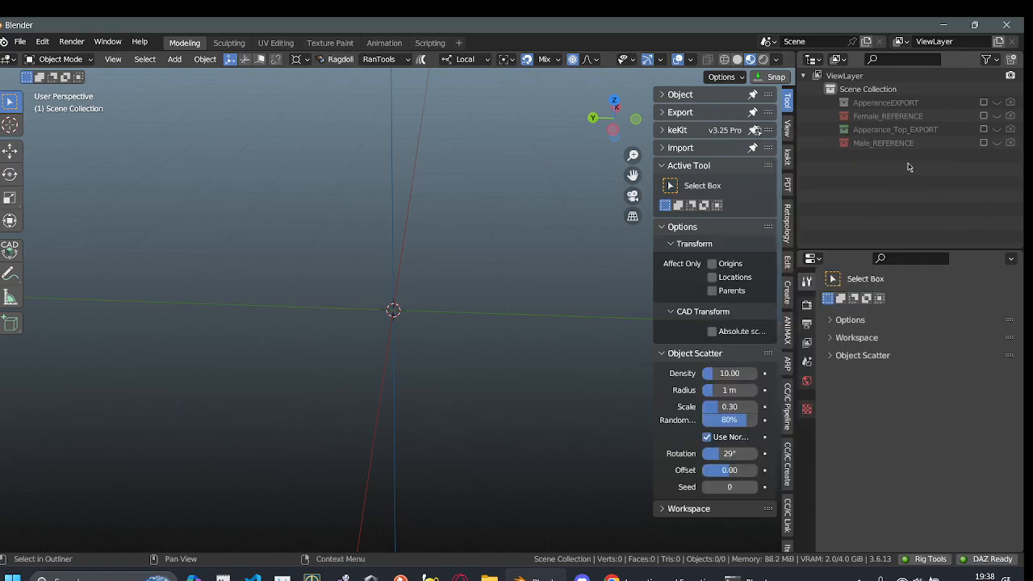
- Delete the ApperanceEXPORT and Female_REFERENCE collections together with their hierarchies
left_click(873, 102)
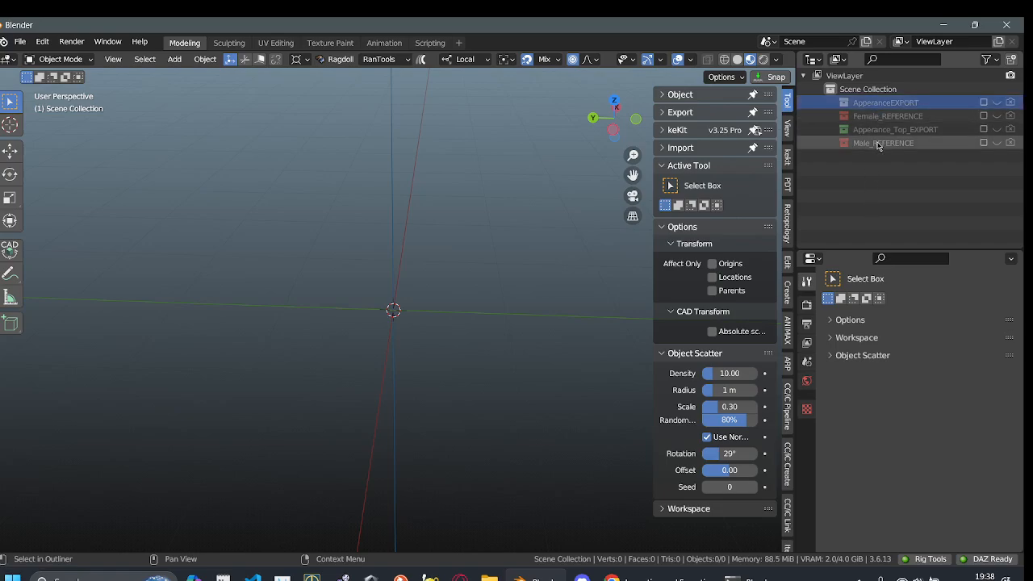
left_click(872, 116, "ctrl")
right_click(873, 115)
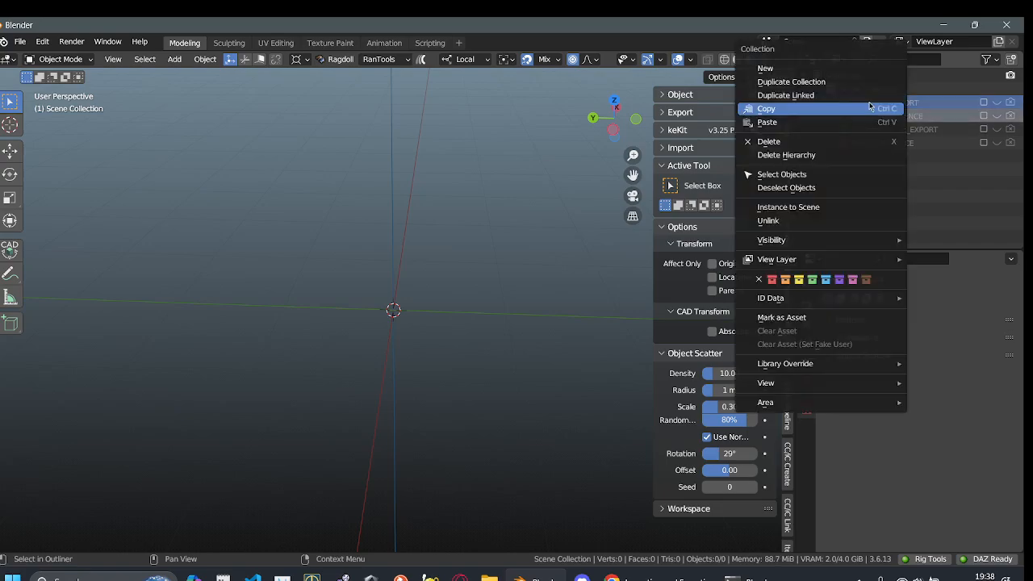
left_click(805, 156)
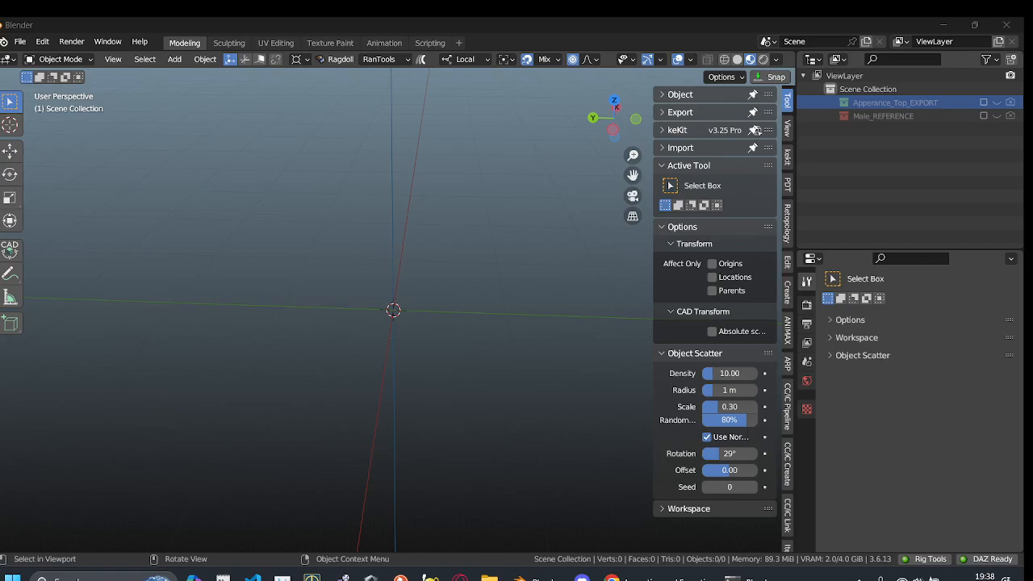
- Append the collection named Collection from swat.blend into the scene, browsing the file's contents as thumbnails
left_click_drag(106, 185, 225, 130)
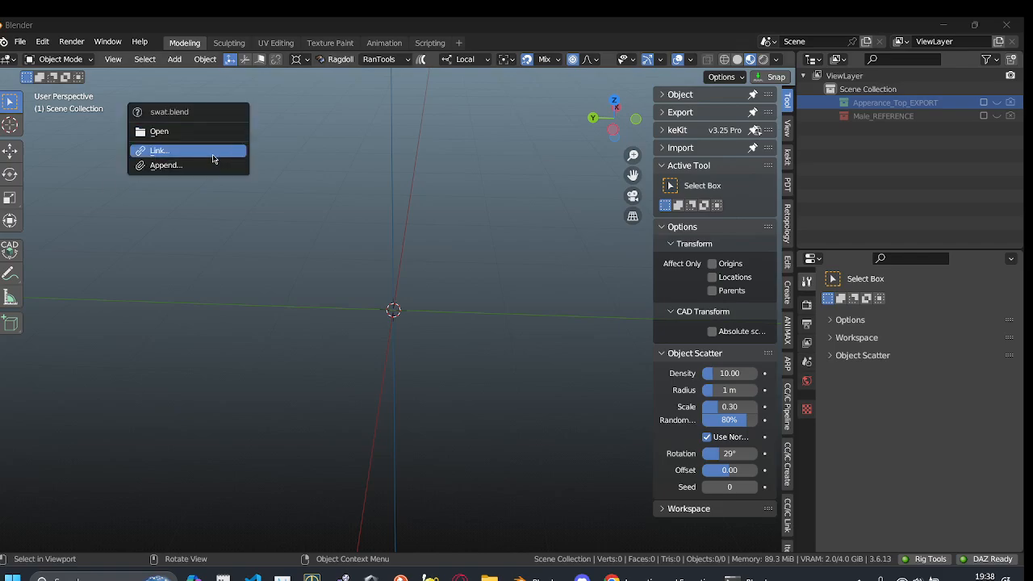
left_click(206, 171)
left_click(206, 165)
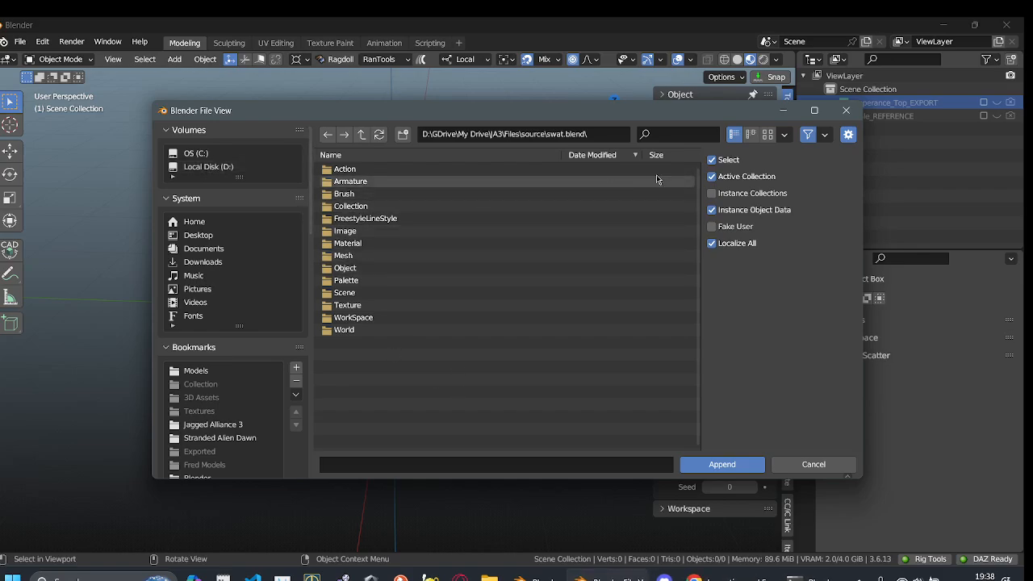
left_click(767, 134)
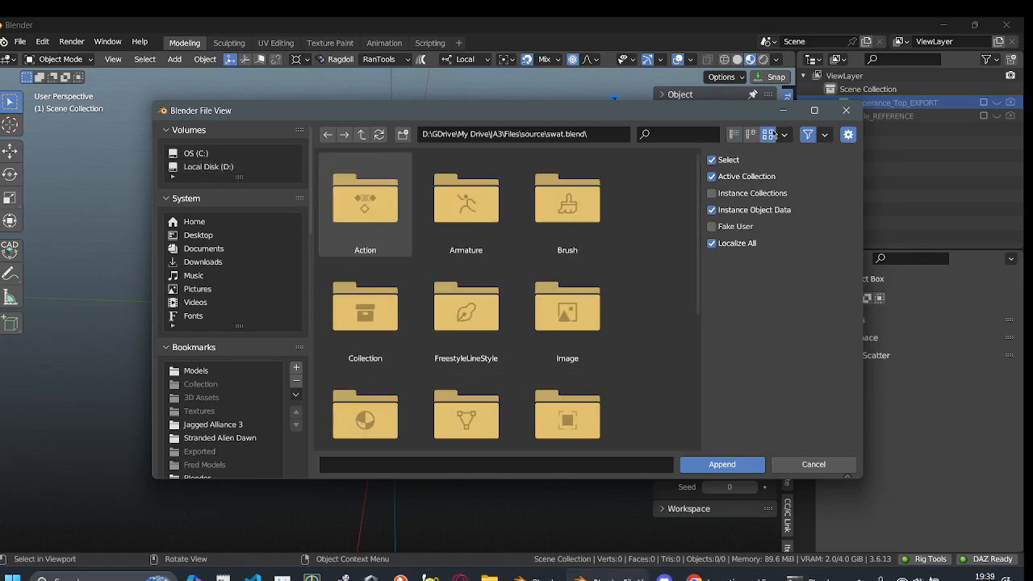
left_click(784, 135)
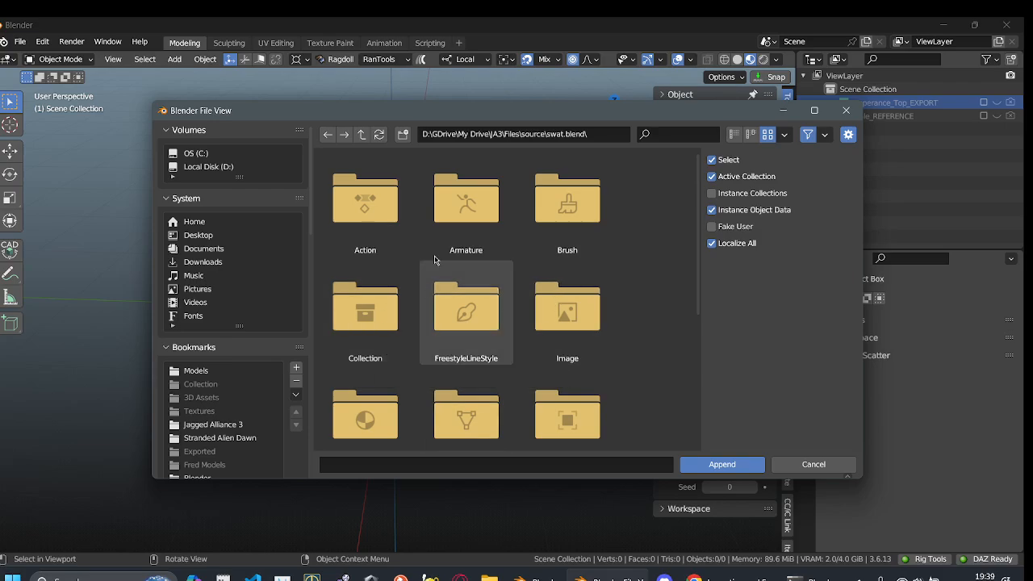
double_click(392, 350)
left_click(395, 177)
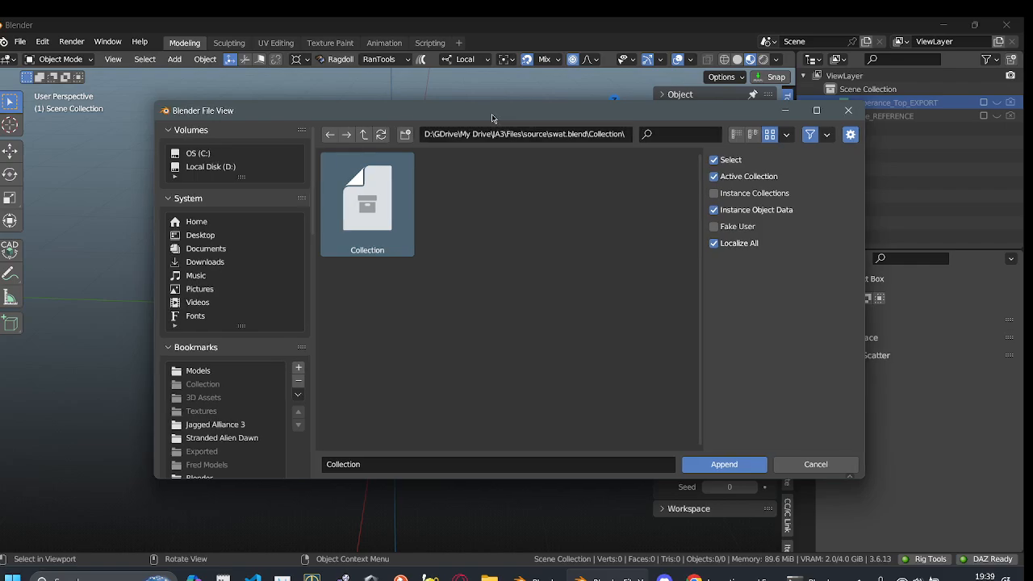
left_click_drag(460, 111, 696, 115)
left_click_drag(620, 186, 142, 160)
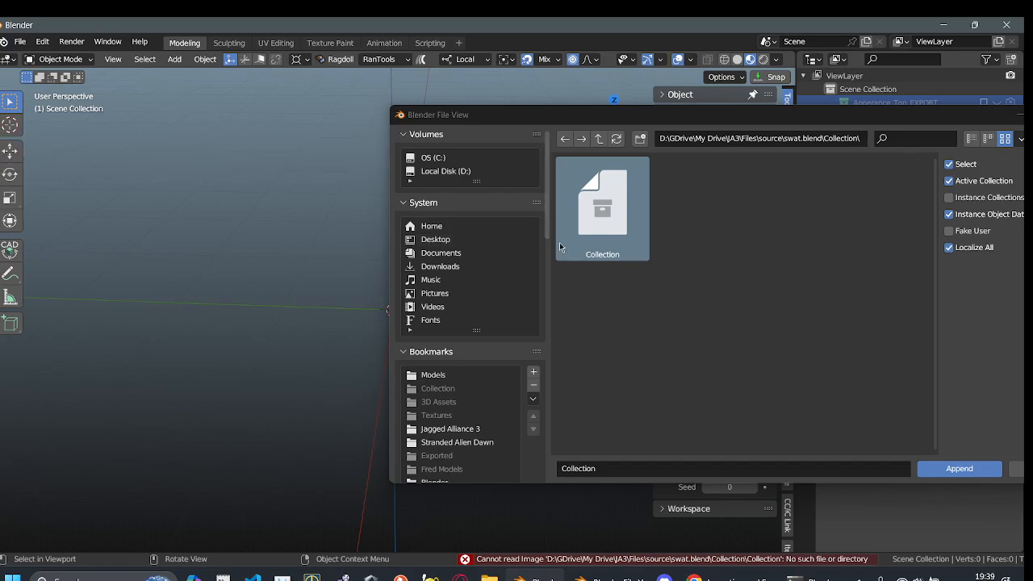
left_click(669, 302)
double_click(611, 201)
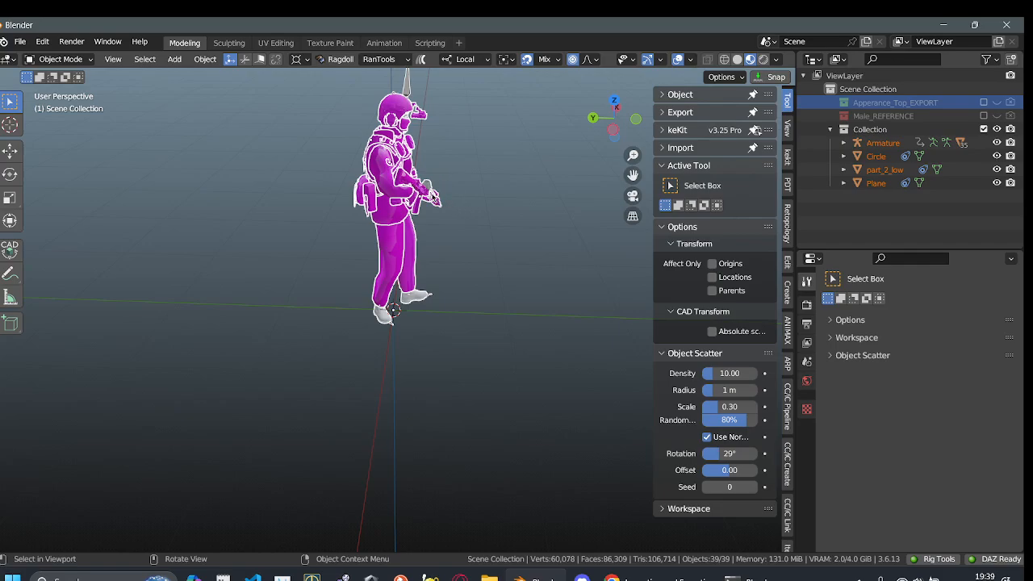
- Show the appended soldier in front orthographic view and deselect all of its objects
middle_click_drag(517, 160, 387, 162)
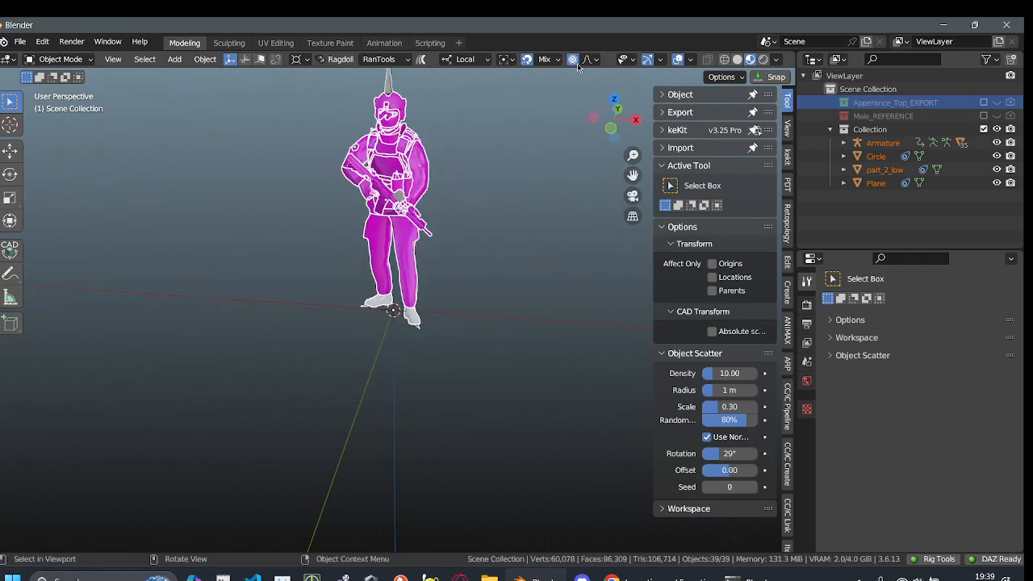
left_click(608, 129)
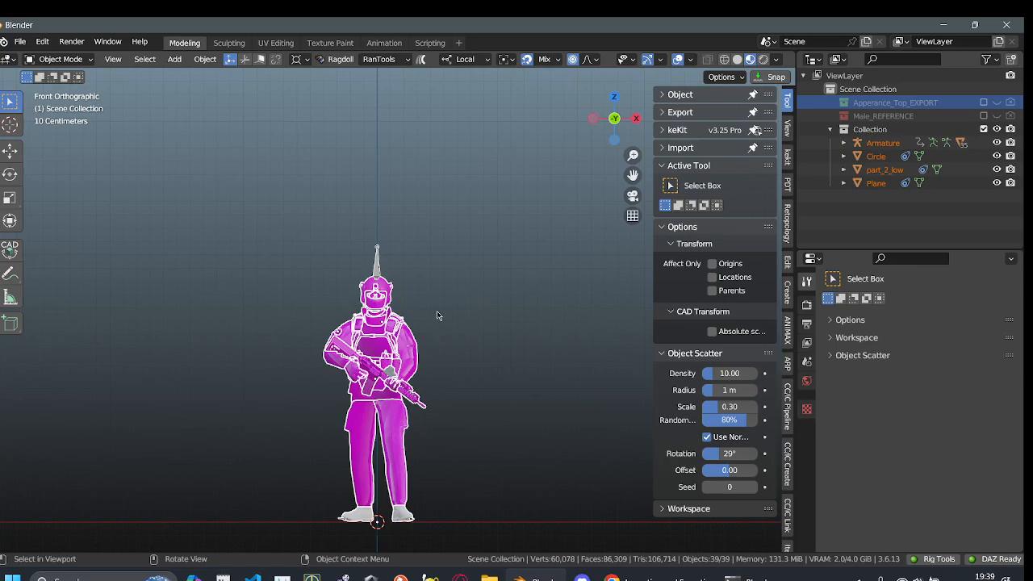
left_click(472, 248)
scroll(342, 297, "down", 1)
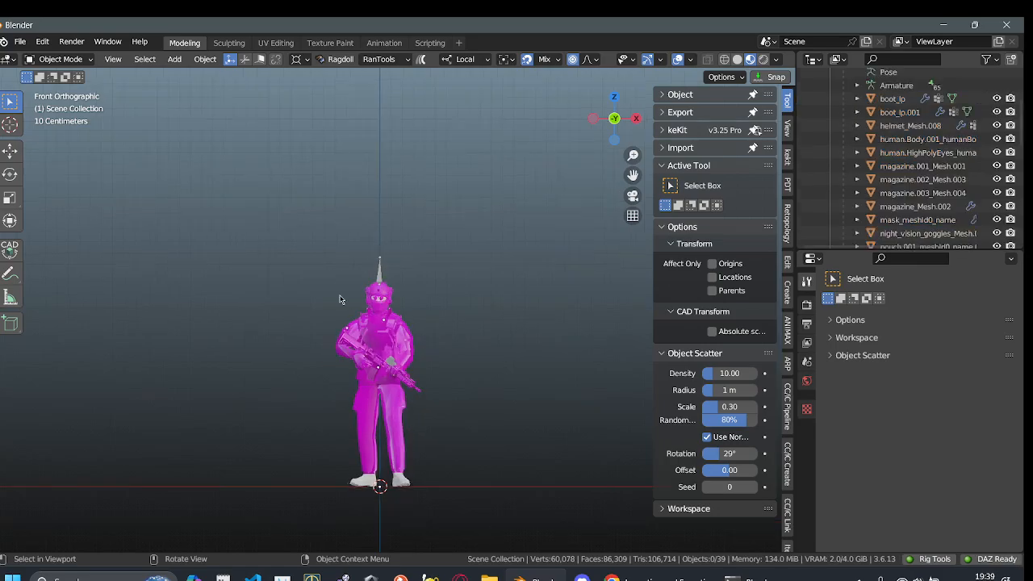
middle_click_drag(355, 364, 374, 298, "shift")
scroll(373, 301, "up", 2)
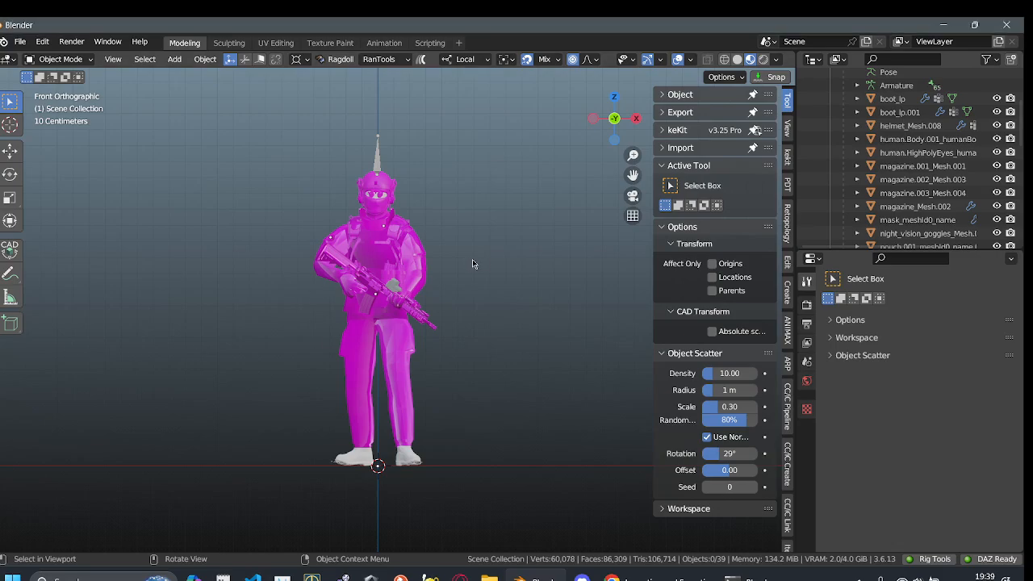
- Examine the soldier's pose, arms and rifle position from the front, above and below
scroll(499, 244, "up", 2)
scroll(349, 334, "down", 2)
middle_click_drag(441, 284, 500, 347)
middle_click_drag(398, 260, 345, 290)
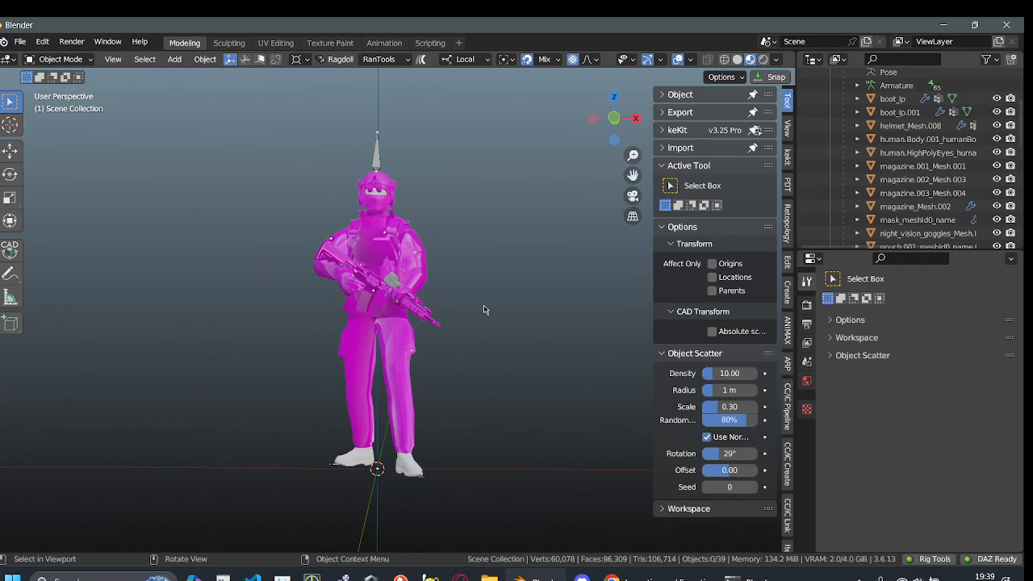
middle_click_drag(379, 253, 297, 298)
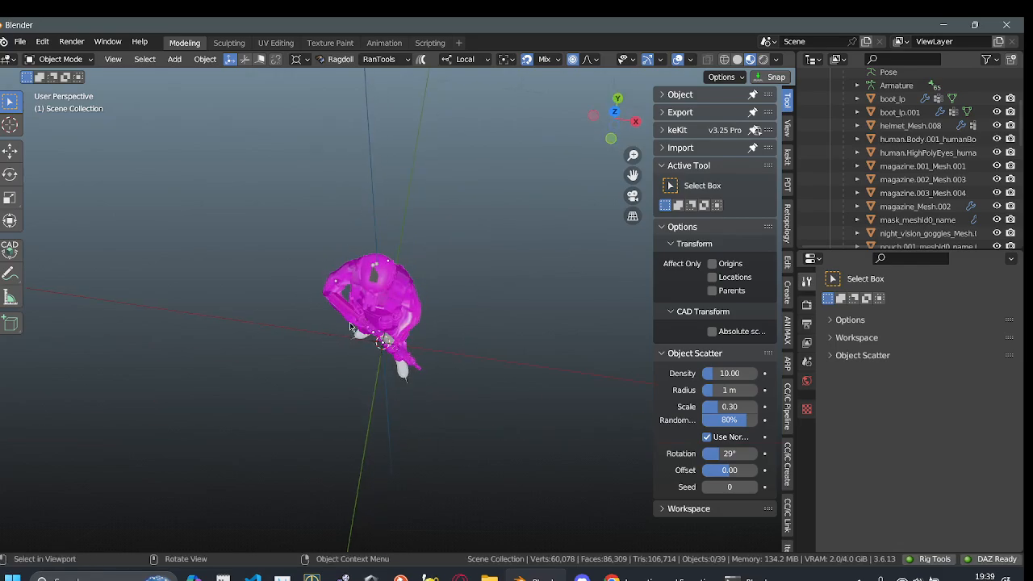
middle_click_drag(352, 324, 458, 230)
scroll(387, 234, "up", 1)
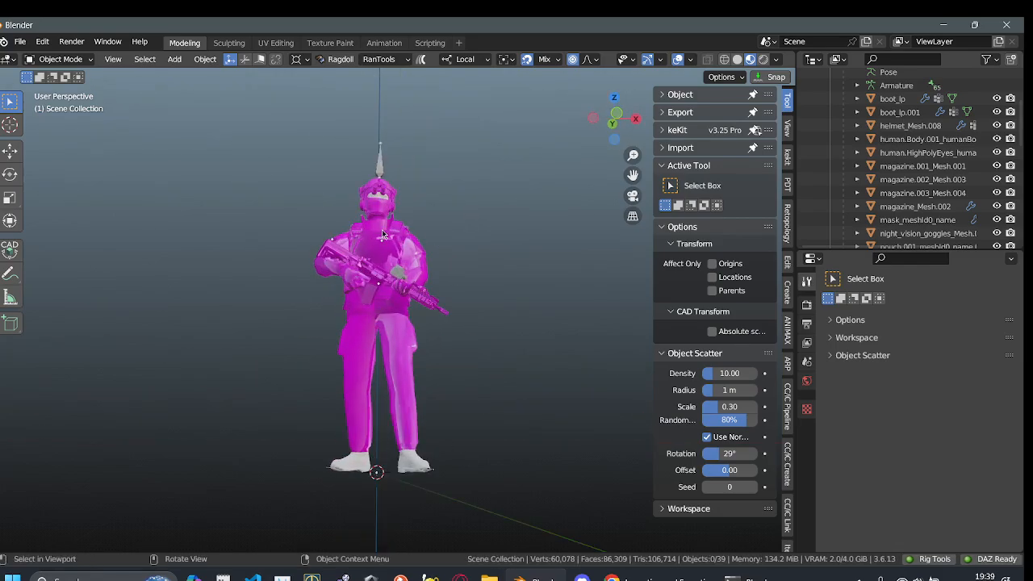
middle_click_drag(384, 232, 381, 260)
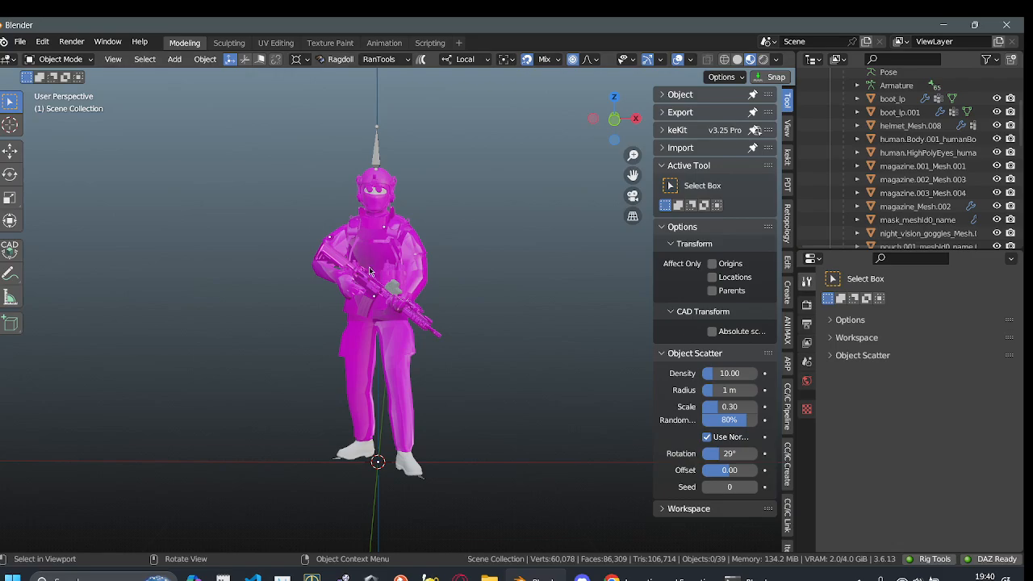
- Inspect the rifle-holding soldier's whole figure from helmet to boots, at several distances and from slightly different angles
scroll(295, 307, "down", 2)
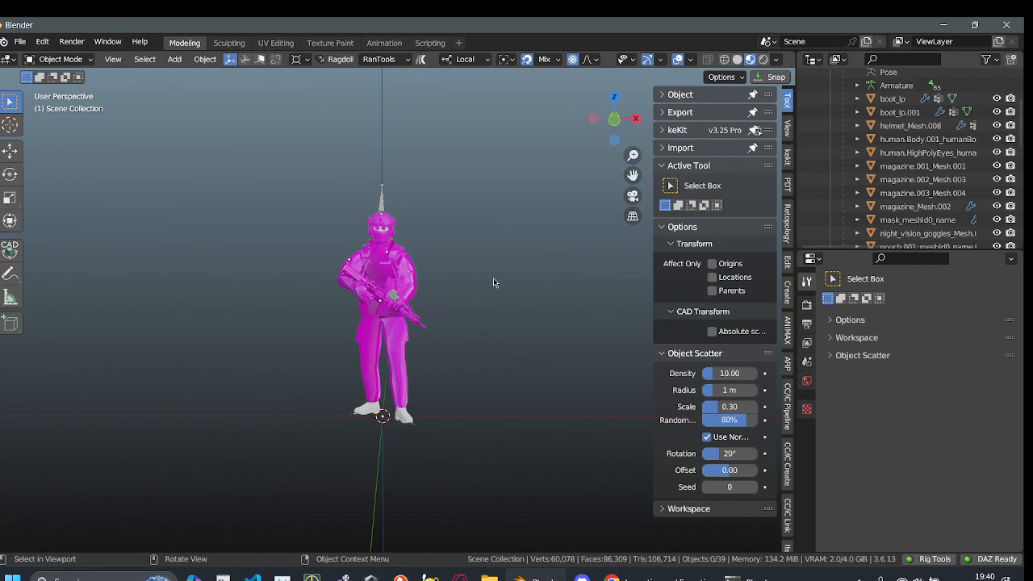
scroll(456, 280, "up", 1)
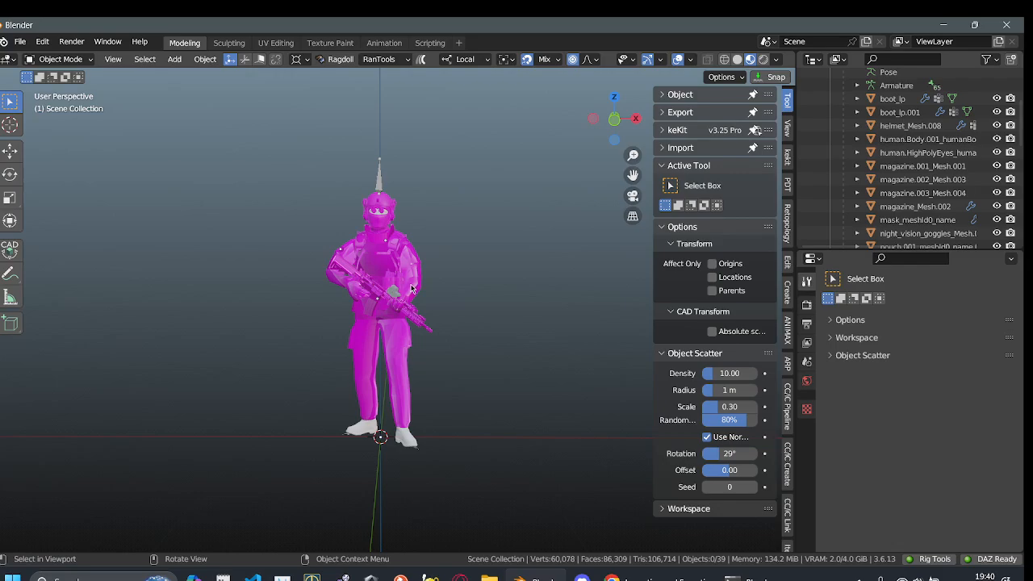
scroll(465, 282, "up", 2)
middle_click_drag(464, 291, 458, 360, "shift")
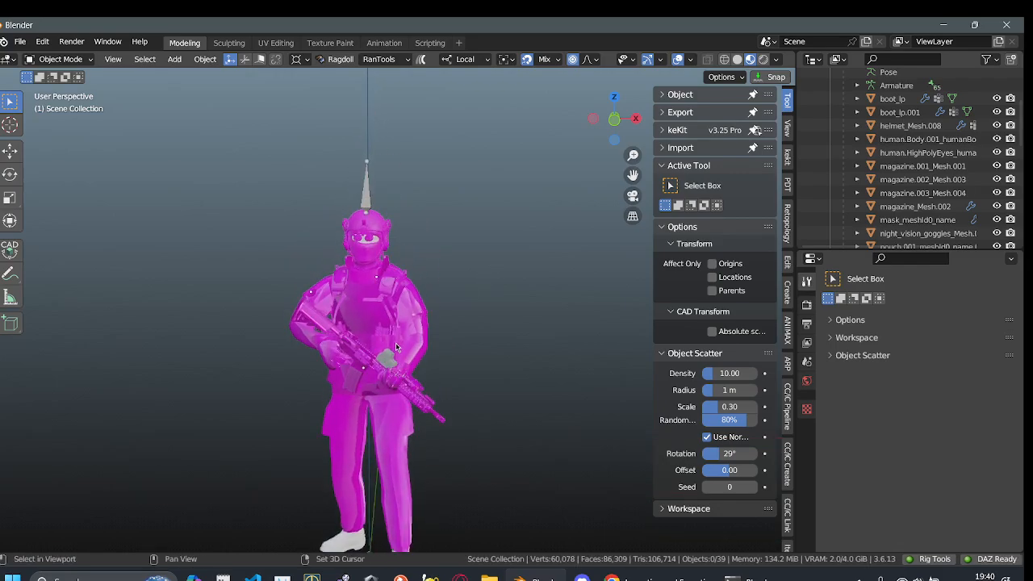
scroll(457, 360, "down", 2)
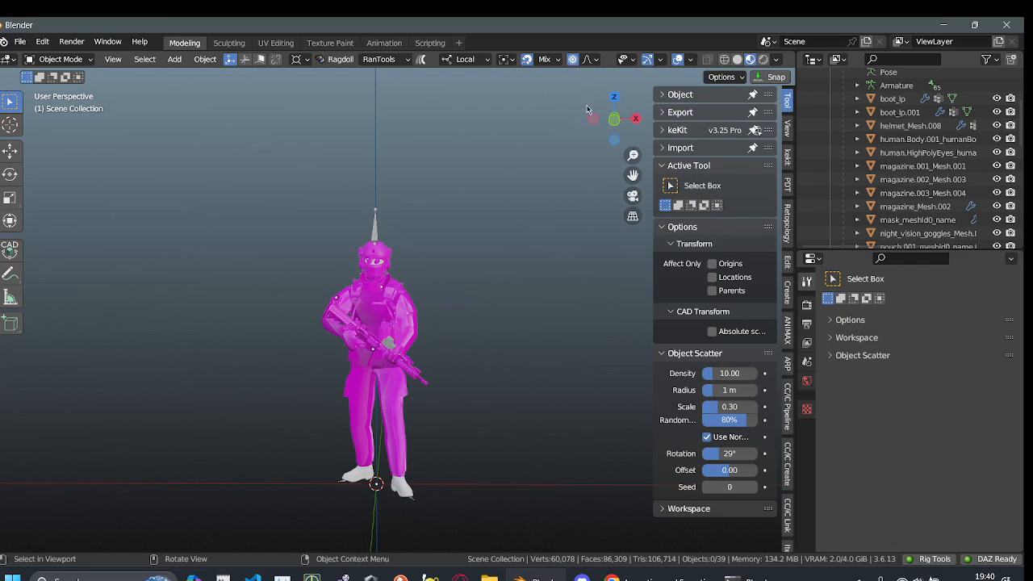
scroll(461, 298, "down", 1)
mouse_move(442, 319)
middle_mouse_down()
mouse_move(486, 355)
mouse_move(440, 305)
middle_mouse_up()
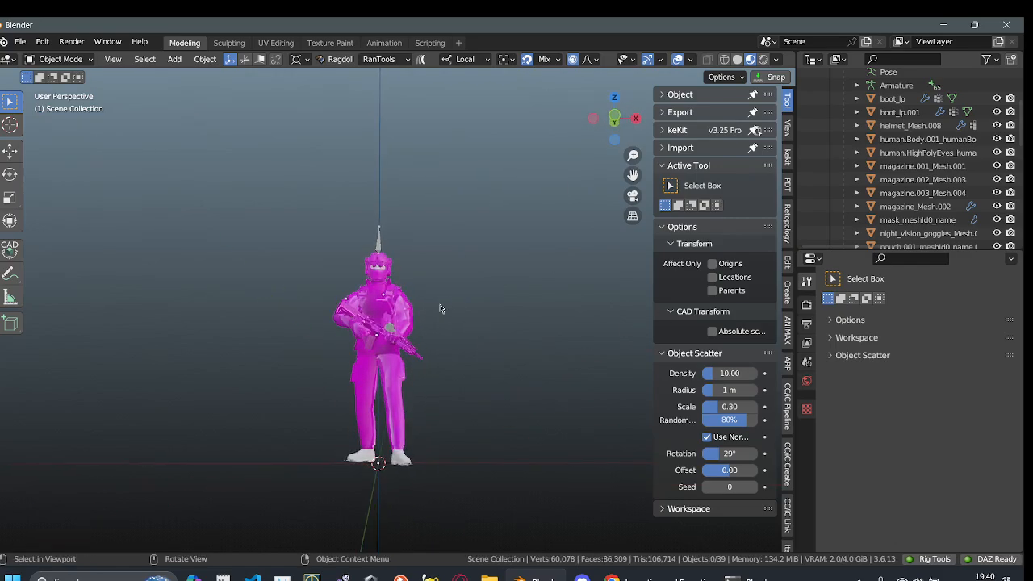
scroll(428, 382, "up", 2)
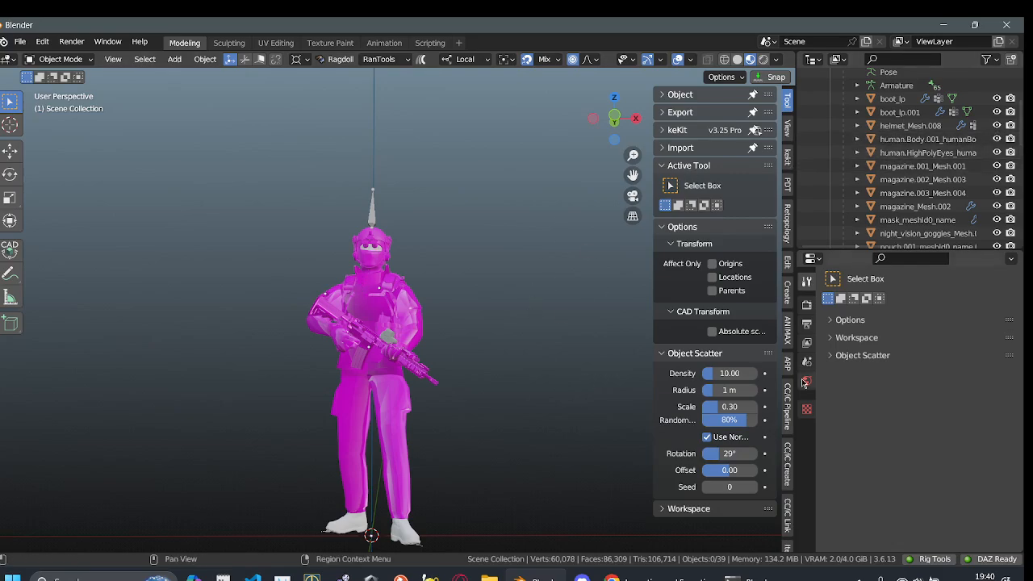
scroll(405, 332, "down", 2)
middle_click_drag(454, 318, 409, 330)
left_click(408, 330)
middle_click_drag(415, 290, 445, 279)
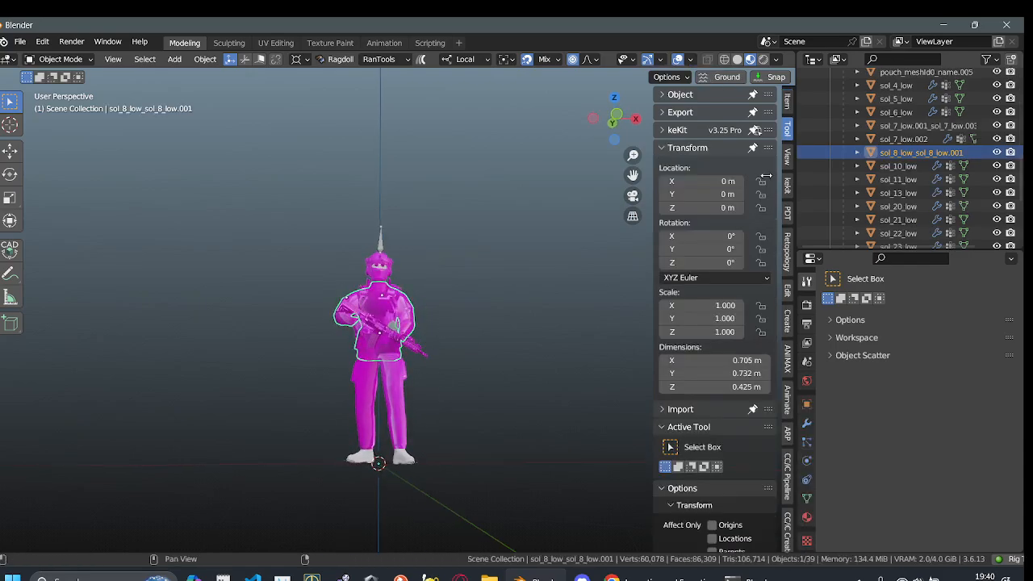
middle_click_drag(442, 316, 433, 355)
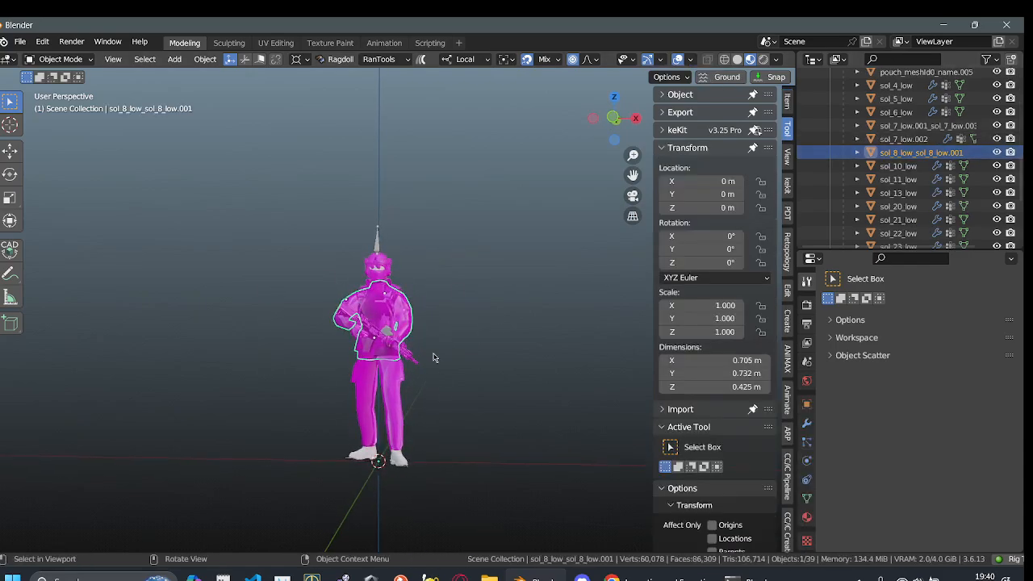
- Select the soldier's armature and switch its skeleton to Rest Position
scroll(906, 153, "up", 5)
scroll(905, 153, "up", 6)
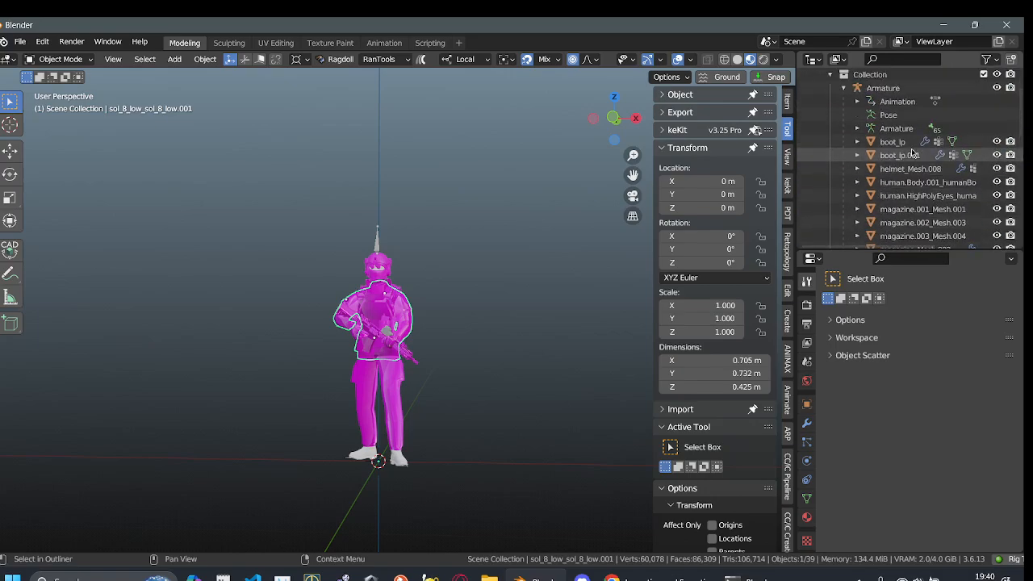
left_click(883, 109)
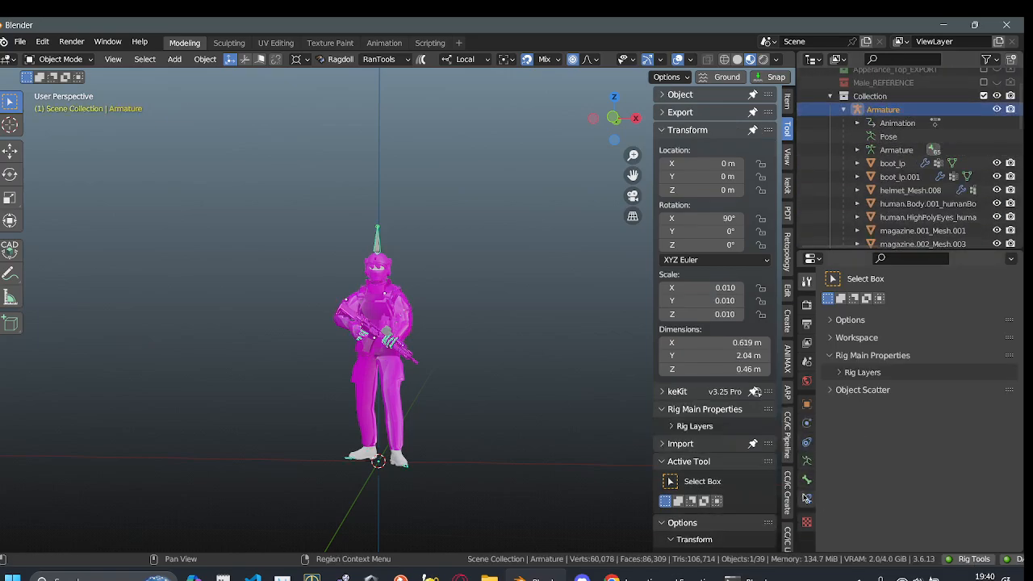
left_click(807, 461)
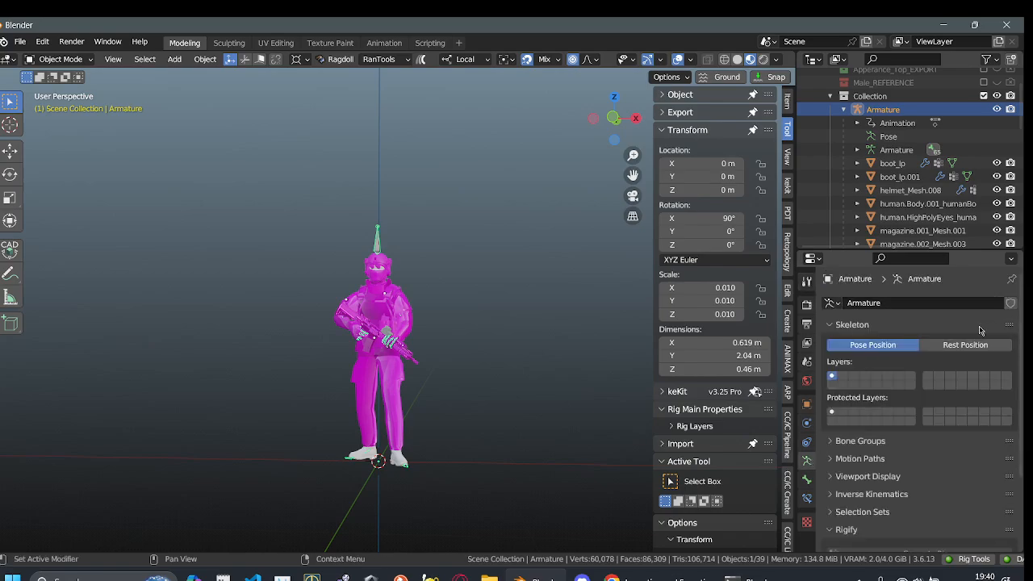
left_click(970, 348)
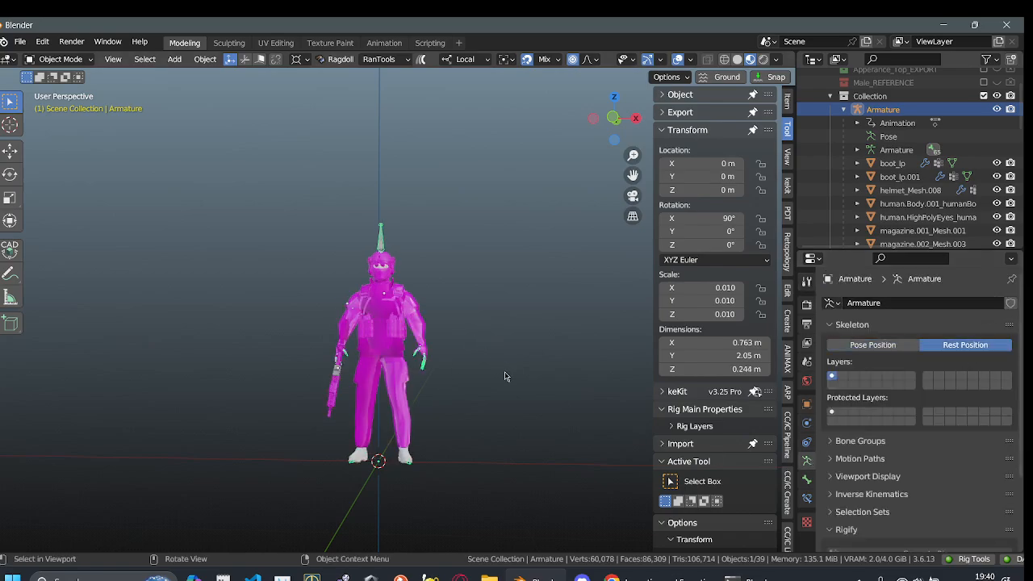
- Apply the visual transform to the pose of all armature bones in Pose Mode, and set the skeleton back to Pose Position
scroll(342, 429, "up", 3)
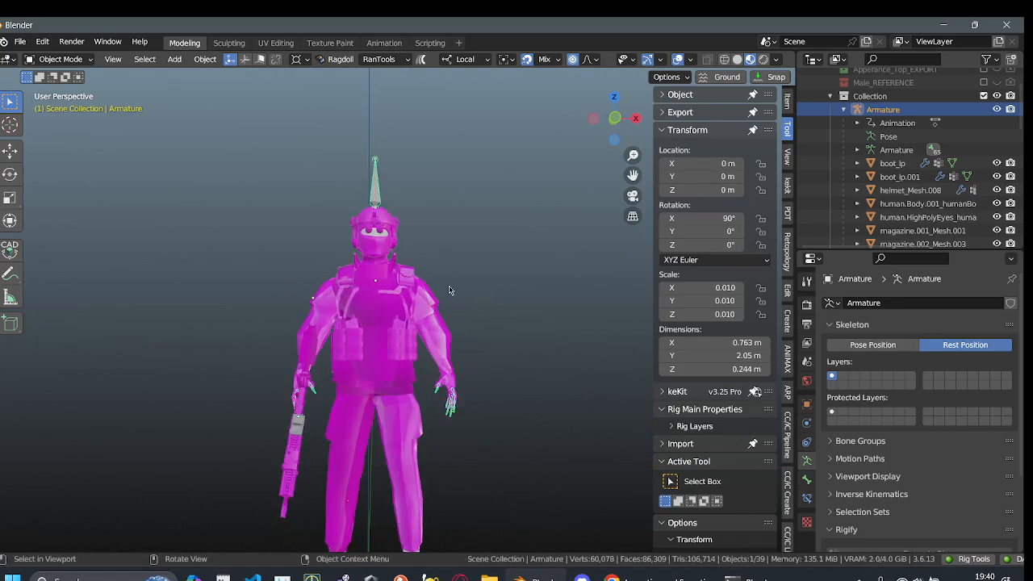
middle_click_drag(451, 291, 412, 210, "ctrl")
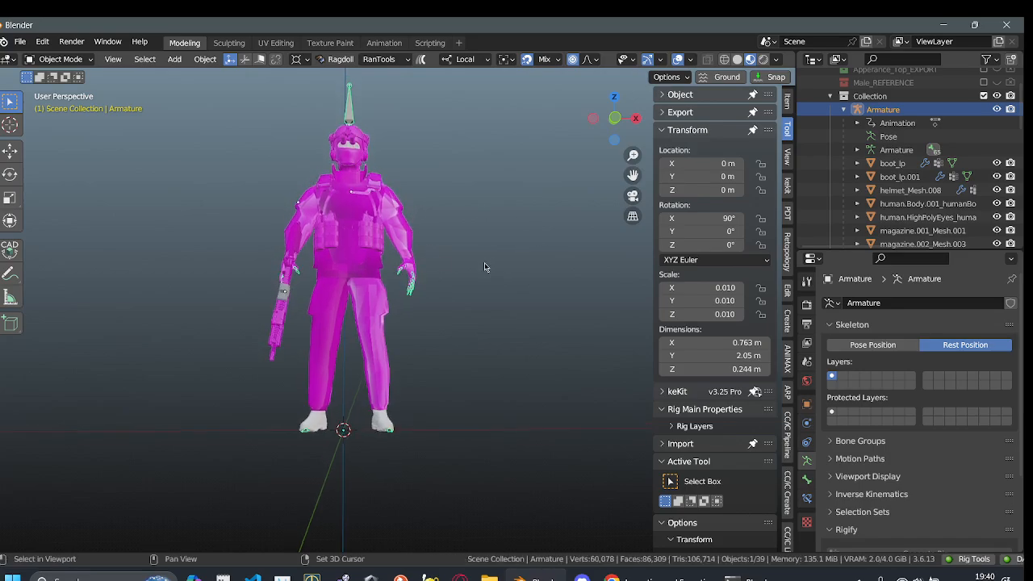
key("a")
key("a")
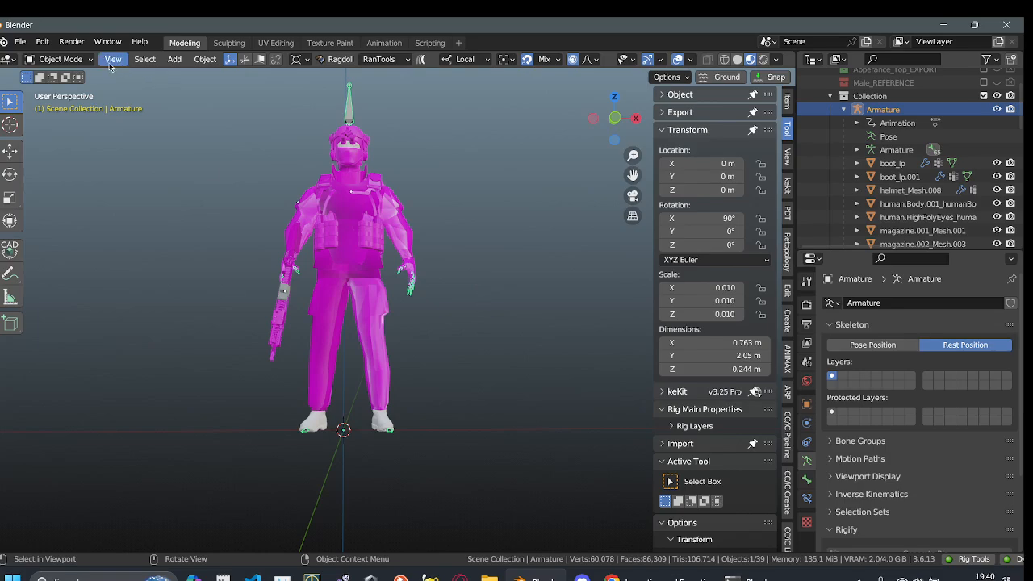
left_click(58, 59)
left_click(50, 102)
key("a")
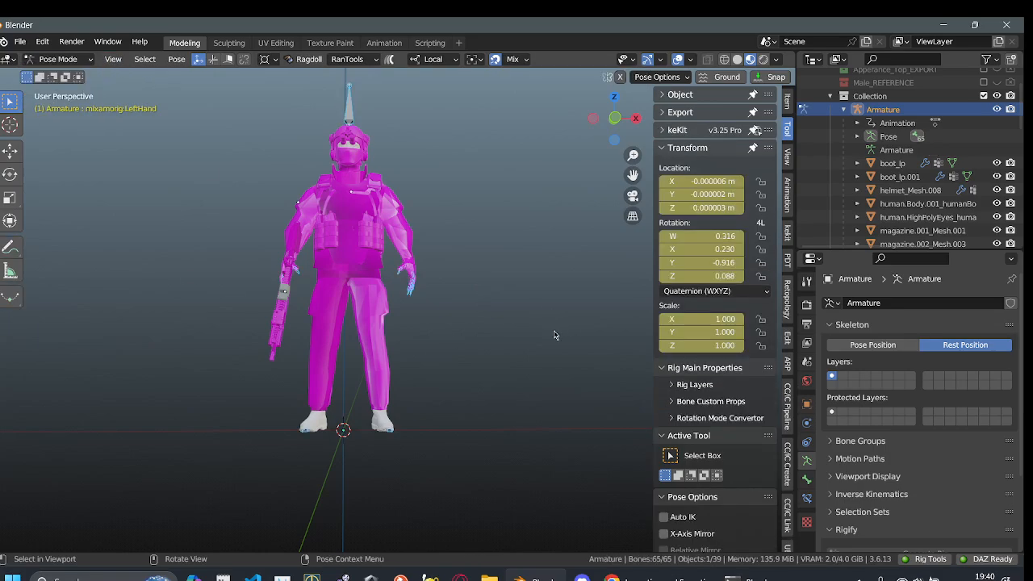
key("ctrl+a")
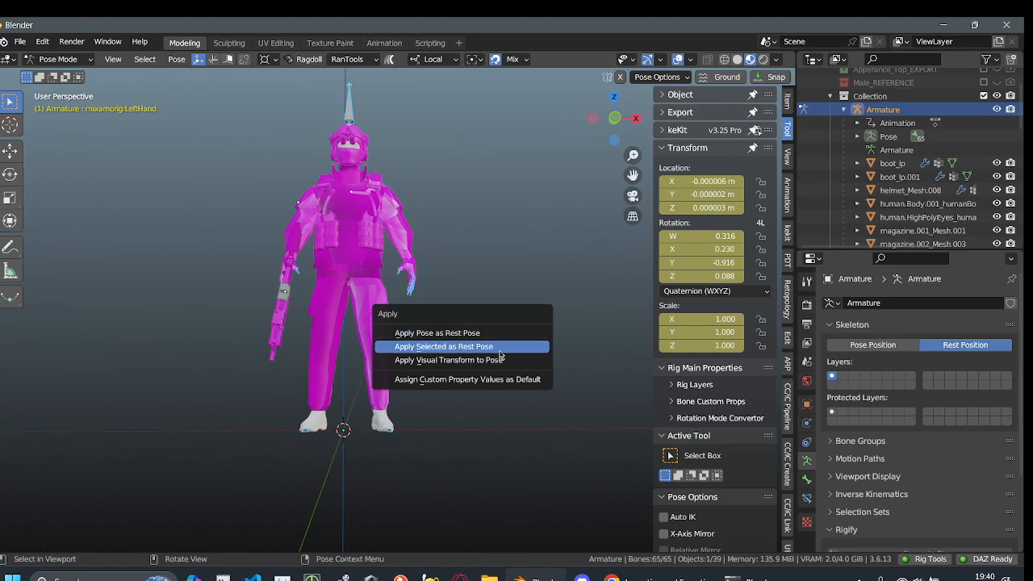
left_click(492, 363)
left_click(872, 345)
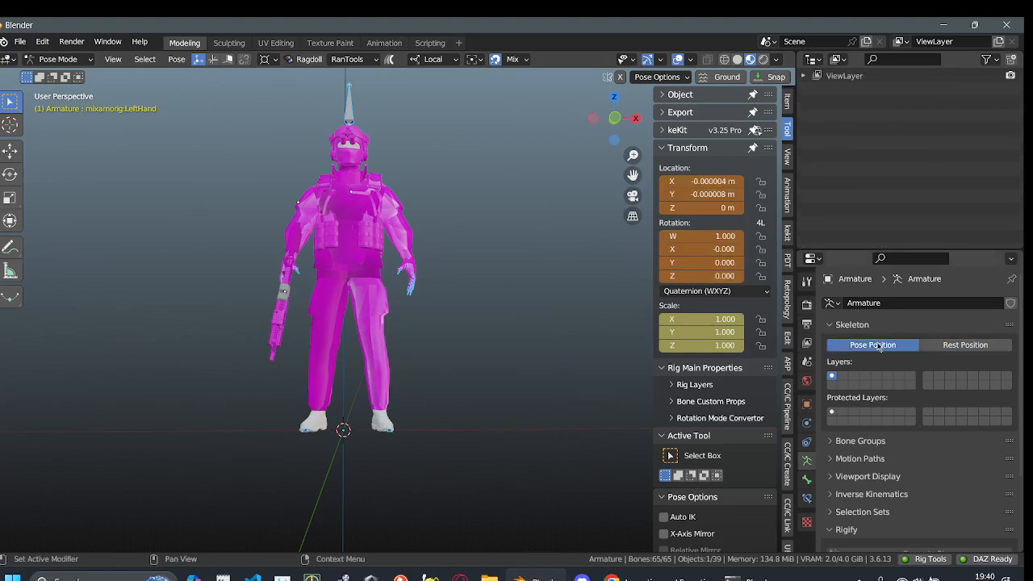
left_click(371, 234)
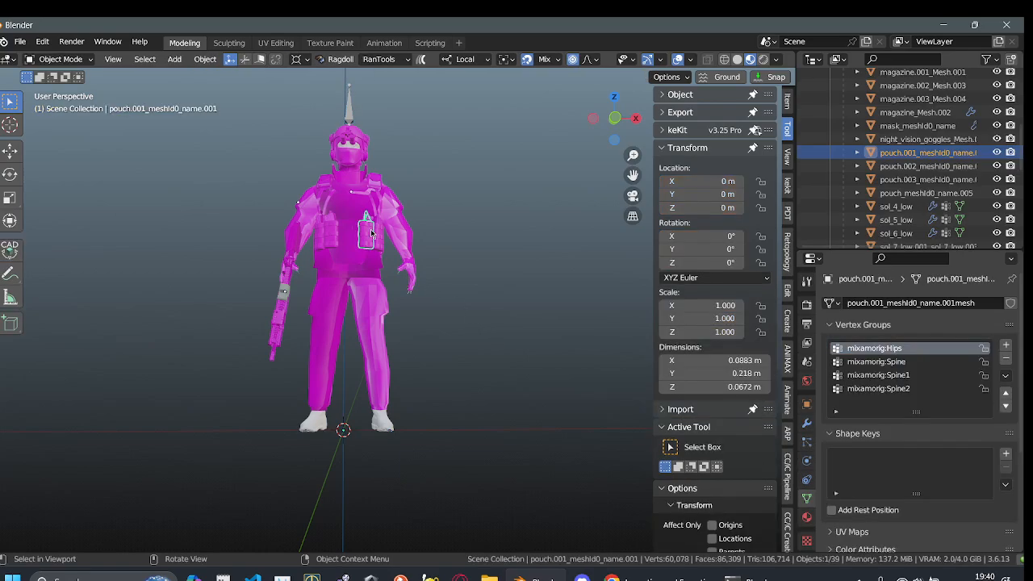
left_click(434, 366)
key("a")
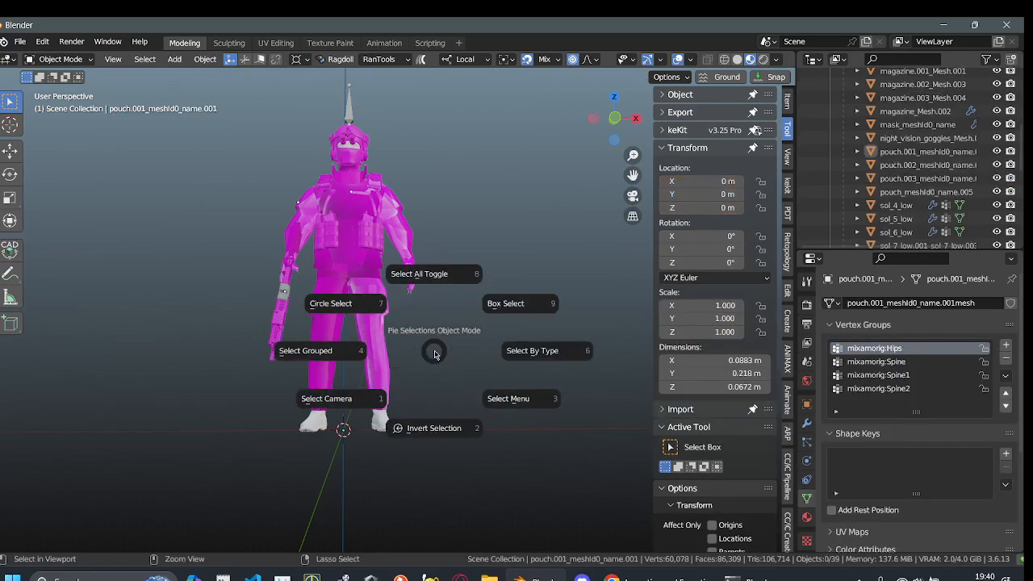
left_click(80, 59)
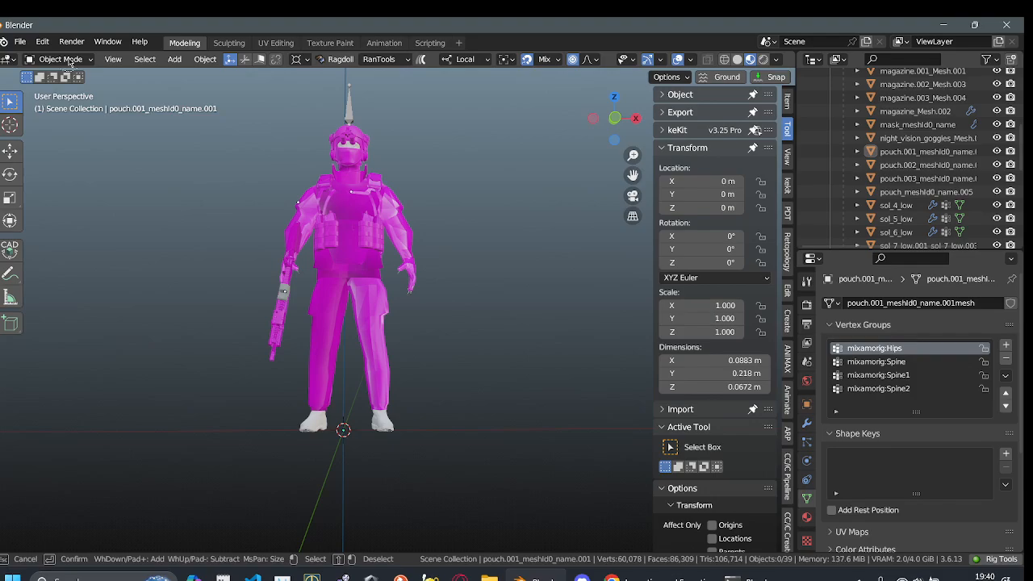
key("Escape")
left_click(79, 60)
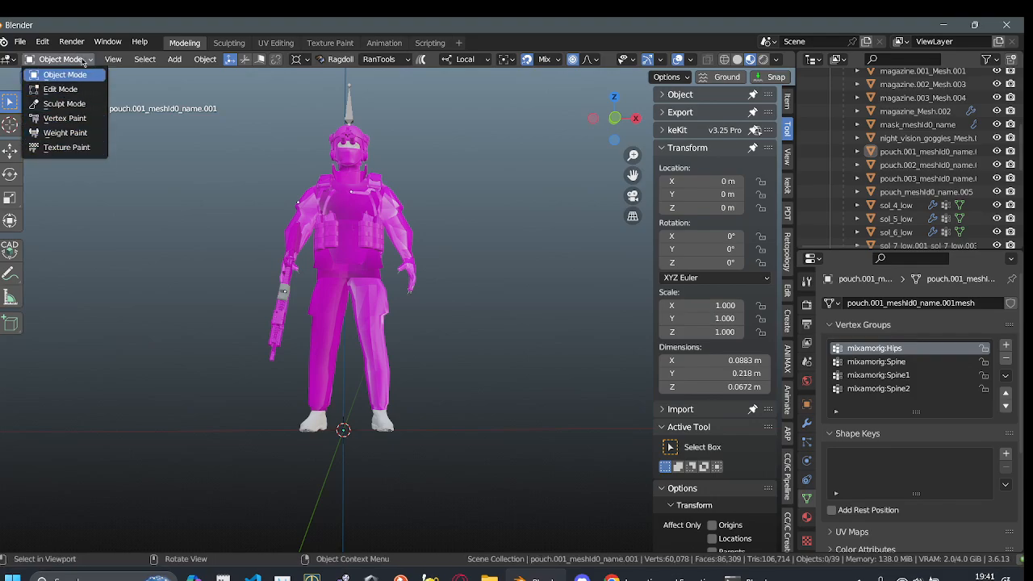
left_click(306, 400)
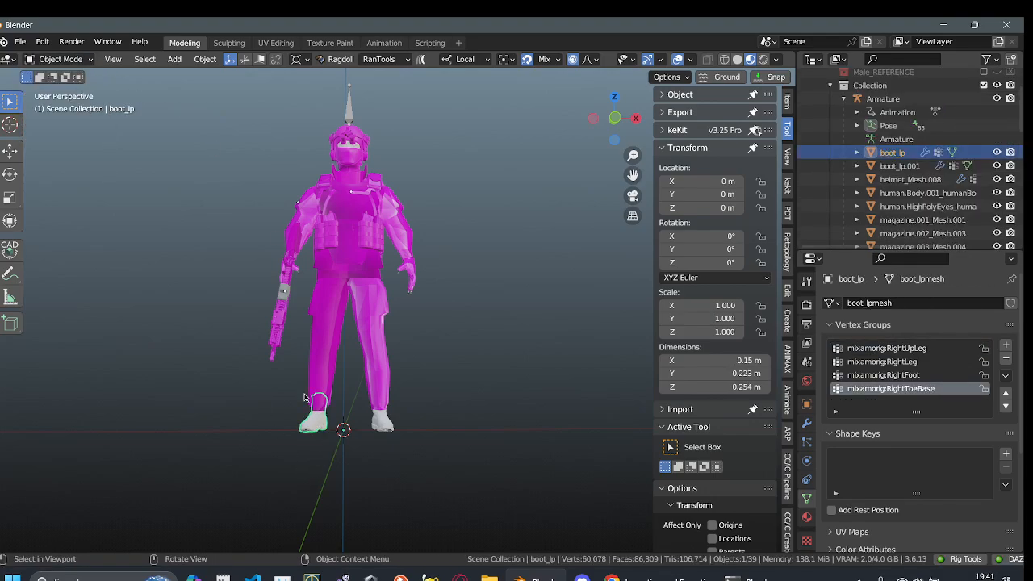
left_click(282, 291)
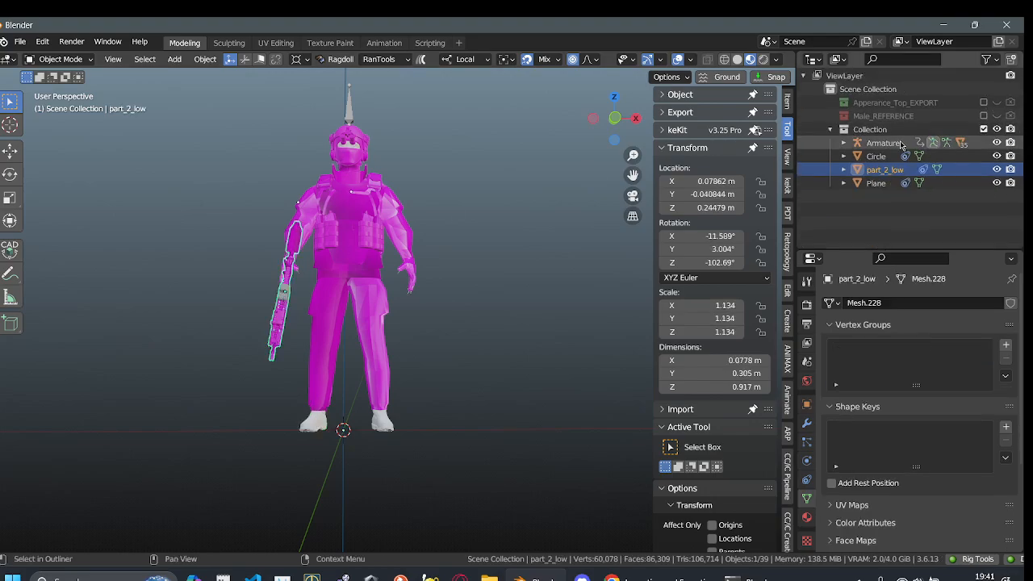
- Return the armature to Pose Mode and reapply the visual transform to the pose of all its bones
left_click(883, 143)
key("ctrl+Tab")
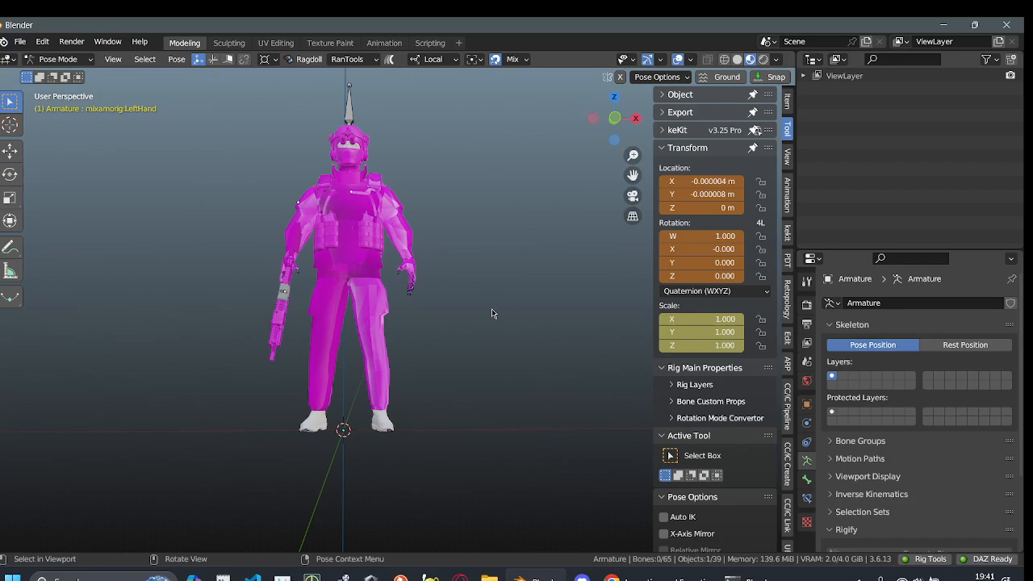
key("a")
key("ctrl+a")
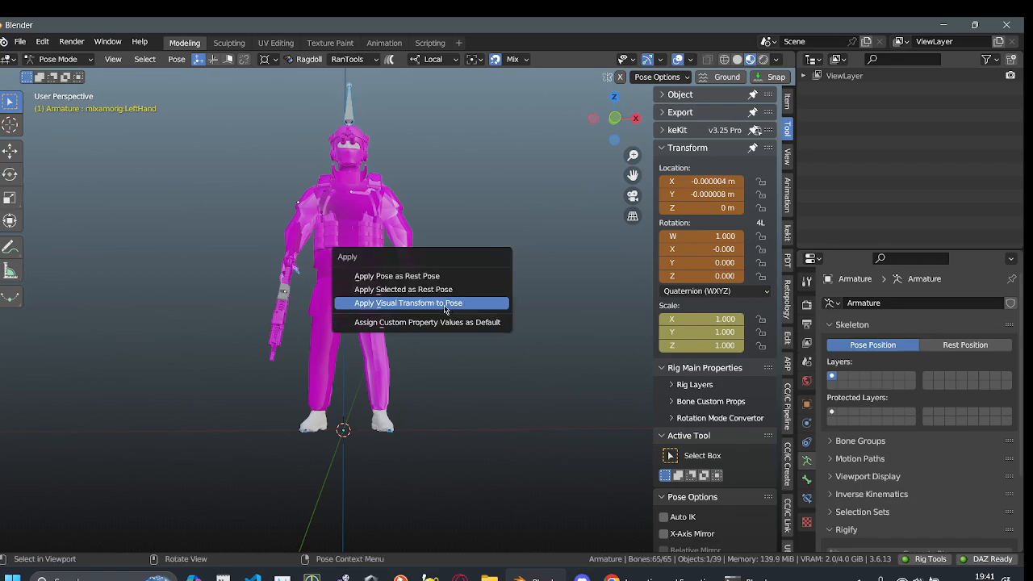
left_click(445, 310)
left_click(481, 311)
- Try to apply the armature's current pose as its rest pose, and return to Object Mode
key("ctrl+a")
left_click(482, 295)
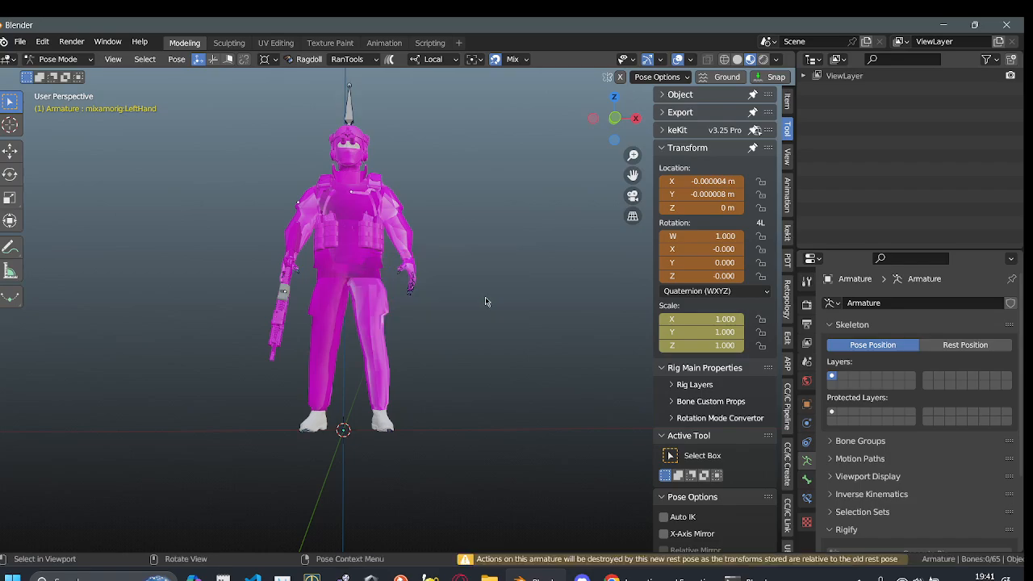
key("ctrl+a")
left_click(474, 291)
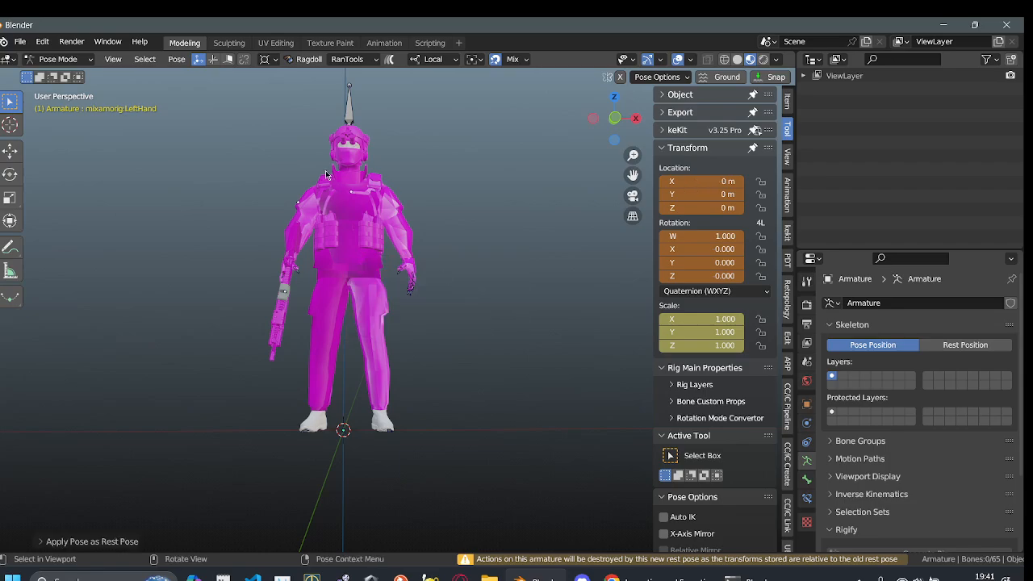
left_click(70, 56)
left_click(63, 74)
- Deselect the armature and examine the soldier's lowered arms, hands and rifle from the front and slightly above
scroll(223, 248, "up", 2)
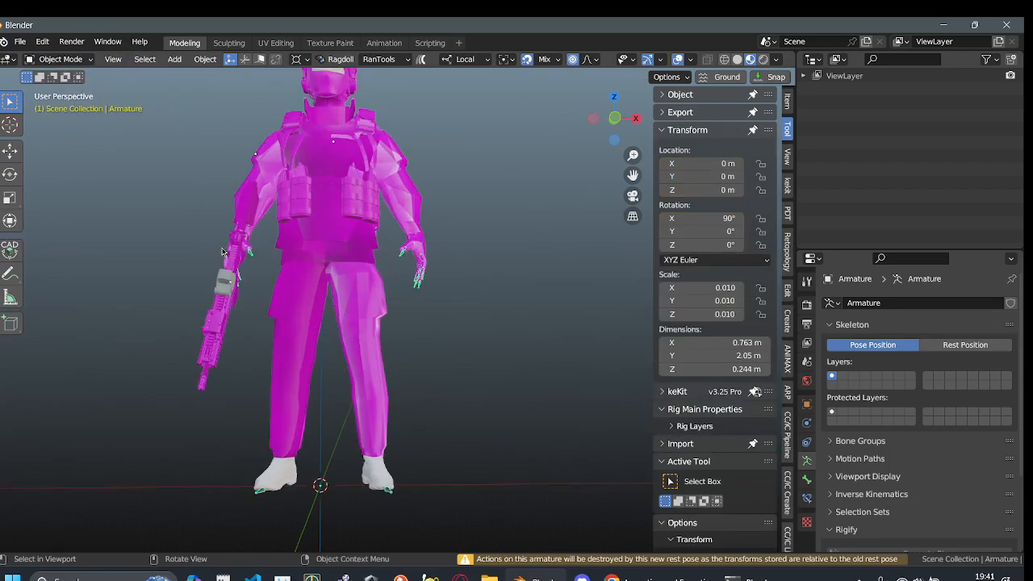
middle_click_drag(297, 193, 332, 235)
scroll(346, 242, "down", 4)
middle_click_drag(419, 262, 404, 248, "shift")
middle_click_drag(472, 254, 434, 239)
left_click(433, 238)
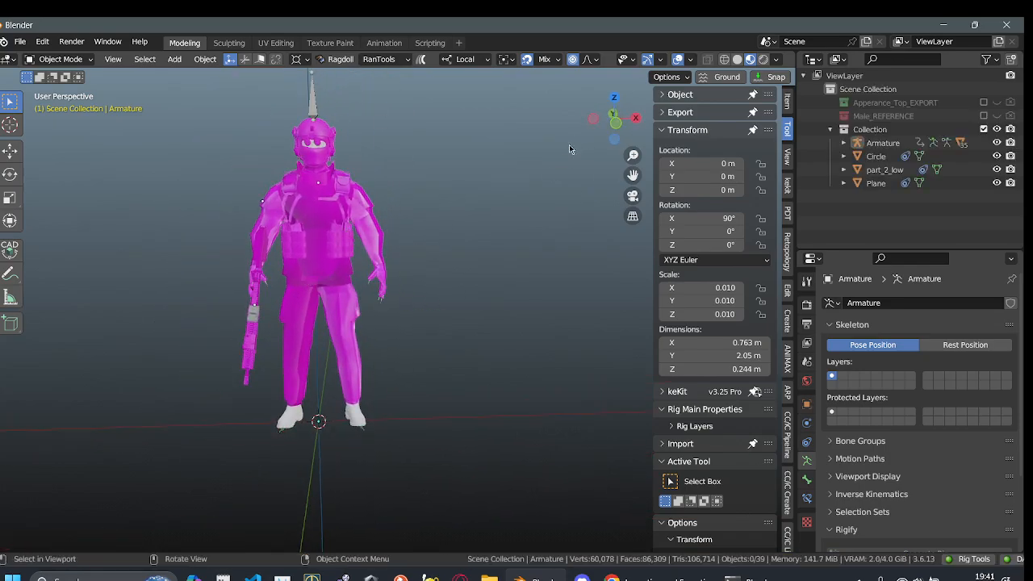
scroll(396, 283, "up", 2)
middle_click_drag(417, 272, 481, 274, "shift")
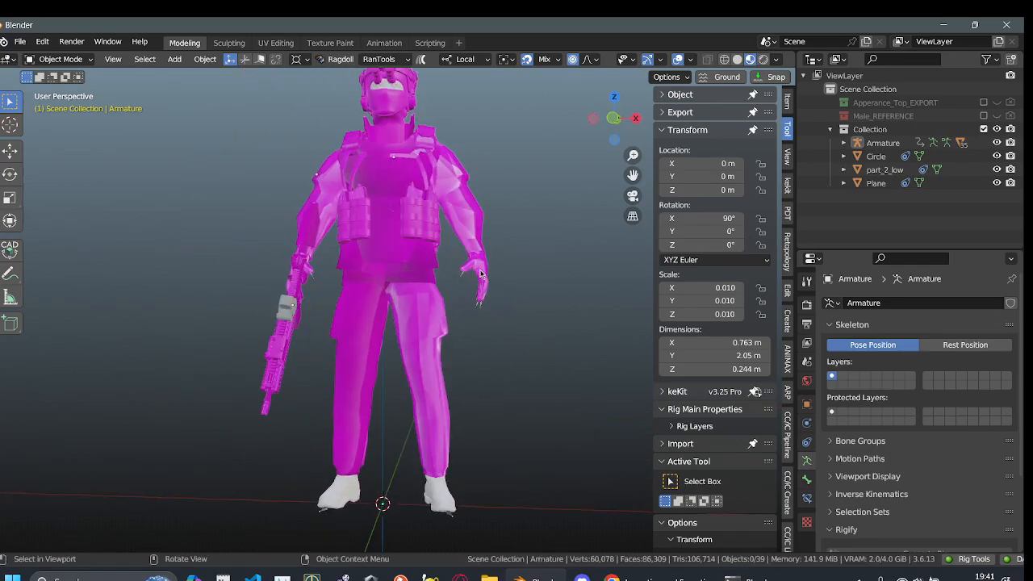
- Include the Male_REFERENCE and Apperance_Top_EXPORT collections in the view layer, and make Male_REFERENCE visible in the viewport
left_click(983, 116)
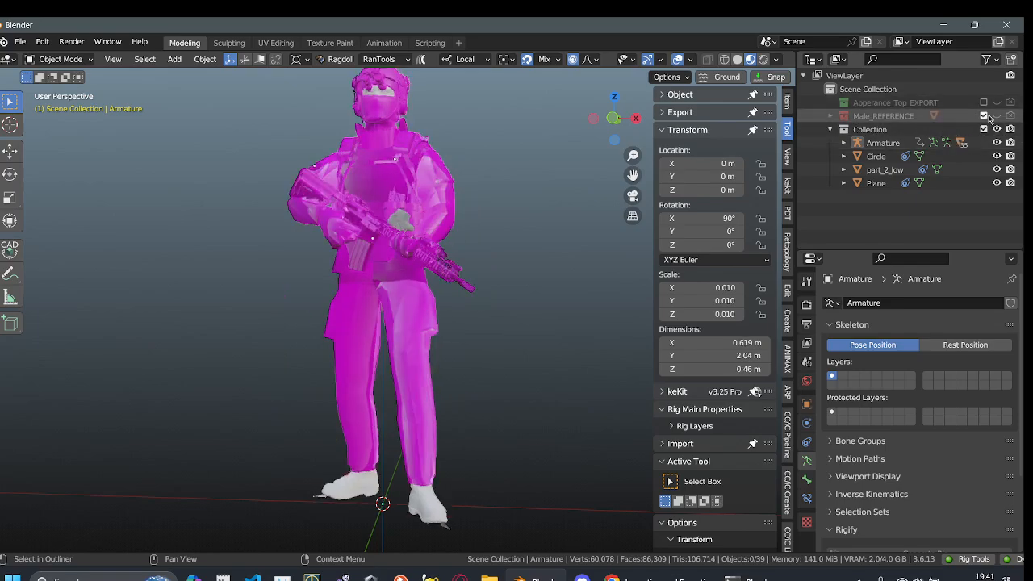
left_click(983, 102)
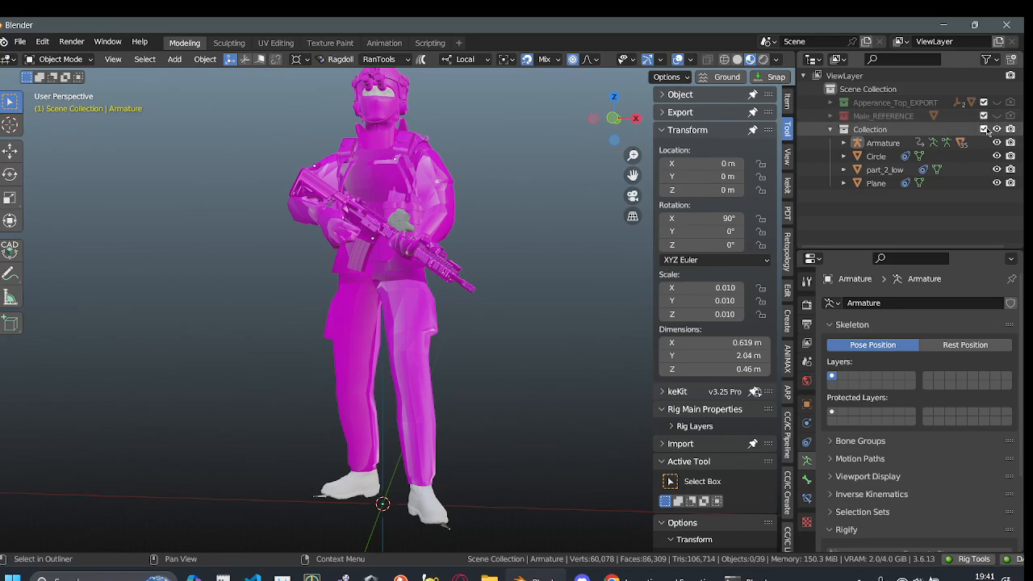
left_click(997, 116)
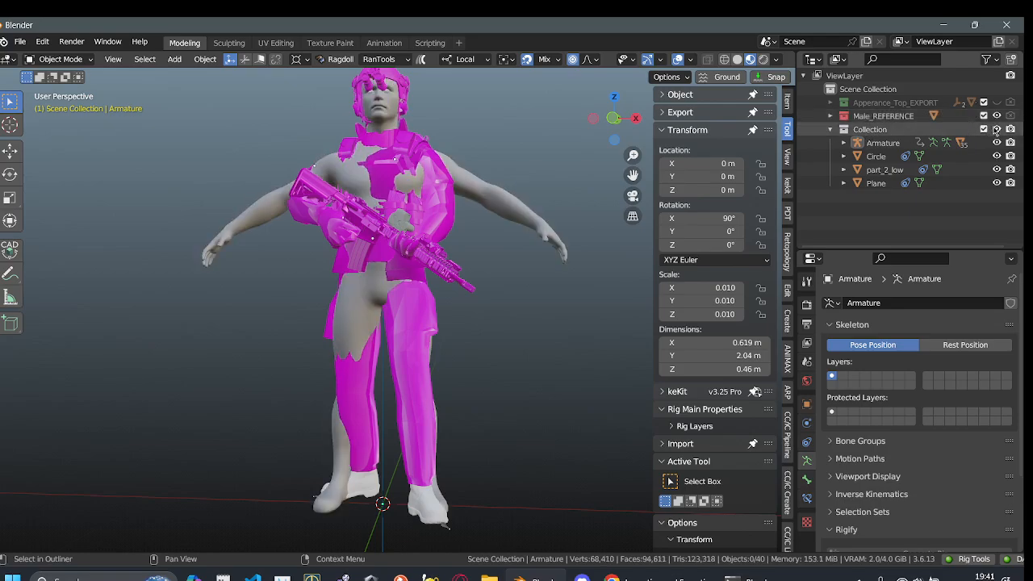
- Hide the soldier's collection and frame the male reference body alone from the front
left_click(997, 129)
middle_click_drag(533, 267, 535, 231)
scroll(544, 262, "down", 1)
middle_click_drag(547, 166, 538, 239, "shift")
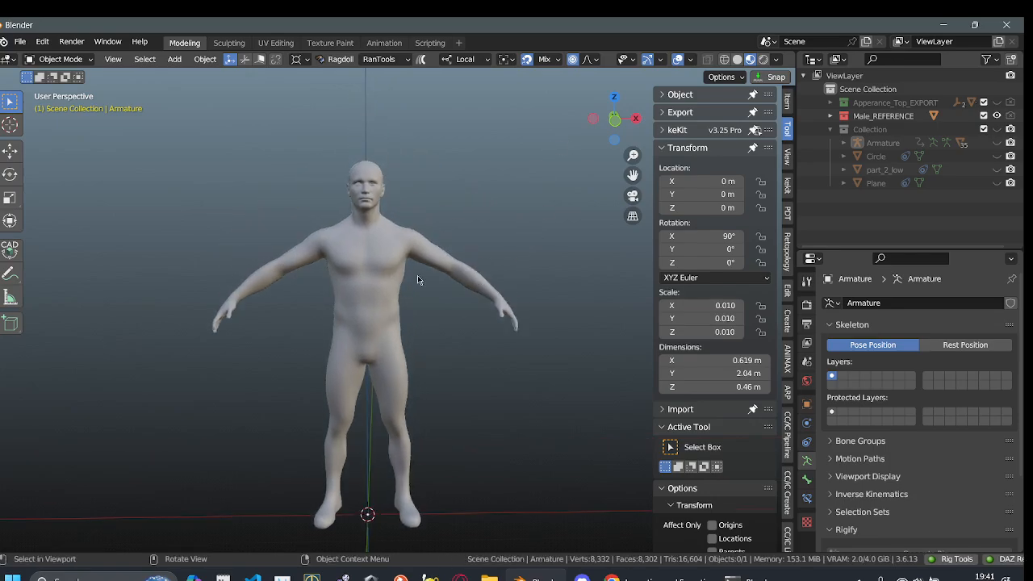
- Unhide the soldier's collection, then select its armature and display the skeleton in Rest Position
left_click(997, 129)
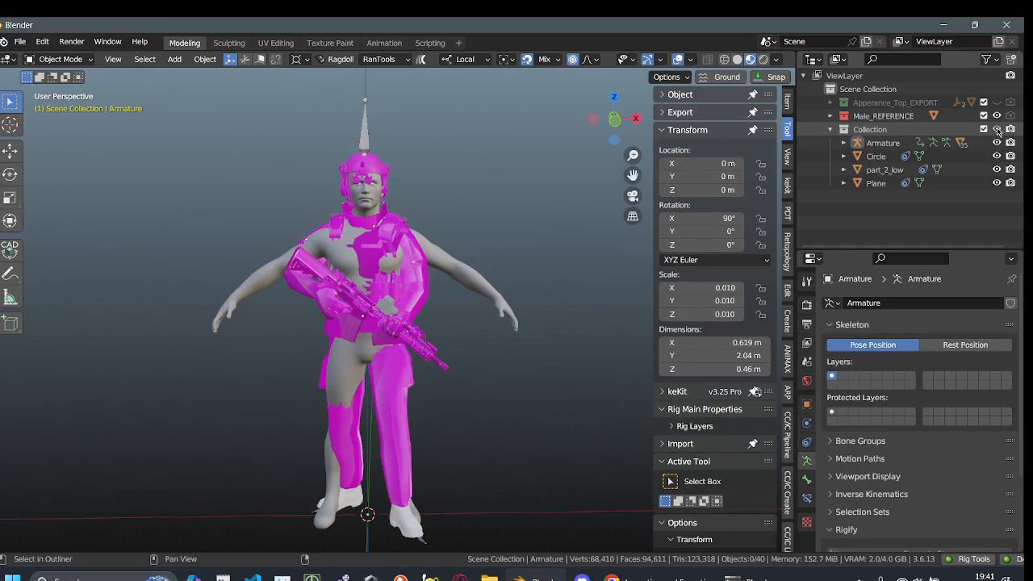
left_click(874, 146)
scroll(537, 329, "down", 1)
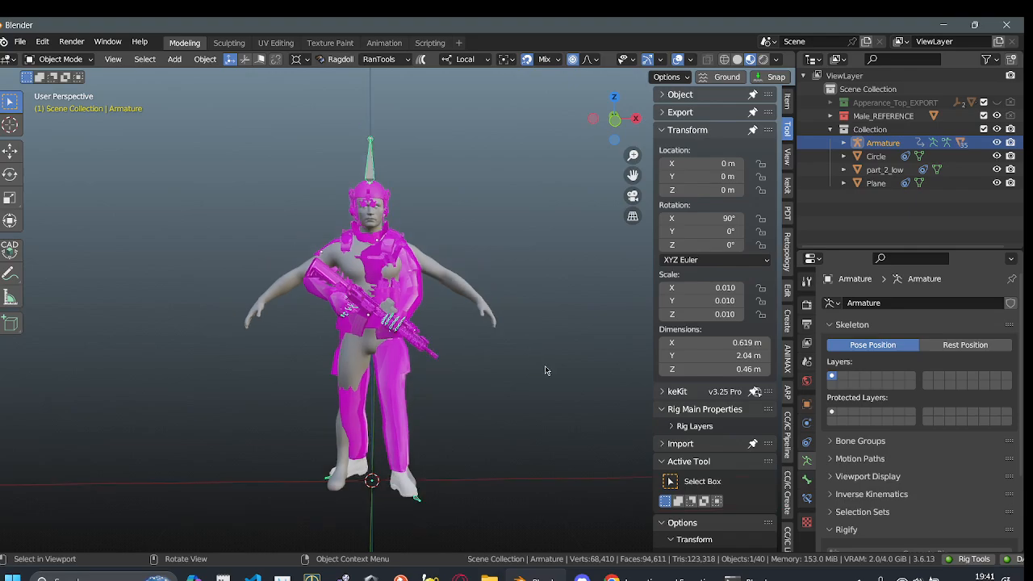
left_click(960, 345)
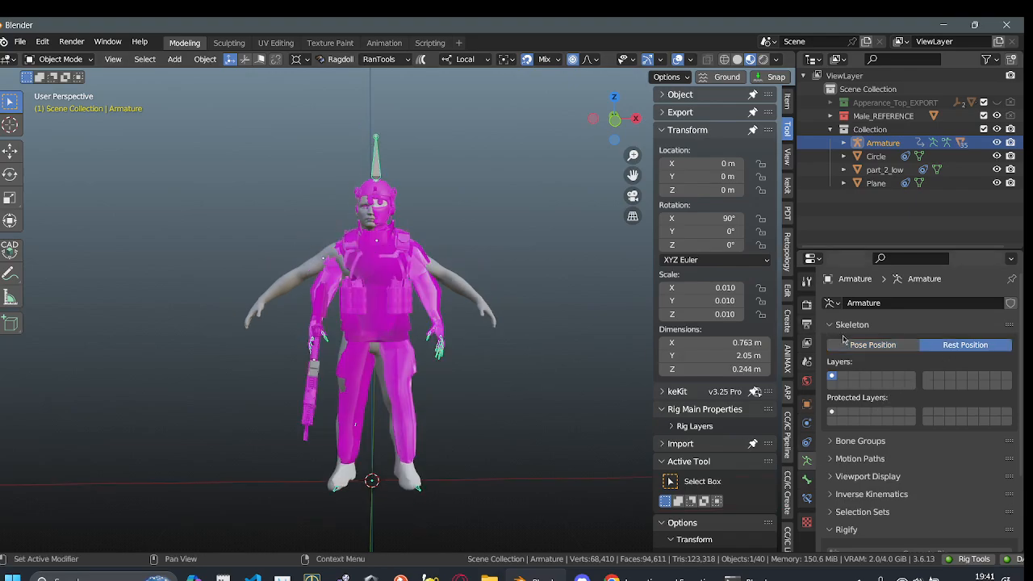
key("a")
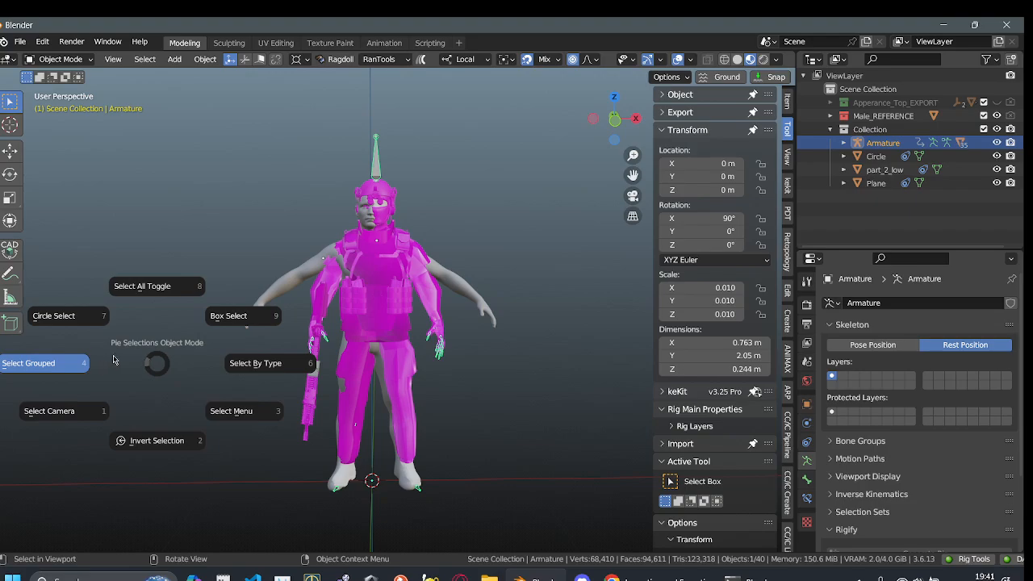
key("Escape")
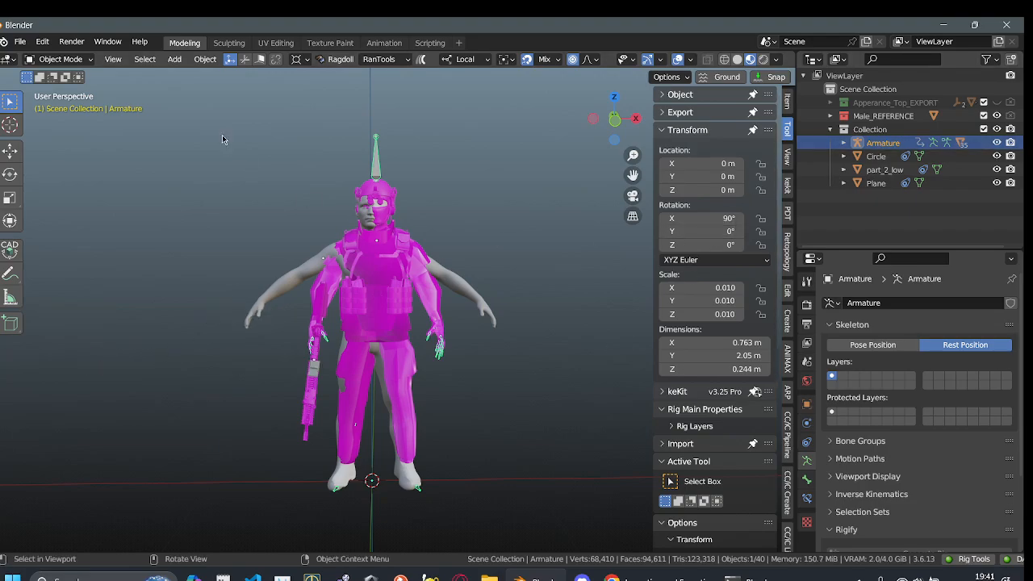
- In Pose Mode, apply the visual transform to all bones of the soldier's armature and switch the skeleton back to Pose Position
left_click(58, 59)
left_click(48, 104)
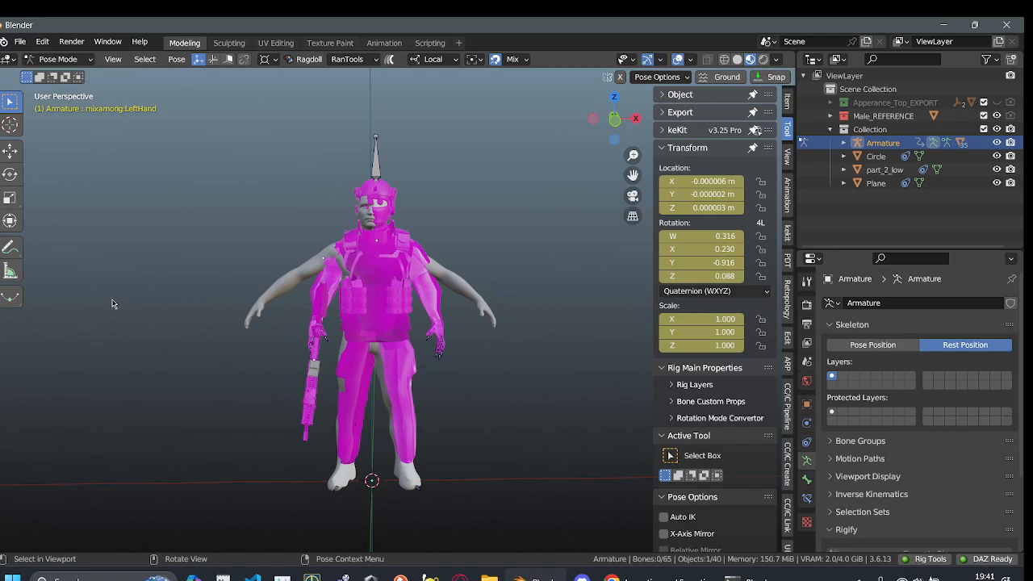
key("a")
key("ctrl+a")
left_click(115, 326)
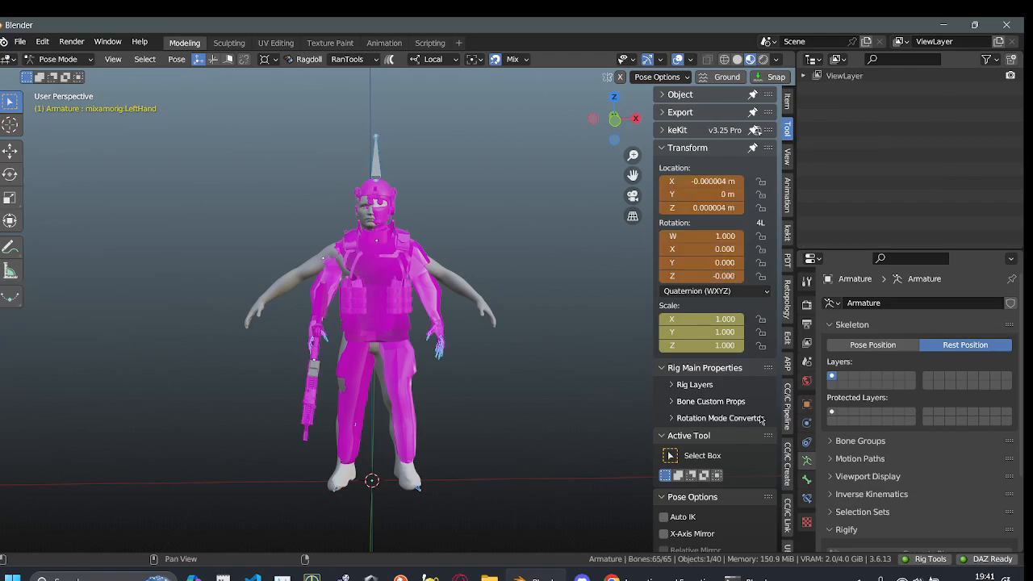
left_click(872, 345)
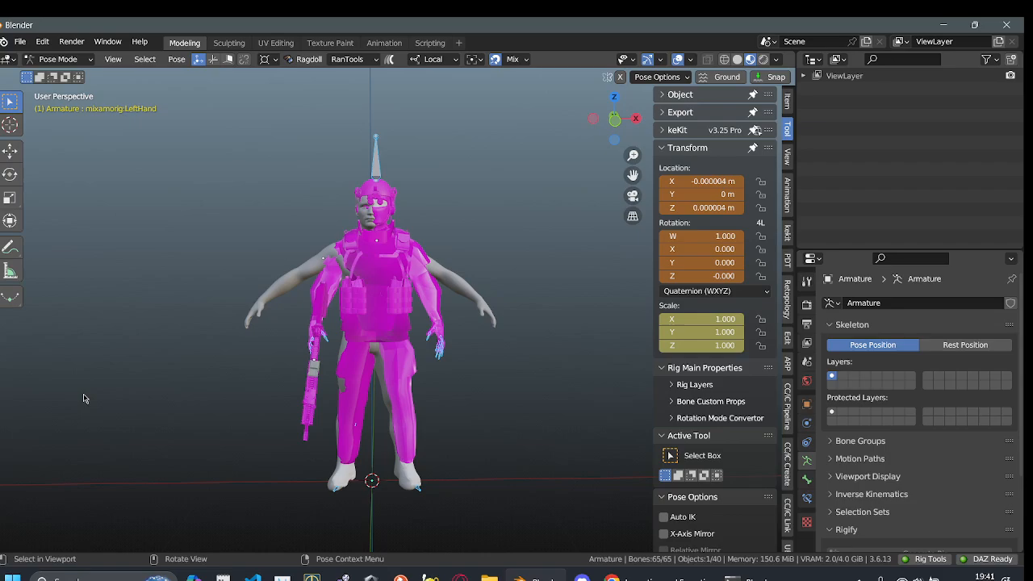
key("alt+a")
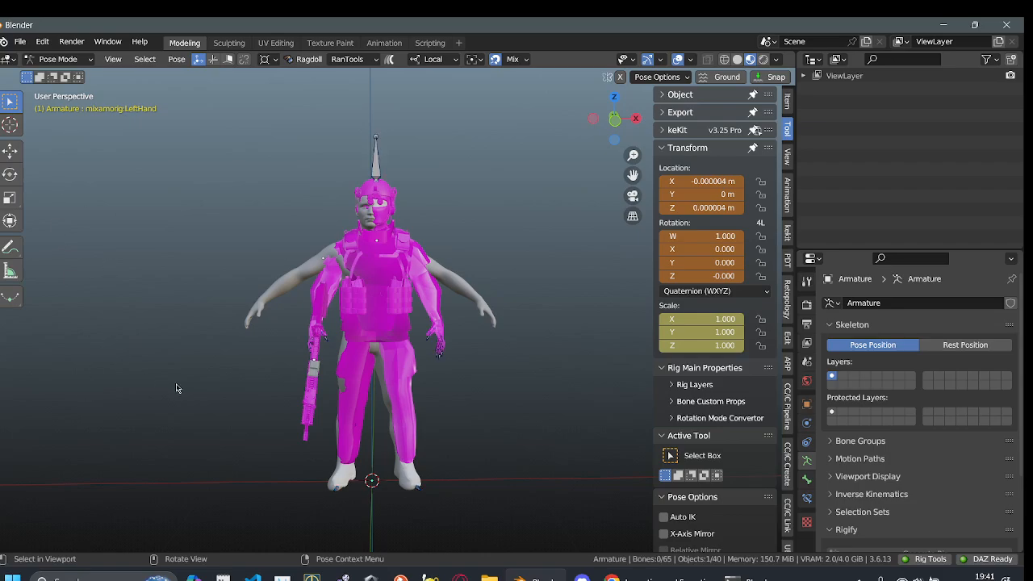
- Reselect the soldier's armature and reapply the visual transform to all of its bones
left_click(449, 331)
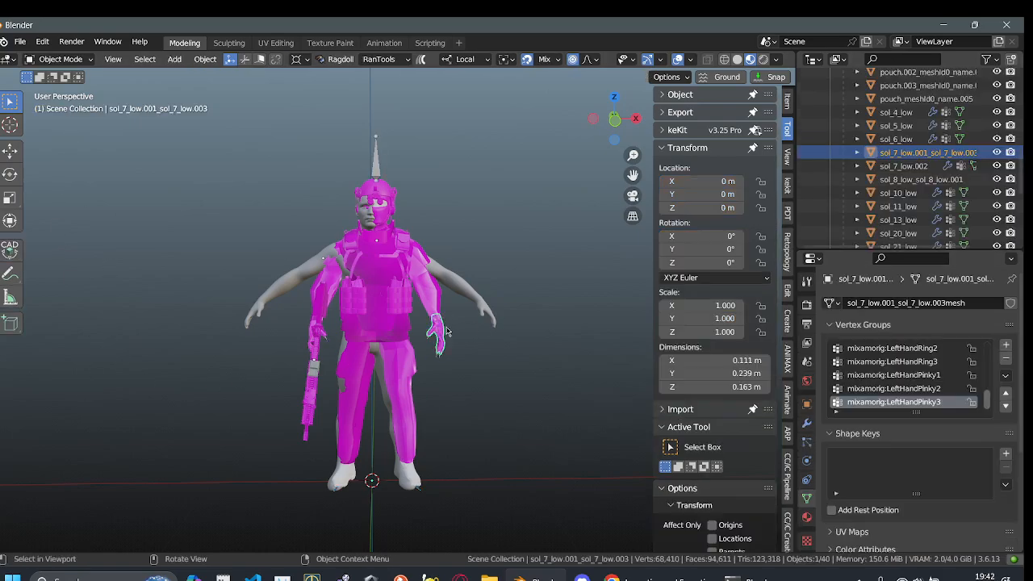
scroll(883, 145, "up", 12)
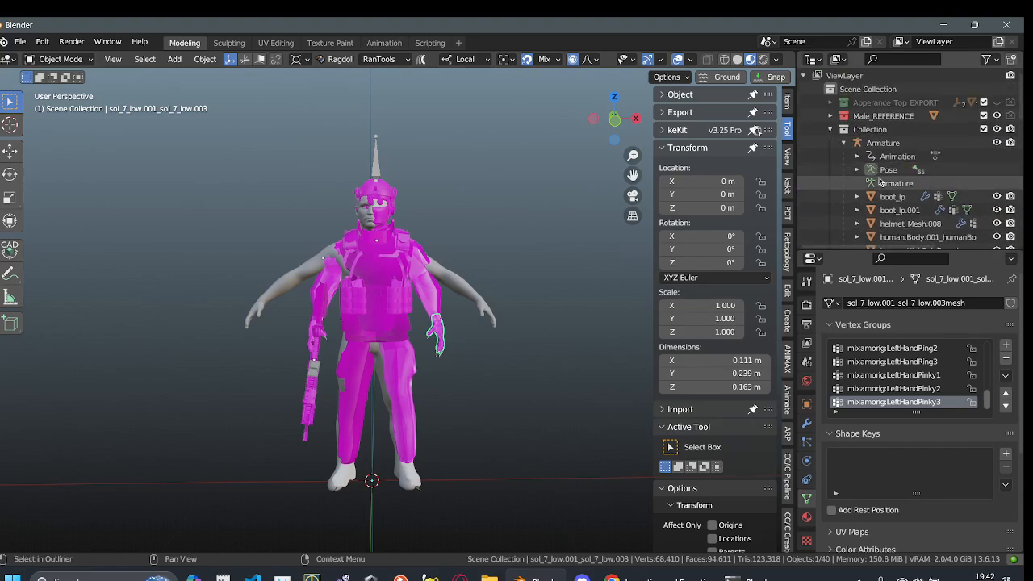
left_click(888, 144)
key("a")
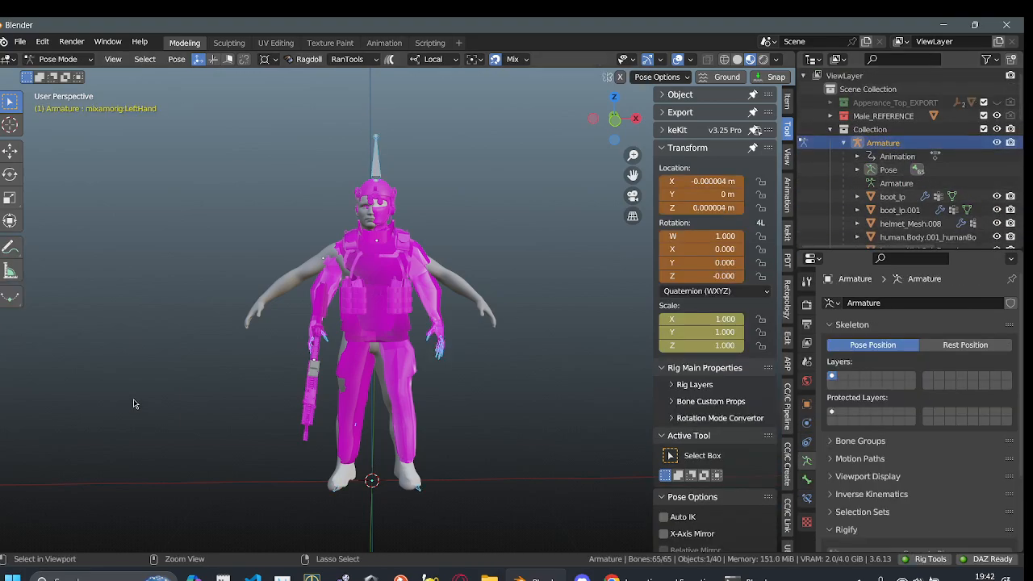
key("ctrl+a")
left_click(134, 402)
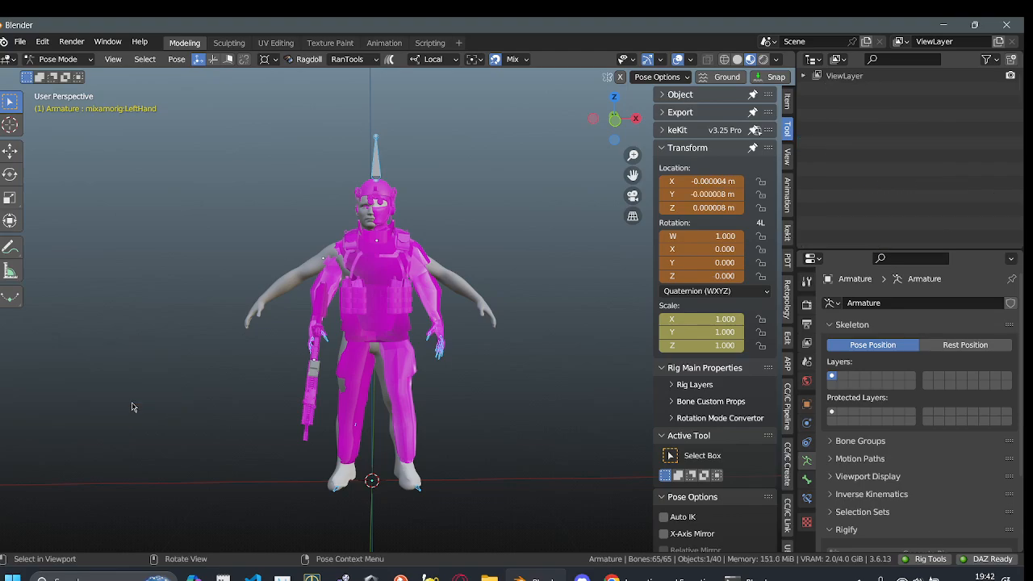
- Hide the male reference body and apply the visual transform once more to every bone of the soldier's armature
left_click(467, 308)
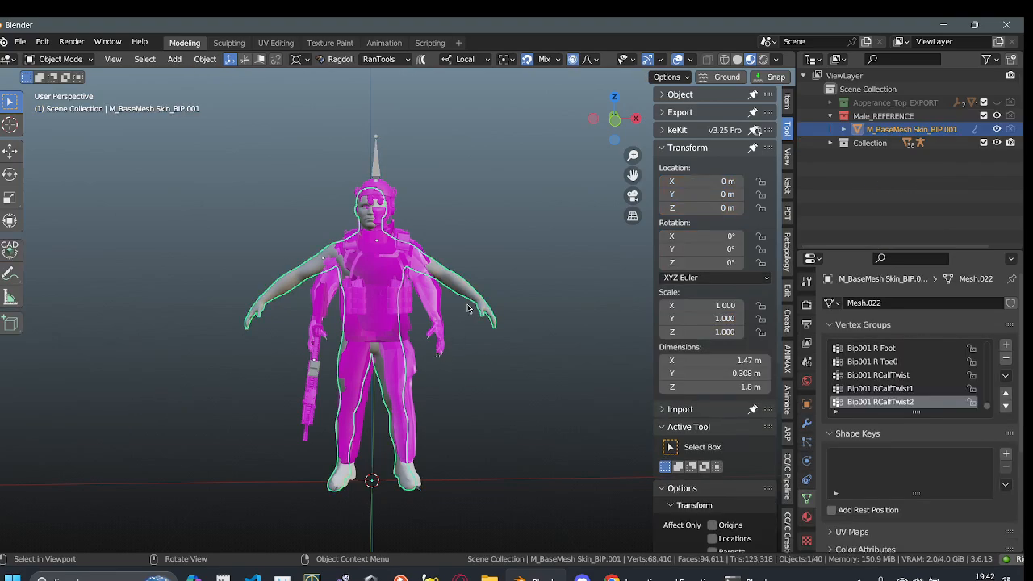
key("Delete")
left_click(370, 146)
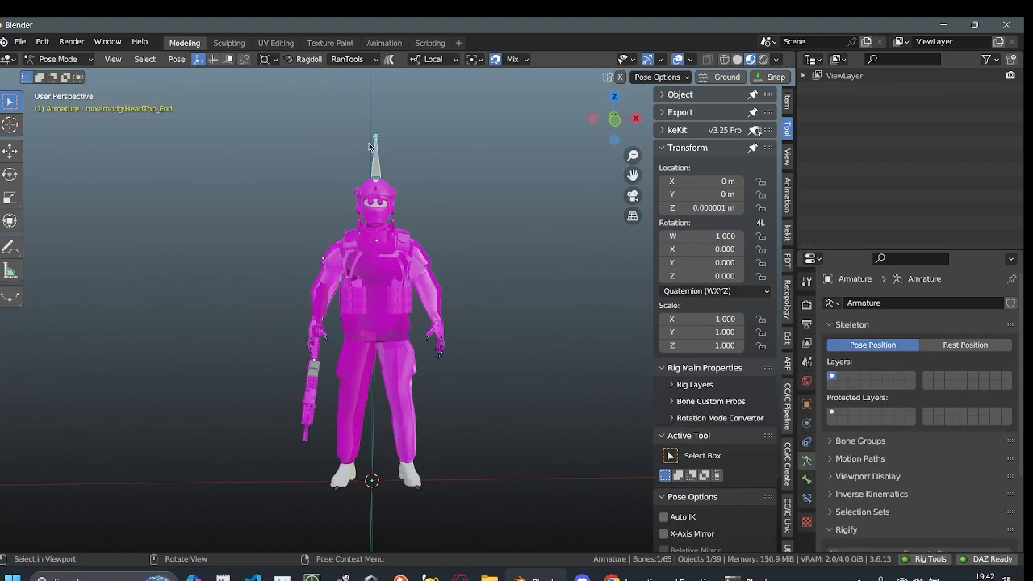
key("a")
key("ctrl+a")
left_click(123, 337)
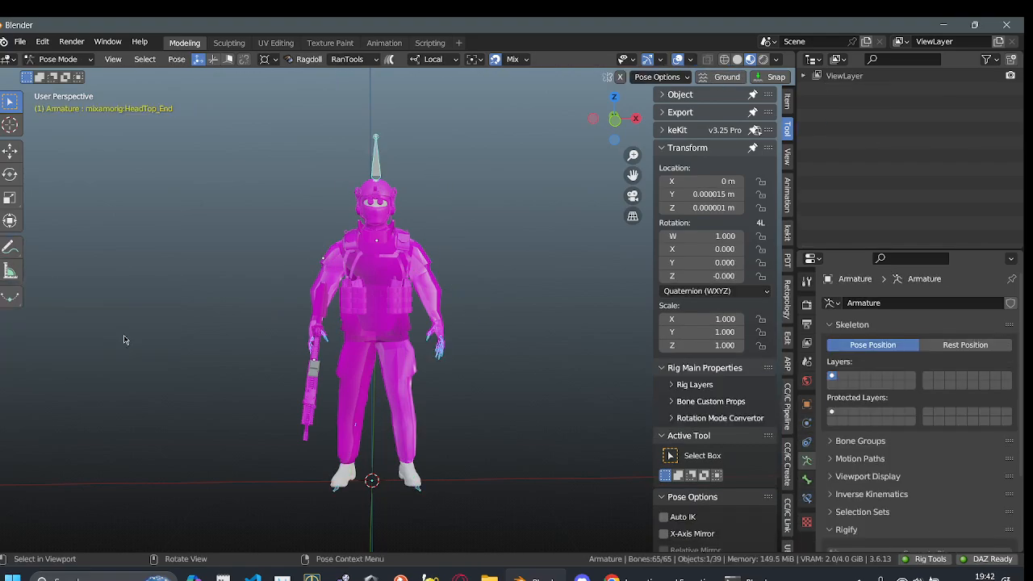
- Apply all selected bones of the soldier's armature as the rest pose, and return to Object Mode
left_click(374, 148)
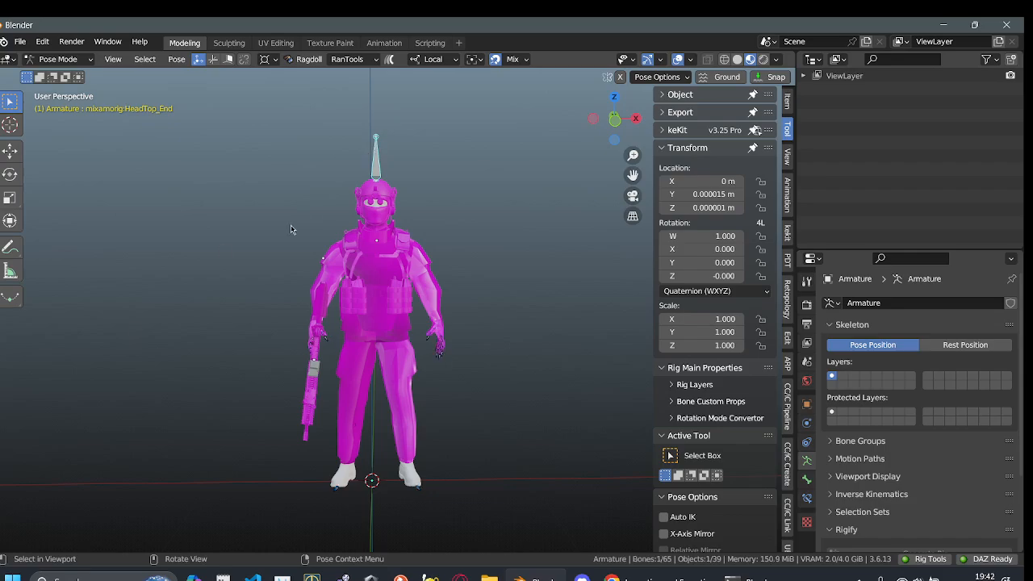
key("a")
key("ctrl+a")
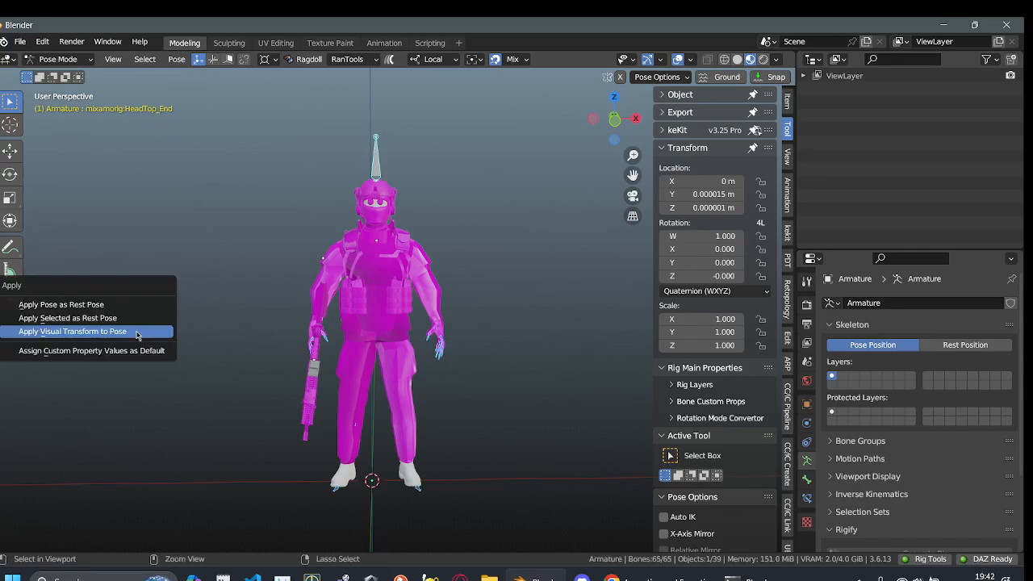
left_click(136, 321)
left_click(136, 320)
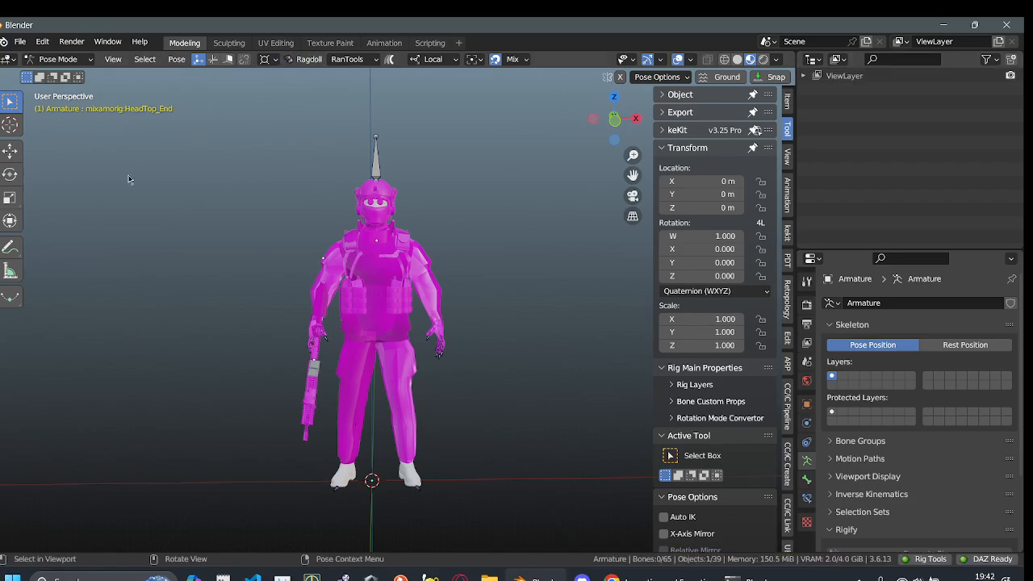
left_click(363, 237)
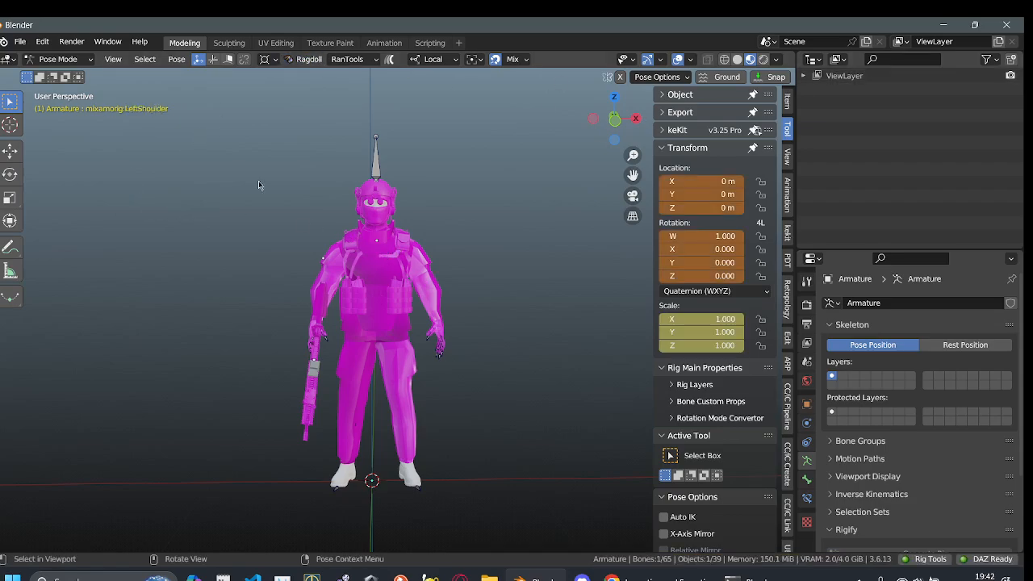
left_click(57, 59)
left_click(62, 75)
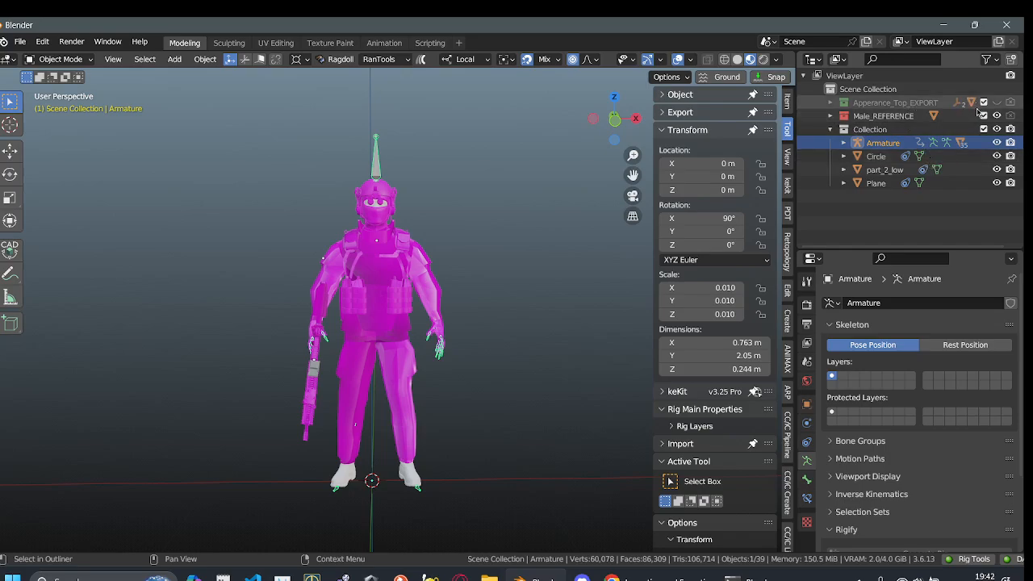
- Expand the Male_REFERENCE collection and make its M_BaseMesh Skin_BIP.001 body visible, framing the upper bodies for comparison
left_click(831, 116)
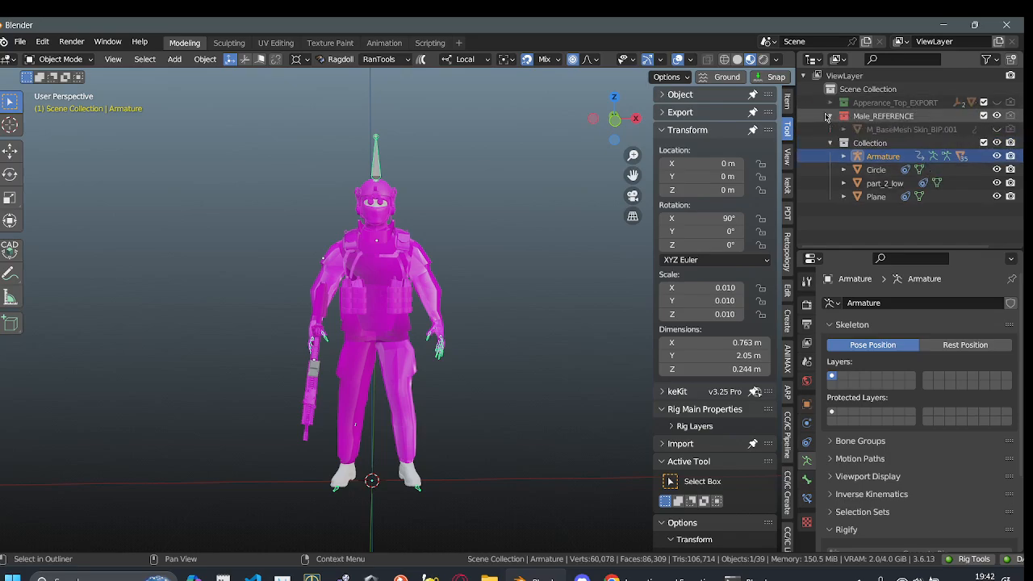
left_click(997, 130)
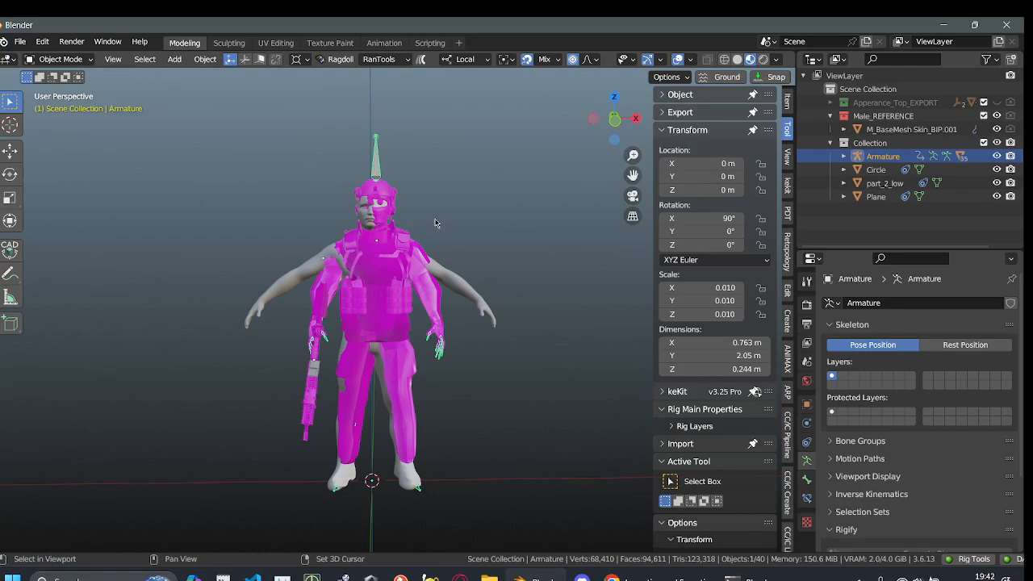
scroll(450, 216, "up", 3)
middle_click_drag(450, 215, 333, 264, "shift")
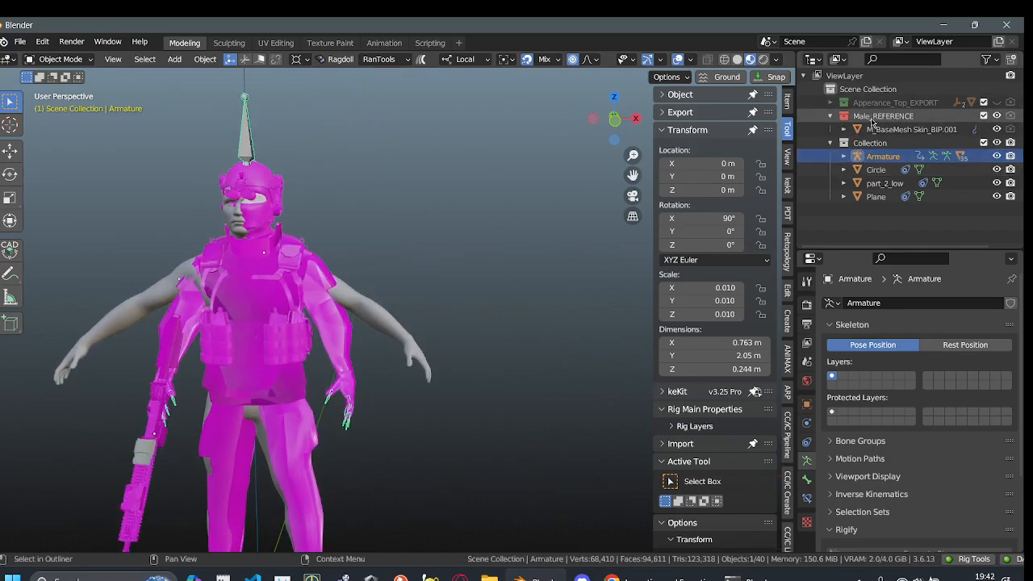
- Expand the Apperance_Top_EXPORT collection and make it visible, and exclude Male_REFERENCE from the view layer
left_click(863, 89)
left_click(830, 103)
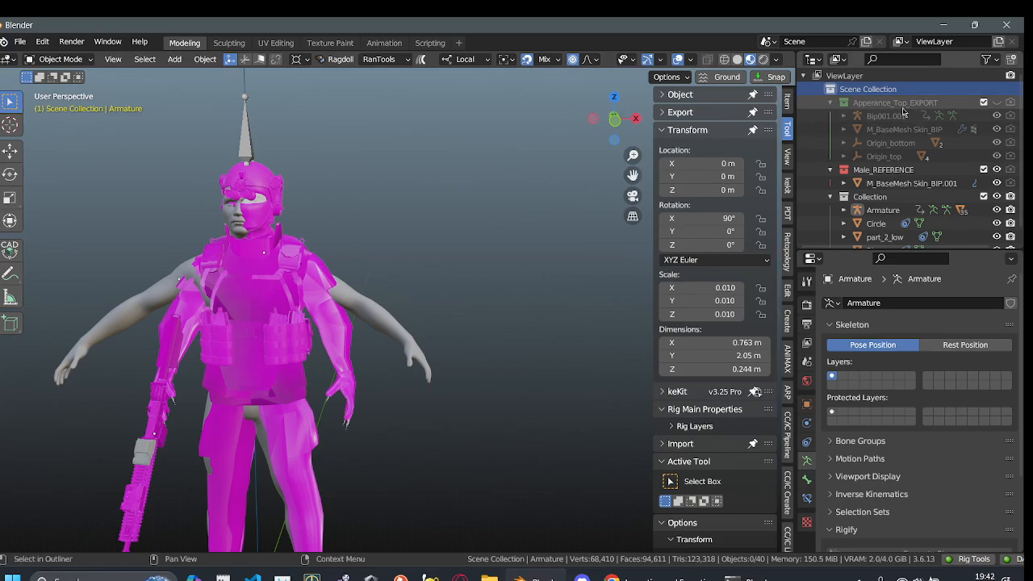
left_click(983, 169)
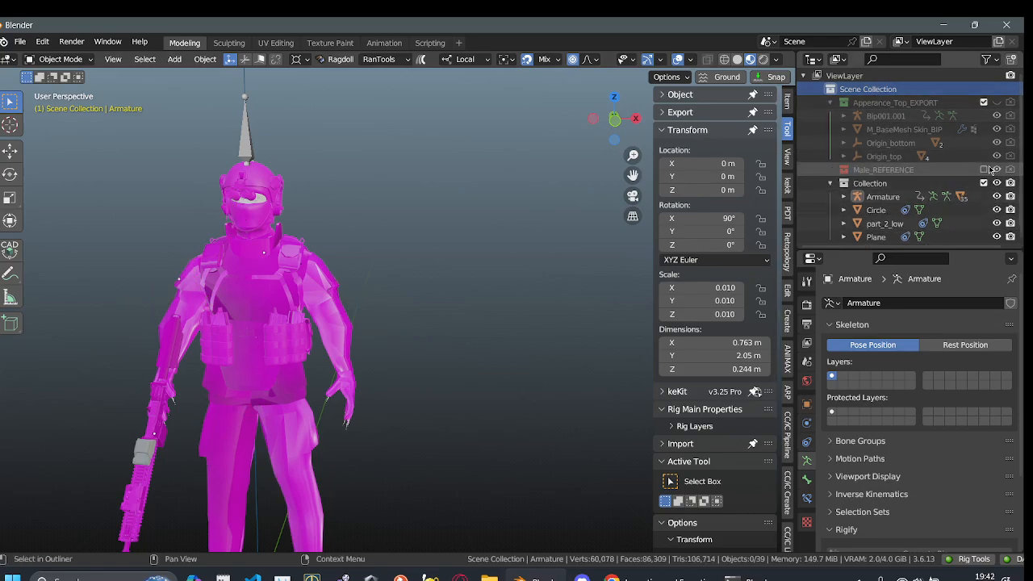
left_click(997, 102)
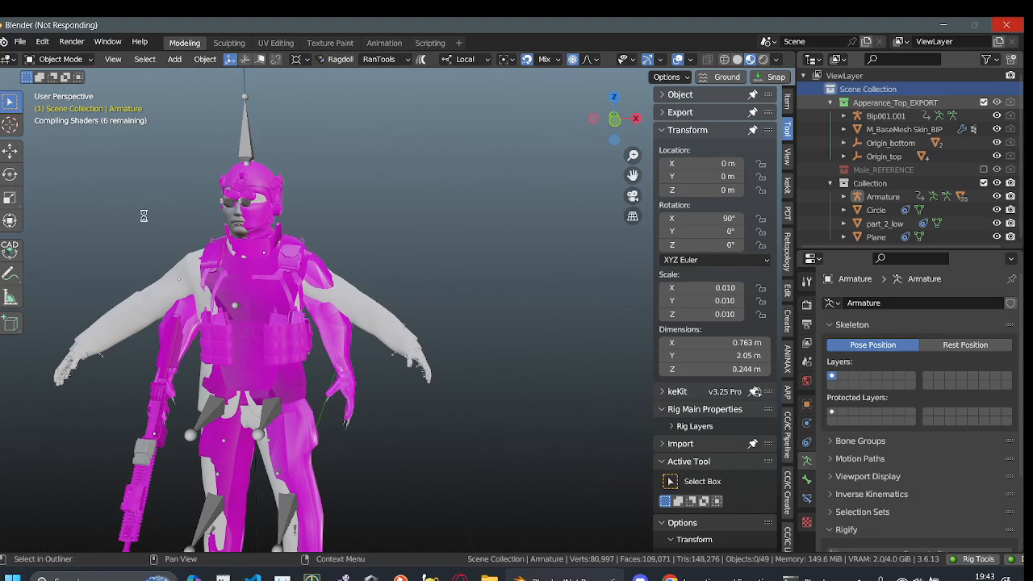
left_click(681, 575)
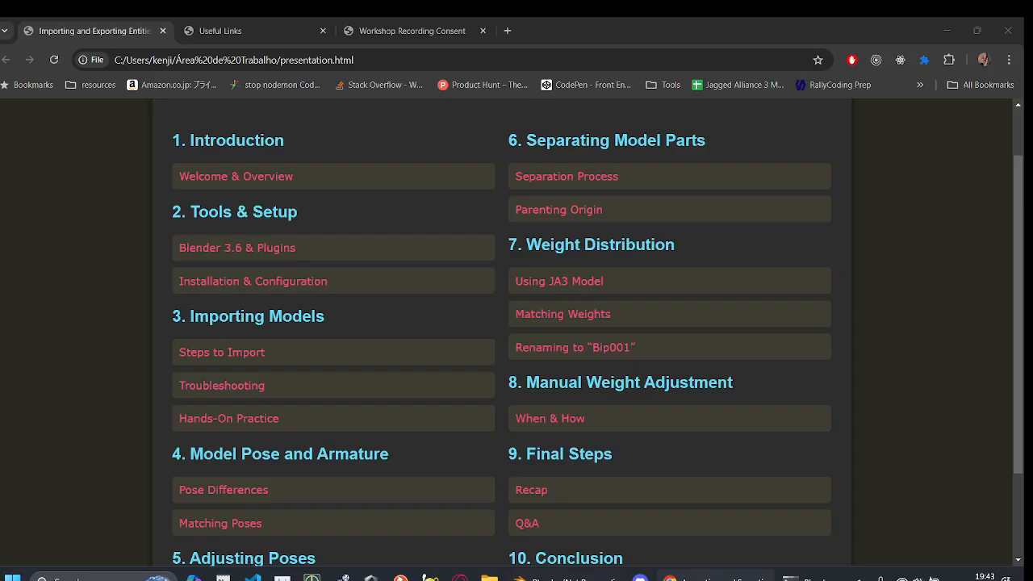
mouse_move(686, 576)
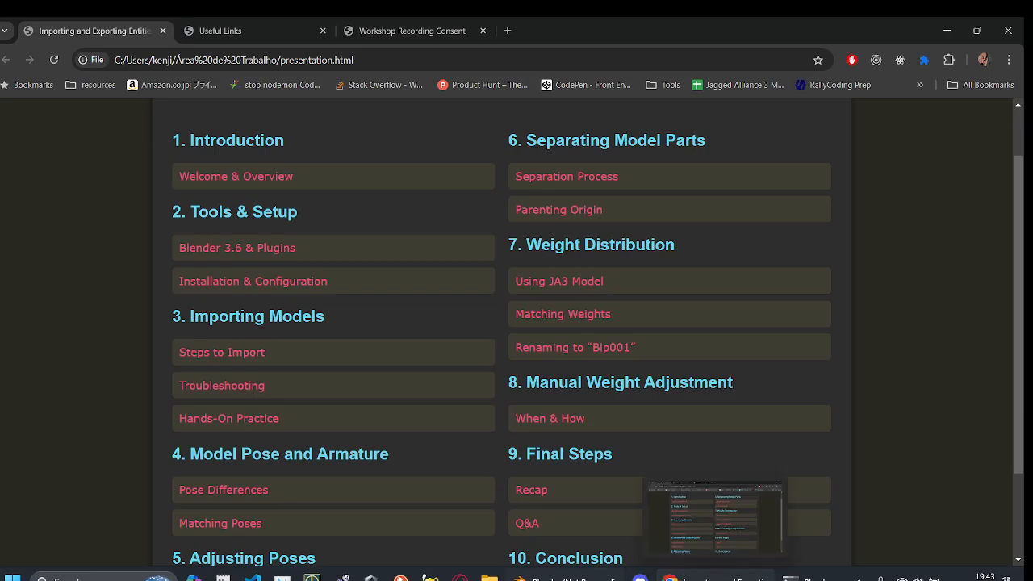
left_click(565, 578)
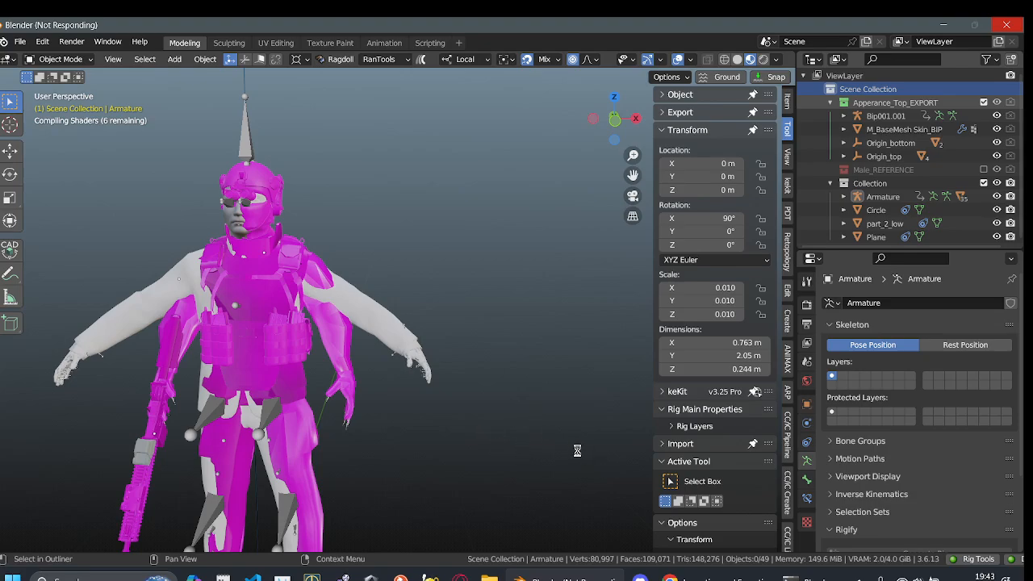
left_click(792, 578)
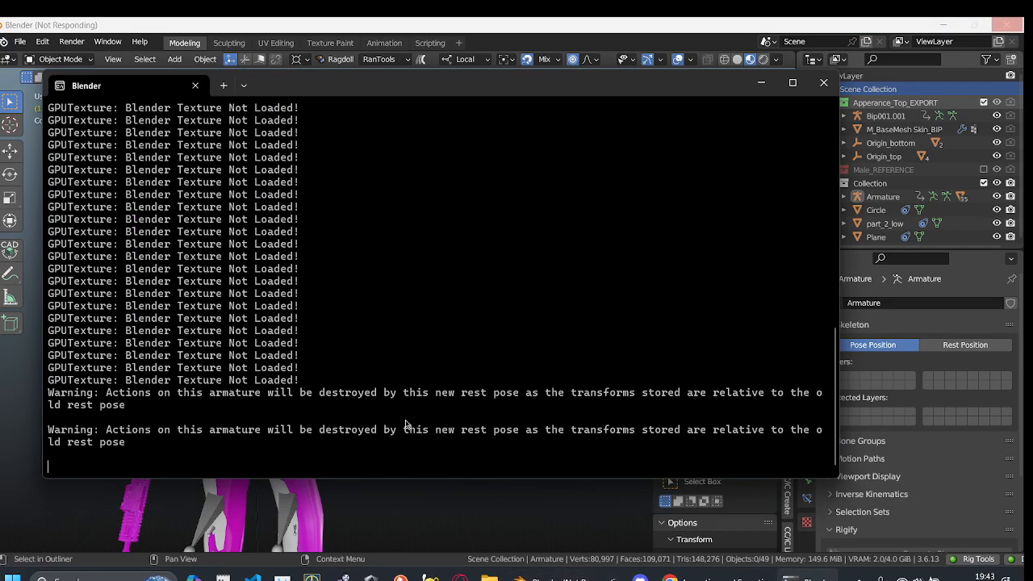
left_click(761, 83)
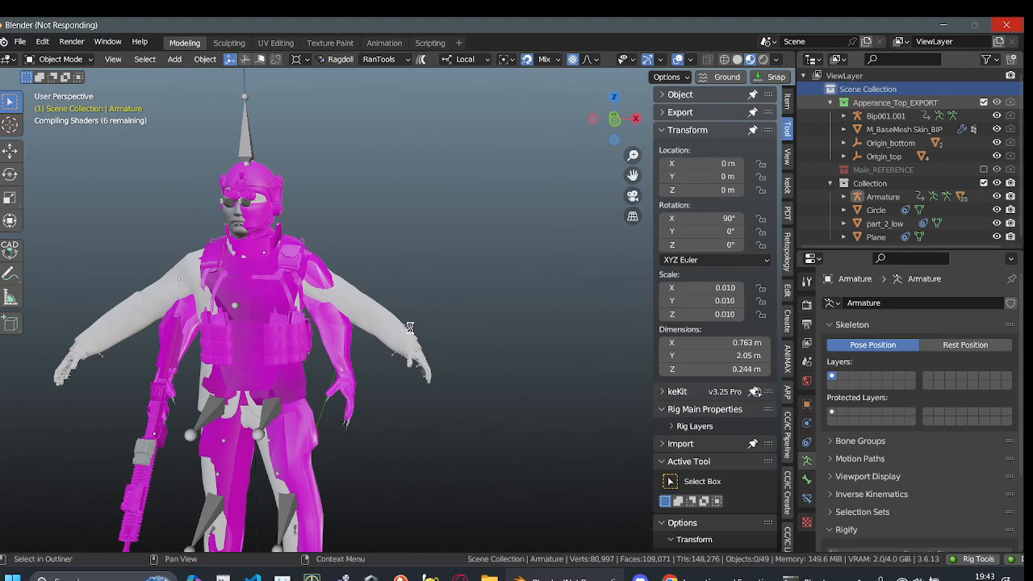
key("alt+Tab")
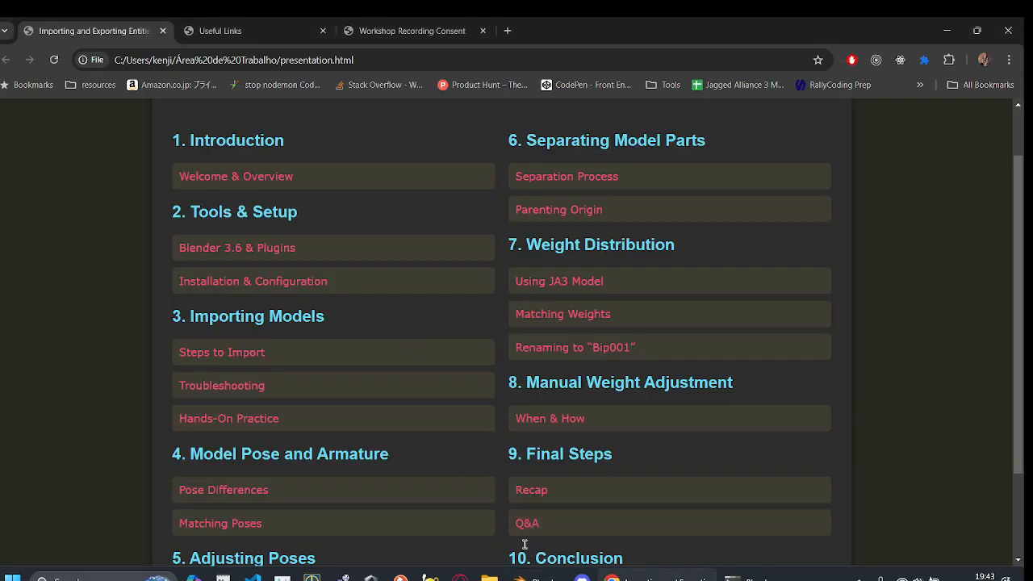
left_click(518, 563)
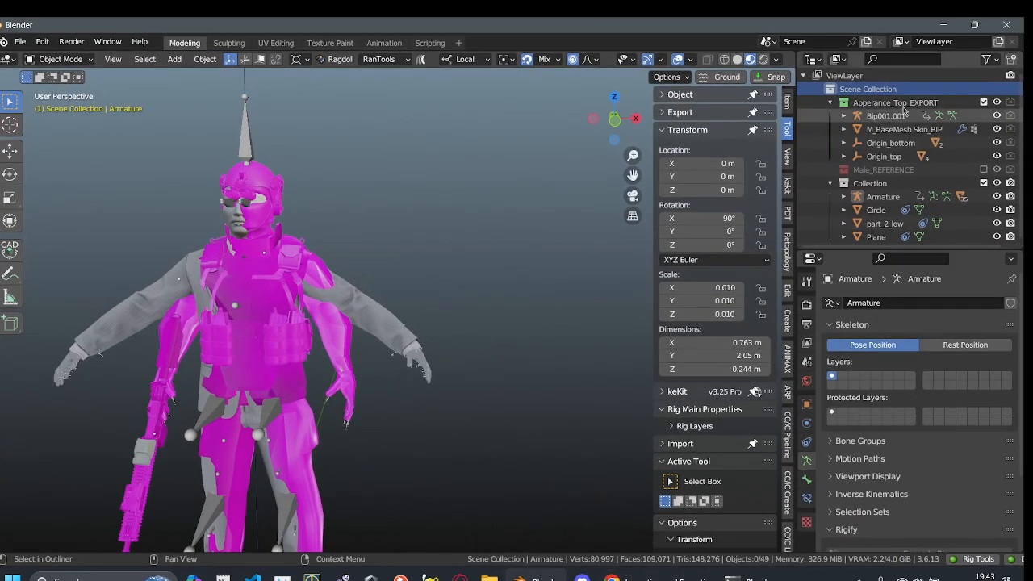
- Delete the Origin_bottom and Origin_top empties with their whole hierarchies from the Apperance_Top_EXPORT collection
left_click(889, 144)
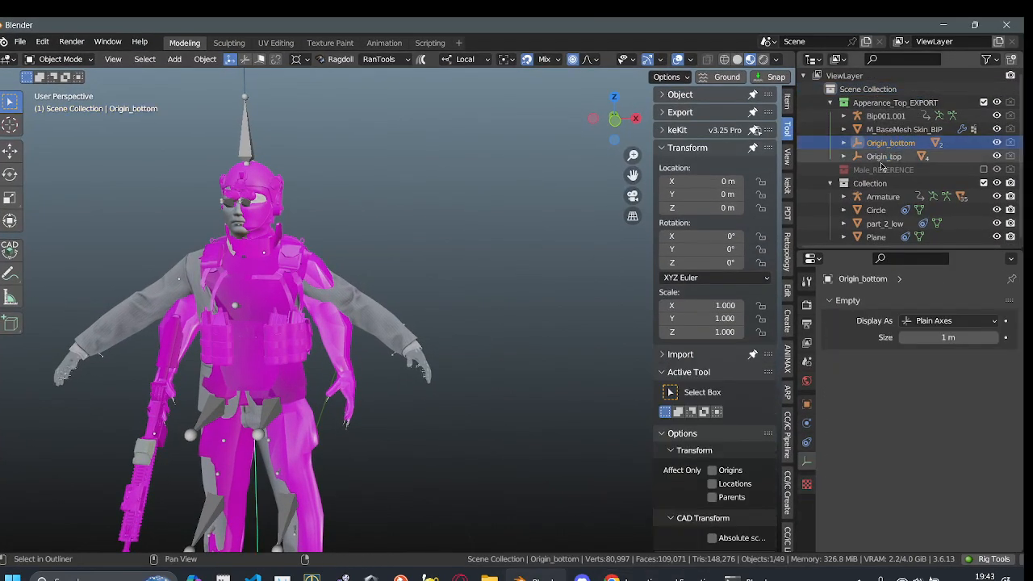
right_click(897, 147)
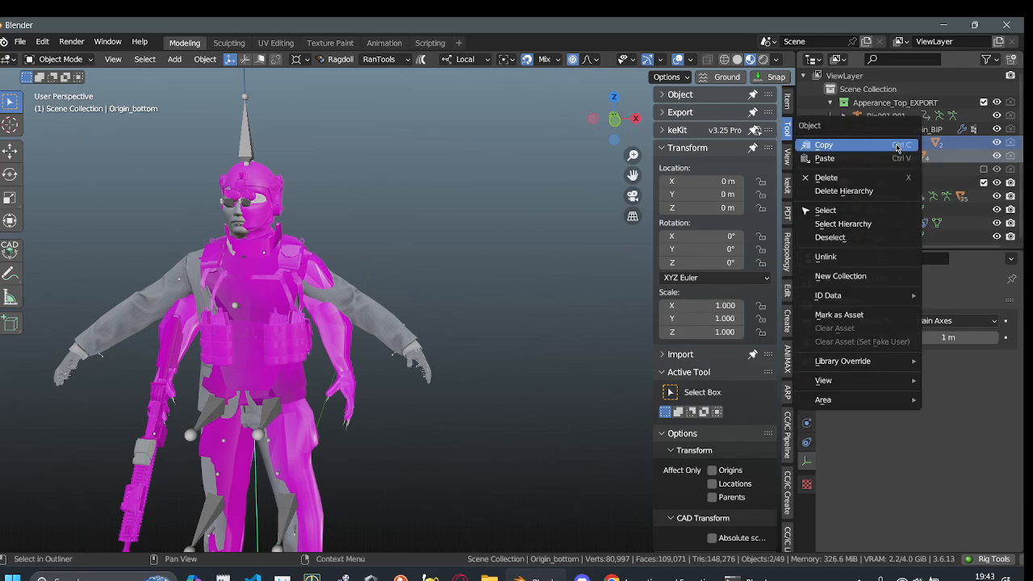
left_click(852, 194)
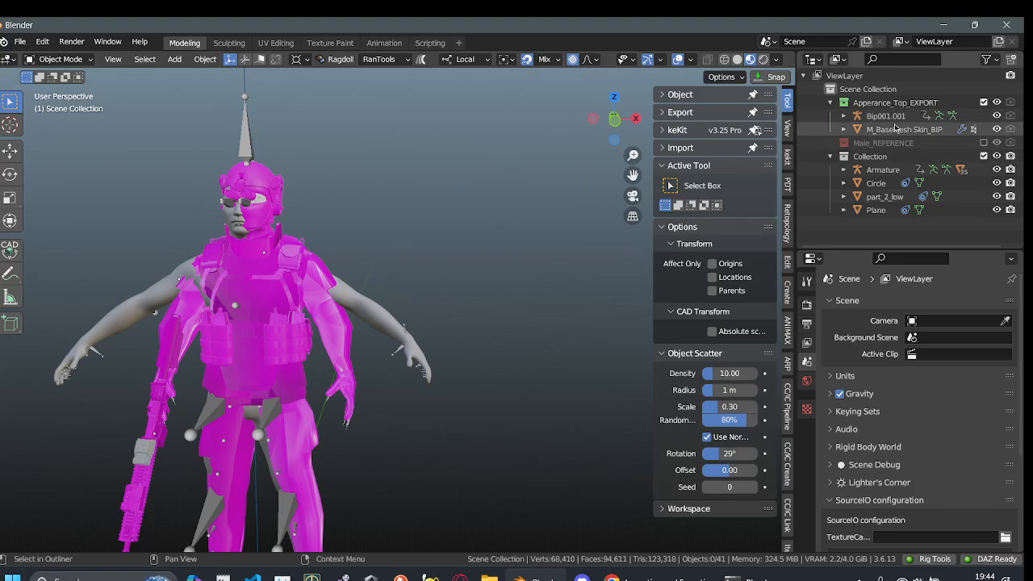
- Compare the soldier's sol_8_low jacket with the M_BaseMesh Skin_BIP body, checking how the arms and torso line up
scroll(479, 265, "down", 2)
scroll(428, 306, "up", 3)
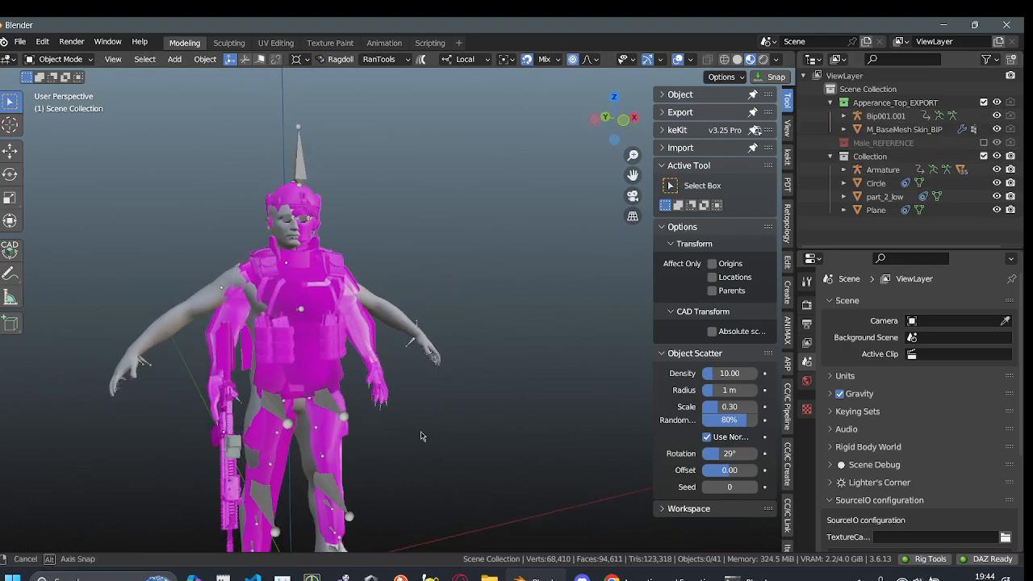
left_click(327, 321)
middle_click_drag(364, 372, 401, 338)
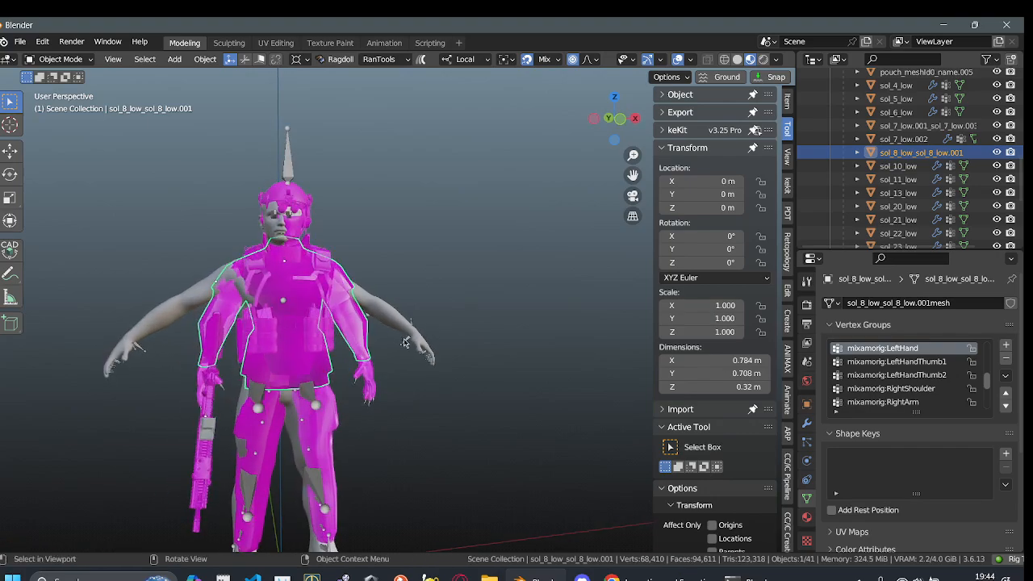
left_click(404, 309)
scroll(398, 394, "down", 1)
middle_click_drag(474, 415, 458, 448)
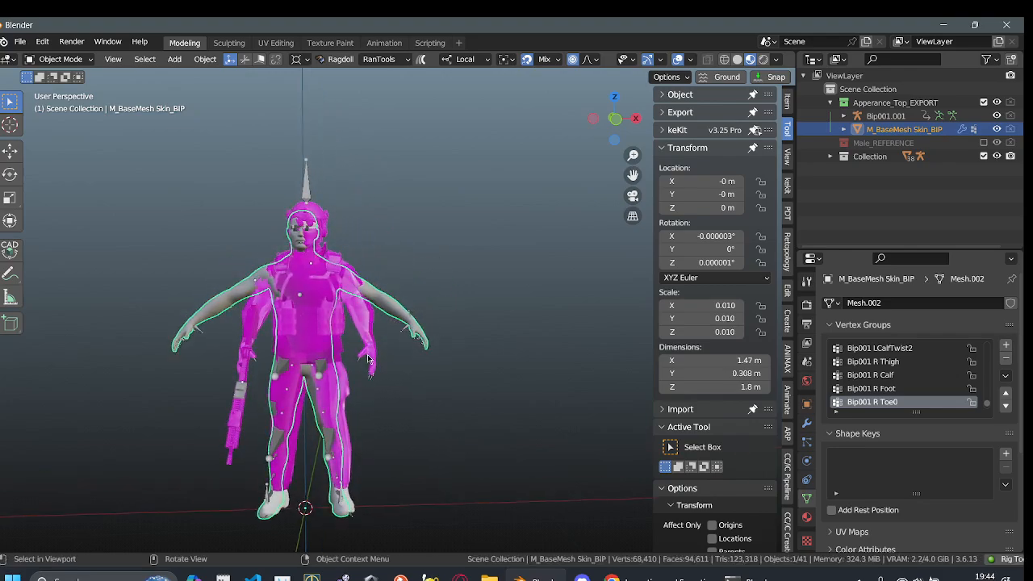
scroll(340, 339, "up", 4)
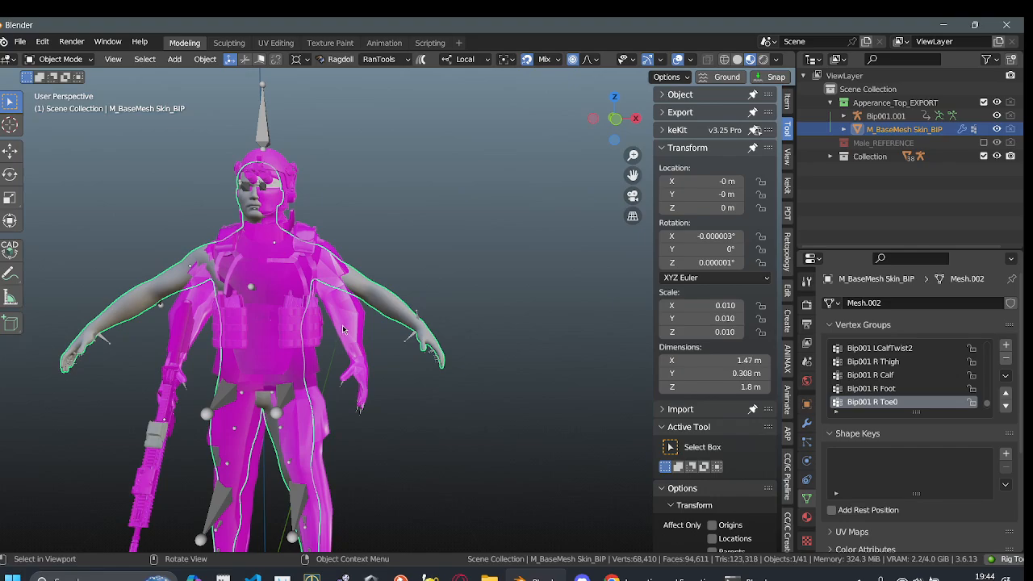
left_click(426, 254)
middle_click_drag(430, 251, 446, 292, "shift")
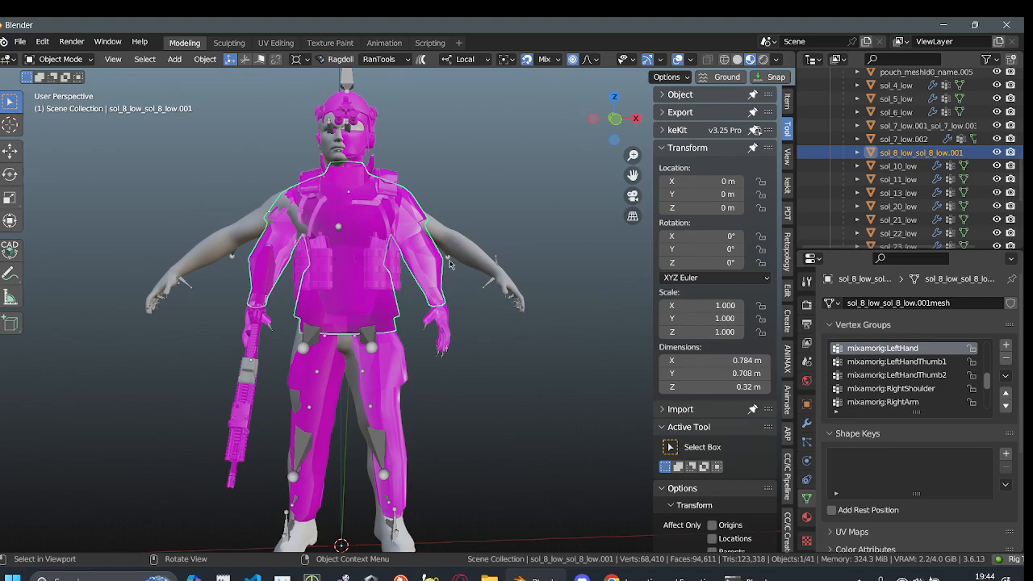
scroll(361, 382, "down", 2)
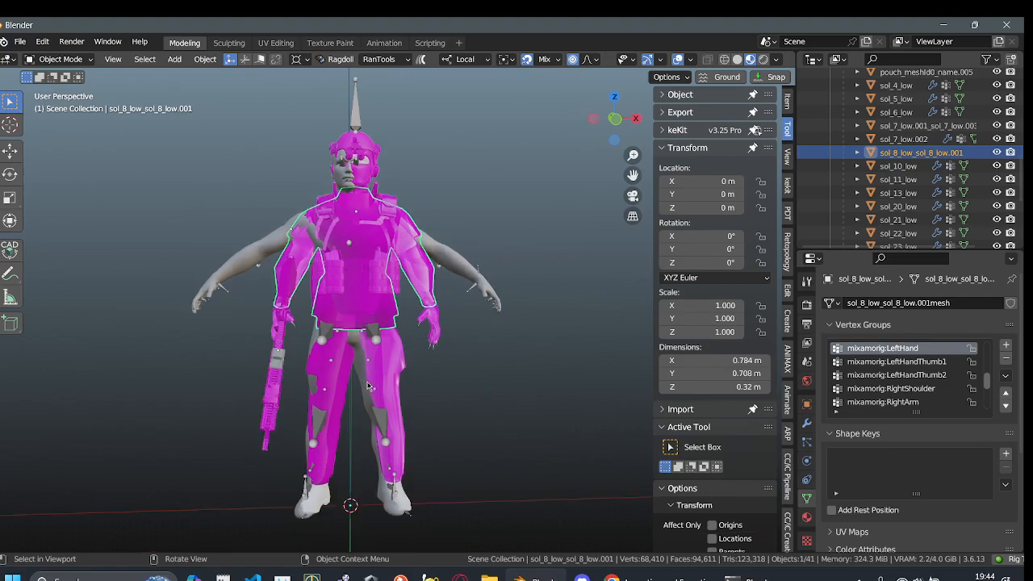
middle_click_drag(406, 417, 339, 404)
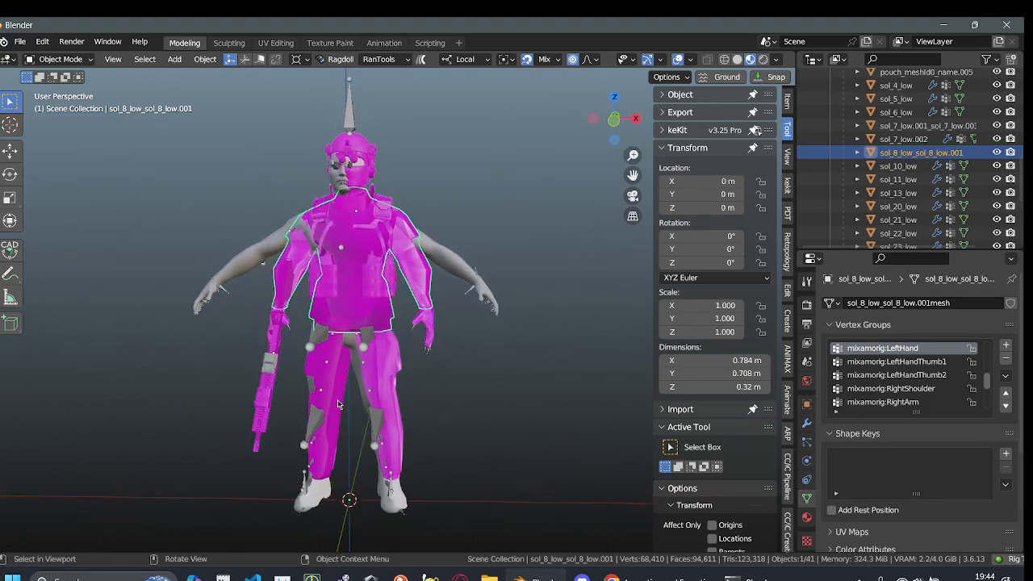
scroll(372, 395, "up", 3)
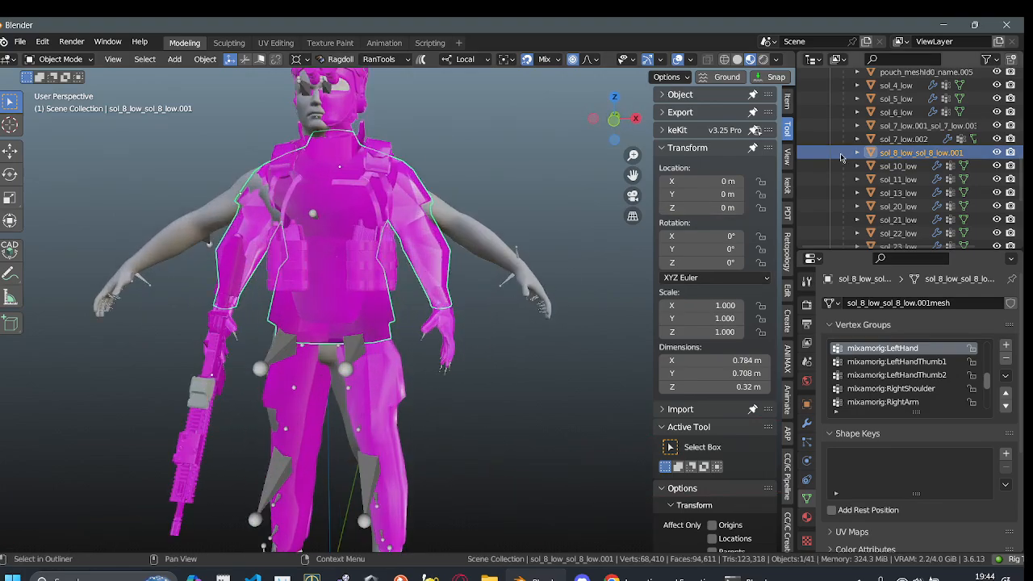
scroll(898, 167, "up", 5)
scroll(898, 167, "up", 8)
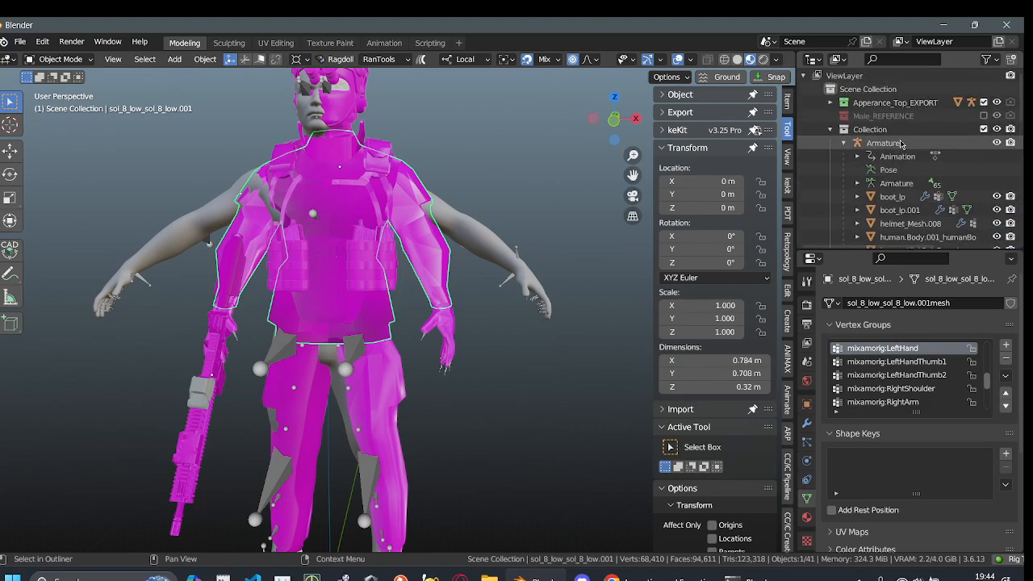
- Select the soldier's Armature and examine its alignment with the base body in the right orthographic view
left_click(885, 147)
scroll(387, 300, "down", 2)
middle_click_drag(388, 300, 360, 273)
middle_click_drag(447, 245, 266, 362)
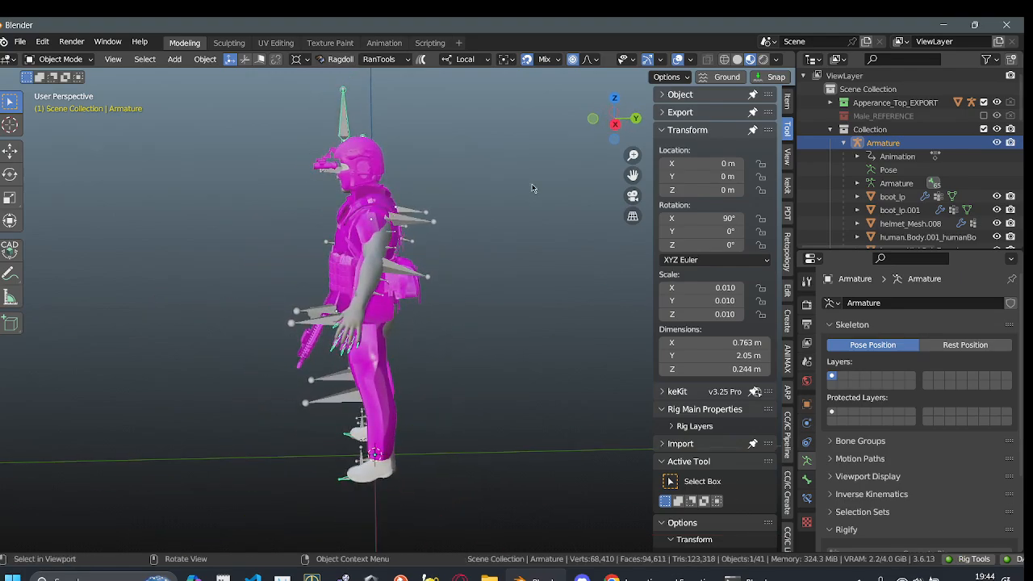
left_click(614, 124)
scroll(328, 144, "up", 4)
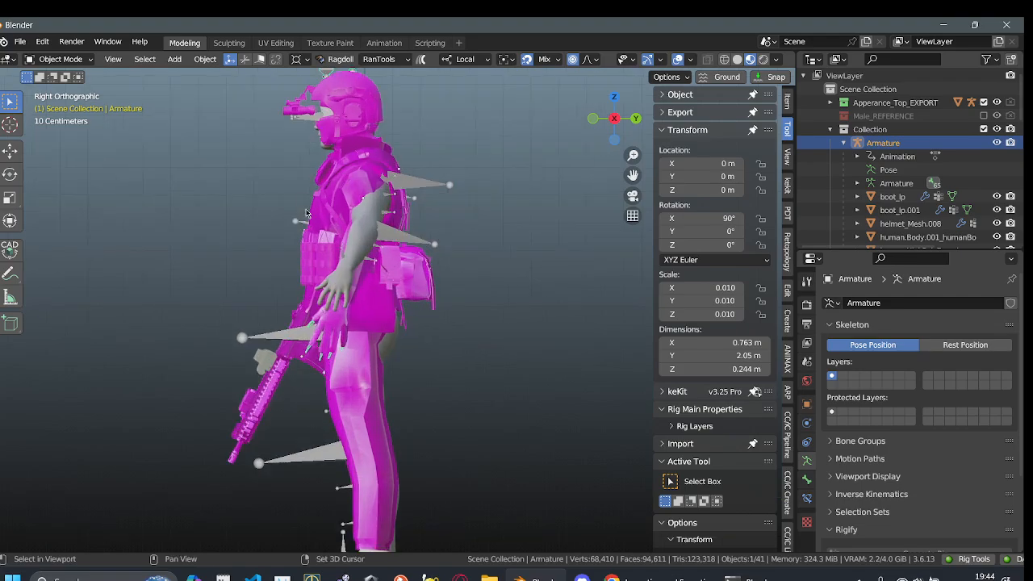
scroll(424, 413, "down", 2)
middle_click_drag(436, 413, 425, 369, "shift")
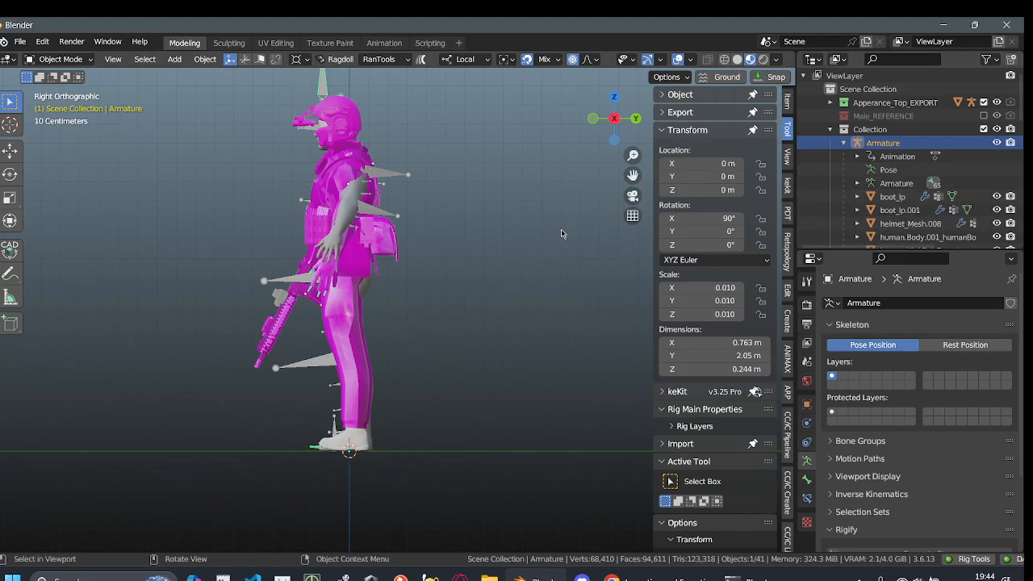
- Hide the Apperance_Top_EXPORT collection, and identify the boot_lp mesh by hiding it and showing it again
left_click(901, 199)
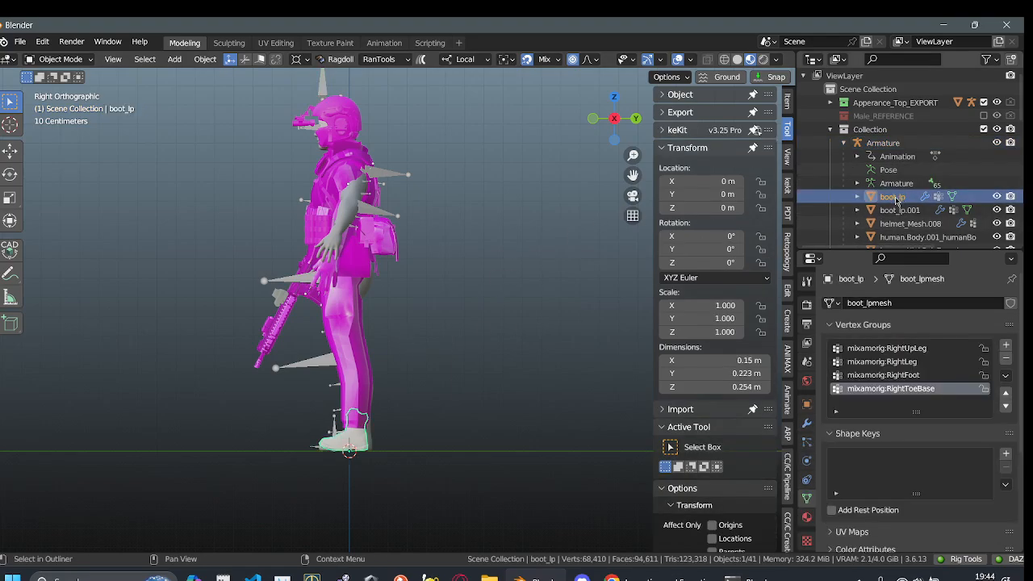
middle_click_drag(360, 376, 470, 387)
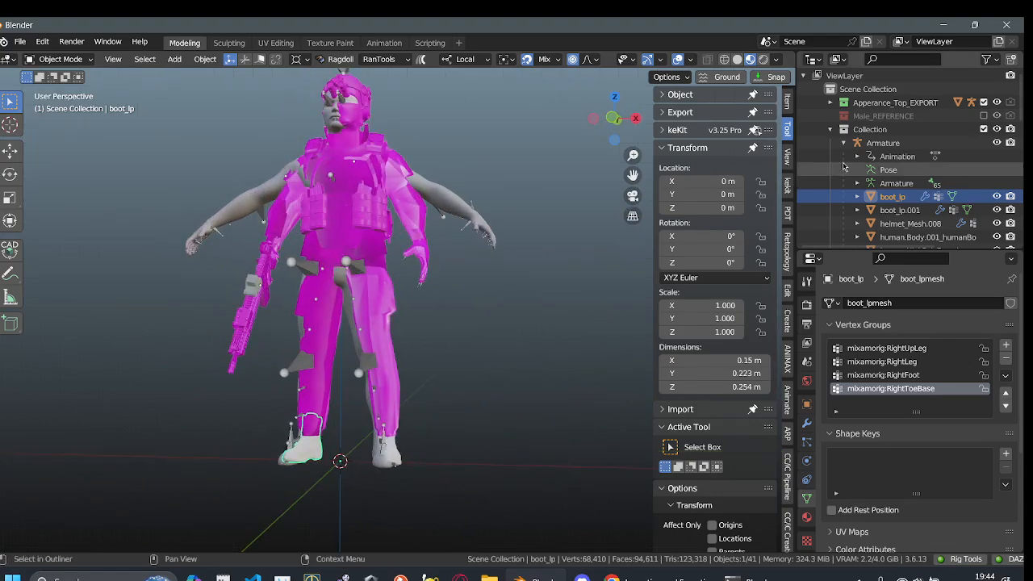
left_click(998, 103)
scroll(397, 298, "up", 1)
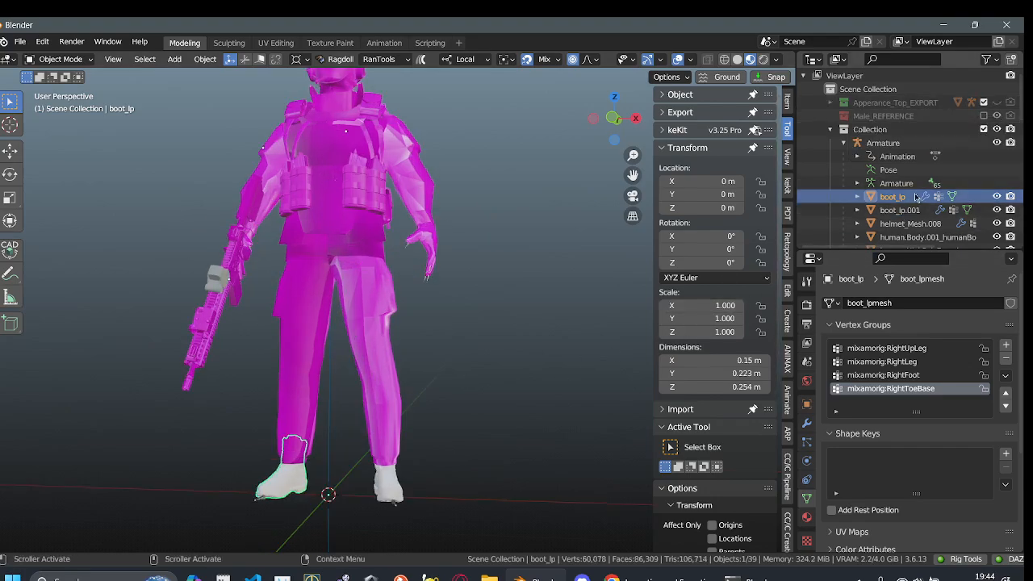
key("h")
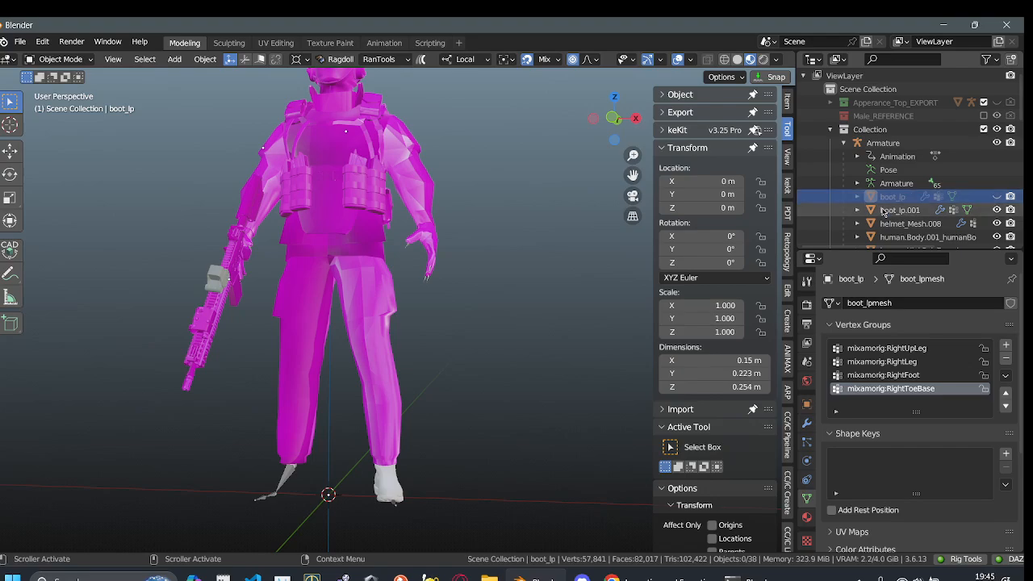
left_click(997, 196)
- Hide helmet_Mesh.008 and select the human.Body.001 face mesh, framing the soldier's head
left_click(902, 225)
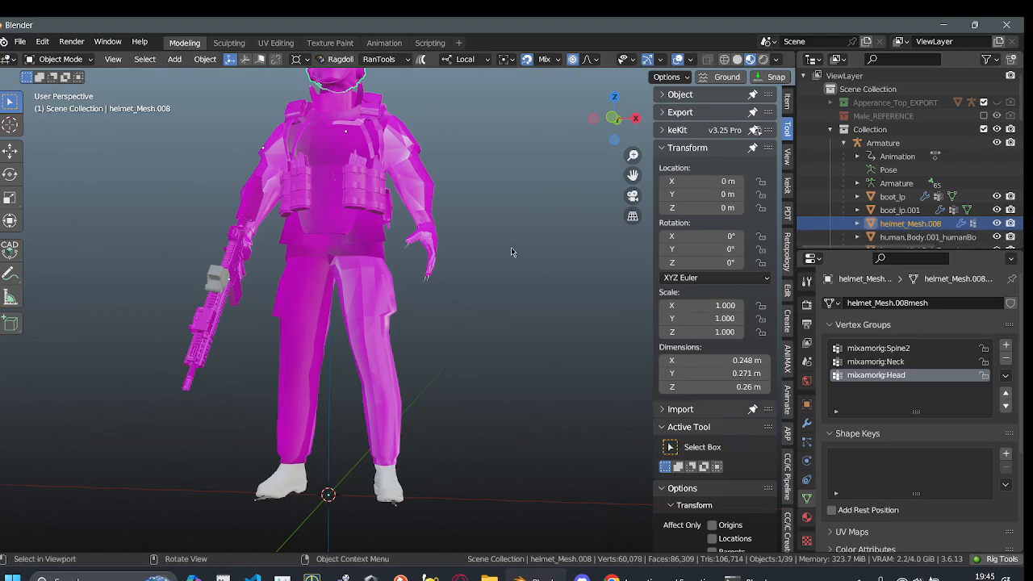
middle_click_drag(519, 190, 523, 293, "shift")
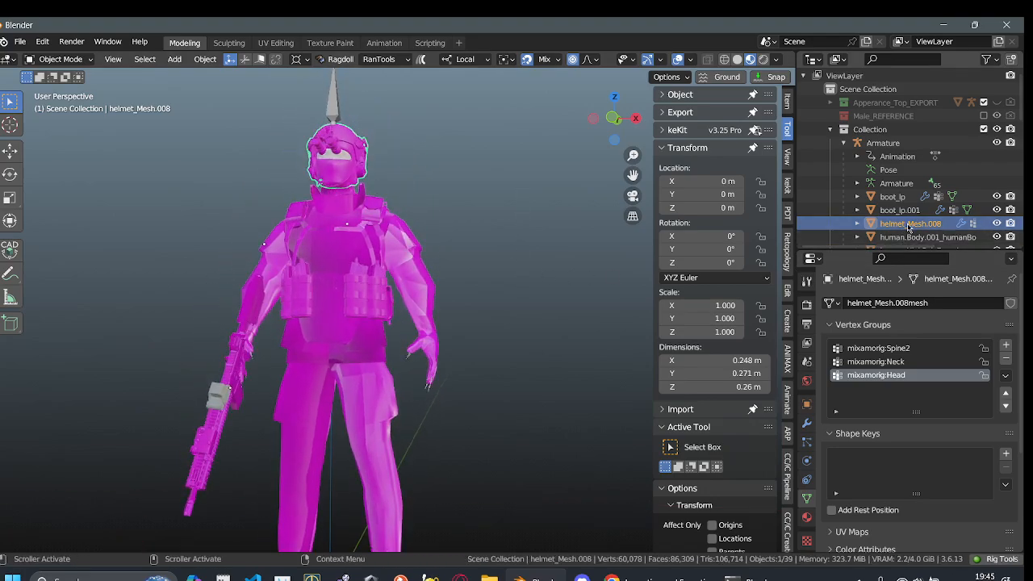
key("h")
middle_click_drag(464, 241, 476, 267)
middle_click_drag(476, 194, 459, 292, "shift")
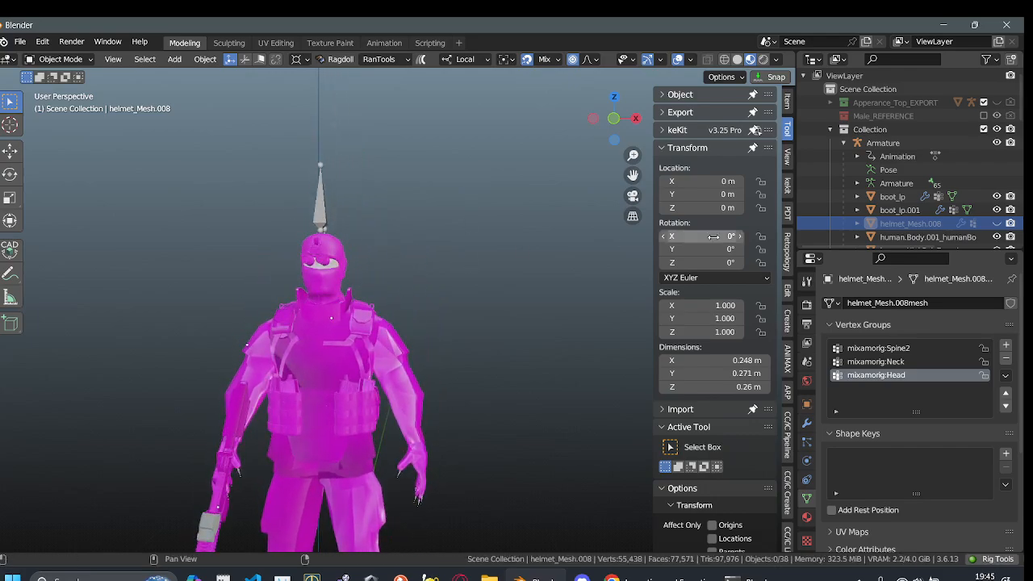
scroll(917, 208, "down", 2)
left_click(920, 198)
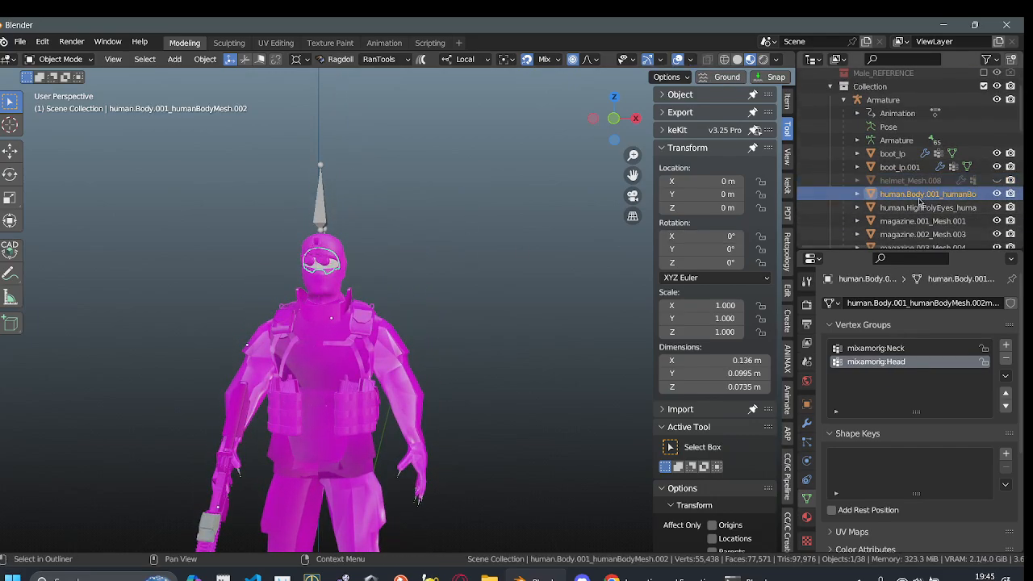
scroll(394, 223, "up", 3)
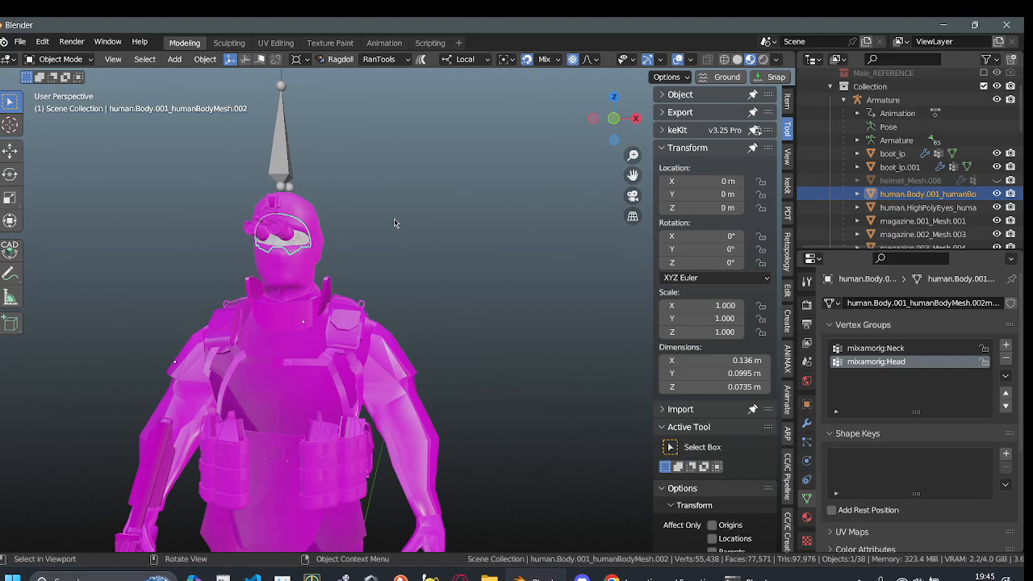
- Set the soldier's armature to display as Stick, drawn in front of the meshes, with bone axes shown
left_click(276, 140)
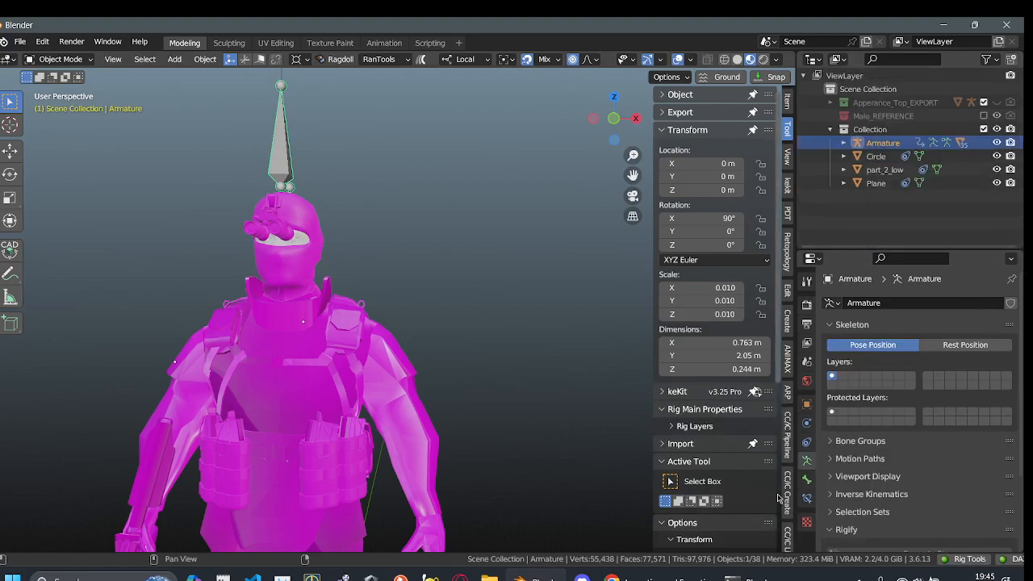
scroll(856, 466, "down", 2)
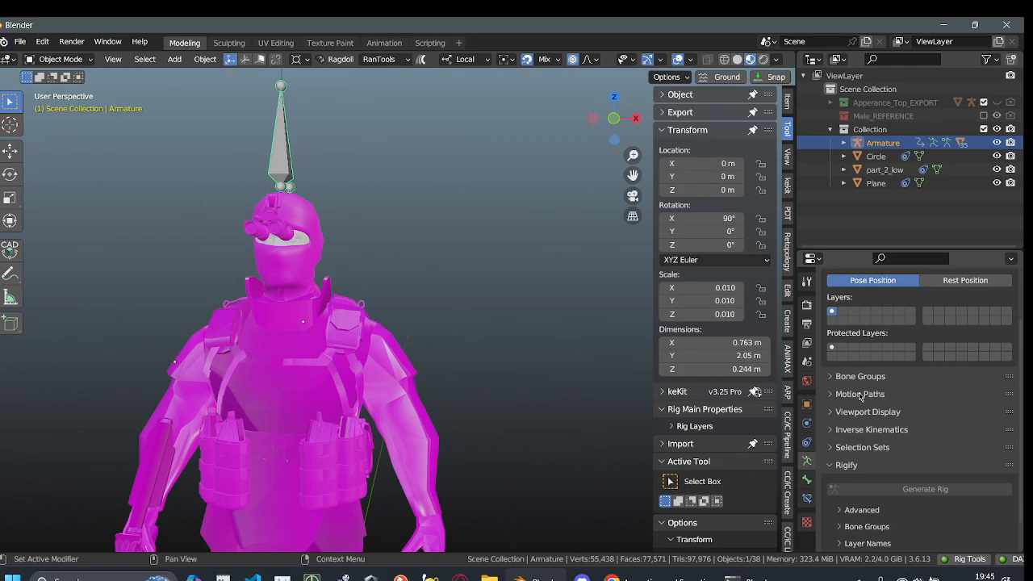
left_click(847, 415)
scroll(853, 431, "down", 3)
left_click(928, 368)
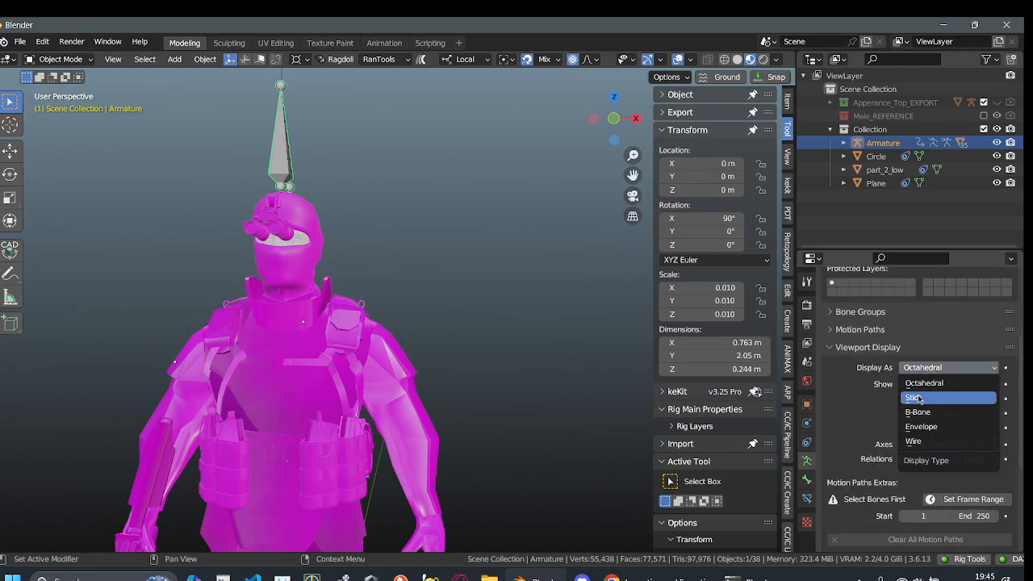
left_click(933, 398)
scroll(857, 394, "down", 1)
scroll(860, 404, "down", 1)
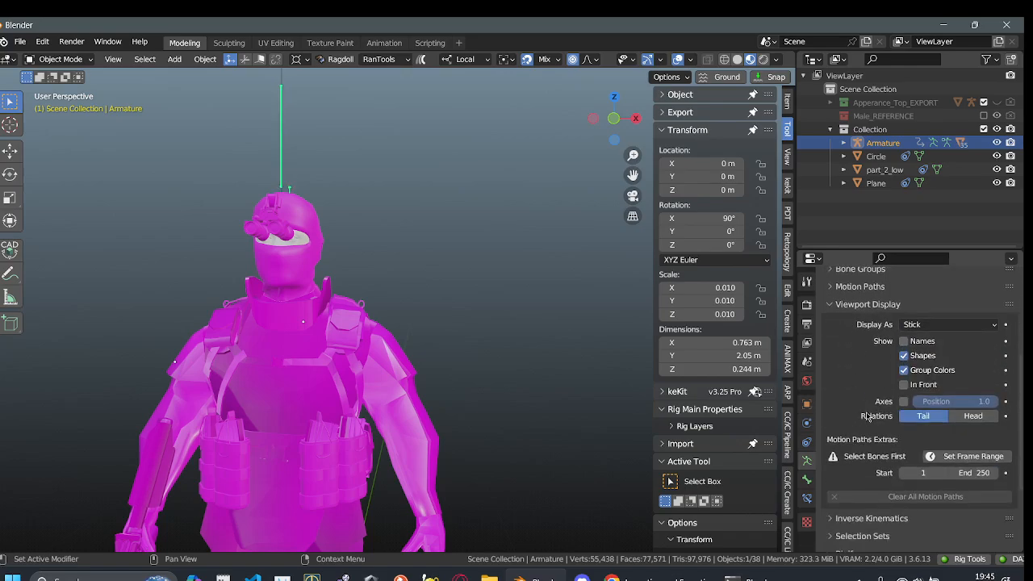
left_click(904, 385)
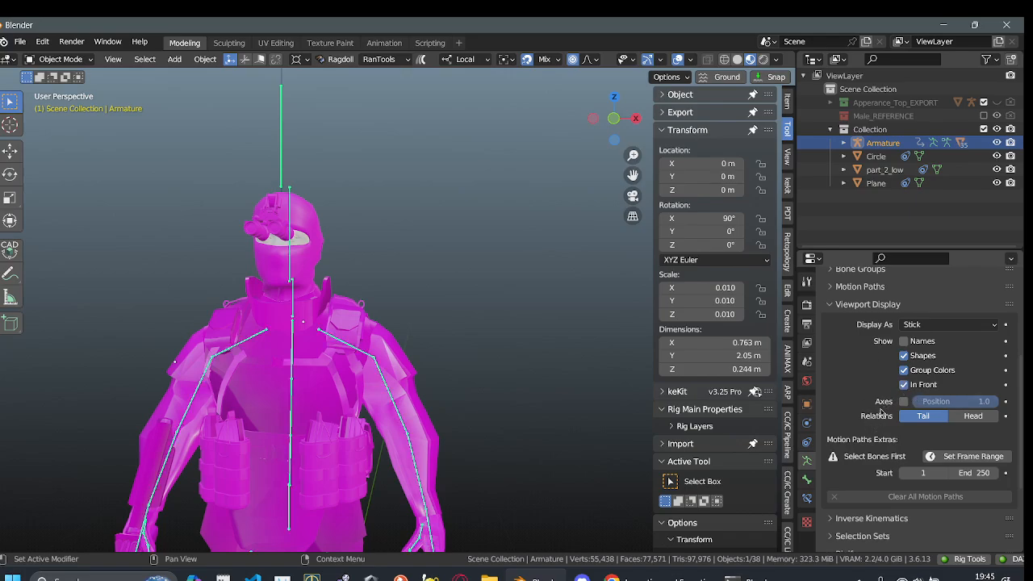
left_click(905, 402)
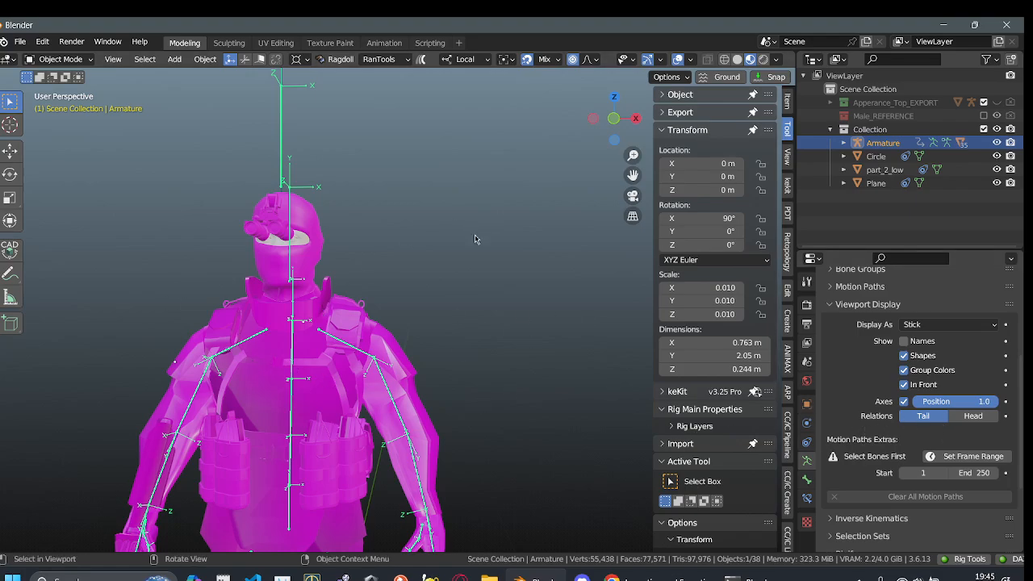
- Select the separate Circle object and examine where it sits on the soldier
scroll(418, 308, "down", 2)
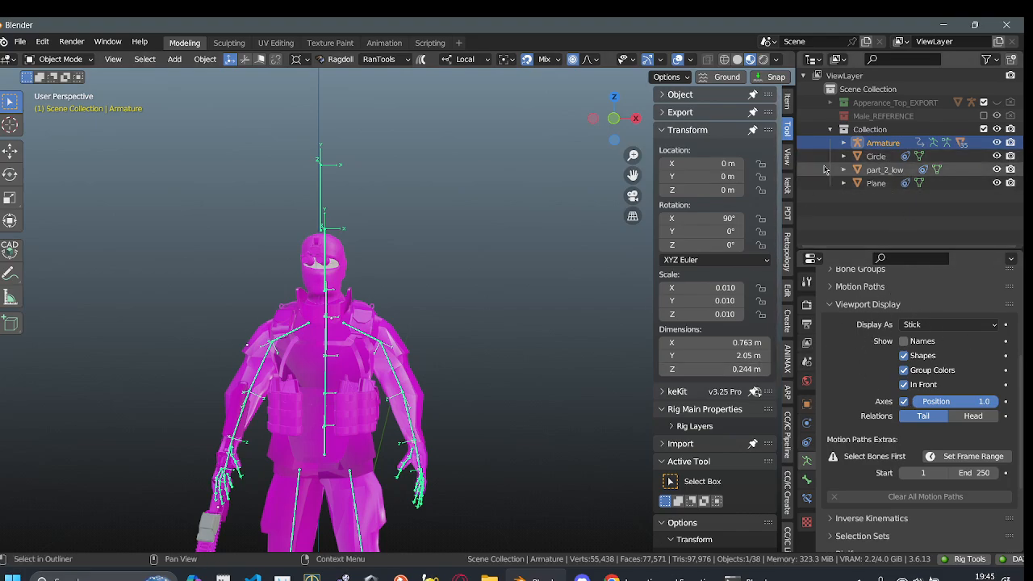
left_click(877, 157)
middle_click_drag(289, 357, 258, 347)
scroll(309, 390, "up", 3)
scroll(313, 306, "down", 4)
middle_click_drag(327, 307, 313, 299)
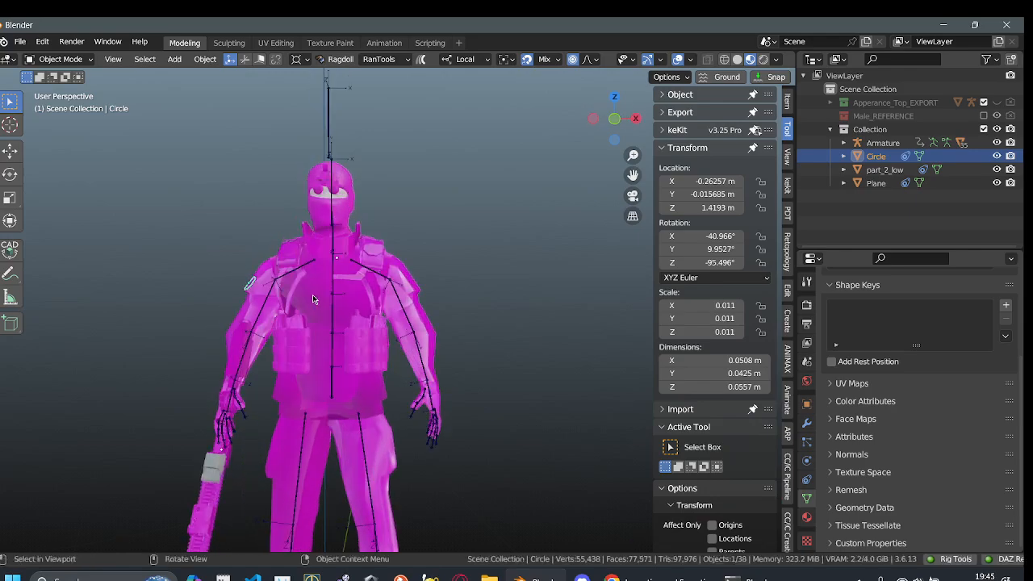
- Select the part_2_low rifle and examine its placement against the soldier's hand and body from several angles
left_click(883, 170)
middle_click_drag(353, 417, 525, 364, "shift")
scroll(593, 359, "up", 2)
scroll(565, 292, "down", 2)
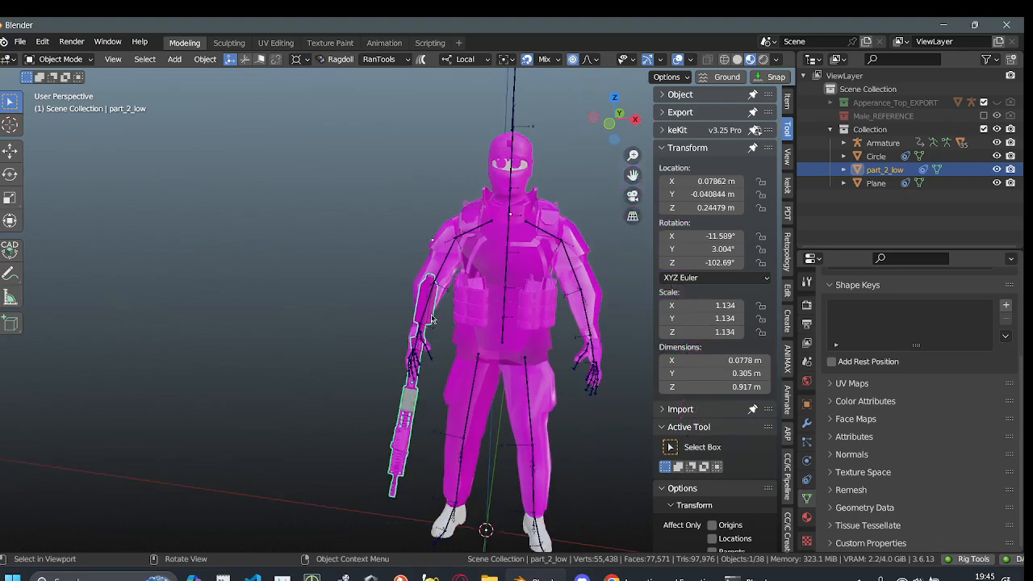
middle_click_drag(404, 317, 283, 312)
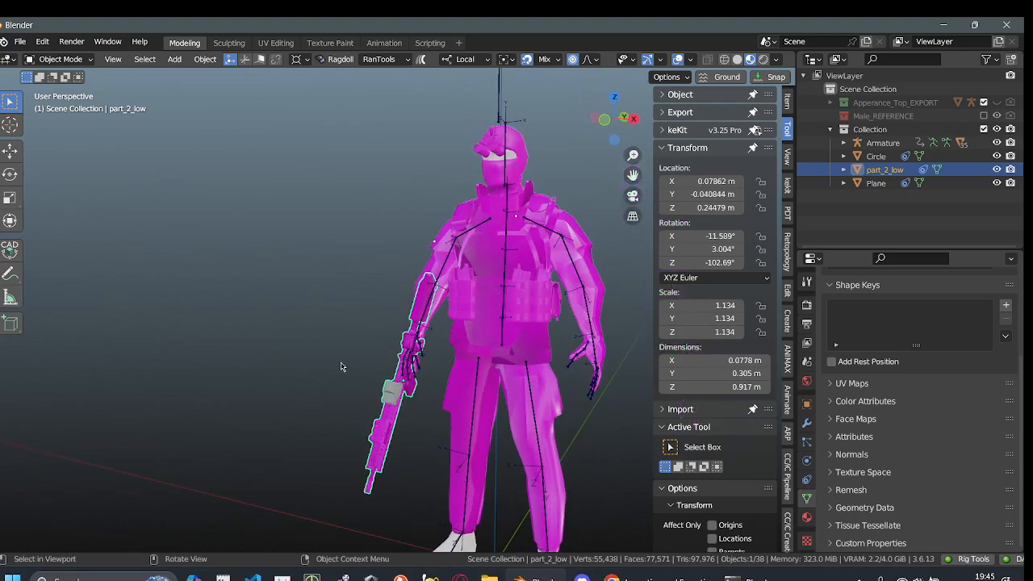
scroll(340, 367, "down", 3)
middle_click_drag(392, 393, 455, 411)
middle_click_drag(447, 335, 283, 342, "shift")
scroll(309, 277, "up", 1)
middle_click_drag(203, 369, 341, 343, "shift")
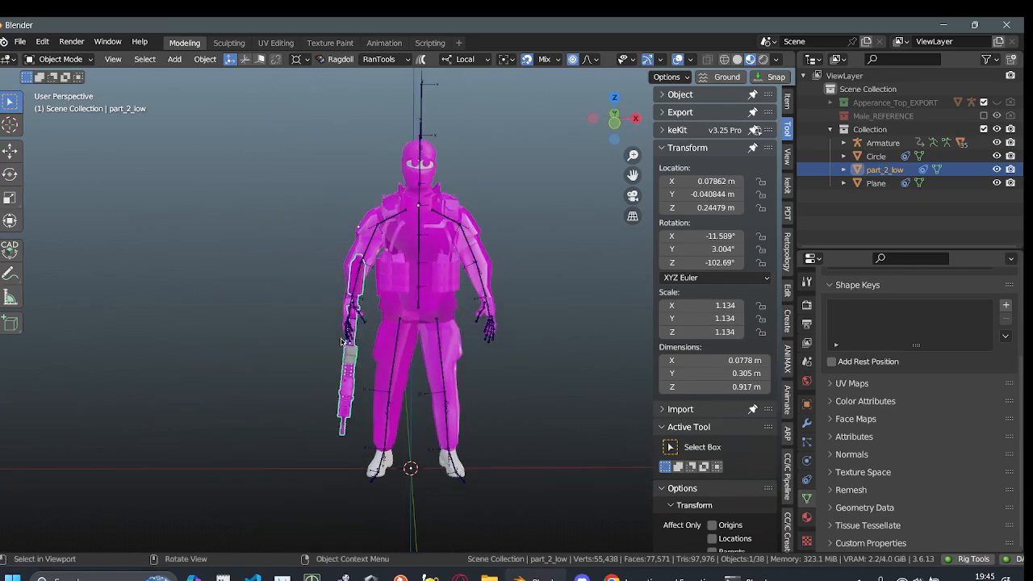
- Inspect the part_2_low rifle against the soldier's hand and hide it in the scene
scroll(203, 290, "up", 2)
scroll(307, 450, "down", 1)
middle_click_drag(295, 433, 468, 399)
scroll(414, 416, "up", 3)
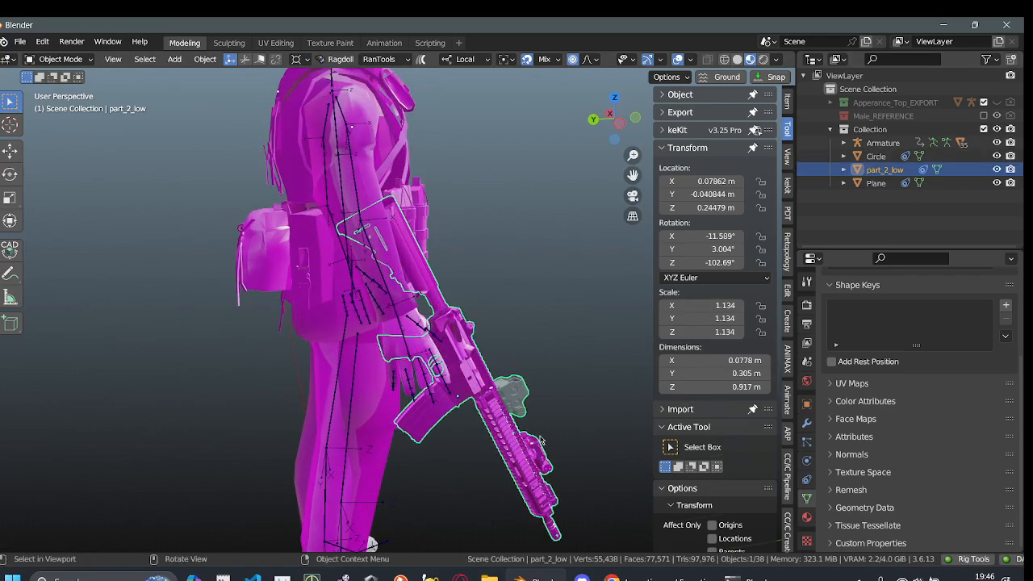
key("h")
- Select the Plane patch on the soldier's upper back and hide it
middle_click_drag(544, 374, 380, 387)
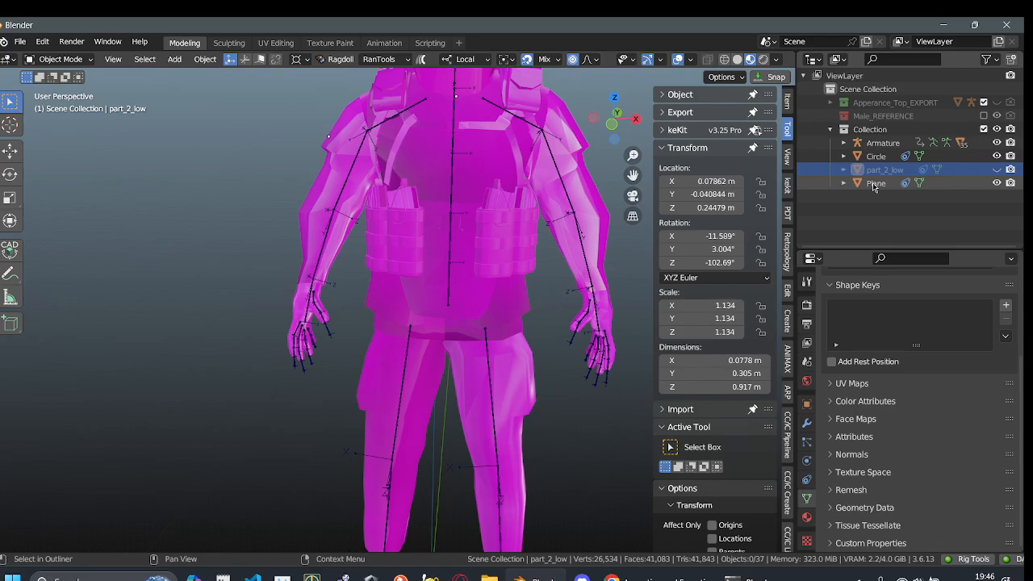
left_click(875, 183)
scroll(387, 343, "down", 3)
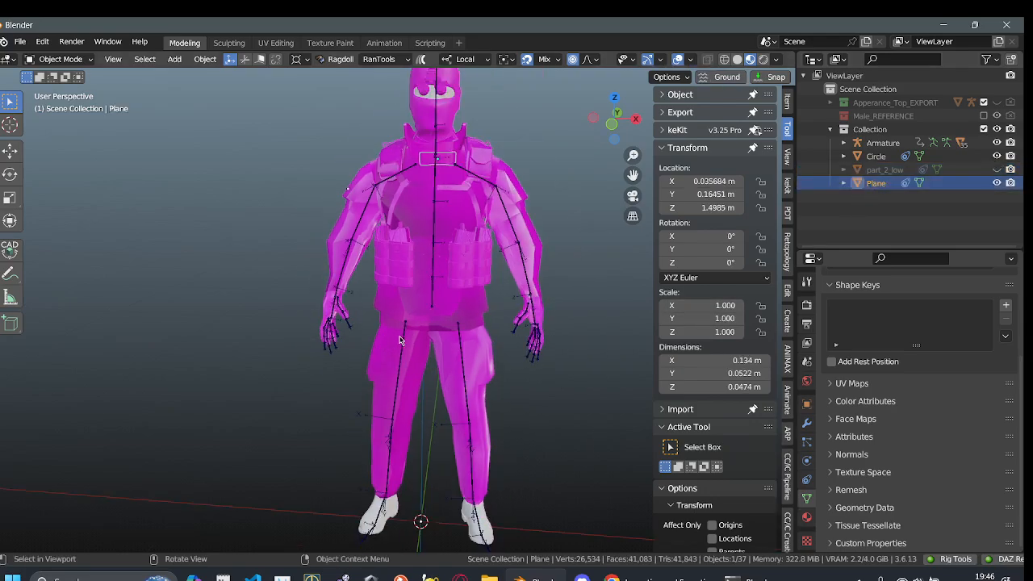
middle_click_drag(399, 339, 192, 251)
scroll(194, 250, "up", 2)
scroll(242, 282, "down", 1)
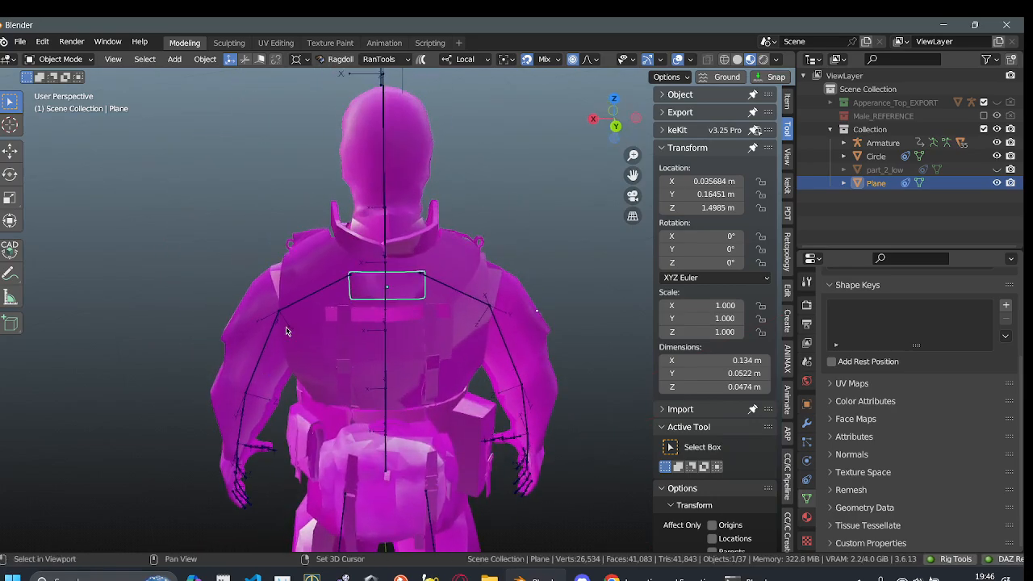
key("Delete")
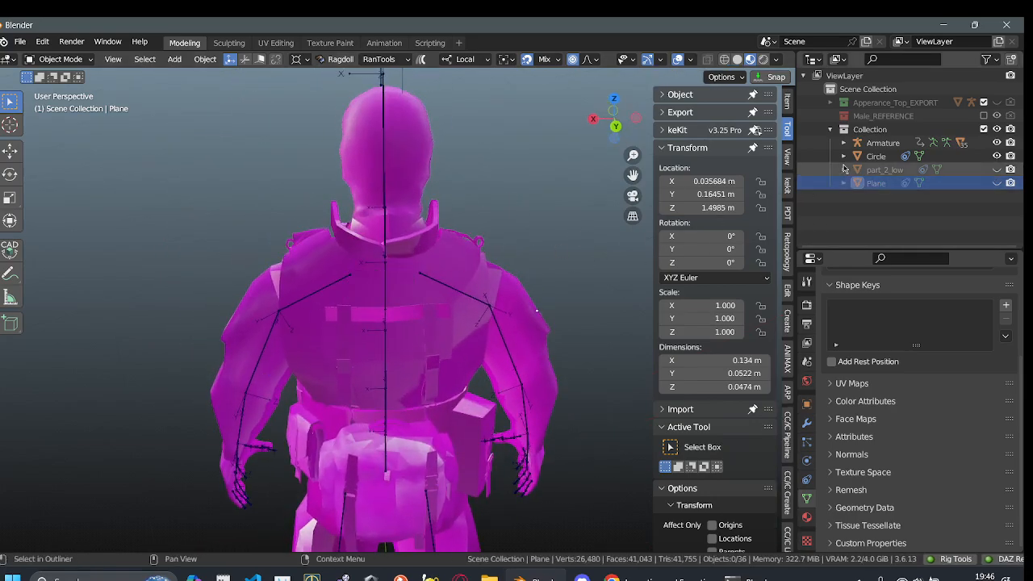
- Hide the Circle patch on the soldier's upper arm
left_click(874, 156)
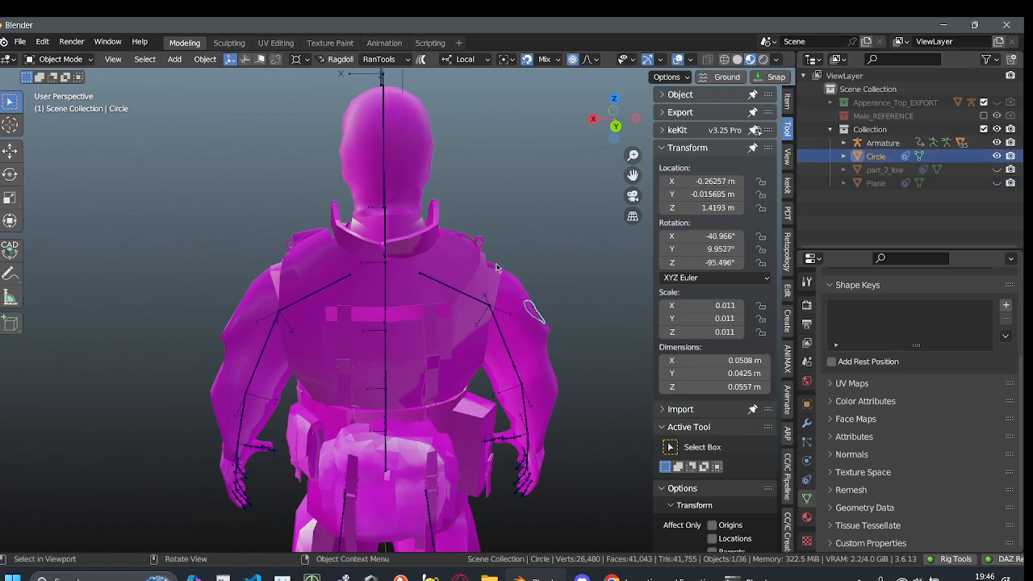
middle_click_drag(497, 268, 408, 265)
key("h")
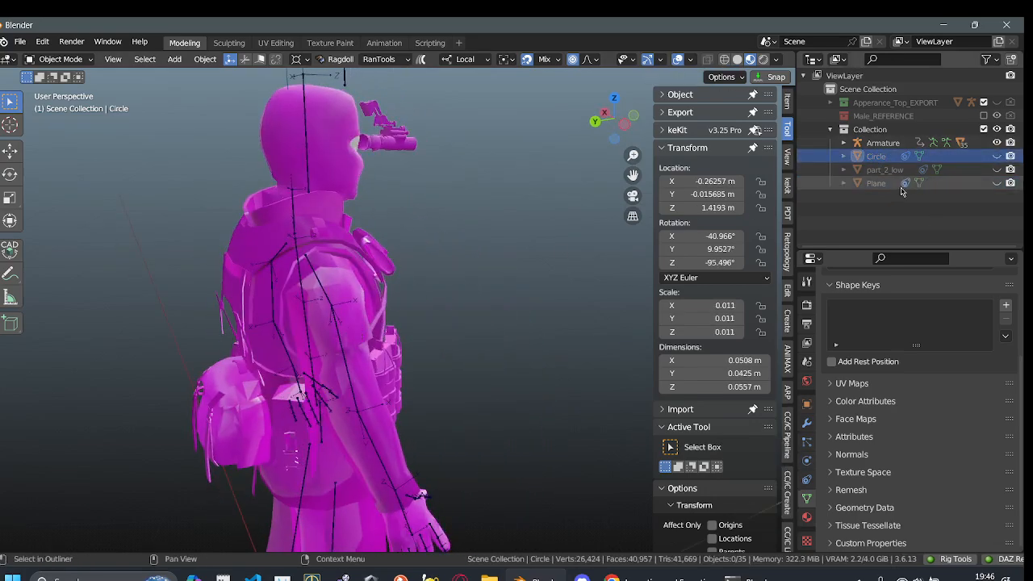
- Expand the Armature's child objects and identify the human.Body.001 face and human.HighPolyEyes meshes, leaving both visible
left_click(843, 144)
scroll(847, 154, "down", 1)
scroll(891, 209, "down", 1)
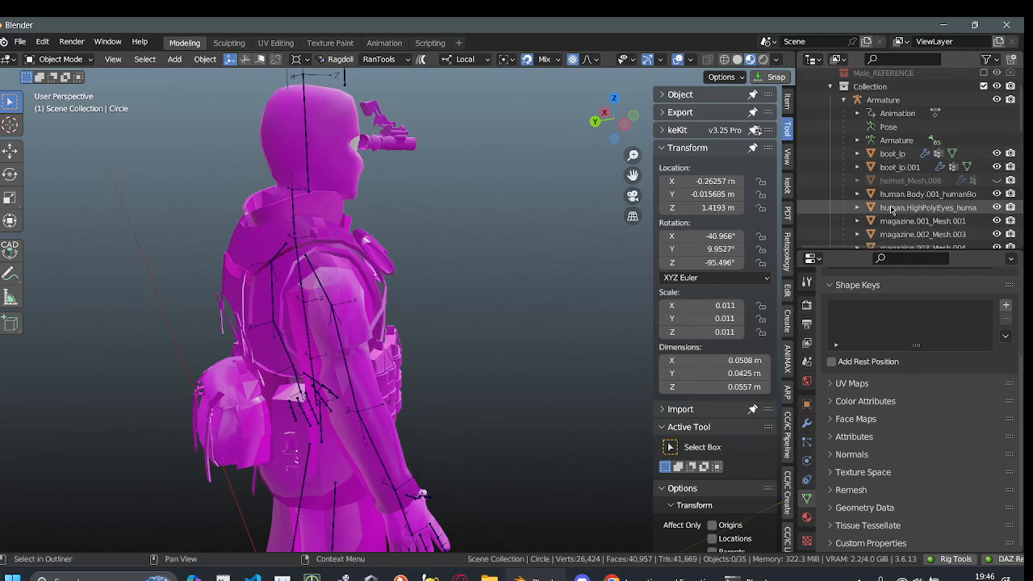
scroll(891, 210, "down", 1)
left_click(920, 173)
middle_click_drag(452, 300, 387, 297)
key("h")
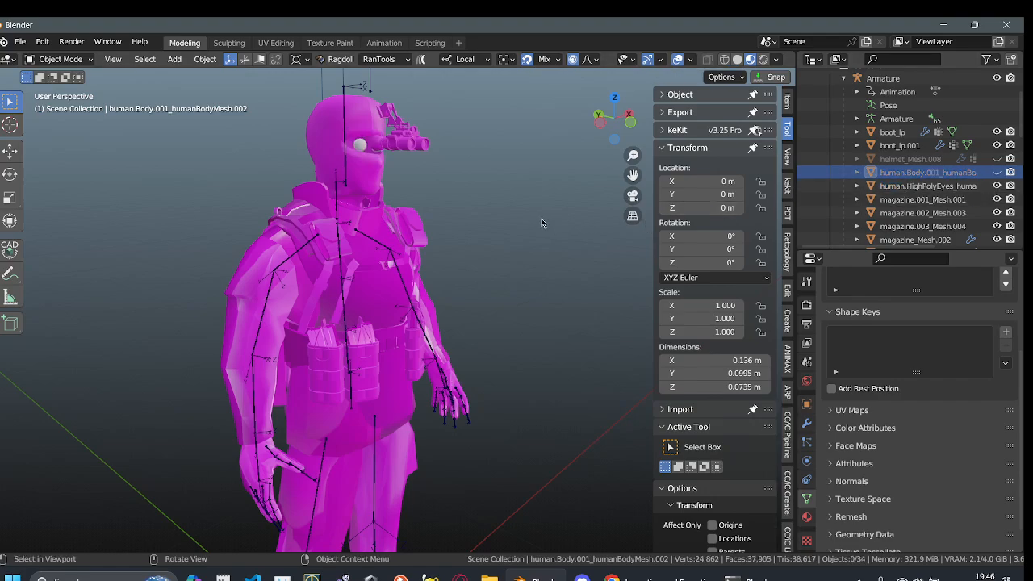
left_click(996, 173)
left_click(951, 187)
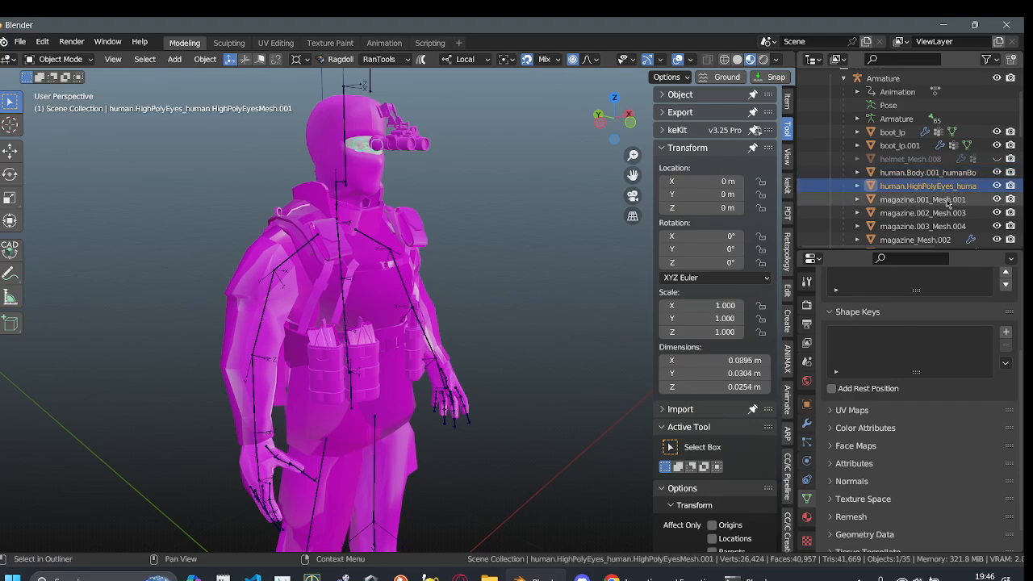
- Hide the four chest magazines: magazine.001_Mesh.001, magazine.002_Mesh.003, magazine.003_Mesh.004 and magazine_Mesh.002
left_click(949, 201)
middle_click_drag(396, 323, 306, 325)
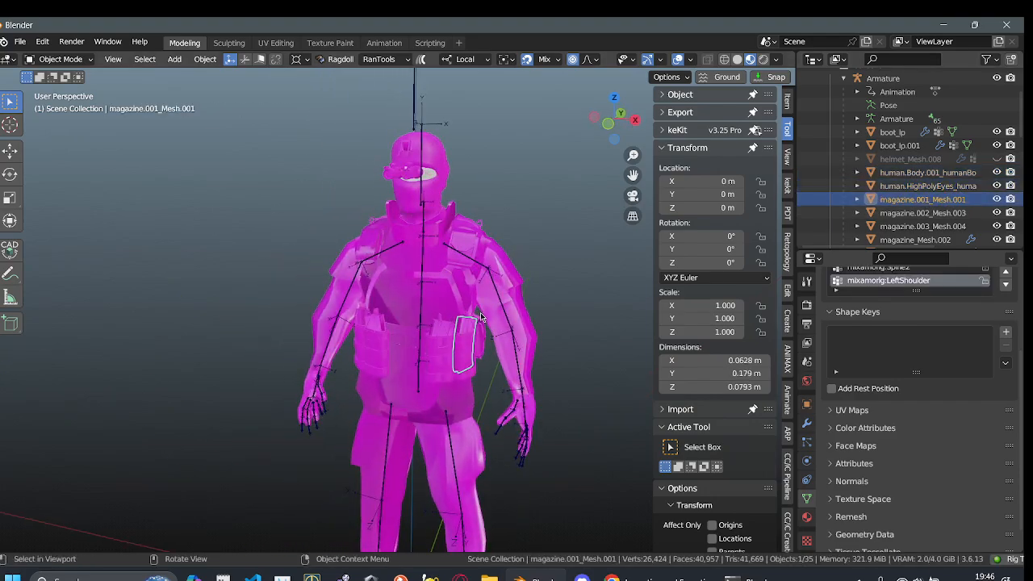
key("h")
scroll(395, 351, "up", 3)
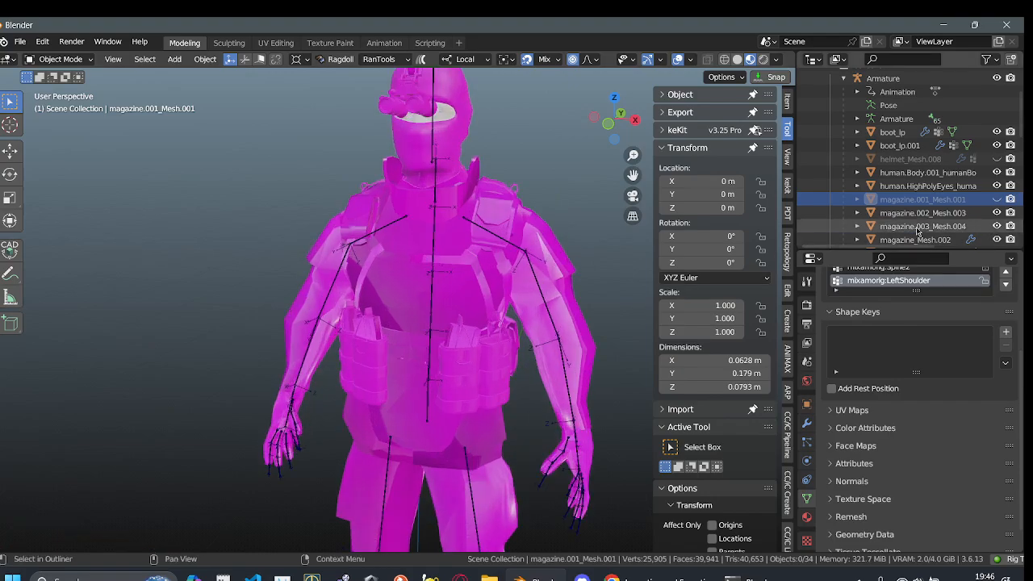
left_click(922, 213)
middle_click_drag(484, 355, 526, 359)
left_click(831, 226)
key("h")
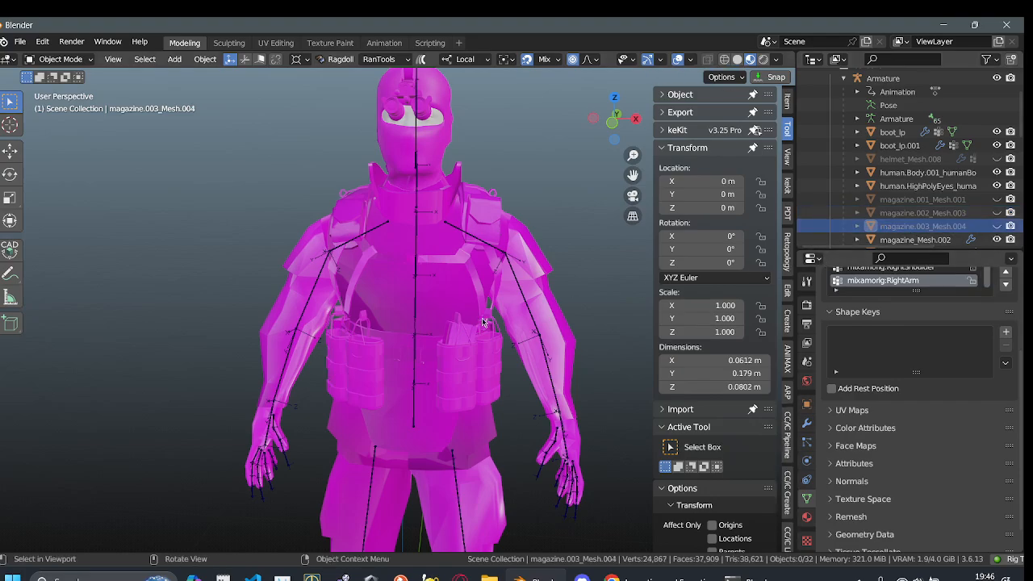
scroll(831, 225, "down", 1)
left_click(938, 218)
scroll(526, 335, "down", 2)
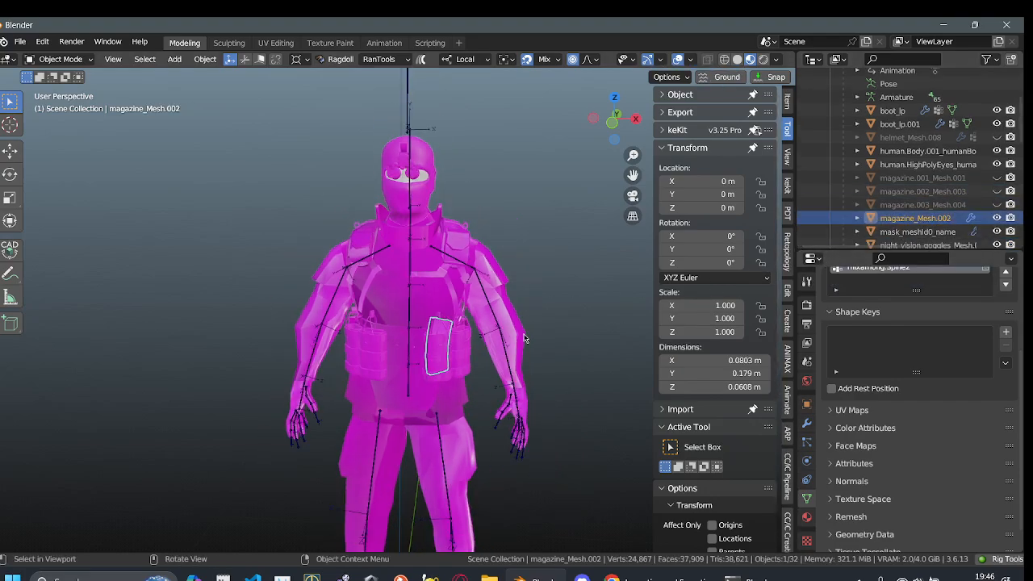
key("h")
- Check which part of the head mask_meshId0_name covers by hiding it briefly and showing it again
scroll(912, 194, "down", 2)
left_click(917, 188)
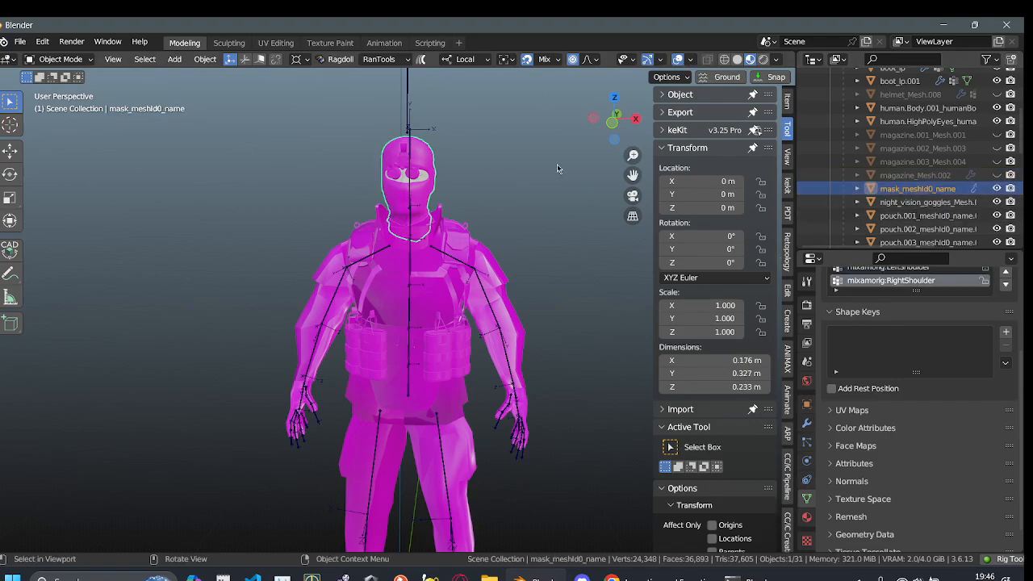
key("h")
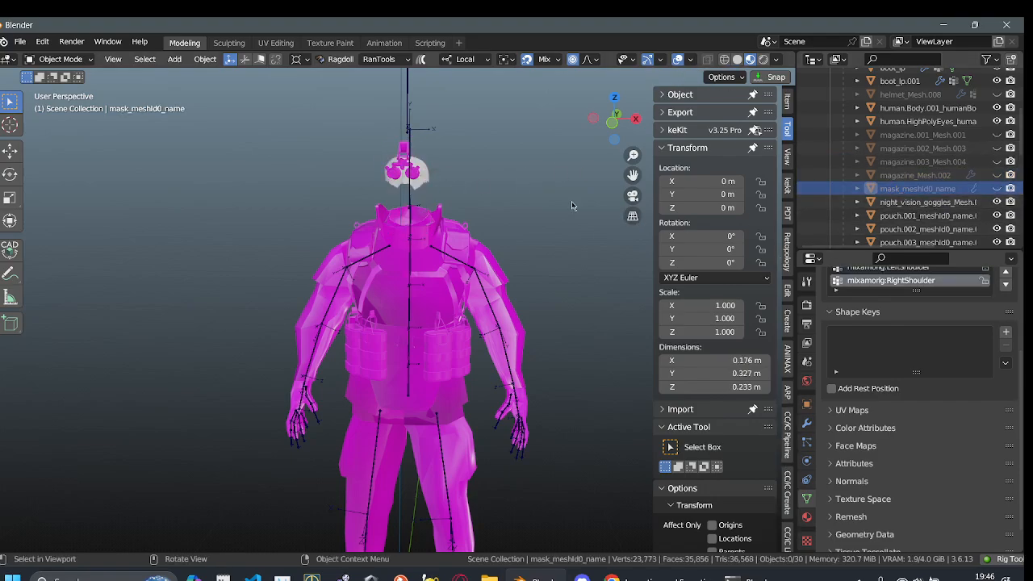
left_click(997, 189)
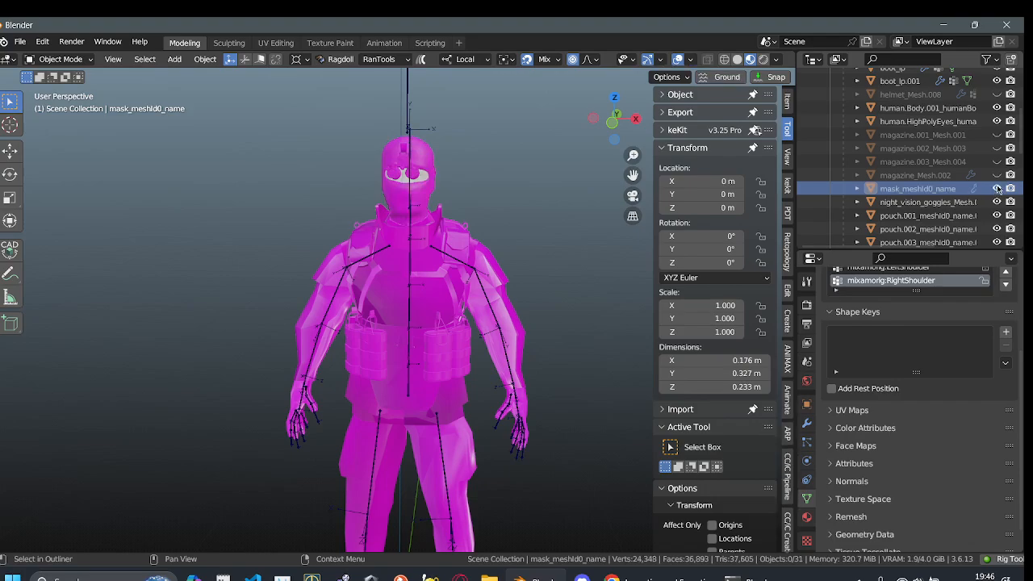
- Hide the night_vision_goggles mesh on the soldier's face
left_click(924, 202)
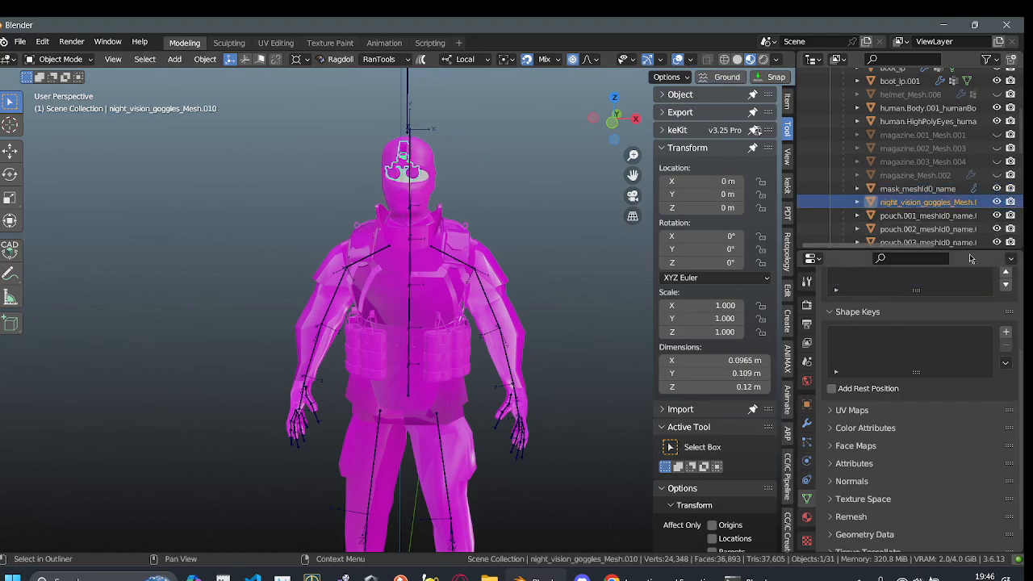
left_click(996, 202)
scroll(457, 188, "up", 2)
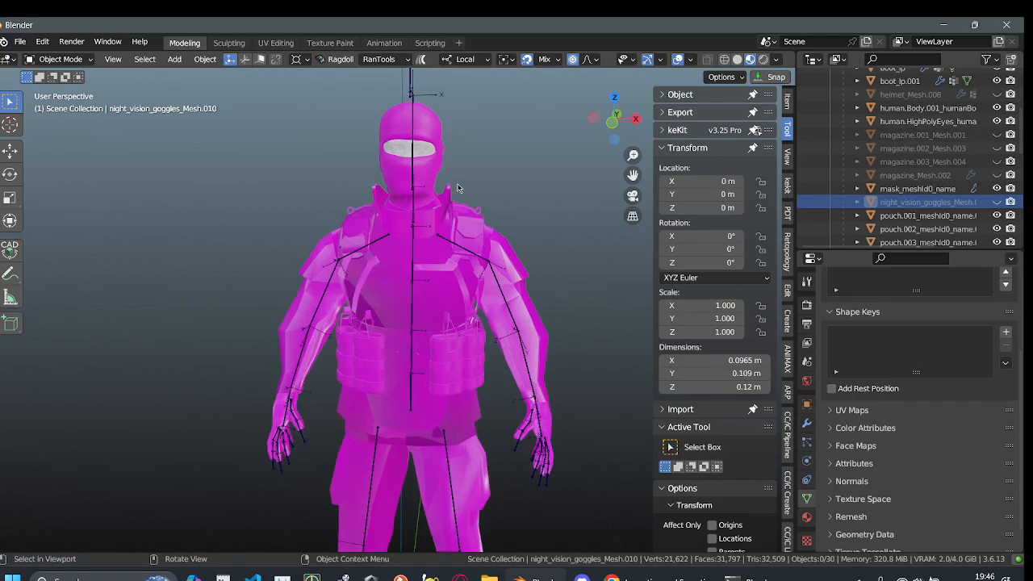
- Hide the four magazine pouches on the vest: pouch.001, pouch.002, pouch.003 and pouch_meshId0_name.005
left_click(924, 216)
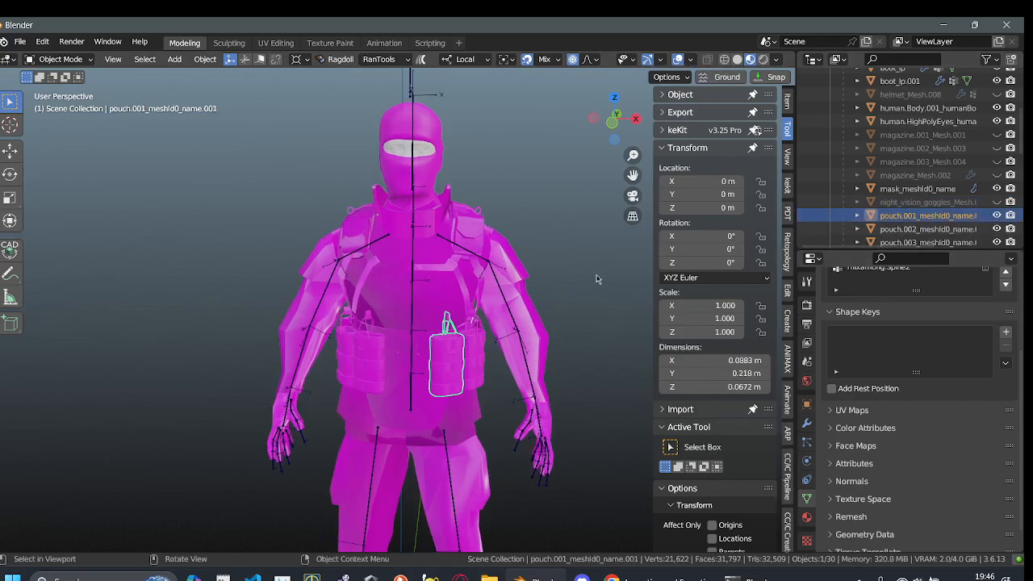
scroll(443, 295, "down", 1)
middle_click_drag(442, 294, 426, 268)
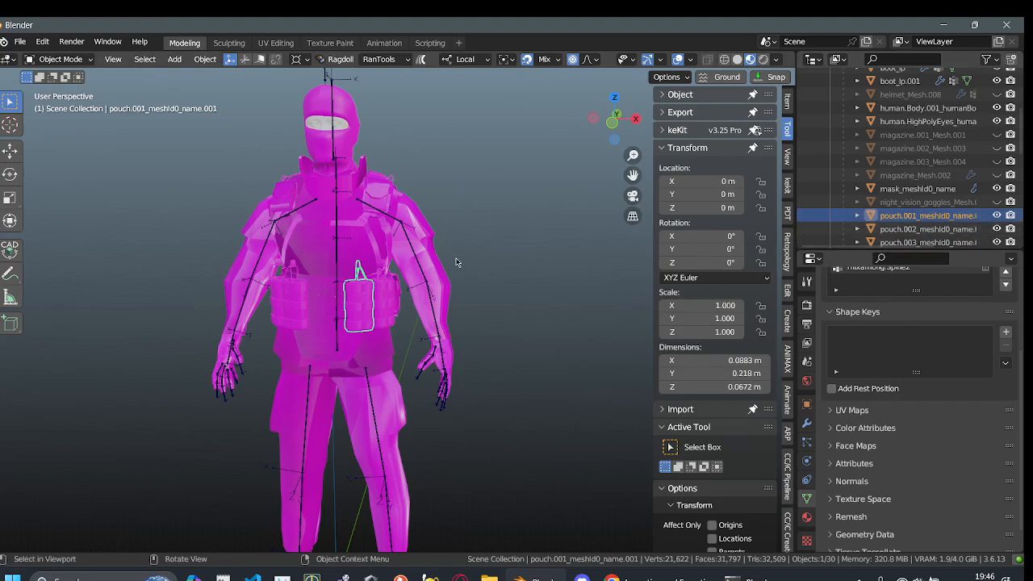
scroll(926, 194, "down", 2)
left_click(927, 186)
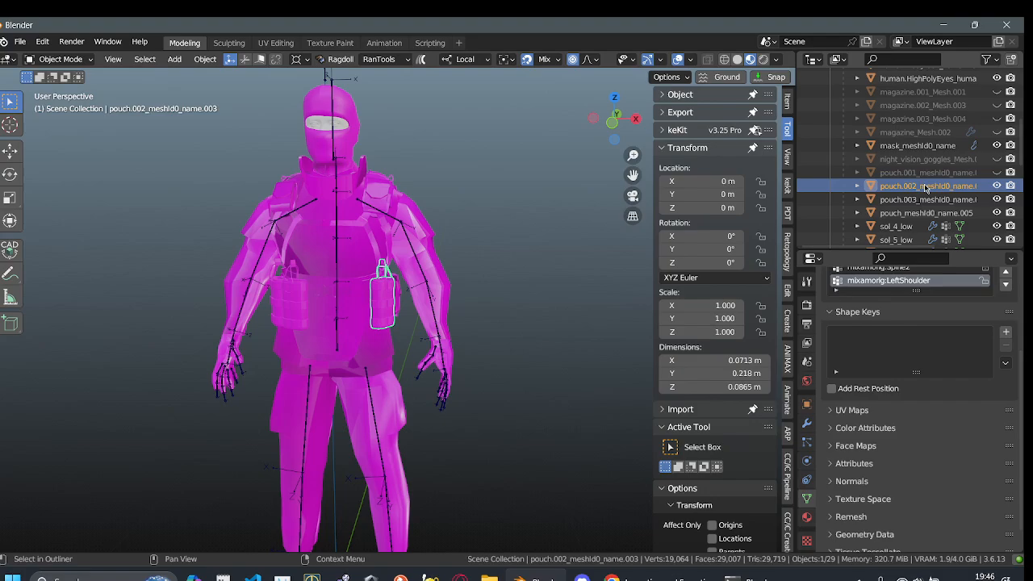
key("h")
left_click(933, 200)
key("h")
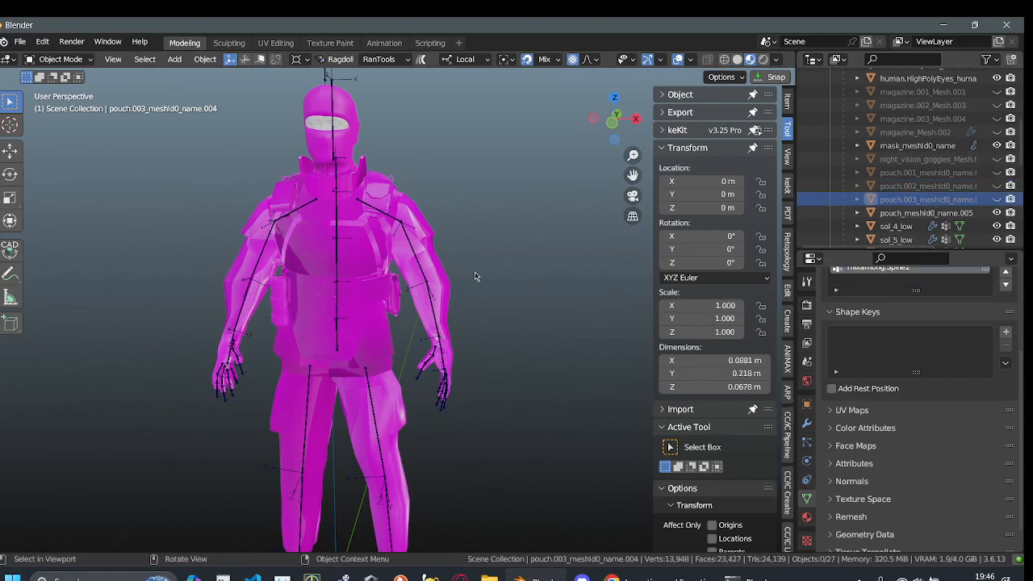
left_click(927, 212)
key("h")
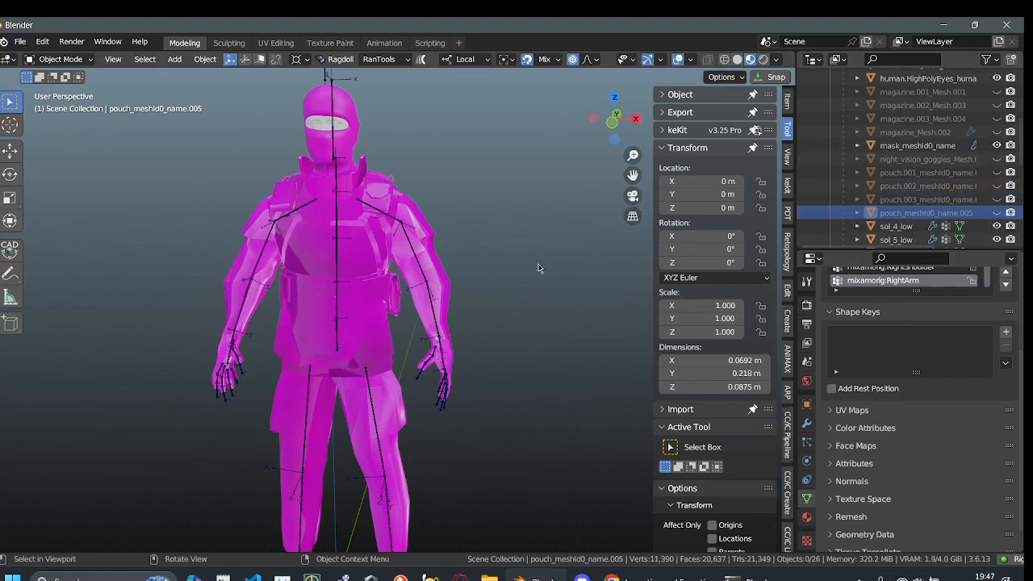
- Hide the sol_4_low, sol_5_low and sol_6_low armour pieces around the soldier's neck
scroll(927, 189, "down", 2)
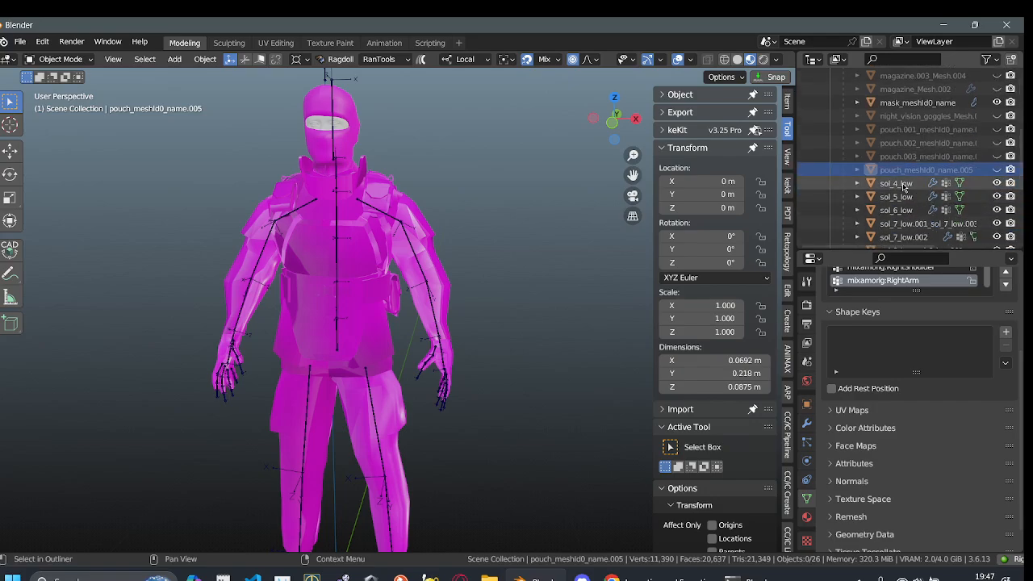
left_click(899, 184)
middle_click_drag(516, 274, 348, 271)
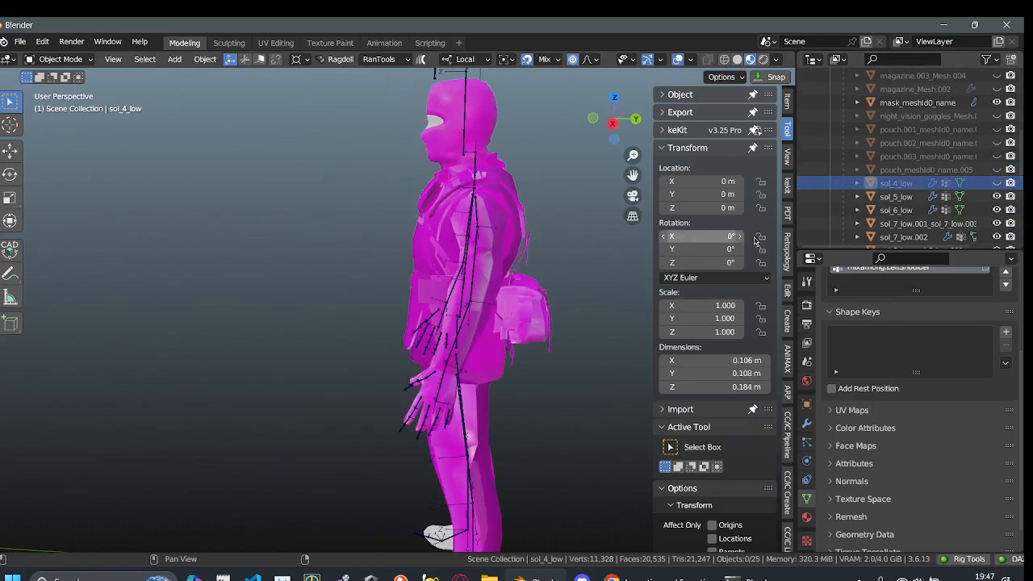
left_click(890, 197)
middle_click_drag(343, 262, 522, 264)
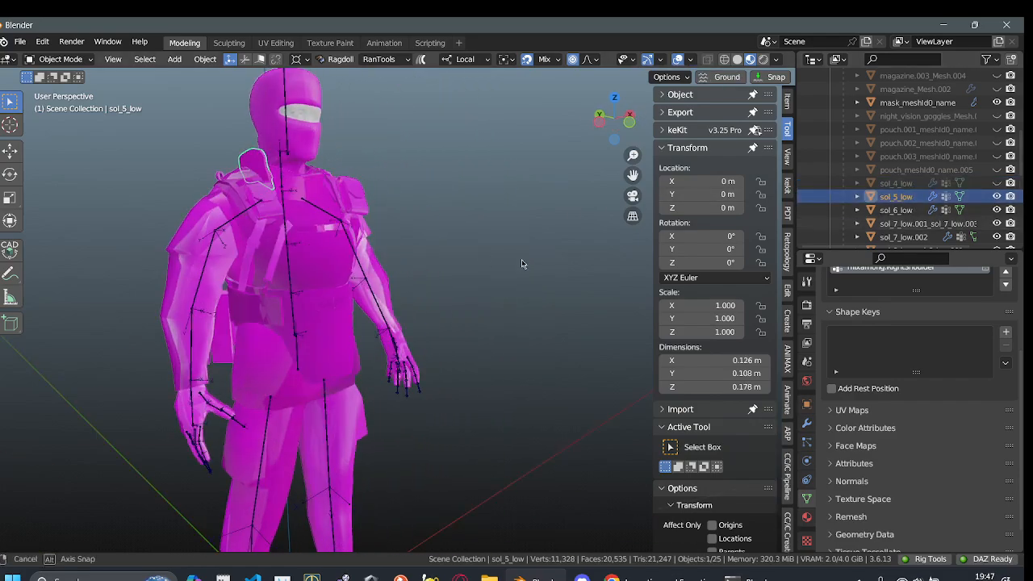
scroll(819, 209, "down", 1)
left_click(819, 188)
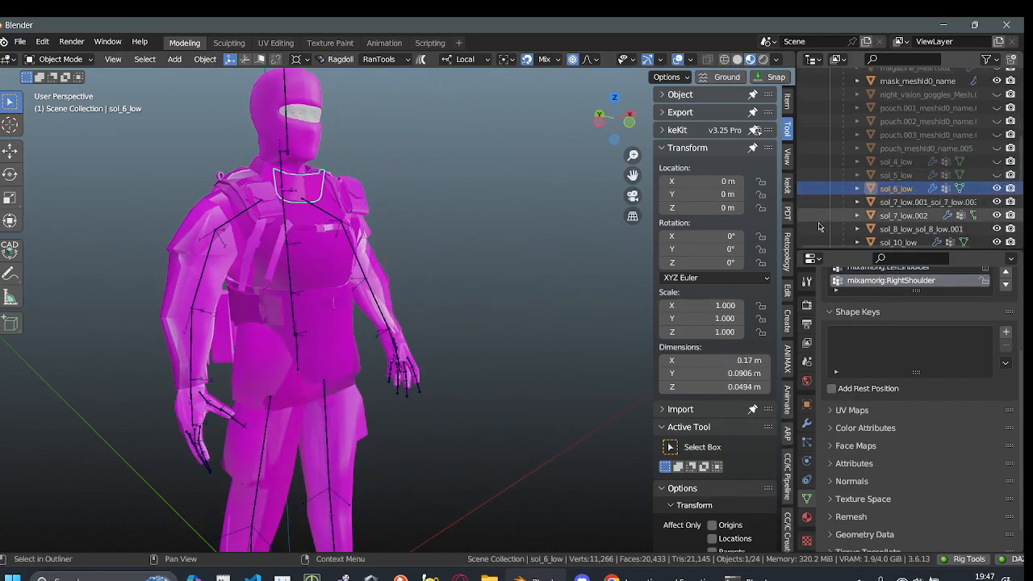
key("h")
- Identify the two hand meshes, sol_7_low.001 and sol_7_low.002, and leave both visible
left_click(918, 207)
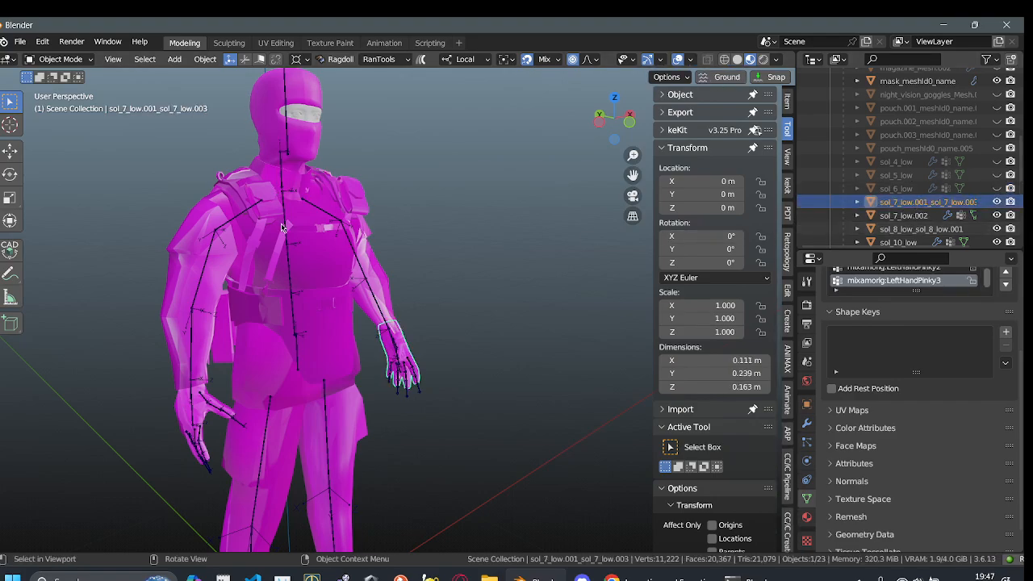
middle_click_drag(282, 224, 154, 226)
middle_click_drag(352, 305, 157, 175)
scroll(319, 315, "up", 2)
key("h")
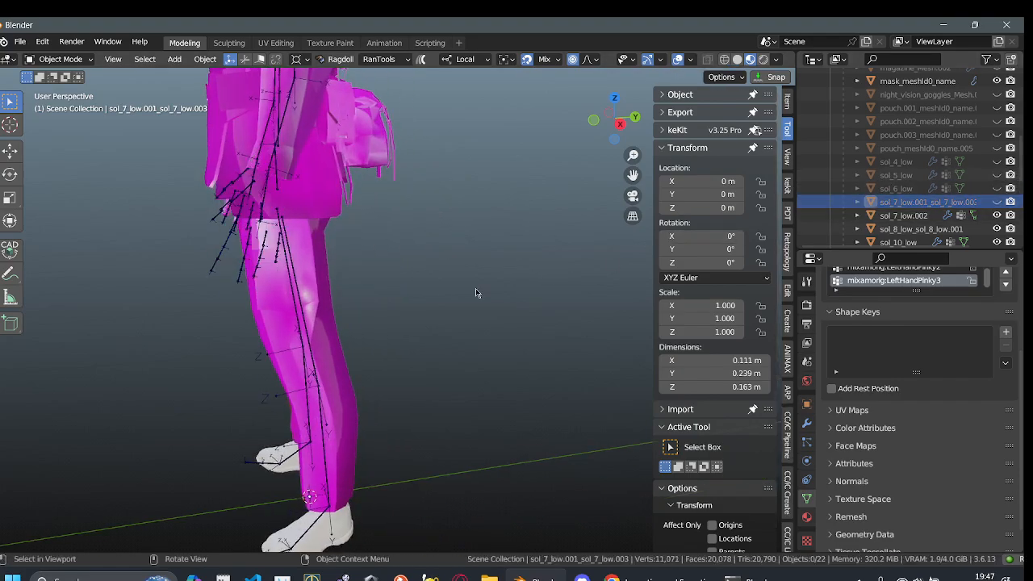
left_click(997, 203)
left_click(904, 215)
scroll(557, 243, "down", 1)
middle_click_drag(556, 242, 646, 234)
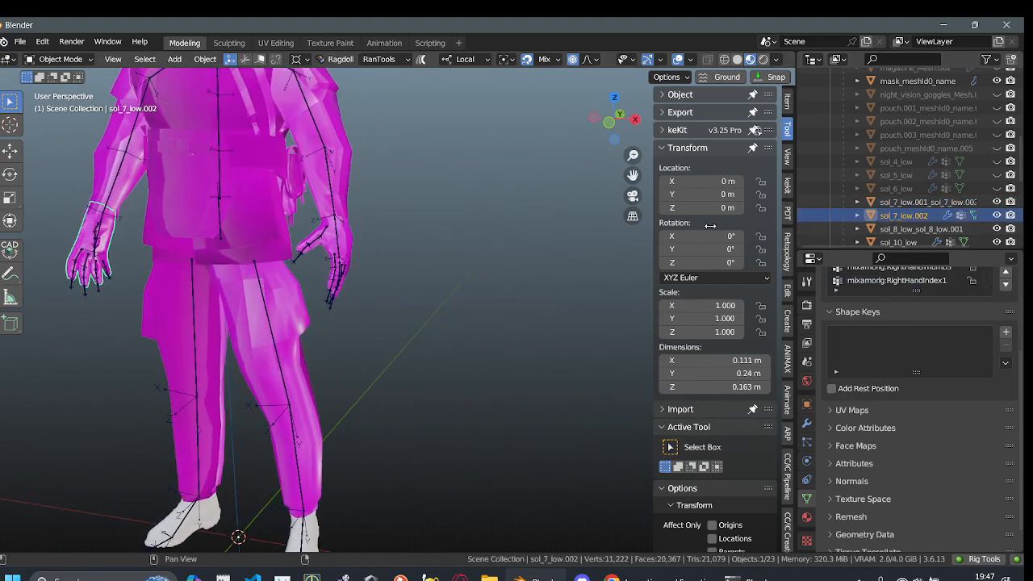
- Check what the sol_8_low jacket mesh covers by hiding it briefly and showing it again
scroll(897, 221, "down", 1)
left_click(907, 208)
scroll(302, 310, "down", 3)
middle_click_drag(292, 311, 321, 314)
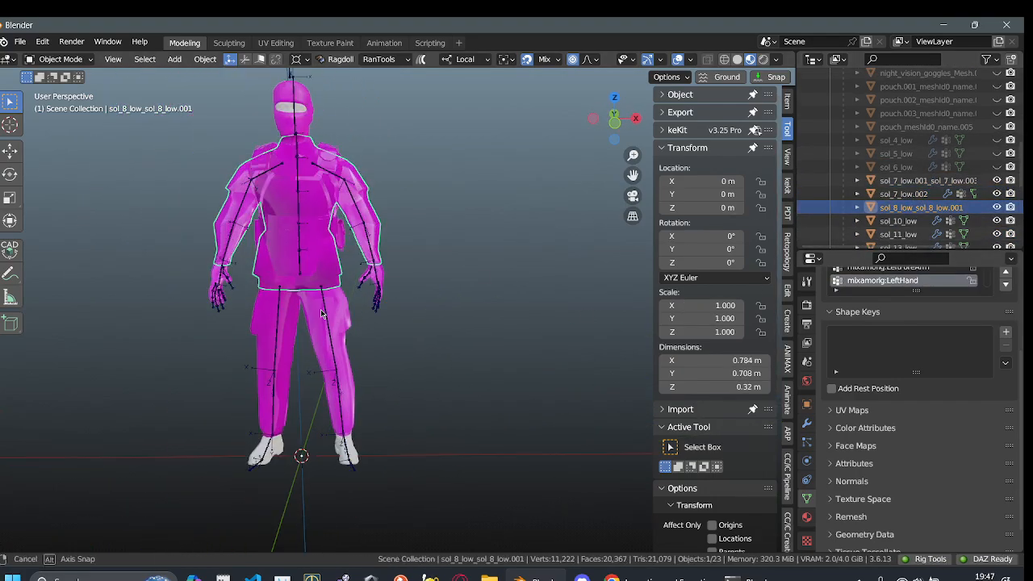
key("h")
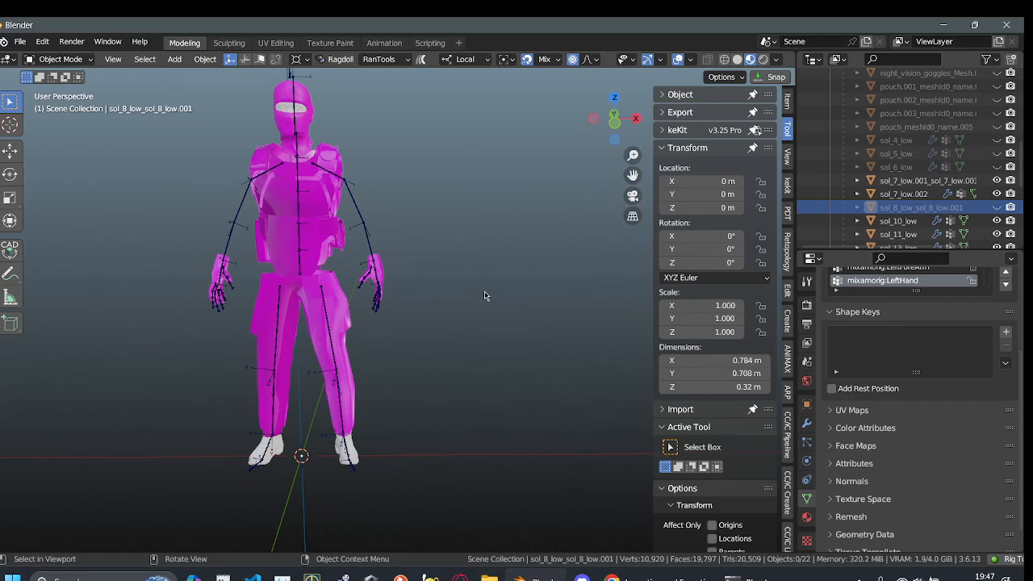
left_click(997, 207)
- Check what the sol_10_low trouser leg covers by hiding it briefly and showing it again
left_click(898, 220)
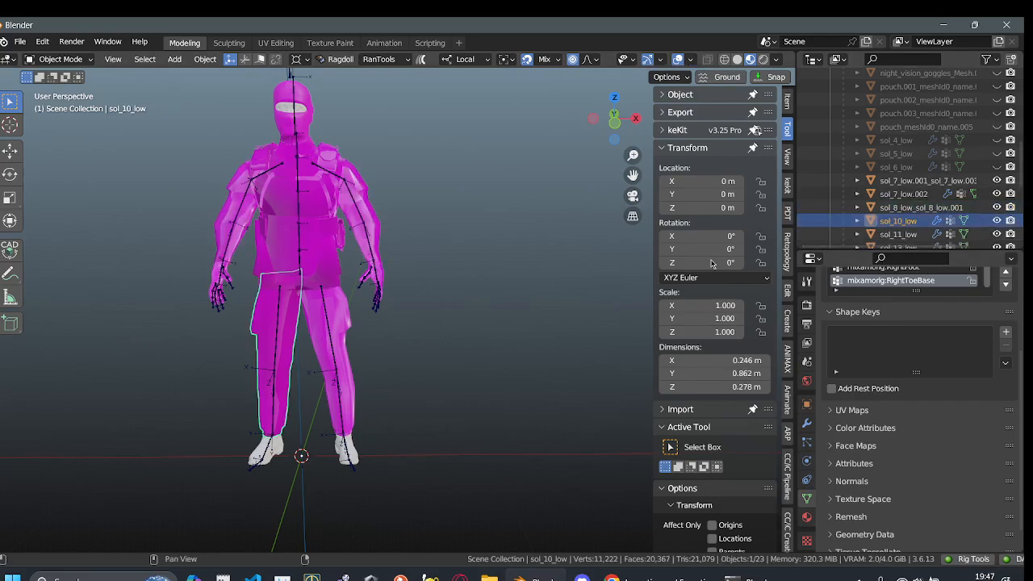
left_click(996, 220)
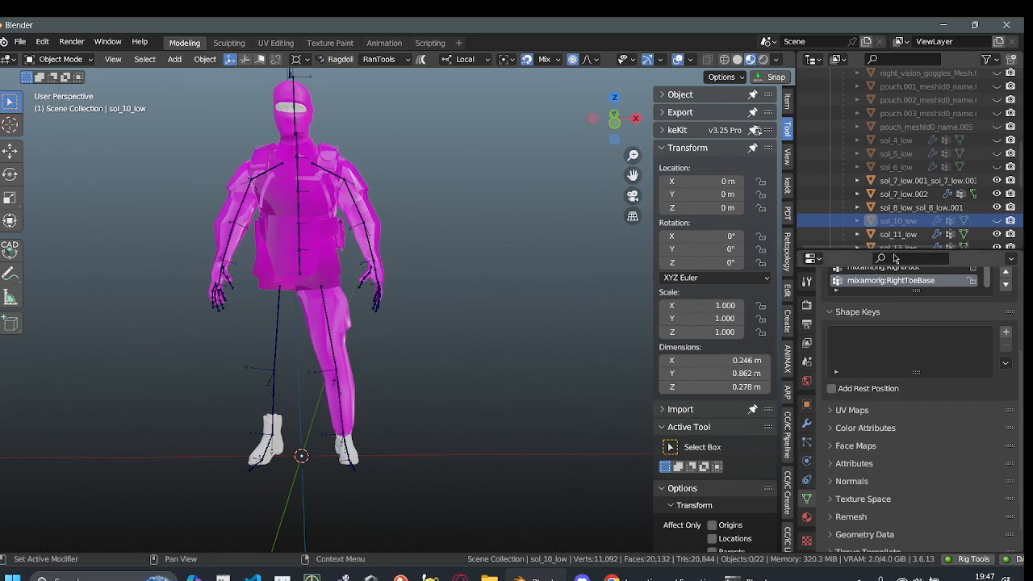
left_click(997, 221)
- Hide the sol_11_low and sol_13_low pouches around the soldier's waist
scroll(968, 210, "down", 3)
left_click(912, 191)
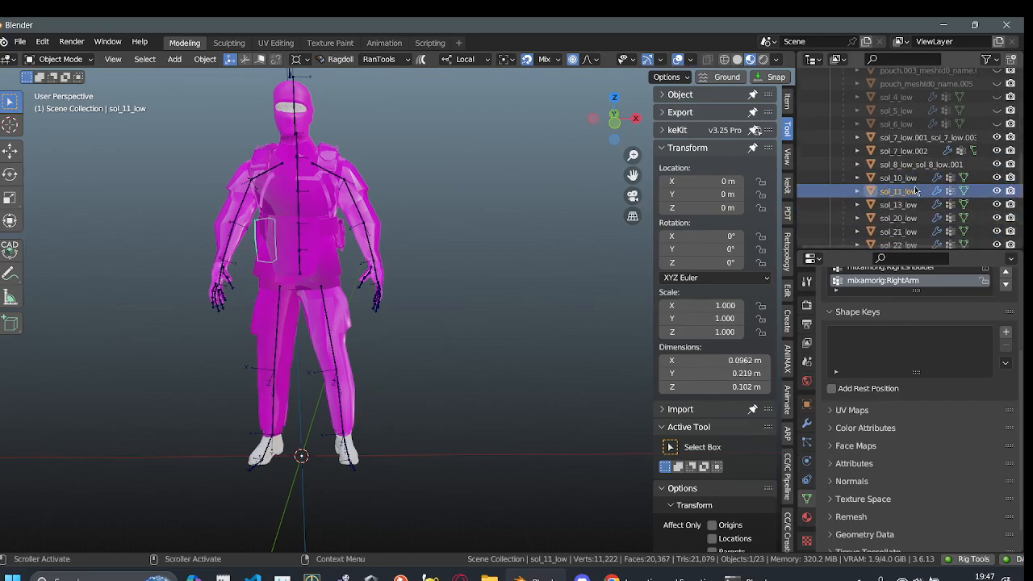
middle_click_drag(464, 289, 566, 287)
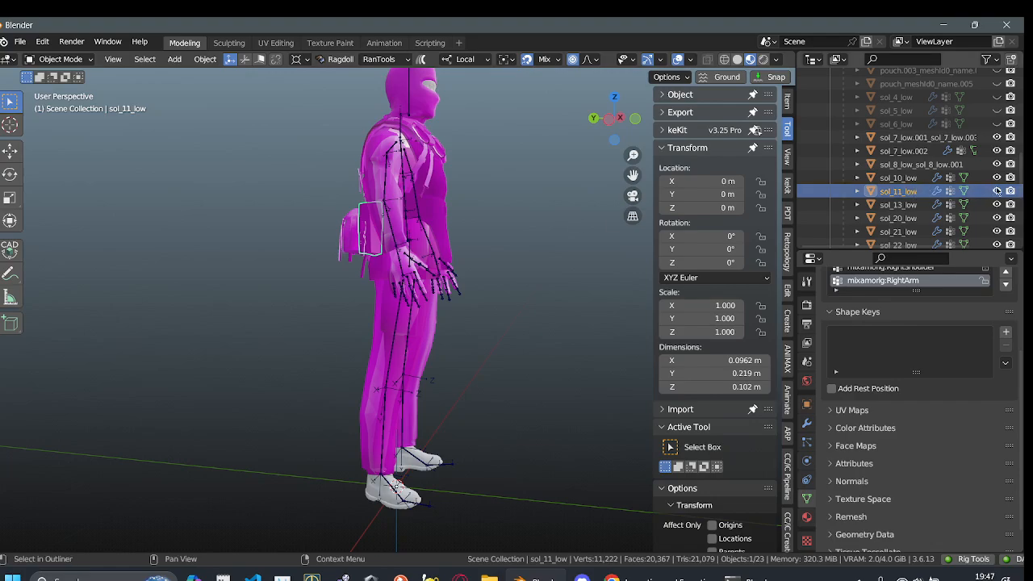
middle_click_drag(428, 269, 355, 266)
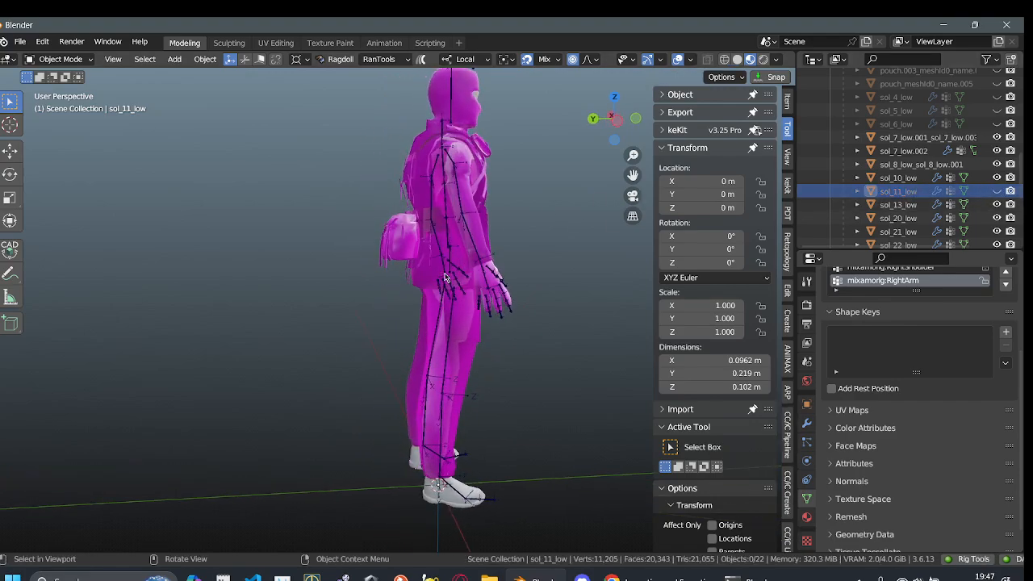
left_click(894, 205)
key("h")
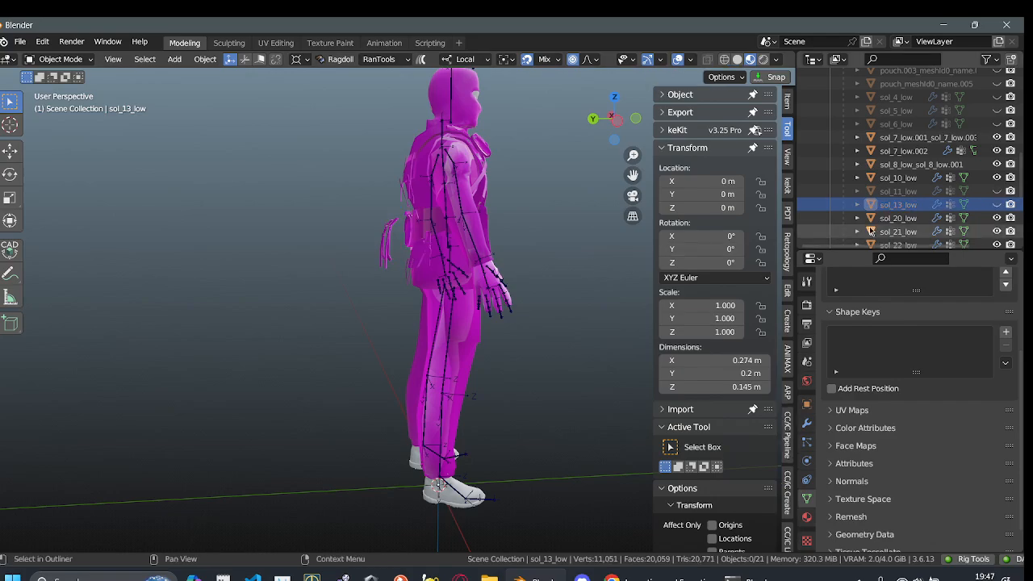
- Hide the sol_20_low, sol_21_low and sol_22_low gear pieces worn over the jacket
left_click(897, 218)
middle_click_drag(532, 232, 536, 278)
scroll(342, 252, "up", 3)
key("h")
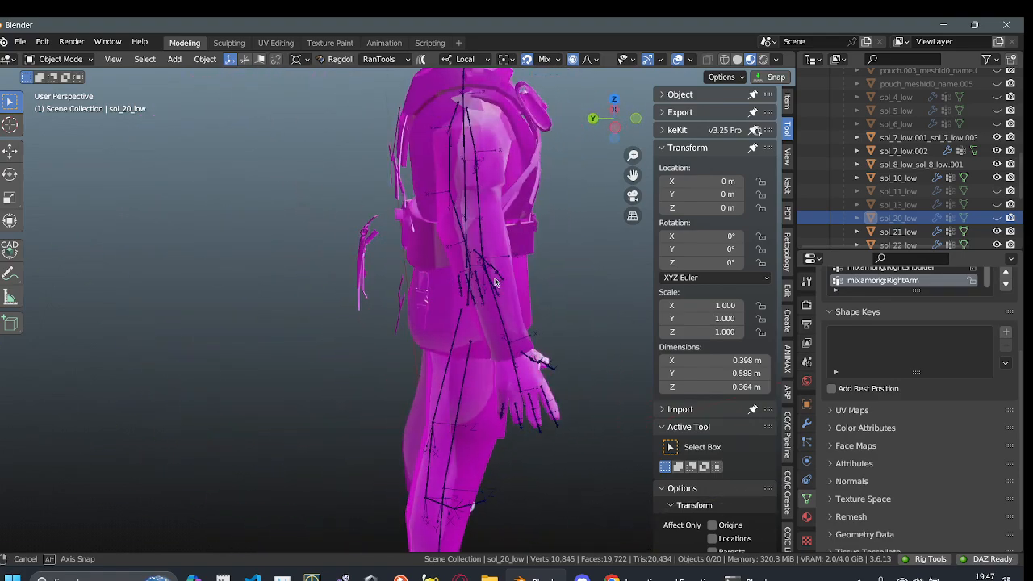
scroll(914, 199, "down", 3)
left_click(913, 193)
key("h")
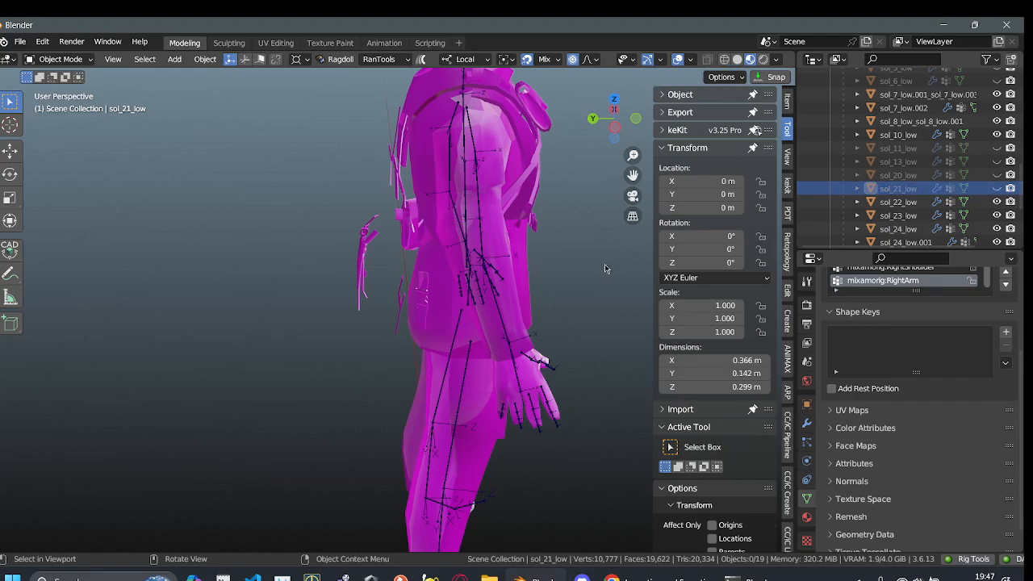
left_click(903, 206)
key("h")
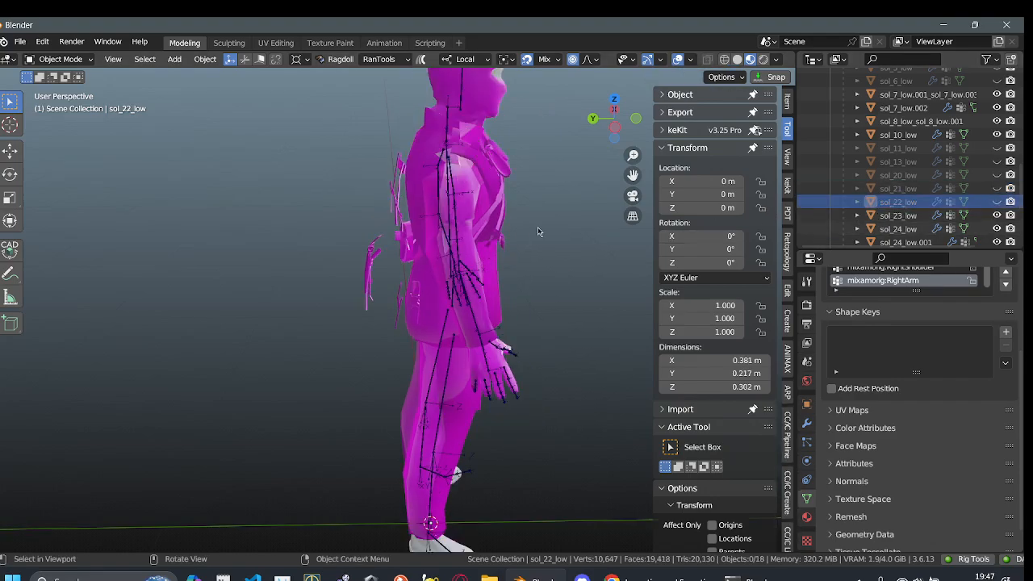
- Hide the sol_23_low, sol_24_low and sol_24_low.001 gear pieces on the upper body
scroll(899, 184, "down", 3)
left_click(897, 175)
middle_click_drag(571, 205, 493, 227)
key("h")
left_click(900, 185)
key("h")
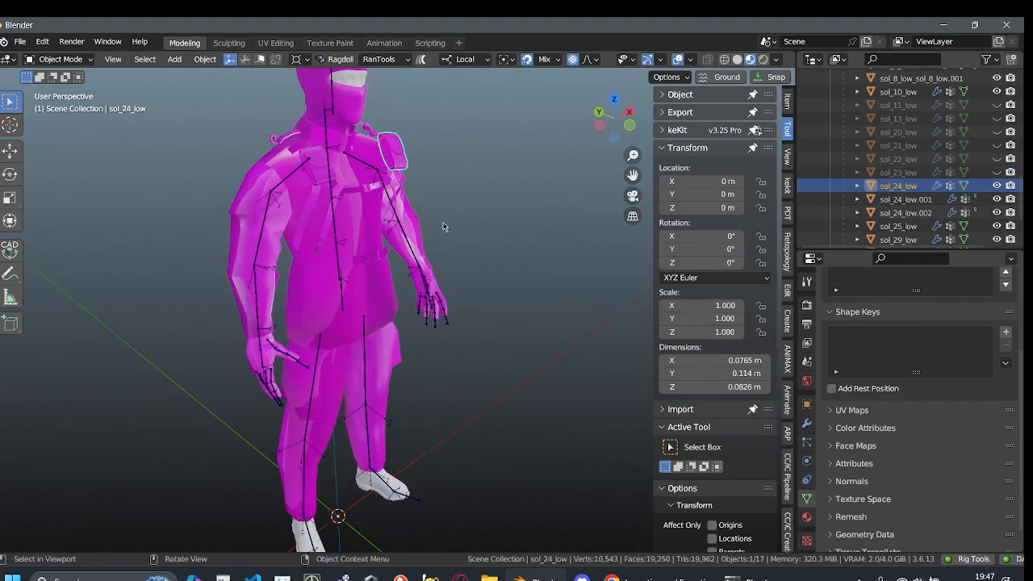
left_click(920, 199)
middle_click_drag(323, 250, 281, 229)
middle_click_drag(411, 233, 479, 229)
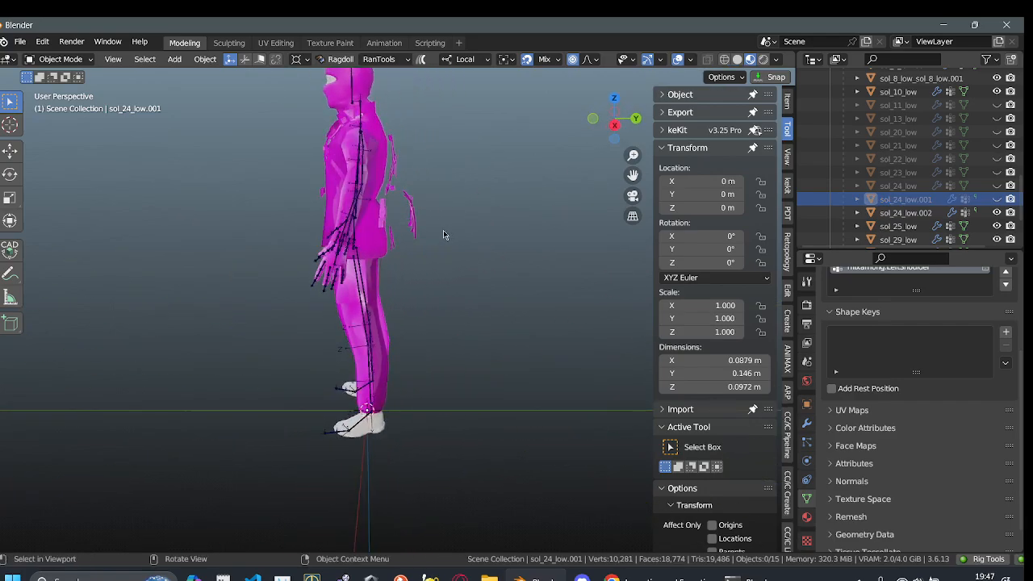
- Hide the loose strap and detail meshes around the torso: sol_25_low, sol_29_low and sol_30_low
left_click_drag(432, 249, 411, 229)
left_click_drag(399, 165, 400, 166)
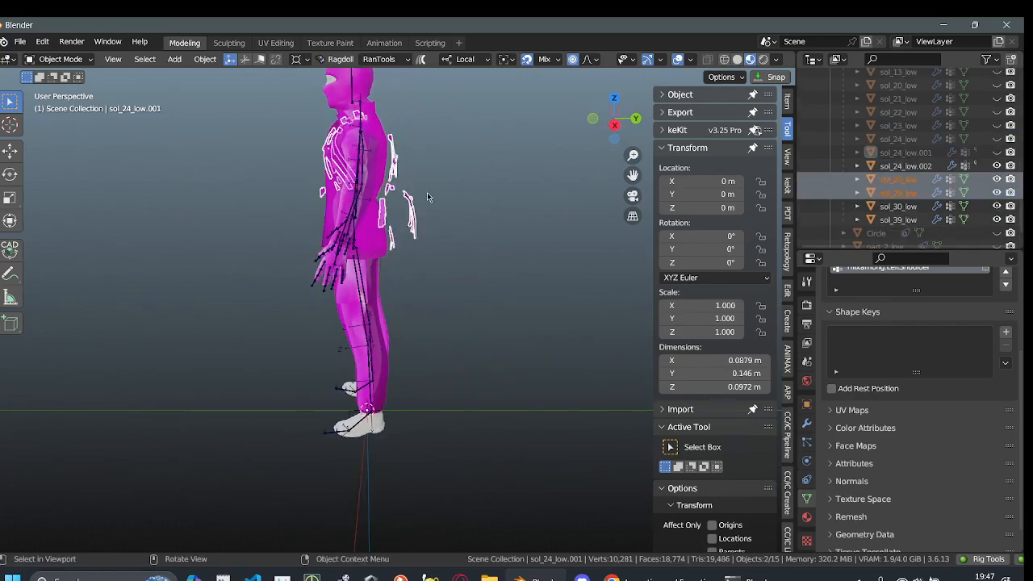
key("h")
scroll(426, 216, "up", 2)
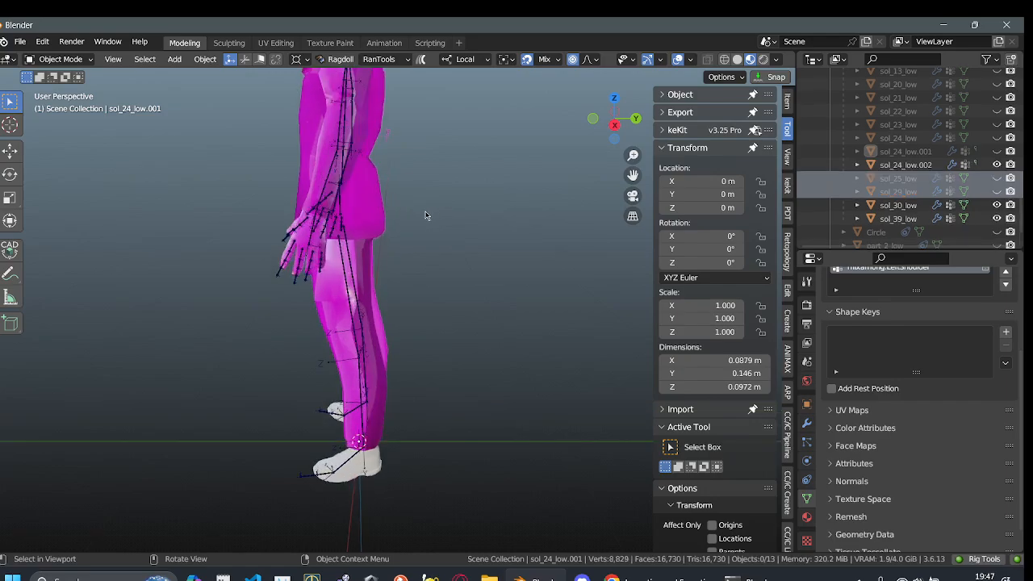
left_click(386, 144)
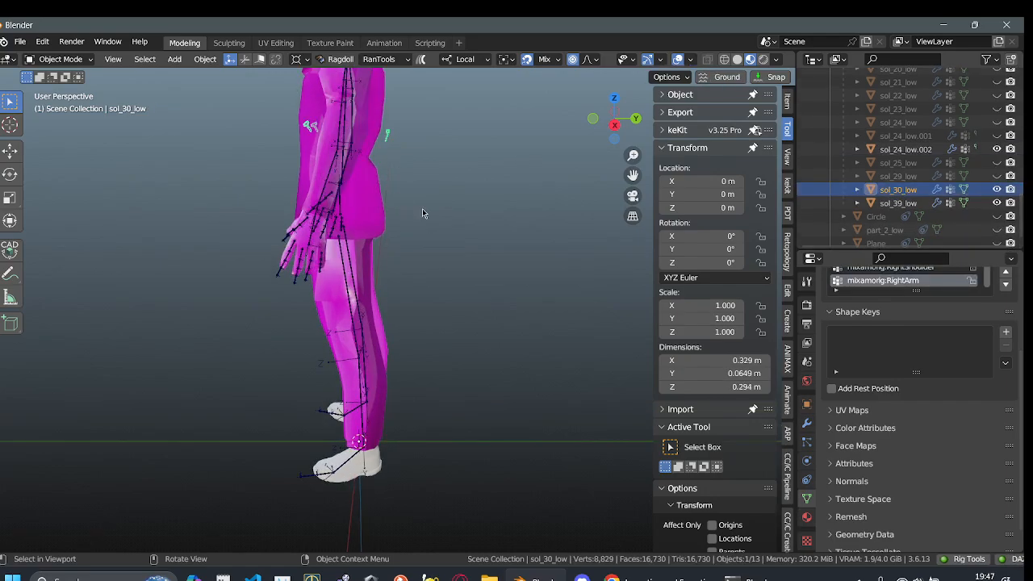
key("h")
- Identify the sol_39_low trouser leg and leave it visible
middle_click_drag(422, 211, 392, 331)
middle_click_drag(334, 283, 370, 300)
scroll(300, 264, "up", 4)
scroll(379, 297, "down", 1)
left_click(911, 202)
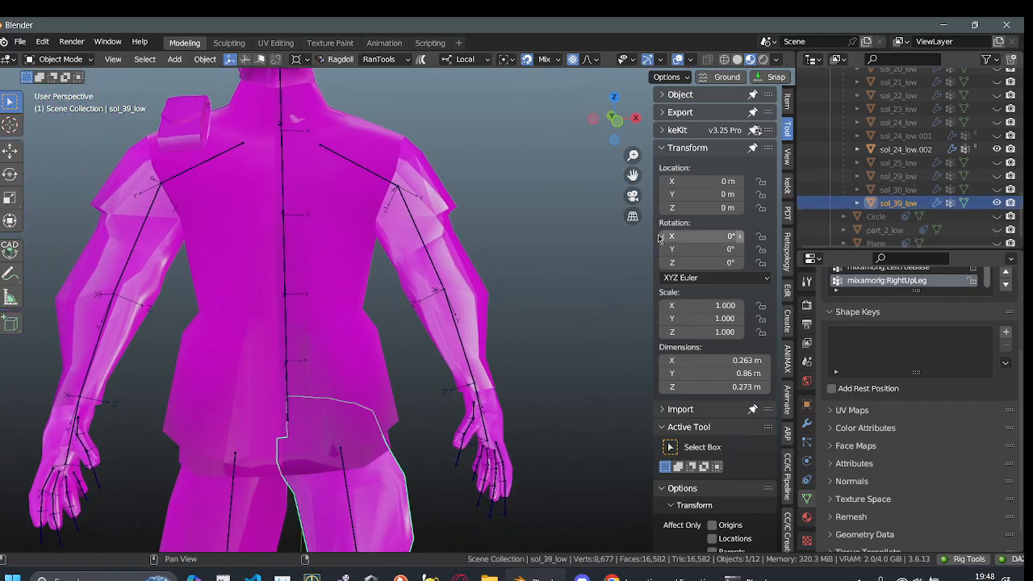
scroll(487, 249, "down", 1)
scroll(456, 324, "down", 2)
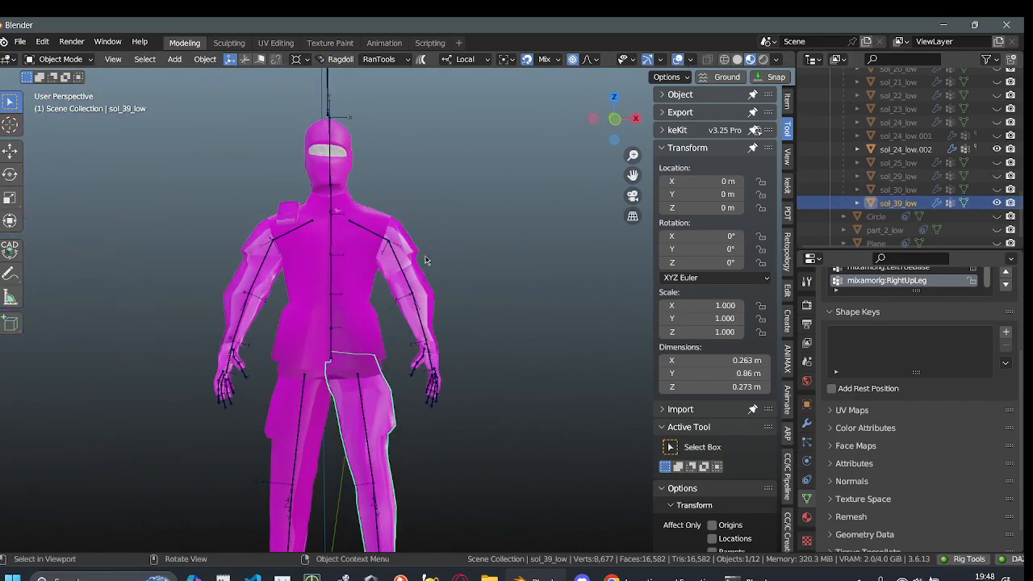
- Hide the remaining sol_24_low.002 pouch on the shoulder
left_click(287, 207)
scroll(287, 207, "up", 1)
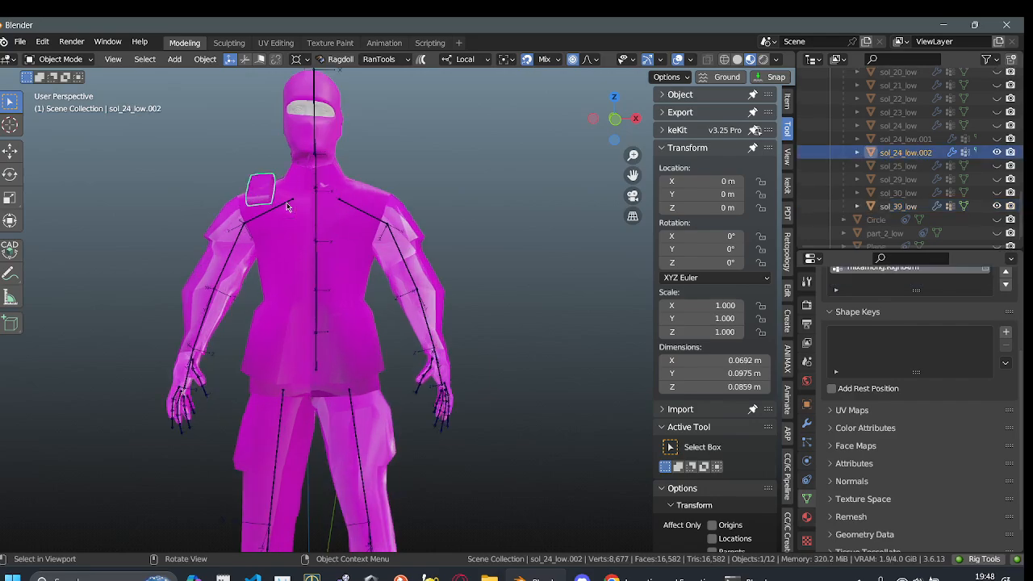
middle_click_drag(271, 220, 352, 271, "shift")
scroll(351, 271, "up", 2)
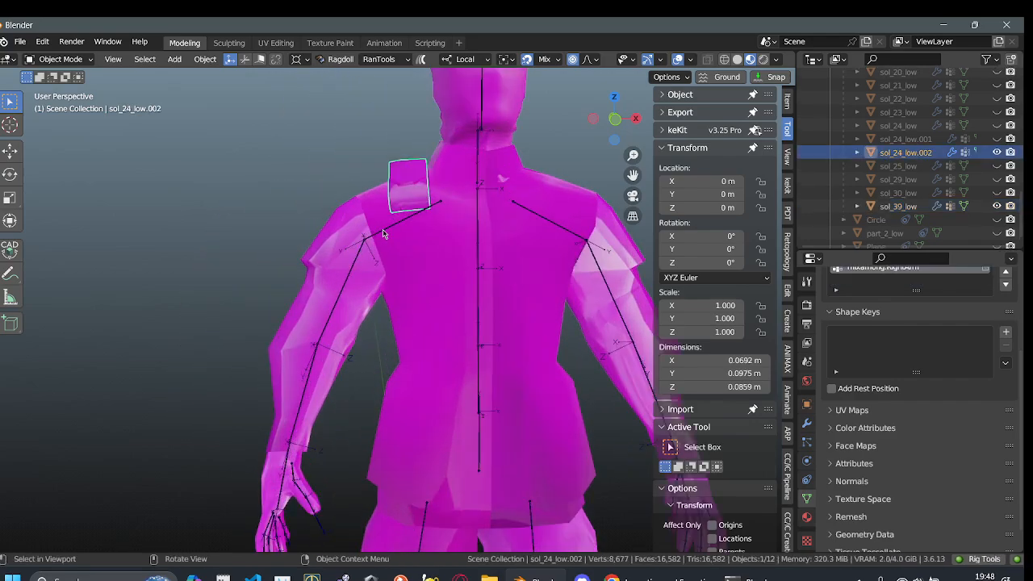
key("Delete")
- Inspect the remaining jacket and trouser meshes for any leftover gear
scroll(398, 239, "down", 4)
left_click(402, 279)
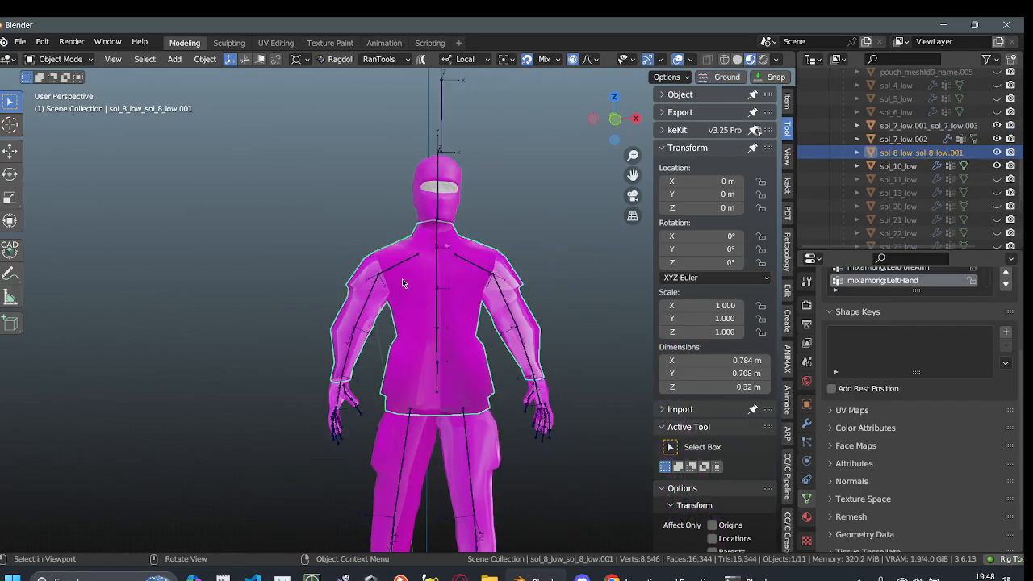
key("shift+c")
left_click(380, 335)
scroll(380, 336, "down", 3)
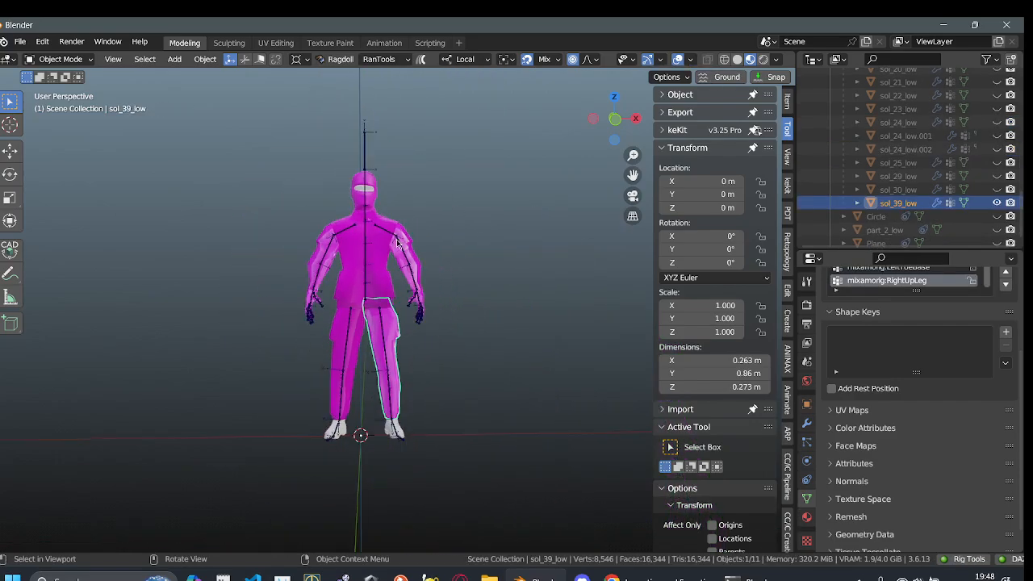
key("shift+c")
middle_click_drag(454, 240, 533, 244)
scroll(928, 187, "up", 2)
- Show the Apperance_Top_EXPORT collection and compare its male body with the soldier in front orthographic view
scroll(927, 187, "up", 10)
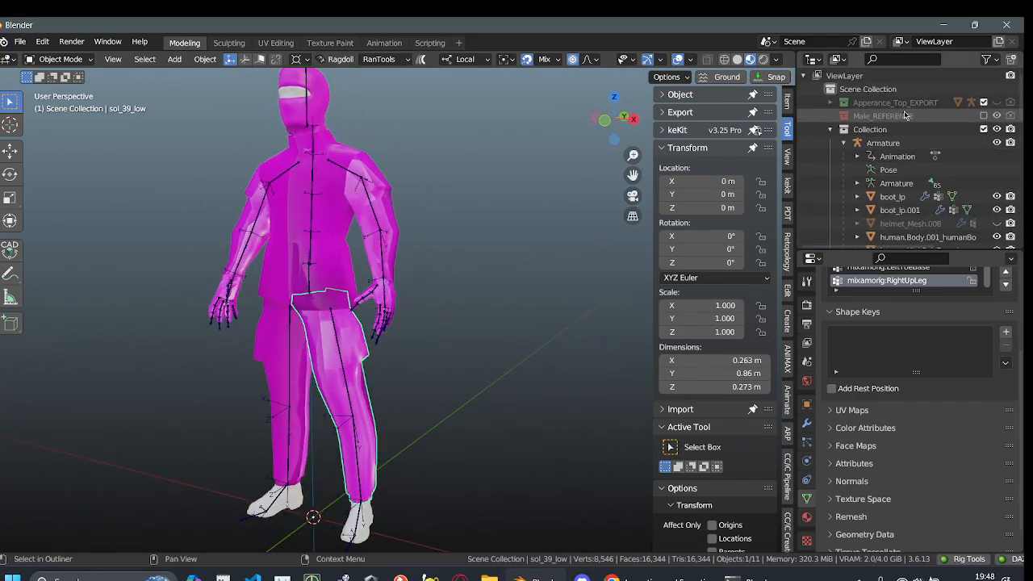
left_click(997, 103)
middle_click_drag(336, 266, 474, 148)
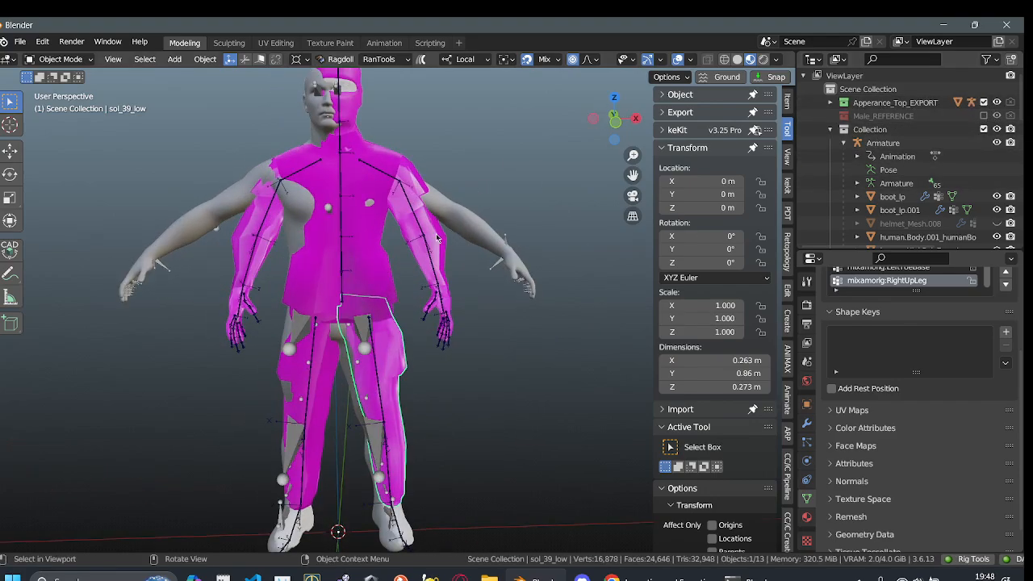
scroll(437, 238, "down", 3)
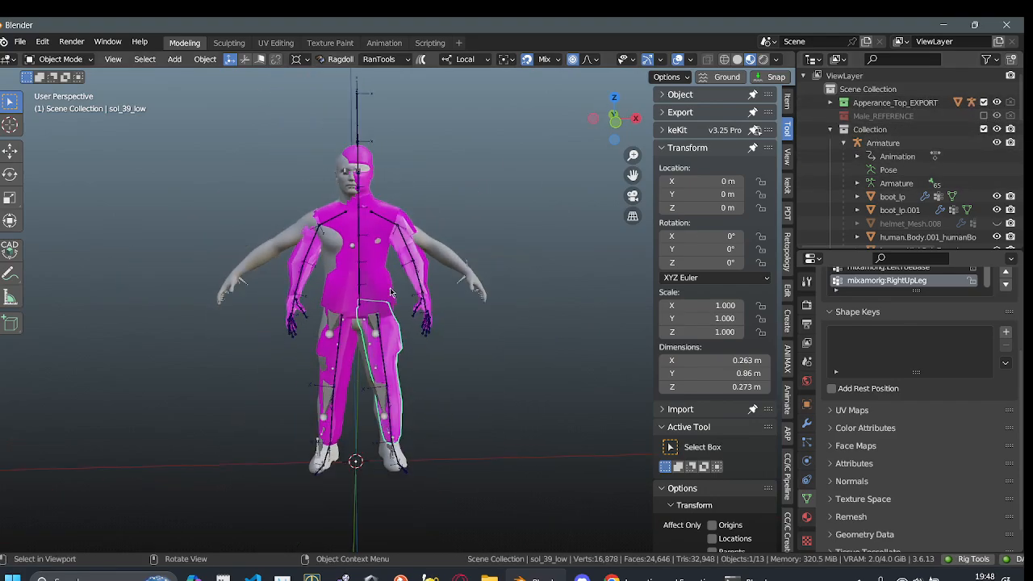
left_click(622, 124)
scroll(406, 210, "up", 4)
scroll(375, 229, "down", 2)
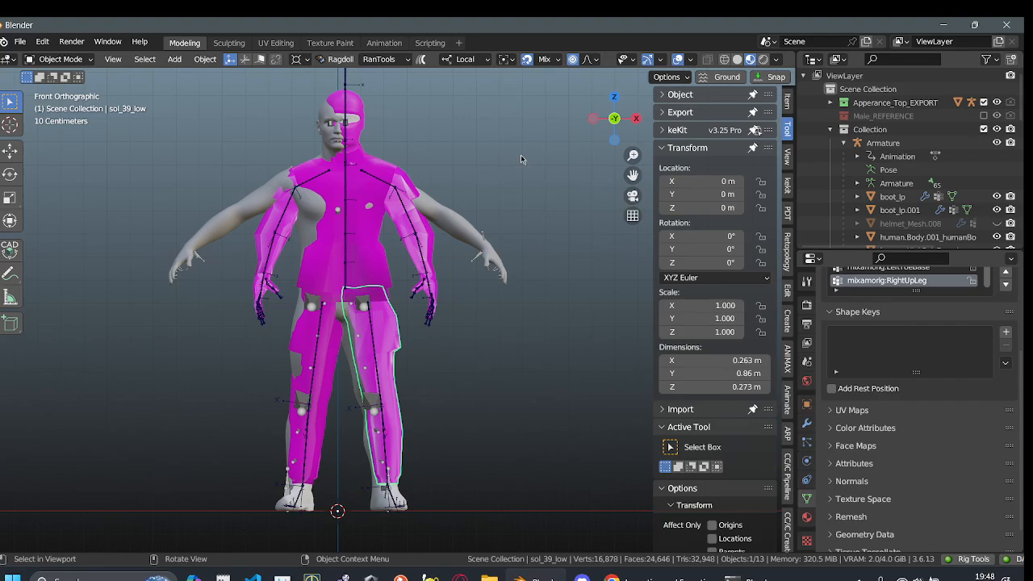
- Set the rotation mode of the soldier's Armature to Quaternion (WXYZ)
left_click(912, 143)
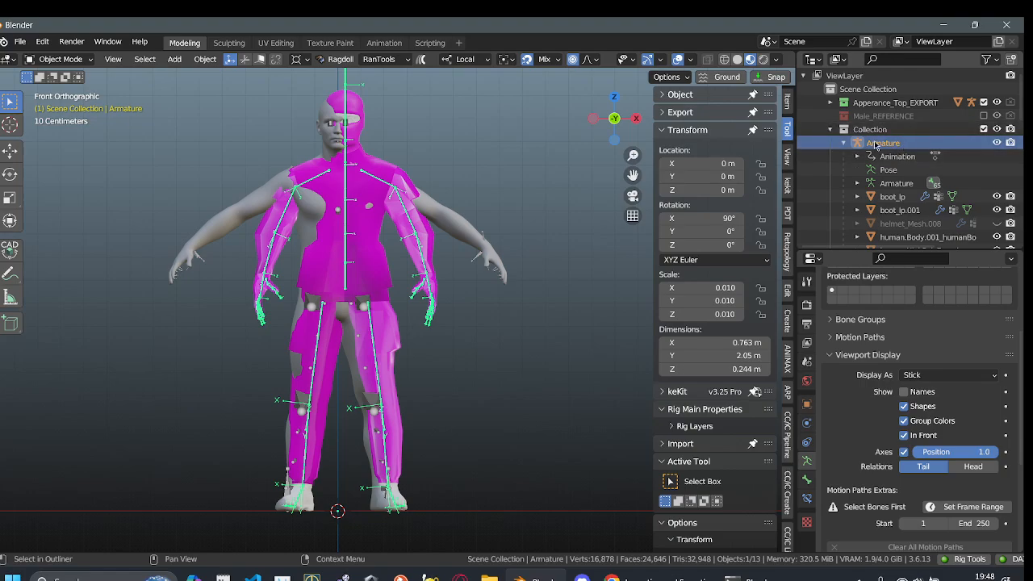
left_click(704, 260)
left_click(695, 269)
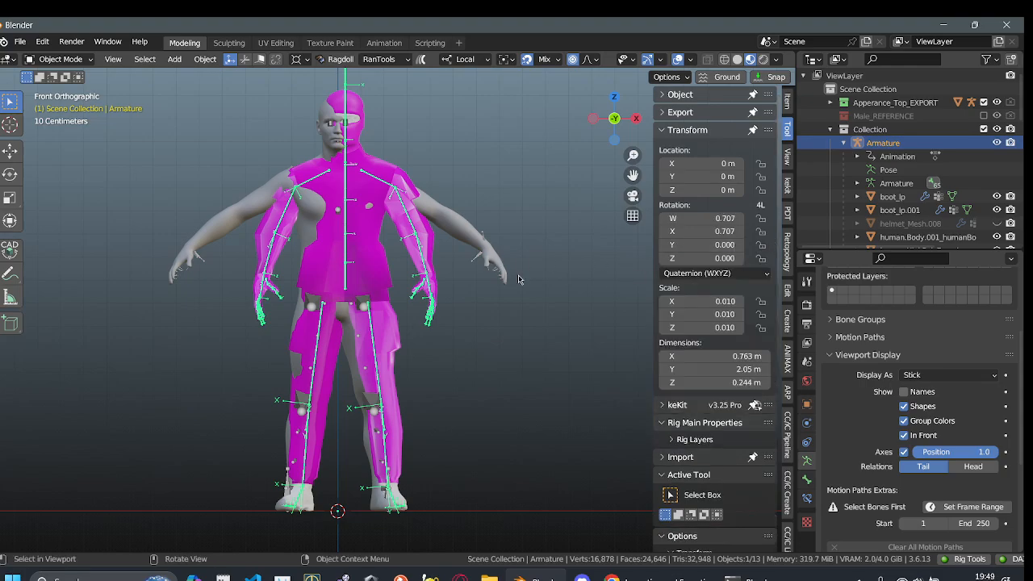
left_click(664, 181)
- Select all visible objects and apply their object transforms, including rotation and scale
scroll(493, 229, "up", 2)
middle_click_drag(462, 285, 457, 436, "shift")
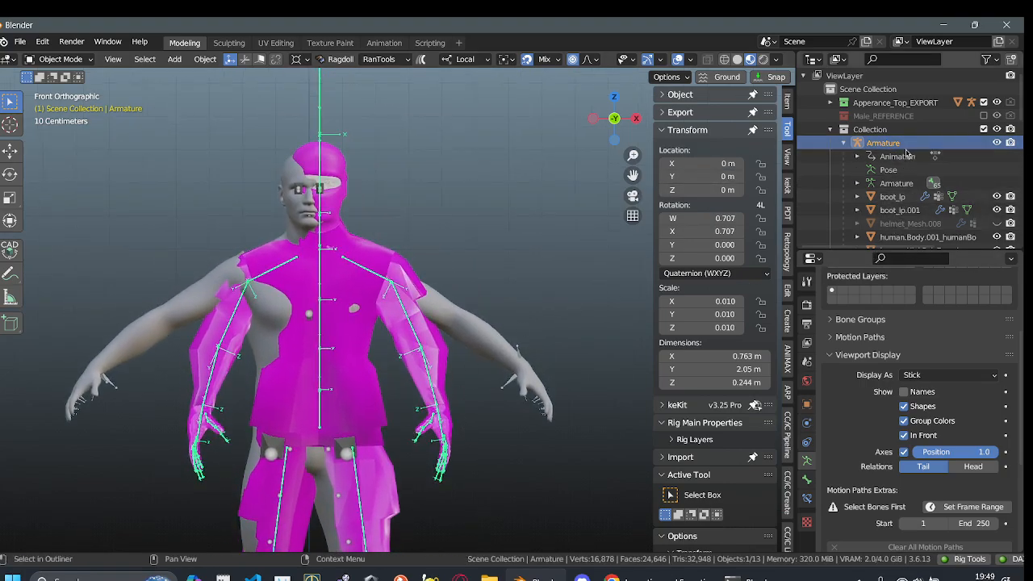
scroll(904, 162, "down", 5)
scroll(903, 161, "up", 5)
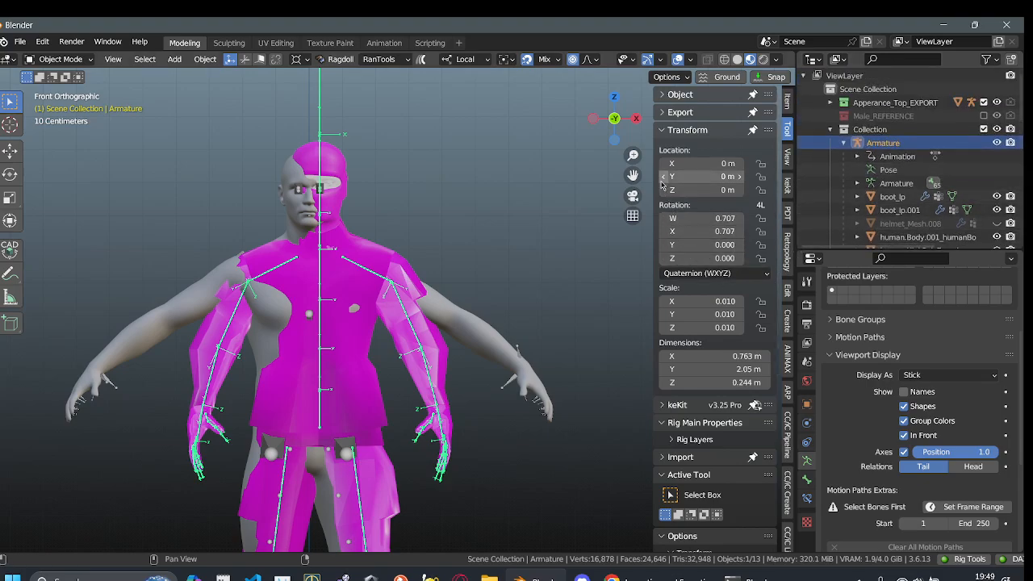
scroll(530, 288, "down", 3)
middle_click_drag(544, 324, 461, 179, "shift")
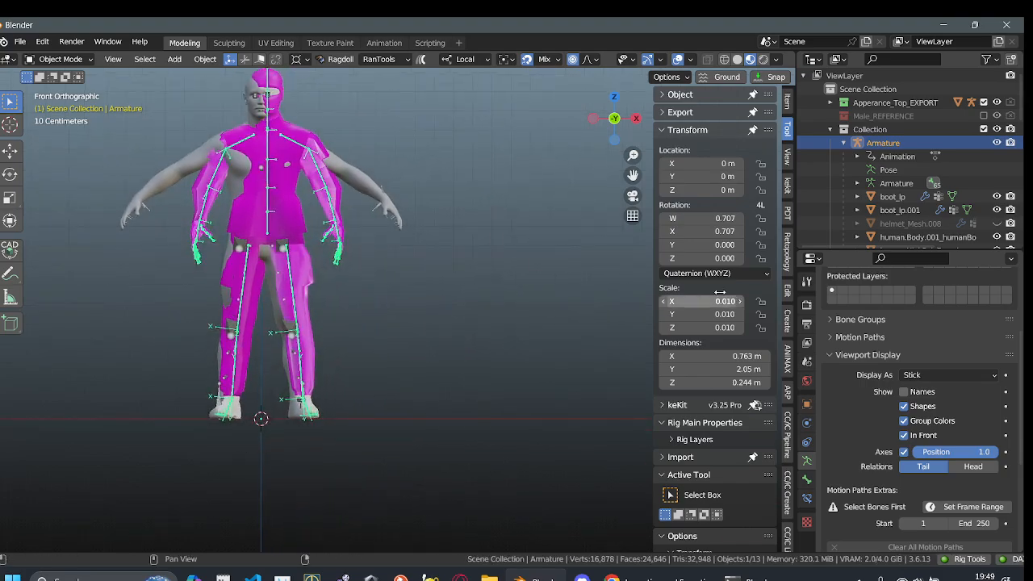
key("a")
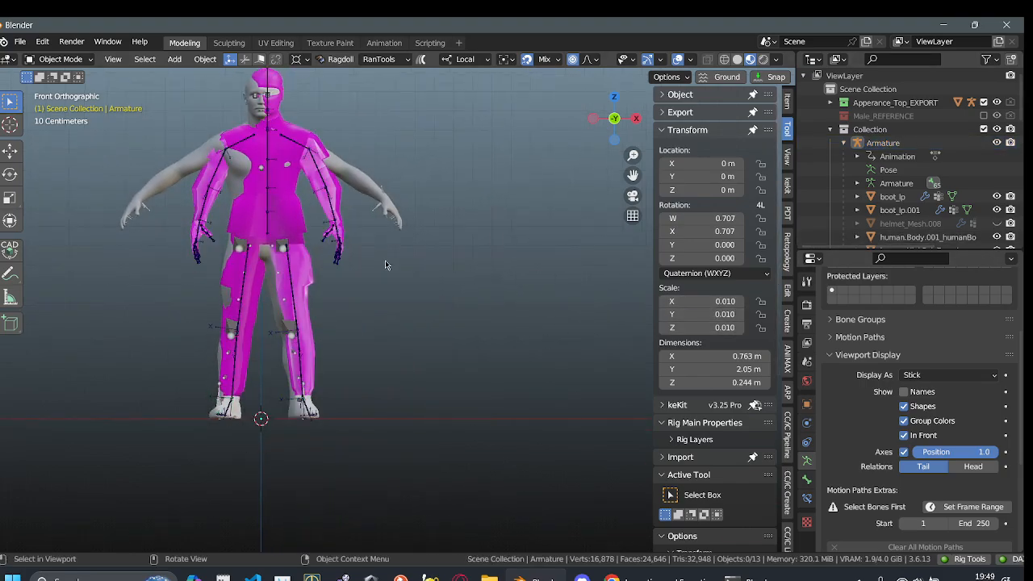
key("a")
key("ctrl+a")
left_click(548, 366)
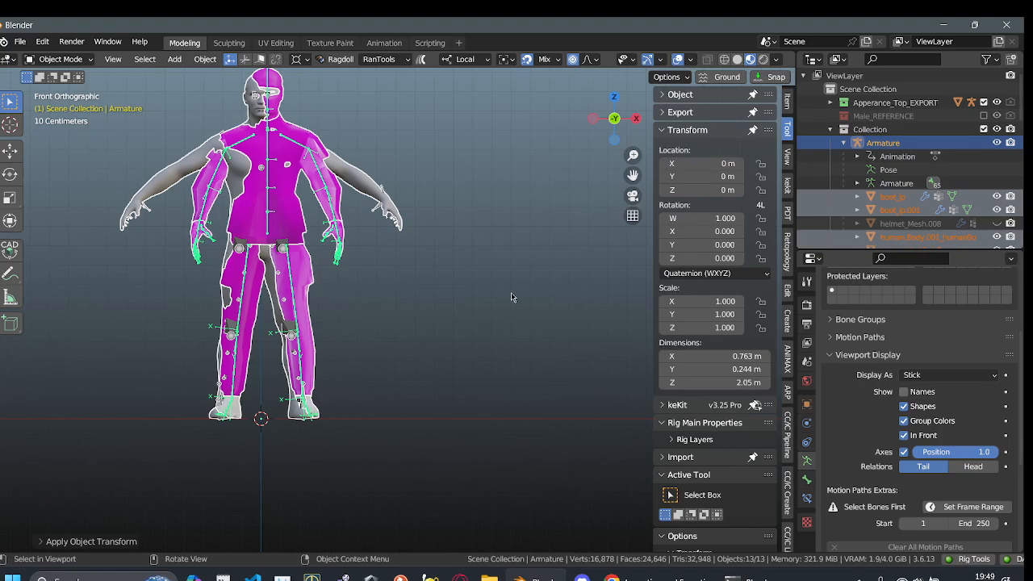
- Select only the soldier's Armature and set its Y location to -0.03 m against the male body
middle_click_drag(452, 284, 524, 340, "shift")
scroll(523, 340, "up", 4)
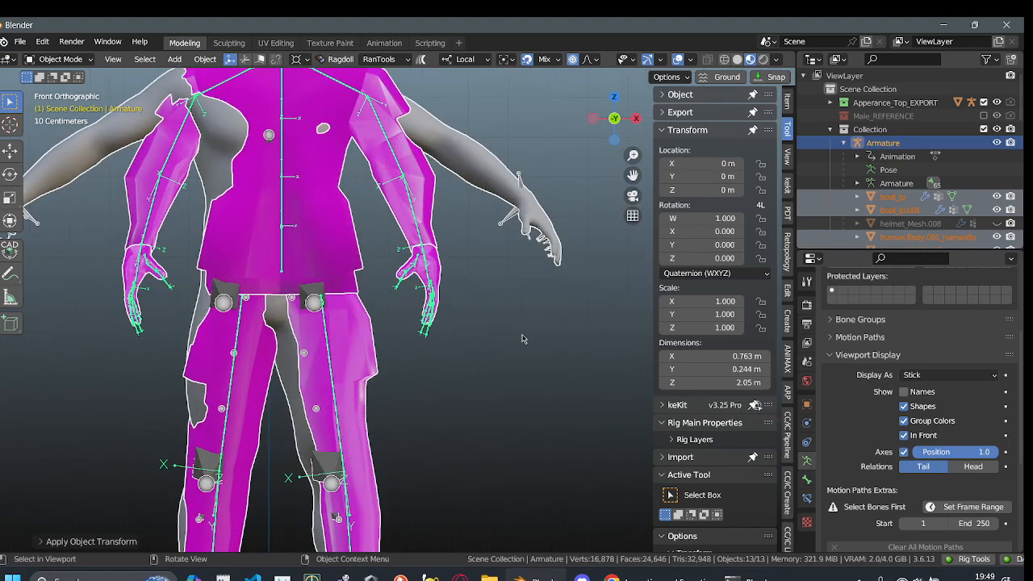
left_click(907, 146)
key("KP_Decimal")
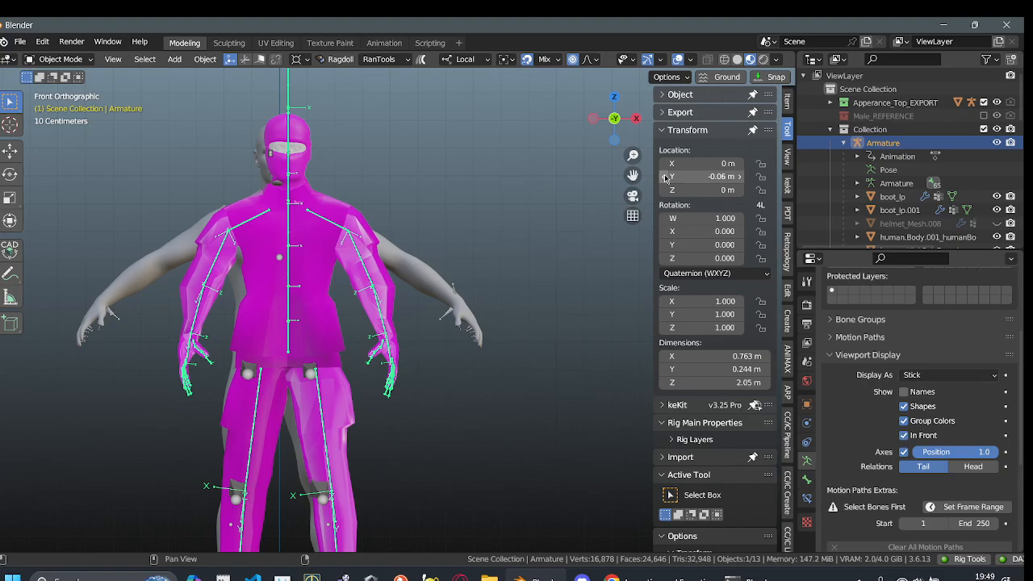
scroll(347, 229, "up", 2)
middle_click_drag(349, 227, 480, 338, "shift")
scroll(487, 326, "up", 3)
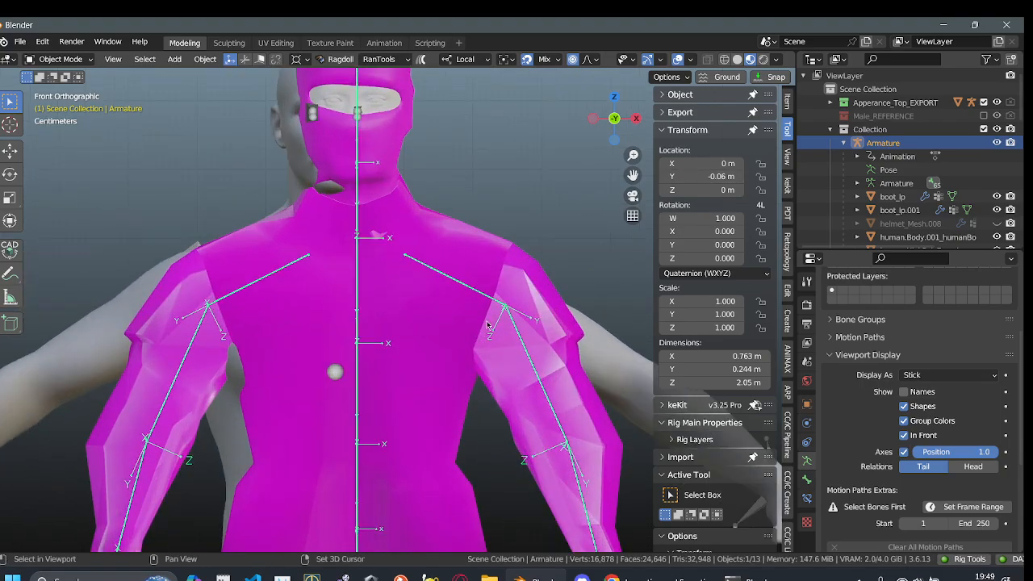
left_click(739, 176)
left_click(739, 176)
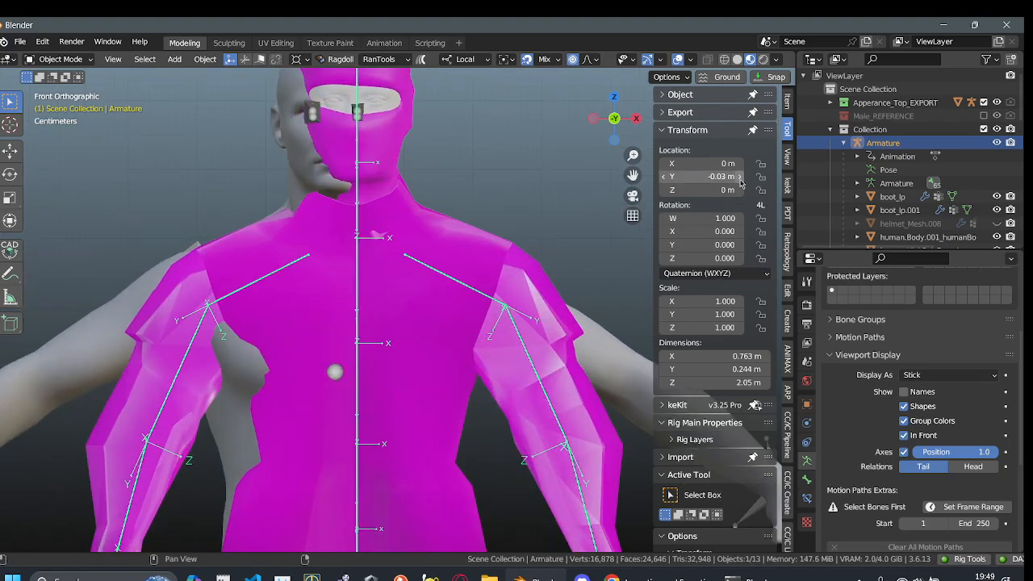
- Set the soldier Armature's Y location to 0 m
left_click(739, 177)
left_click(739, 177)
left_click(739, 177)
left_click(739, 177)
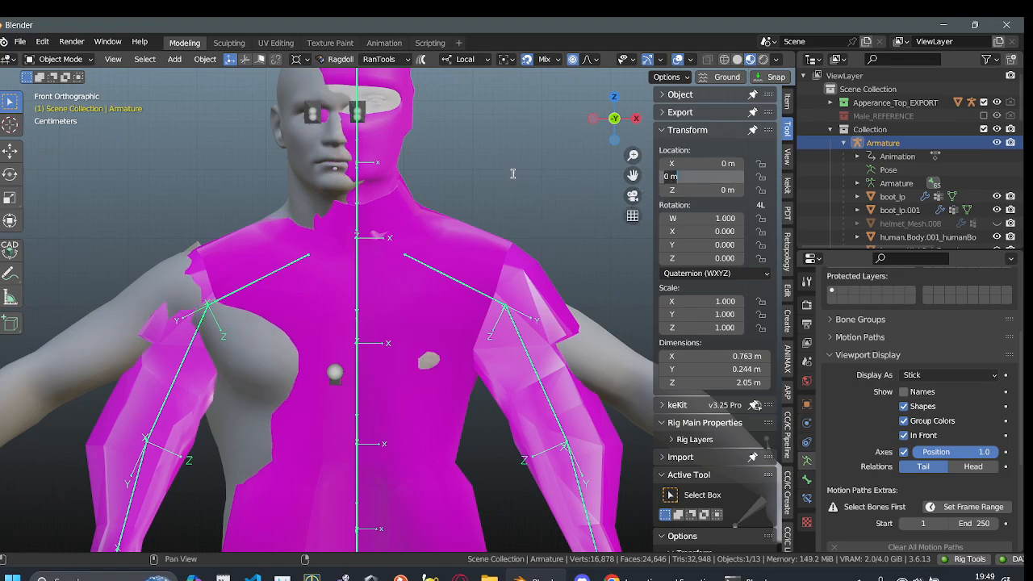
key("Return")
- Check the transform values of the soldier's human.Body.001 face mesh, and reselect the soldier's Armature
scroll(512, 176, "down", 1)
left_click(383, 177)
scroll(383, 177, "down", 2)
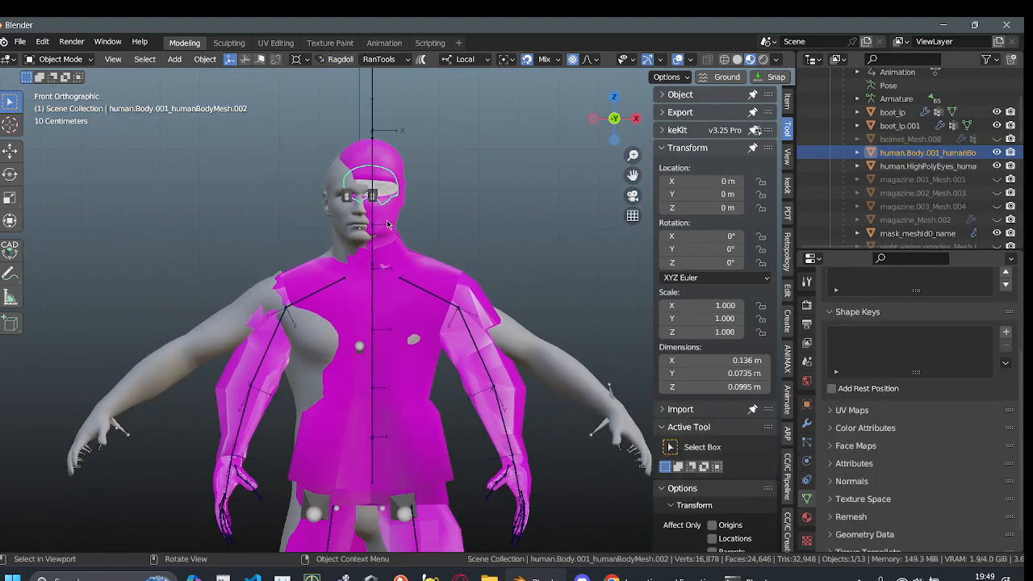
scroll(924, 175, "up", 3)
scroll(924, 175, "up", 1)
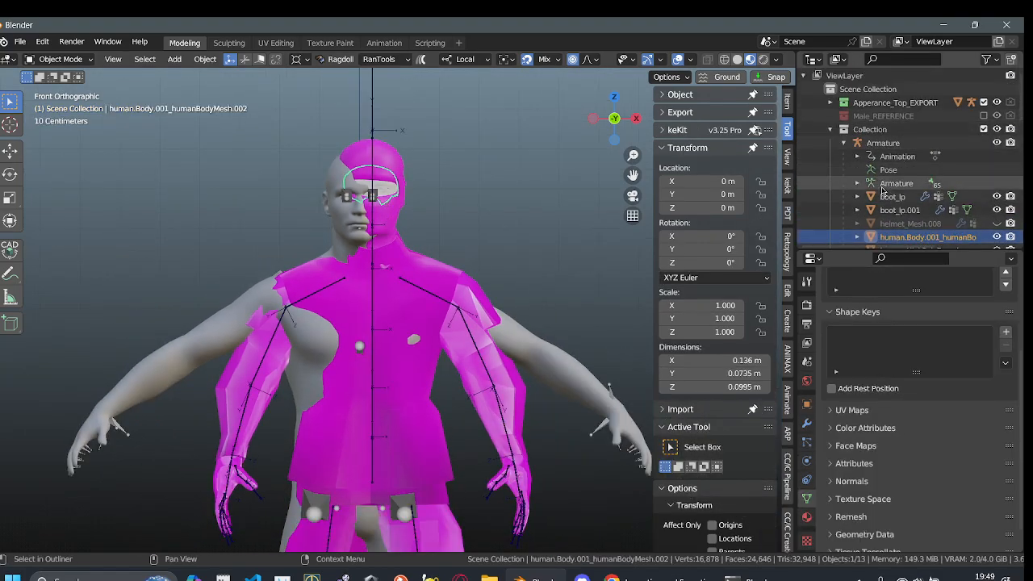
left_click(886, 142)
scroll(400, 208, "down", 2)
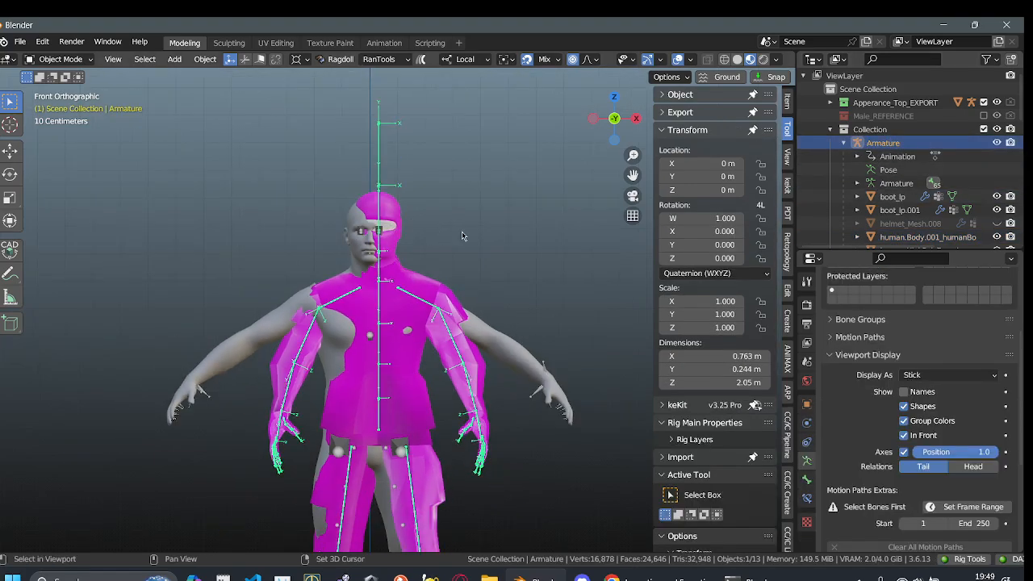
- Add an Arrows-type empty to the scene
middle_click_drag(462, 235, 438, 158, "shift")
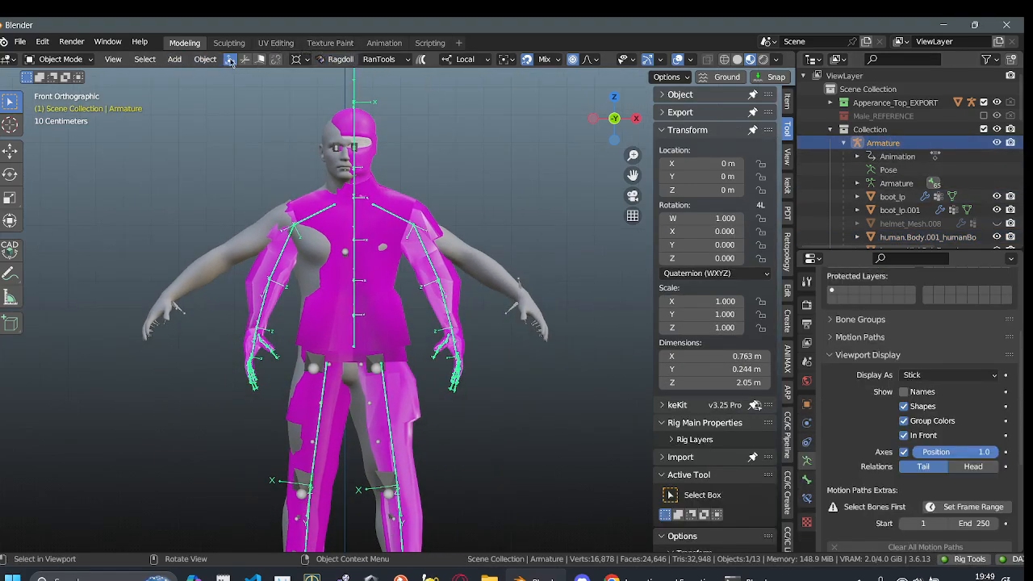
left_click(175, 60)
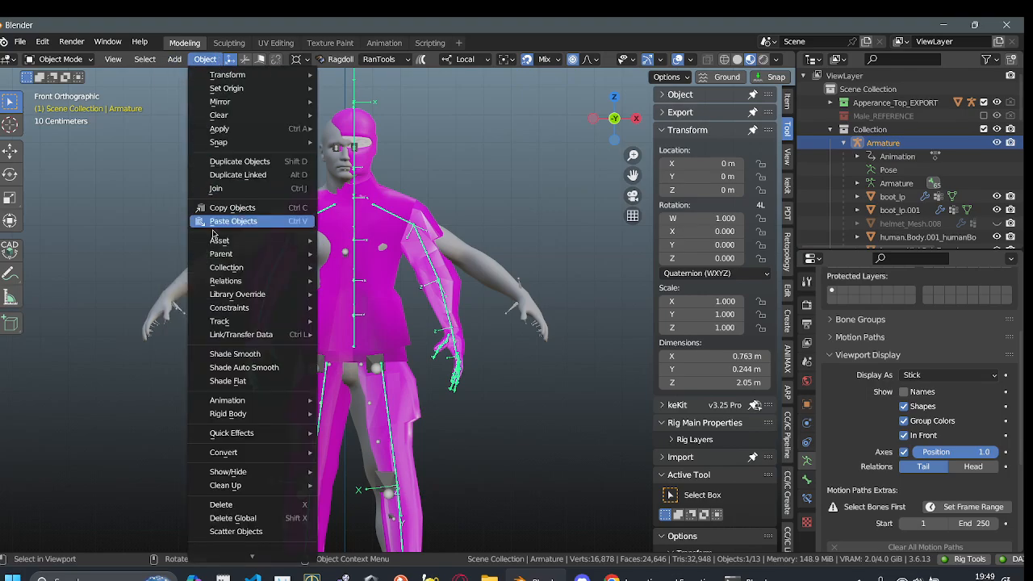
left_click(182, 60)
left_click(182, 60)
mouse_move(212, 213)
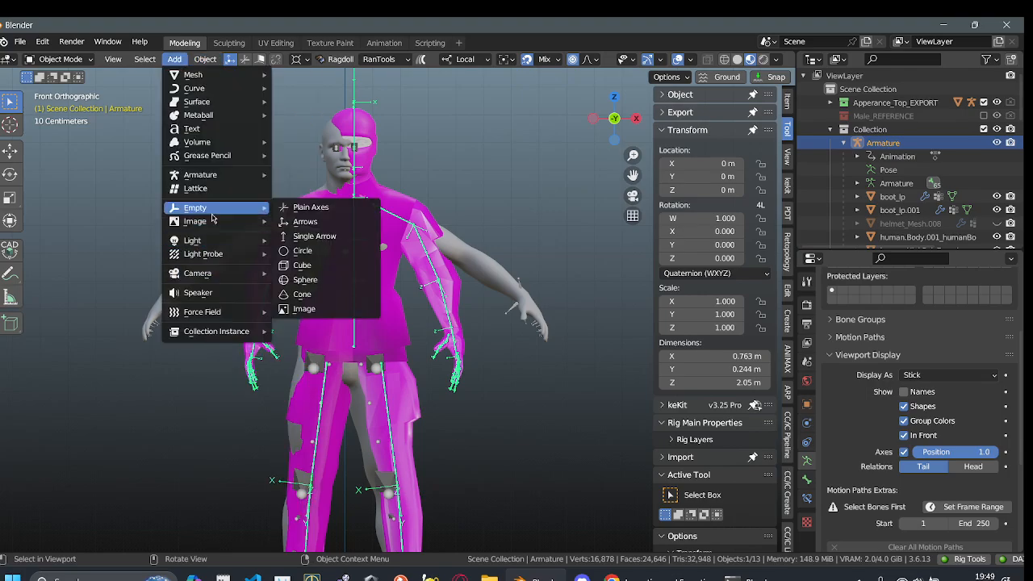
left_click(314, 222)
- Select the soldier's visible sol_39, sol_10, sol_8, sol_7, mask, eyes, face and boot meshes and parent them to the Empty
scroll(859, 211, "down", 10)
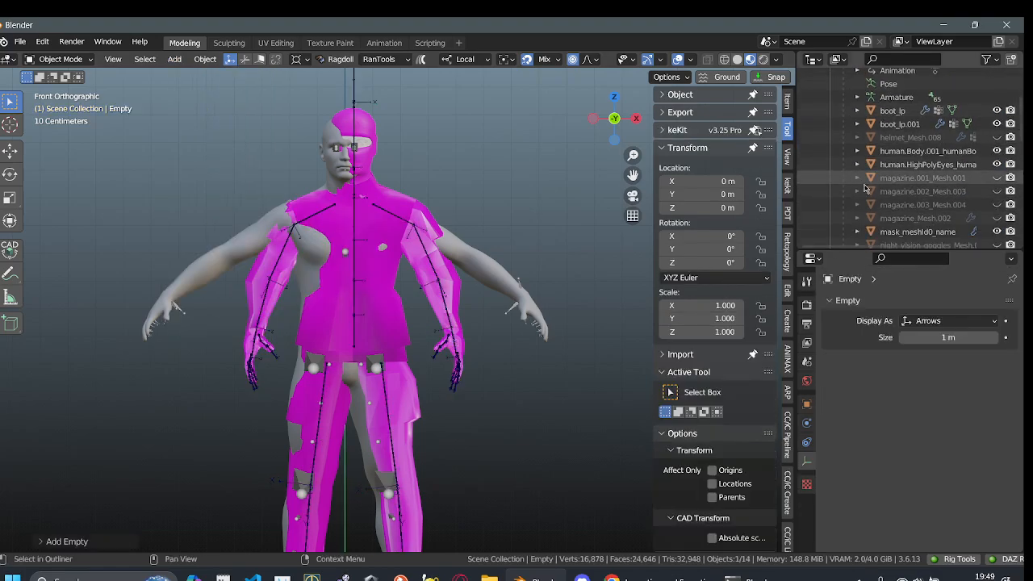
scroll(859, 211, "down", 8)
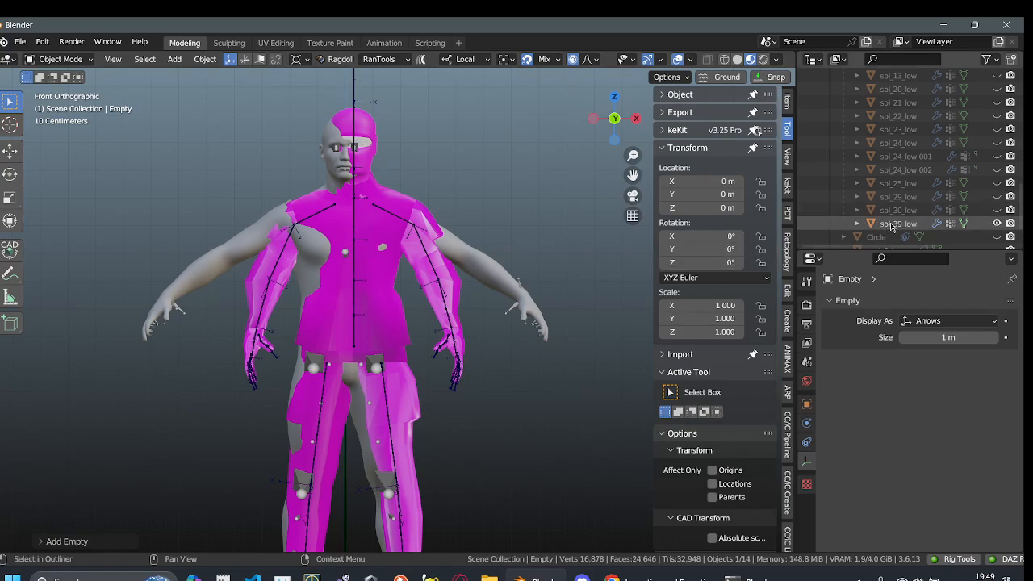
left_click(891, 224)
scroll(905, 199, "up", 7)
left_click(906, 199, "ctrl")
left_click(905, 188, "ctrl")
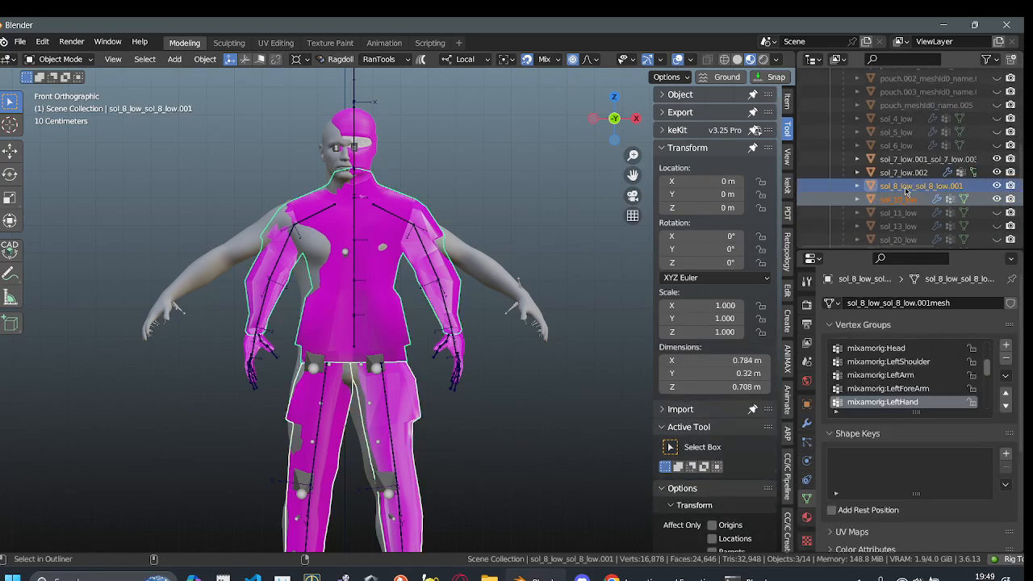
left_click(905, 172, "ctrl")
left_click(903, 159, "ctrl")
scroll(888, 166, "up", 5)
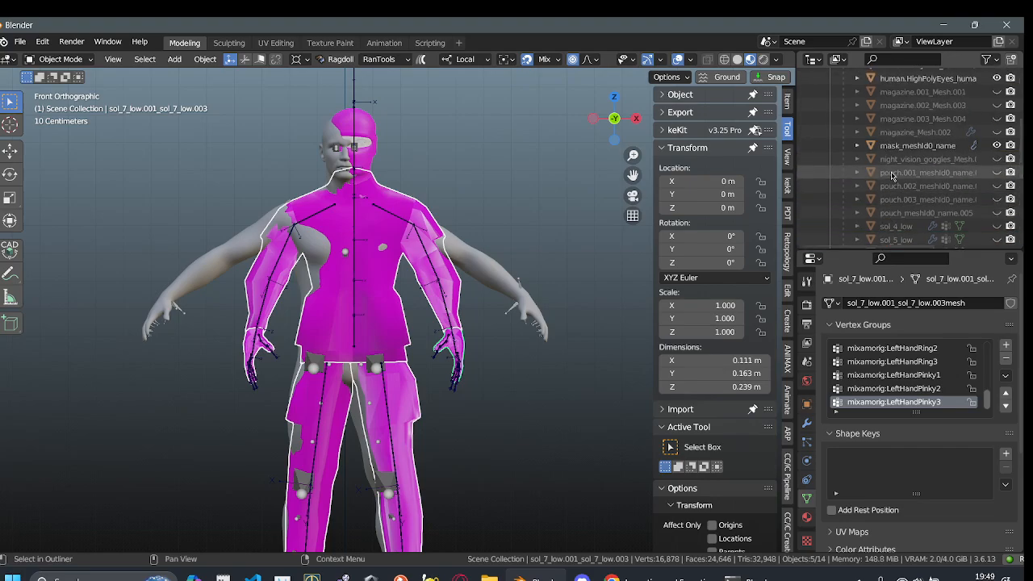
left_click(896, 146, "ctrl")
scroll(891, 149, "up", 5)
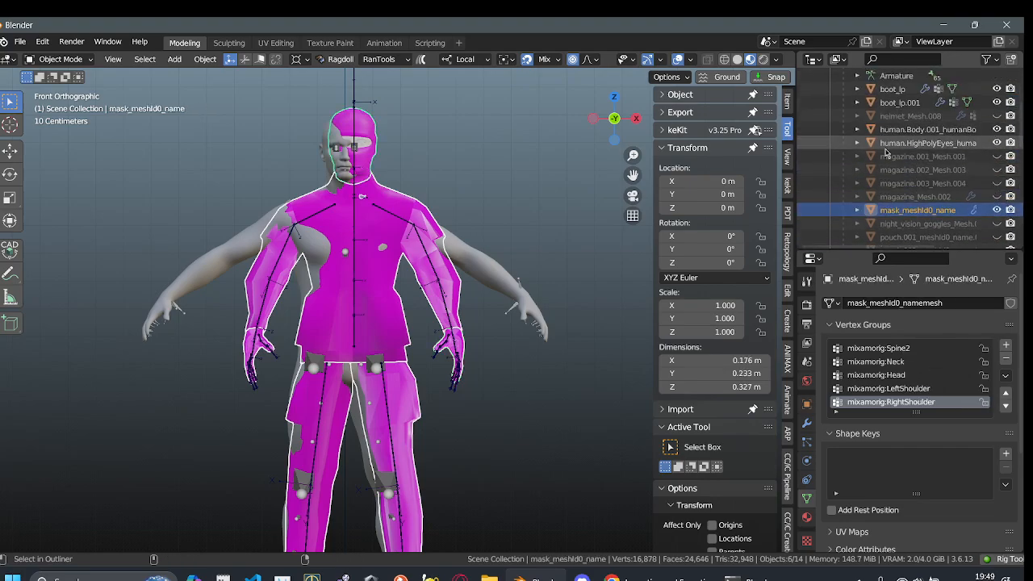
left_click(896, 144, "ctrl")
left_click(914, 132, "ctrl")
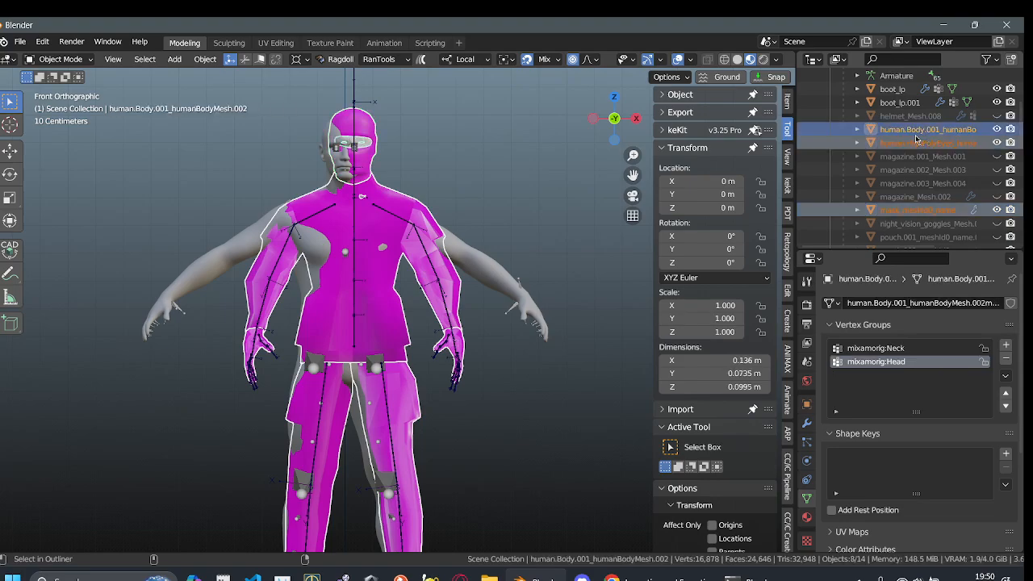
left_click(891, 88, "ctrl")
left_click(899, 103, "ctrl")
scroll(890, 176, "down", 5)
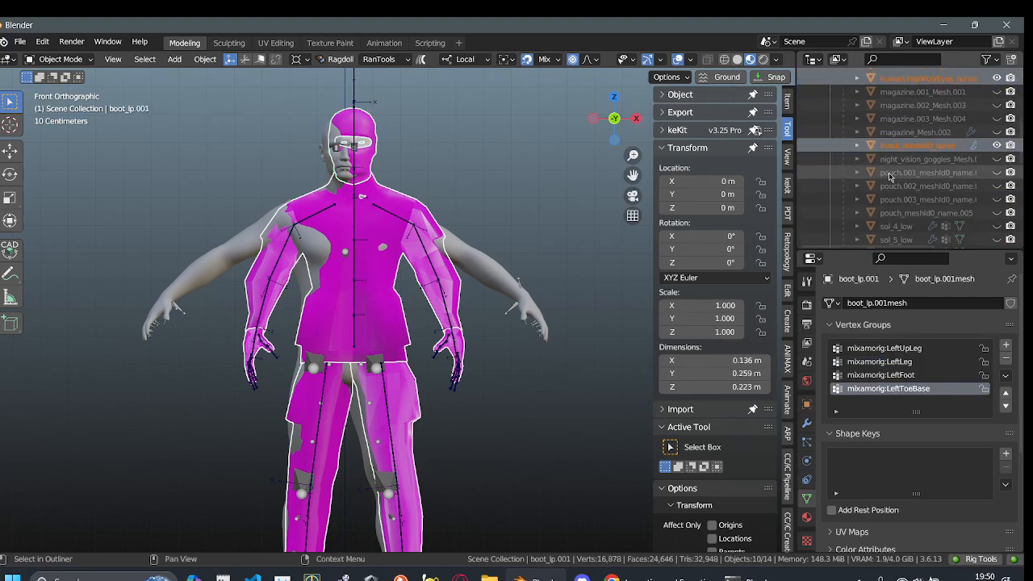
left_click_drag(872, 243, 869, 242)
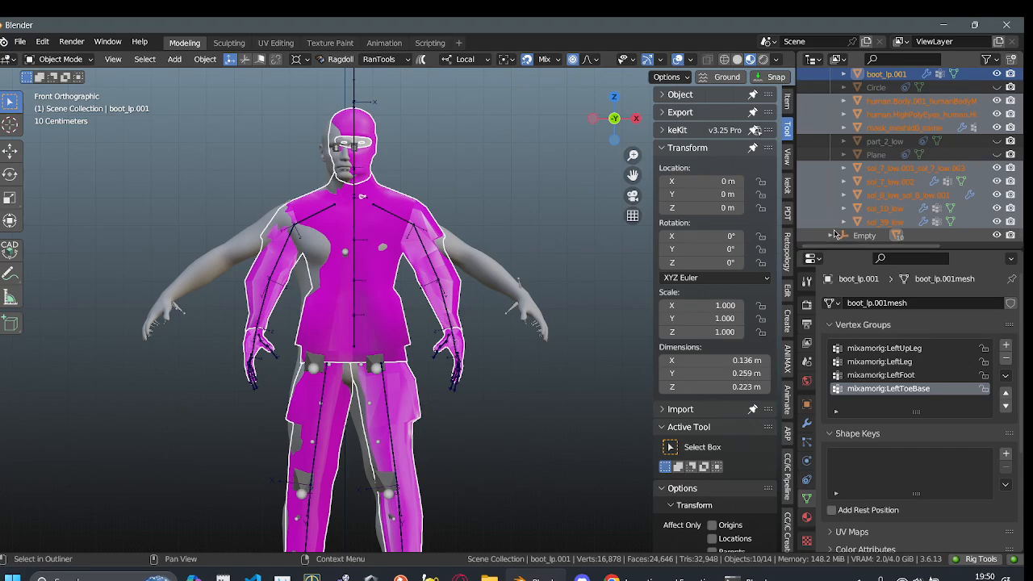
- Select the Empty, set its rotation mode to Quaternion (WXYZ), and set its Y location to -0.01 m
left_click(838, 235)
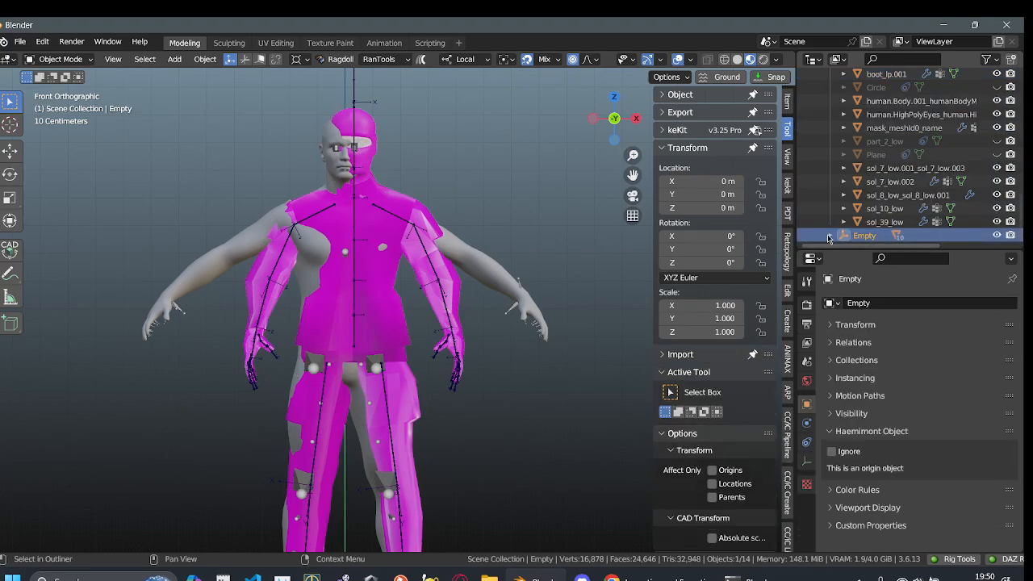
left_click(831, 236)
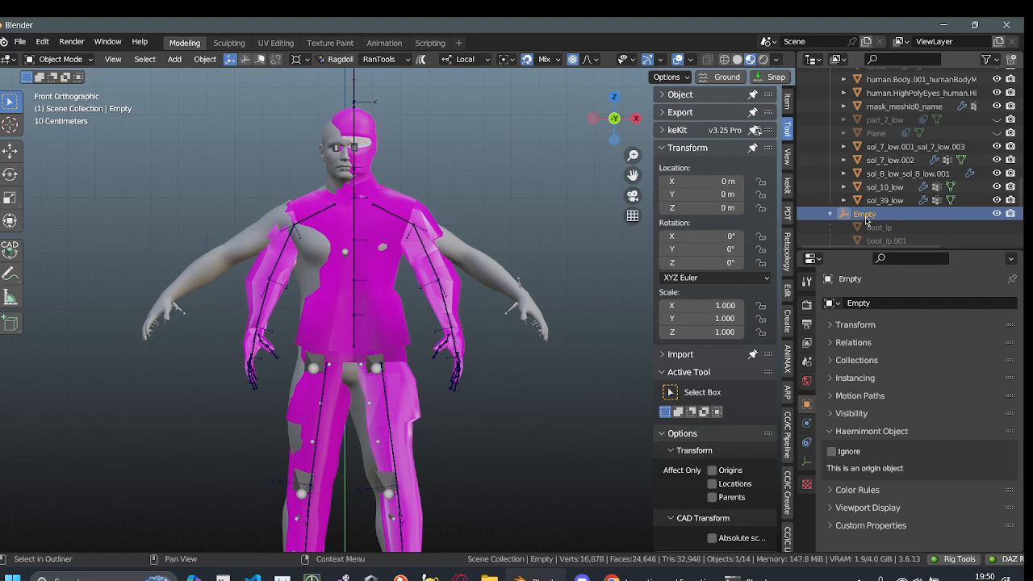
left_click(692, 278)
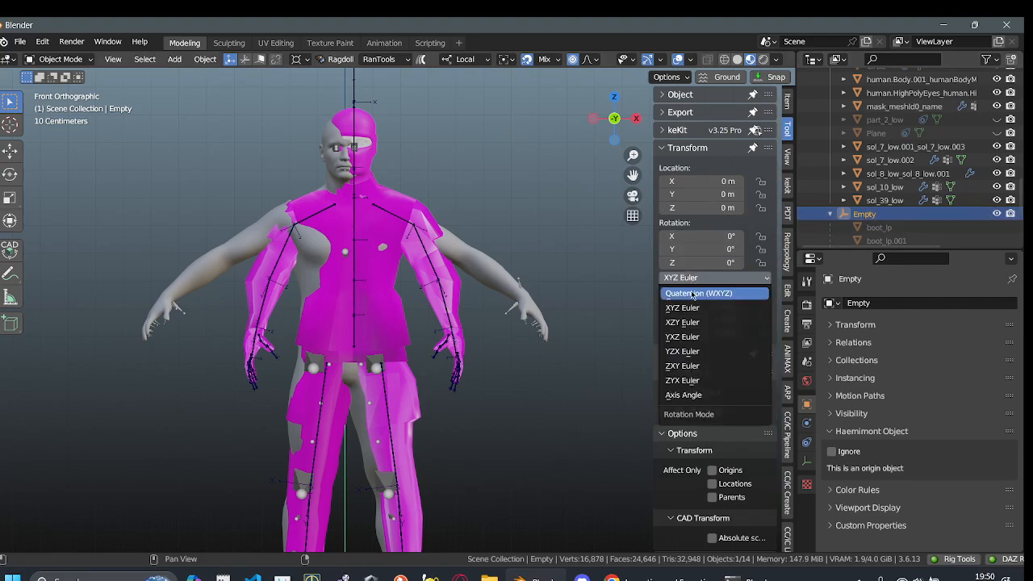
left_click(692, 293)
left_click(661, 195)
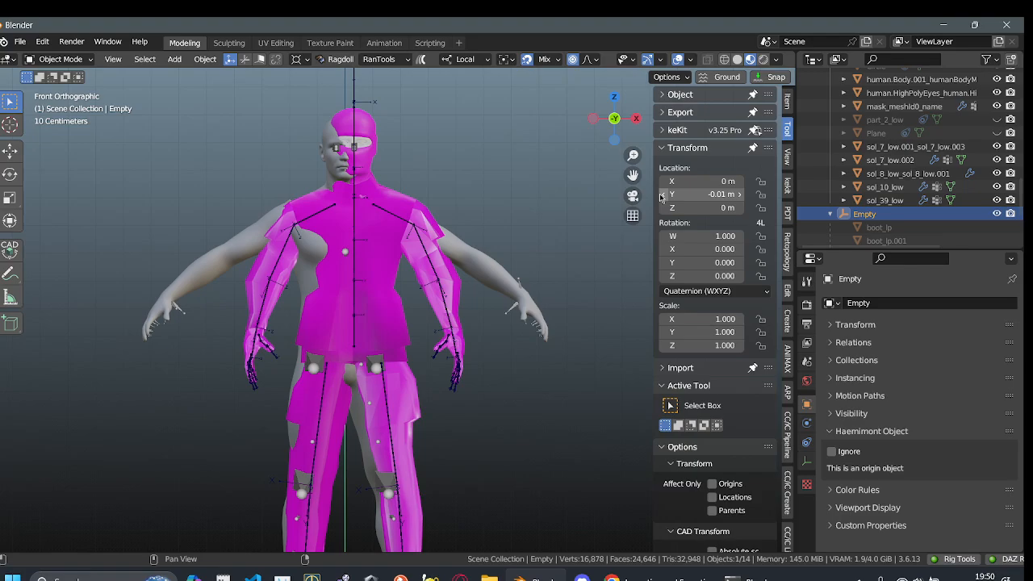
- Select the jacket mesh sol_8_low_sol_8_low.001 and nudge its Y location to -0.01 m
scroll(493, 268, "up", 5)
left_click(487, 272)
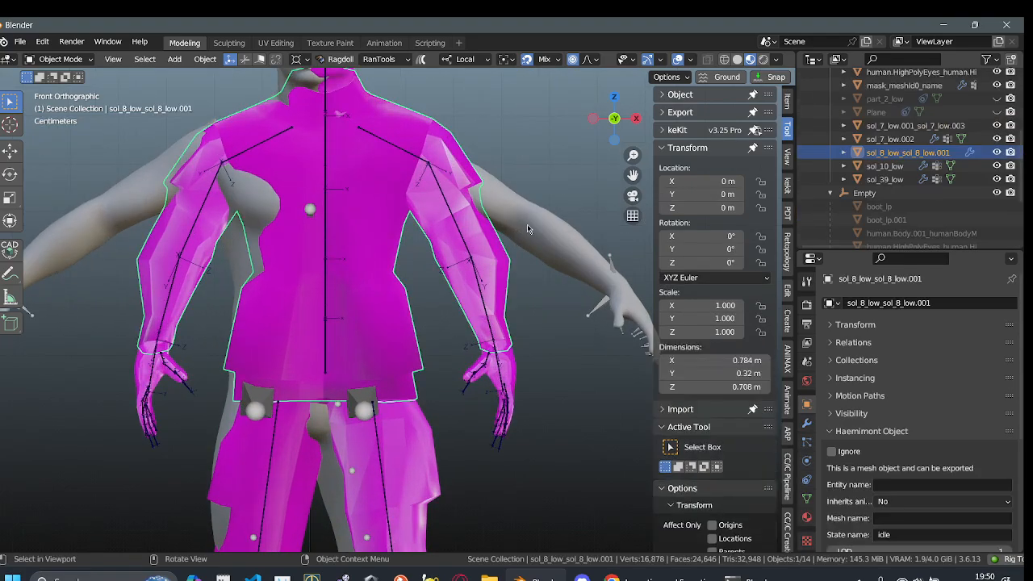
scroll(575, 210, "down", 3)
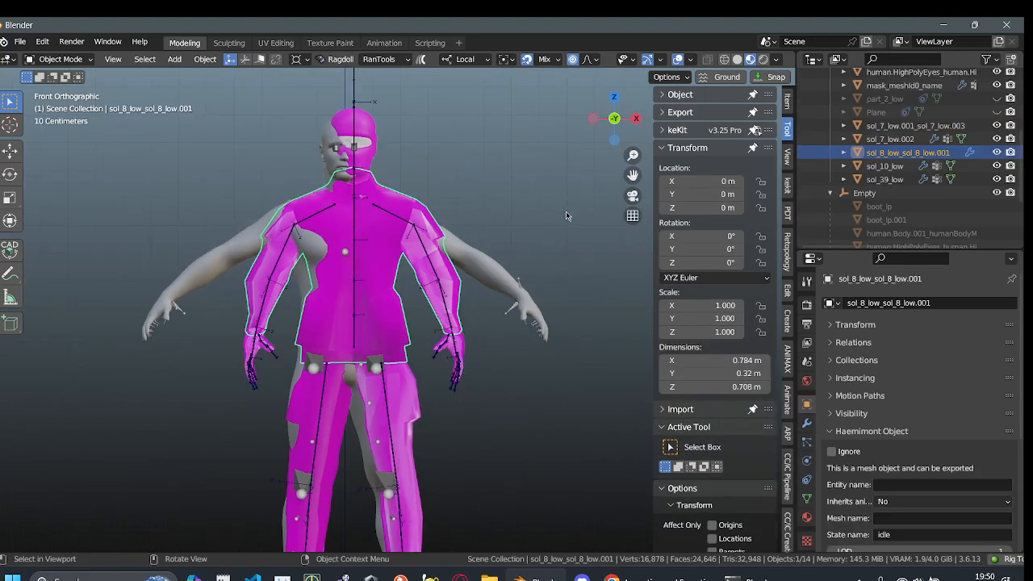
left_click(664, 195)
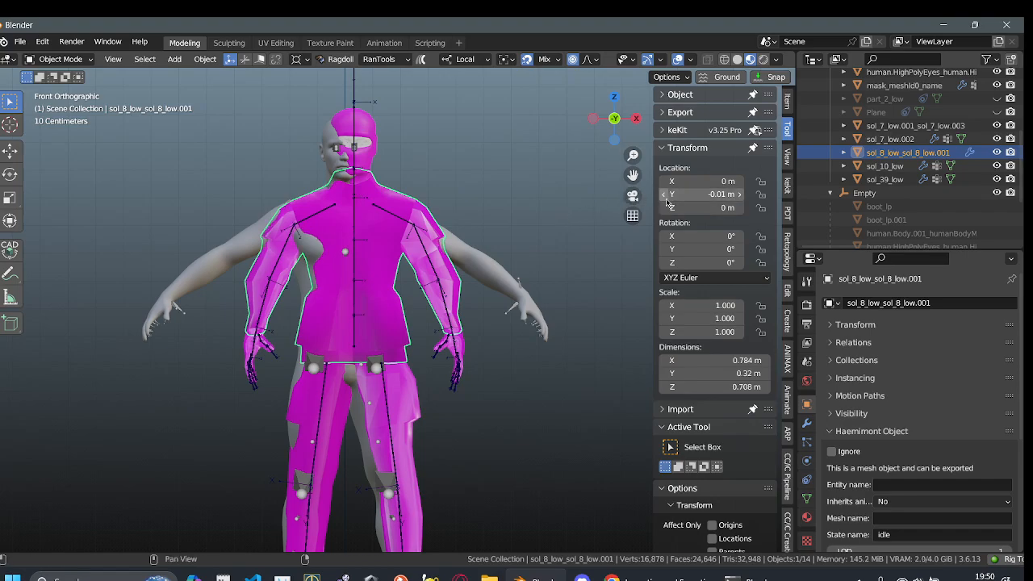
left_click(664, 195)
- Hide the male body M_BaseMesh Skin_BIP and its Bip001.001 armature
middle_click_drag(395, 312, 416, 289)
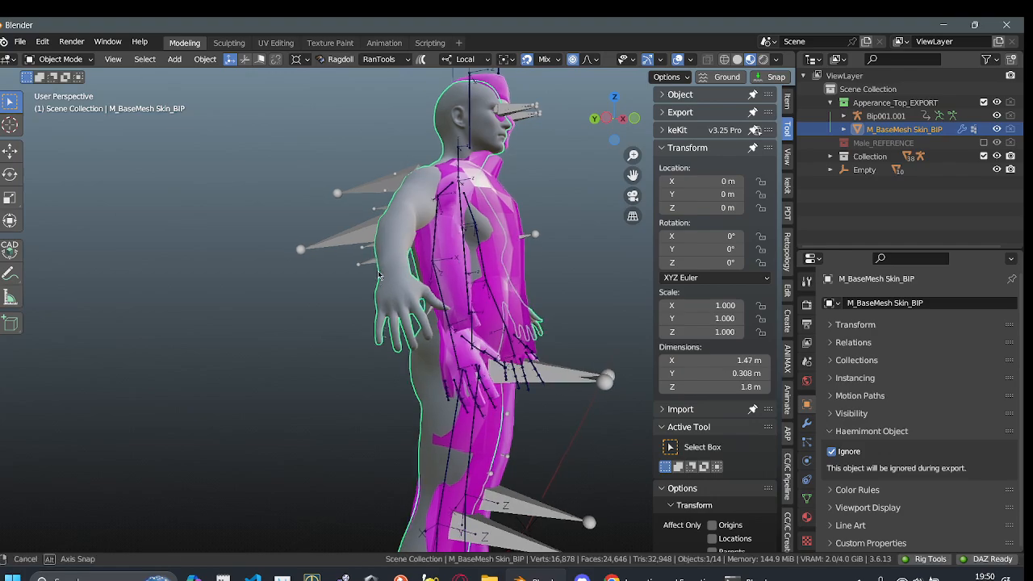
middle_click_drag(452, 323, 276, 324)
left_click(188, 277)
middle_click_drag(188, 277, 173, 317)
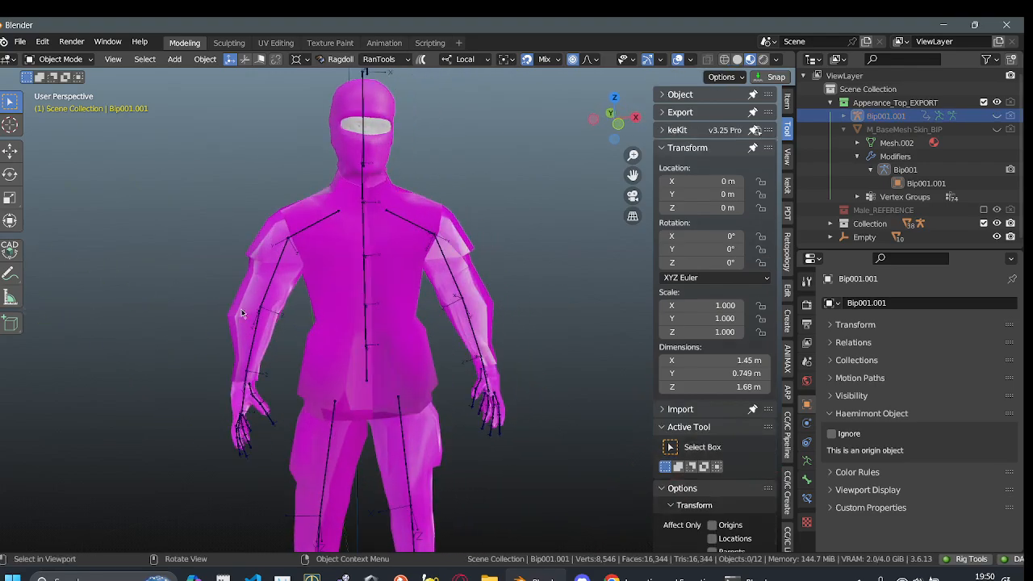
middle_click_drag(466, 246, 507, 249)
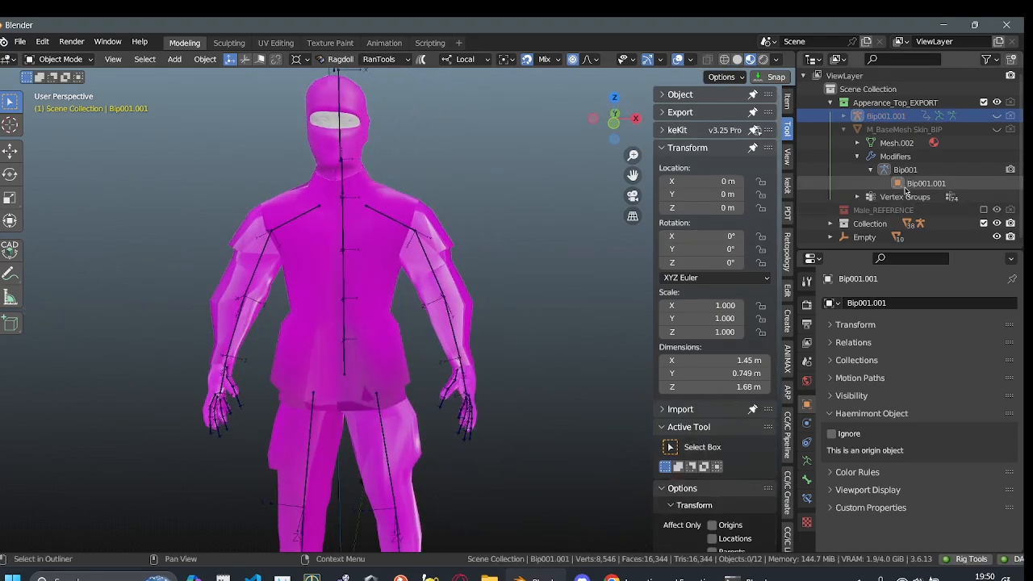
- Test the parented meshes by moving the Empty to Y -0.04 m, and return its Y location to 0 m
scroll(891, 126, "down", 2)
left_click(861, 235)
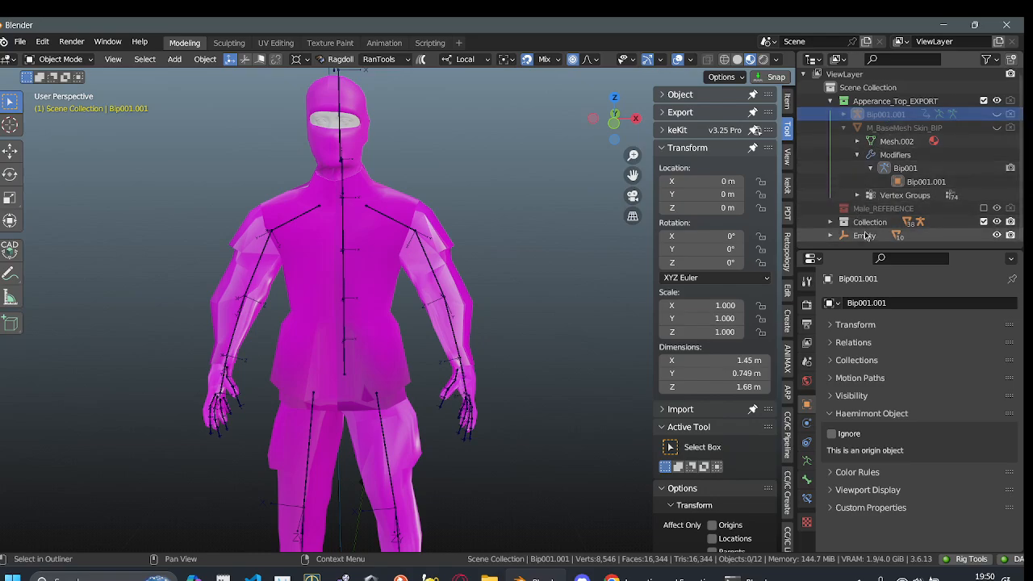
left_click(663, 196)
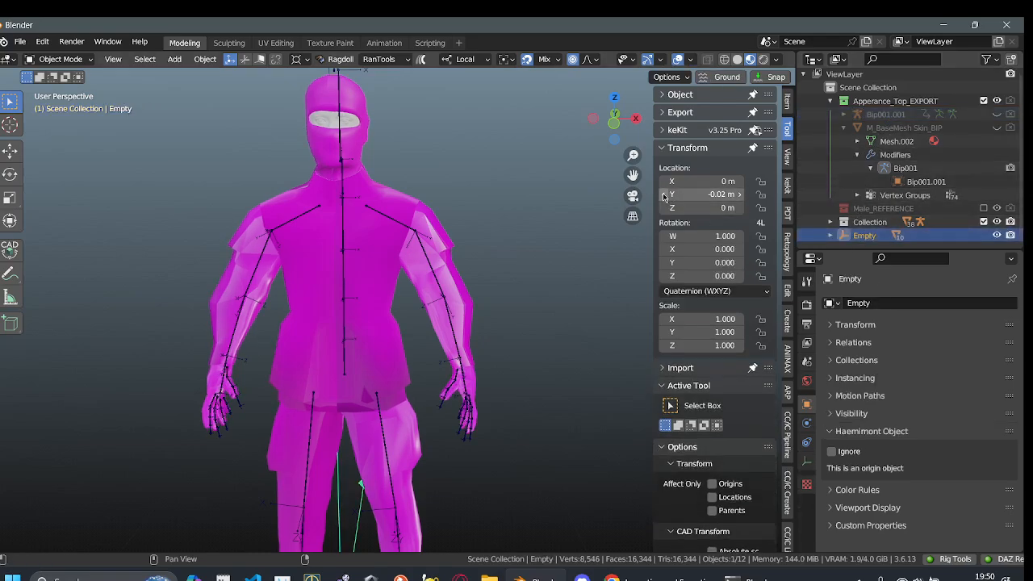
left_click(663, 196)
left_click(663, 197)
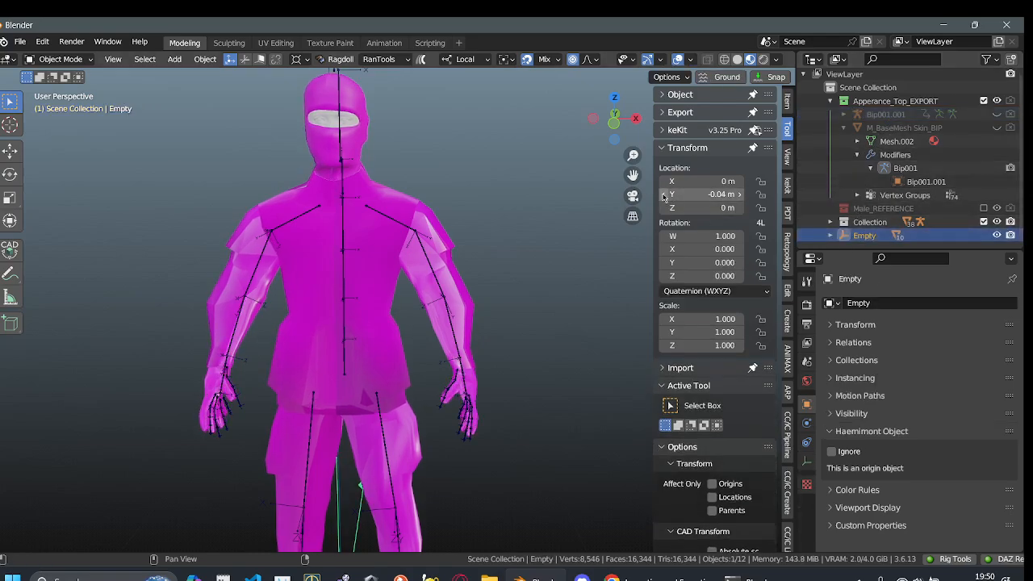
left_click(741, 195)
left_click(740, 196)
left_click(741, 195)
left_click(740, 195)
scroll(470, 282, "down", 3)
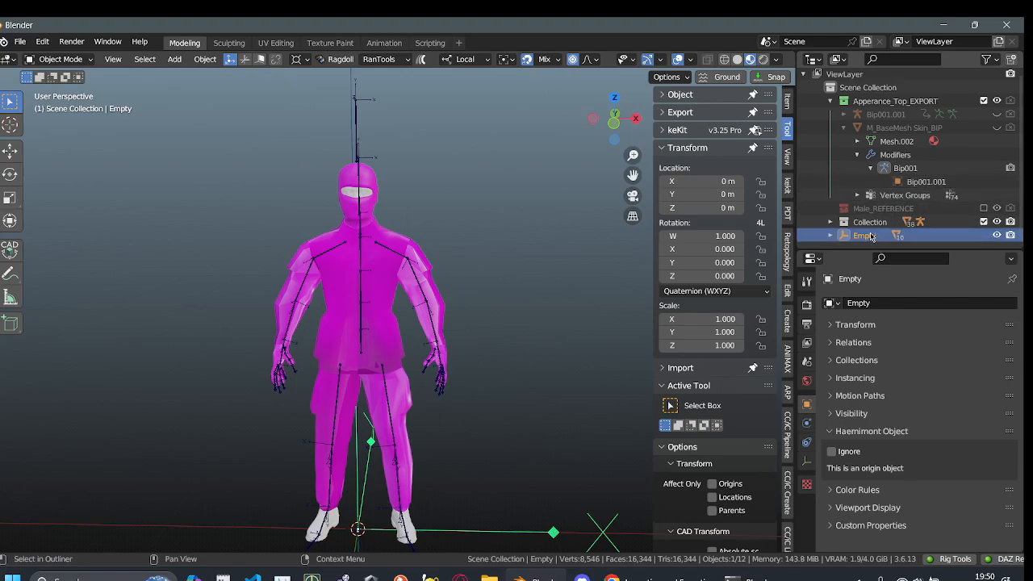
- Expand the Empty's children, shift the Empty in the negative X direction as a test, and return its X location to 0 m
left_click(830, 235)
scroll(832, 234, "down", 2)
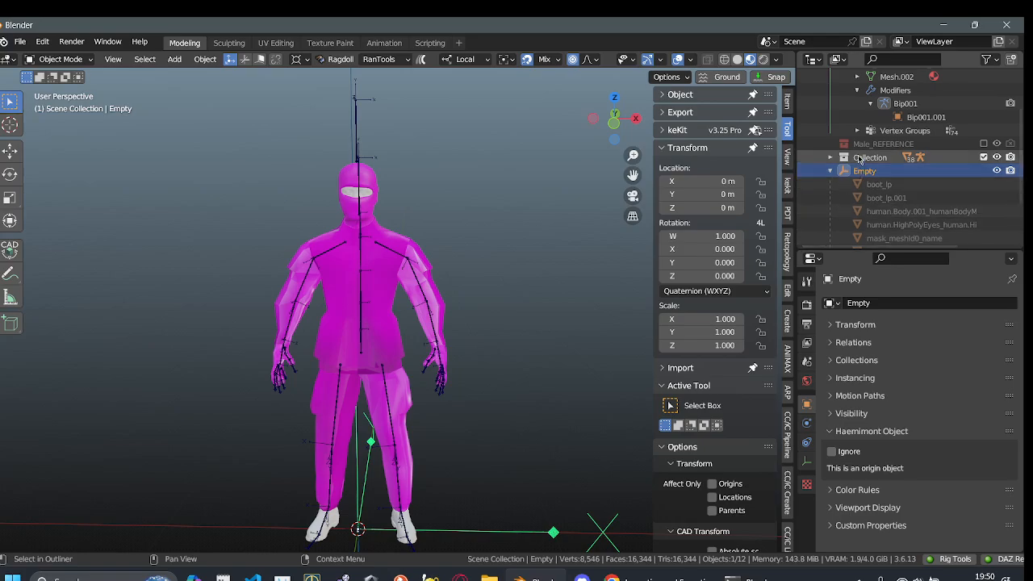
scroll(832, 161, "up", 2)
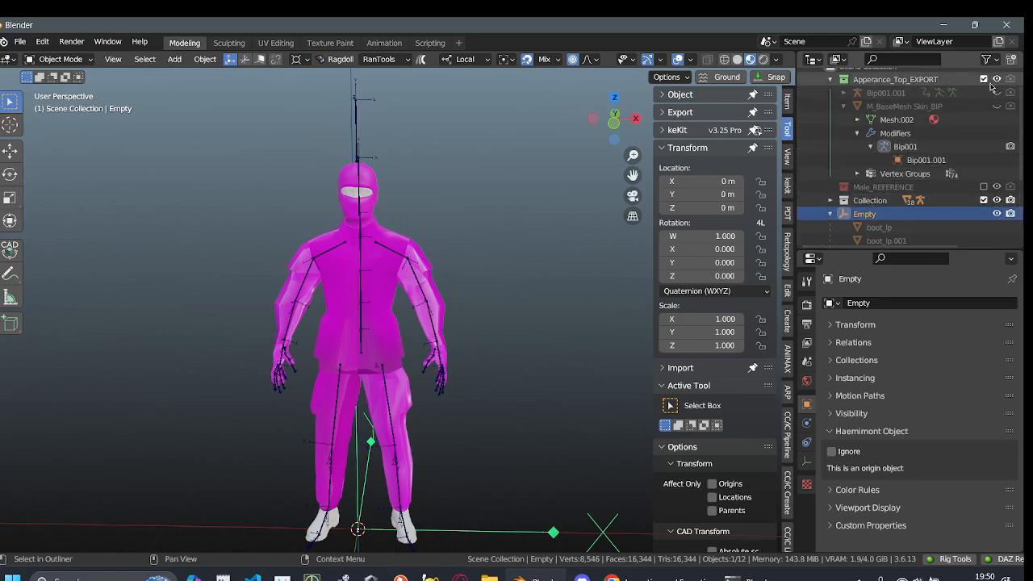
left_click(664, 186)
left_click(664, 185)
left_click(664, 185)
left_click(664, 186)
left_click(740, 185)
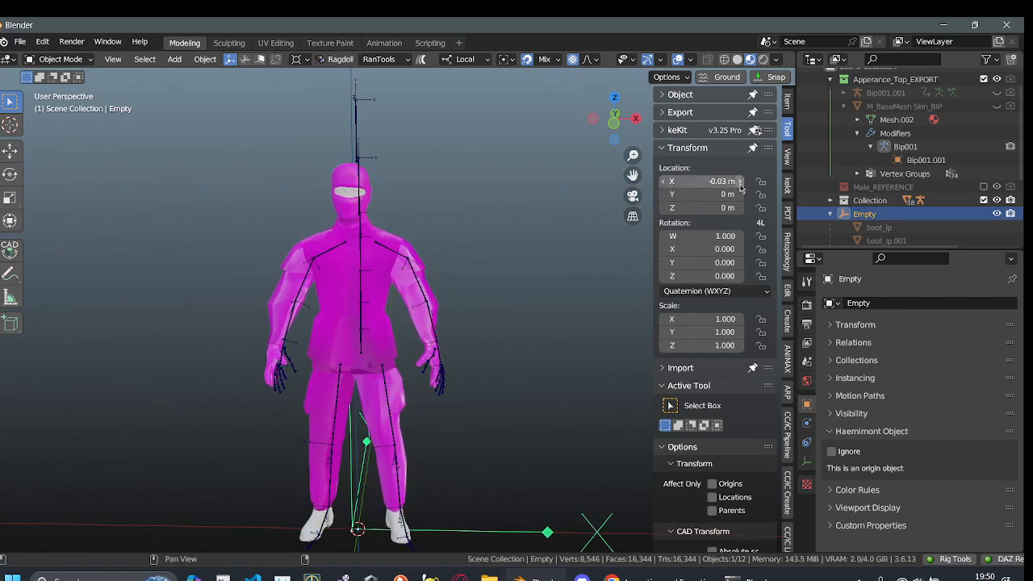
left_click(741, 186)
left_click(741, 187)
left_click(741, 186)
- Return to the front orthographic view and look over the meshes parented to the Empty
scroll(476, 351, "up", 2)
middle_click_drag(473, 355, 479, 343)
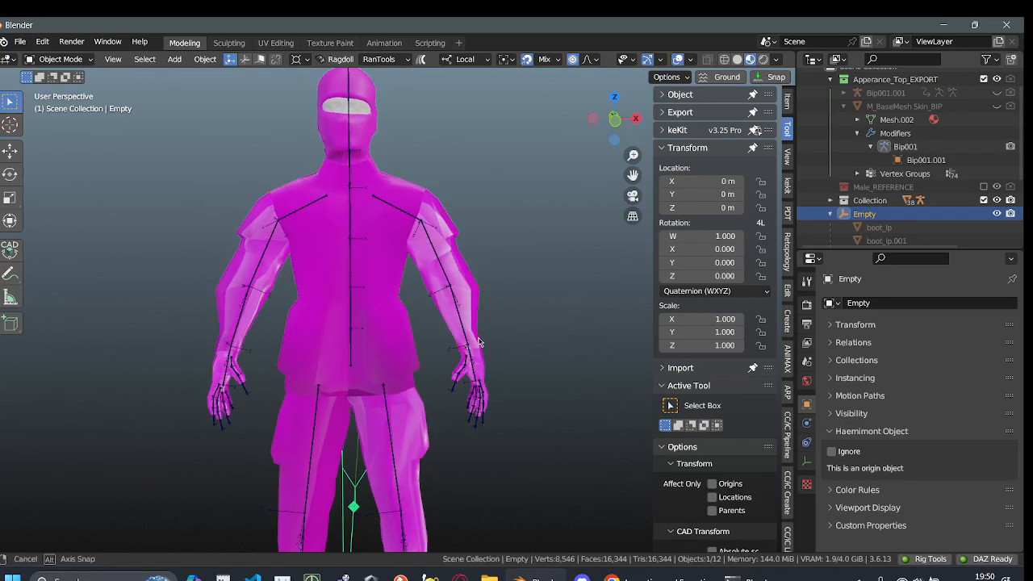
left_click(611, 127)
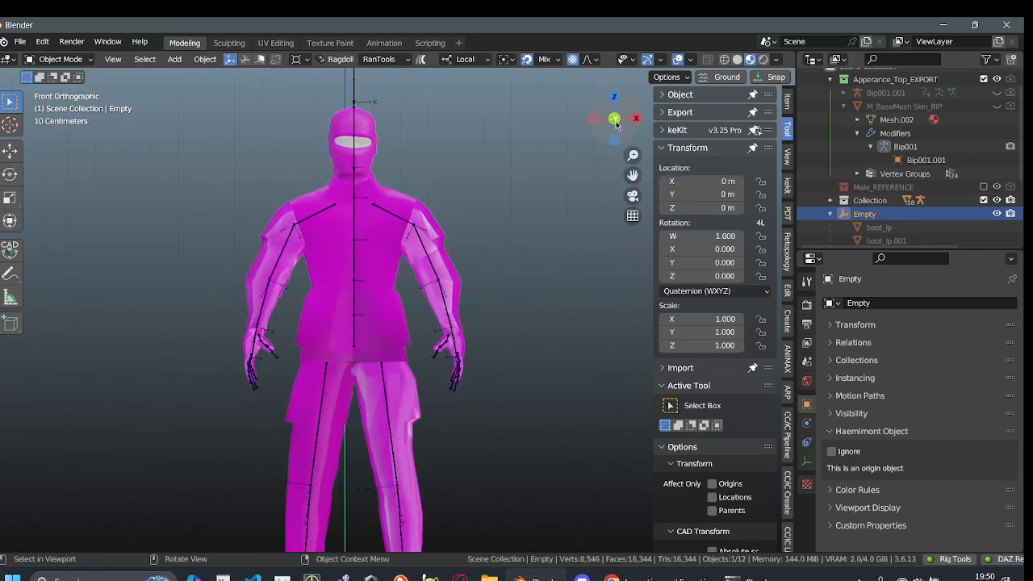
scroll(916, 205, "down", 4)
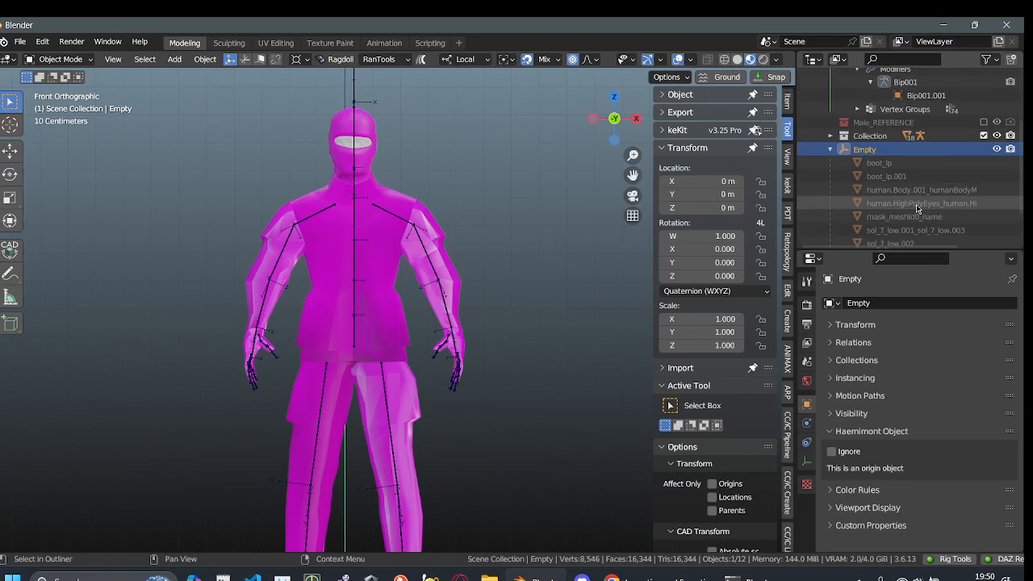
- Select the jacket mesh sol_8_low_sol_8_low.001 and set its Y location to 0 m
left_click(423, 214)
left_click(724, 194)
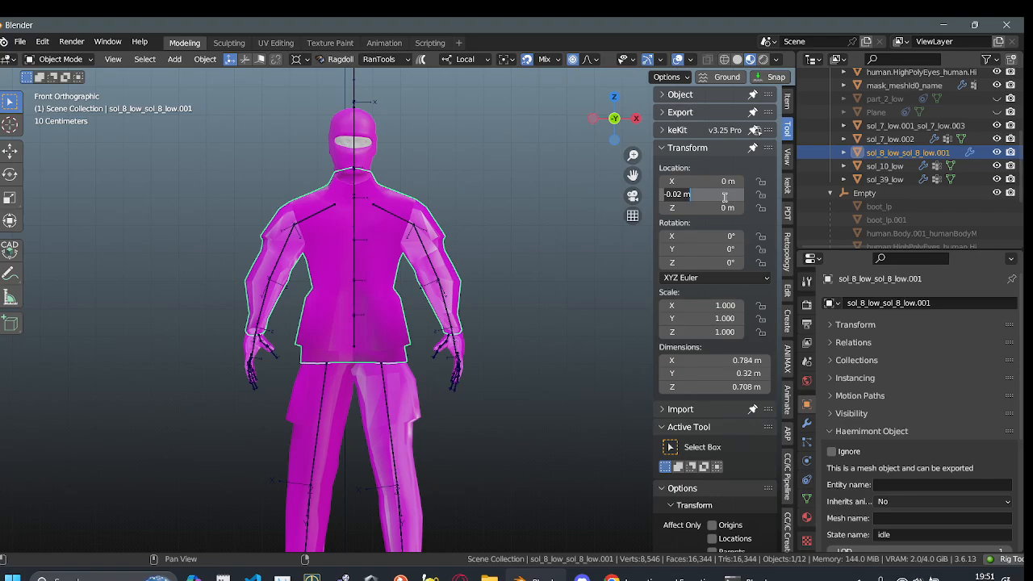
type("0")
key("Return")
left_click(508, 216)
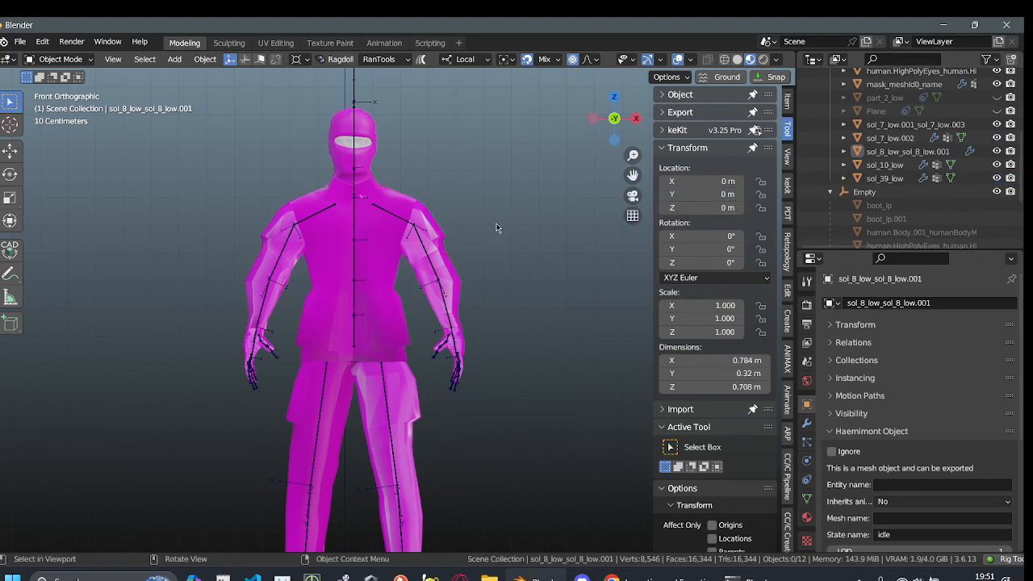
- Expand the Apperance_Top_EXPORT collection and unhide the male body M_BaseMesh Skin_BIP
scroll(498, 229, "down", 3)
key("a")
left_click(505, 203)
scroll(506, 205, "up", 3)
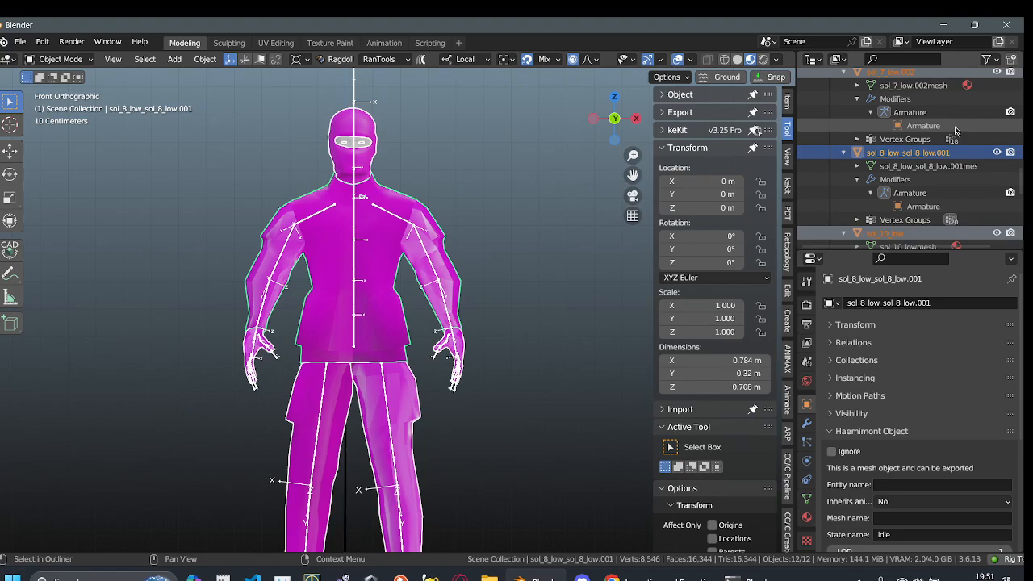
scroll(1018, 145, "up", 10)
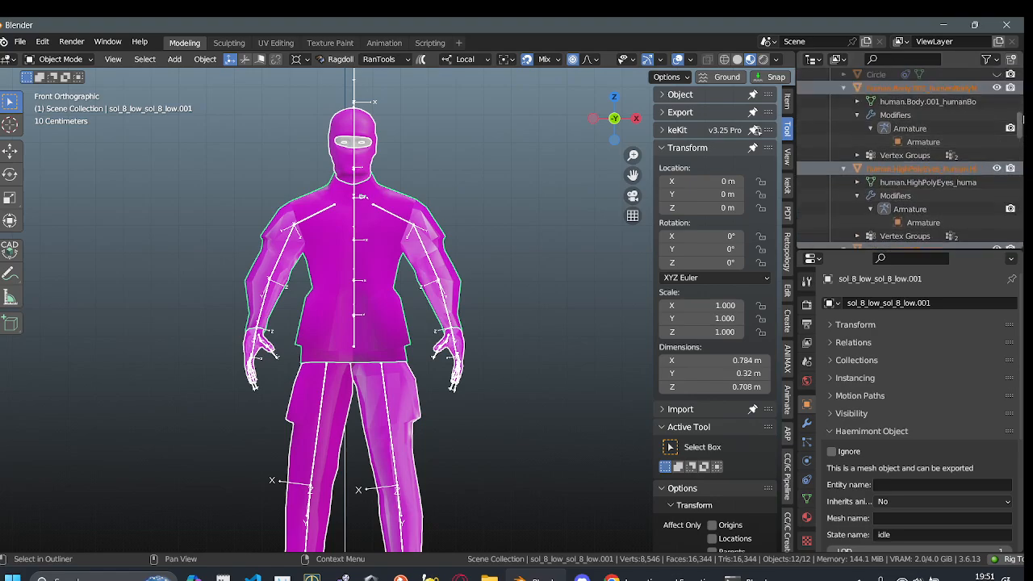
scroll(1021, 129, "up", 5)
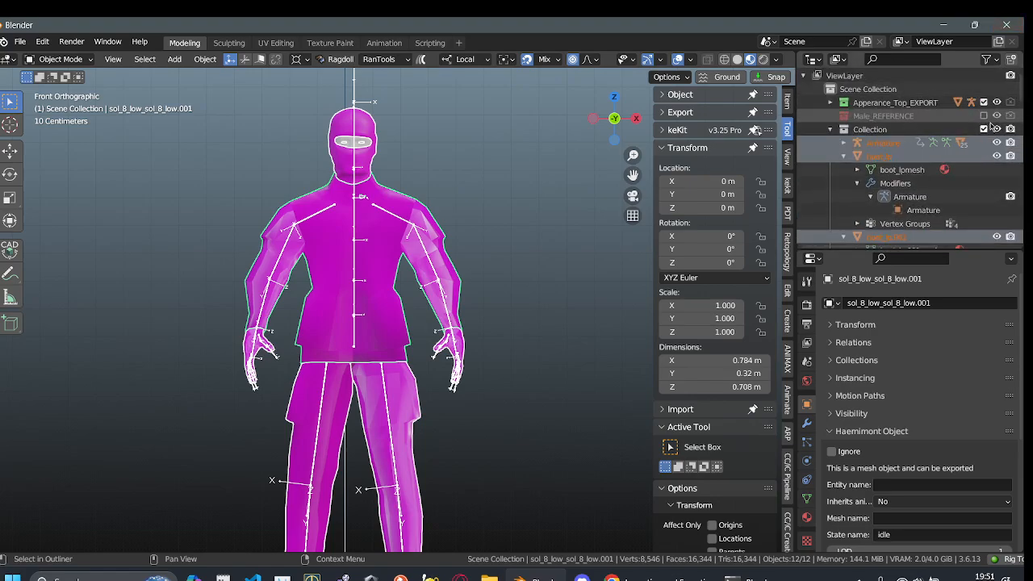
left_click(830, 103)
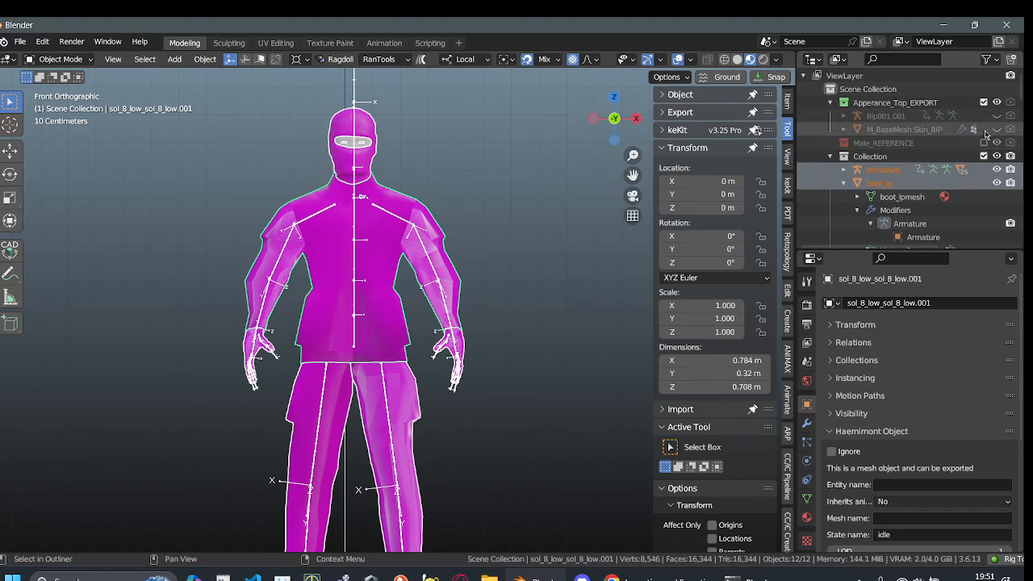
left_click(996, 129)
scroll(393, 309, "down", 2)
left_click(530, 196)
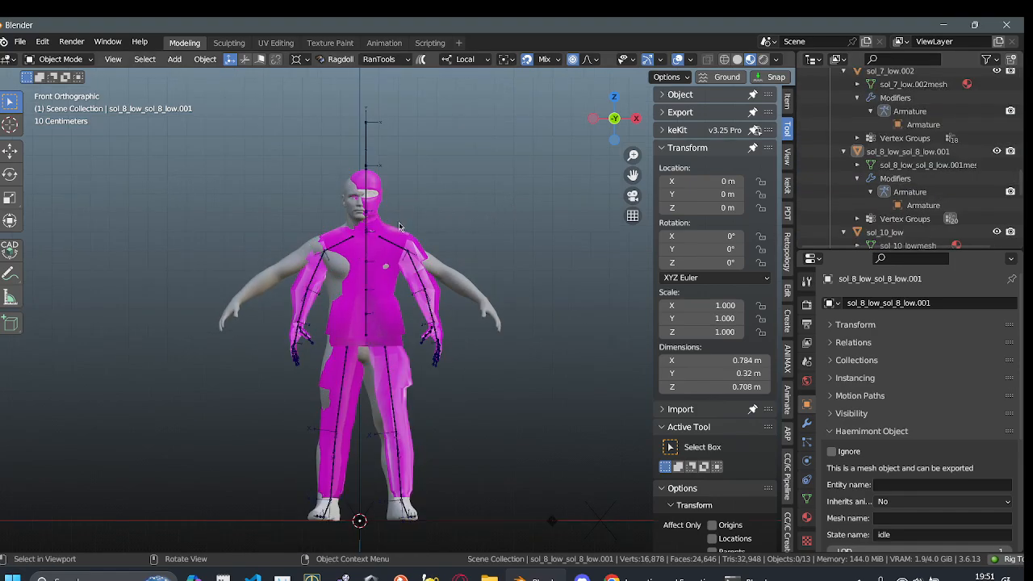
- Select the Empty and shift its X location to -0.03 m to align the meshes with the male body
scroll(1021, 205, "down", 5)
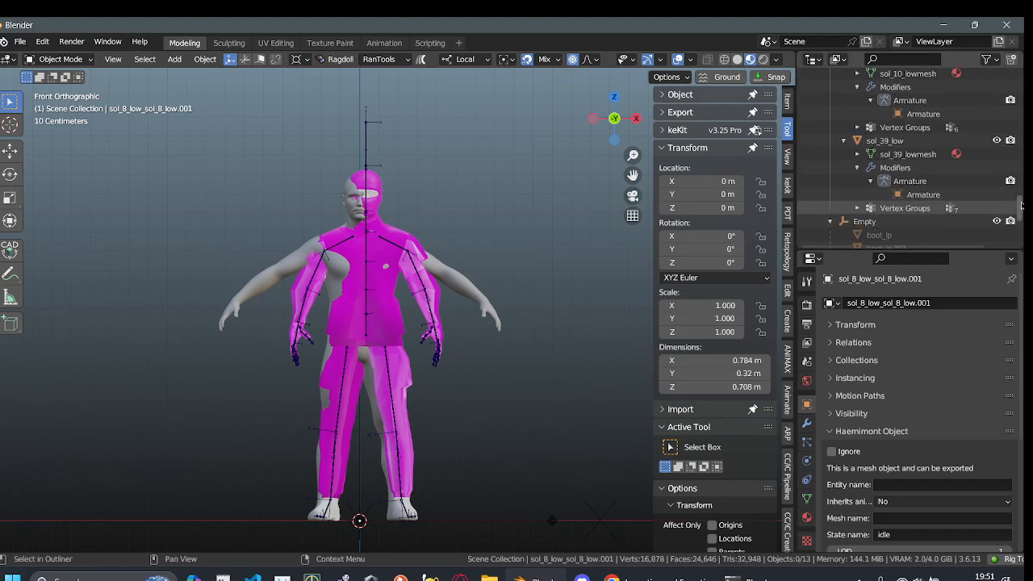
scroll(1020, 206, "down", 3)
left_click(864, 101)
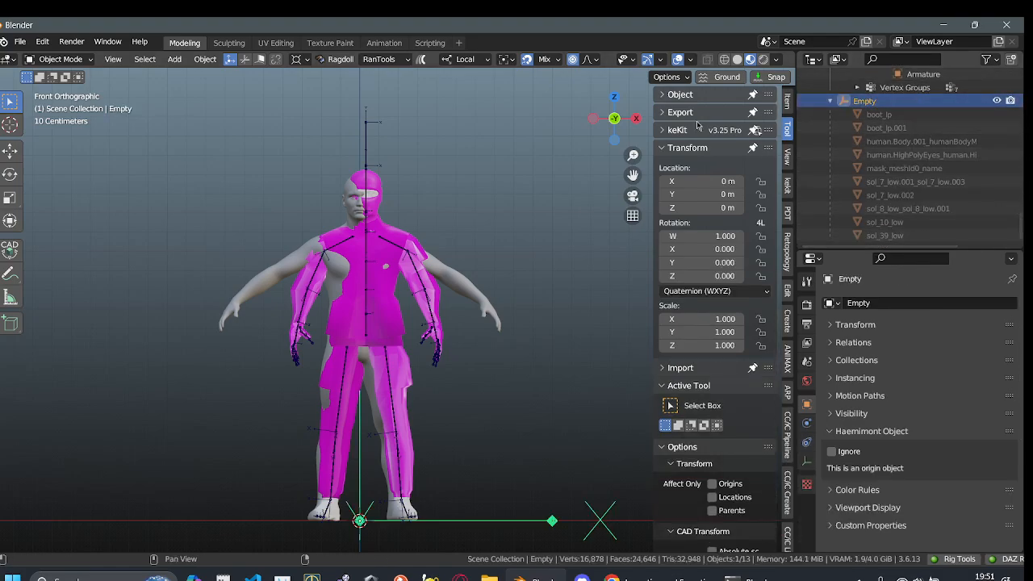
left_click(664, 181)
left_click(664, 180)
left_click(664, 181)
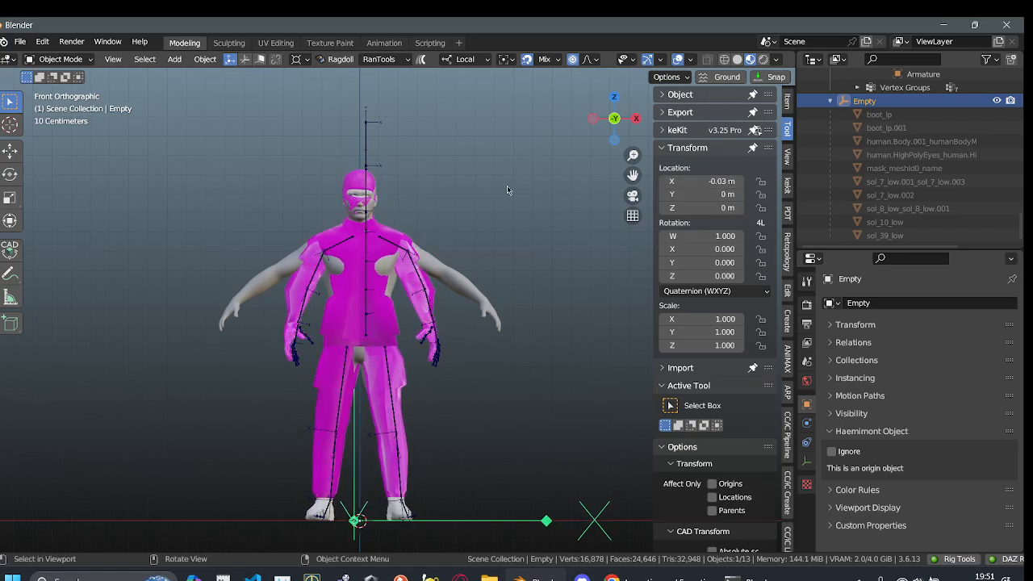
- Inspect the head alignment up close and set the Empty's X location to -0.025 m
scroll(384, 191, "up", 3)
scroll(412, 268, "up", 5)
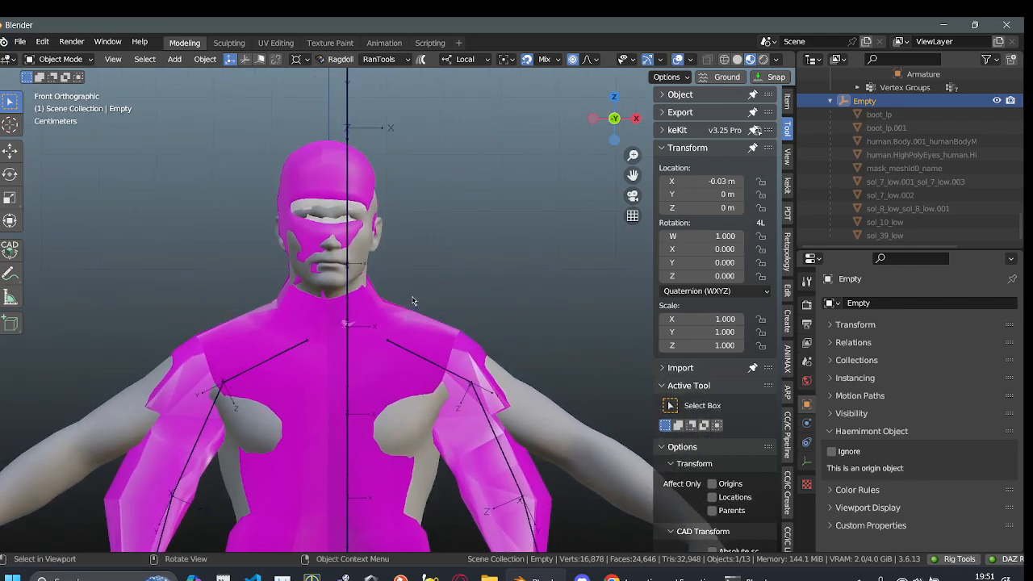
left_click(708, 182)
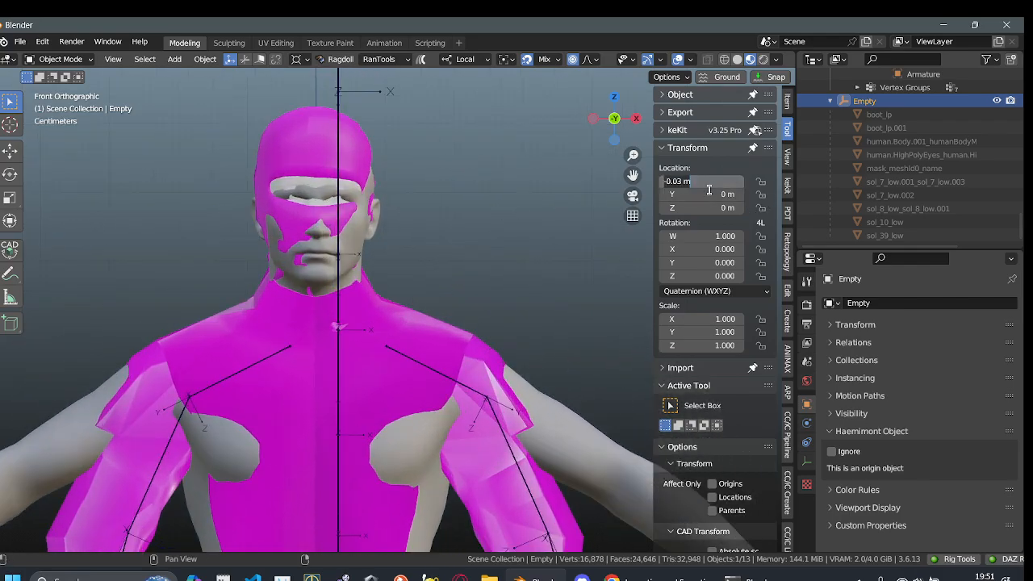
left_click(682, 182)
key("Return")
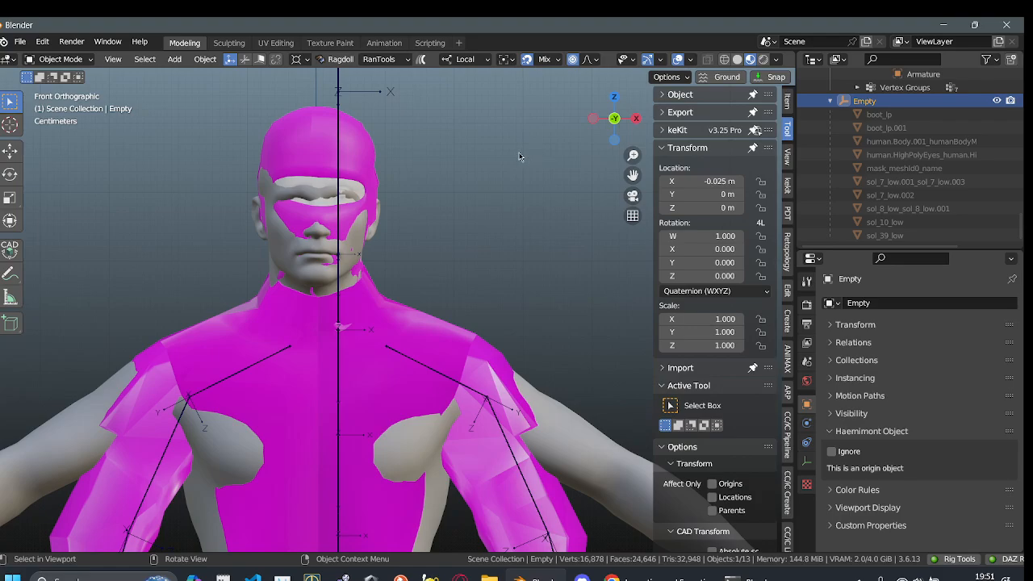
- Fine-tune the Empty's X location to -0.026 m, and refine it to -0.027 m
scroll(504, 194, "down", 2)
scroll(497, 192, "up", 1)
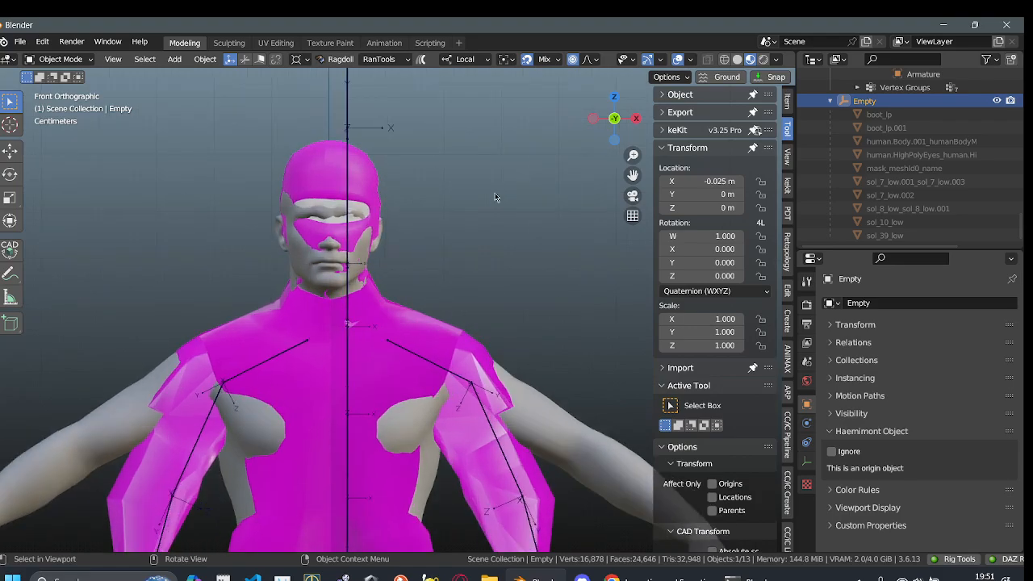
left_click(708, 184)
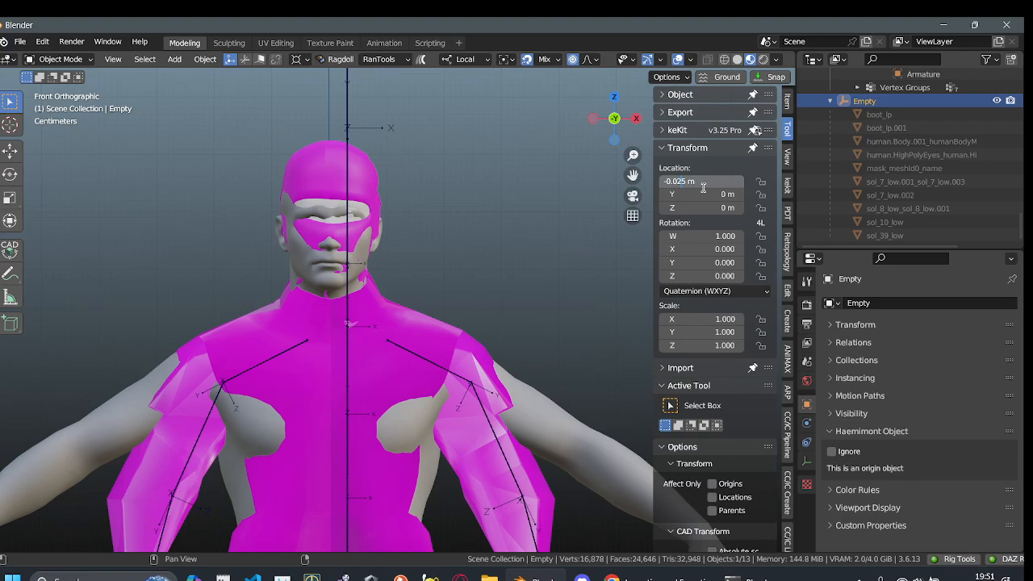
key("Return")
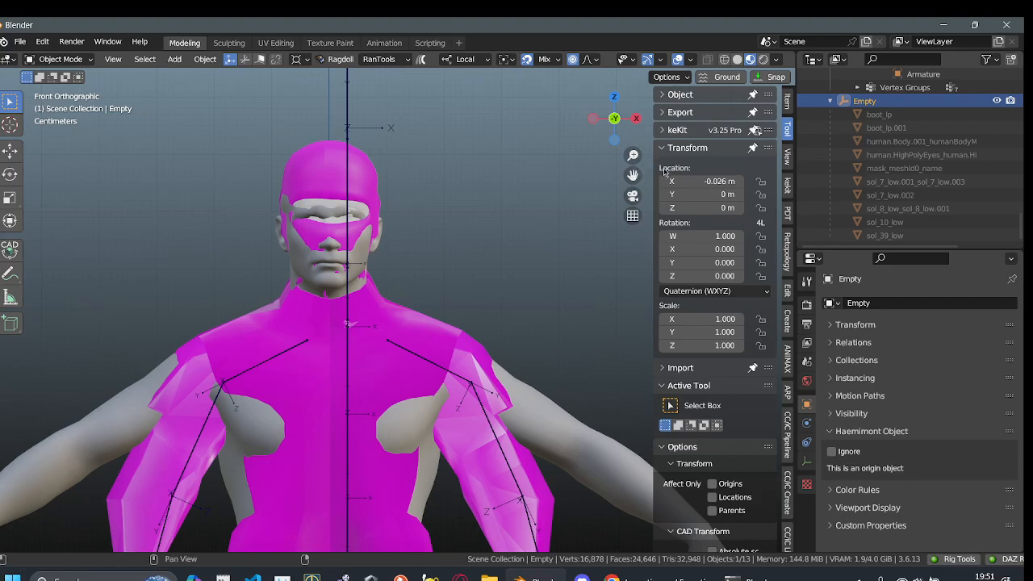
left_click(699, 184)
left_click(680, 181)
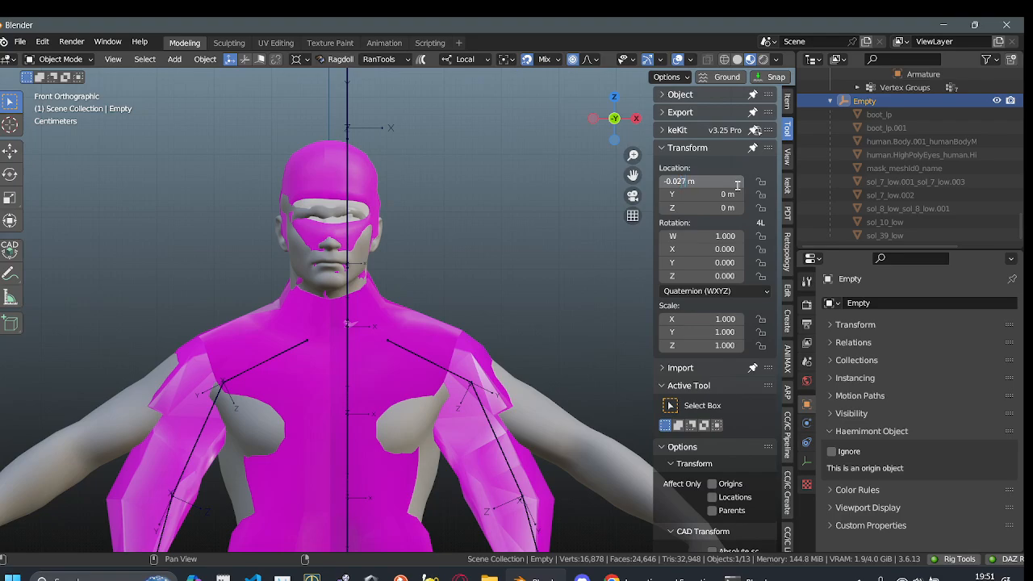
key("Return")
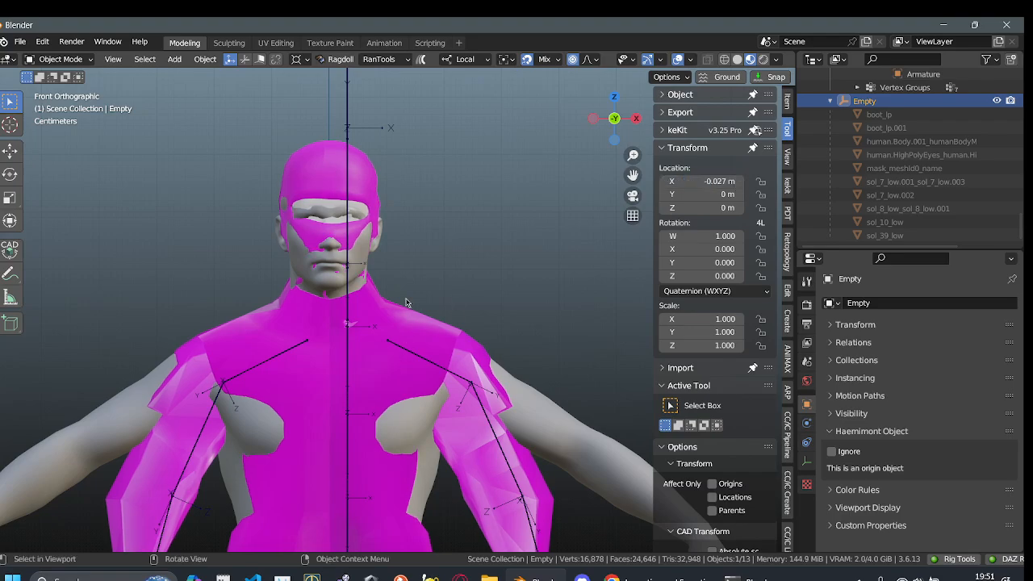
- Select all visible objects and apply their transforms
scroll(430, 269, "down", 2)
scroll(524, 251, "down", 5, "shift")
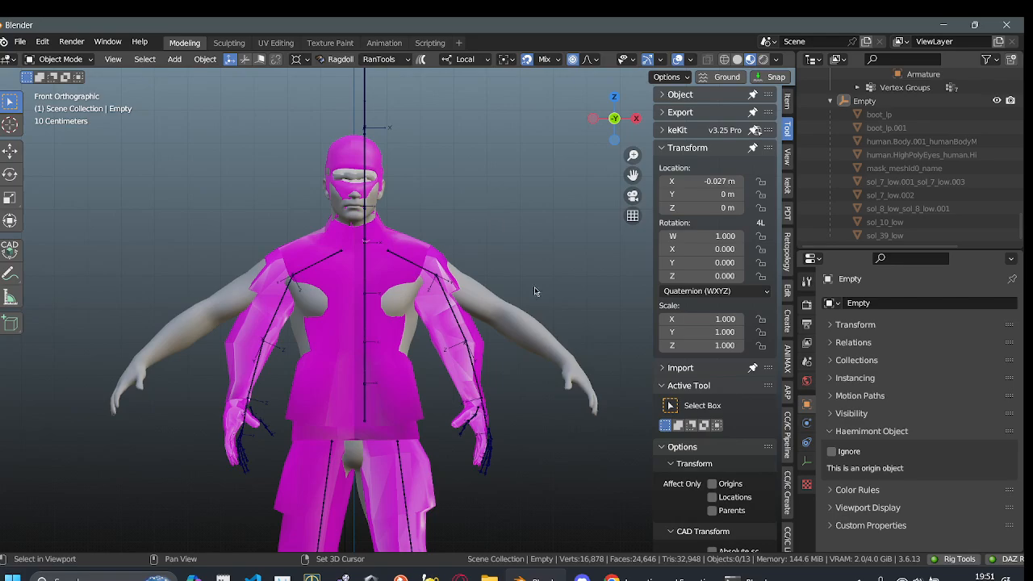
scroll(524, 251, "down", 3)
key("a")
left_click(561, 300)
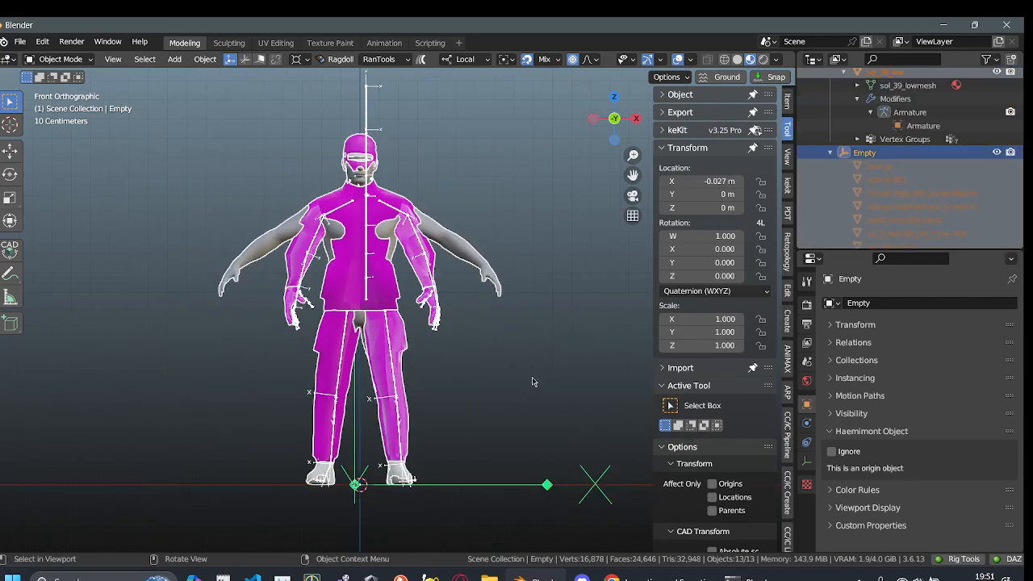
key("ctrl+a")
left_click(657, 393)
scroll(512, 388, "up", 3)
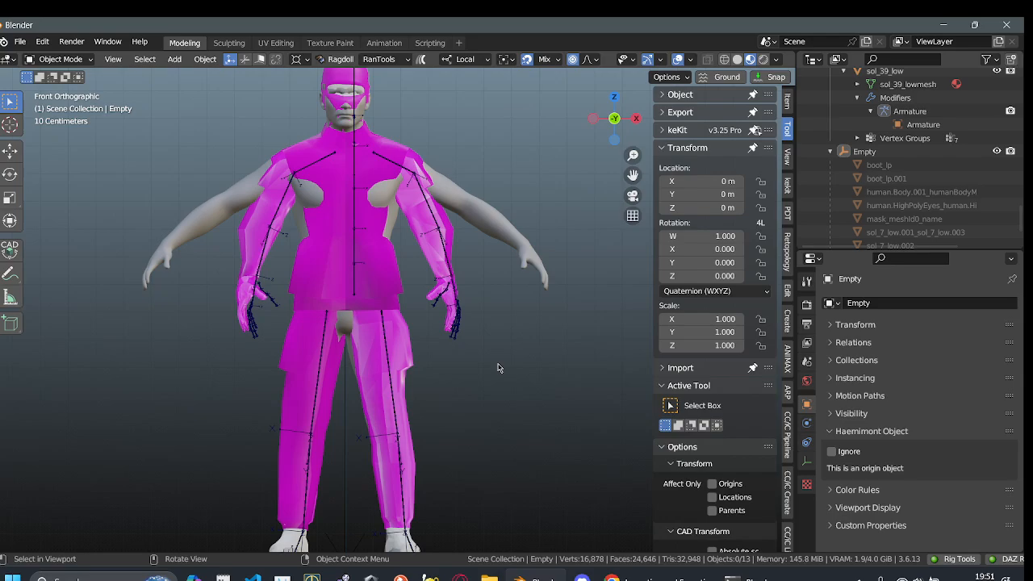
- Switch to the right orthographic view, frame the lower legs and feet, and select the Empty
left_click(636, 120)
middle_click_drag(478, 222, 473, 159, "shift")
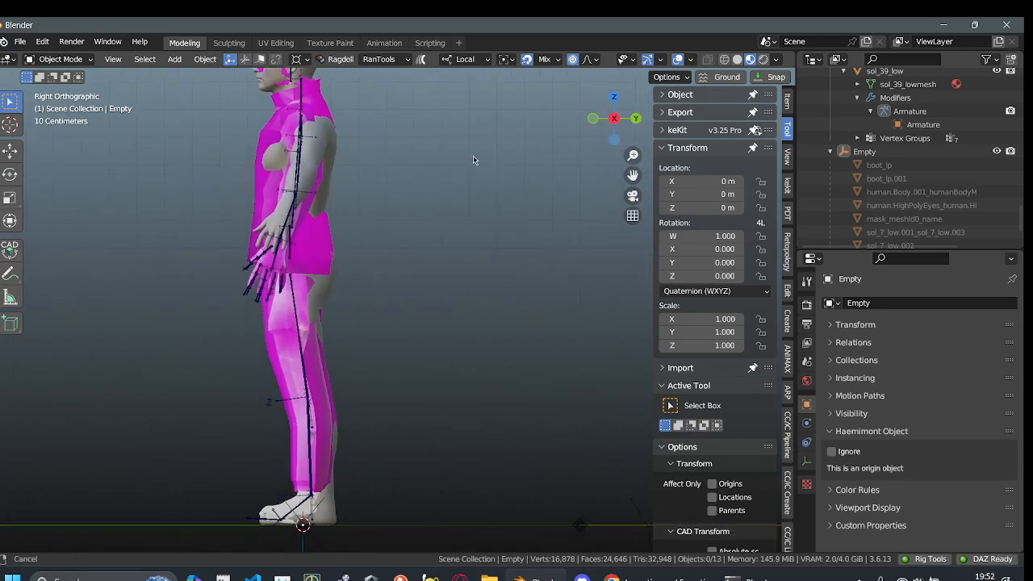
scroll(420, 288, "up", 2)
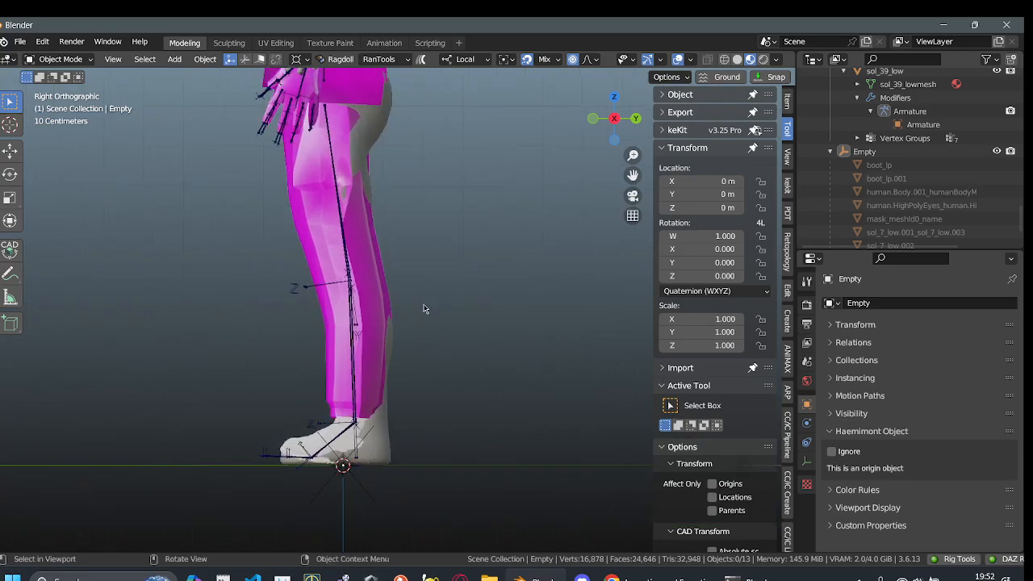
scroll(410, 355, "up", 1)
middle_click_drag(410, 386, 423, 280, "shift")
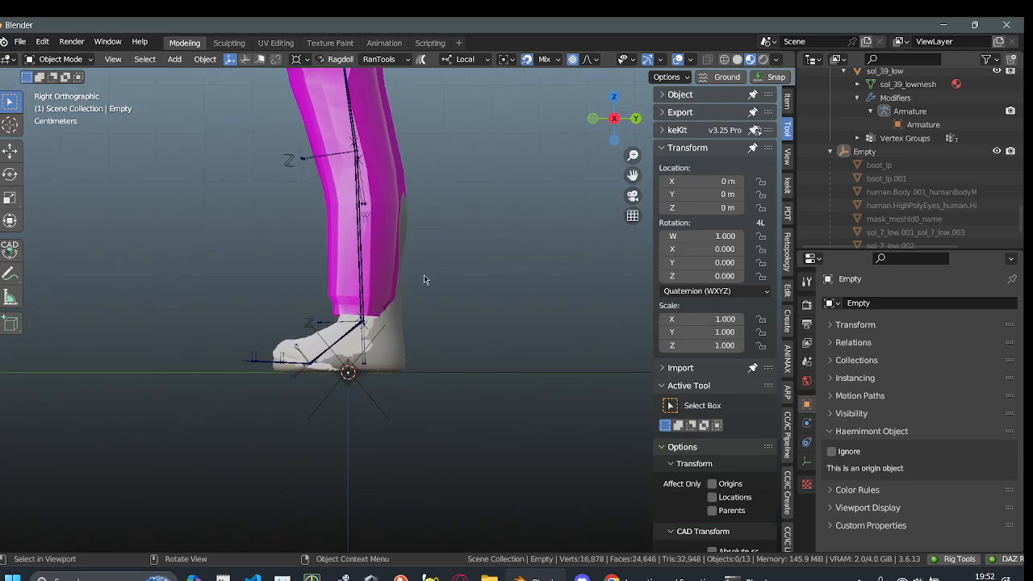
scroll(430, 298, "up", 3)
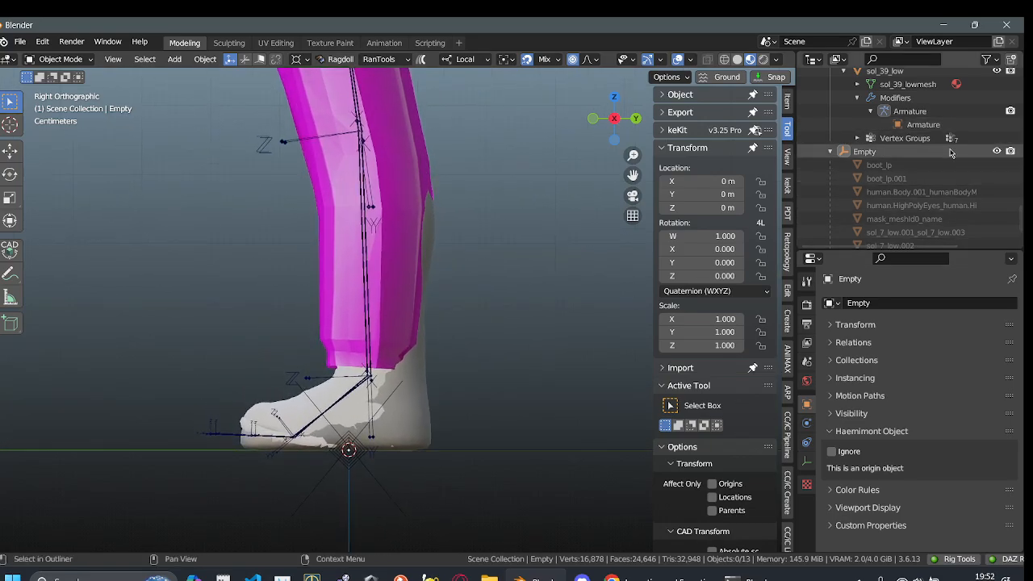
left_click(890, 150)
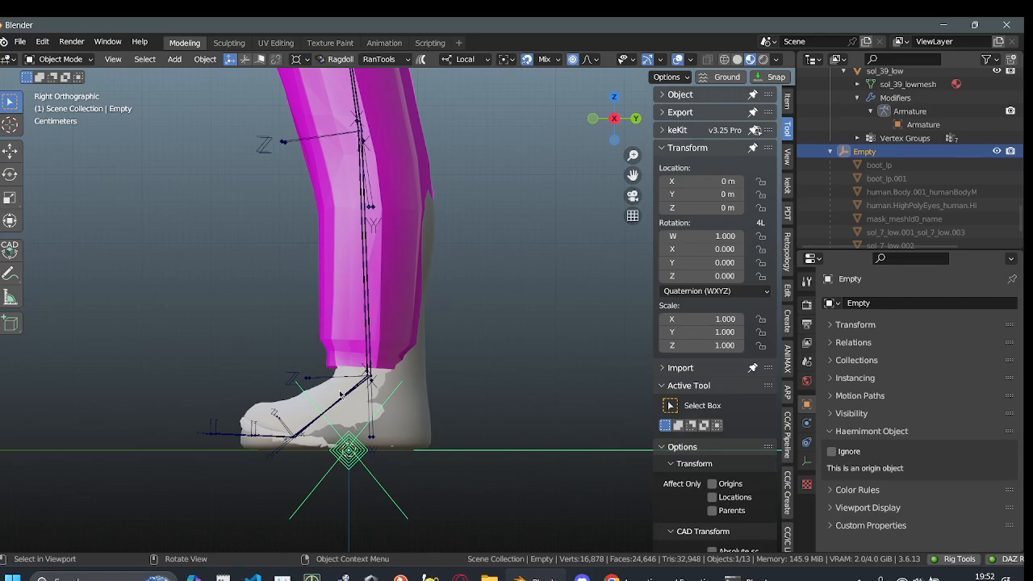
scroll(384, 348, "down", 1)
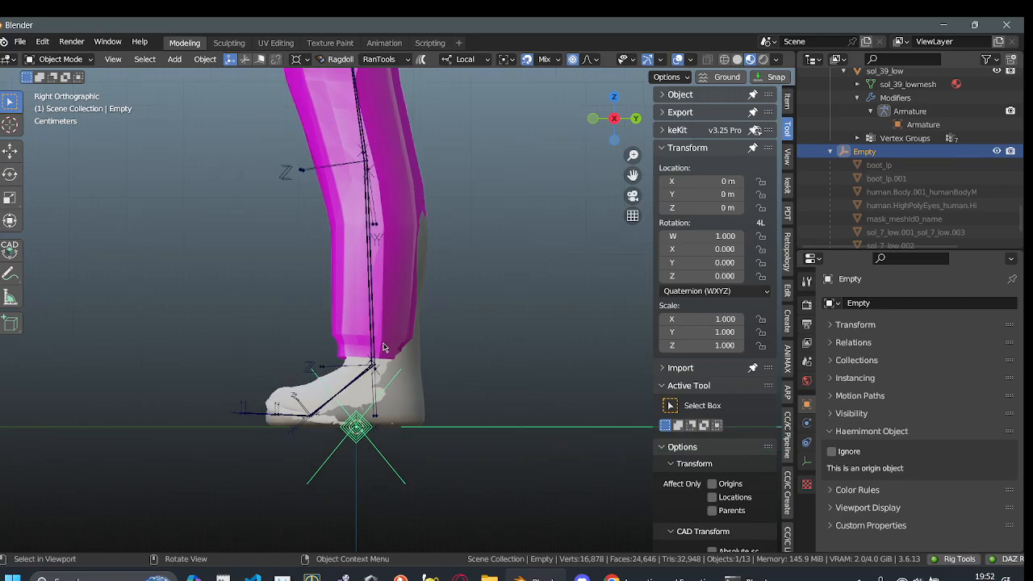
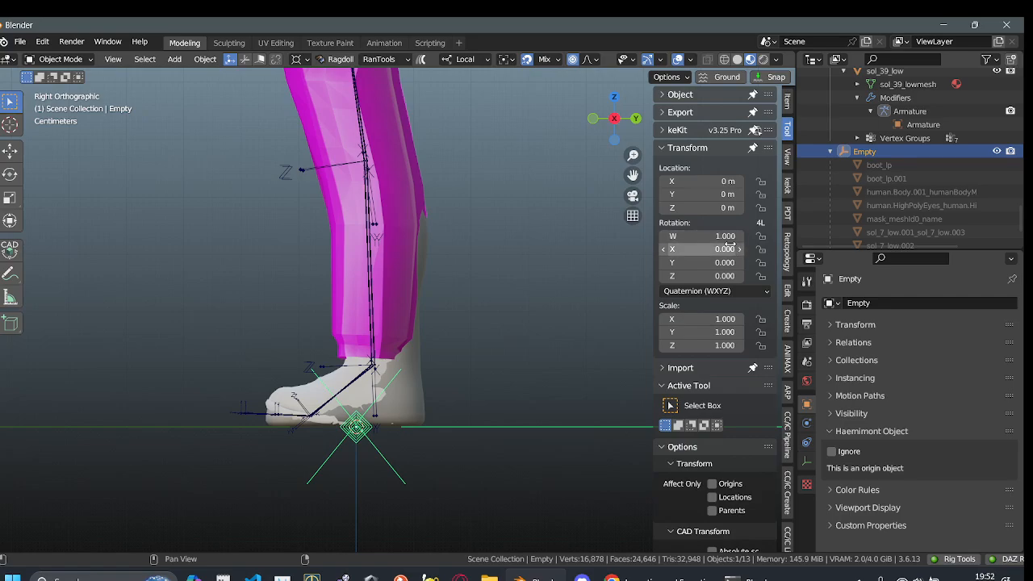
- Test rotating the Empty by 0.1 on X, Y and Z one at a time, returning each value to 0
left_click(733, 248)
type("0.1")
key("Return")
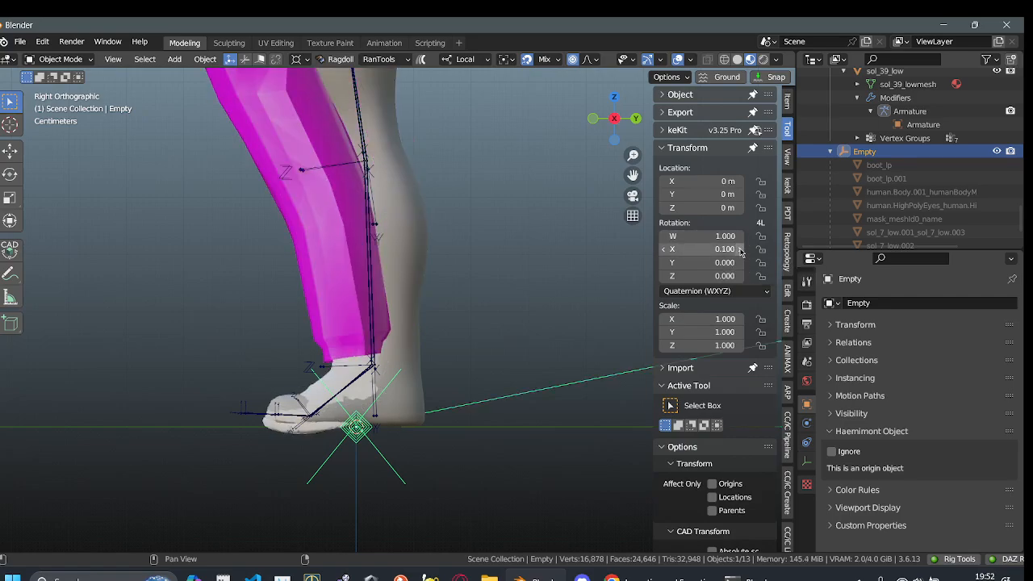
left_click(663, 249)
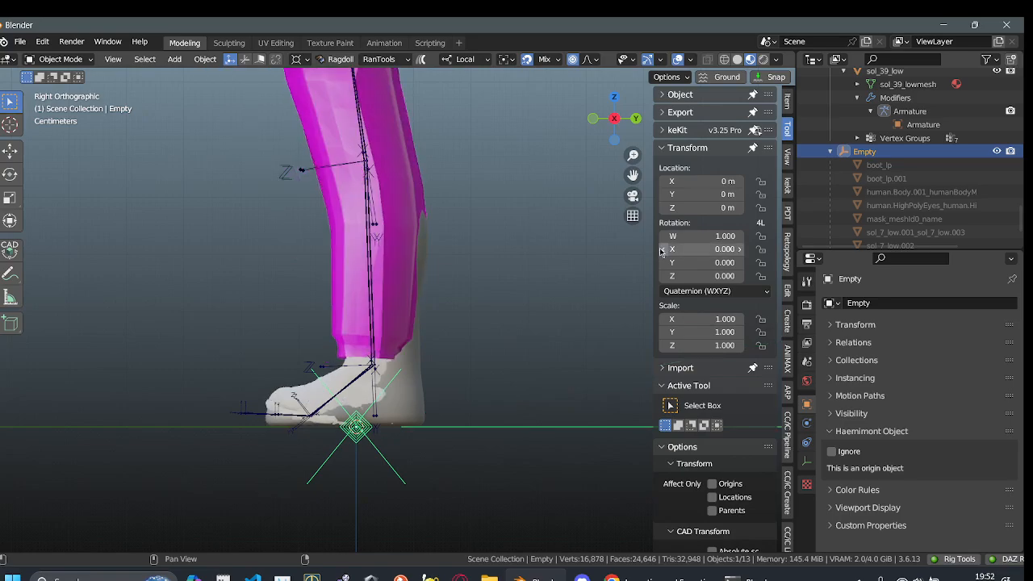
left_click(740, 263)
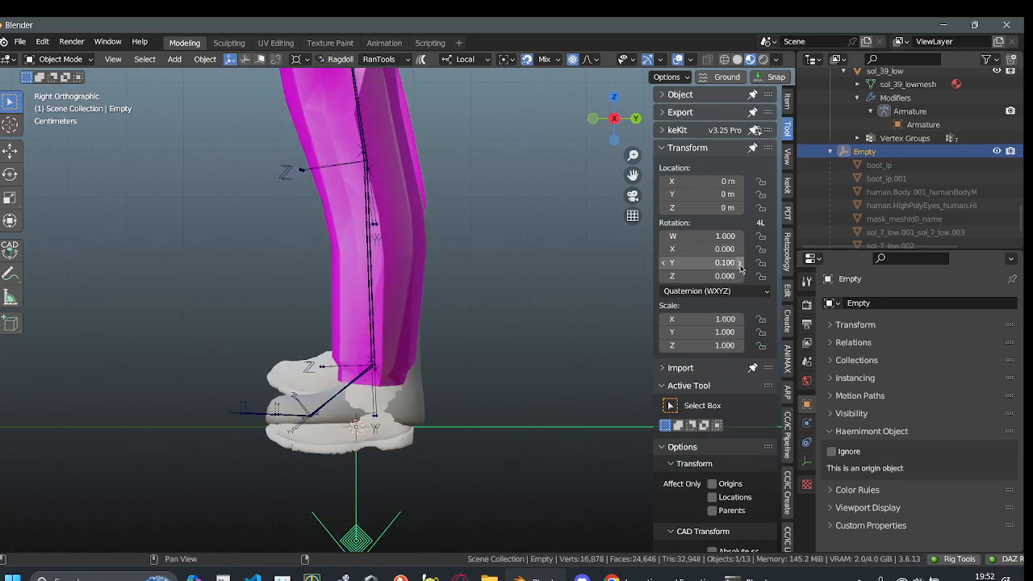
left_click(663, 262)
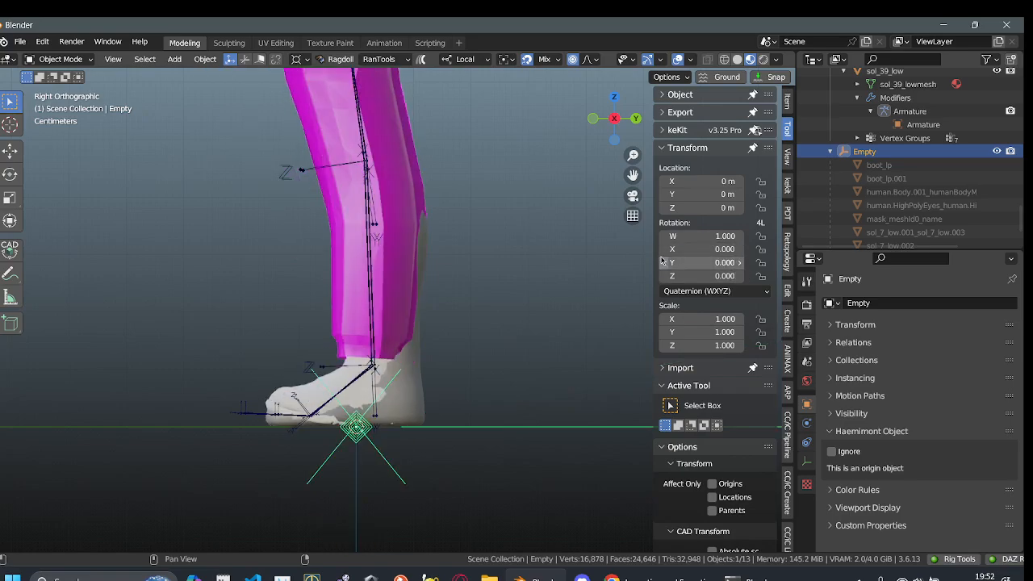
left_click(739, 277)
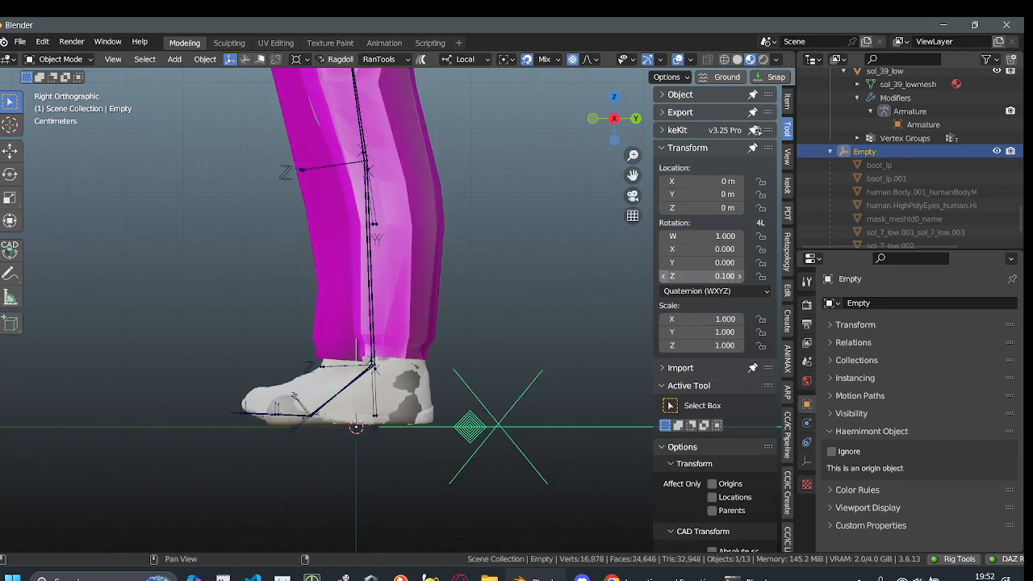
left_click(663, 276)
scroll(488, 273, "down", 2)
middle_click_drag(502, 237, 479, 340, "shift")
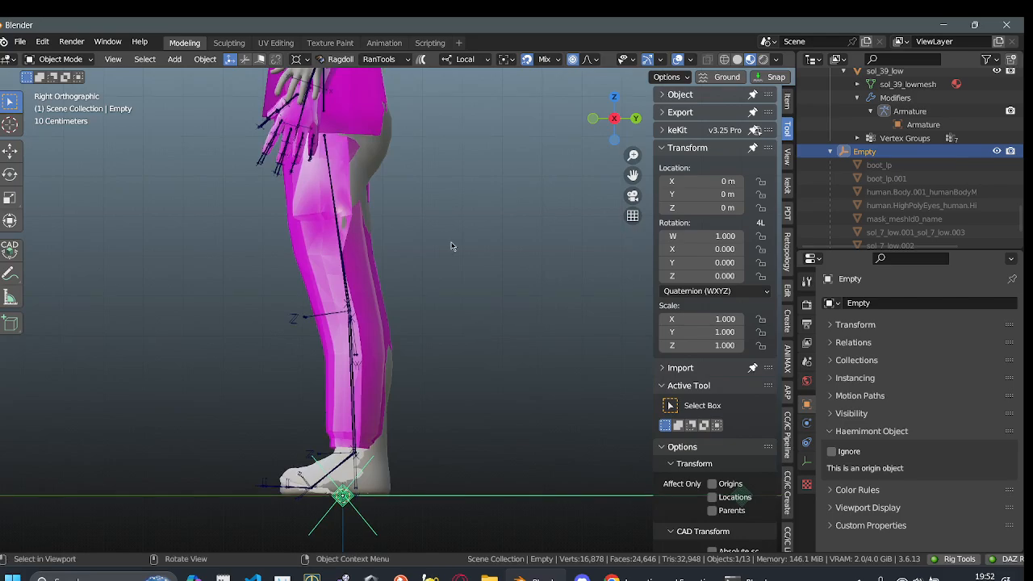
middle_click_drag(452, 246, 464, 230, "shift")
scroll(531, 291, "down", 2)
scroll(435, 267, "up", 2)
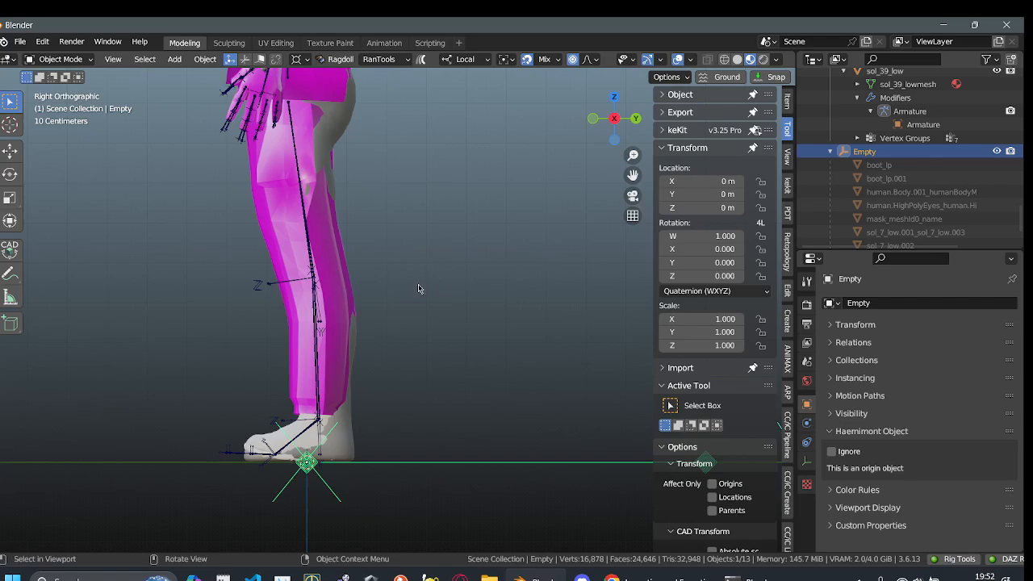
- Shift the Empty's Y location to 0.01 m, and increase it to 0.02 m, comparing the legs with the reference body
scroll(467, 378, "up", 2)
middle_click_drag(367, 324, 468, 271, "shift")
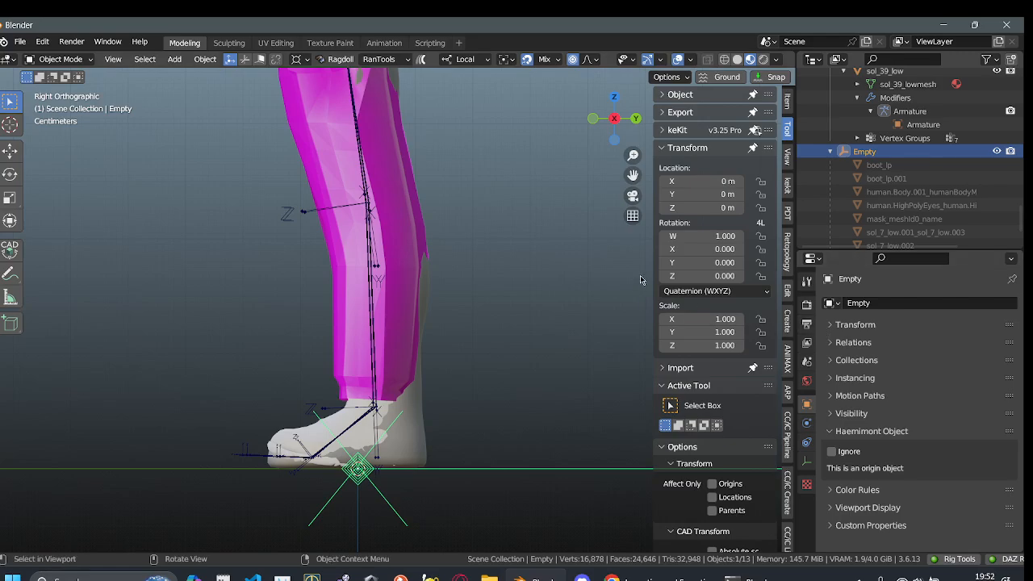
left_click(741, 195)
scroll(517, 257, "up", 2)
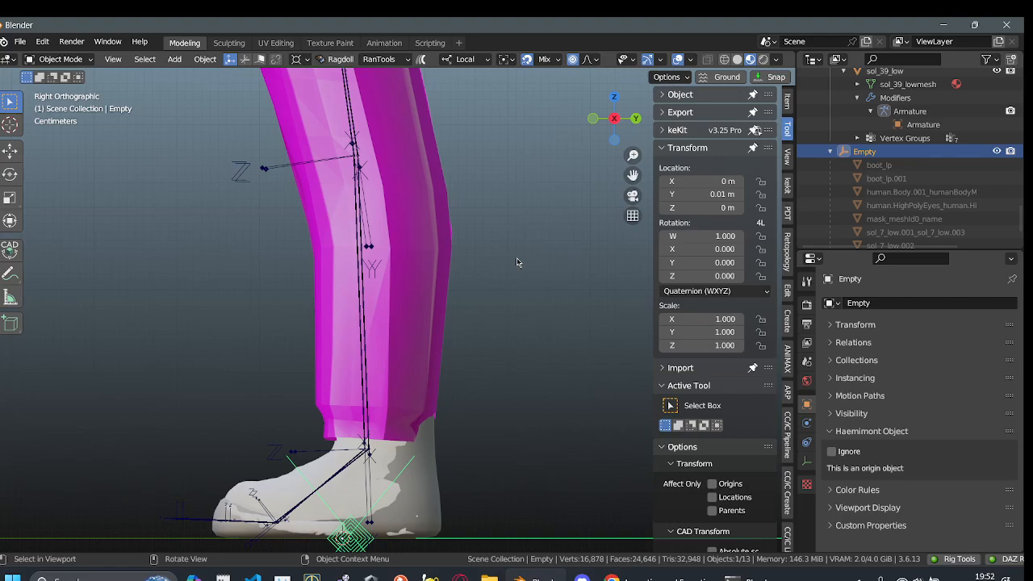
left_click(742, 195)
scroll(413, 242, "down", 1)
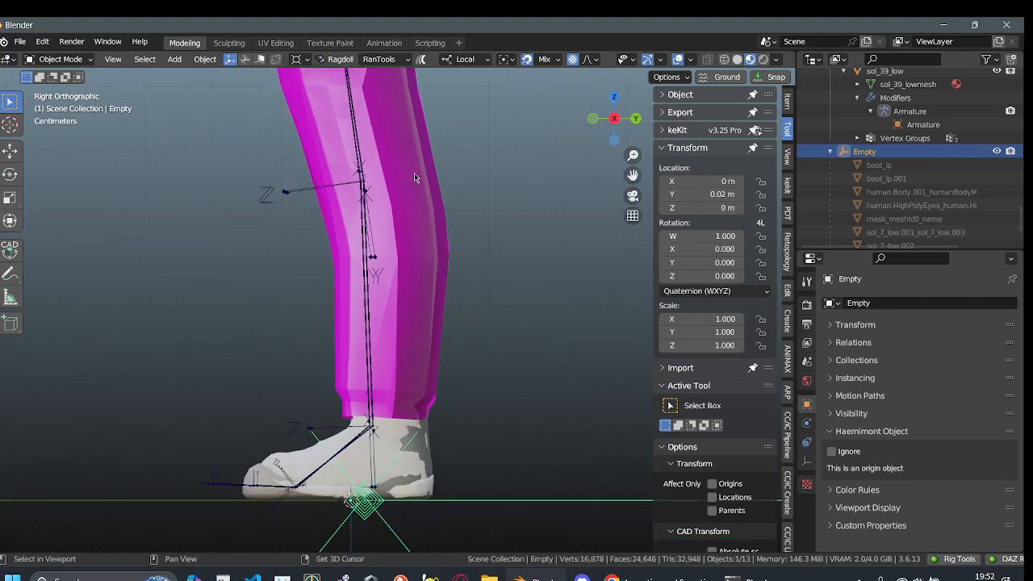
- Check the side-view fit from legs to head, and reduce the Empty's Y location to 0.01 m
middle_click_drag(415, 168, 423, 318, "shift")
middle_click_drag(461, 170, 500, 321, "shift")
middle_click_drag(494, 142, 498, 325, "shift")
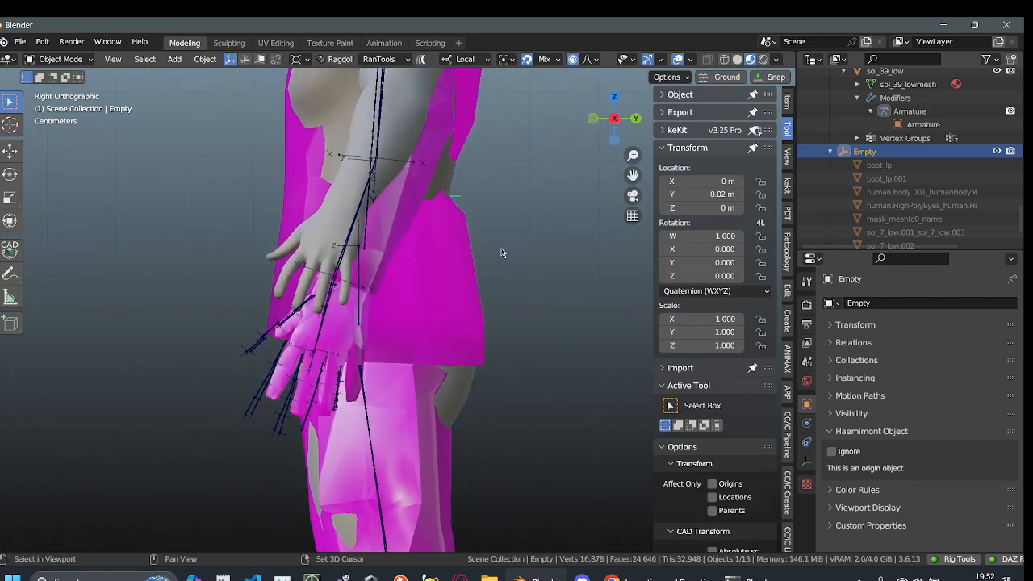
middle_click_drag(502, 242, 519, 360, "shift")
middle_click_drag(516, 281, 502, 373, "shift")
scroll(502, 373, "up", 1)
middle_click_drag(494, 306, 472, 405, "shift")
scroll(473, 405, "up", 1)
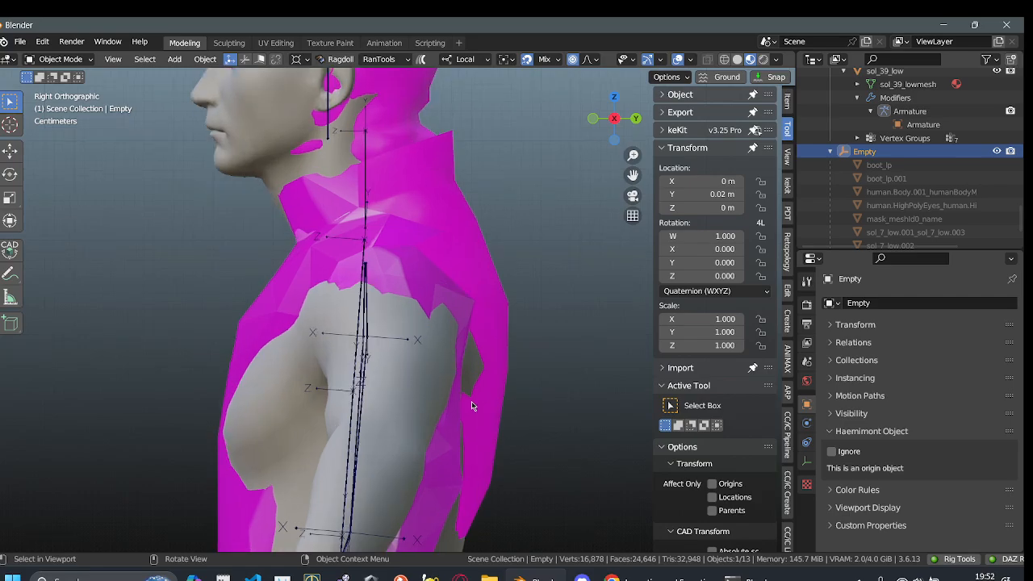
left_click(662, 195)
scroll(548, 278, "down", 7)
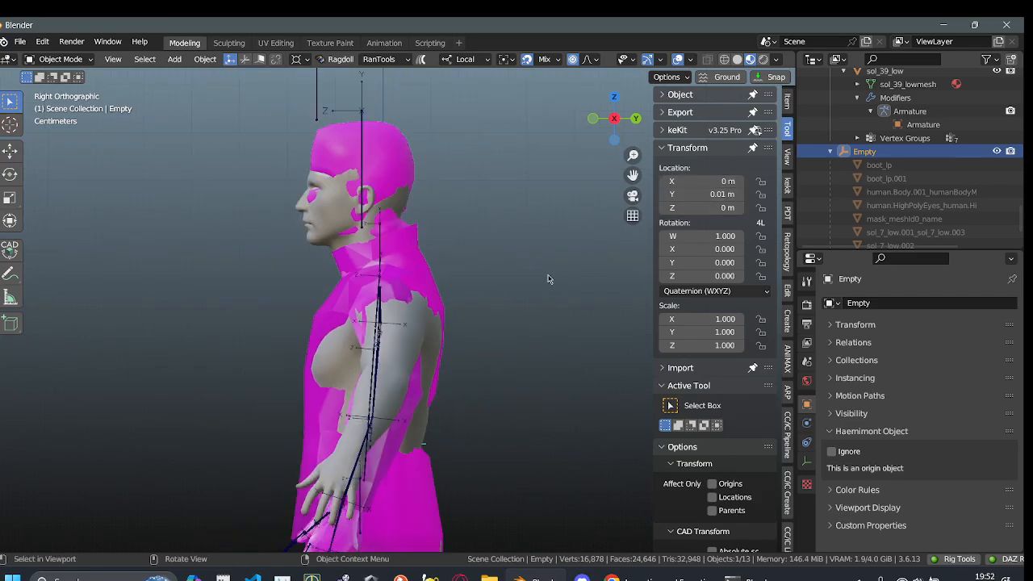
middle_click_drag(512, 367, 489, 174, "shift")
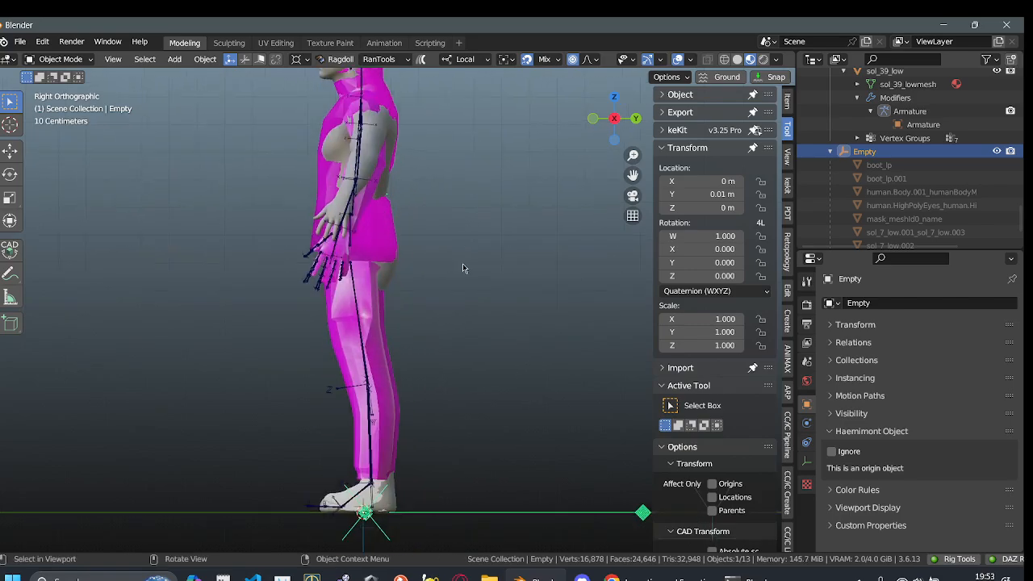
middle_click_drag(472, 348, 544, 424, "shift")
scroll(513, 318, "up", 1)
scroll(544, 425, "up", 3)
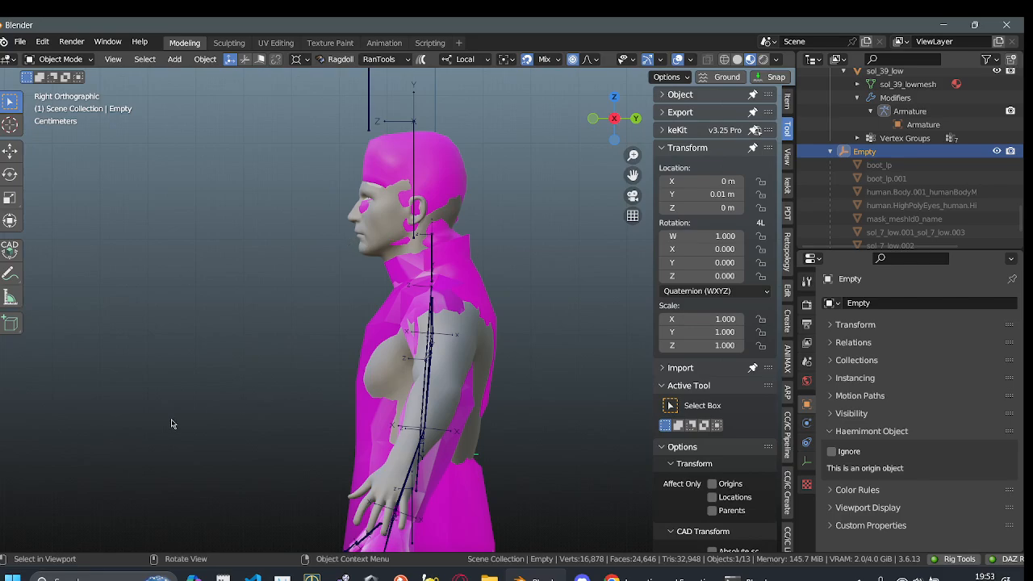
- Select all visible objects and apply their transforms
key("a")
key("a")
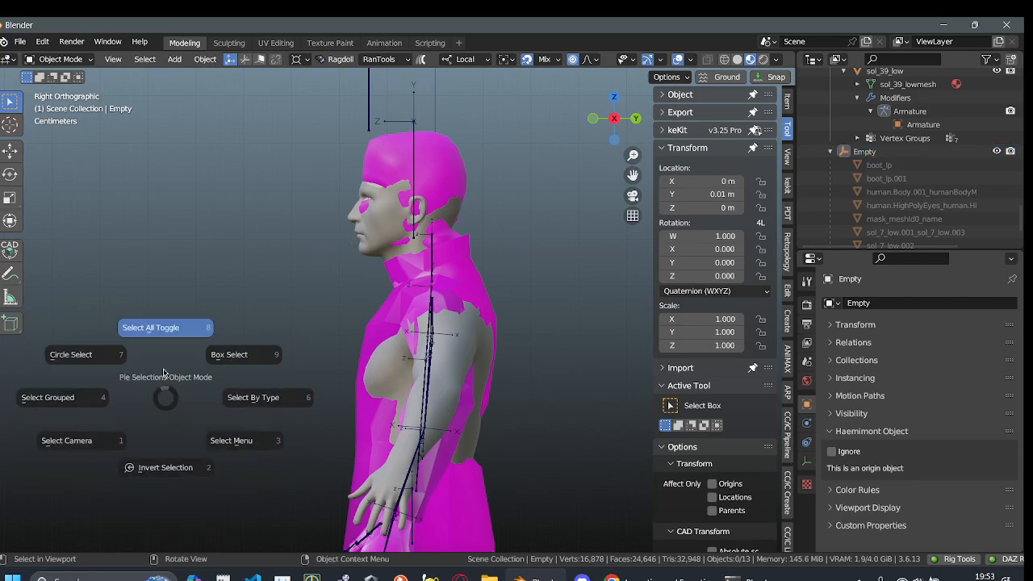
key("ctrl+a")
left_click(328, 360)
middle_click_drag(339, 355, 442, 279)
- Inspect the transform values of the armature, the mask mesh and the jacket mesh
left_click(375, 111)
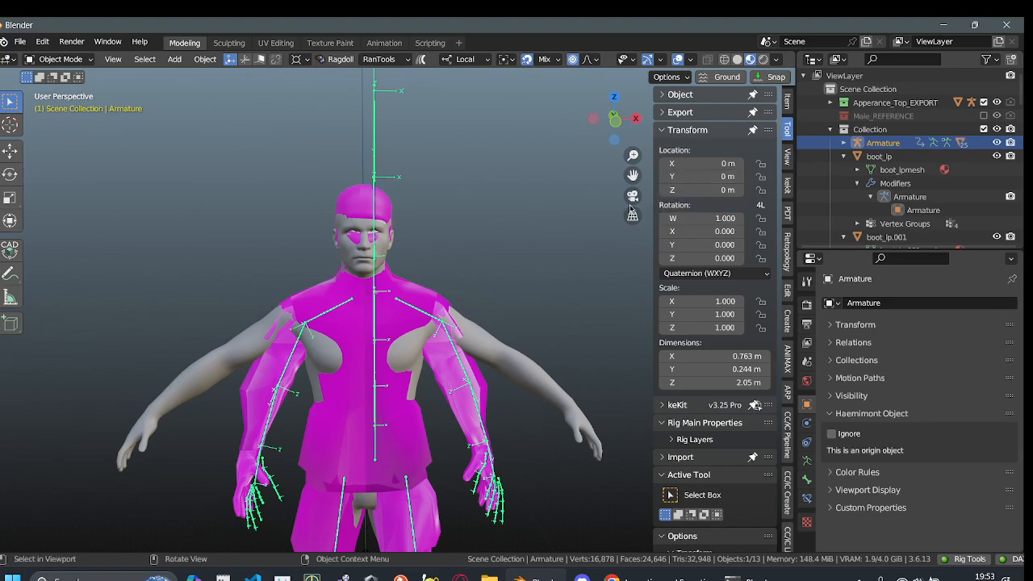
left_click(346, 204)
scroll(374, 297, "down", 4)
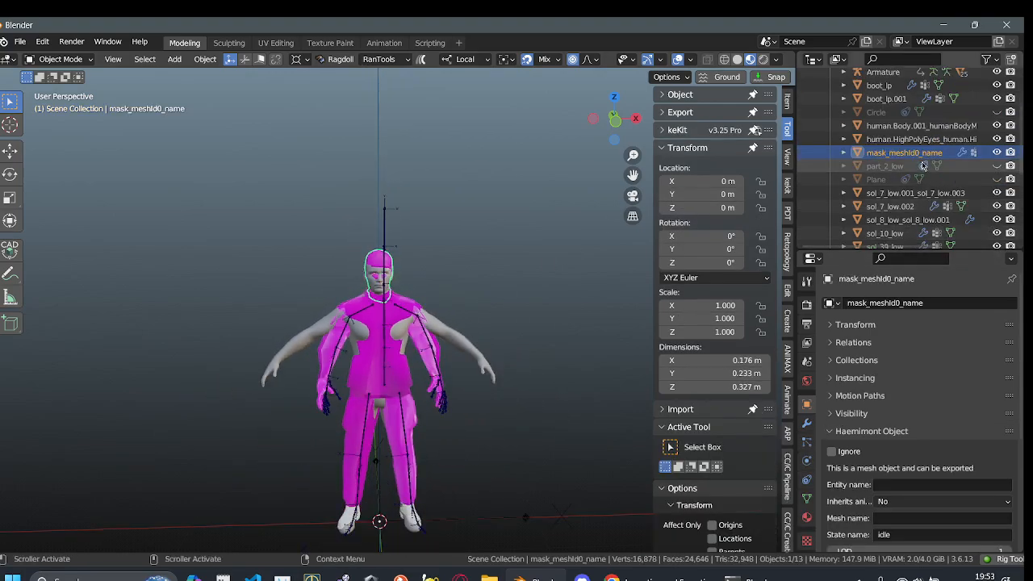
scroll(902, 140, "up", 3)
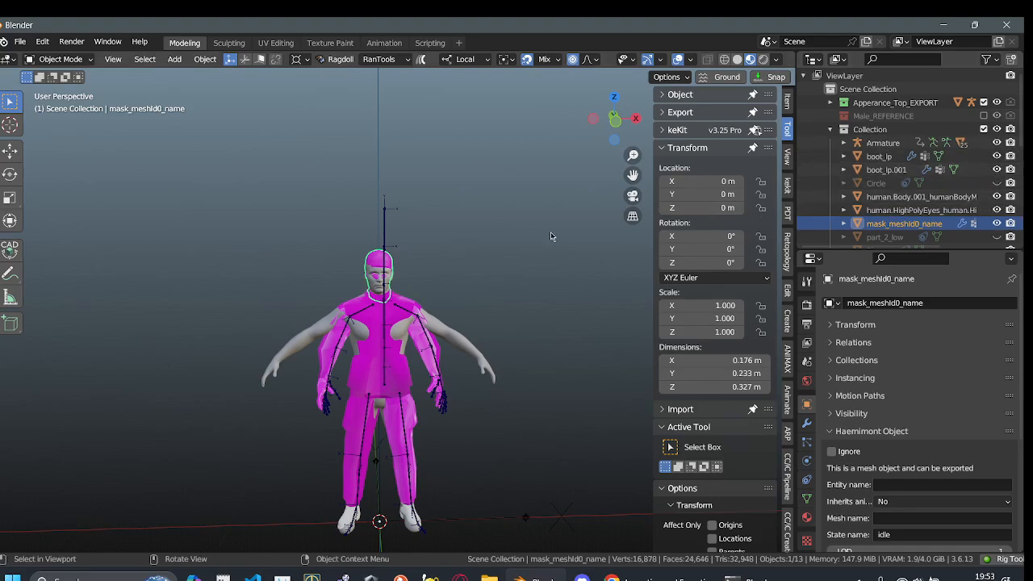
left_click(418, 348)
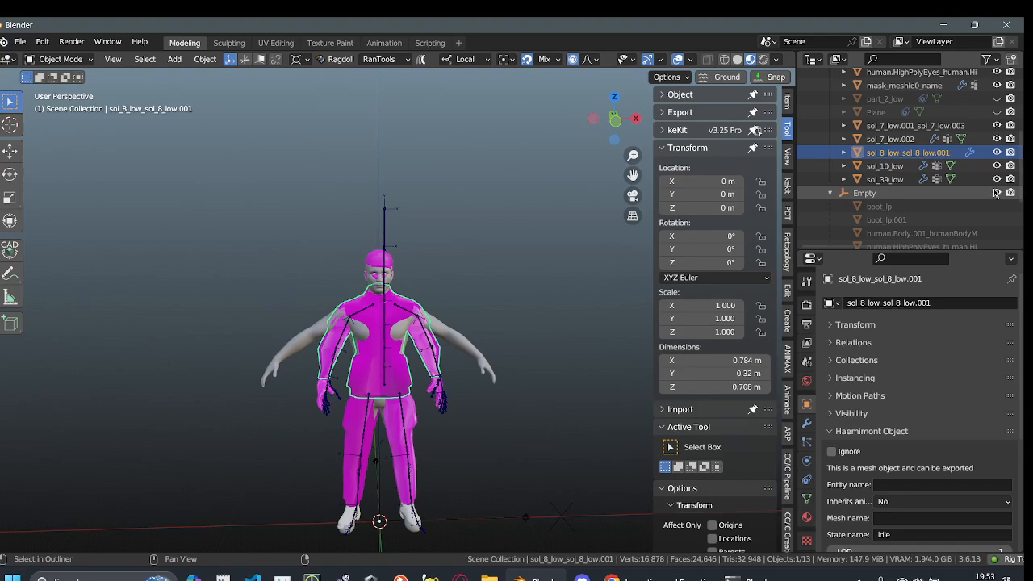
- Hide the Empty together with all its child meshes
left_click(996, 192, "shift")
scroll(941, 180, "up", 3)
scroll(409, 201, "up", 2)
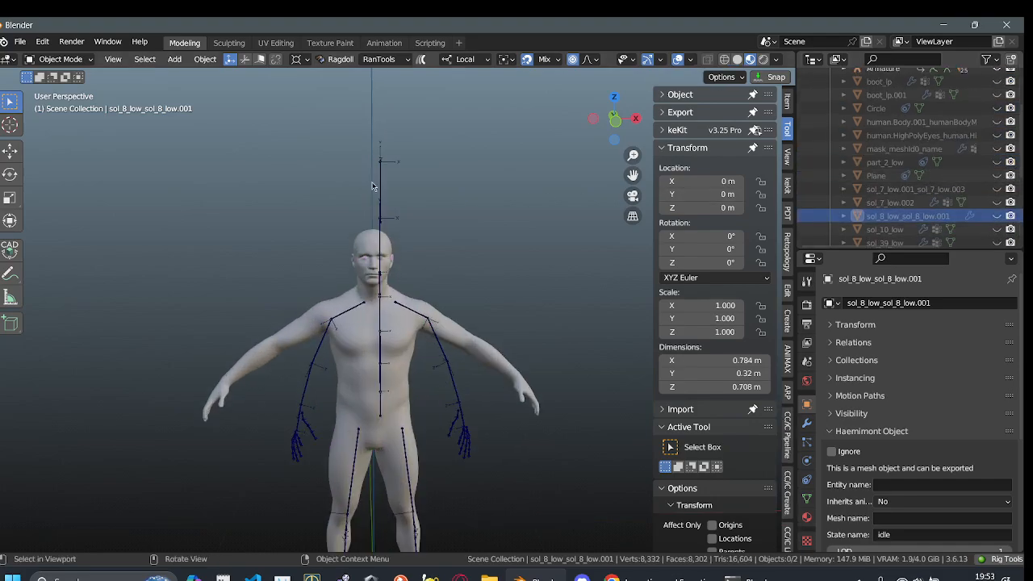
- Move the armature to X -0.027 m and Y -0.01 m, and check its alignment with the body
left_click(391, 182)
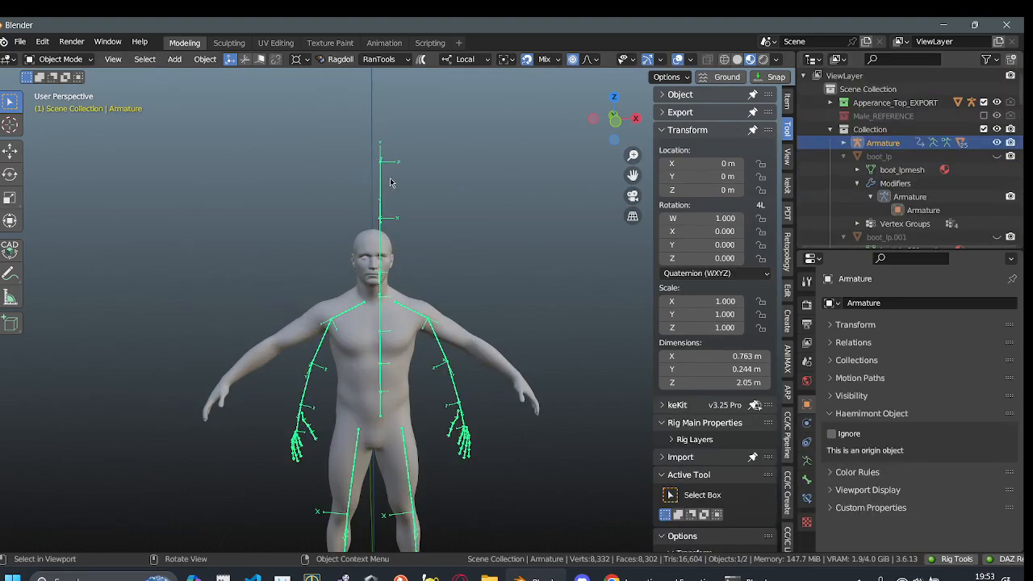
left_click(667, 177)
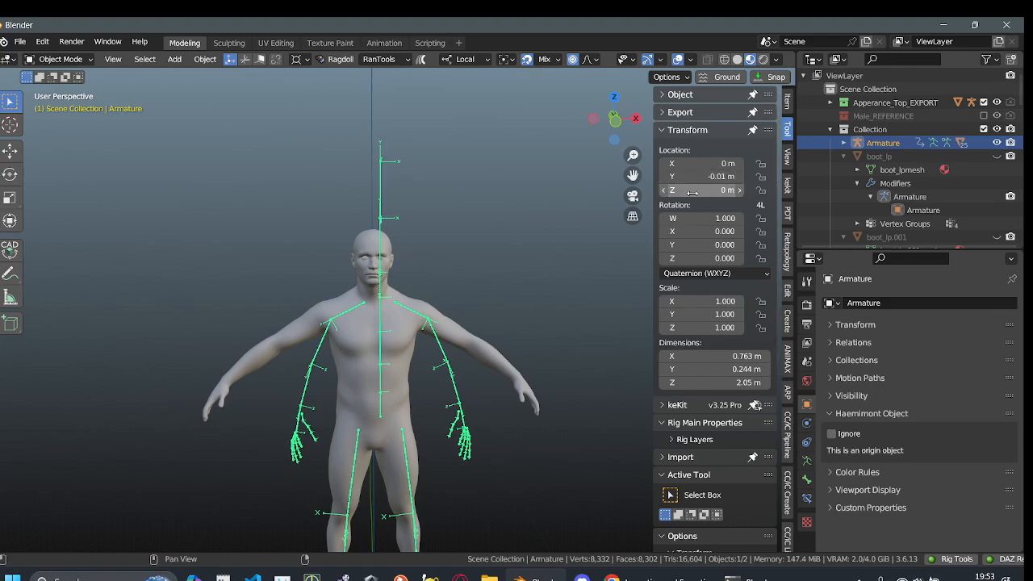
left_click(664, 163)
left_click(664, 163)
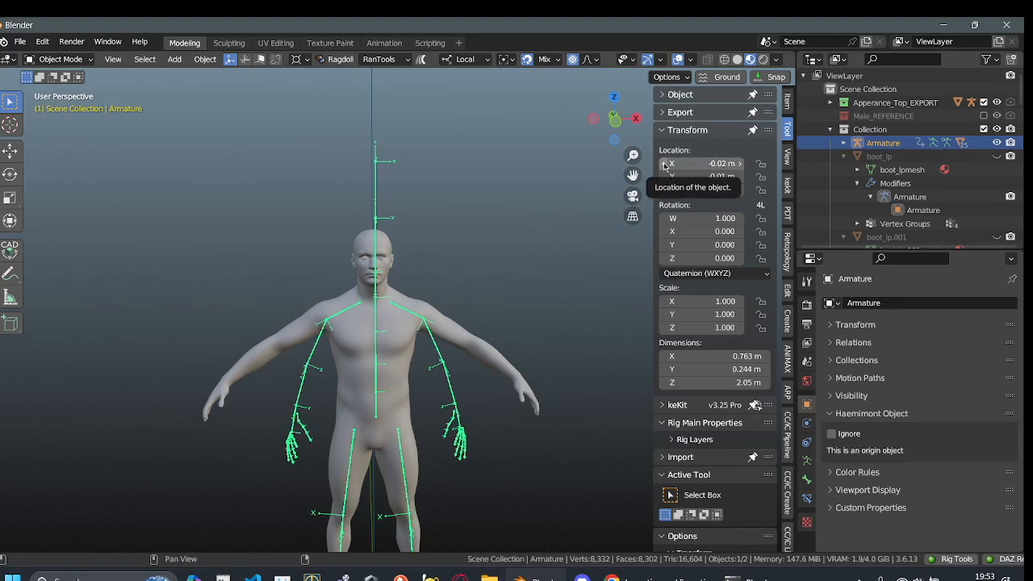
left_click(710, 164)
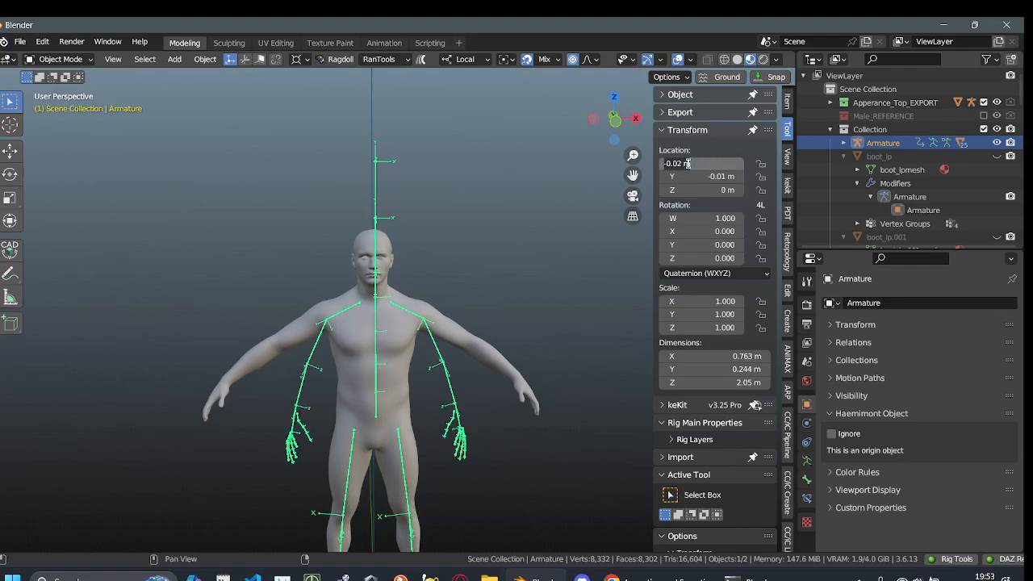
left_click(687, 164)
type("7")
key("Return")
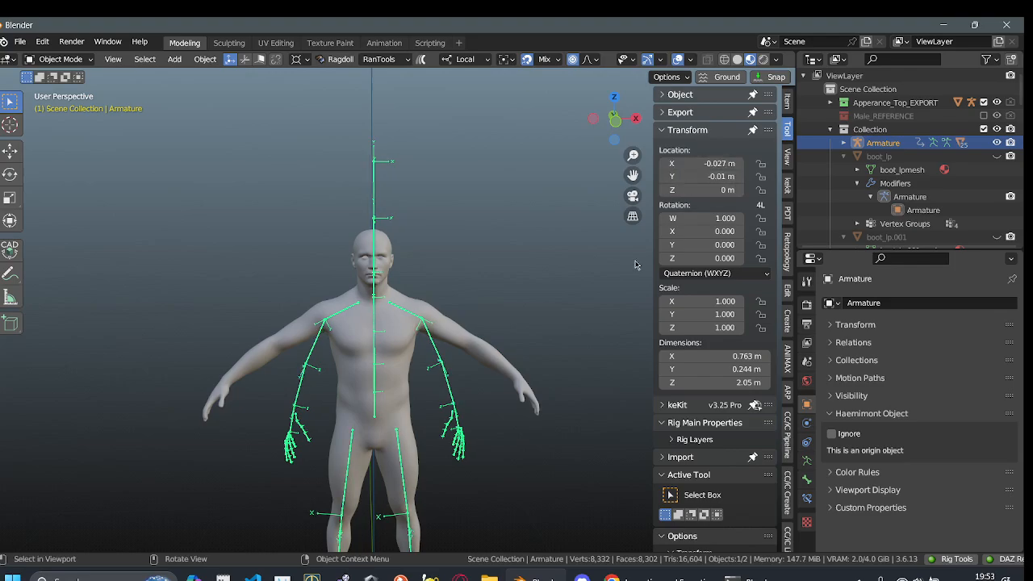
scroll(452, 280, "up", 2)
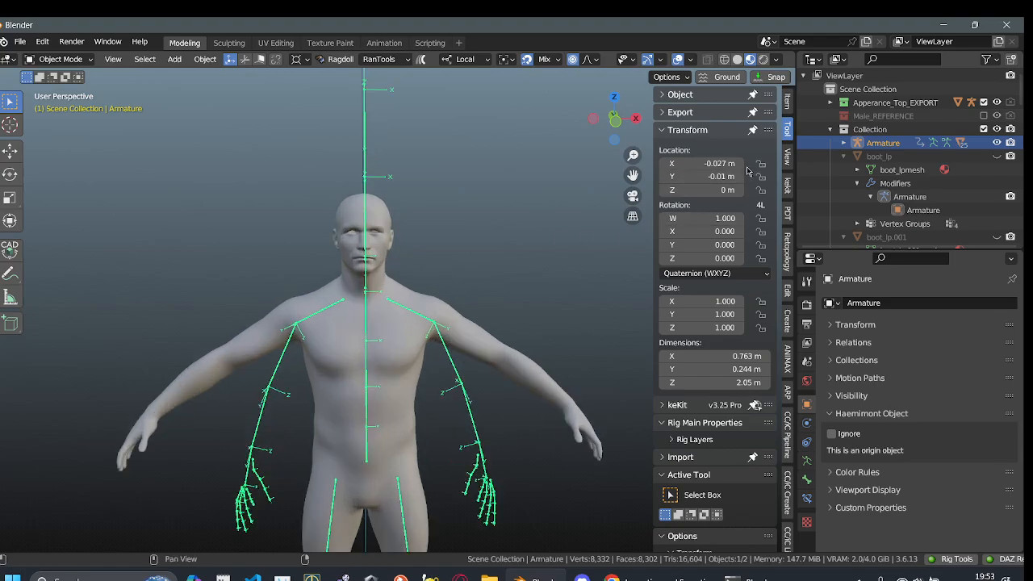
middle_click_drag(415, 271, 453, 283)
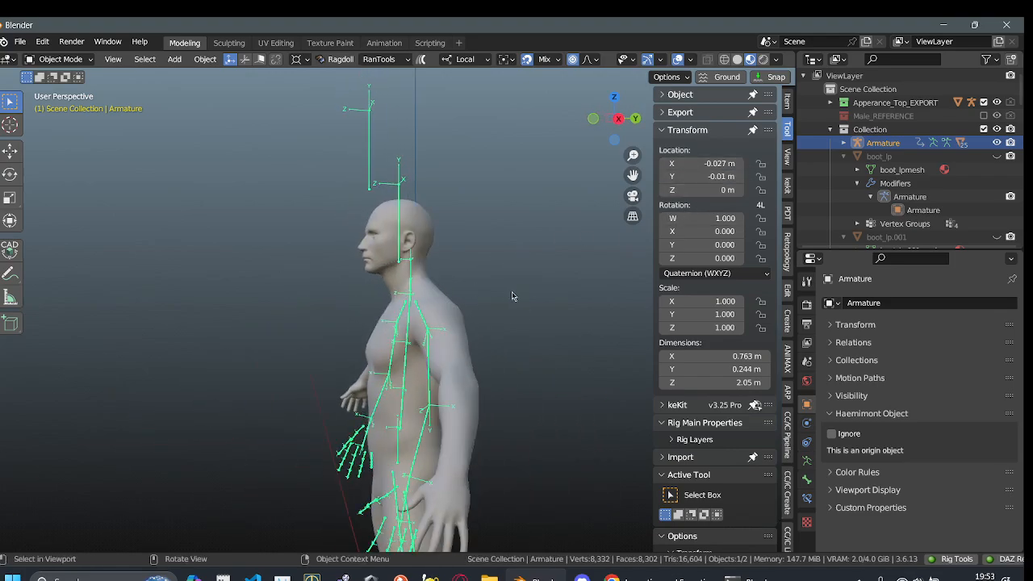
- Apply the object transforms of the armature and the body mesh
key("a")
left_click(518, 198)
key("a")
left_click(140, 229)
key("ctrl+a")
left_click(287, 314)
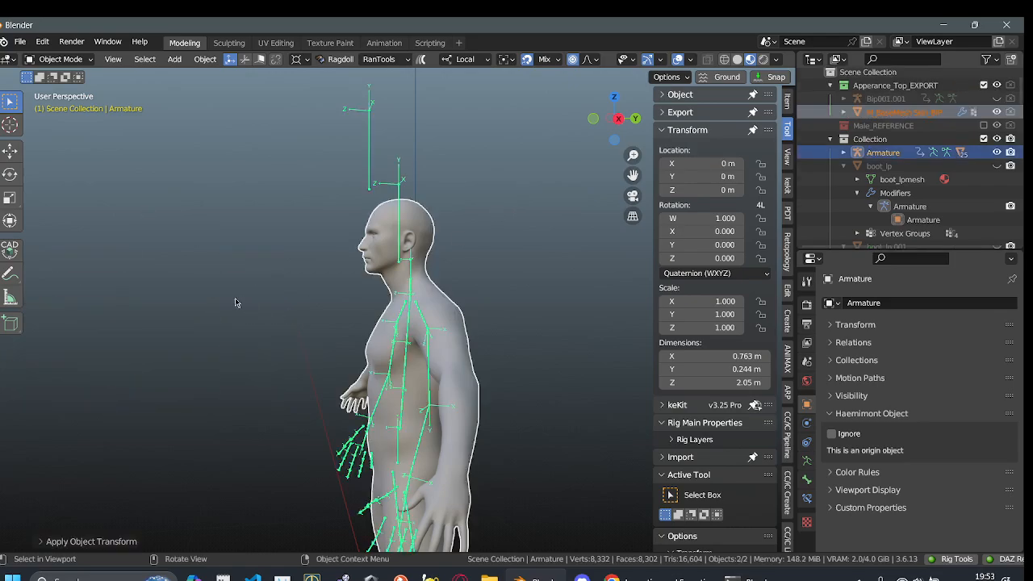
left_click(235, 298)
- Make the armature the active selection and unhide the Empty together with its hidden child meshes
middle_click_drag(197, 285, 417, 314)
left_click(380, 203)
scroll(417, 231, "down", 3)
scroll(970, 227, "down", 1)
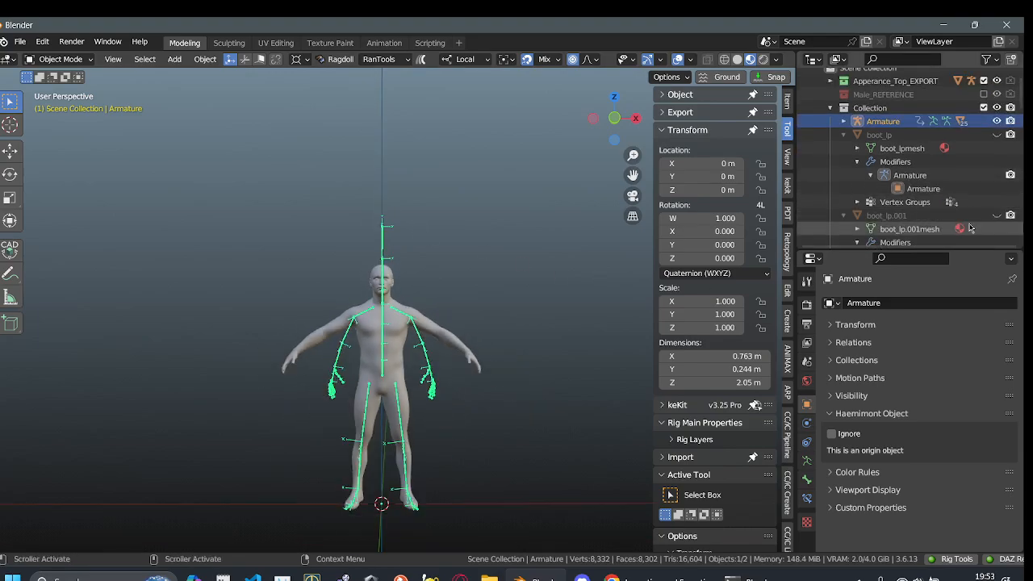
scroll(970, 228, "down", 5)
scroll(1010, 188, "down", 2)
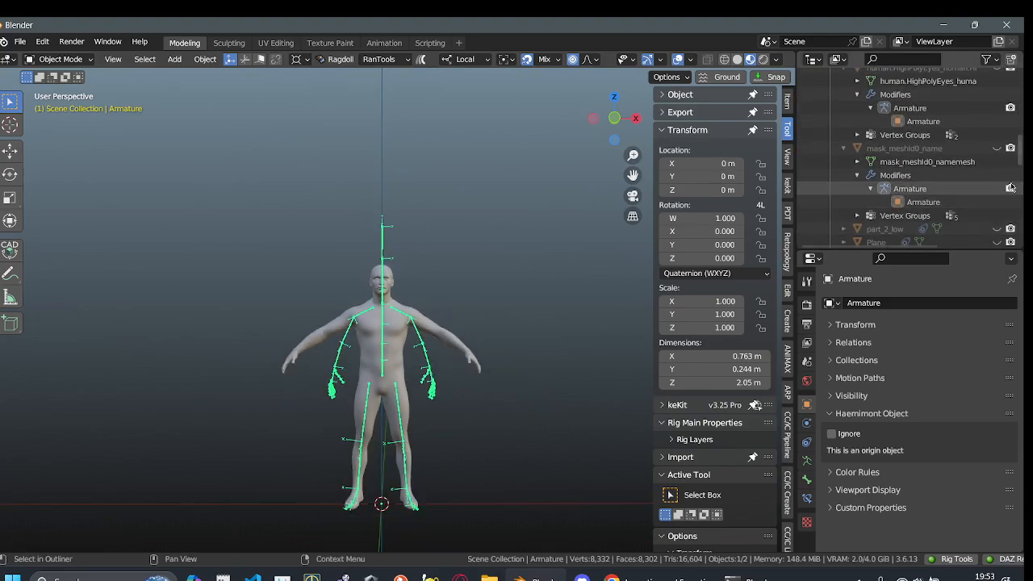
scroll(1010, 188, "down", 5)
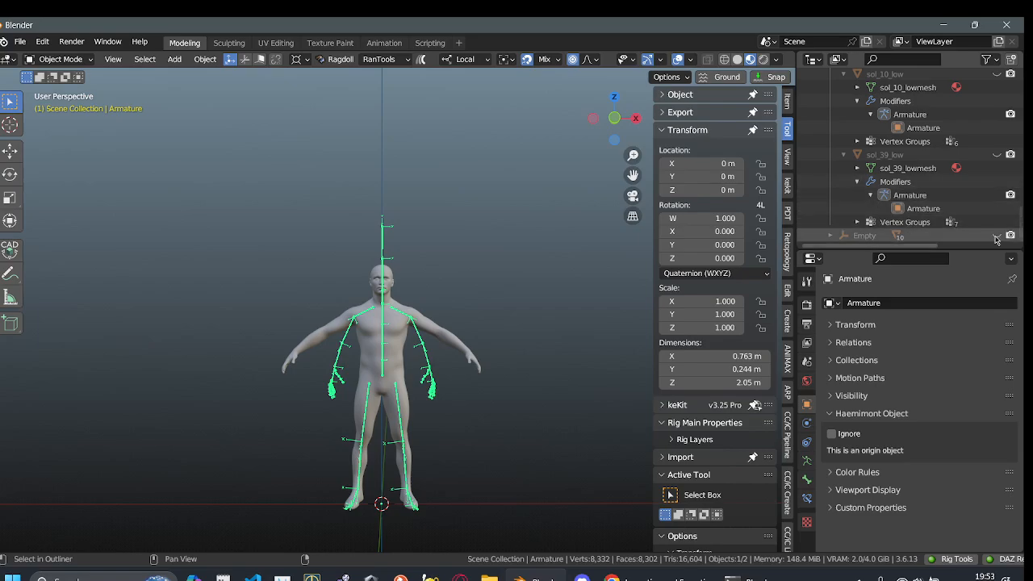
left_click(997, 238, "shift")
scroll(429, 332, "up", 4)
scroll(429, 322, "up", 2)
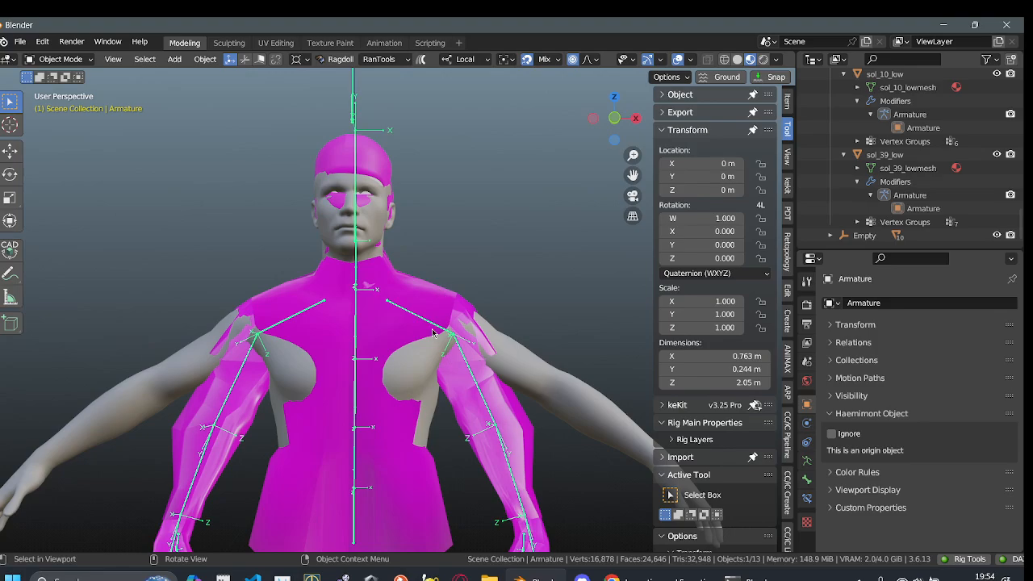
scroll(296, 201, "down", 3)
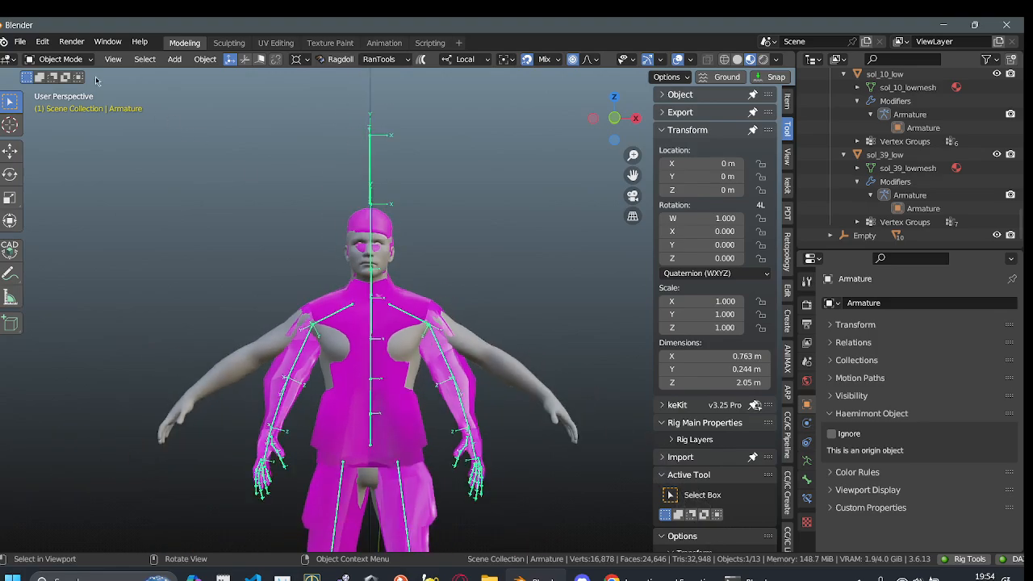
- Switch the armature to Pose Mode and enable X-axis mirroring
left_click(56, 59)
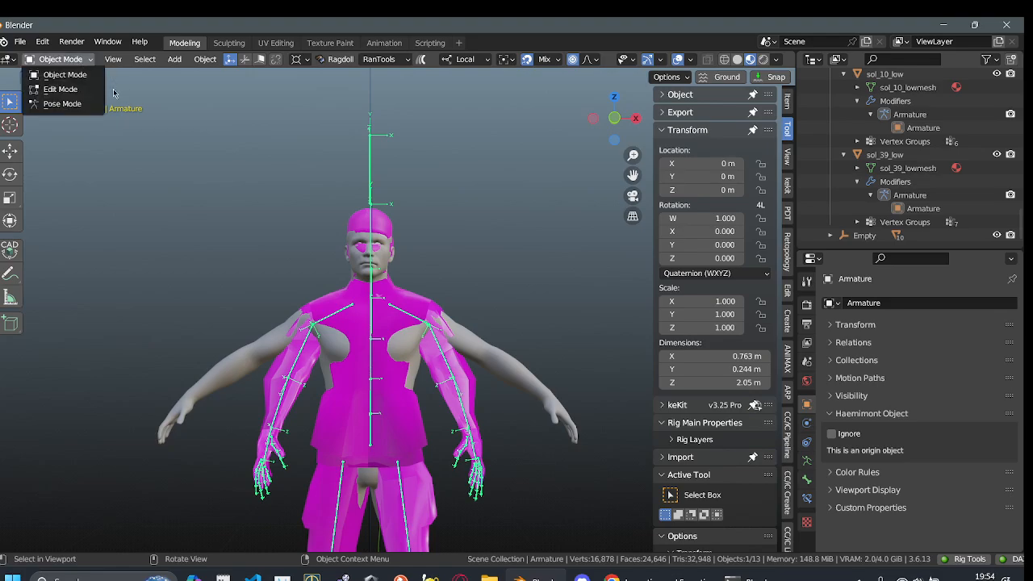
left_click(51, 101)
scroll(323, 322, "up", 2)
scroll(324, 322, "down", 5, "shift")
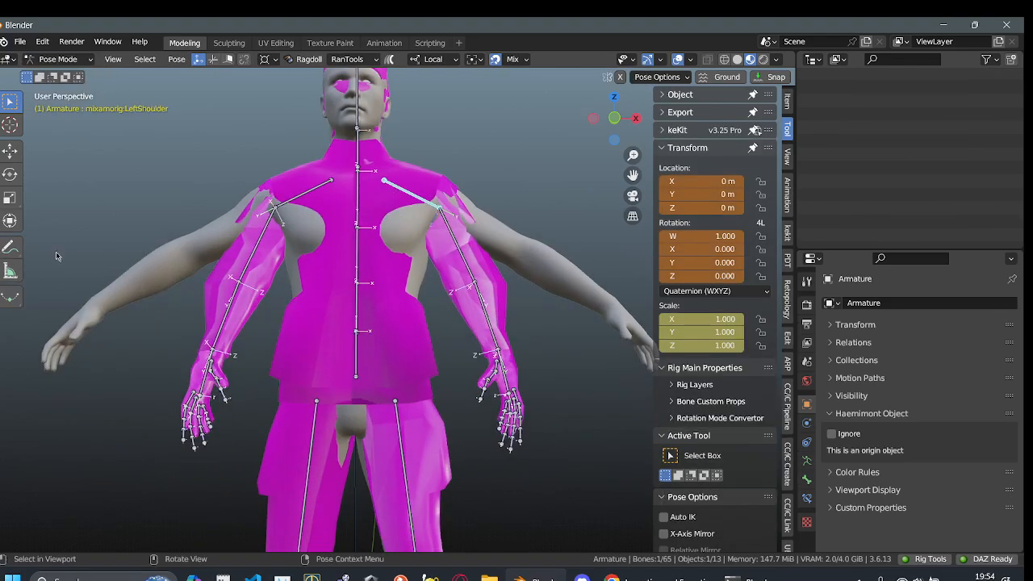
left_click(620, 79)
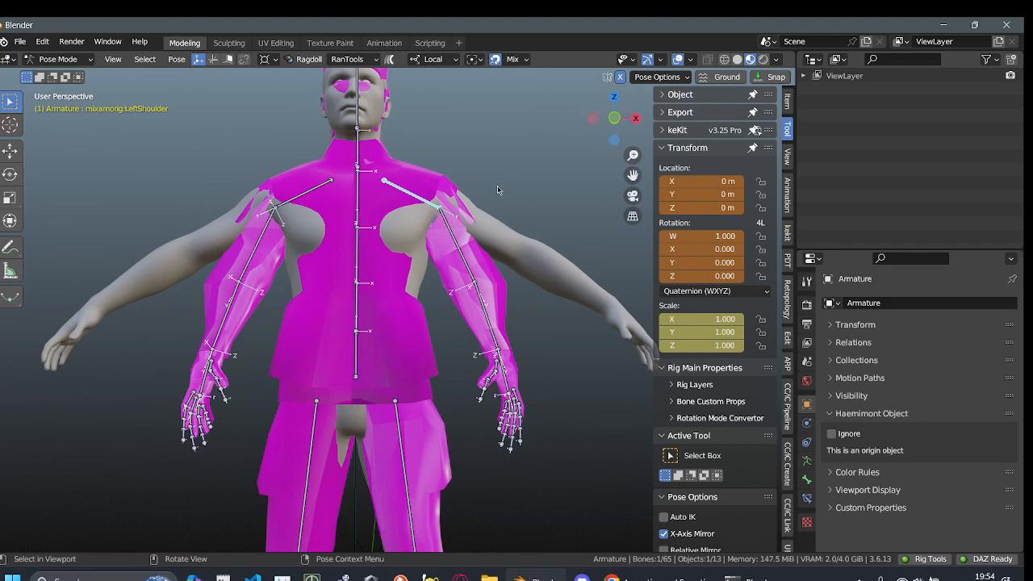
- Set the front orthographic view and activate the Rotate tool on the left shoulder bone
middle_click_drag(499, 192, 410, 226)
middle_click_drag(605, 150, 603, 119)
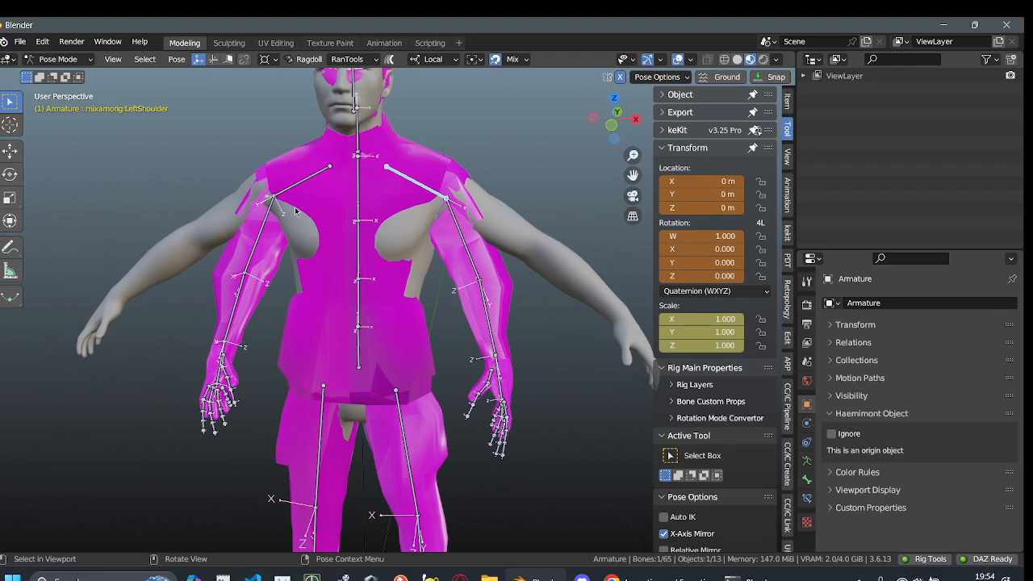
scroll(190, 209, "down", 5)
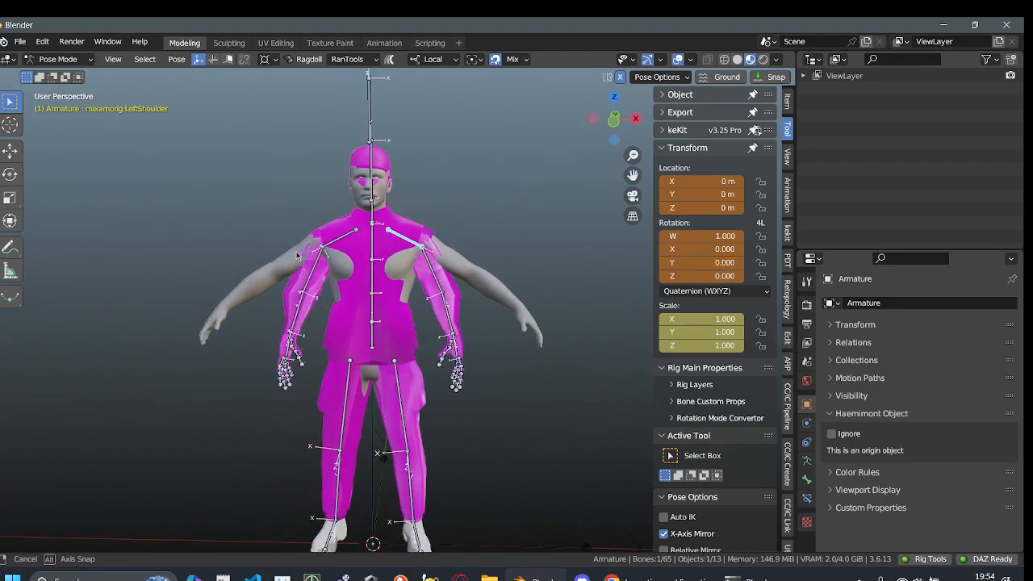
middle_click_drag(329, 292, 338, 209)
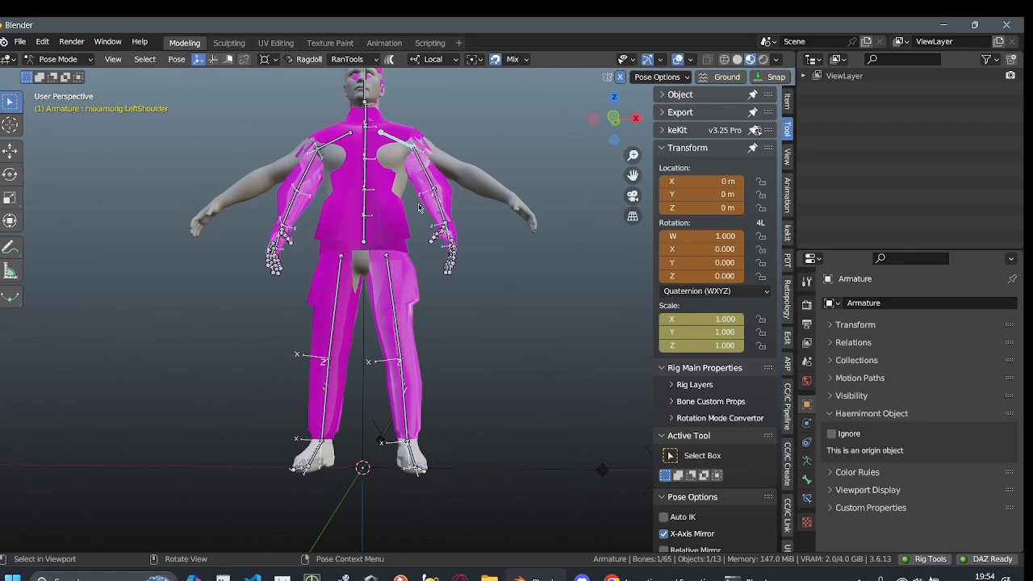
middle_click_drag(363, 331, 384, 329)
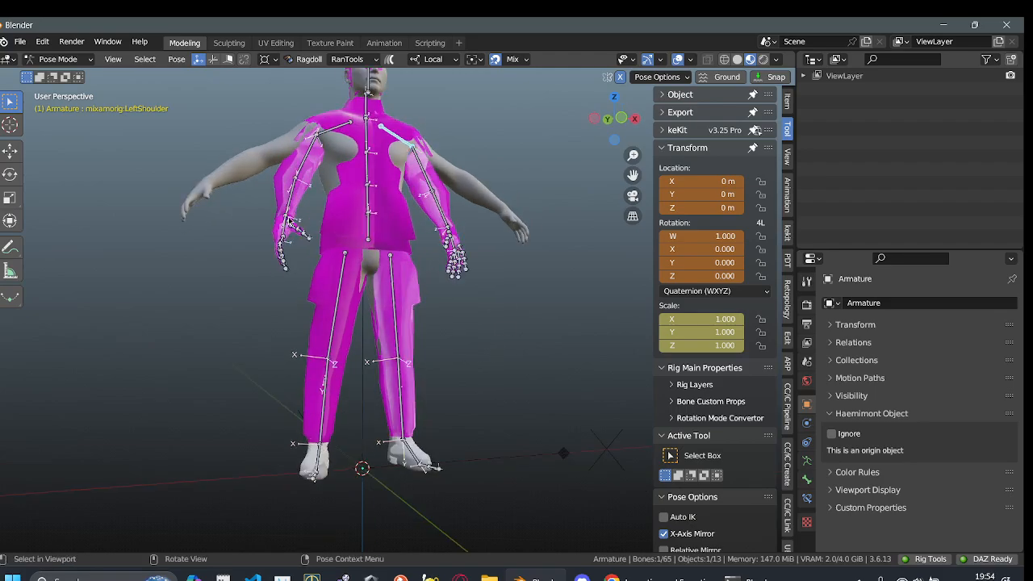
left_click(622, 118)
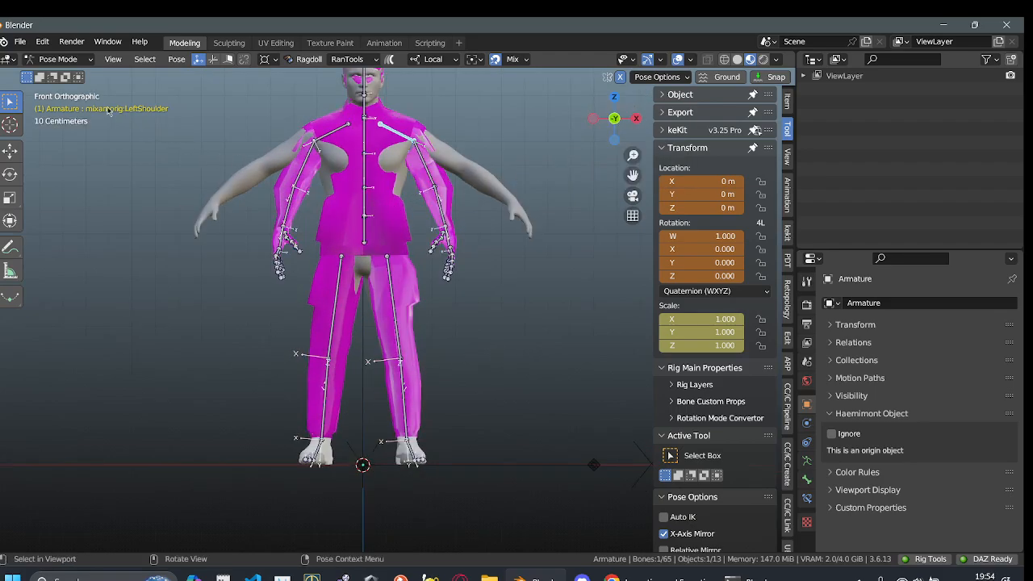
left_click(10, 174)
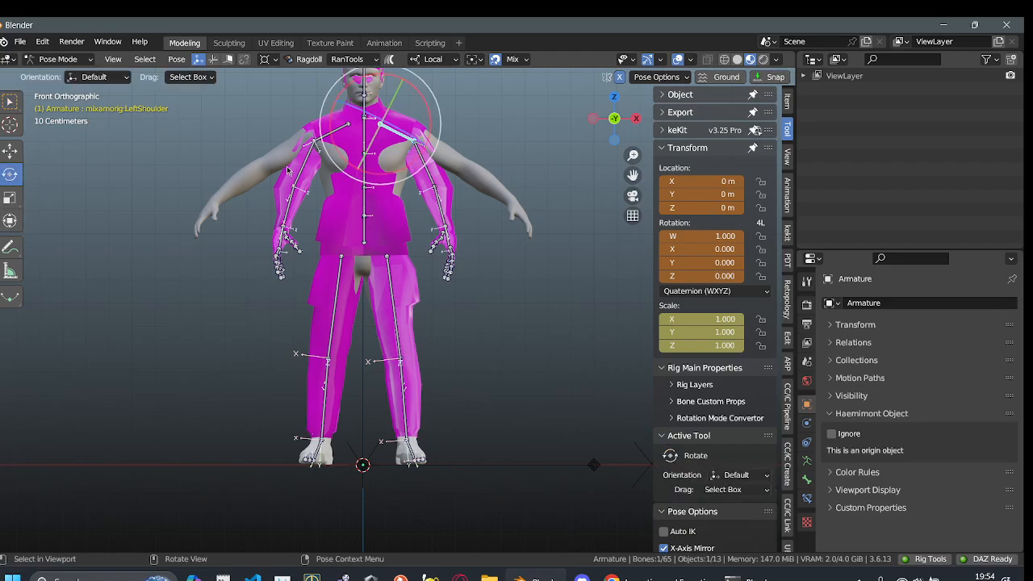
middle_click_drag(341, 156, 340, 269, "shift")
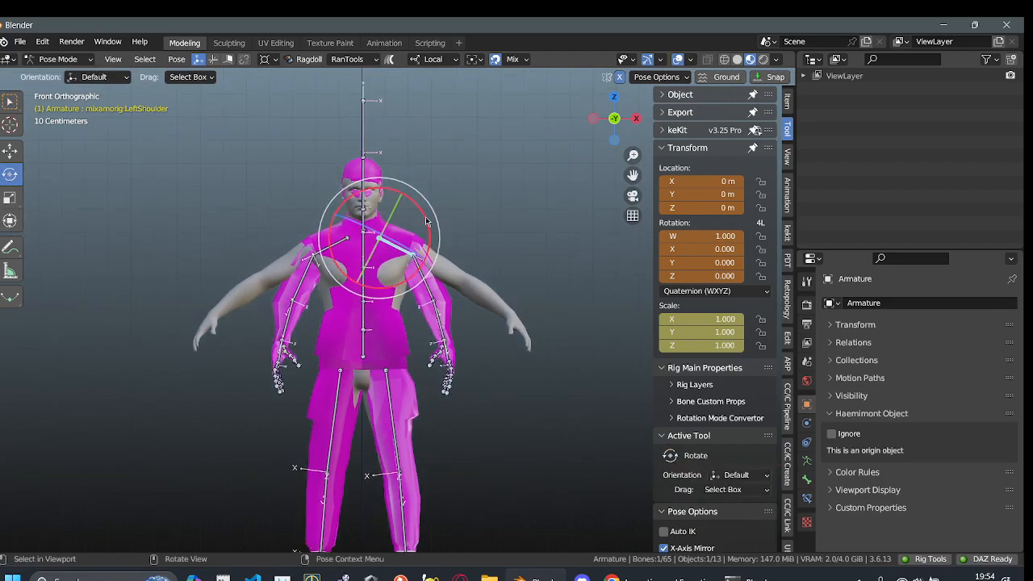
- Test-rotate the left shoulder bone upward about its local X axis and clear its rotation
mouse_move(428, 226)
left_mouse_down()
mouse_move(417, 200)
mouse_move(420, 220)
left_mouse_up()
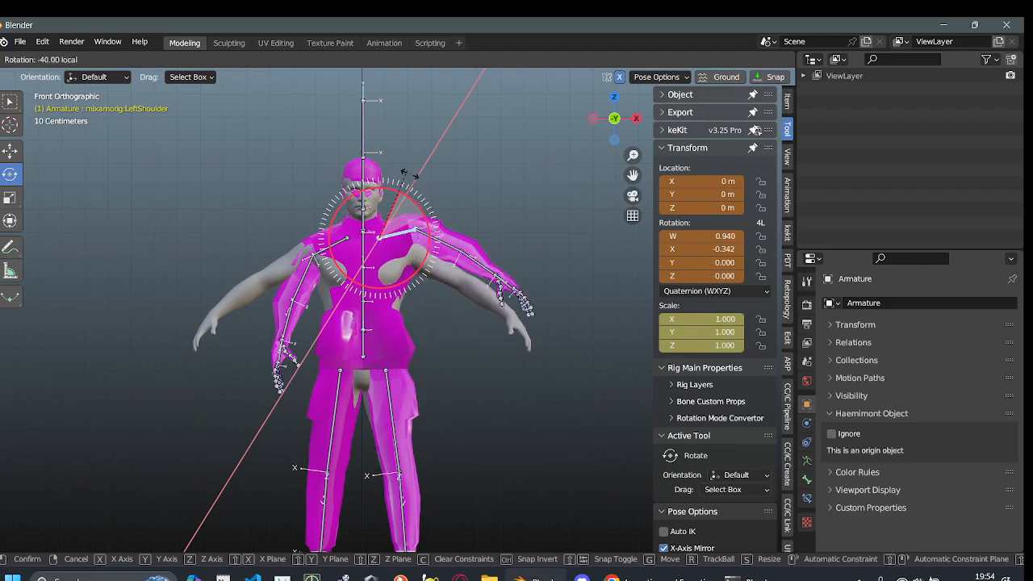
right_click(421, 224)
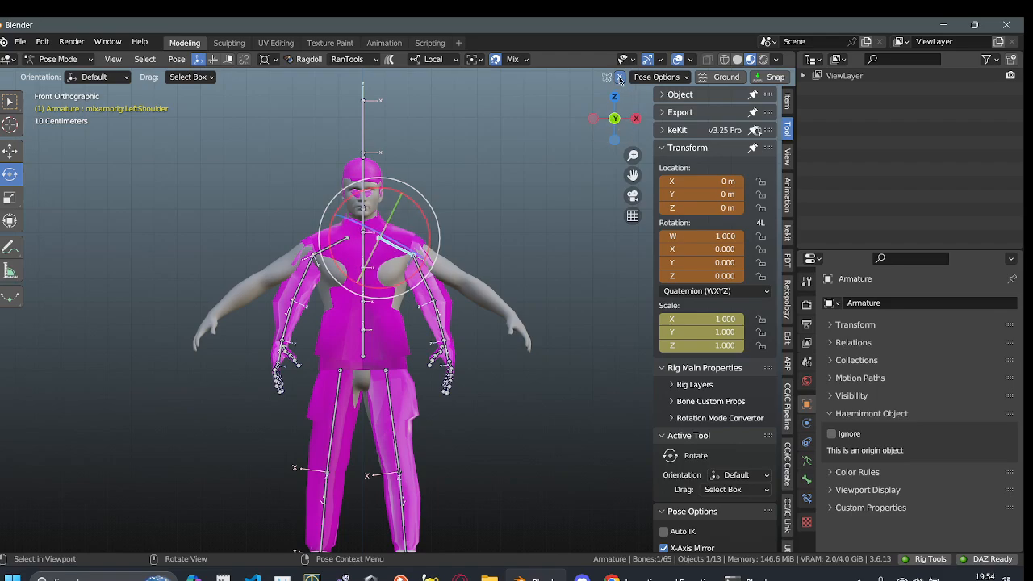
scroll(423, 305, "up", 5)
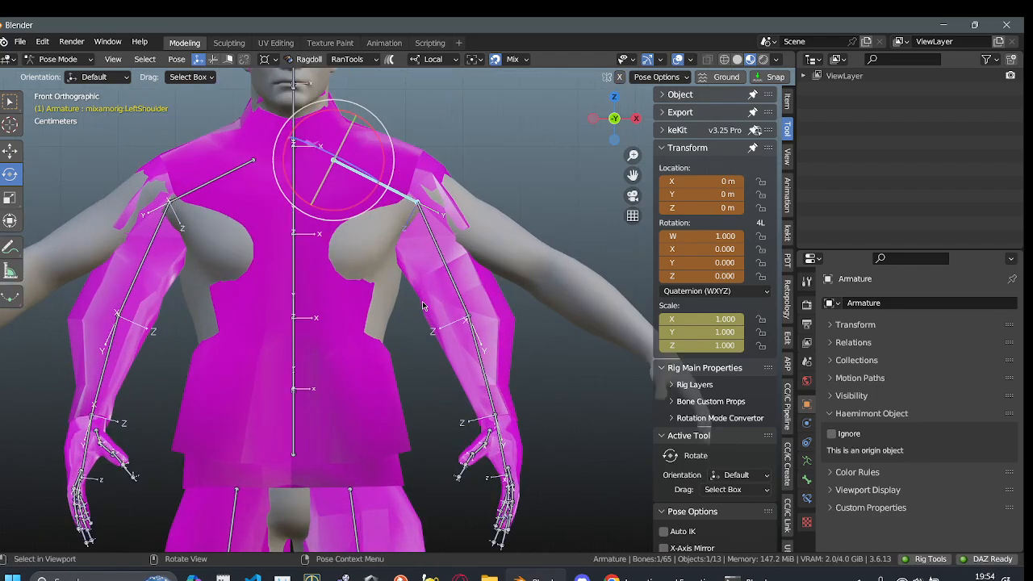
left_click_drag(363, 203, 440, 177)
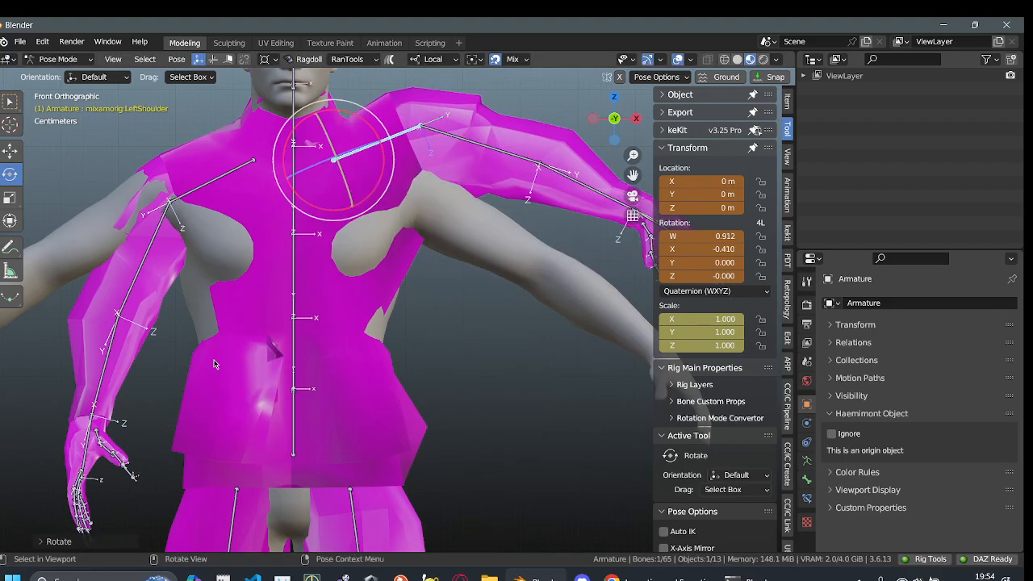
key("alt+r")
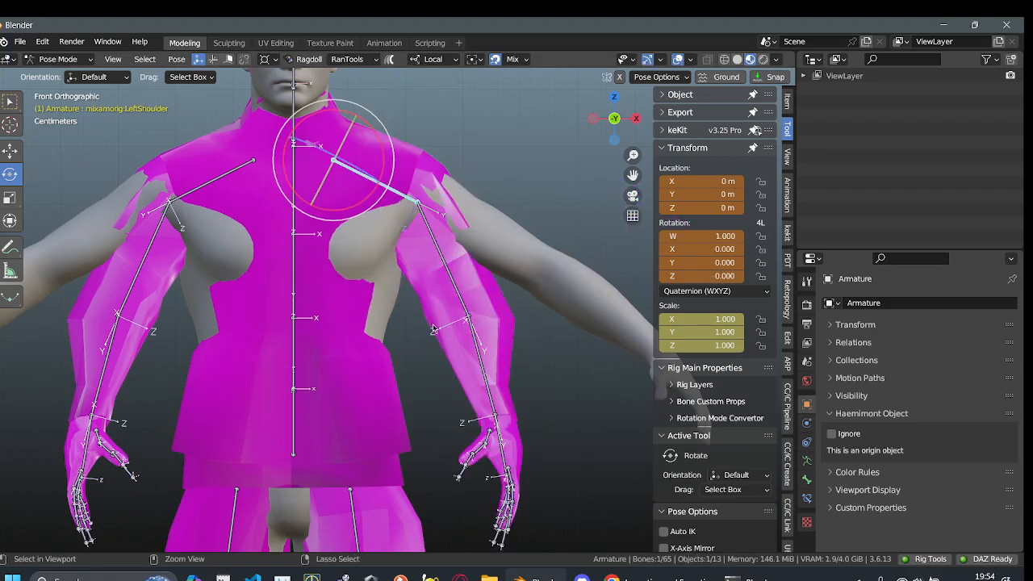
scroll(404, 360, "down", 1)
scroll(404, 361, "down", 1)
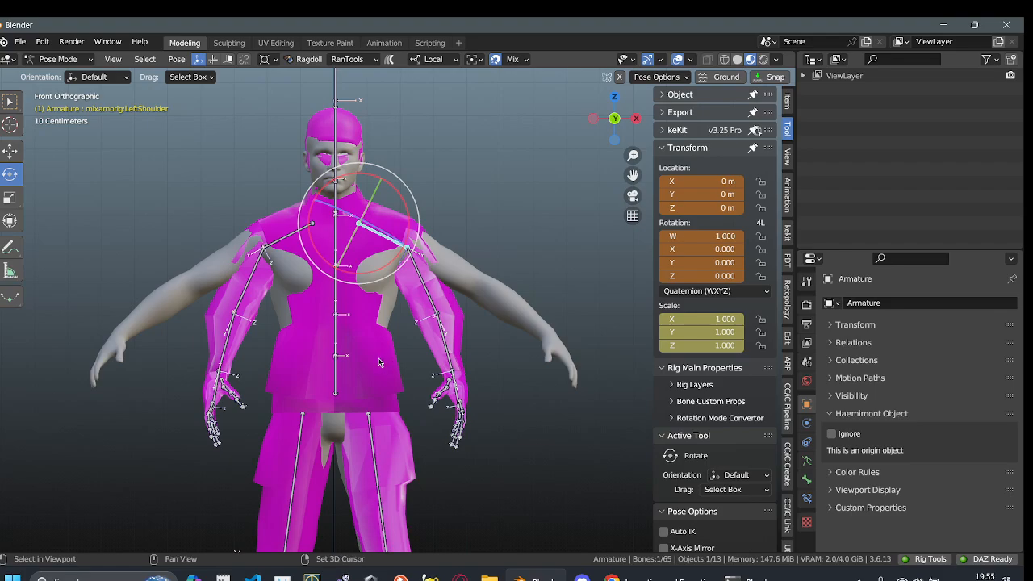
- Select the jacket mesh sol_8_low_sol_8_low.001 and examine its vertex groups and its fit to the bones
scroll(386, 290, "up", 4)
left_click(371, 299)
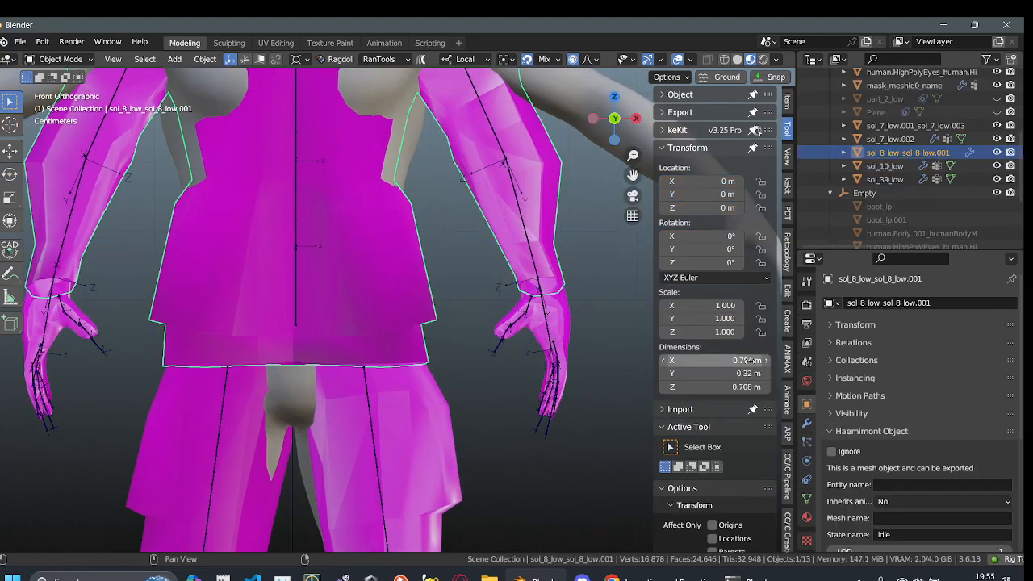
left_click(806, 499)
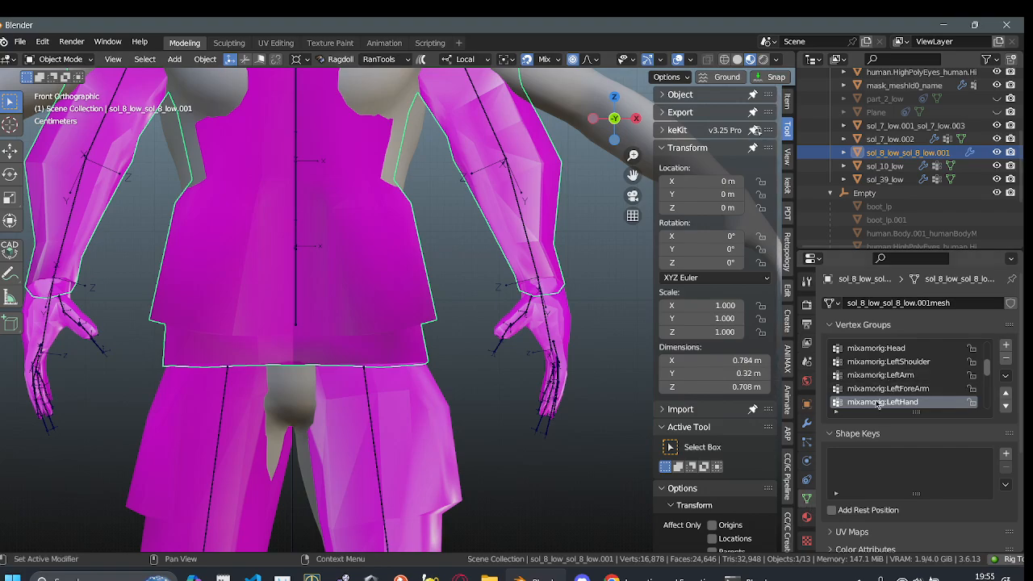
scroll(883, 402, "up", 3)
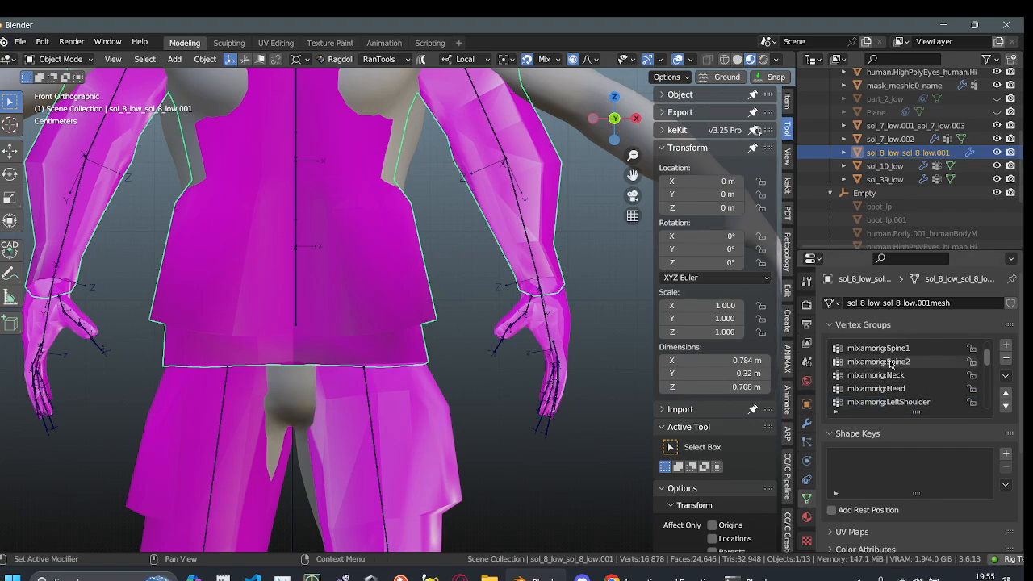
scroll(924, 347, "up", 2)
scroll(452, 292, "down", 5)
middle_click_drag(434, 325, 345, 265, "shift")
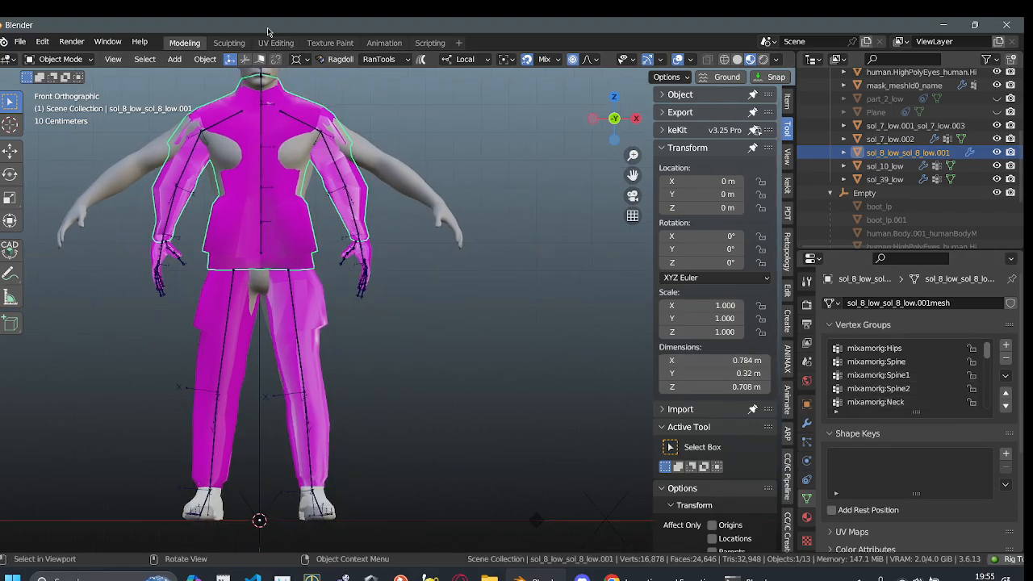
scroll(355, 258, "up", 3)
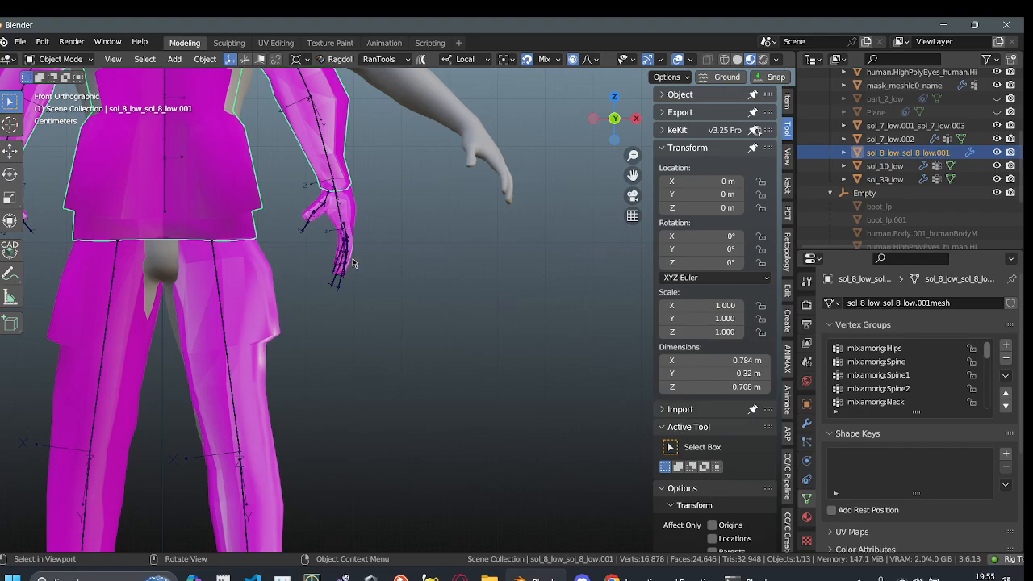
middle_click_drag(278, 181, 395, 319, "shift")
scroll(394, 319, "down", 1)
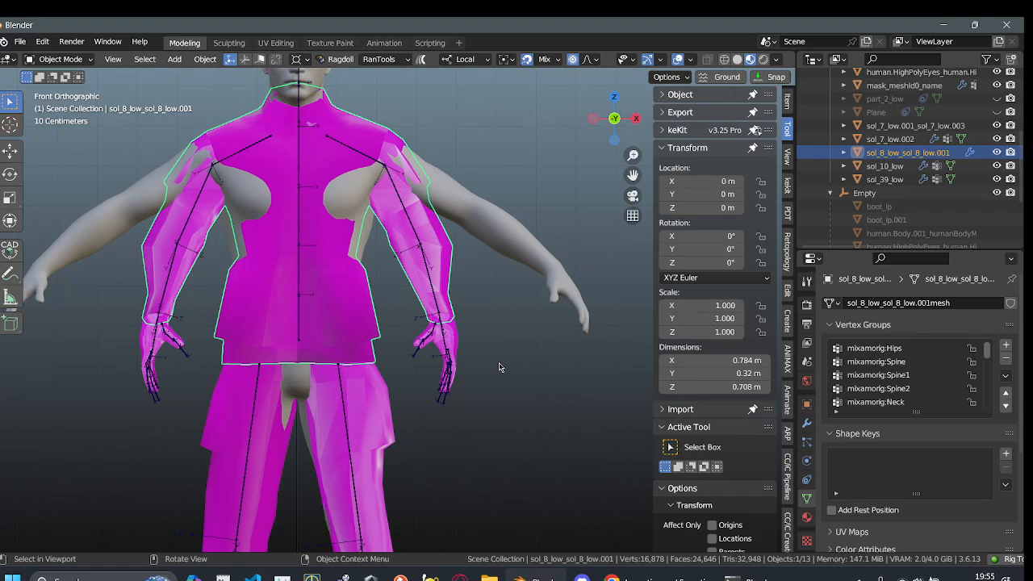
scroll(383, 331, "up", 3)
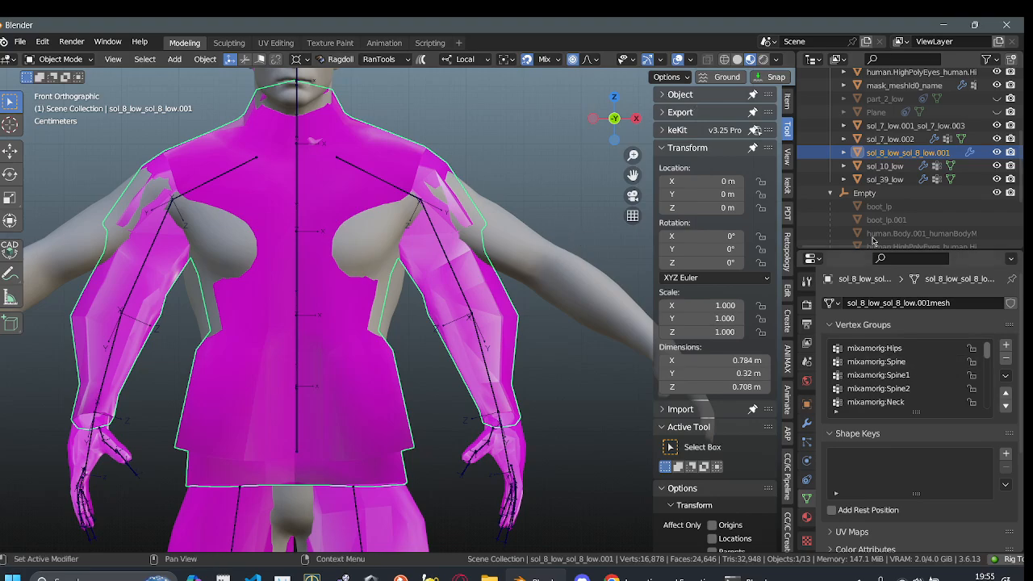
- Select the Empty and compare the outfit's shoulders and arm bones with the body underneath
left_click(926, 194)
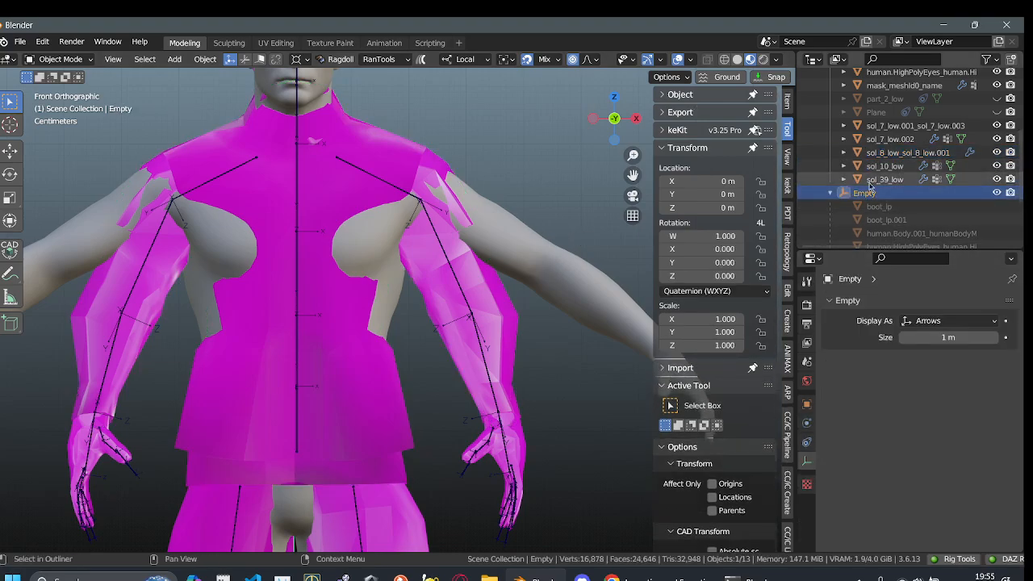
scroll(173, 335, "down", 2)
middle_click_drag(165, 201, 173, 255, "shift")
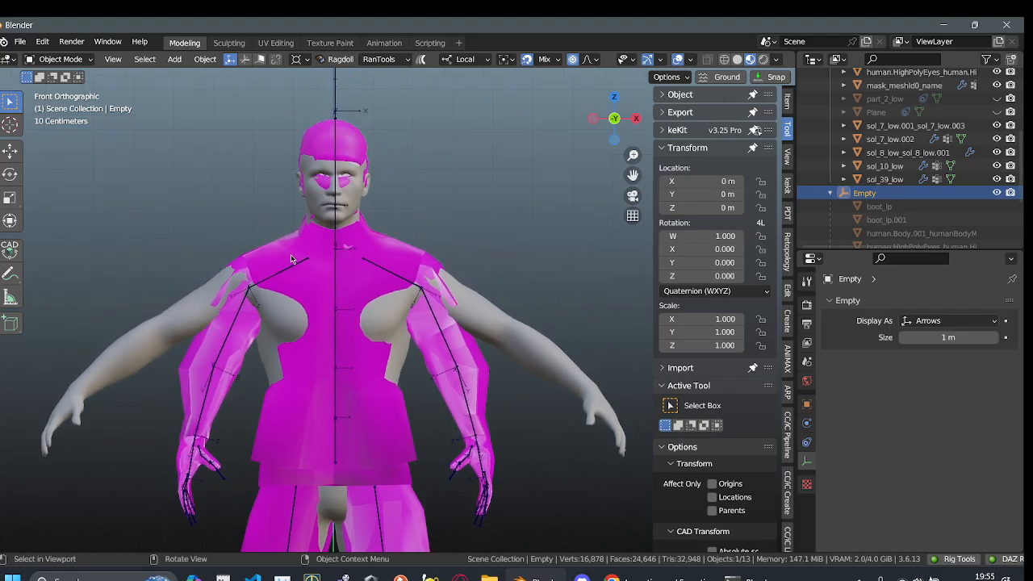
scroll(361, 386, "up", 3)
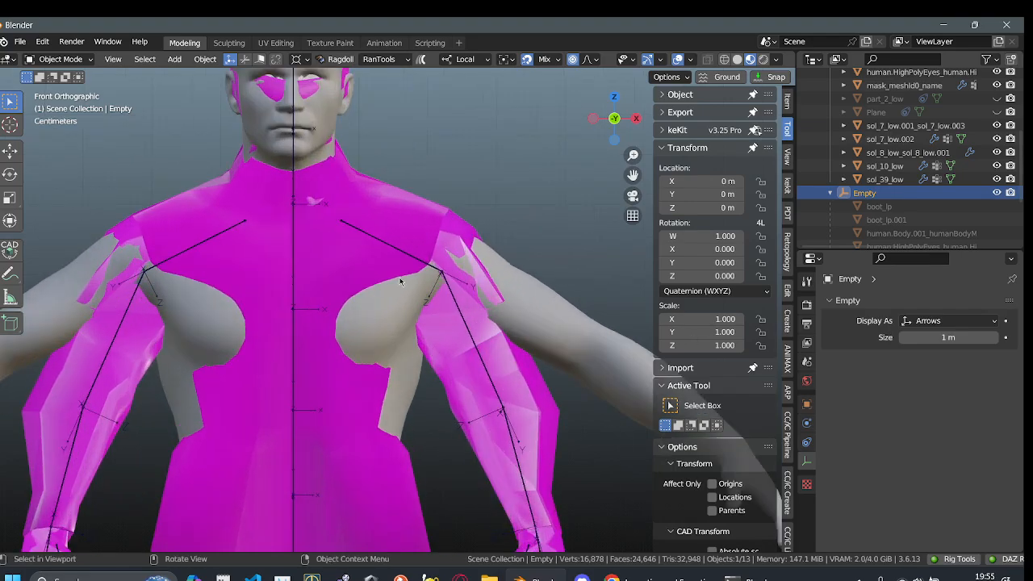
scroll(317, 280, "down", 3)
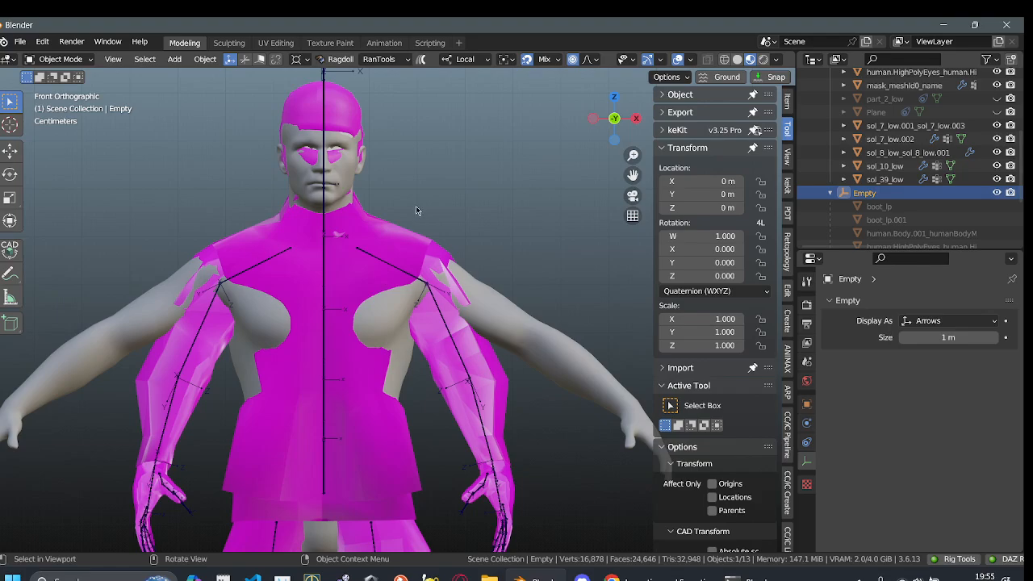
scroll(411, 325, "up", 3)
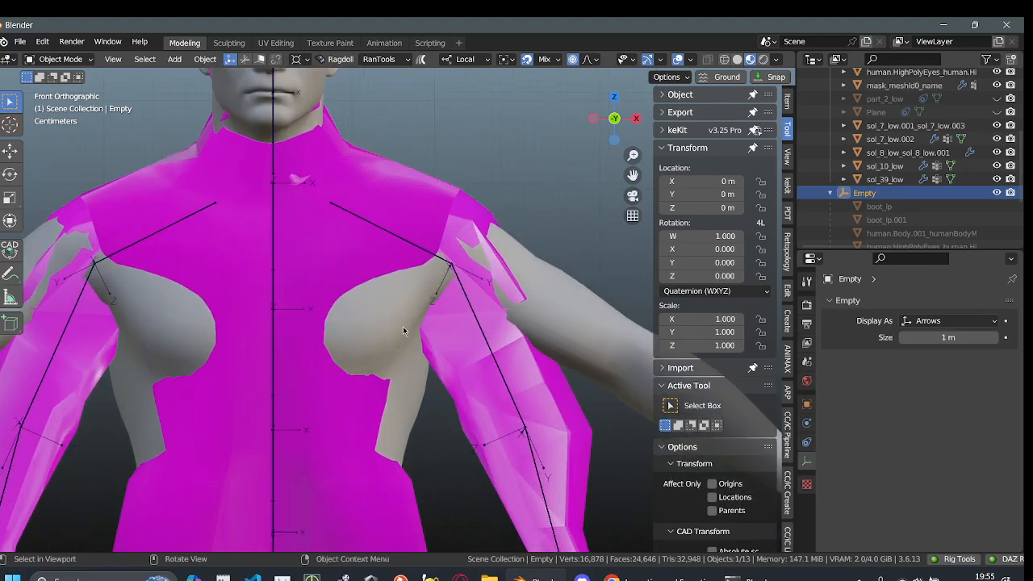
scroll(379, 274, "down", 3)
scroll(379, 331, "up", 2)
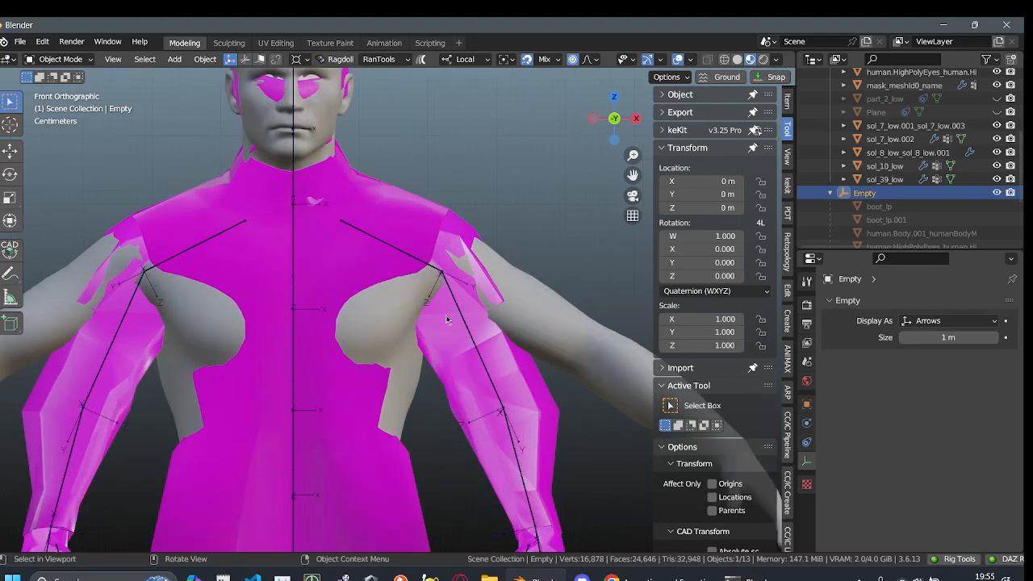
- Select the Mixamo armature and enter Pose Mode with its left upper-arm bone active
scroll(379, 317, "down", 1)
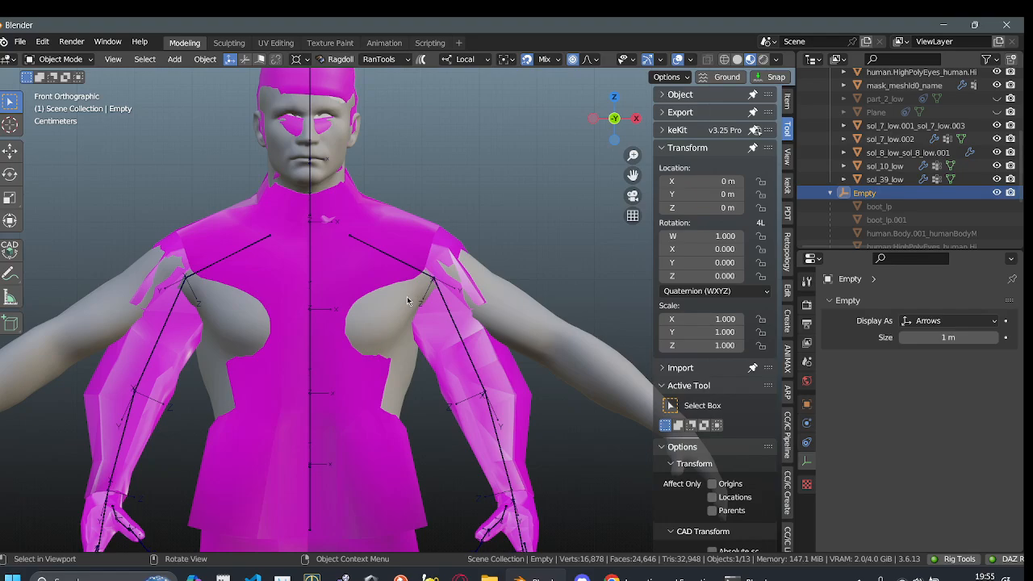
scroll(416, 297, "up", 1)
middle_click_drag(411, 331, 359, 283, "shift")
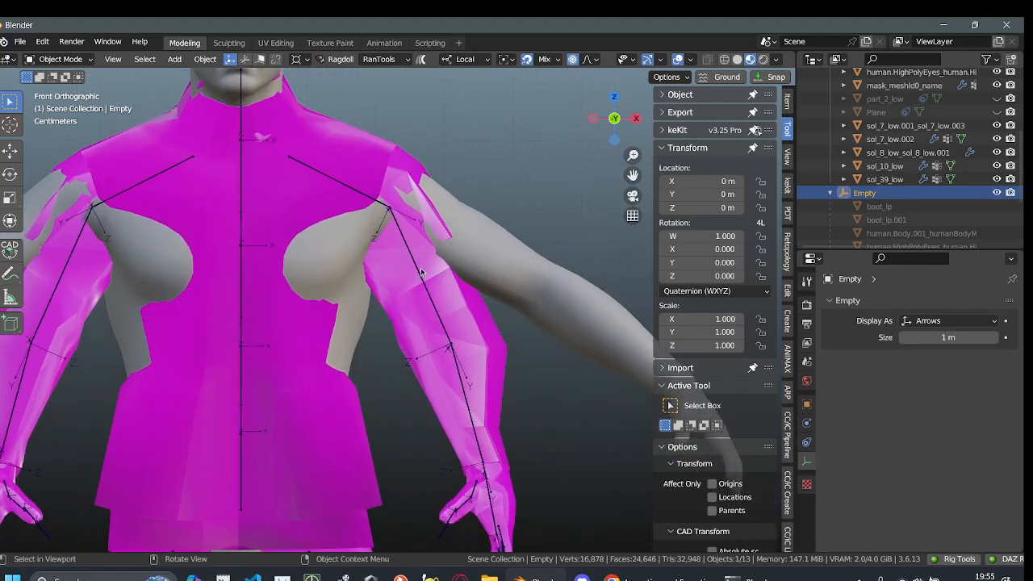
left_click(393, 219)
key("ctrl+Tab")
scroll(375, 379, "down", 1)
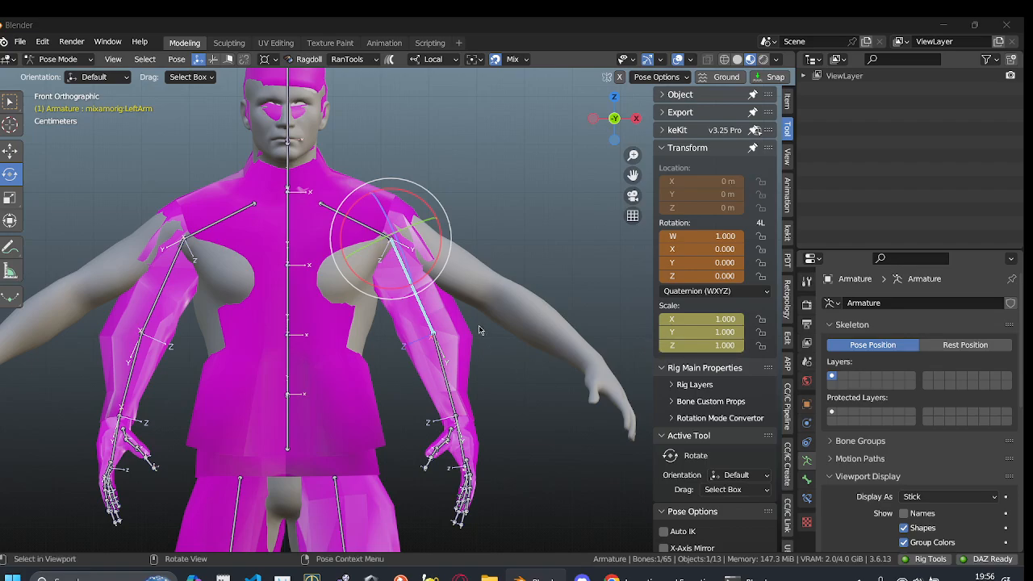
scroll(479, 325, "down", 1)
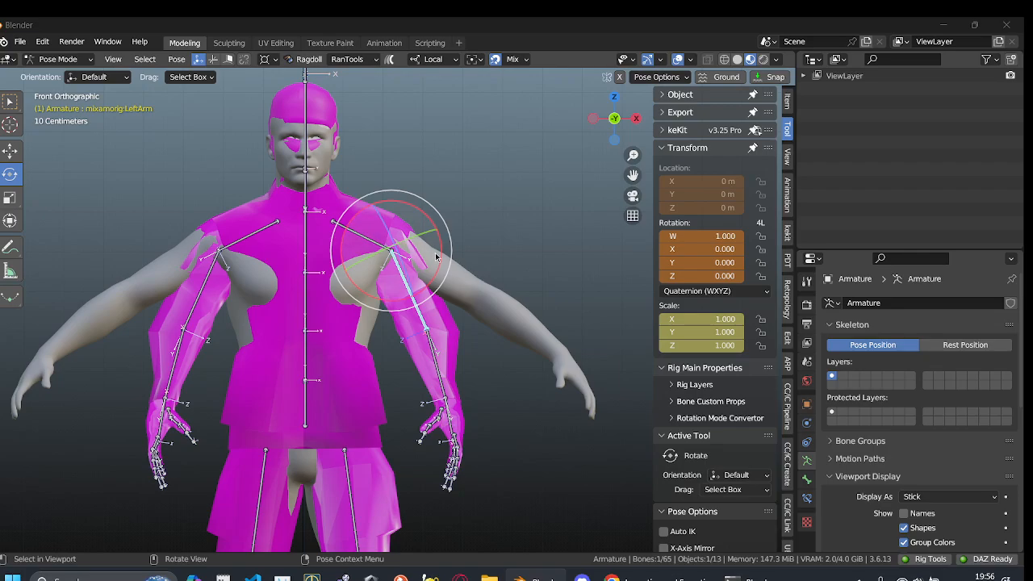
- Select the left shoulder bone and try a small rotation about its local X axis
left_click(350, 233)
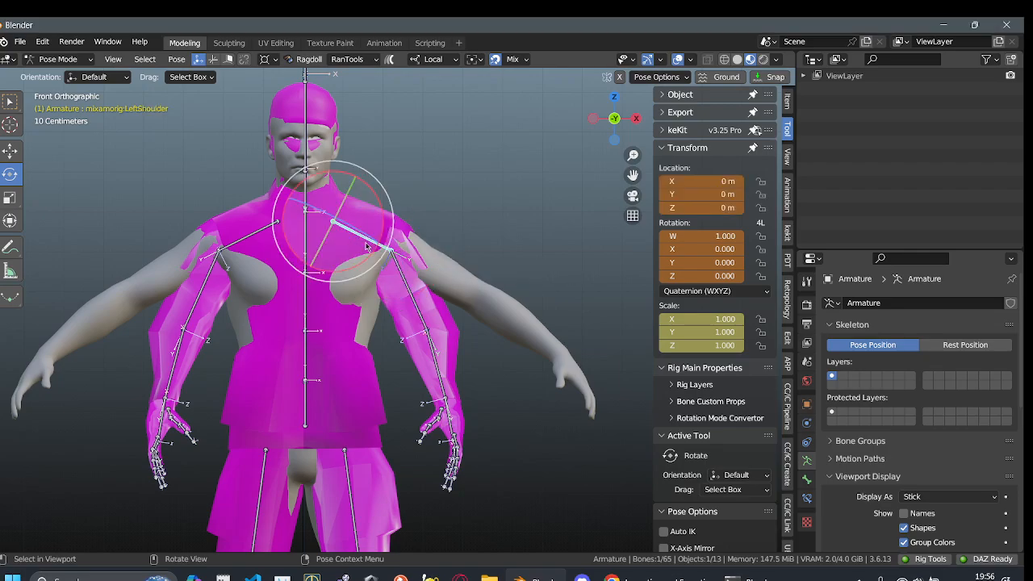
scroll(356, 245, "up", 2)
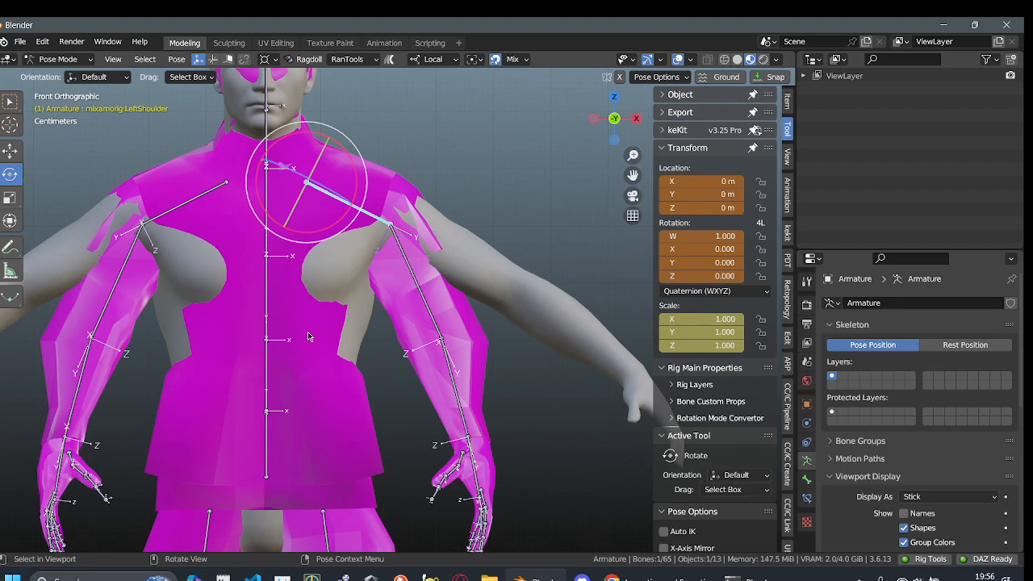
scroll(389, 307, "down", 1)
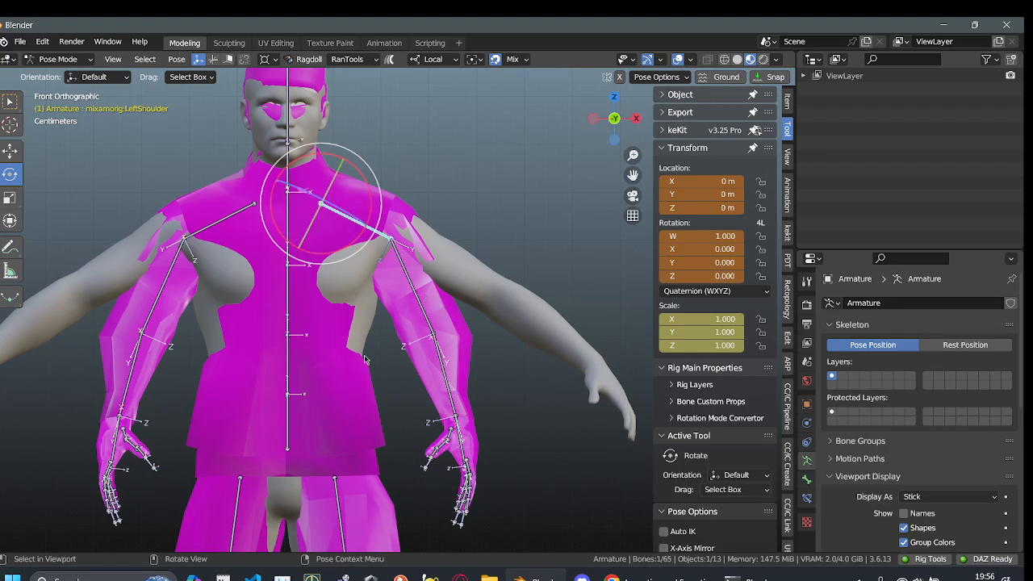
scroll(259, 347, "up", 3)
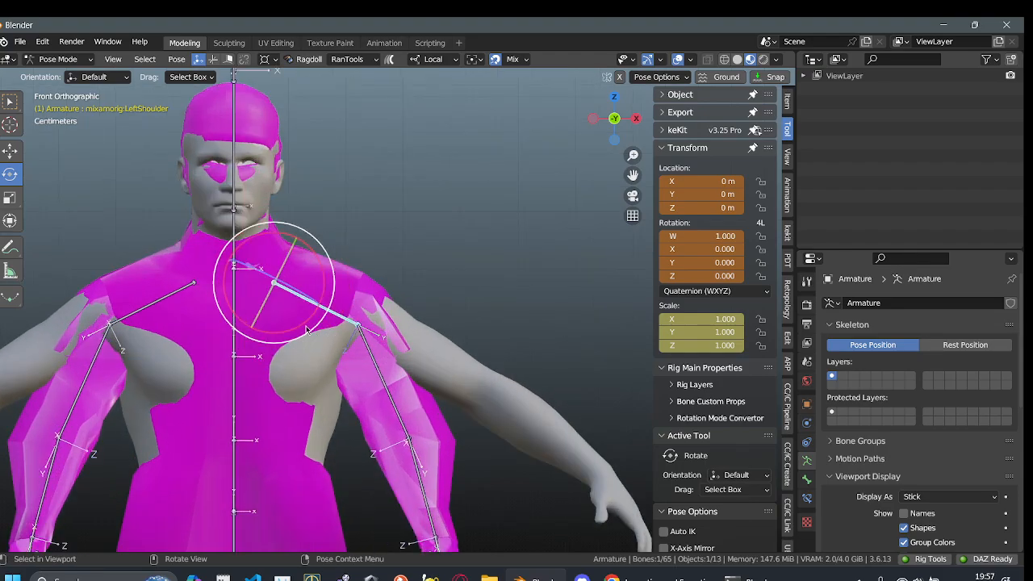
mouse_move(307, 327)
left_mouse_down()
mouse_move(314, 347)
mouse_move(322, 341)
left_mouse_up()
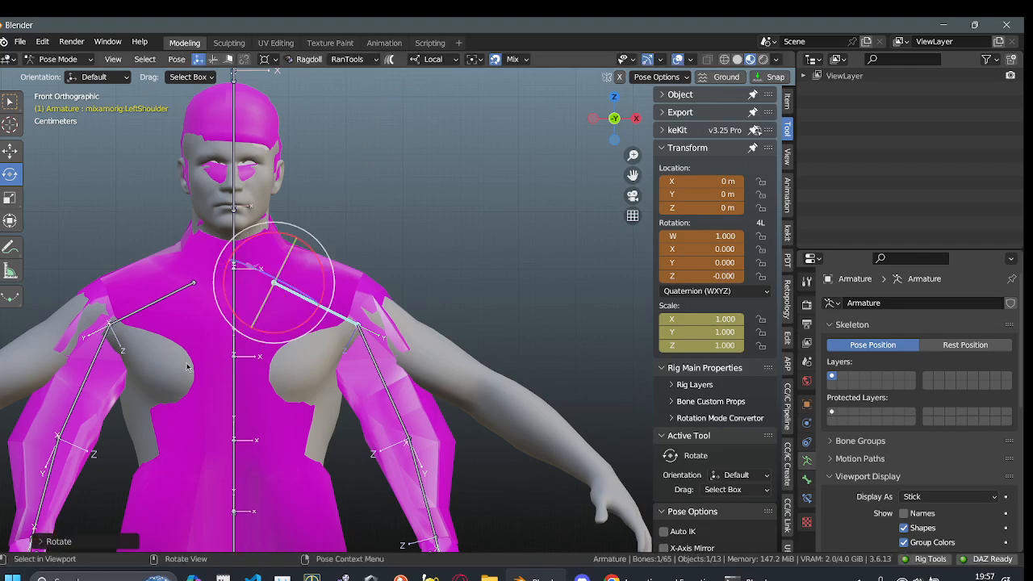
- Raise the right shoulder bone slightly about its local X axis, to a quaternion of W 0.999 and X -0.044
left_click(162, 303)
left_click_drag(239, 297, 238, 302)
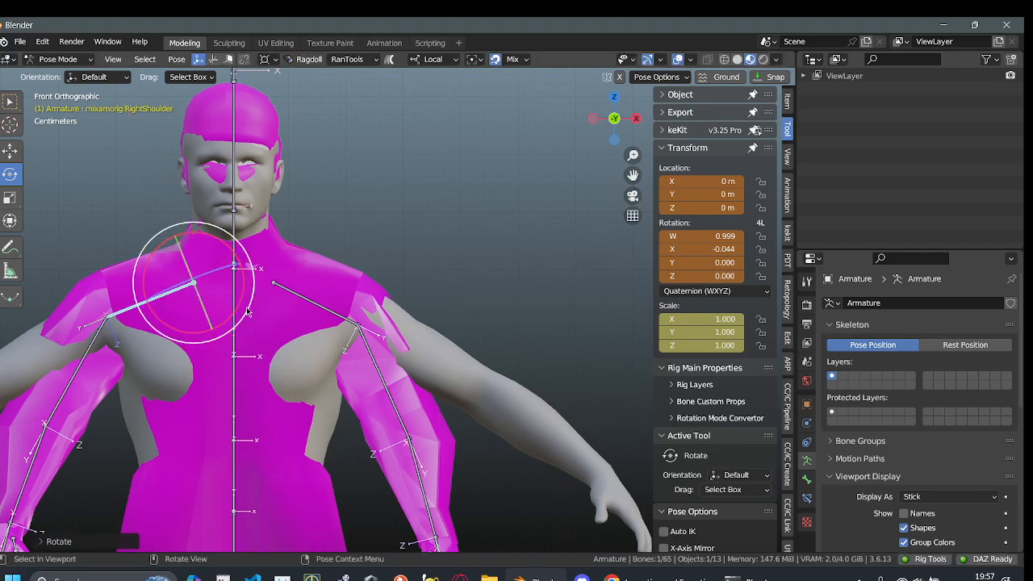
scroll(342, 355, "down", 1)
- Rotate the left upper-arm bone -35 degrees about its local X axis to raise the sleeve towards the body's arm
left_click(375, 357)
scroll(443, 353, "up", 2)
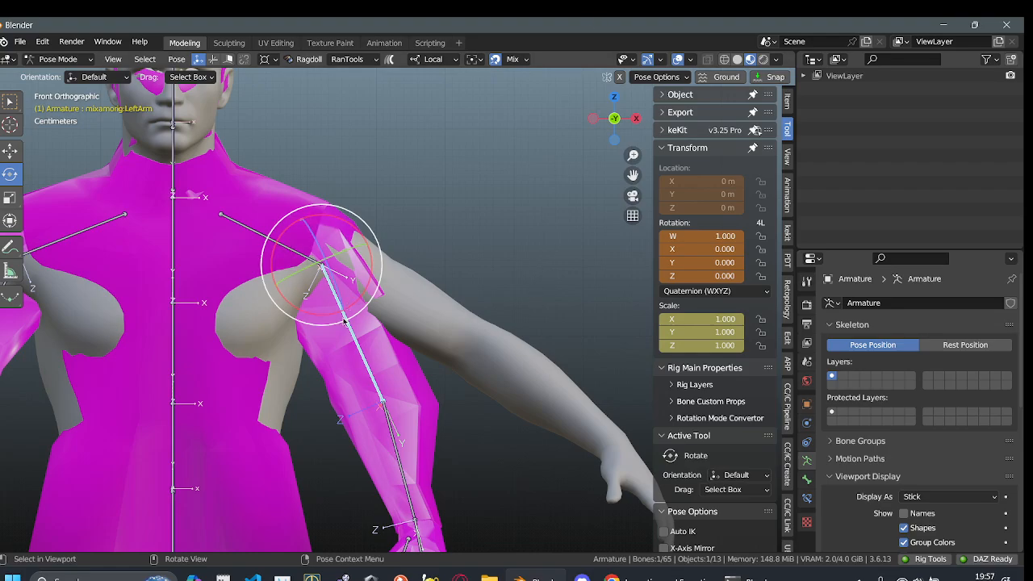
left_click_drag(363, 289, 396, 263)
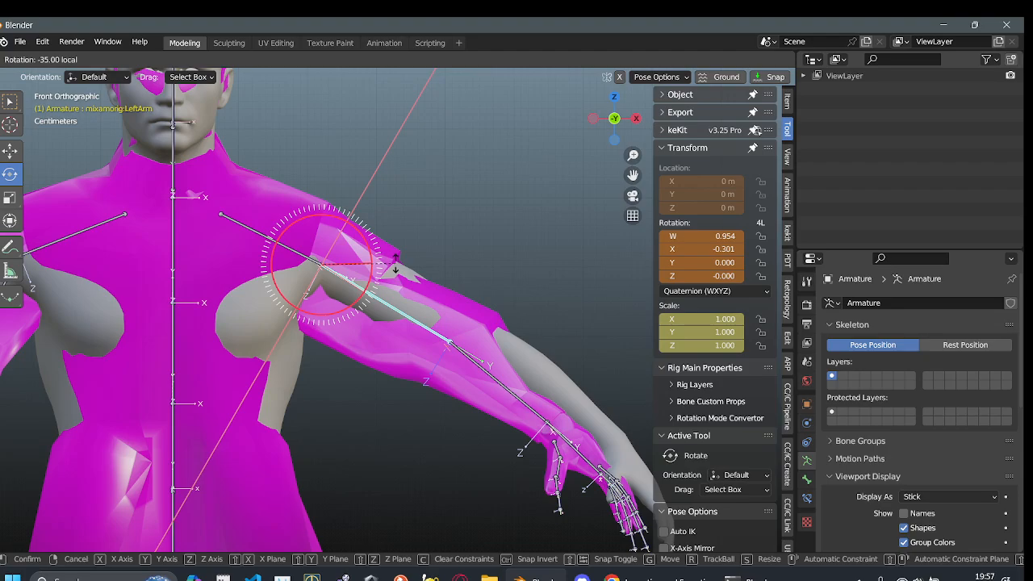
left_click_drag(396, 263, 395, 267)
scroll(390, 303, "down", 3)
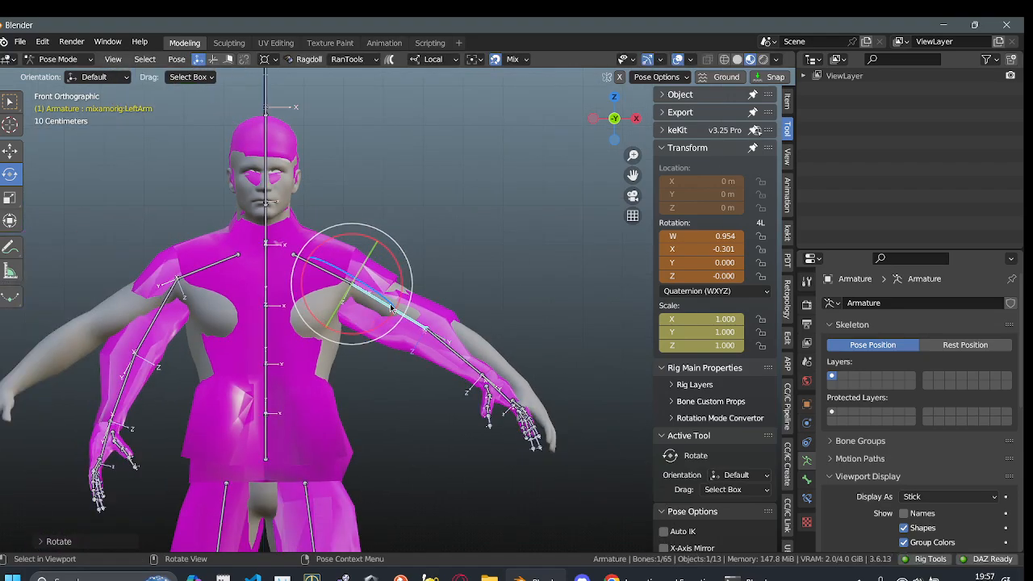
- Raise the right upper-arm bone about its local X axis to a quaternion of W 0.966 and X -0.259
left_click(169, 299)
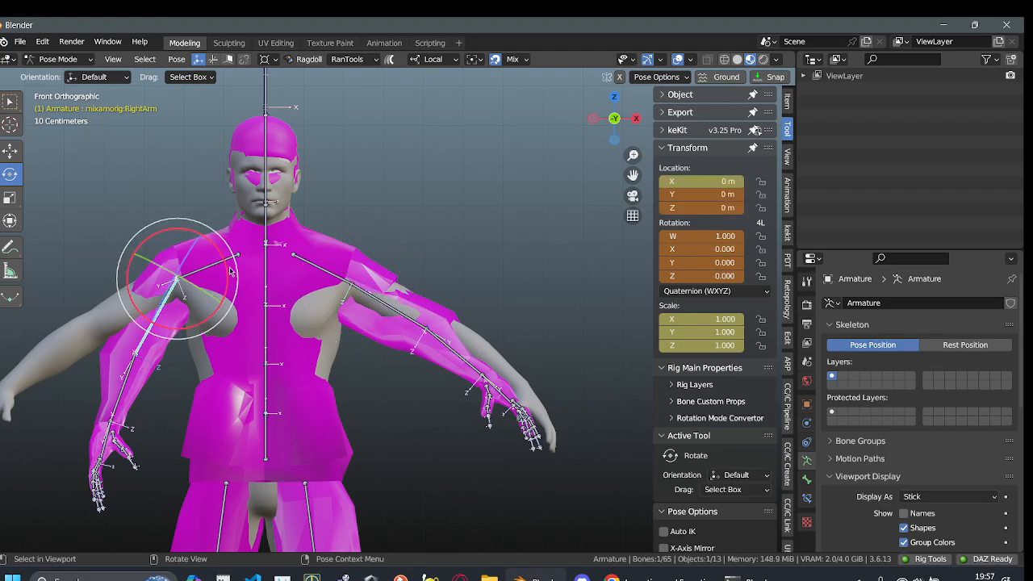
left_click_drag(226, 275, 225, 301)
scroll(242, 350, "up", 2)
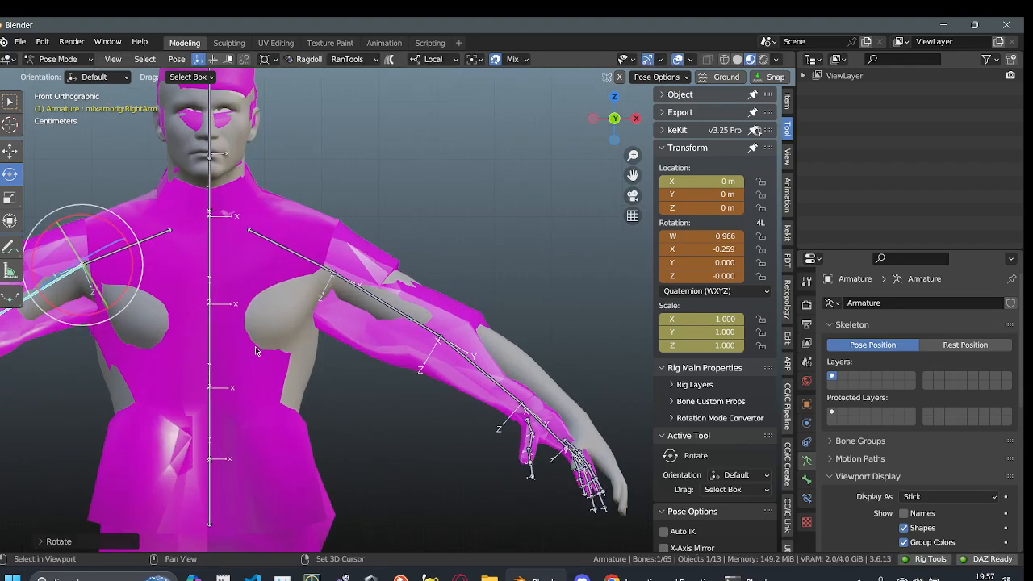
- Examine from the back view how the posed jacket, trousers and right sleeve fit the body
middle_click_drag(239, 359, 309, 300, "shift")
scroll(452, 382, "up", 2)
middle_click_drag(384, 339, 415, 290)
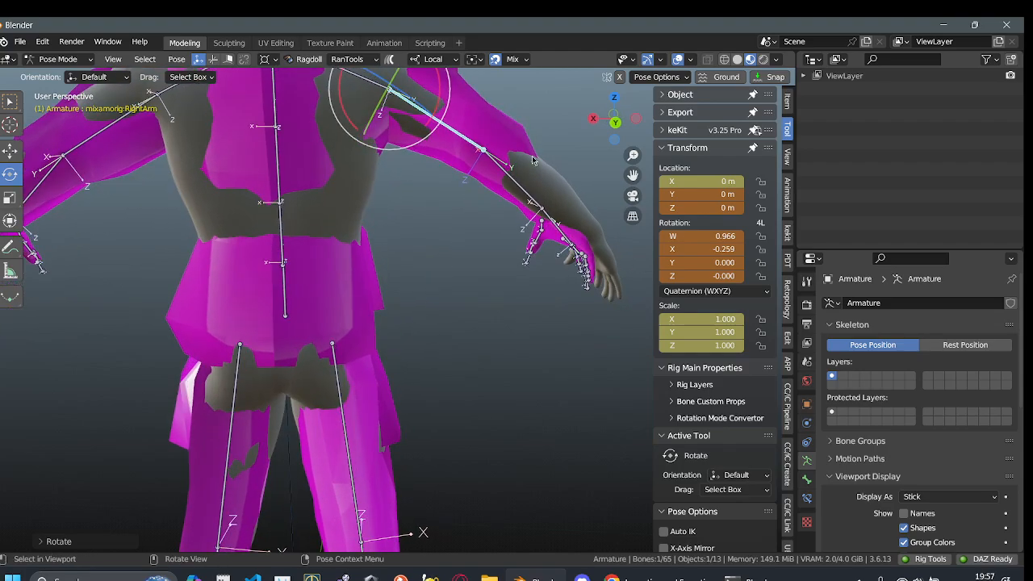
left_click(621, 125)
middle_click_drag(408, 348, 366, 192, "shift")
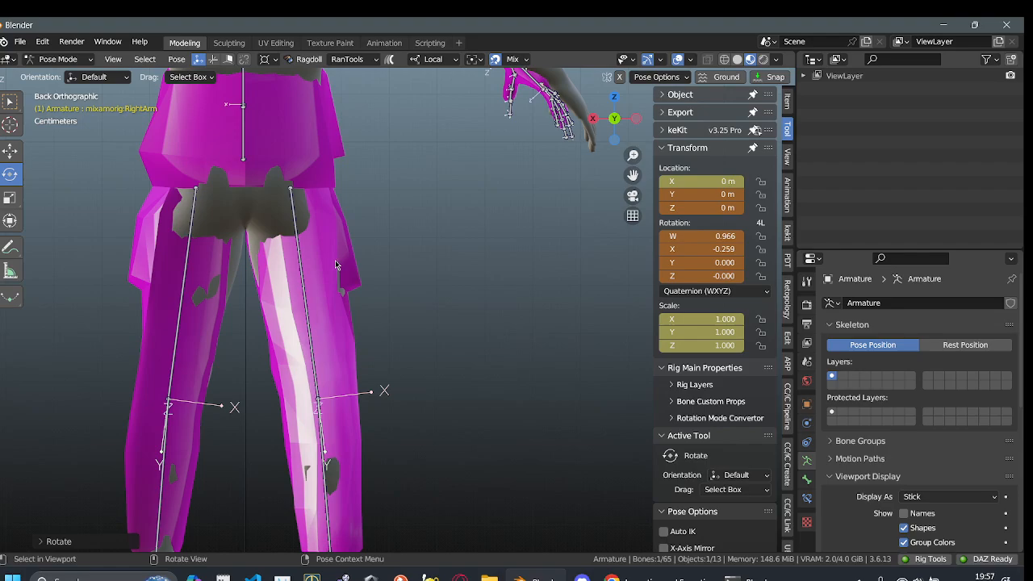
middle_click_drag(328, 281, 409, 289, "shift")
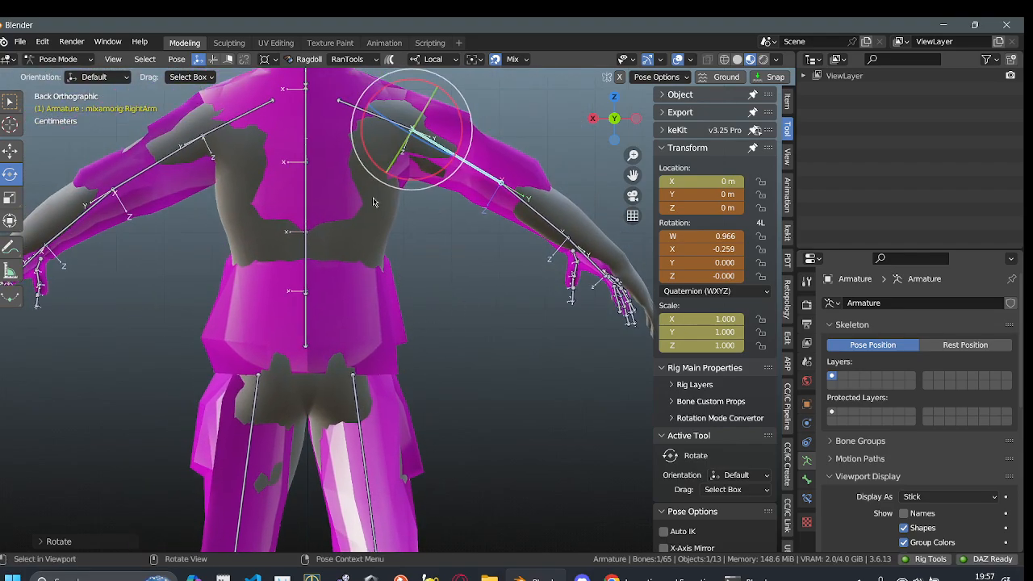
scroll(378, 242, "up", 2)
scroll(383, 303, "up", 2)
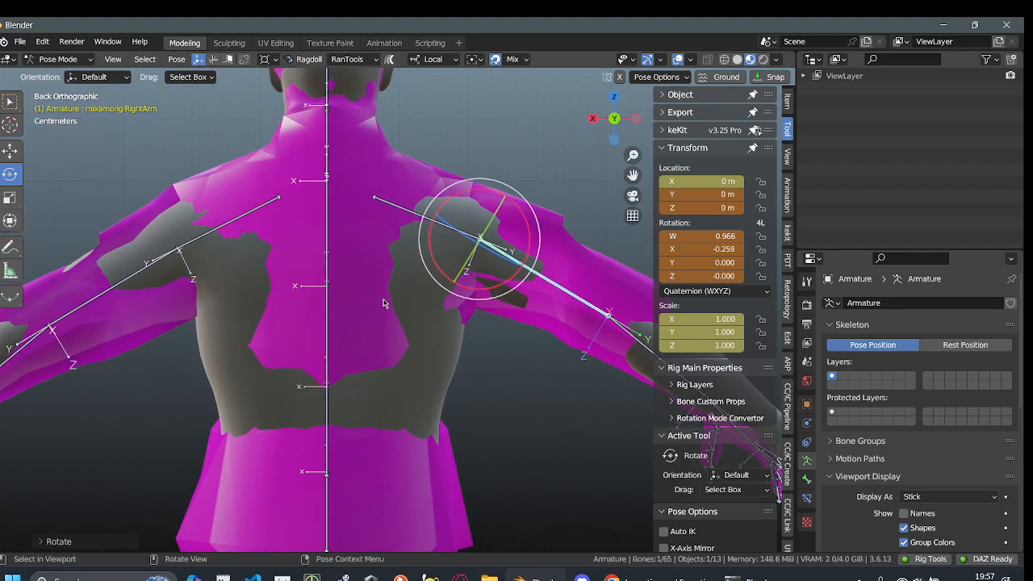
middle_click_drag(383, 302, 290, 277, "shift")
middle_click_drag(500, 308, 415, 282, "shift")
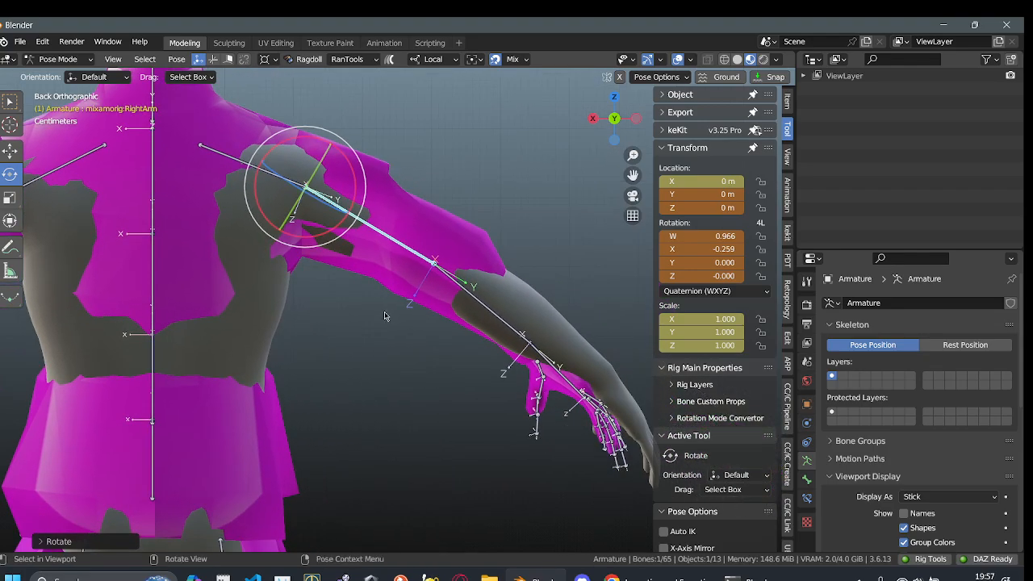
scroll(397, 298, "down", 3)
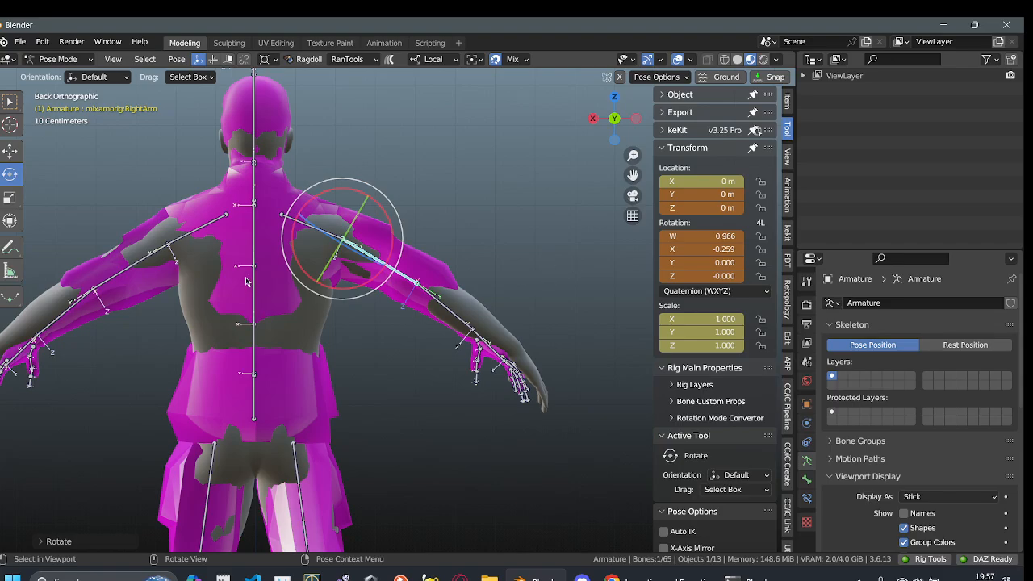
- Compare both raised sleeves and the shoulders with the body in the front orthographic view
middle_click_drag(246, 281, 399, 372)
middle_click_drag(319, 292, 391, 185)
scroll(381, 242, "up", 1)
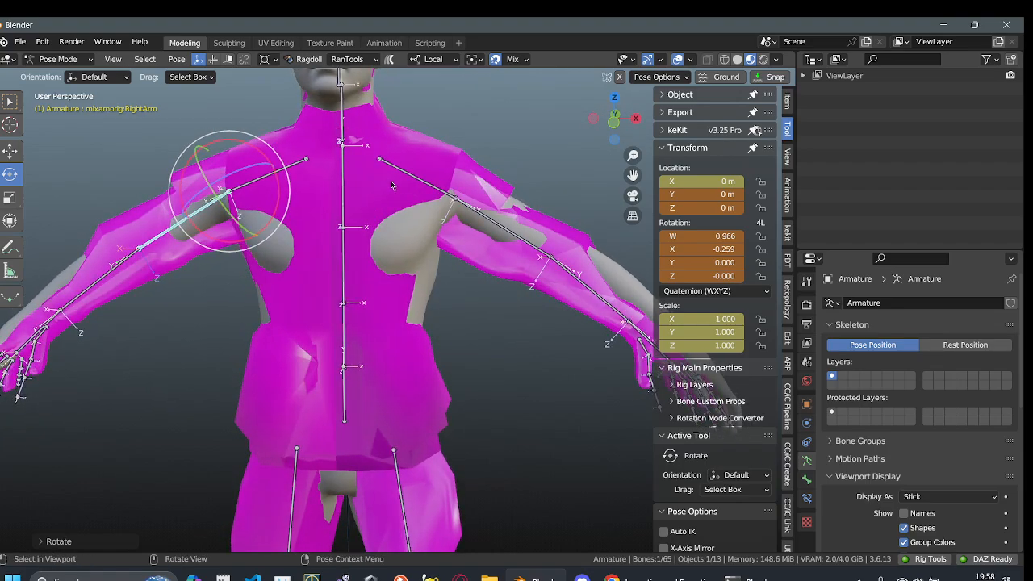
left_click(608, 123)
scroll(365, 163, "up", 2)
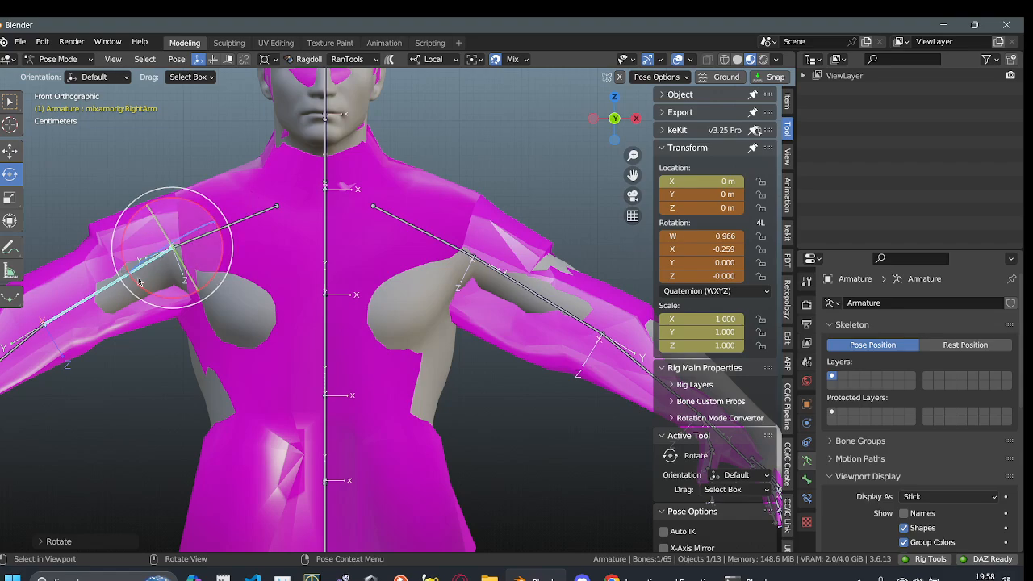
scroll(139, 280, "down", 2)
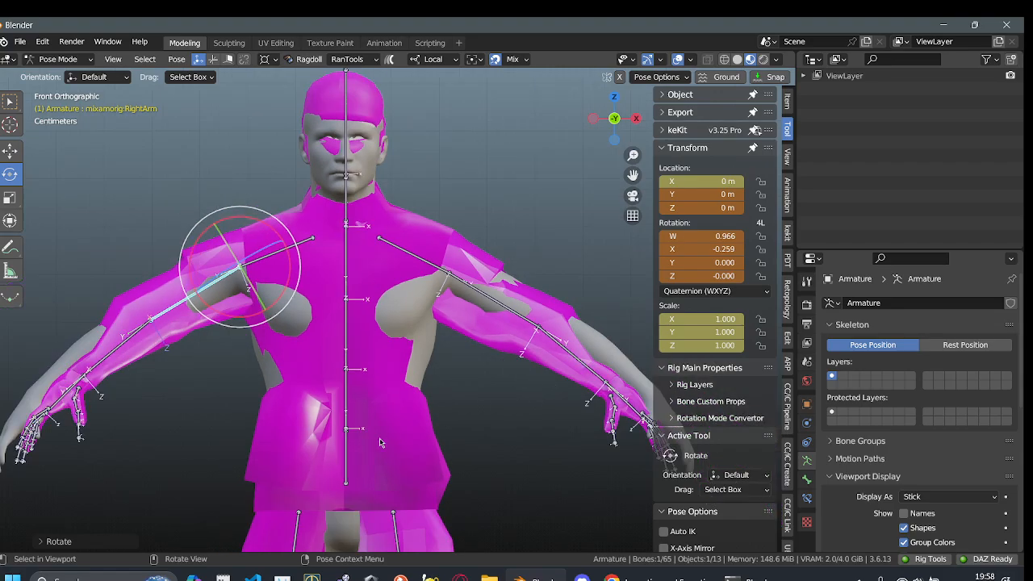
scroll(381, 442, "down", 2)
- Inspect the right forearm and hand from the side and below for offset between outfit and body
middle_click_drag(209, 362, 338, 363)
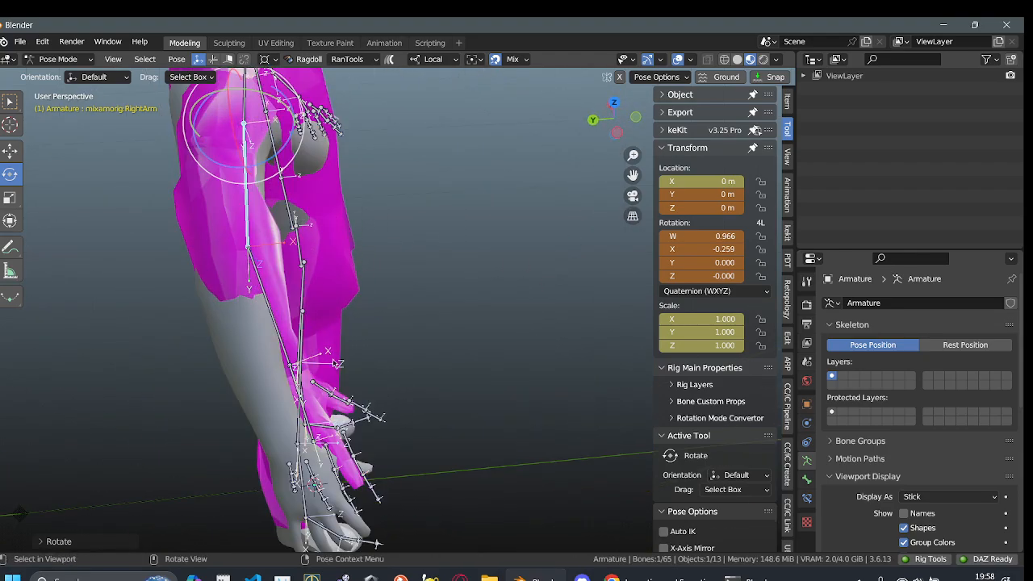
middle_click_drag(263, 334, 466, 324)
middle_click_drag(425, 381, 506, 218)
middle_click_drag(491, 176, 371, 363)
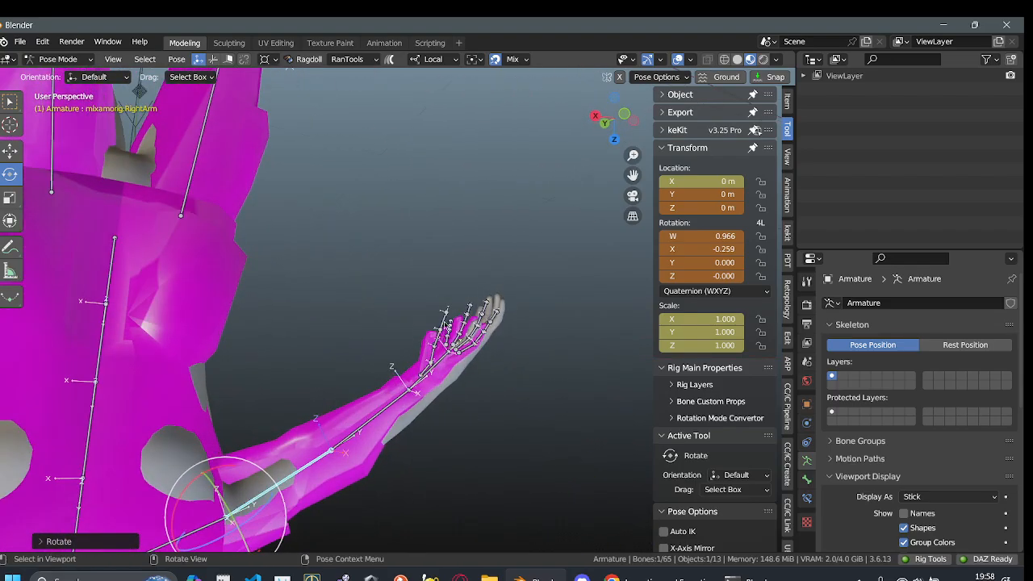
middle_click_drag(442, 446, 411, 322)
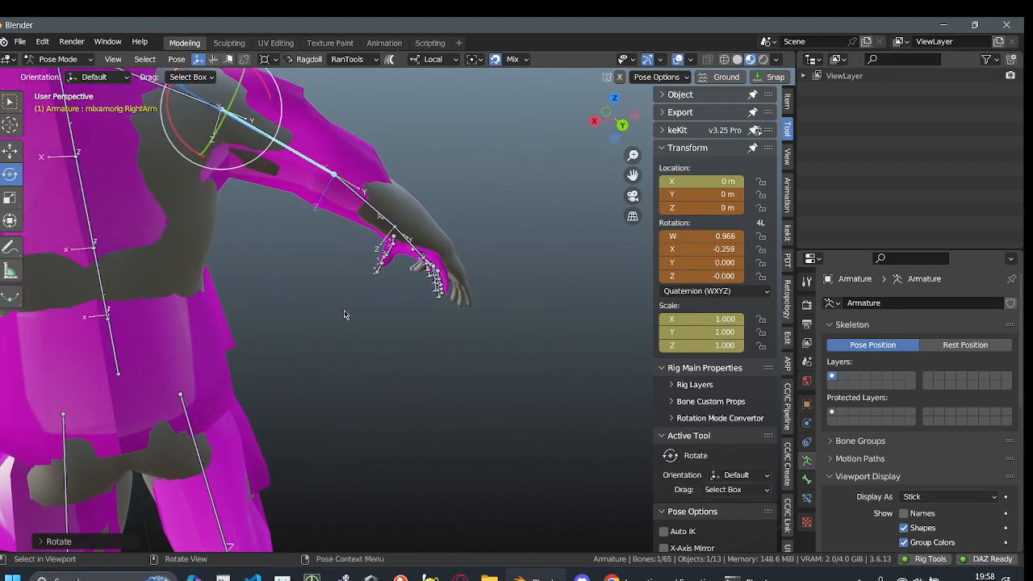
scroll(326, 331, "down", 1)
middle_click_drag(337, 322, 347, 285)
- Set the back orthographic view and compare the left and right shoulder and arm bones with the body
left_click(621, 124)
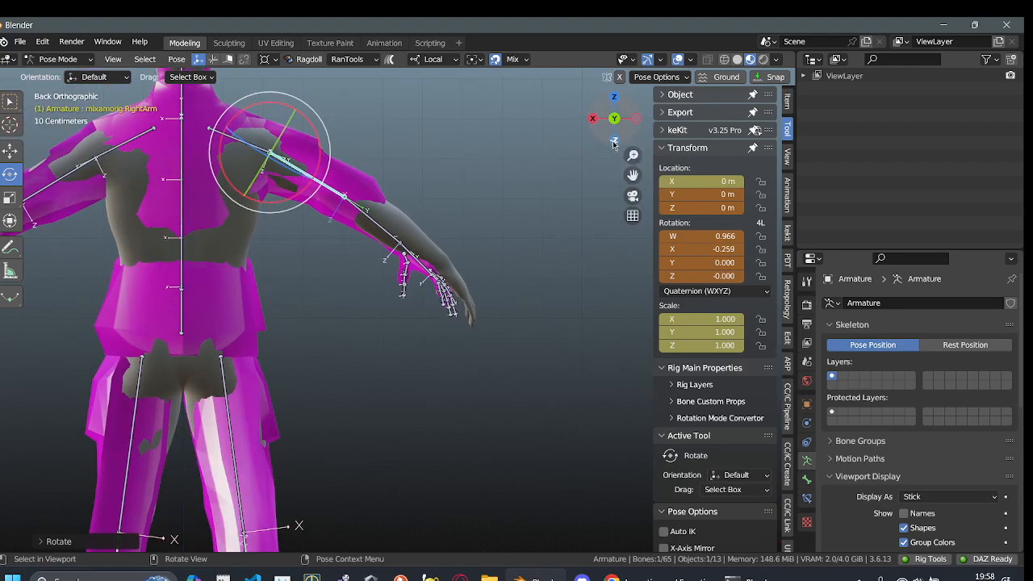
middle_click_drag(330, 163, 515, 212, "shift")
scroll(450, 216, "up", 2)
scroll(446, 213, "down", 3)
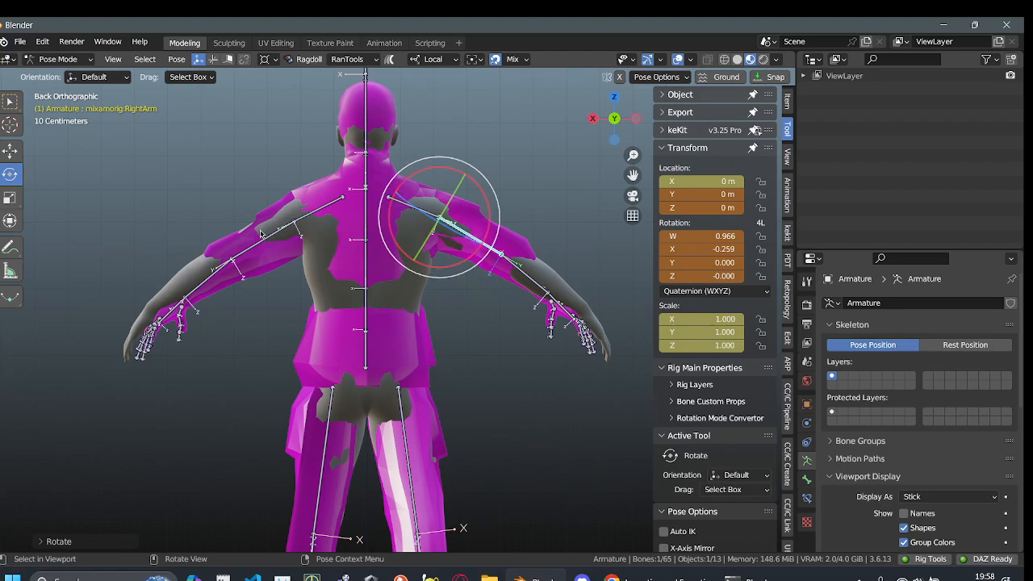
scroll(364, 301, "up", 3)
scroll(363, 323, "down", 3)
scroll(387, 214, "up", 2)
middle_click_drag(387, 214, 456, 242, "shift")
scroll(457, 242, "up", 3)
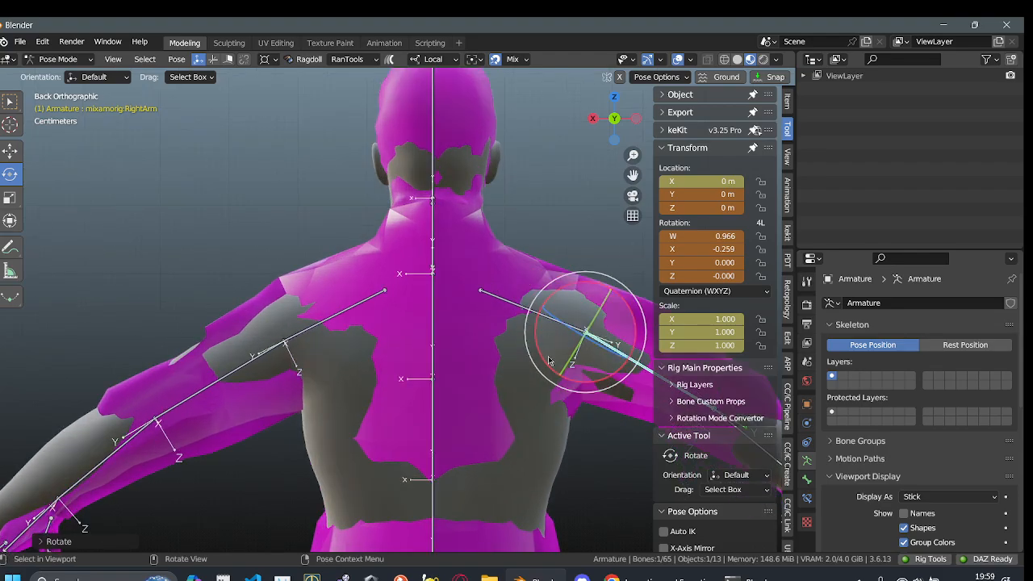
middle_click_drag(524, 365, 317, 299, "shift")
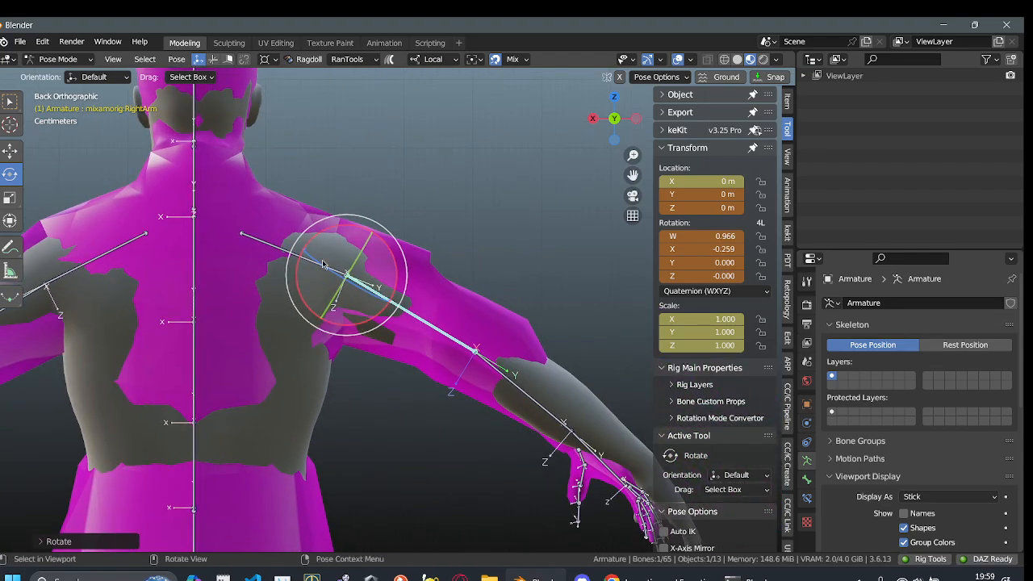
scroll(337, 219, "down", 3)
- Isolate the Bip001.001 armature by unhiding it and hiding Collection, Empty and the M_BaseMesh Skin_BIP body
left_click(284, 207)
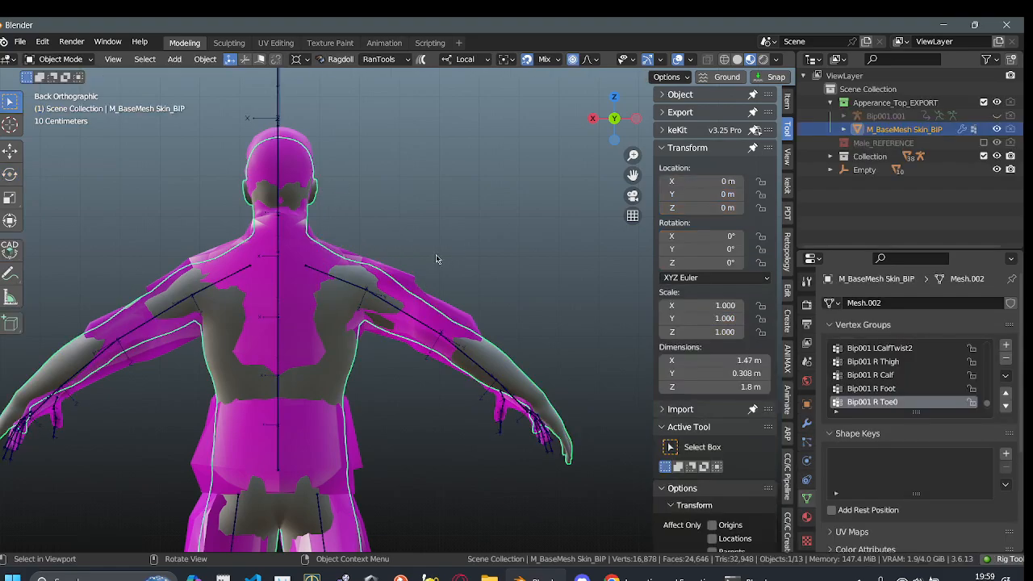
left_click(996, 170)
left_click(997, 156)
left_click(997, 115)
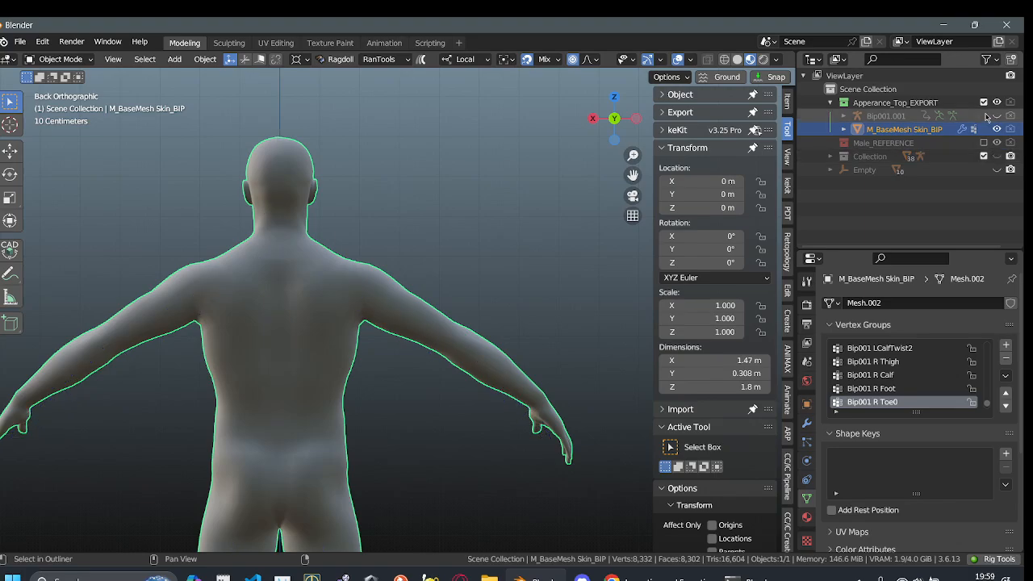
left_click(996, 129)
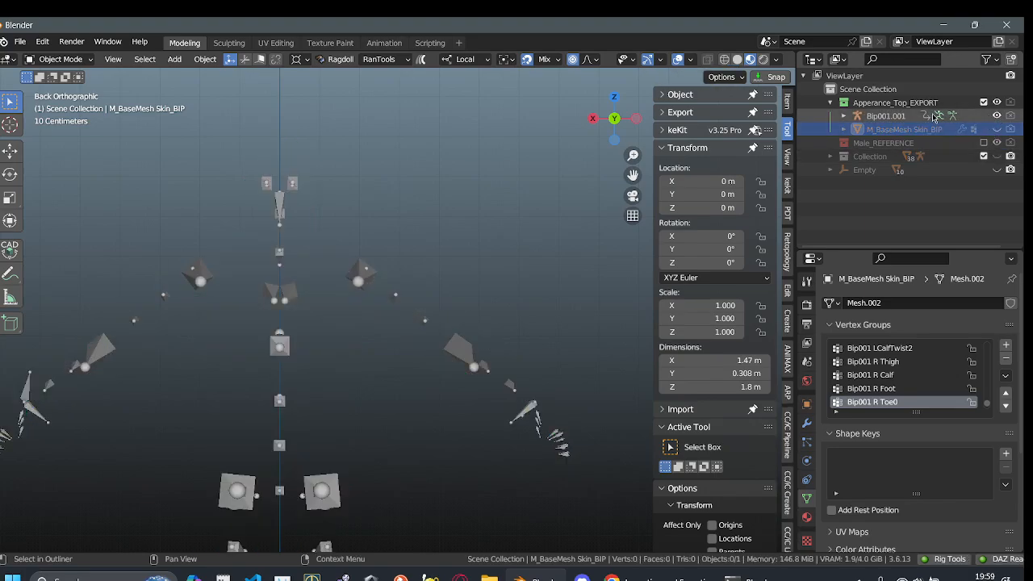
- Select the Bip001.001 armature and examine its bone layout from the front
left_click(899, 116)
scroll(425, 318, "down", 2)
middle_click_drag(193, 288, 649, 105)
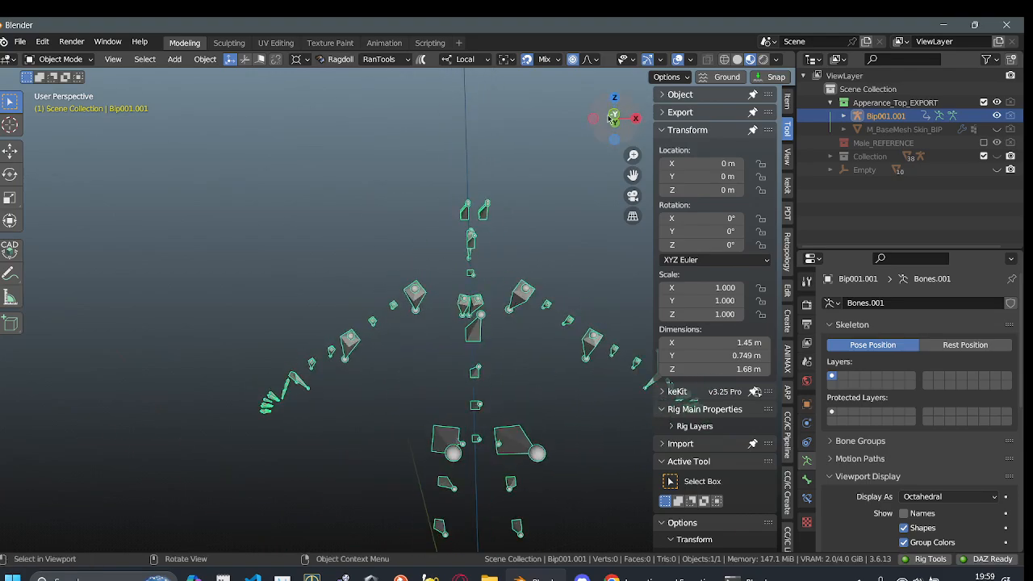
- Set the front orthographic view and review the deform and viewport display settings of the armature's active finger bone
left_click(614, 118)
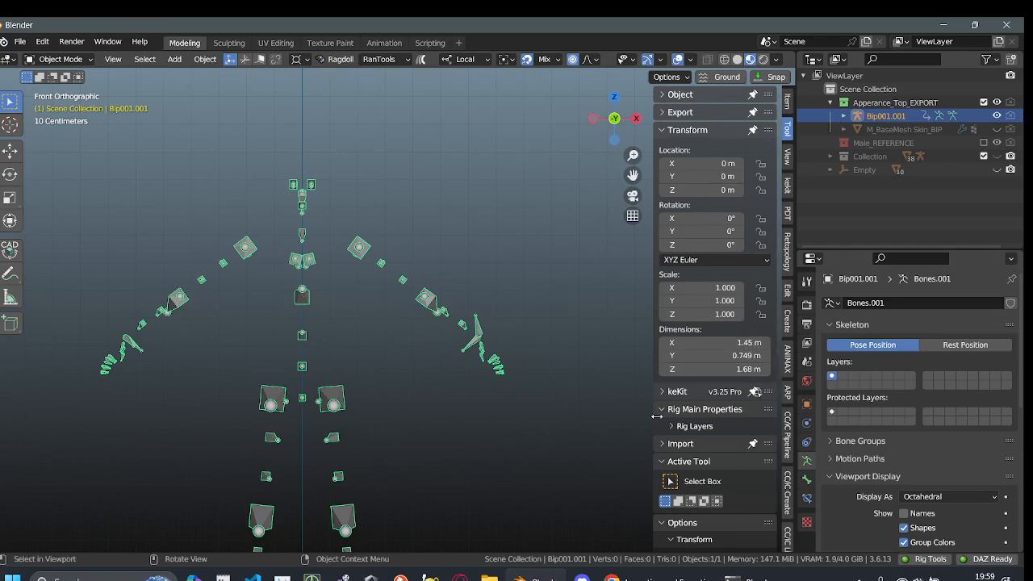
left_click(806, 479)
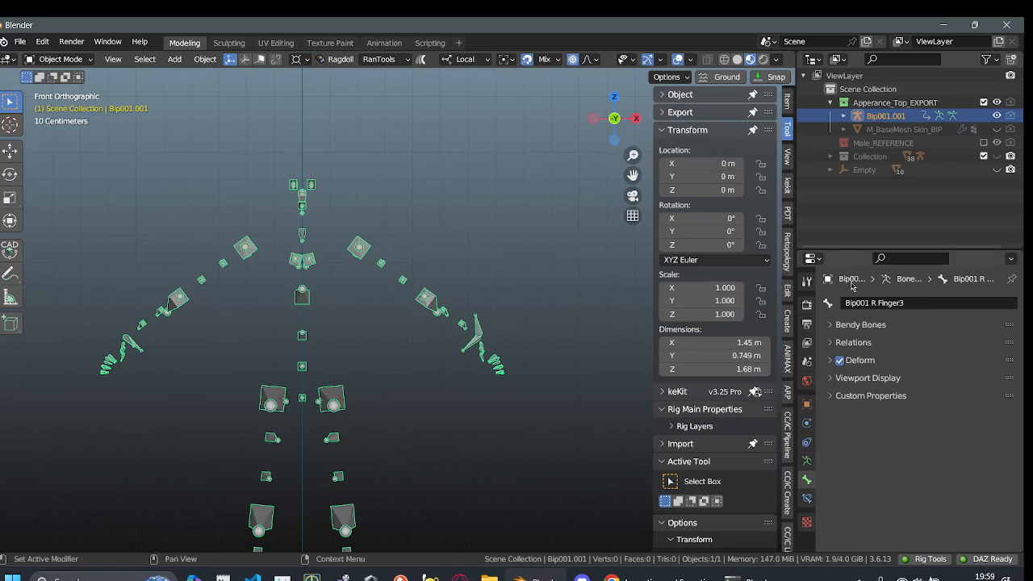
left_click(831, 377)
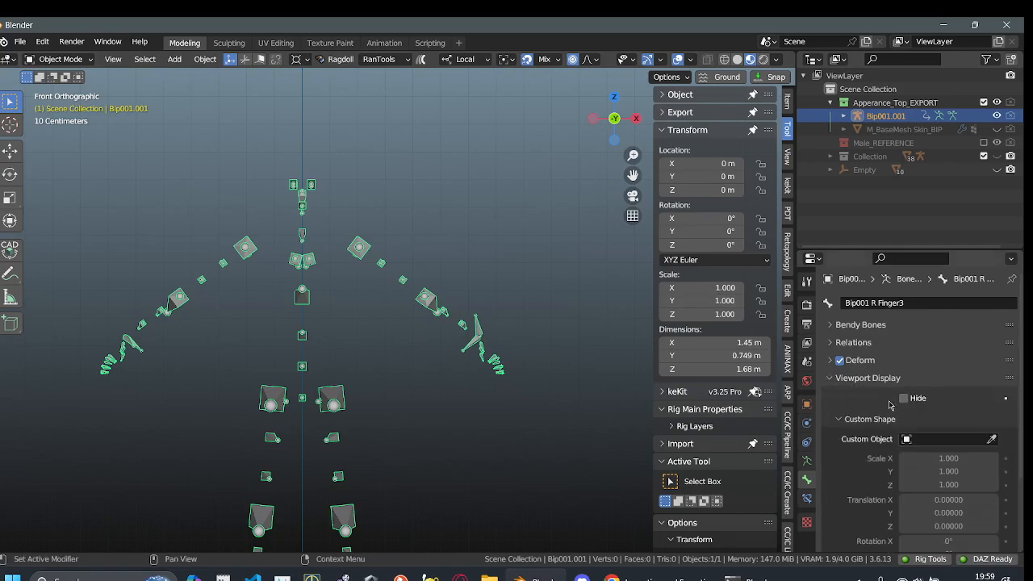
left_click(830, 361)
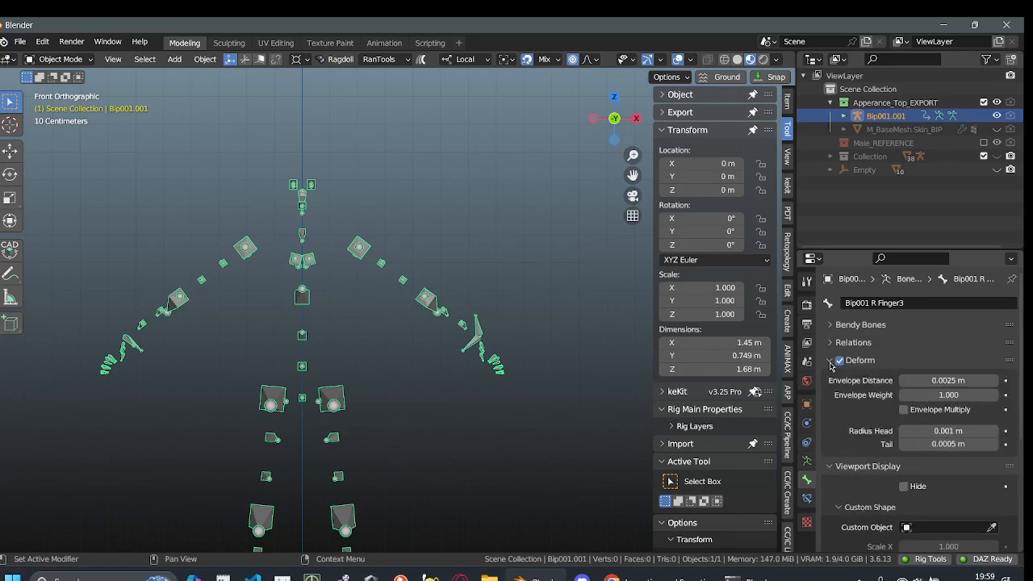
left_click(831, 363)
left_click(836, 382)
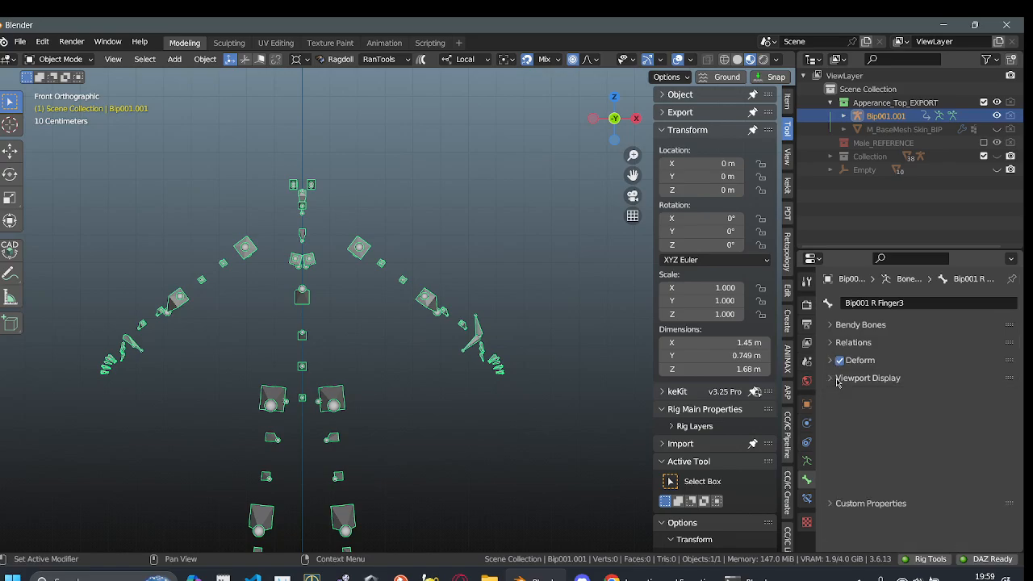
- Display the Bip001.001 armature's bones as Stick with Axes shown, and inspect the axis directions around the spine and shoulders
left_click(811, 462)
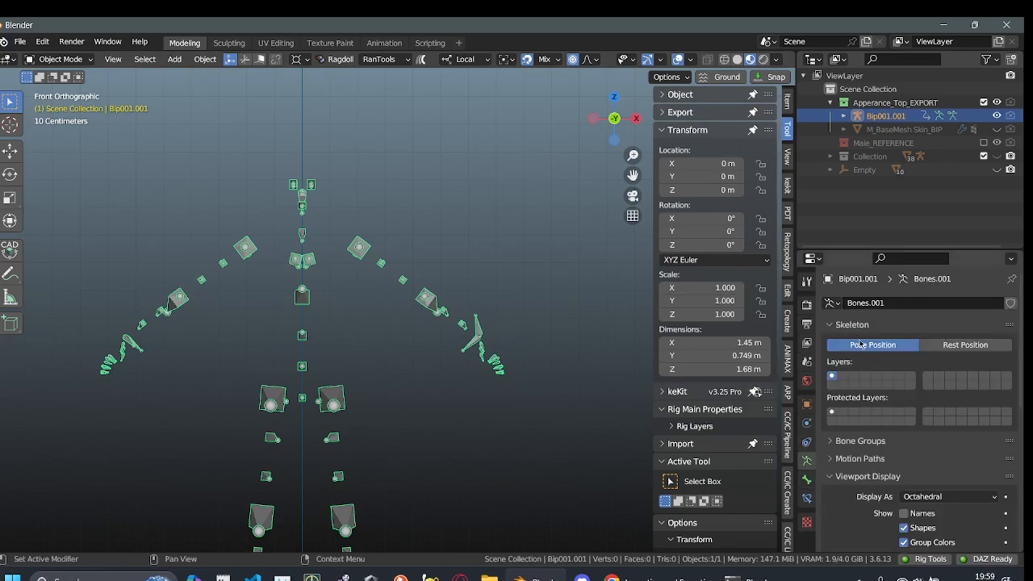
scroll(848, 515, "down", 1)
left_click(937, 454)
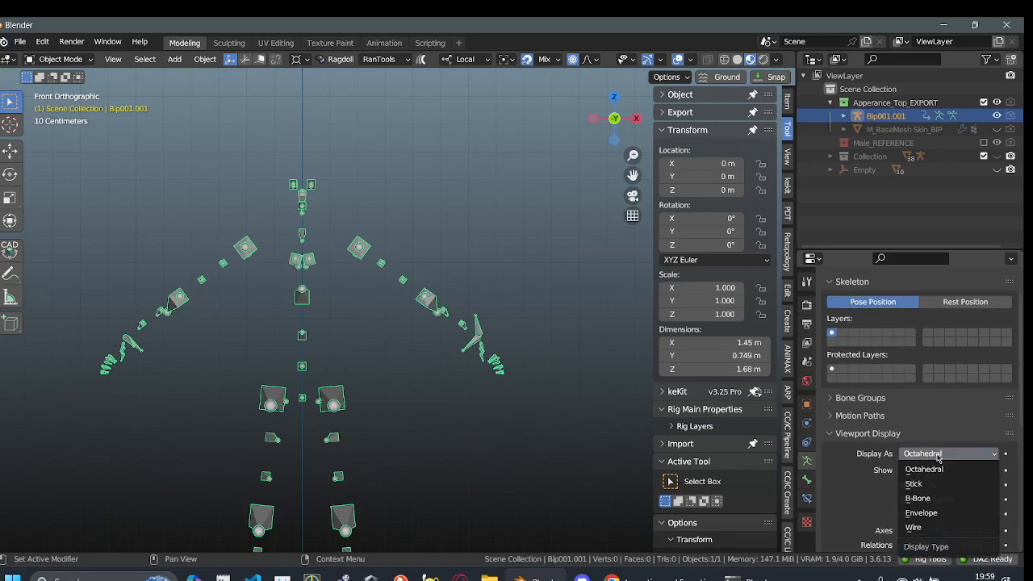
left_click(948, 484)
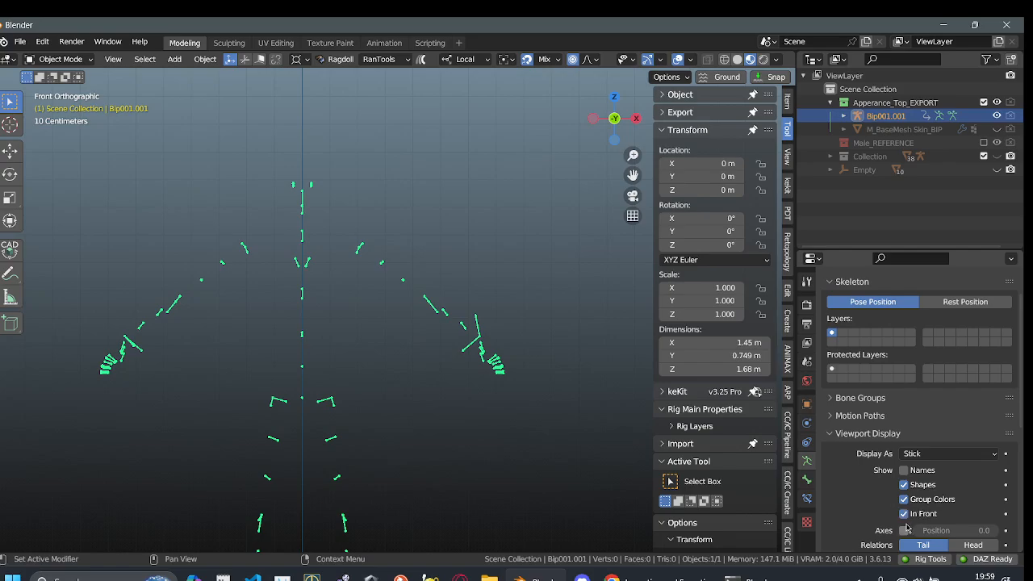
left_click(903, 531)
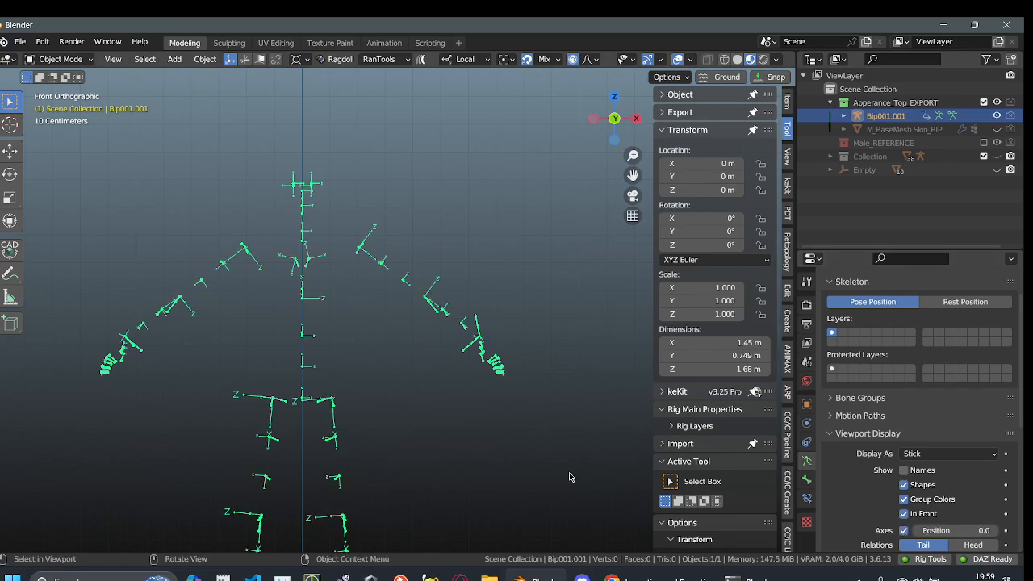
scroll(288, 403, "up", 6)
middle_click_drag(436, 387, 274, 186, "shift")
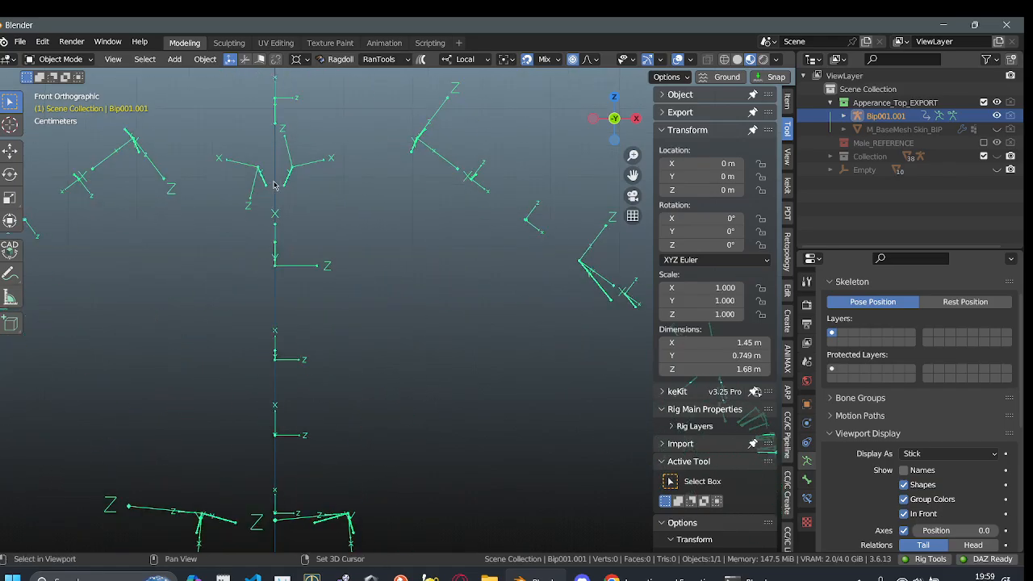
middle_click_drag(342, 203, 303, 176)
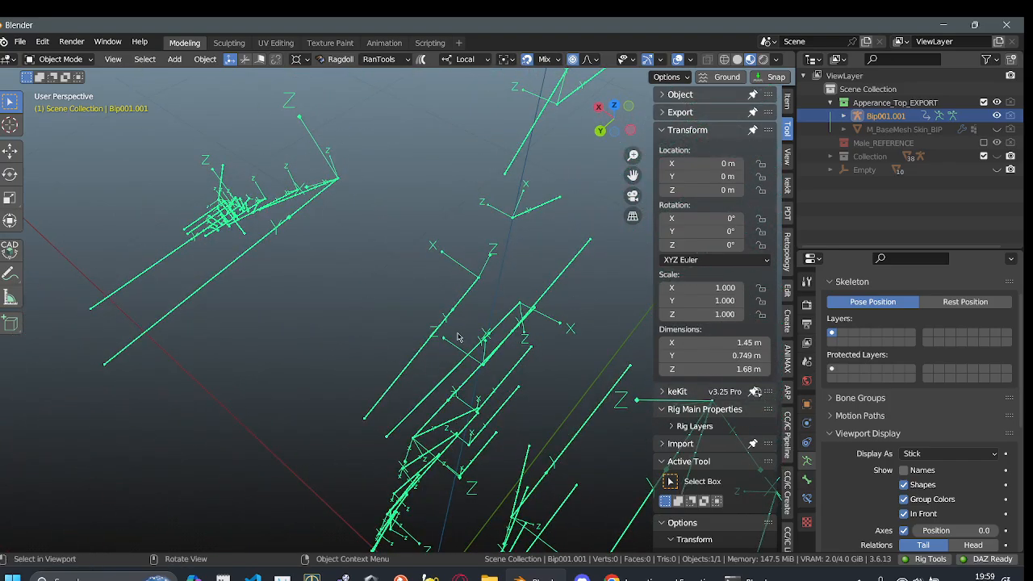
middle_click_drag(427, 315, 393, 308)
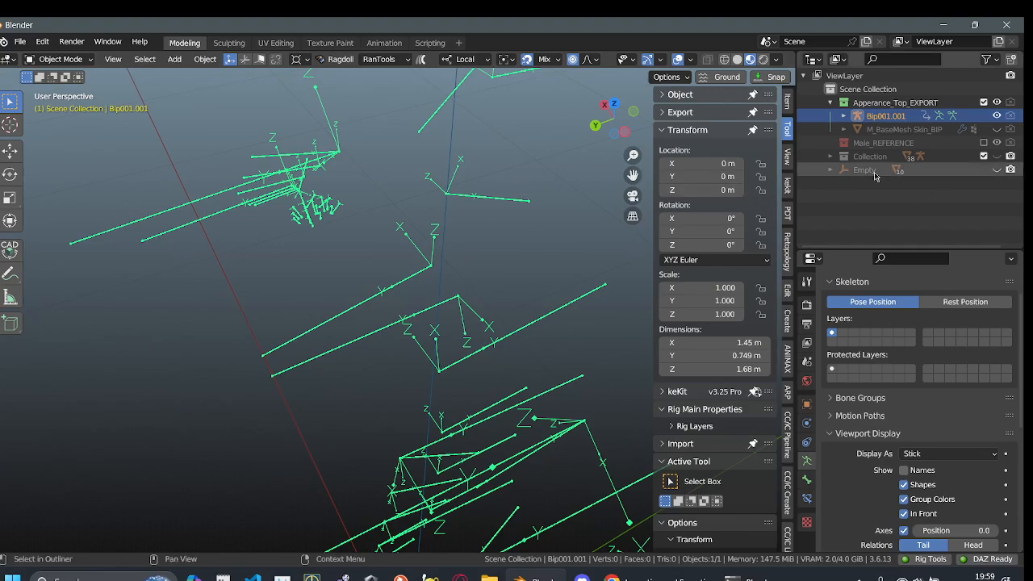
left_click(996, 157)
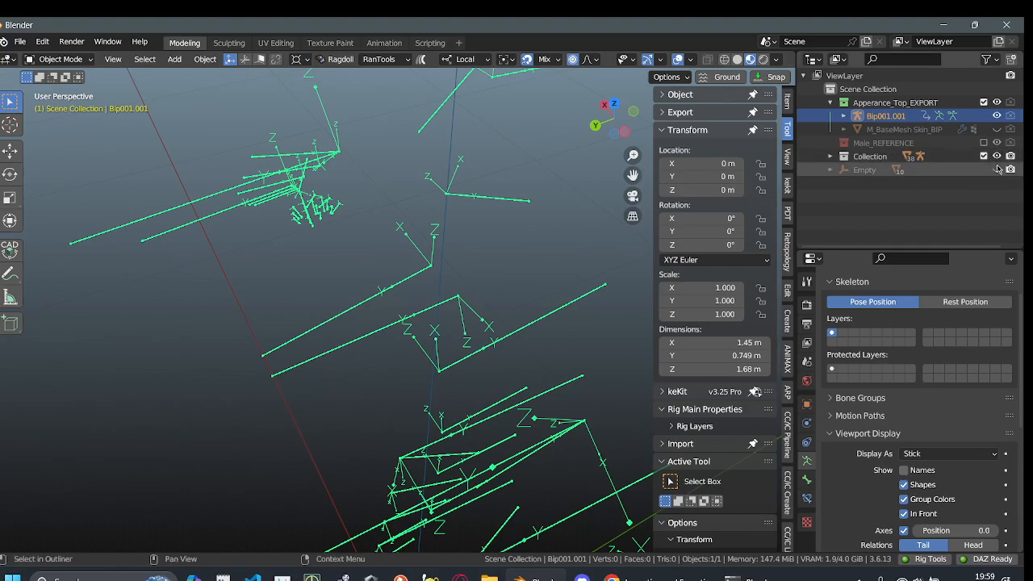
left_click(867, 169)
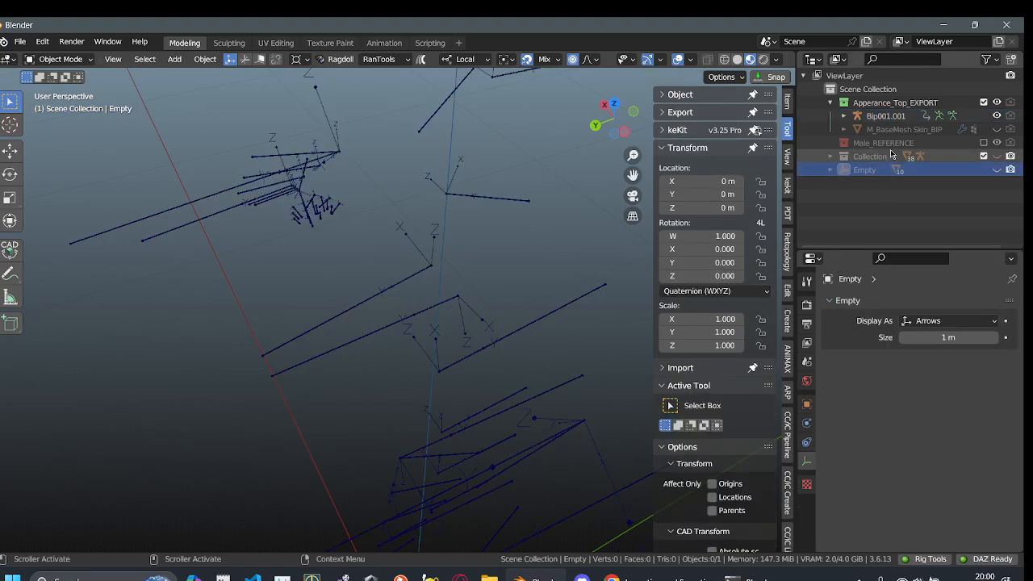
left_click(886, 115)
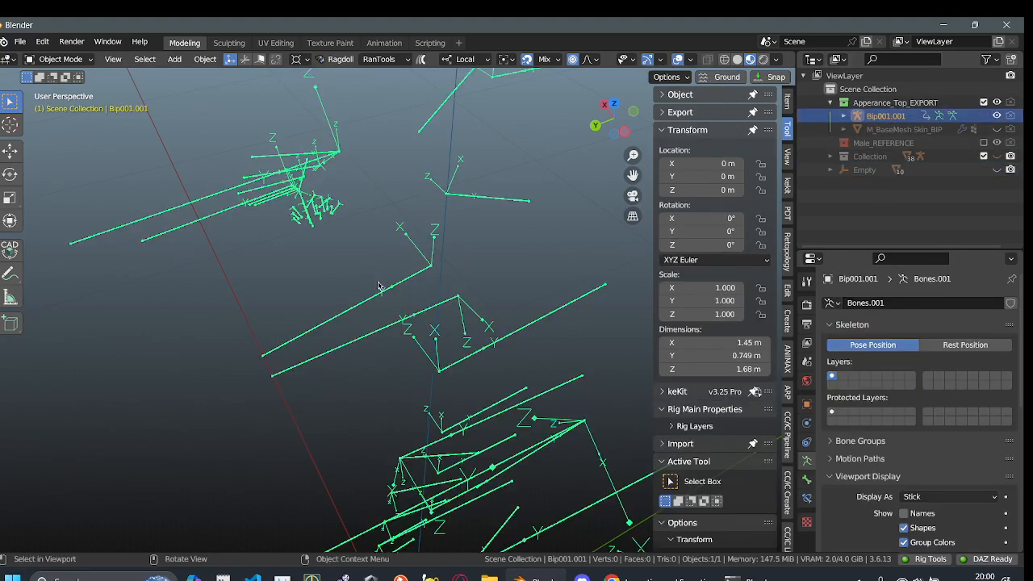
left_click(352, 228)
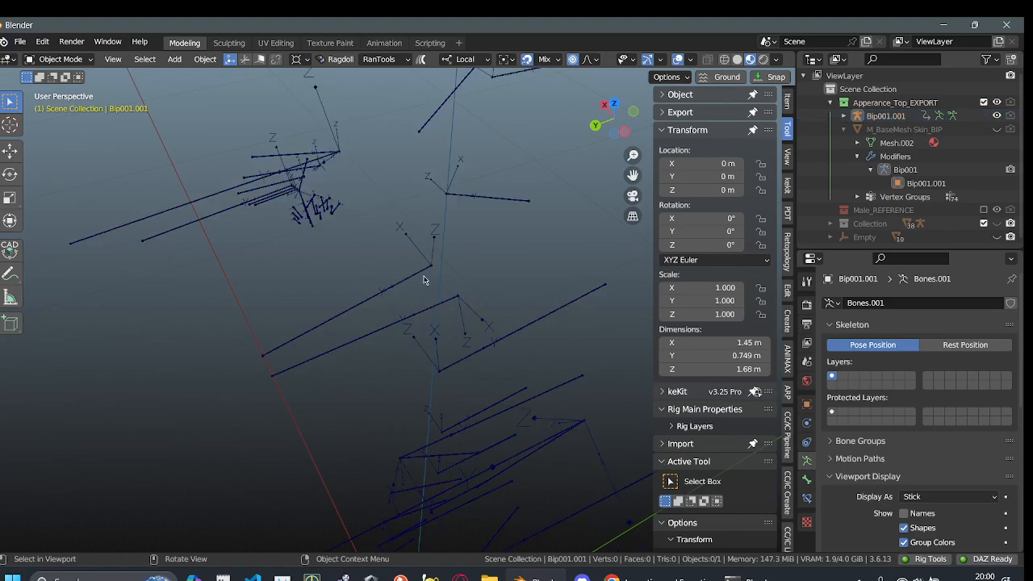
left_click(387, 287)
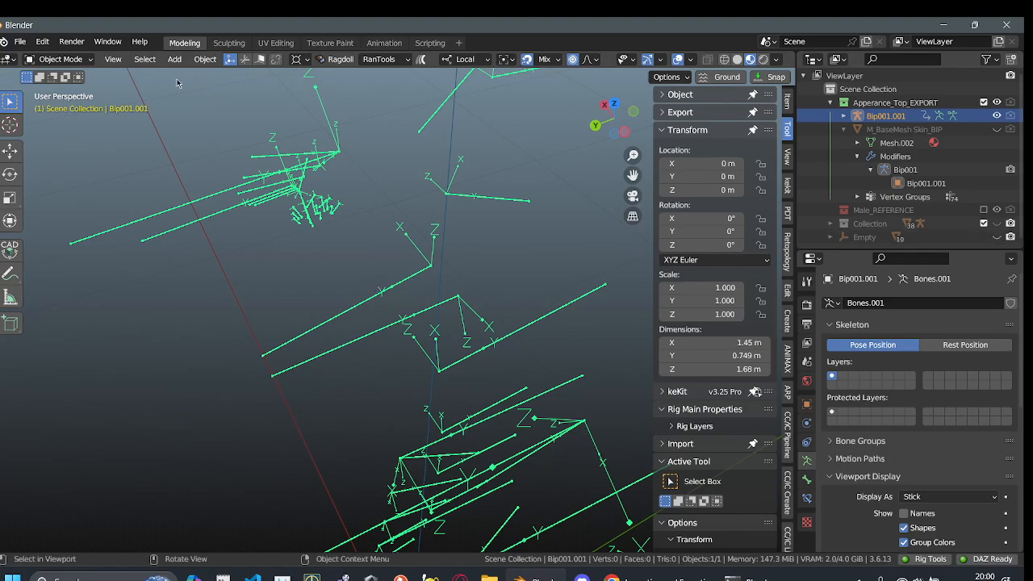
- Put the Bip001.001 armature into Pose Mode, select the Bip001 L Clavicle bone and try rotating it
left_click(61, 59)
left_click(77, 104)
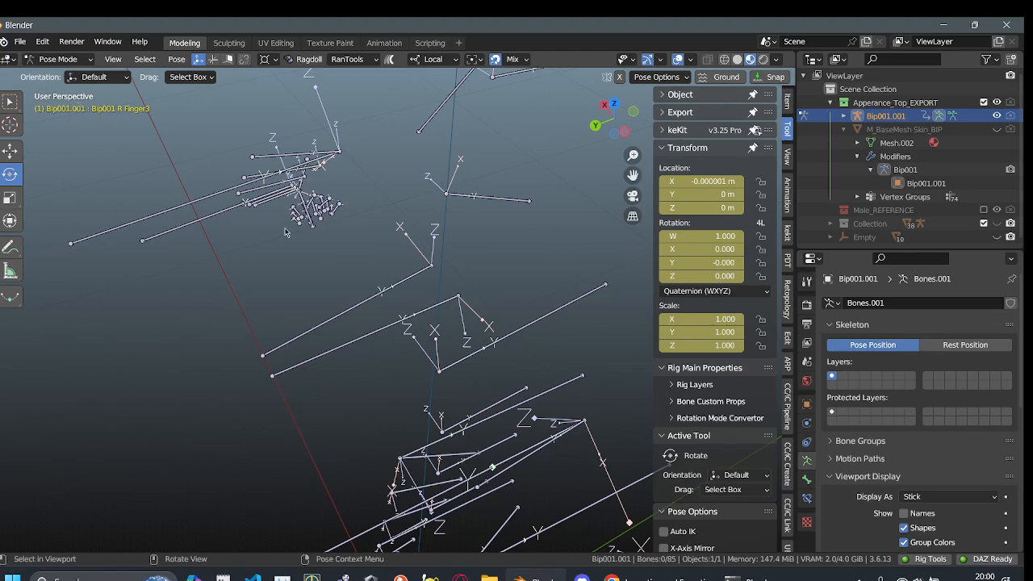
left_click(361, 300)
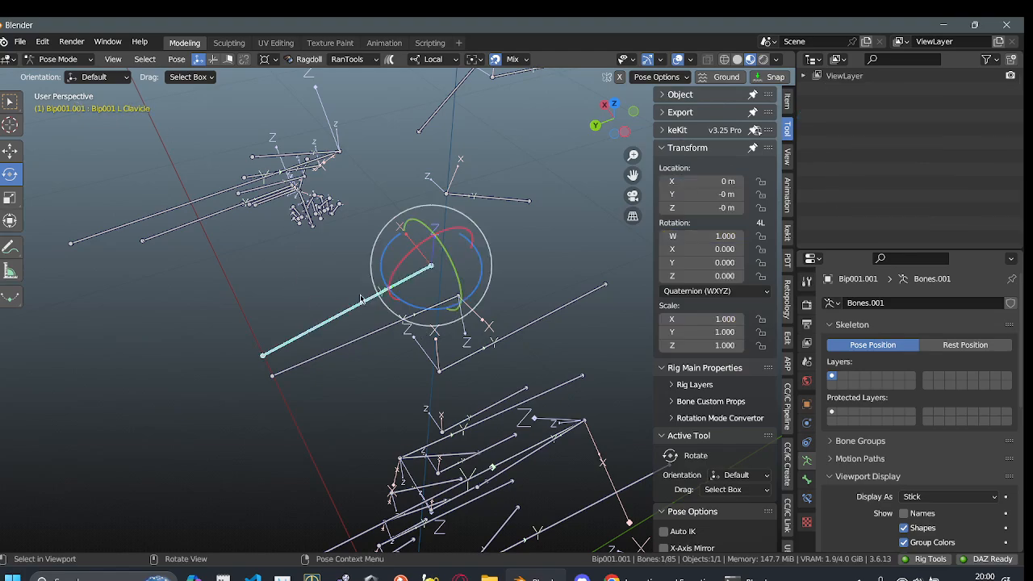
left_click_drag(445, 252, 450, 258)
right_click(450, 257)
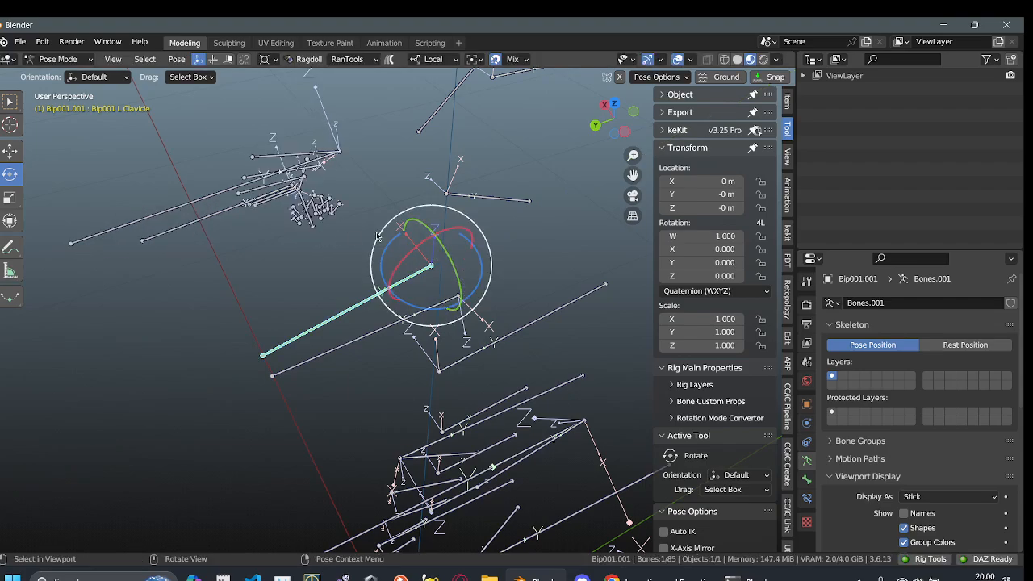
- Examine the axis orientation of the clavicle, arm and spine bones from several angles and in the back orthographic view
middle_click_drag(297, 288, 281, 220)
middle_click_drag(314, 287, 347, 361)
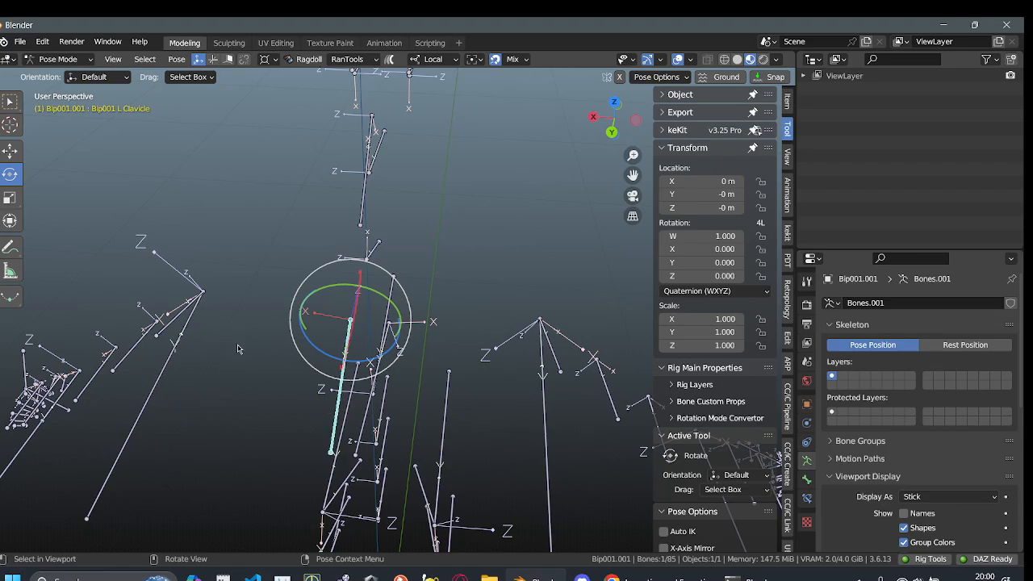
middle_click_drag(364, 379, 466, 371, "shift")
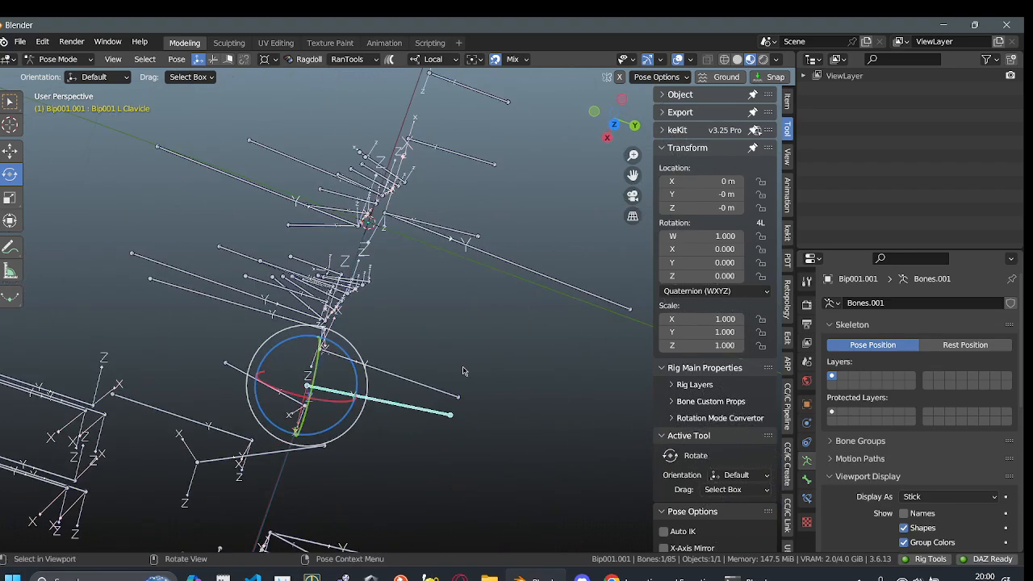
middle_click_drag(416, 406, 444, 233, "shift")
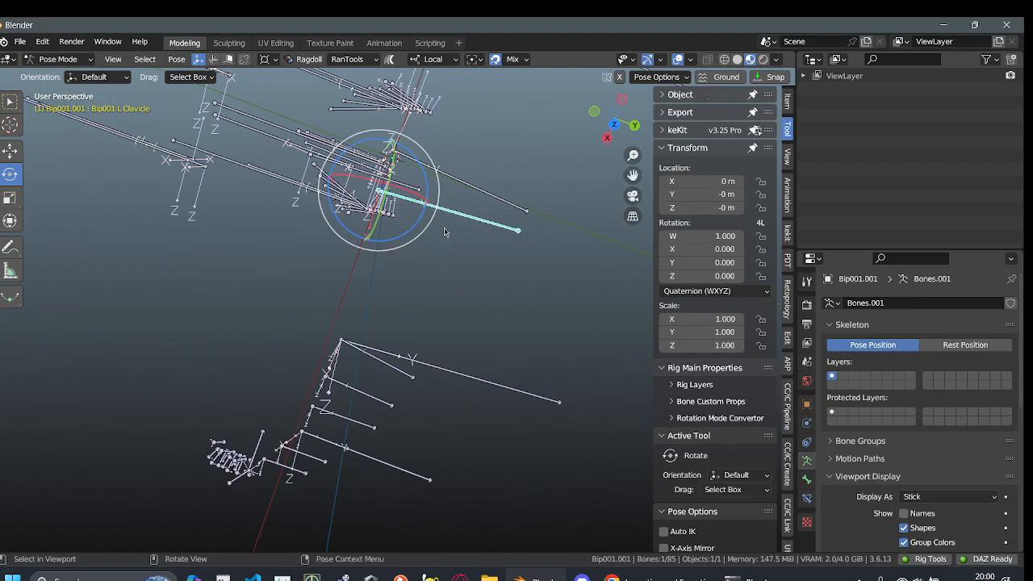
middle_click_drag(577, 271, 515, 223)
middle_click_drag(501, 282, 360, 282)
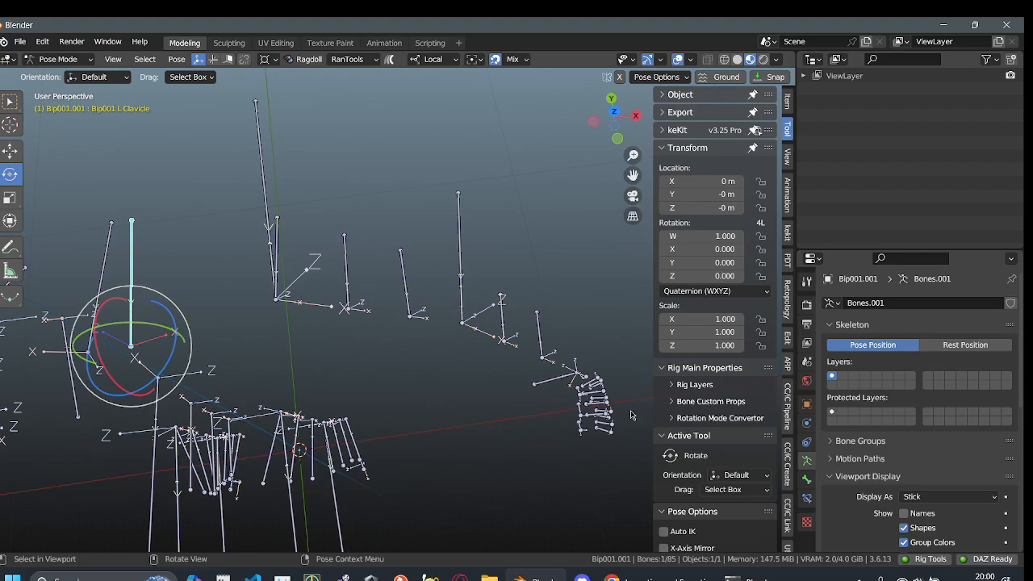
middle_click_drag(214, 329, 387, 179)
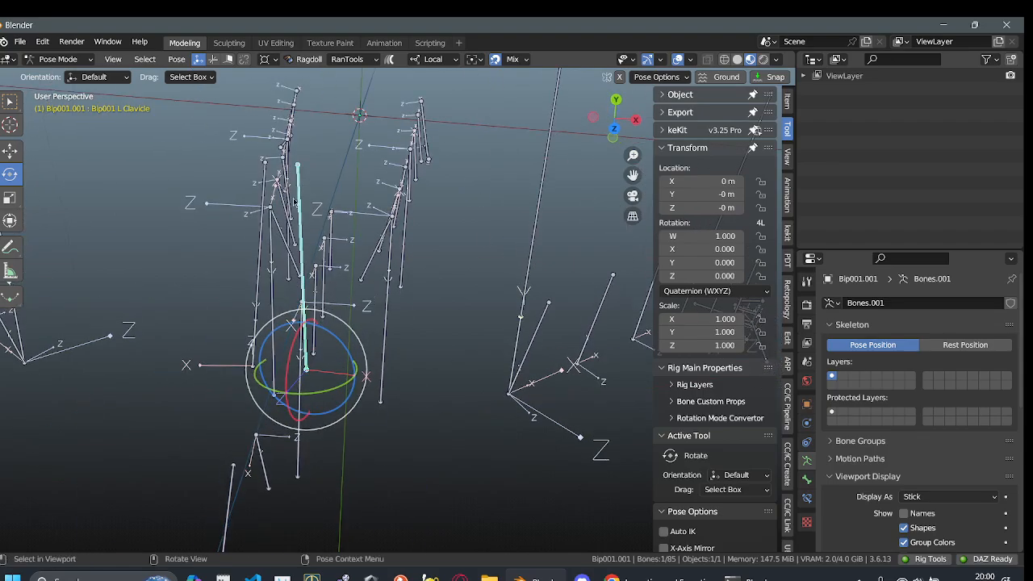
middle_click_drag(335, 272, 338, 219)
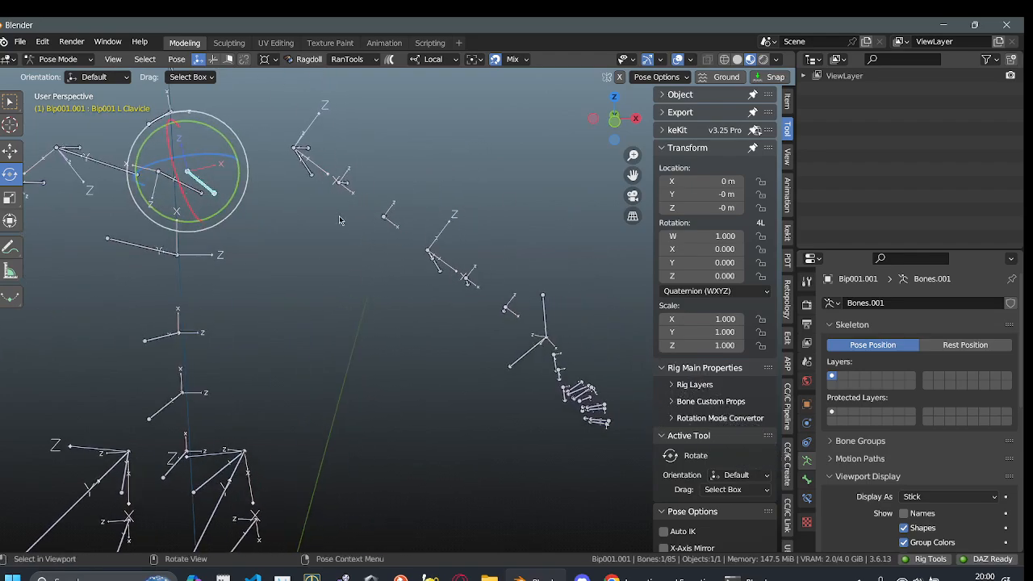
scroll(392, 256, "down", 1)
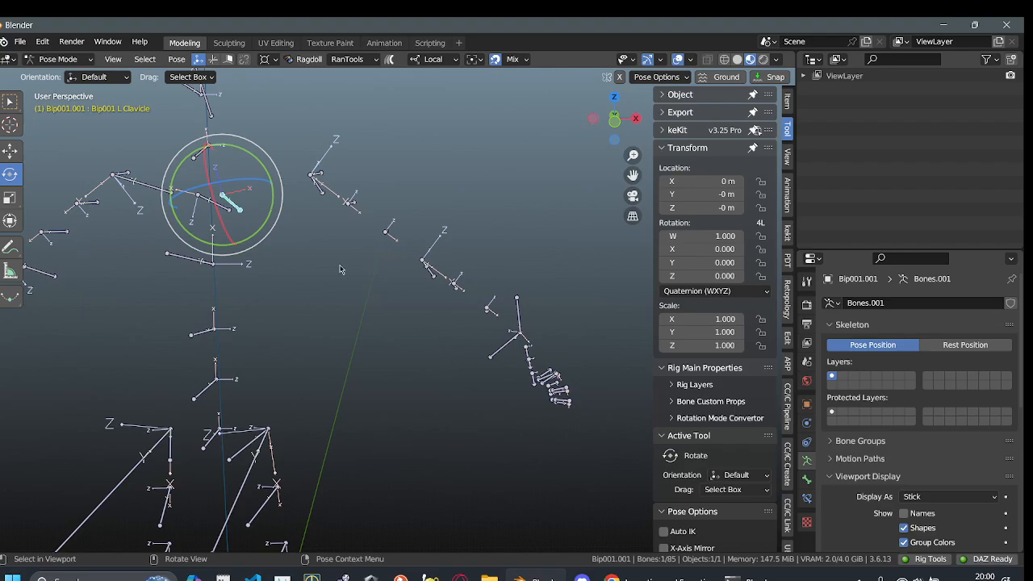
middle_click_drag(281, 314, 265, 284)
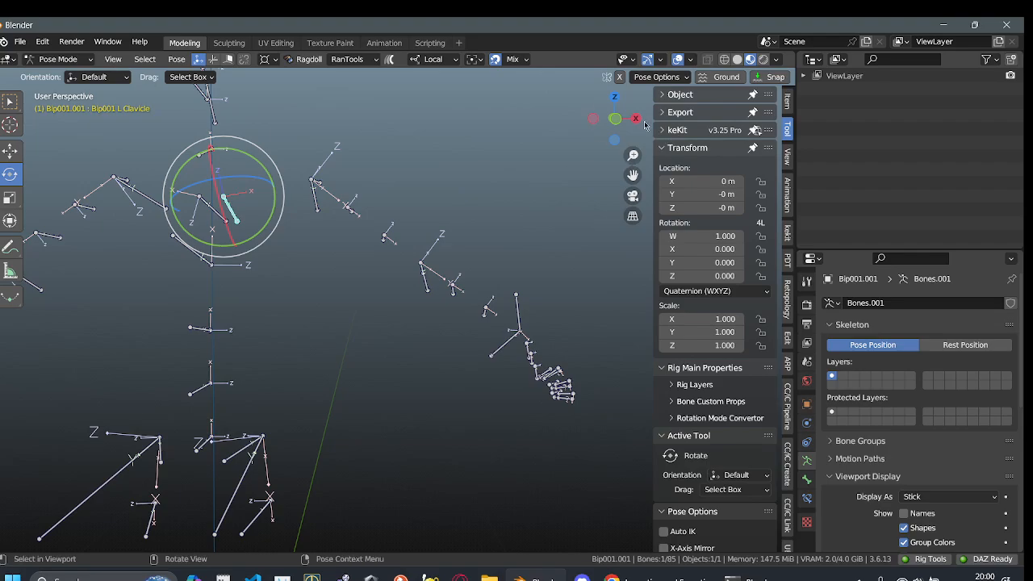
left_click(615, 118)
middle_click_drag(461, 241, 316, 263, "shift")
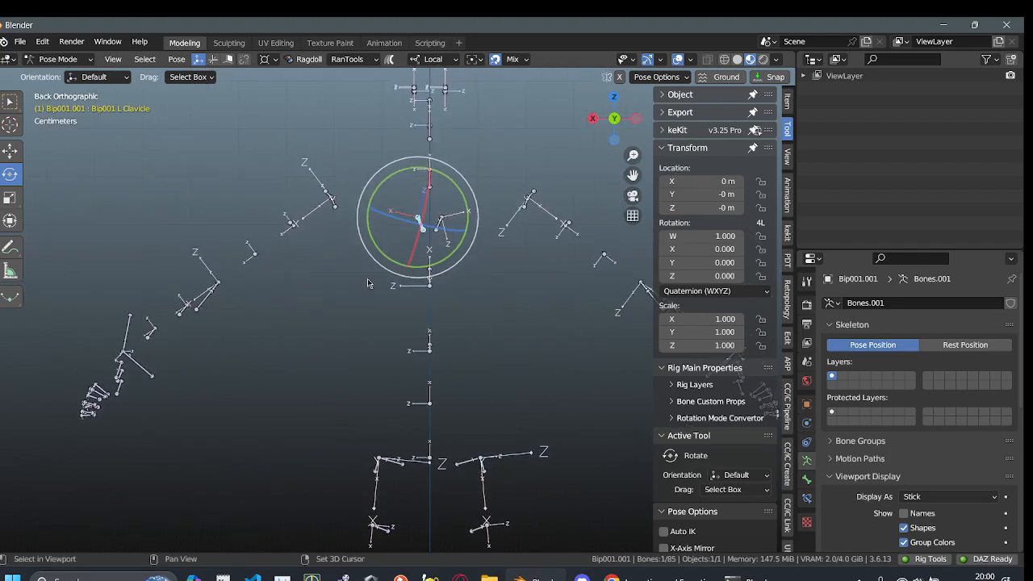
middle_click_drag(432, 264, 359, 318, "shift")
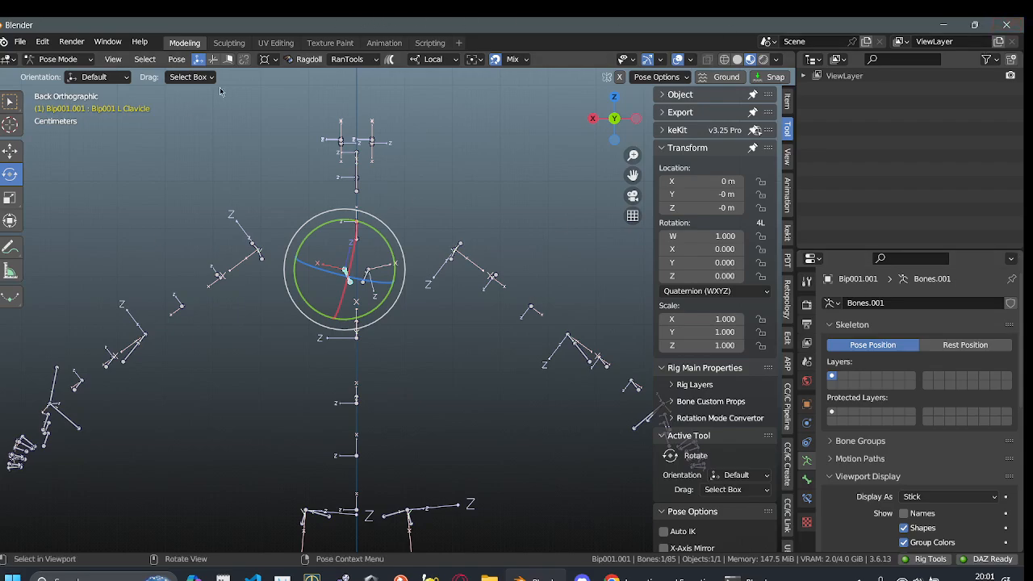
- Return the armature to Object Mode, select Empty, expand its child objects and unhide the Empty itself
left_click(58, 59)
left_click(50, 72)
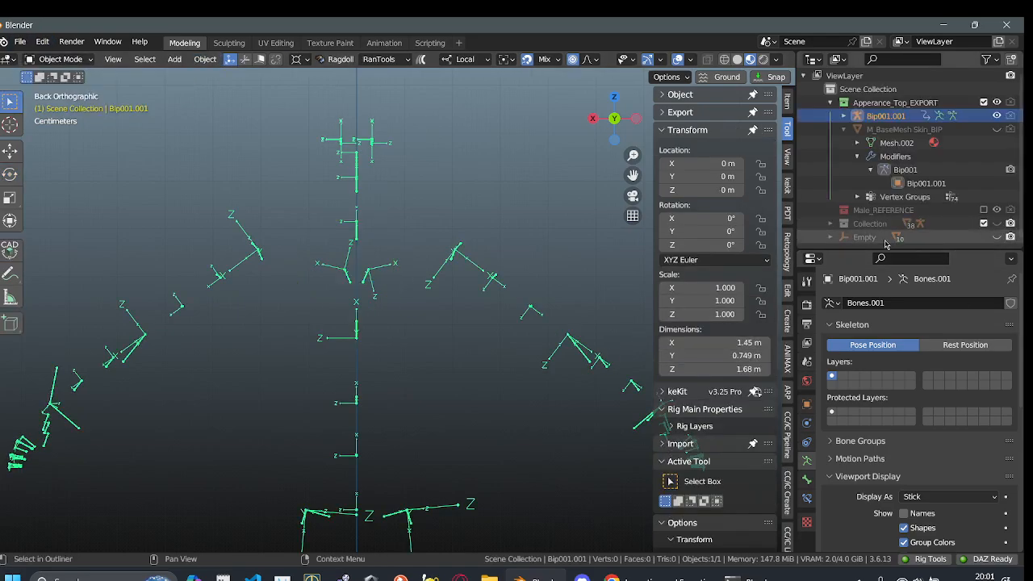
left_click(876, 239)
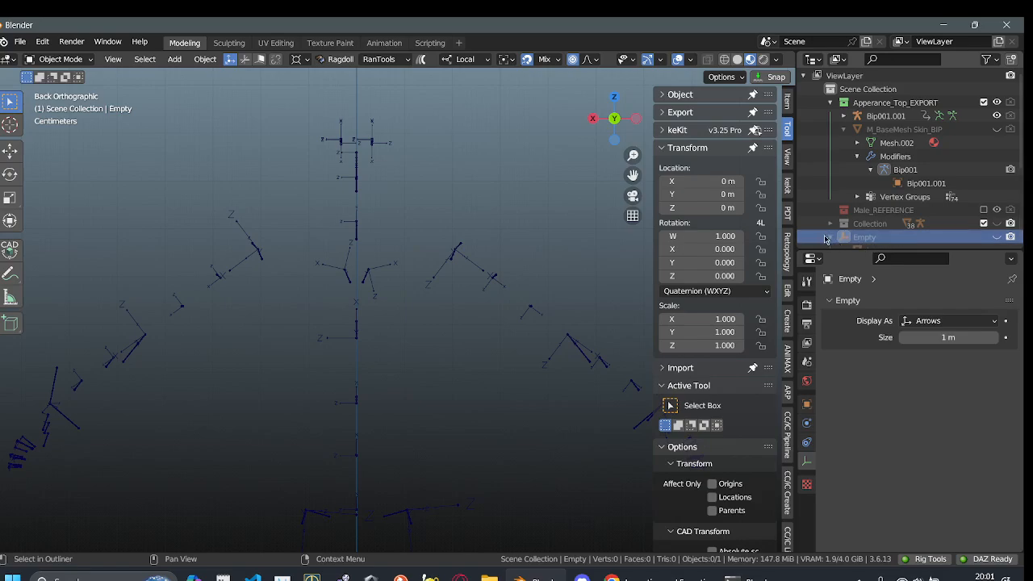
left_click(830, 238)
scroll(831, 237, "down", 1)
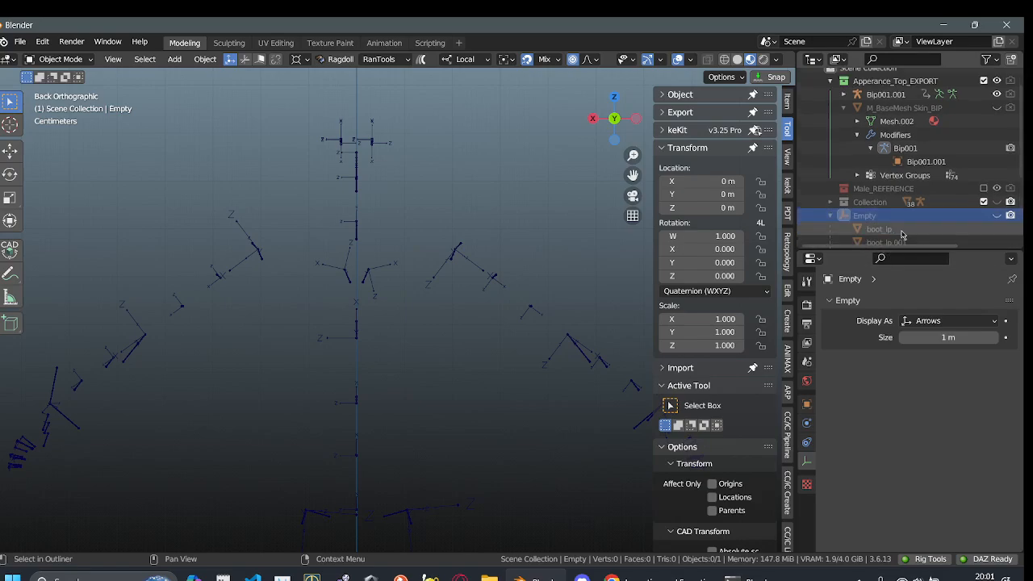
left_click(996, 215)
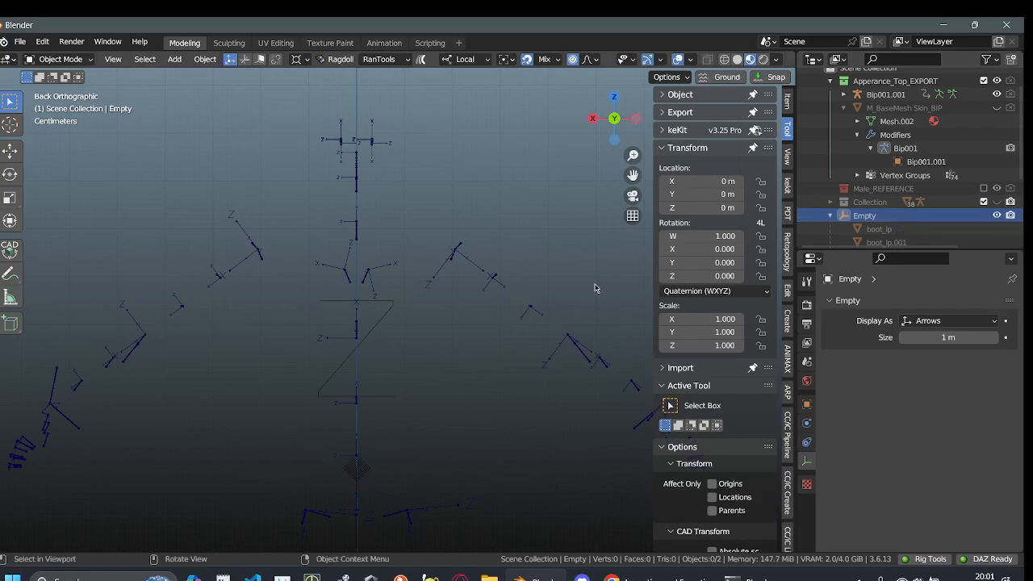
scroll(565, 295, "down", 1)
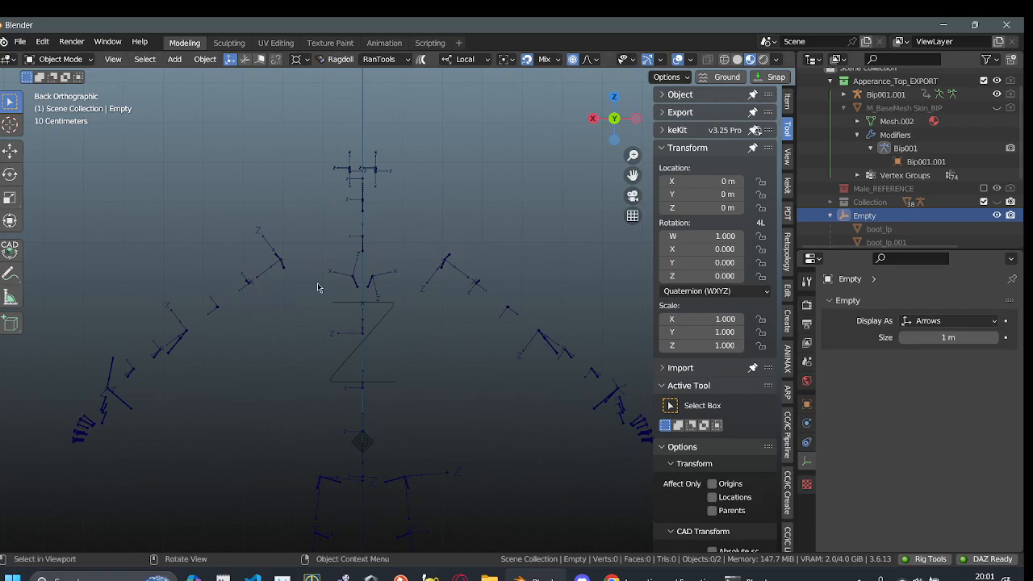
- Select the Bip001.001 armature in the viewport and check its Z scale value without changing it
scroll(318, 287, "up", 3)
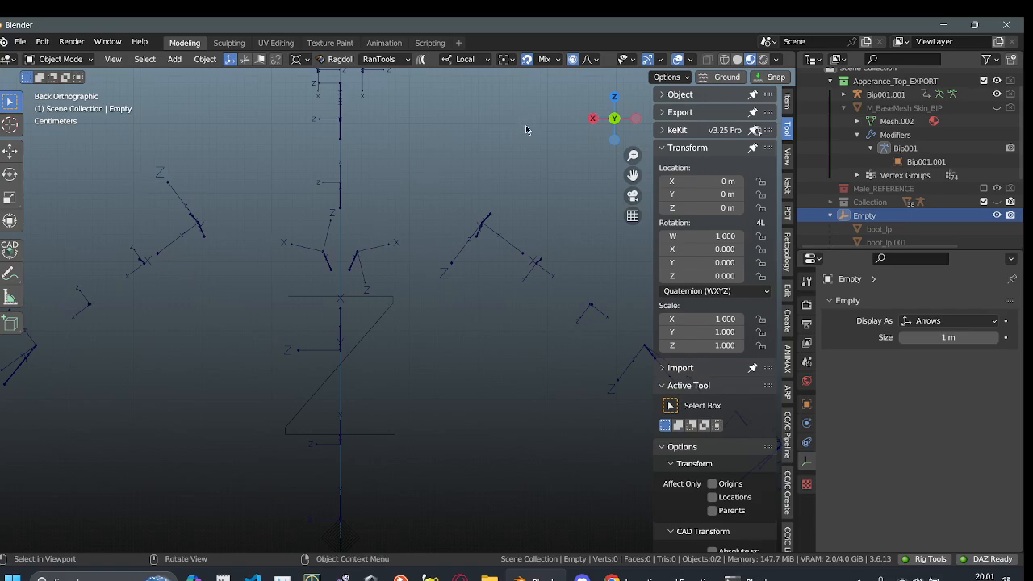
scroll(901, 212, "down", 2)
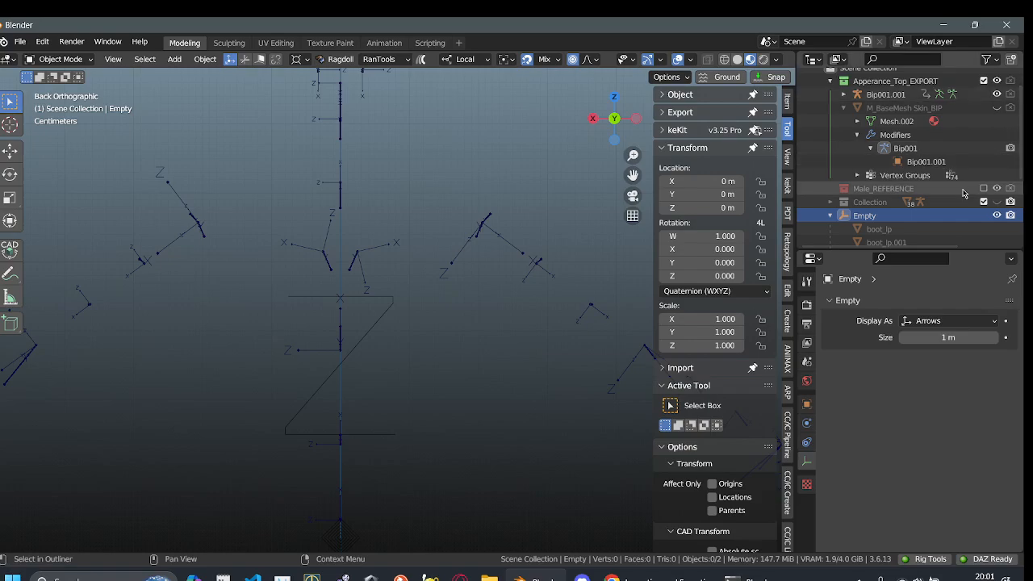
scroll(901, 211, "down", 1)
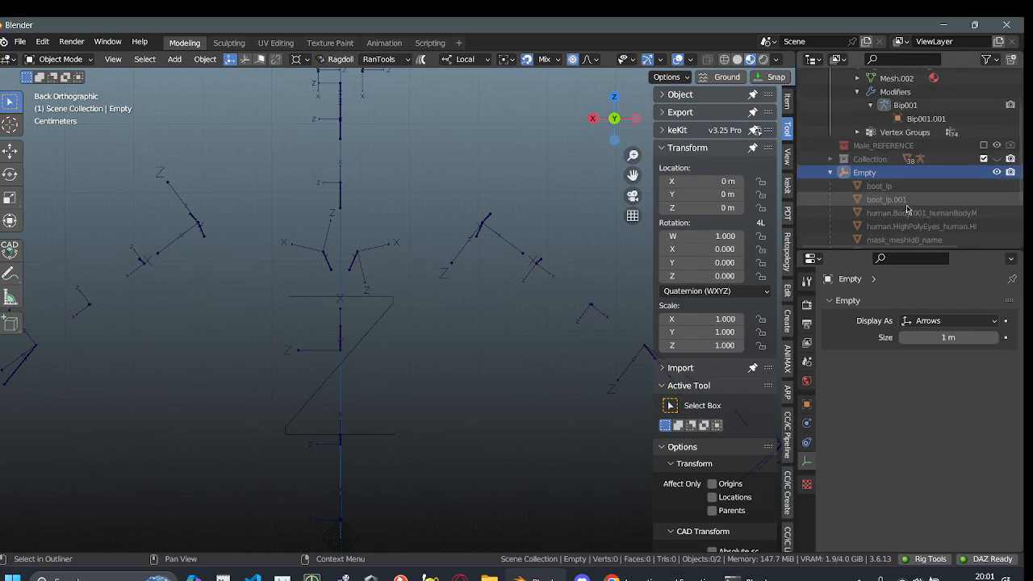
scroll(441, 256, "down", 2)
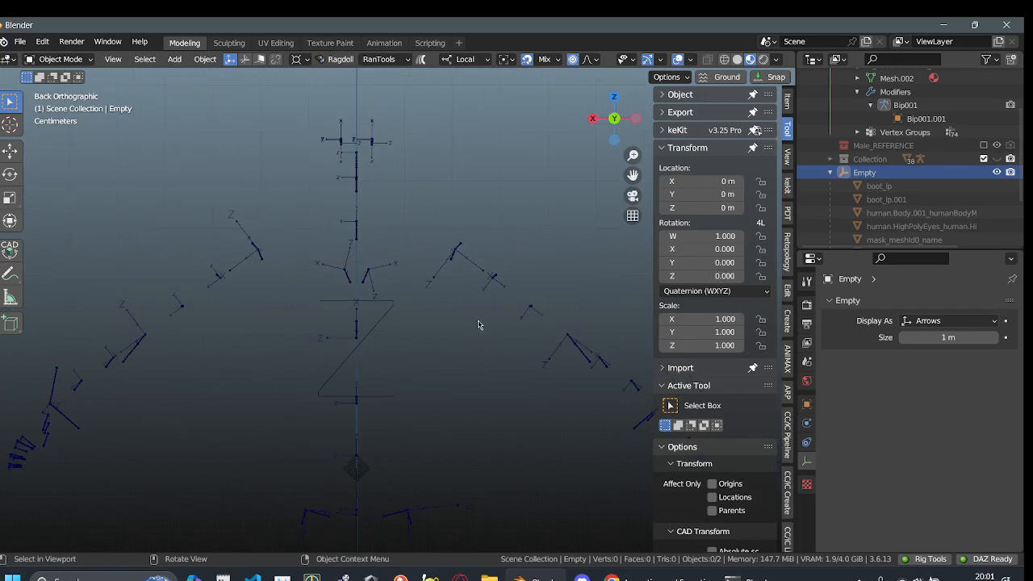
left_click(440, 256)
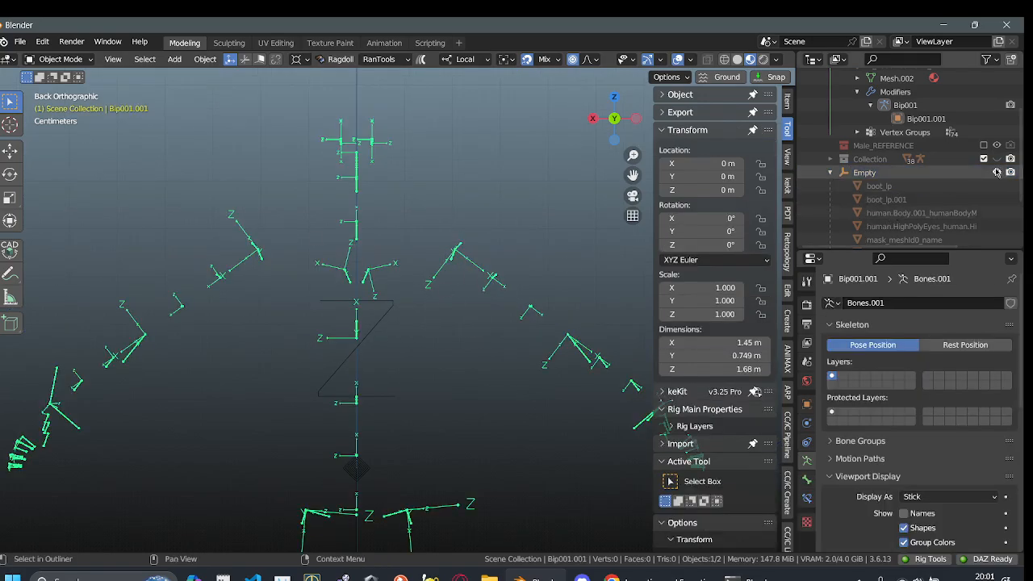
scroll(382, 230, "down", 1)
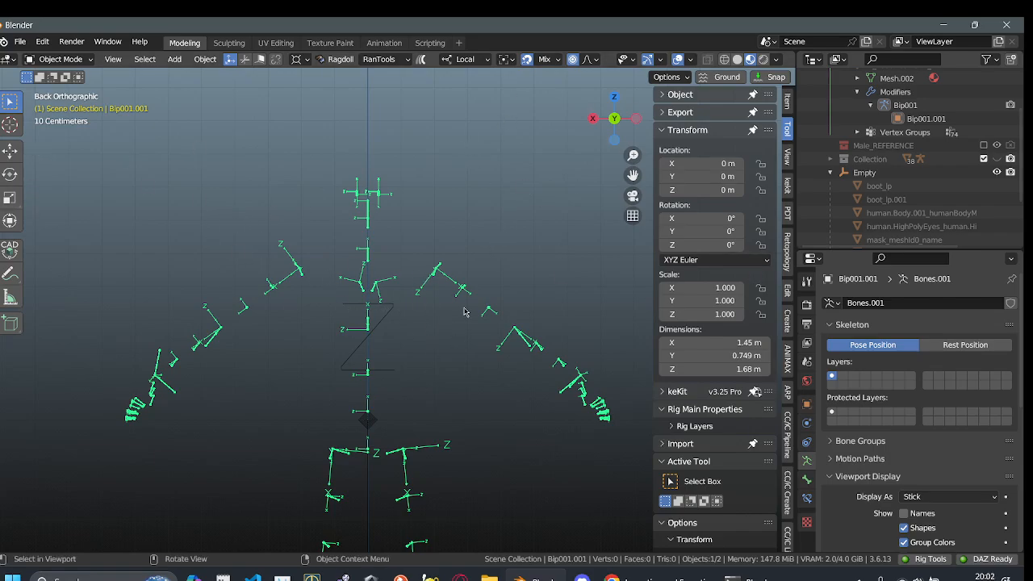
middle_click_drag(371, 265, 364, 180, "shift")
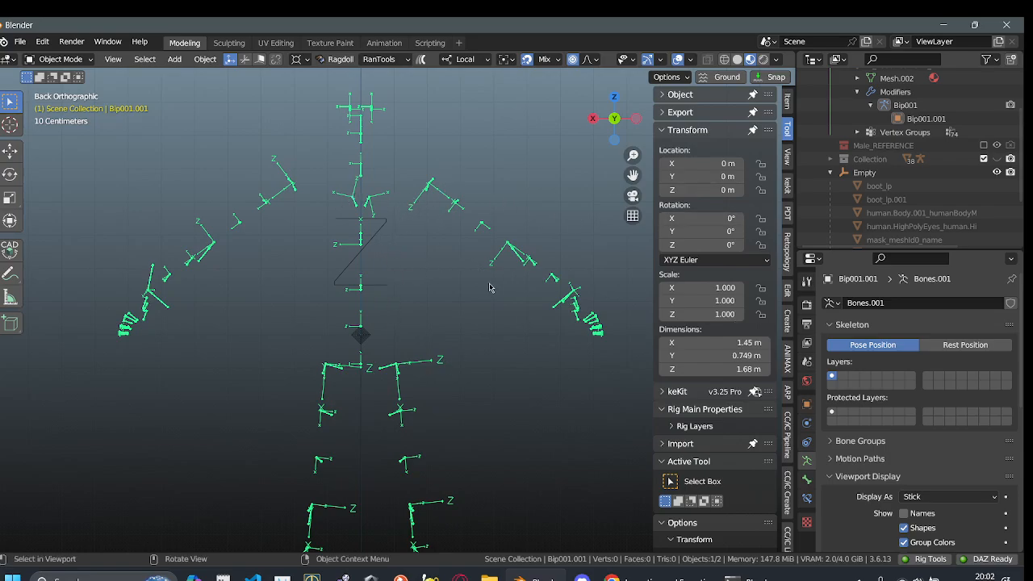
left_click(687, 315)
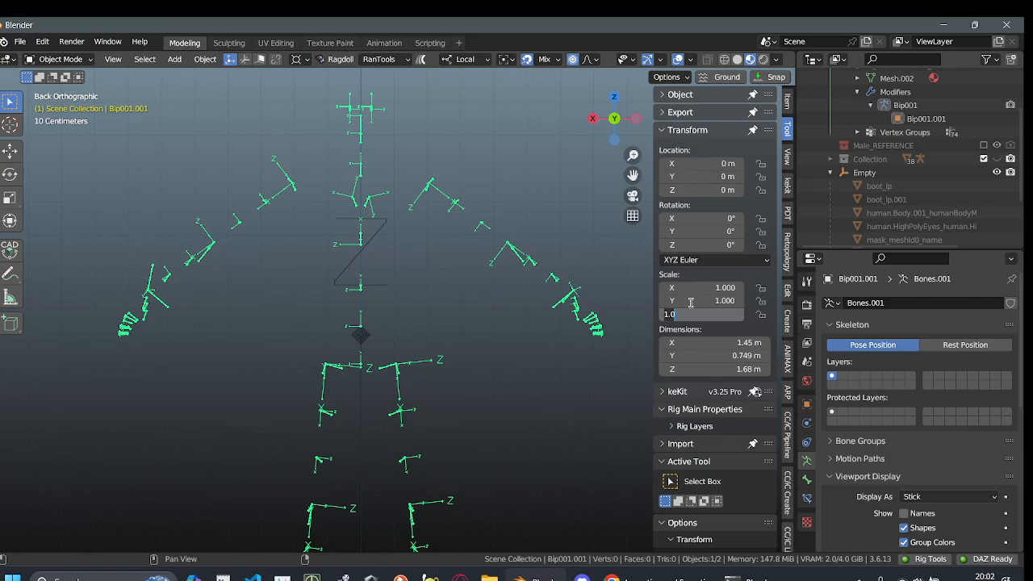
key("Return")
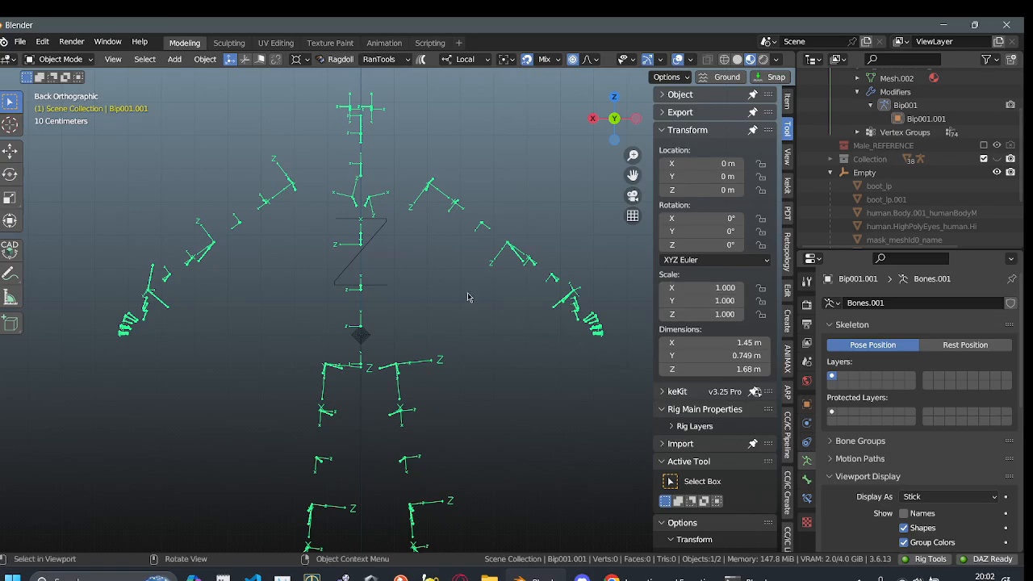
- Examine the Bip001.001 armature's bone axes from the back, the side and oblique angles
scroll(414, 232, "up", 2)
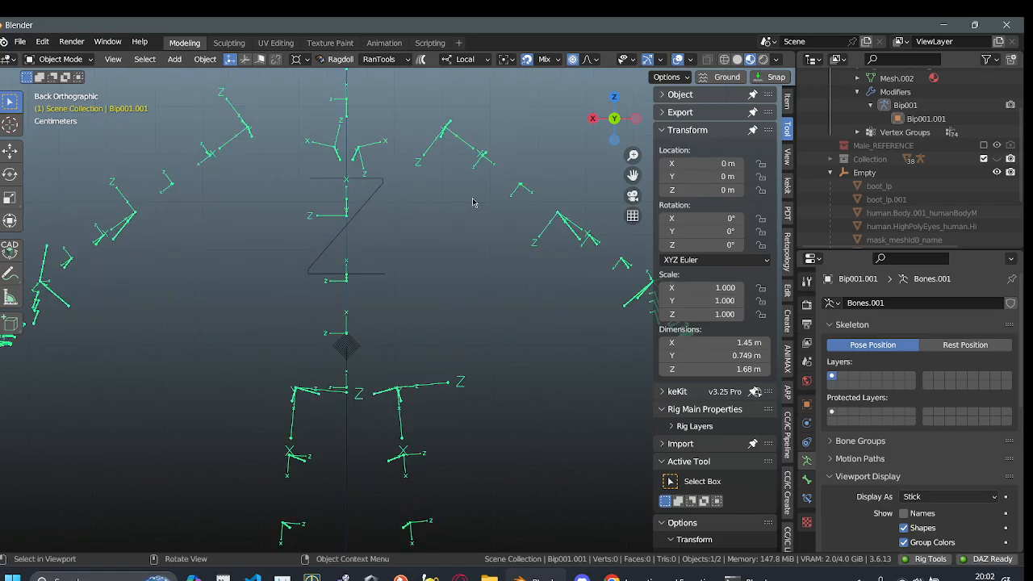
scroll(517, 142, "down", 2)
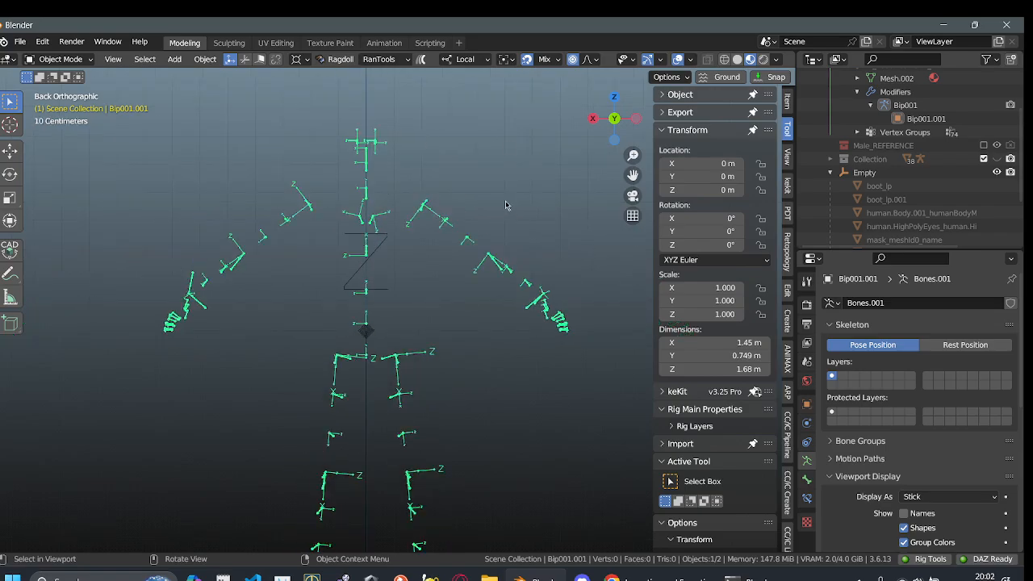
scroll(874, 198, "up", 3)
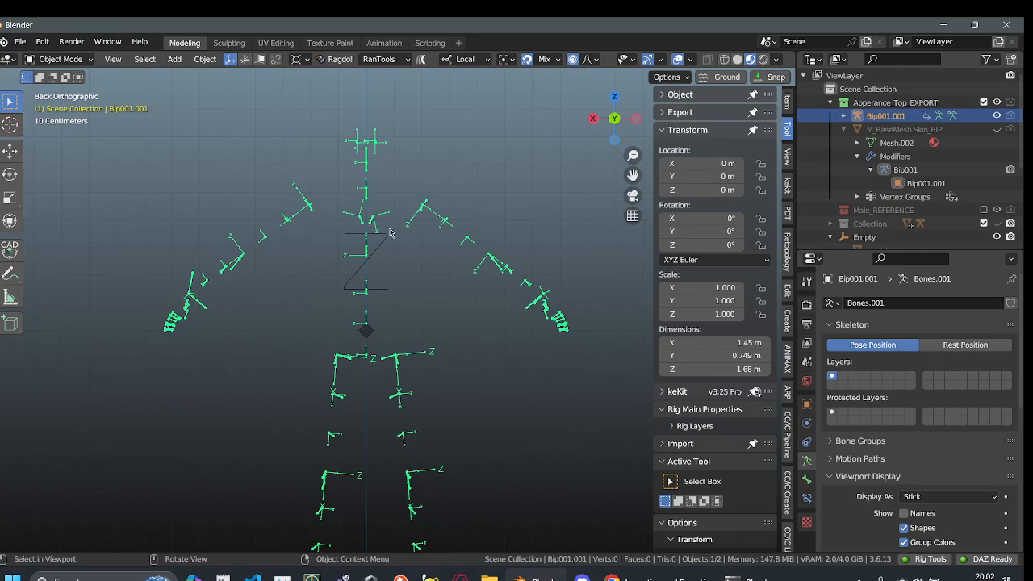
scroll(425, 431, "down", 2)
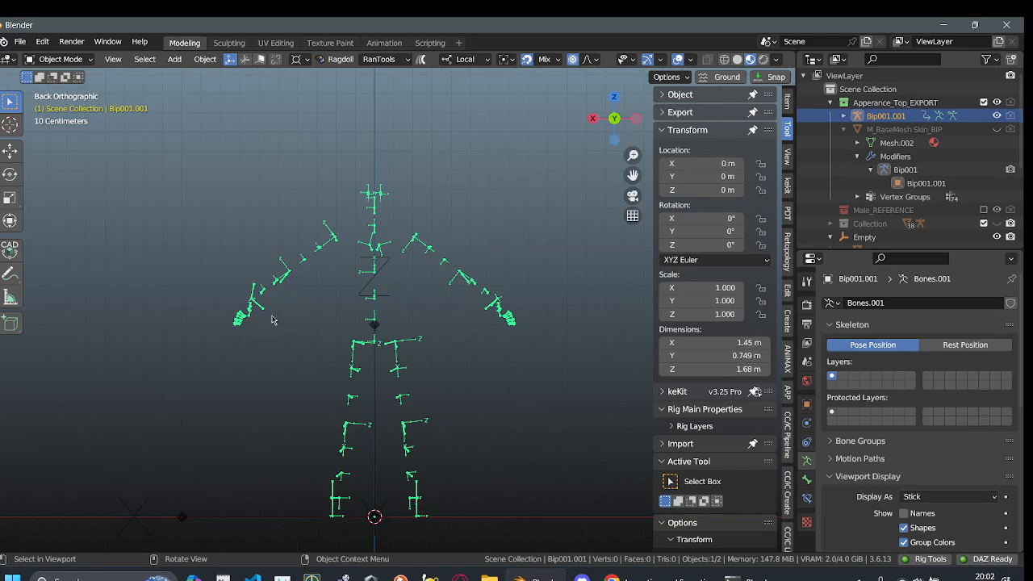
middle_click_drag(325, 317, 472, 328)
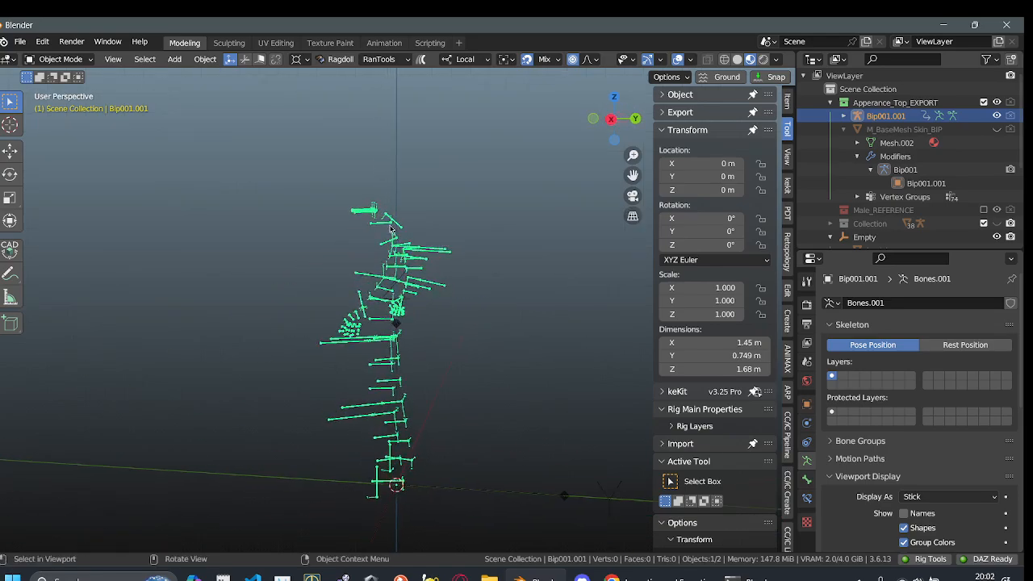
scroll(391, 216, "up", 3)
middle_click_drag(411, 212, 448, 231)
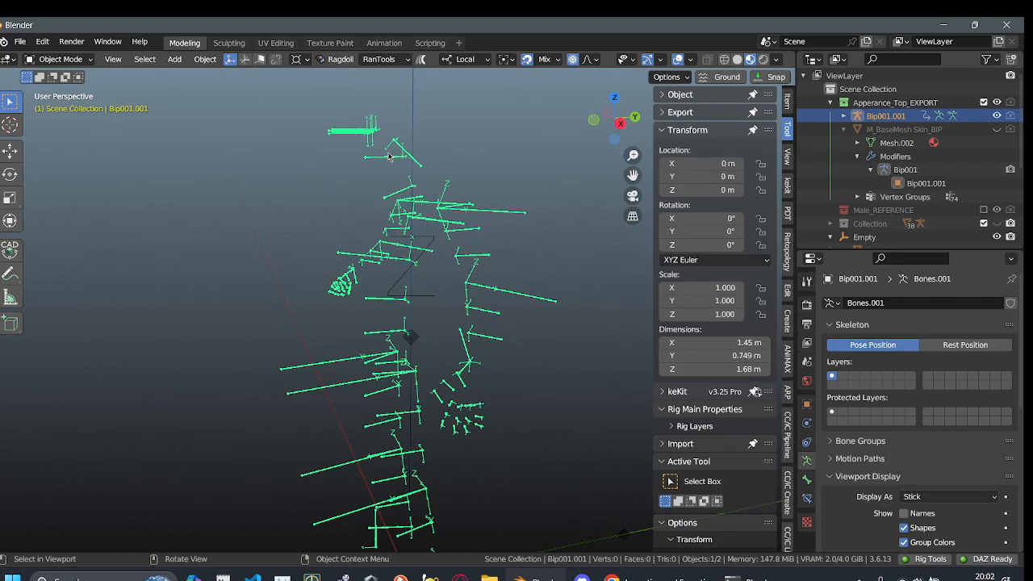
middle_click_drag(394, 202, 382, 282)
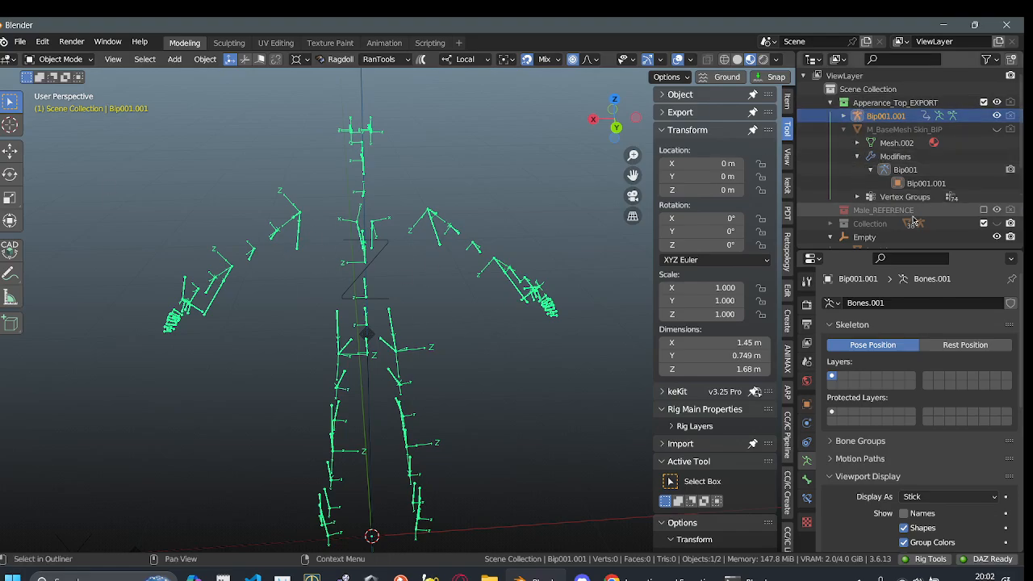
- Expand the collection named Collection and unhide it so the outfit meshes display together with the Bip001.001 armature
scroll(896, 236, "down", 2)
scroll(894, 231, "down", 2)
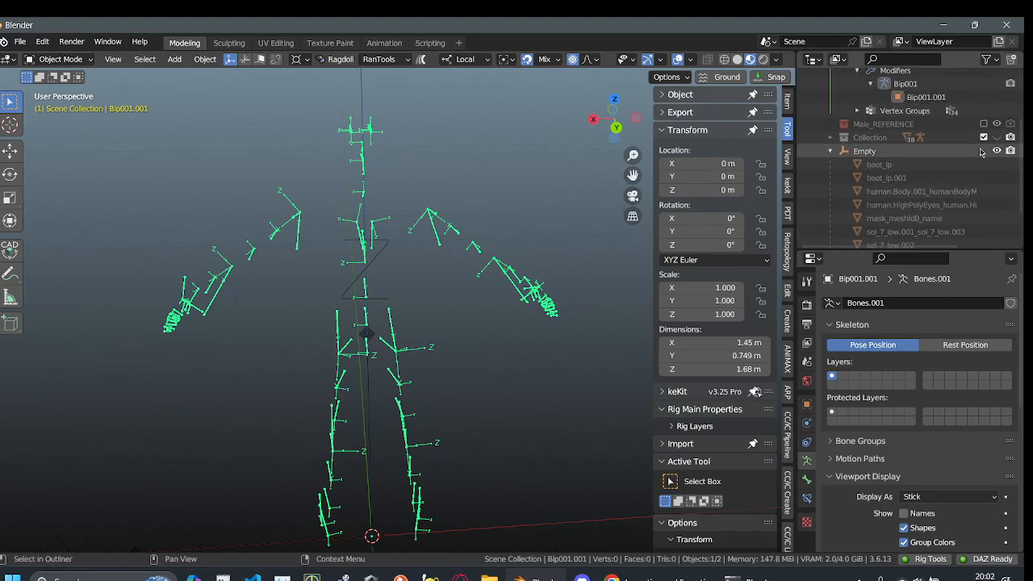
scroll(952, 149, "up", 4)
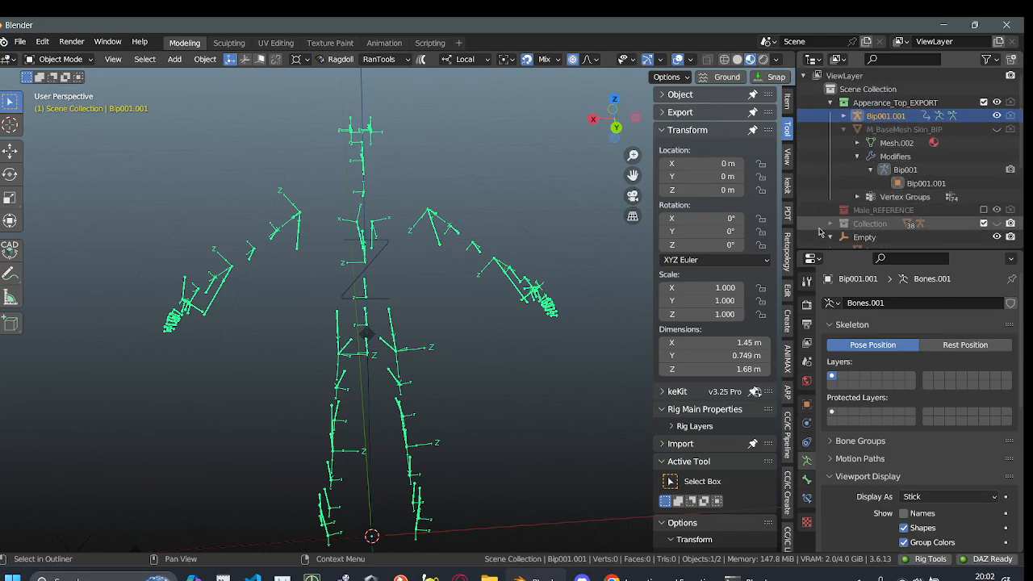
left_click(830, 224)
left_click(997, 224)
scroll(992, 223, "down", 2)
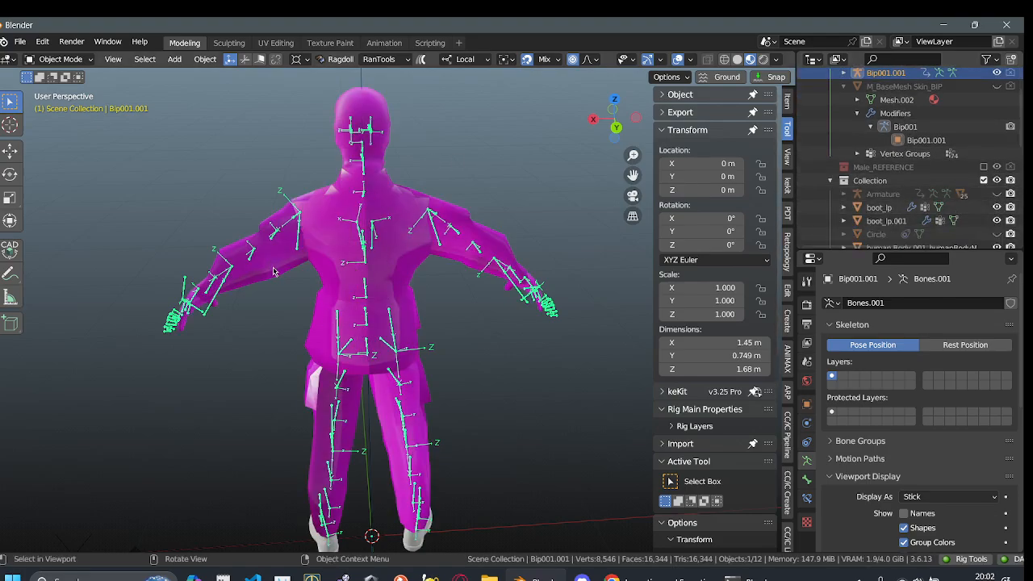
- Compare the outfit's arms and torso with the armature in the front orthographic view, and deselect the armature
middle_click_drag(260, 282, 283, 346)
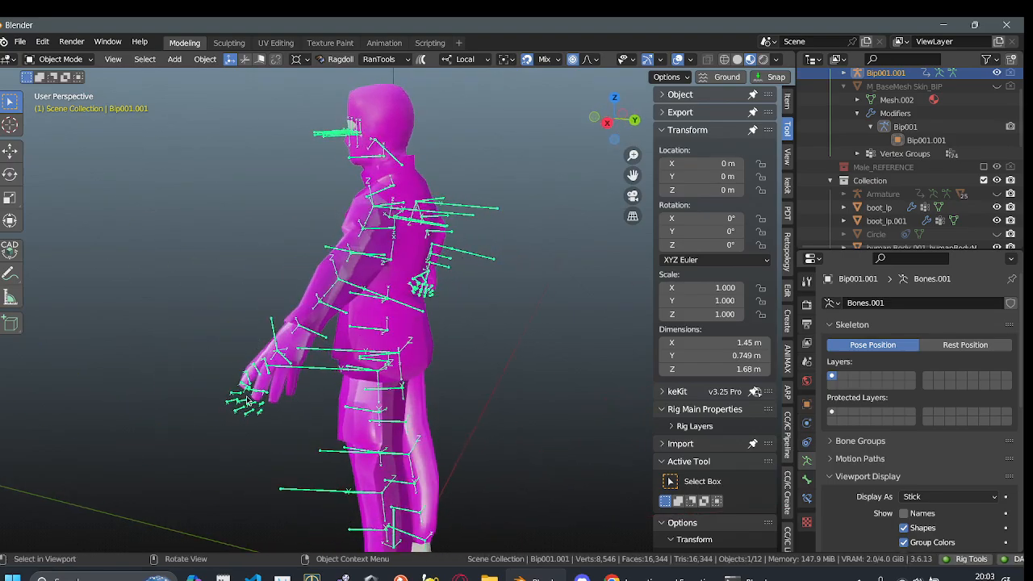
middle_click_drag(231, 421, 274, 321)
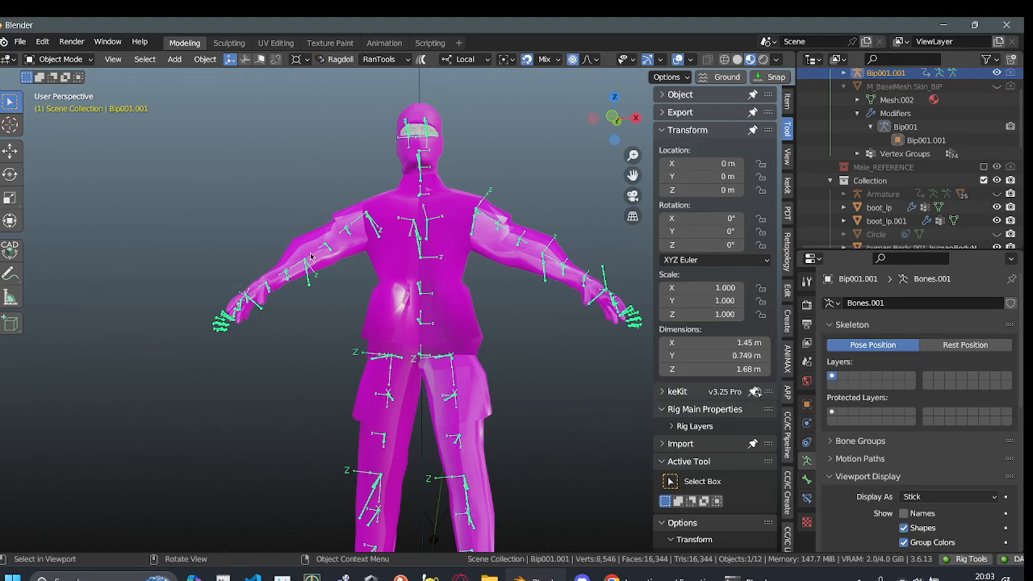
middle_click_drag(324, 246, 378, 261)
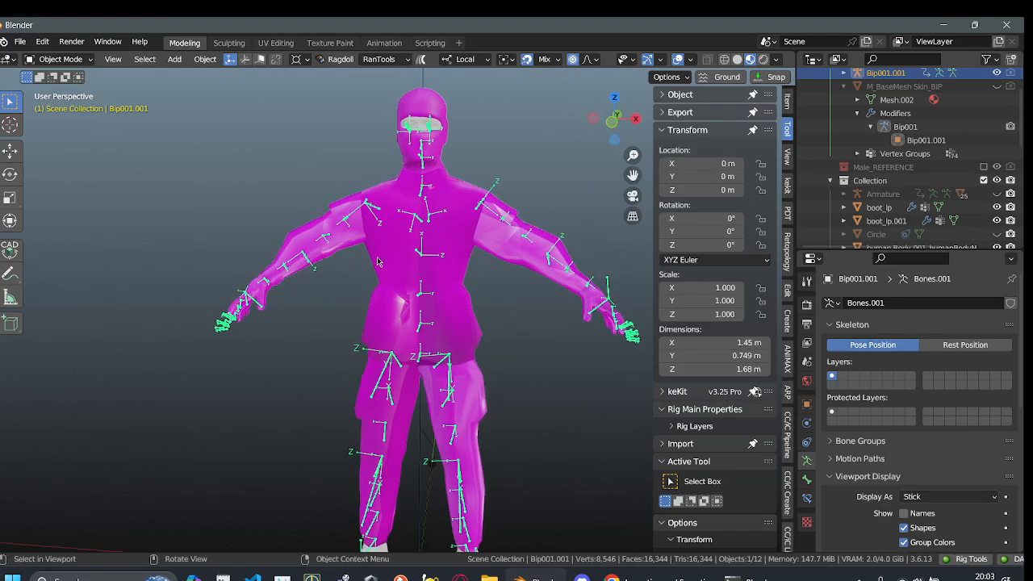
left_click(614, 120)
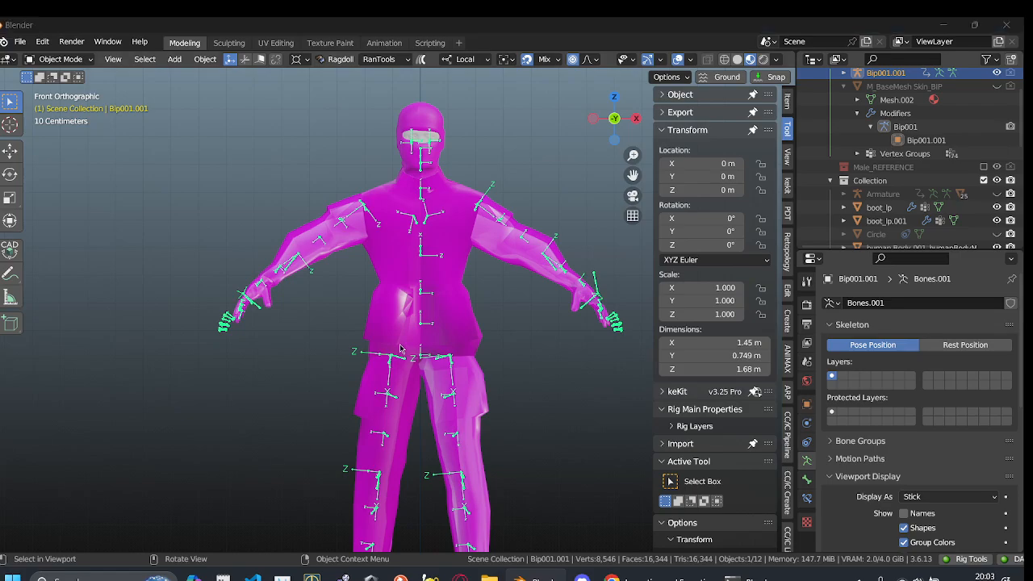
left_click(543, 333)
scroll(535, 341, "up", 2)
middle_click_drag(506, 338, 370, 336, "shift")
scroll(355, 347, "up", 2)
scroll(524, 236, "down", 2)
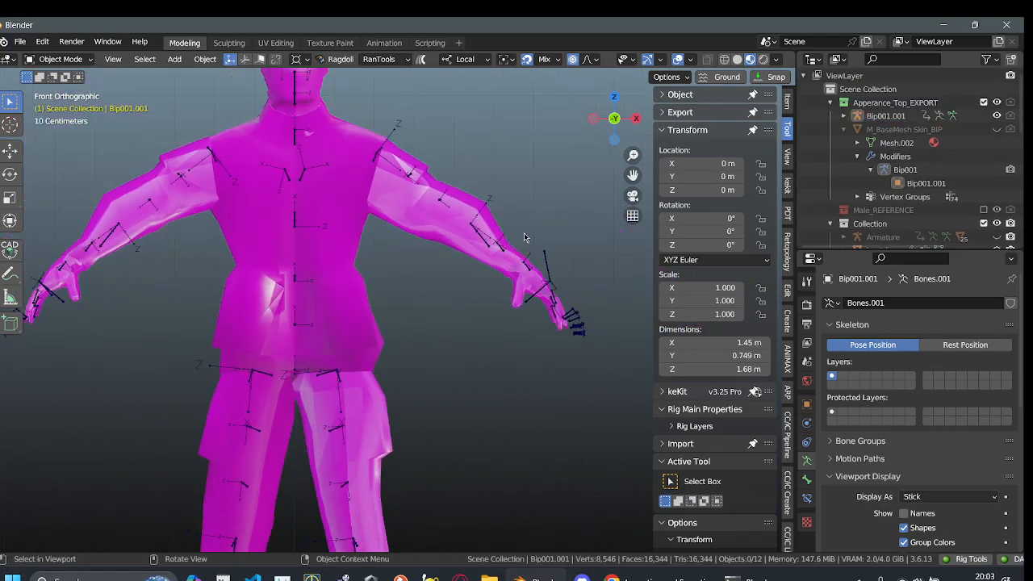
middle_click_drag(297, 313, 327, 378, "shift")
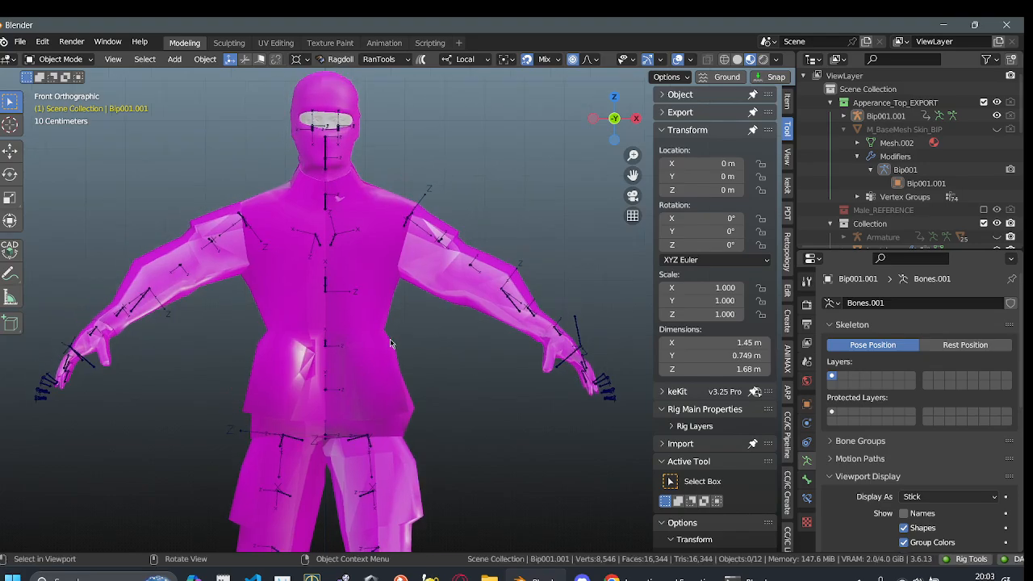
- Examine from several perspective angles how the armature's arm, spine and leg bones sit inside the outfit mesh
middle_click_drag(355, 305, 359, 336)
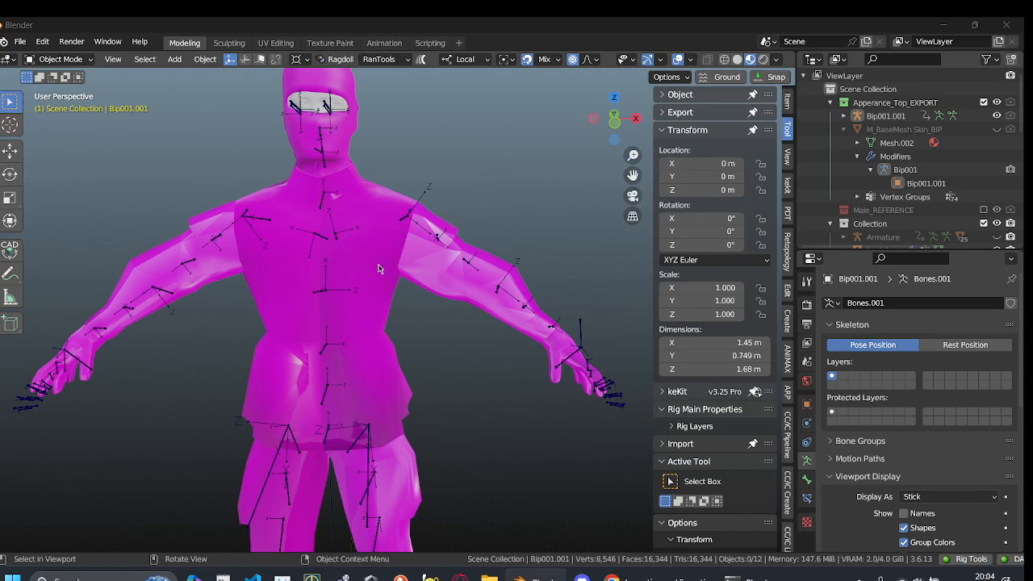
middle_click_drag(381, 271, 486, 309)
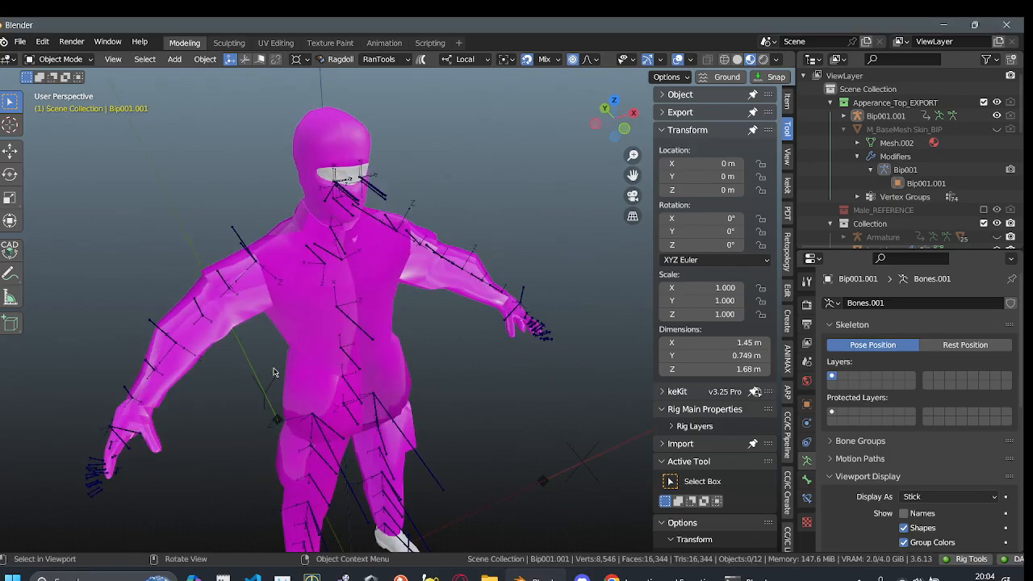
middle_click_drag(275, 371, 516, 389)
middle_click_drag(284, 409, 199, 458)
middle_click_drag(272, 392, 366, 349)
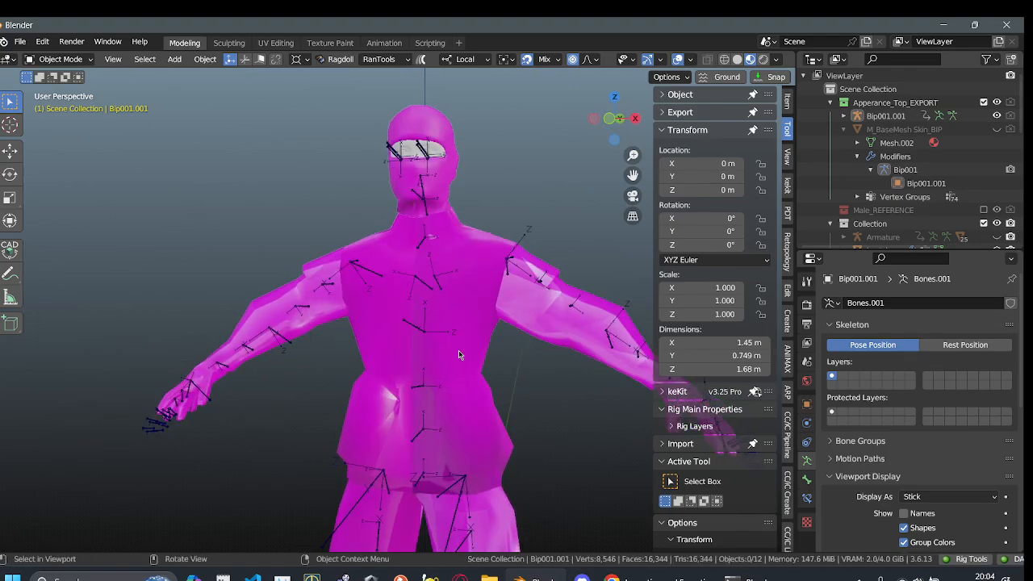
middle_click_drag(292, 428, 232, 423)
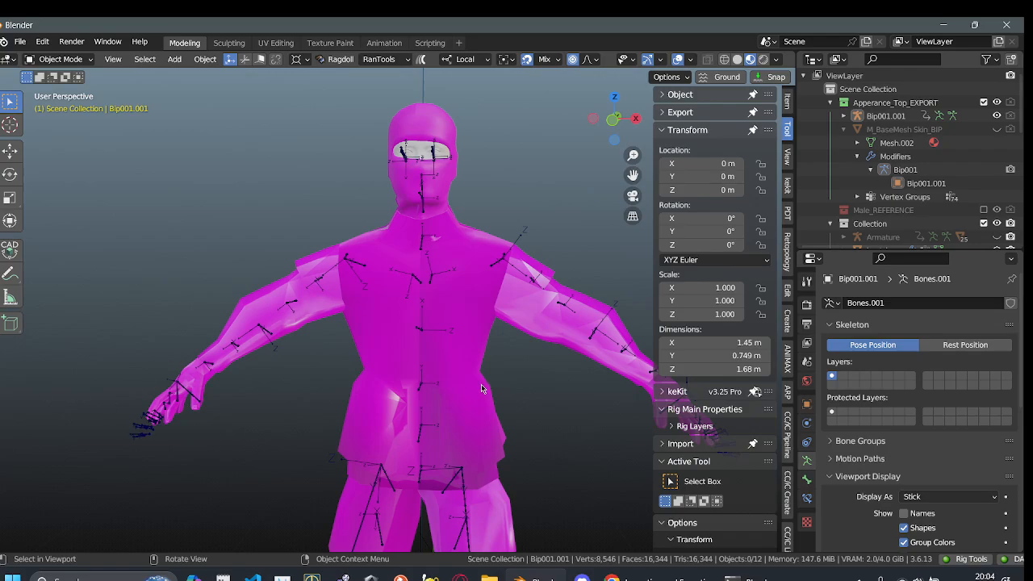
middle_click_drag(192, 376, 187, 422)
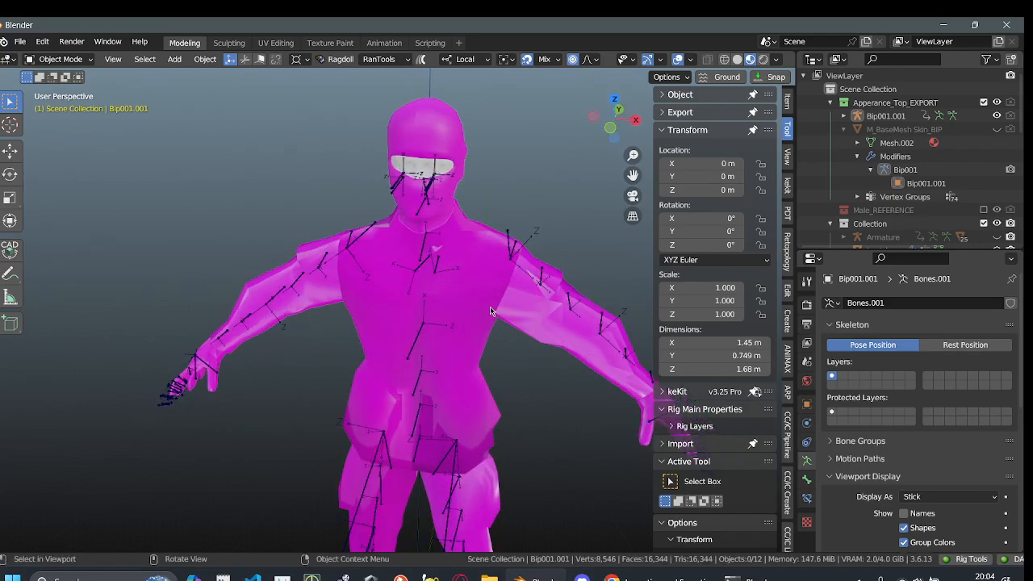
middle_click_drag(423, 299, 436, 182)
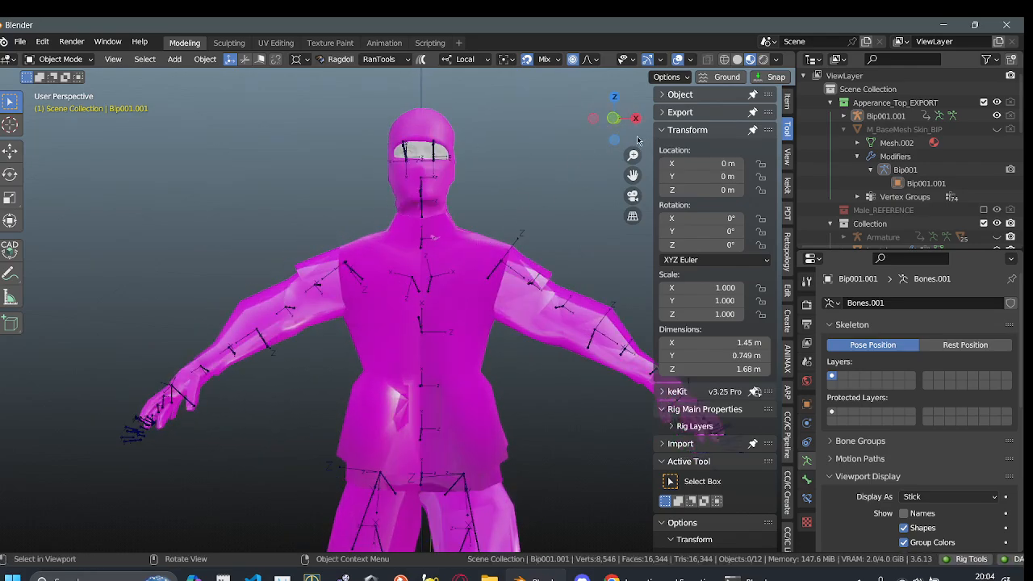
- Inspect the shoulder, arm and hip bones against the outfit in front orthographic view and from the side
left_click(614, 118)
middle_click_drag(504, 220, 405, 304, "shift")
scroll(353, 250, "down", 2)
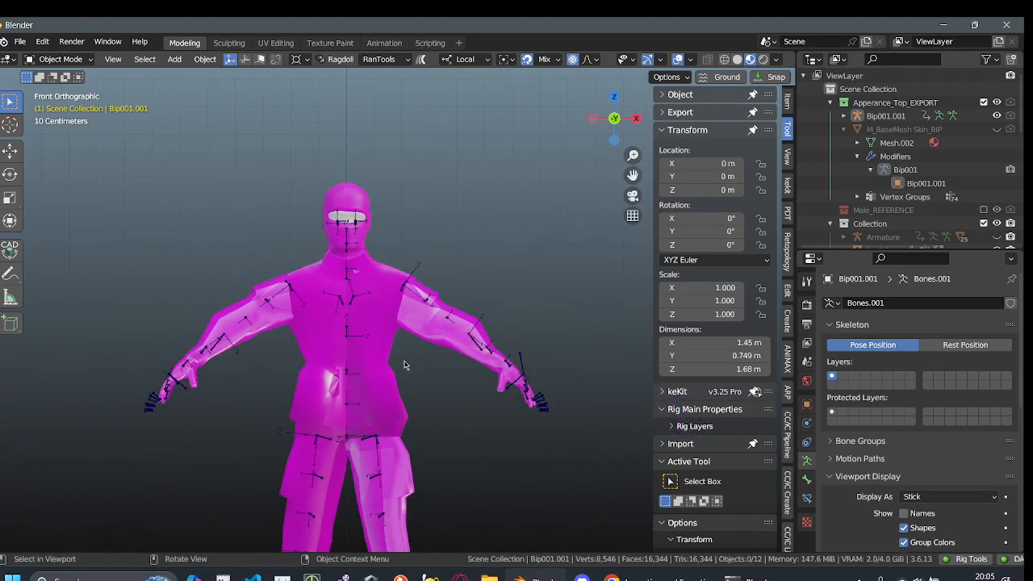
scroll(490, 411, "up", 4)
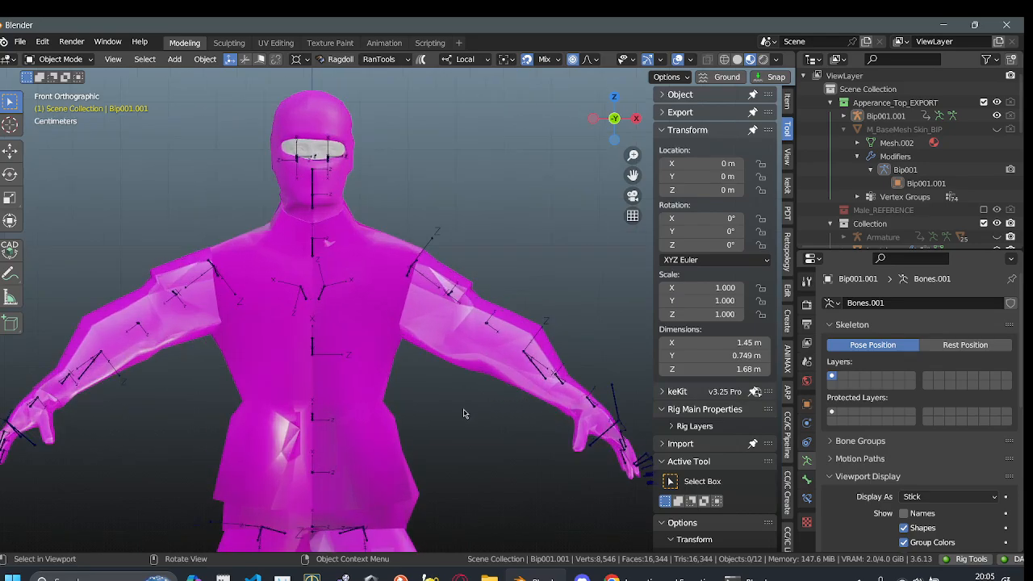
middle_click_drag(325, 236, 384, 107, "shift")
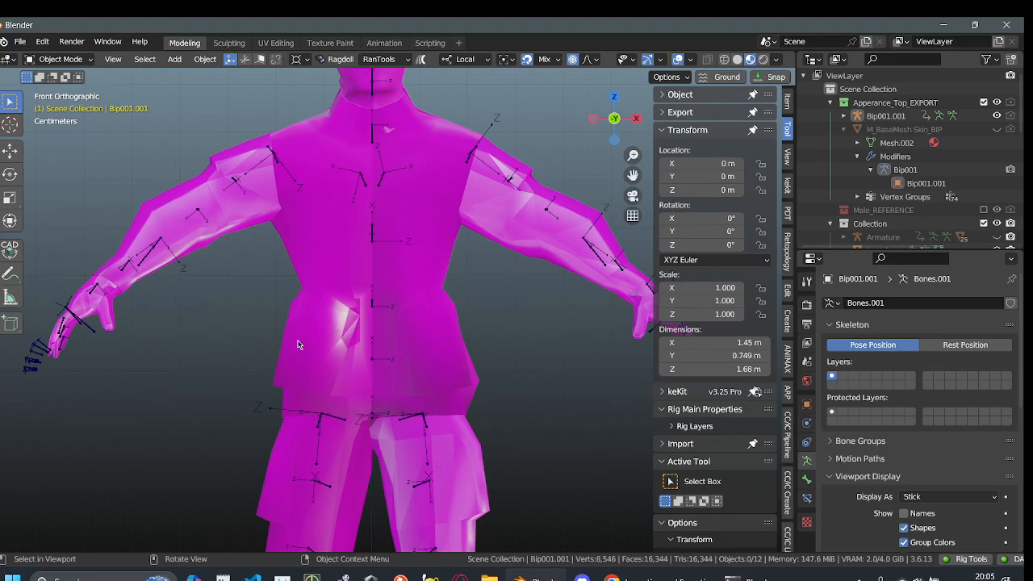
middle_click_drag(305, 339, 355, 299)
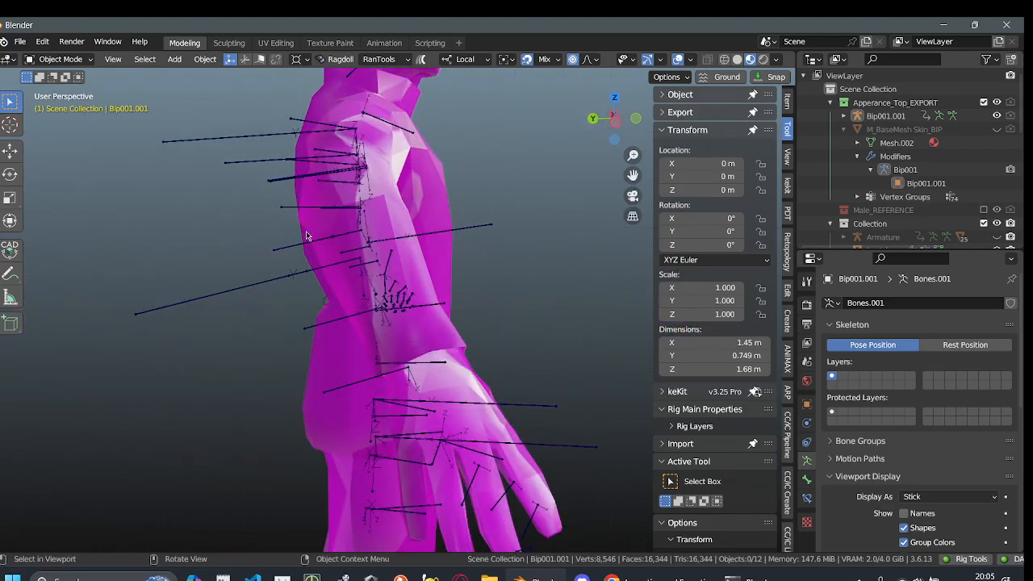
- Examine how the armature's arm, spine and hip bones sit inside the outfit from perspective angles and the front orthographic view
middle_click_drag(308, 236, 227, 260)
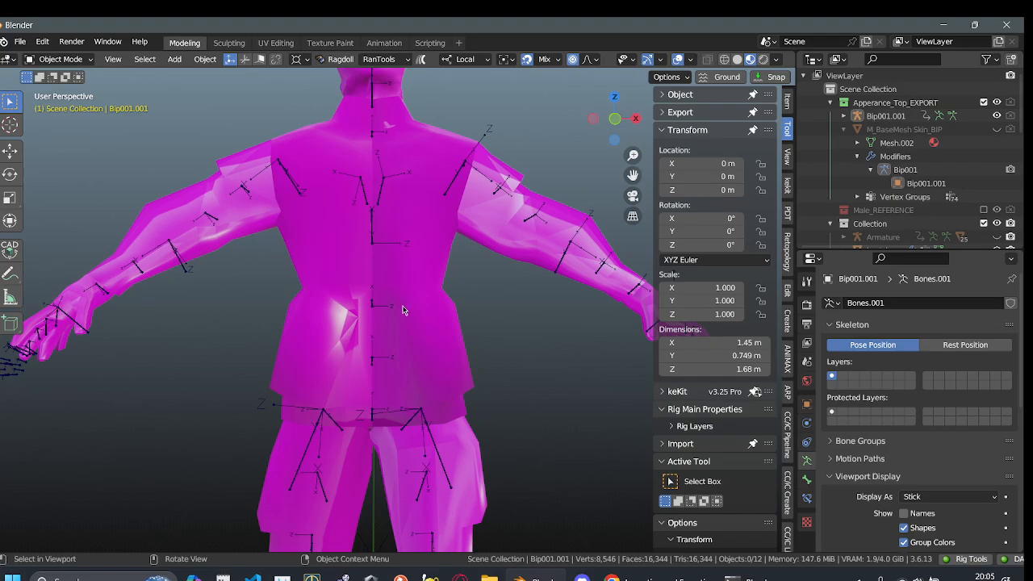
scroll(404, 309, "down", 1)
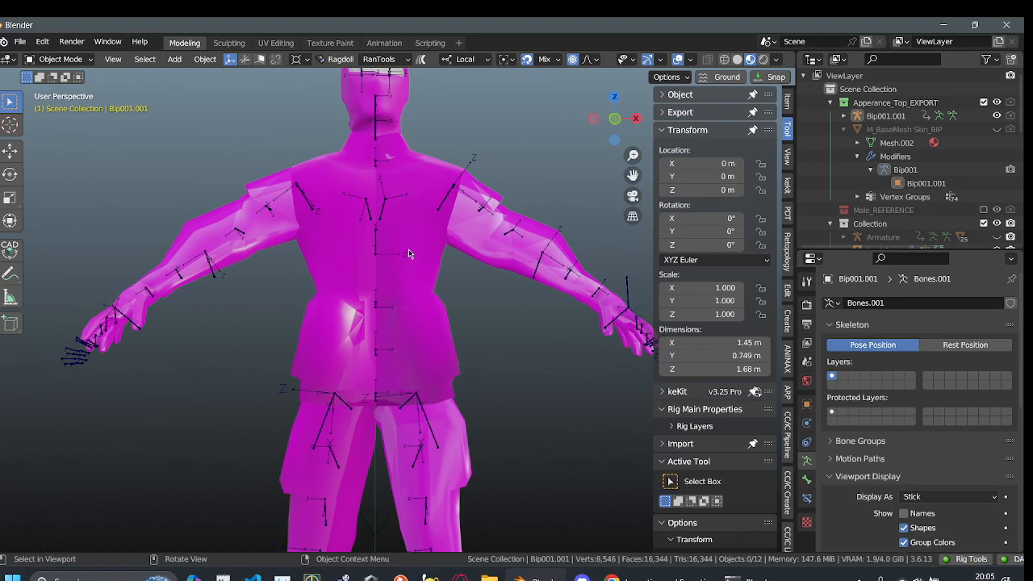
scroll(402, 240, "down", 3)
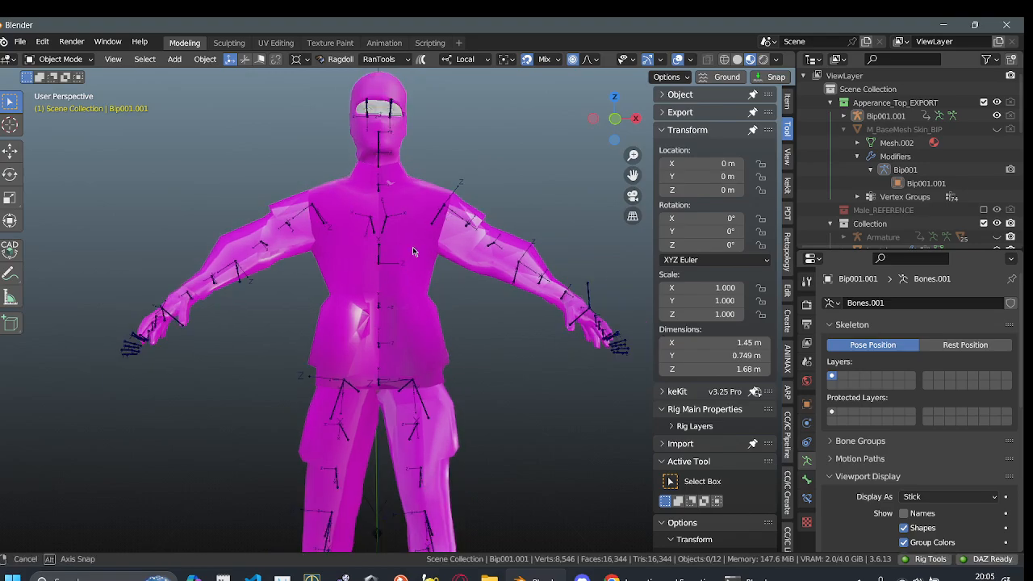
middle_click_drag(402, 240, 280, 308)
middle_click_drag(371, 256, 325, 248)
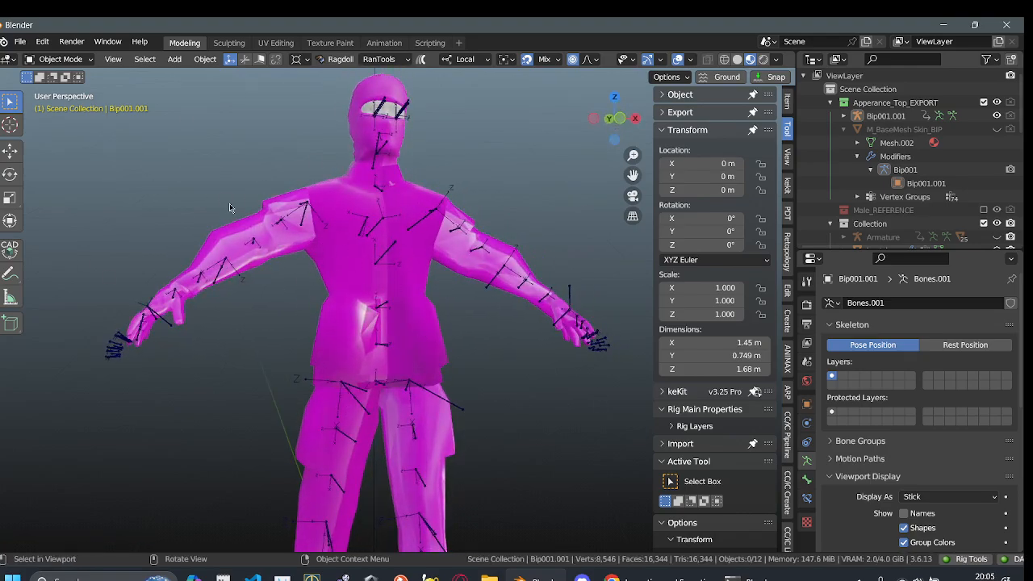
middle_click_drag(220, 232, 394, 320)
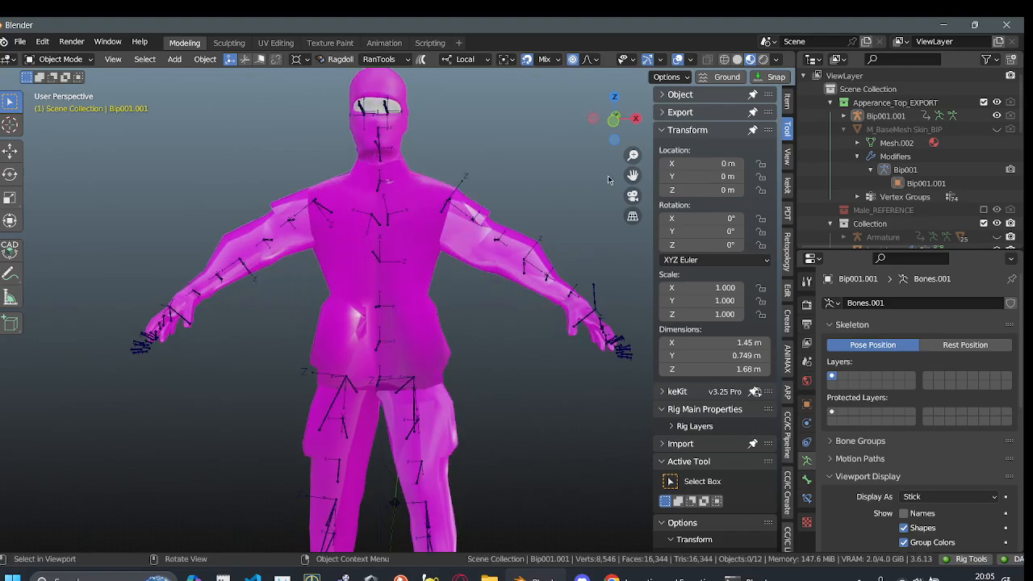
left_click(615, 121)
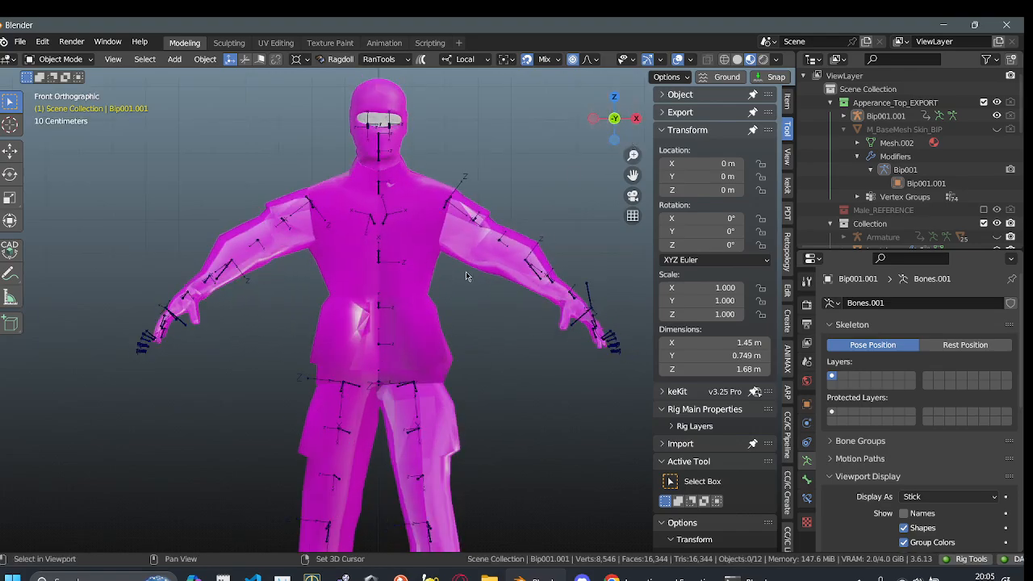
scroll(466, 271, "up", 2)
middle_click_drag(486, 369, 435, 353, "shift")
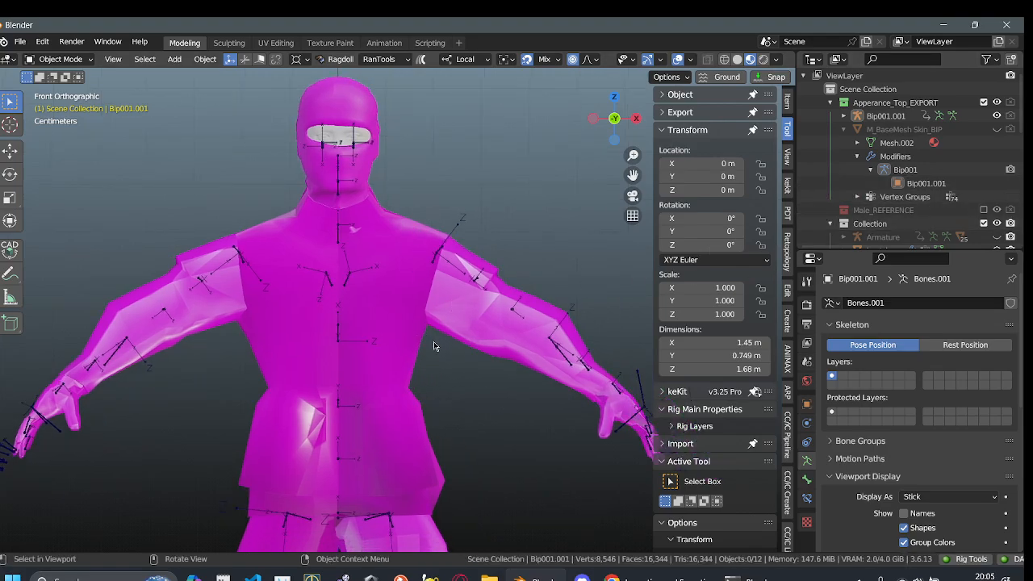
scroll(435, 347, "down", 4)
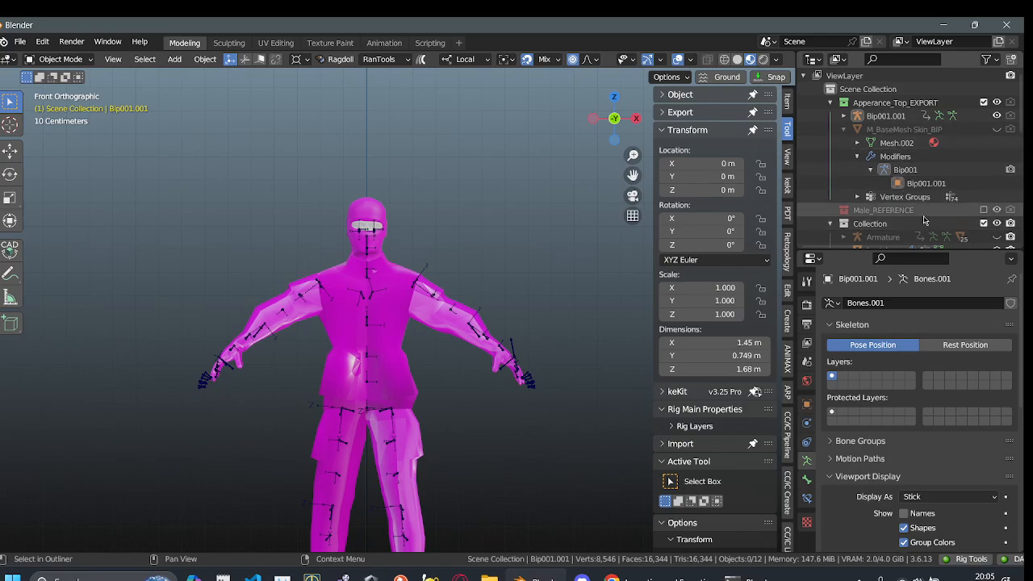
- Unhide the M_BaseMesh Skin_BIP body and compare its torso and arms with the outfit from the front and side
scroll(925, 219, "down", 3)
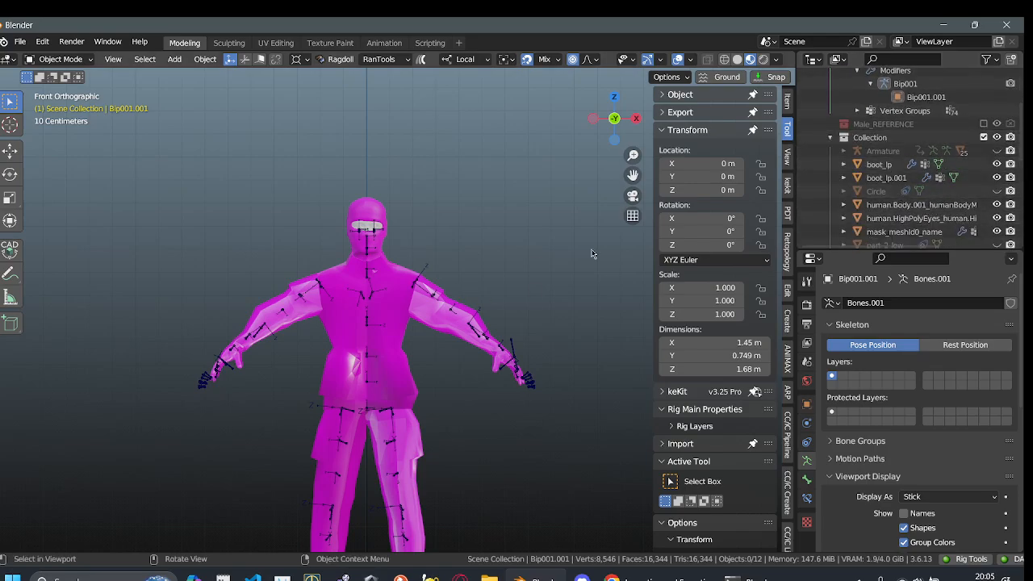
scroll(348, 274, "up", 1)
scroll(925, 165, "up", 3)
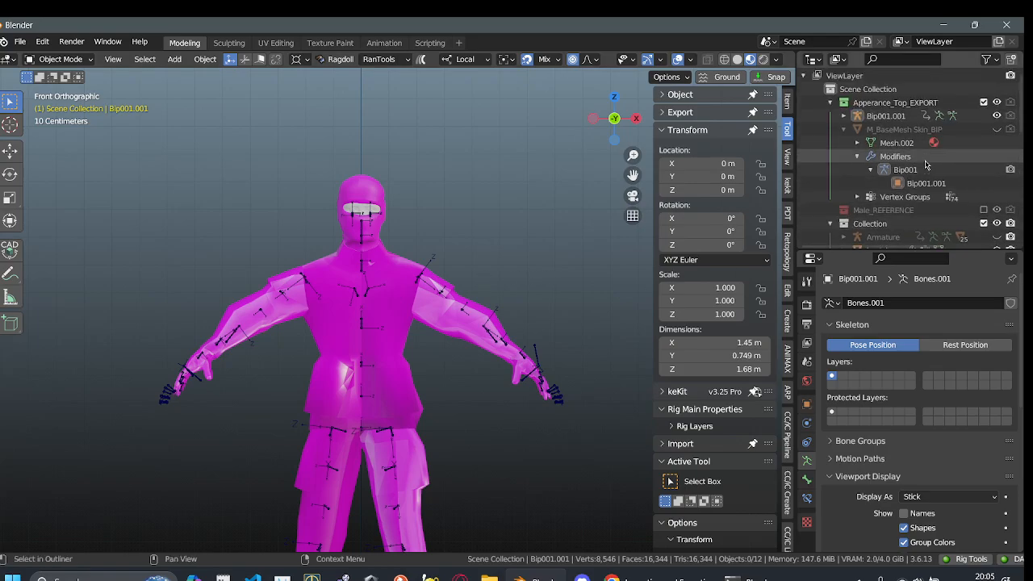
left_click(997, 132)
scroll(342, 345, "up", 2)
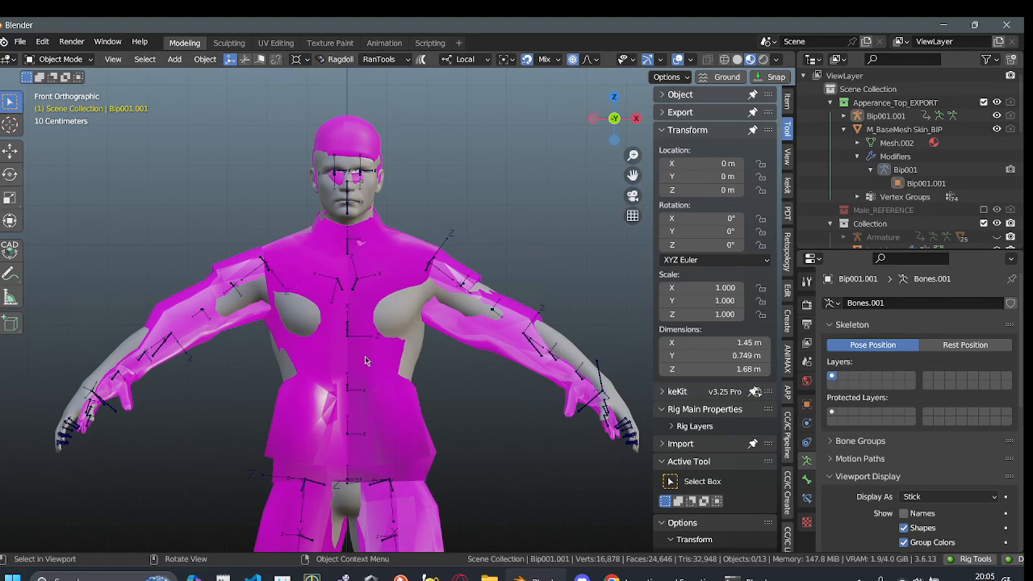
middle_click_drag(493, 457, 390, 440)
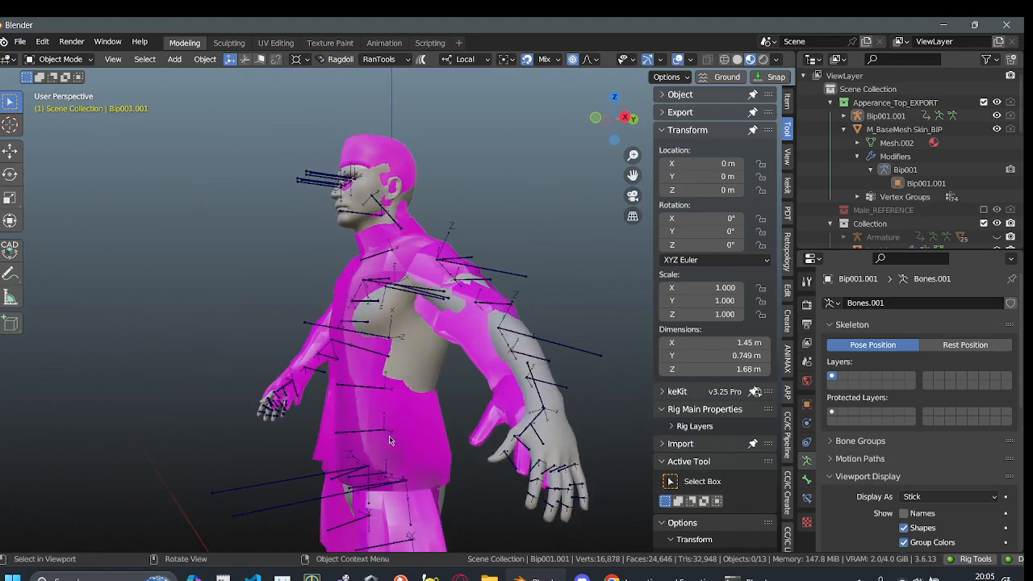
middle_click_drag(526, 230, 390, 319)
- Select the body mesh together with the jacket sol_8_low_sol_8_low.001 as the active object, and enter Weight Paint mode
left_click(383, 298)
scroll(394, 291, "down", 6, "shift")
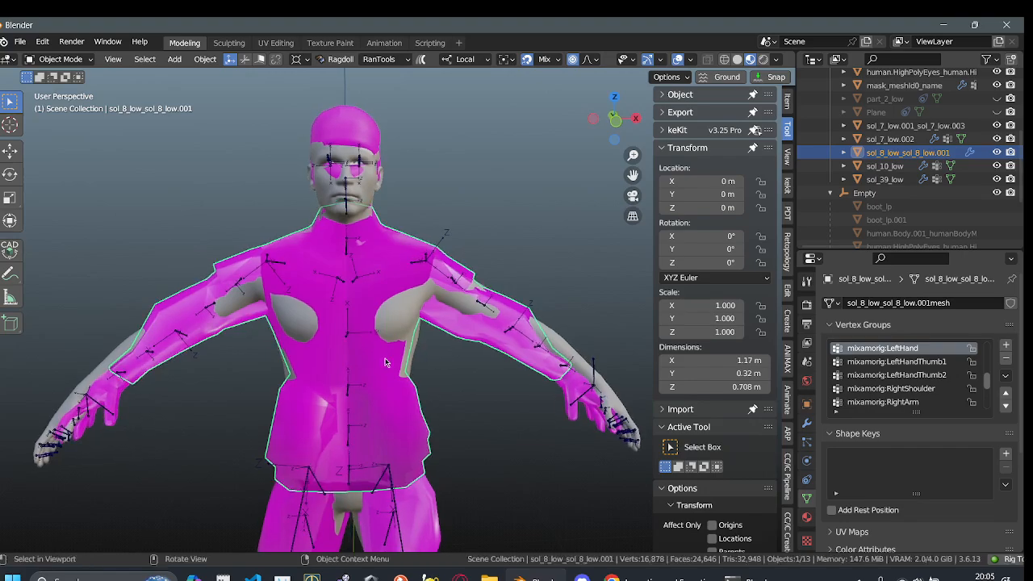
middle_click_drag(395, 284, 191, 350)
middle_click_drag(204, 297, 274, 312)
middle_click_drag(310, 275, 313, 388)
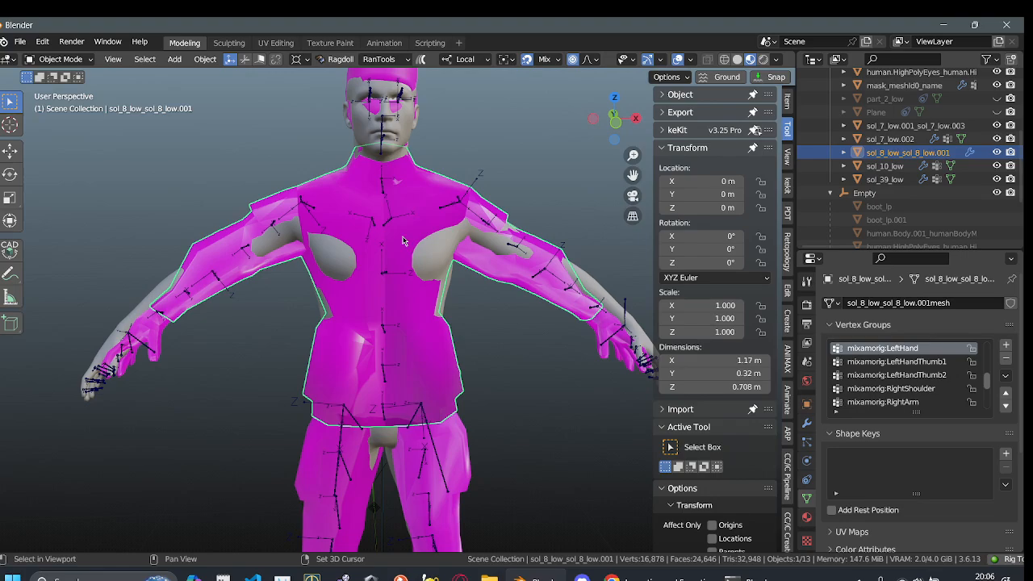
left_click(145, 310, "shift")
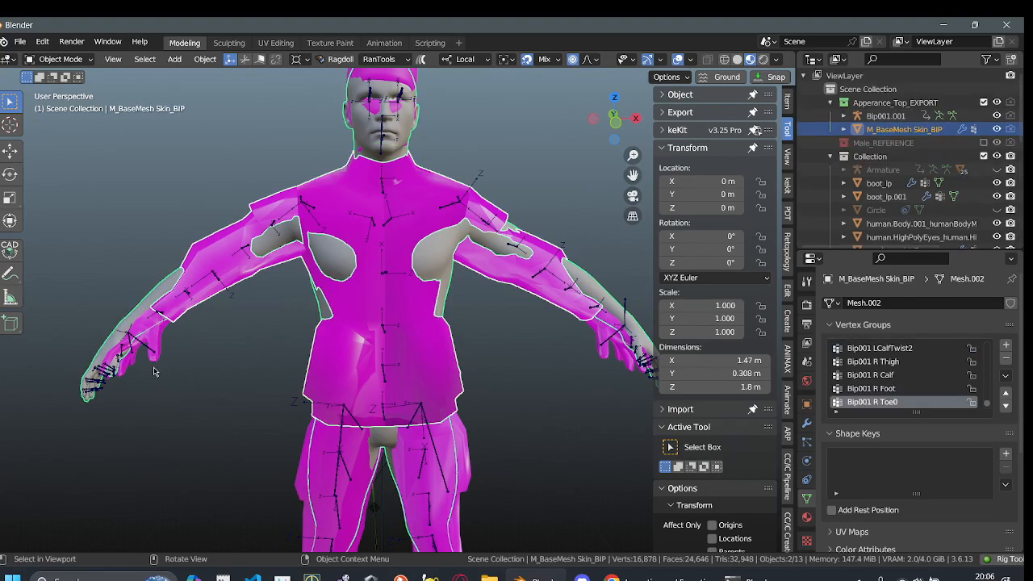
left_click(437, 345, "shift")
left_click(79, 60)
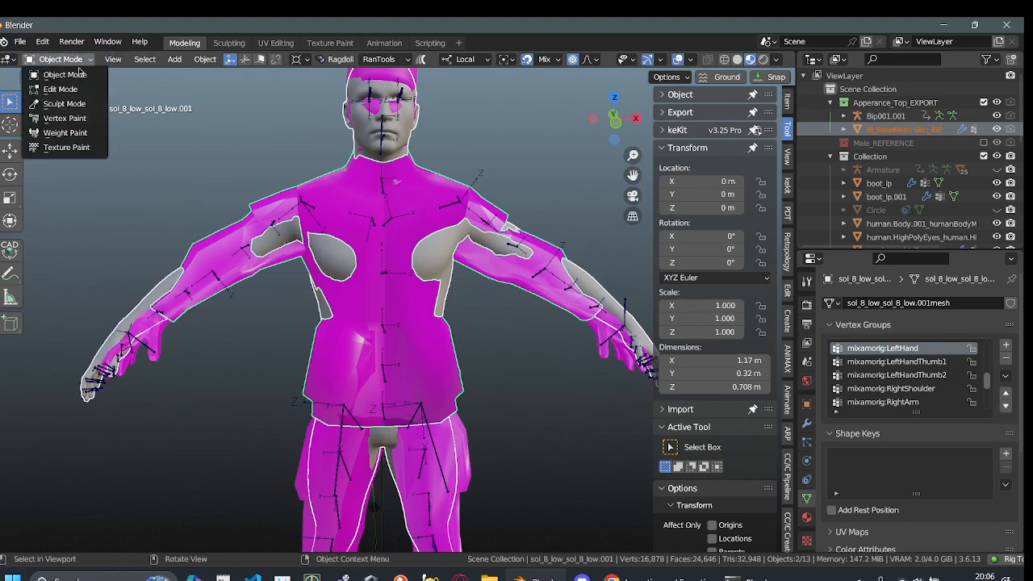
left_click(64, 132)
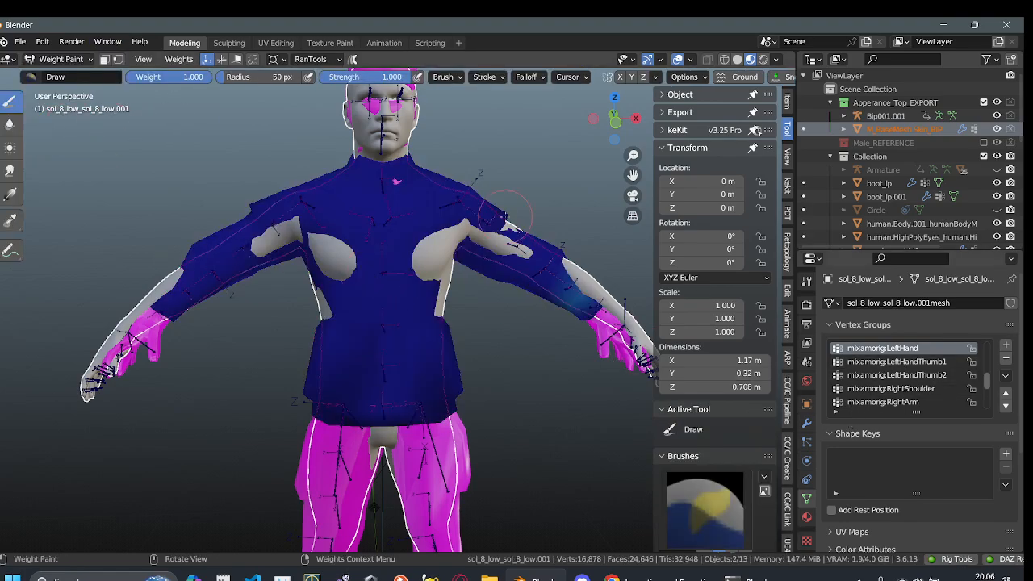
- Try deleting all vertex groups from the jacket mesh, undo the deletion and return to Object Mode
left_click(1005, 375)
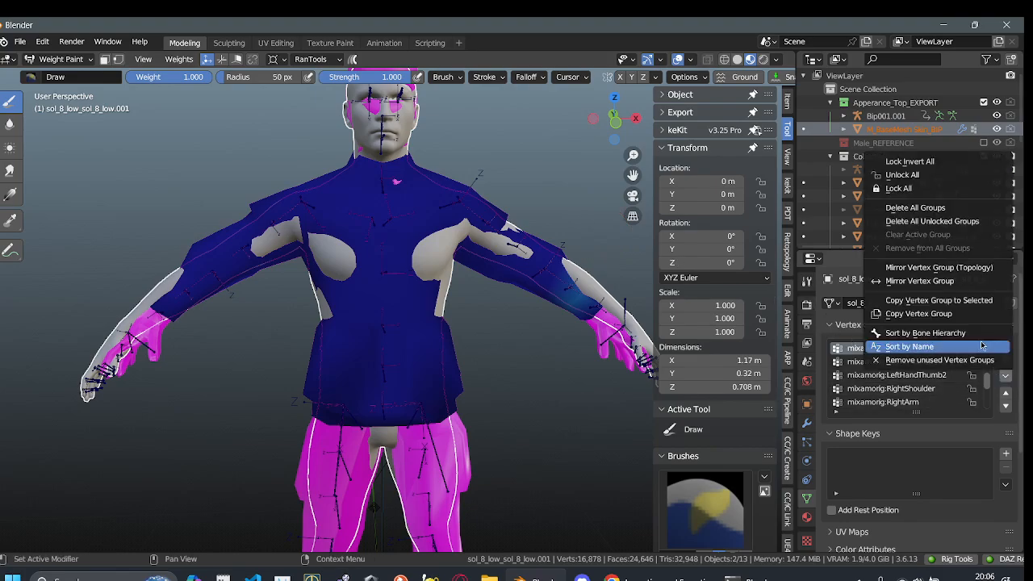
left_click(920, 208)
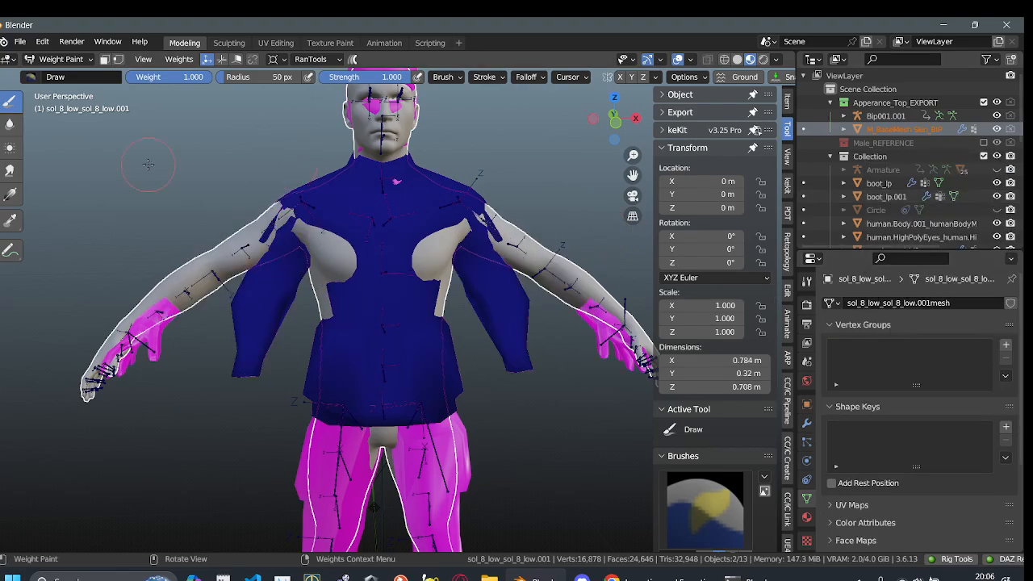
scroll(242, 236, "down", 3)
key("ctrl+z")
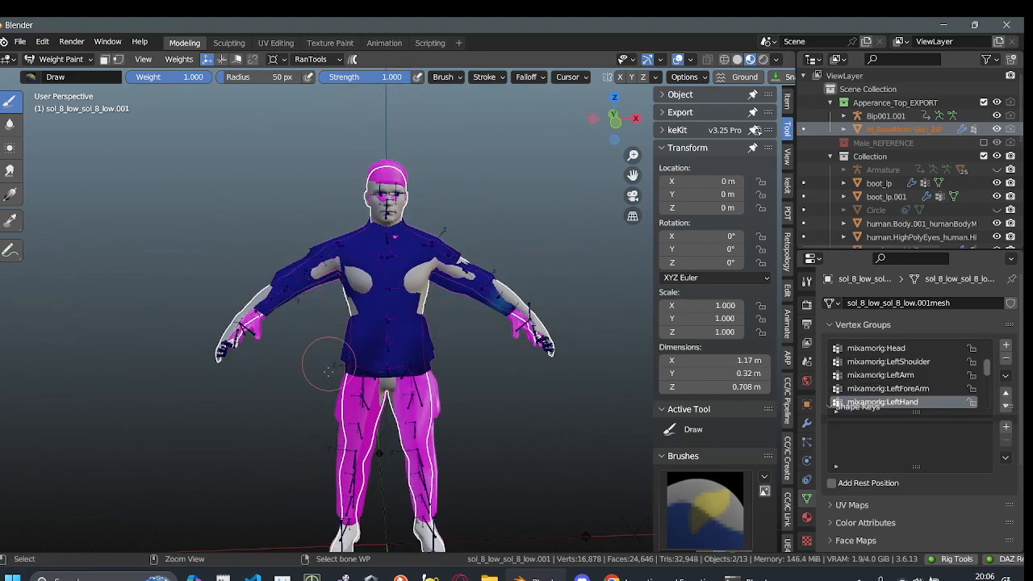
left_click(60, 59)
left_click(65, 72)
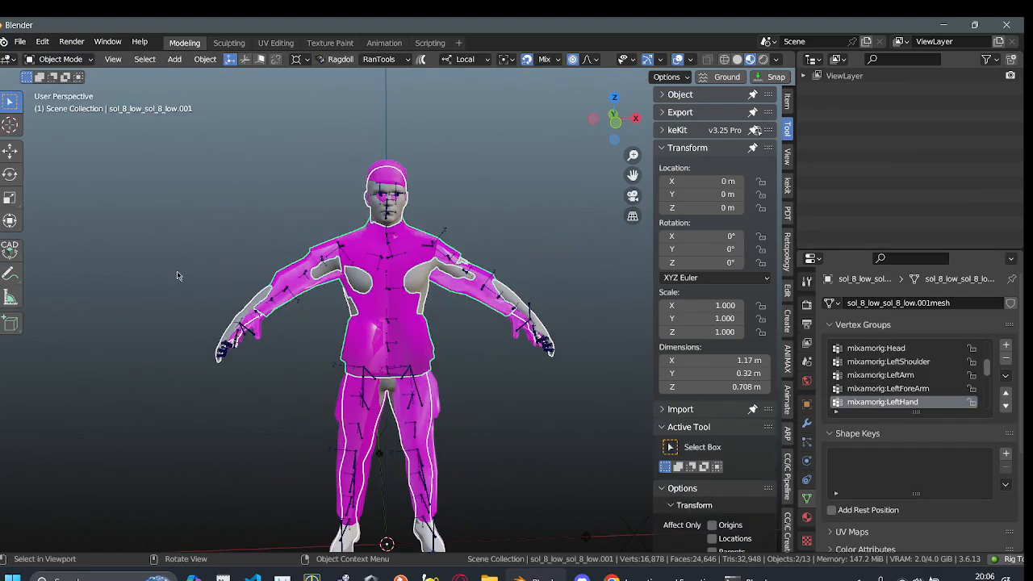
- Select all outfit meshes listed under Empty, starting with boot_lp, and apply all their modifiers, including the Armature modifier
scroll(358, 270, "up", 3)
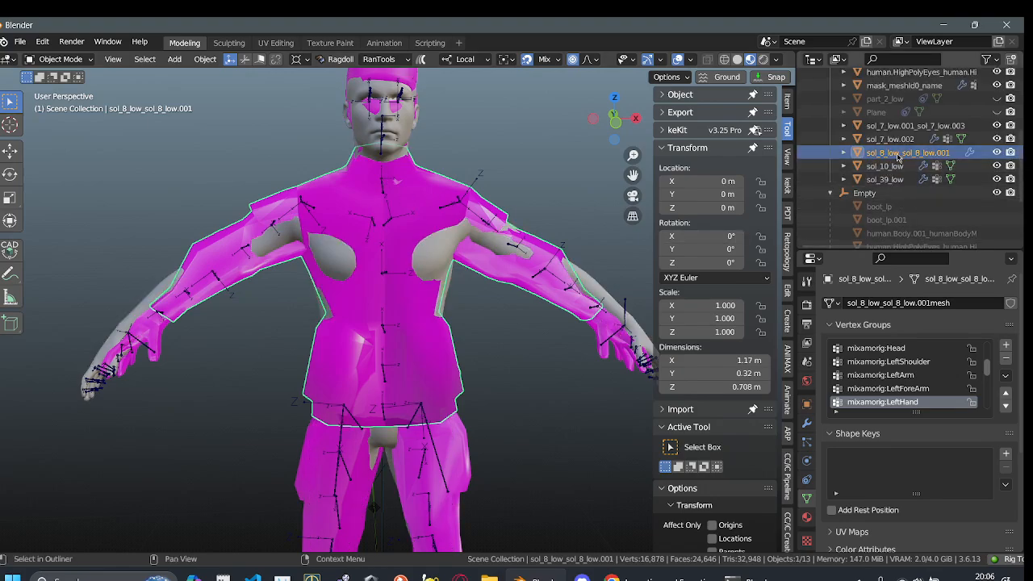
scroll(897, 149, "down", 1)
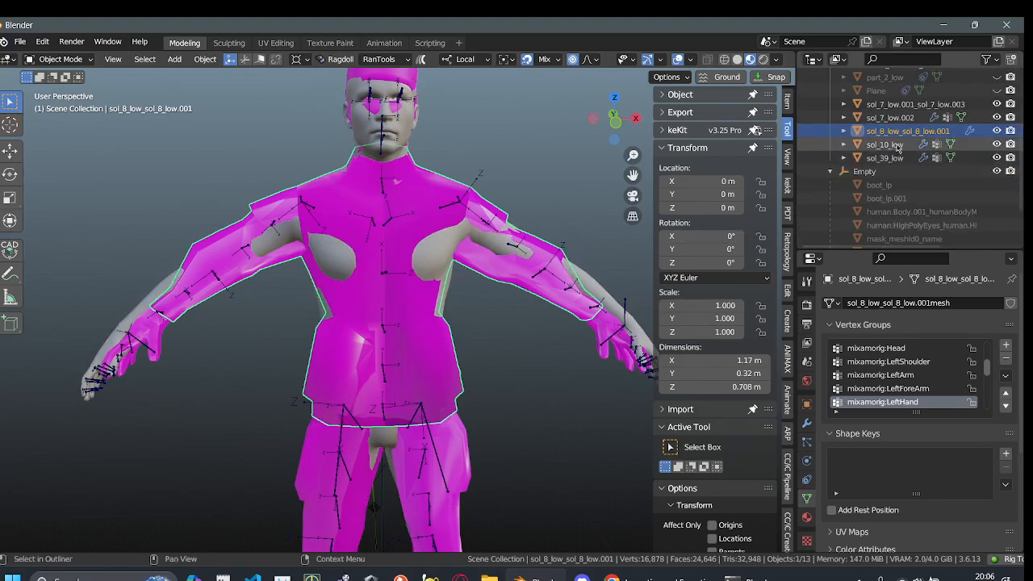
left_click(907, 186)
scroll(915, 206, "down", 3)
left_click(908, 236, "shift")
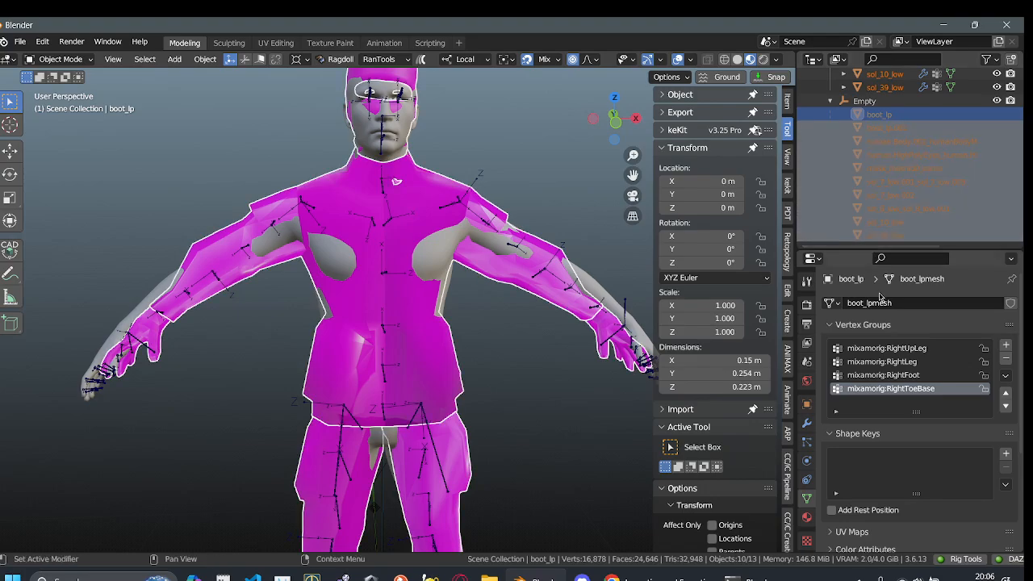
left_click(806, 423)
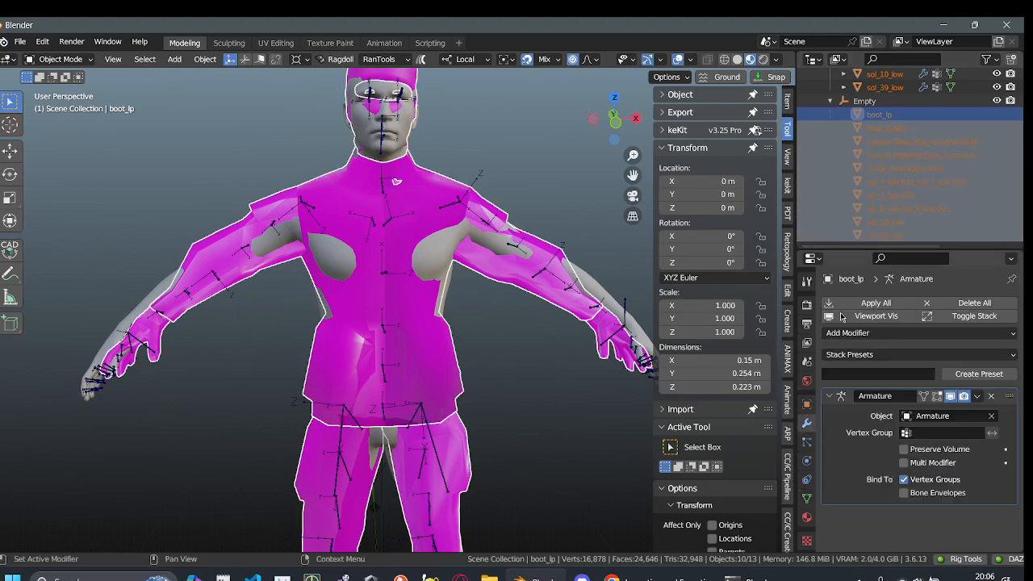
key("ctrl+a")
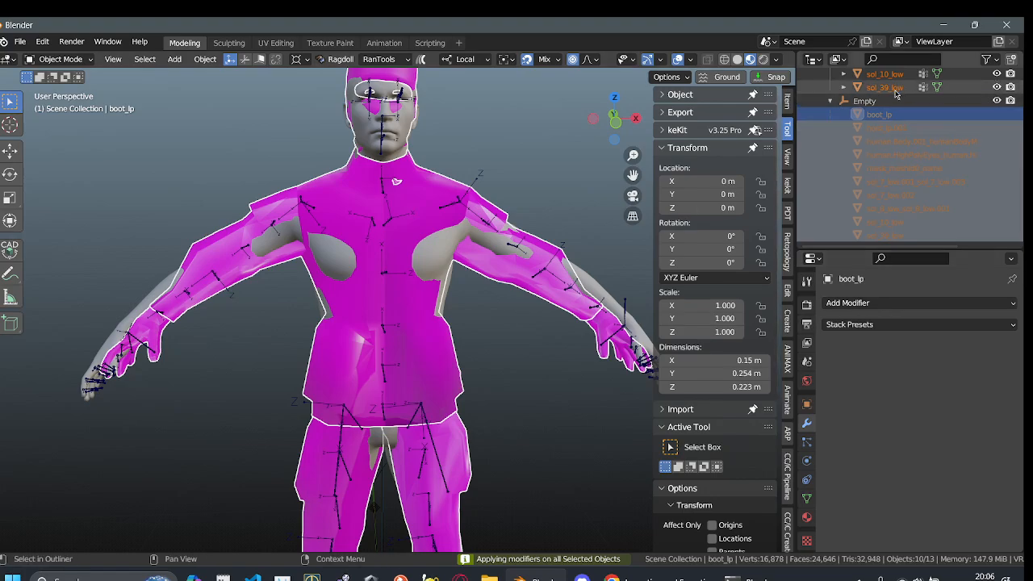
scroll(907, 135, "up", 3)
scroll(907, 136, "up", 6)
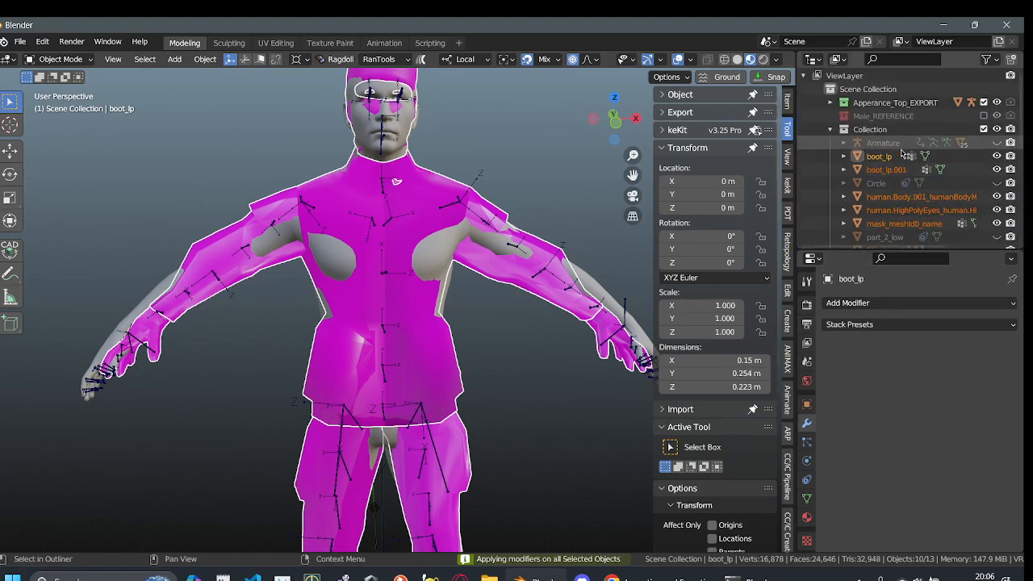
scroll(907, 136, "down", 4)
scroll(484, 194, "down", 2)
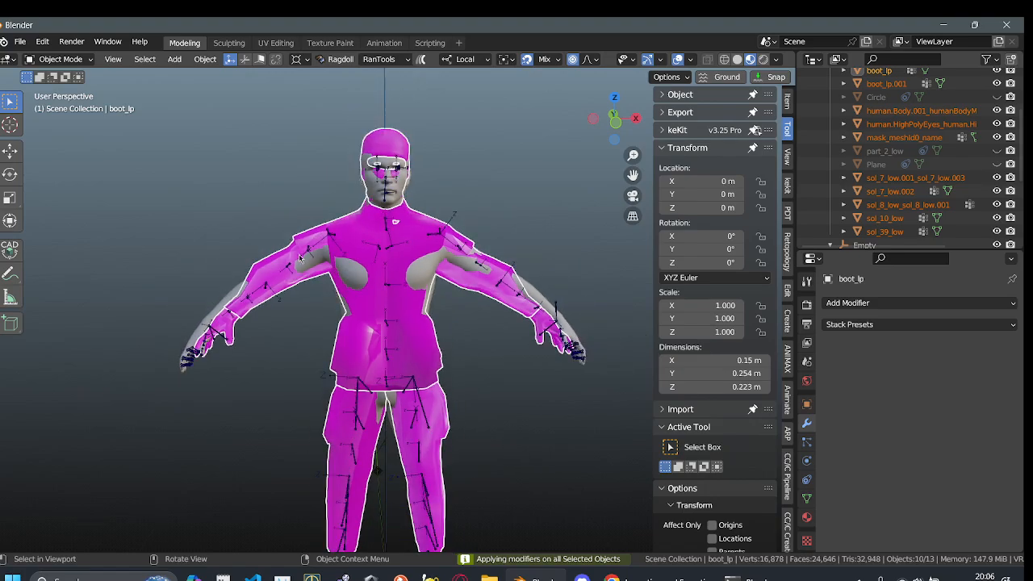
- Select only the jacket sol_8_low_sol_8_low.001 and delete all of its mixamorig vertex groups
left_click(76, 60)
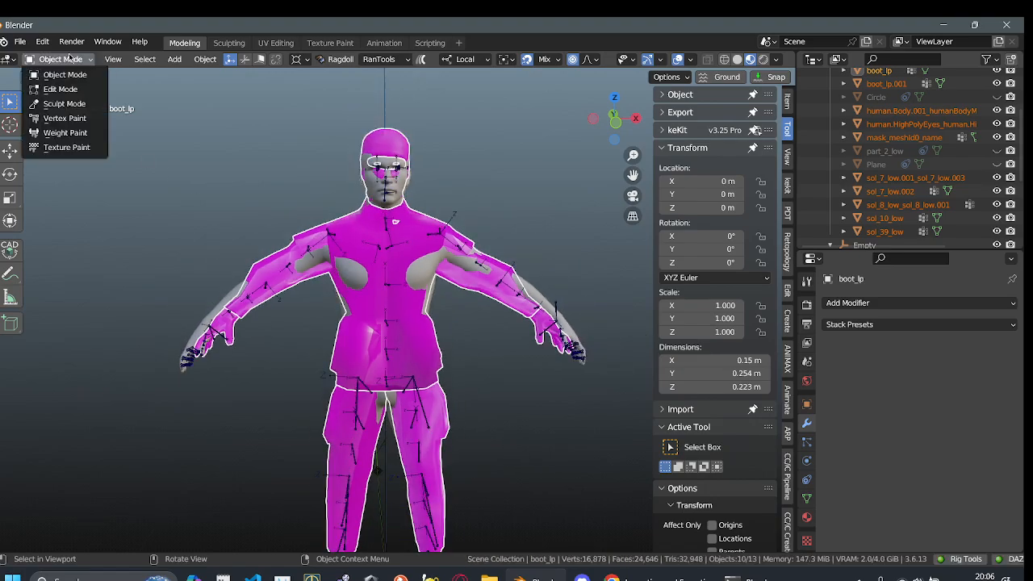
left_click(355, 318)
scroll(442, 273, "up", 2)
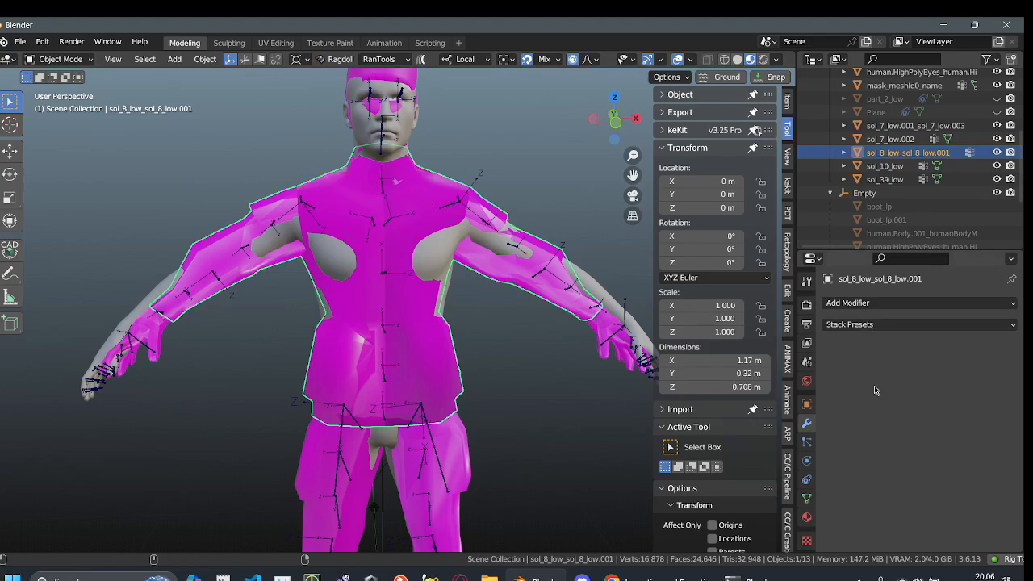
left_click(807, 498)
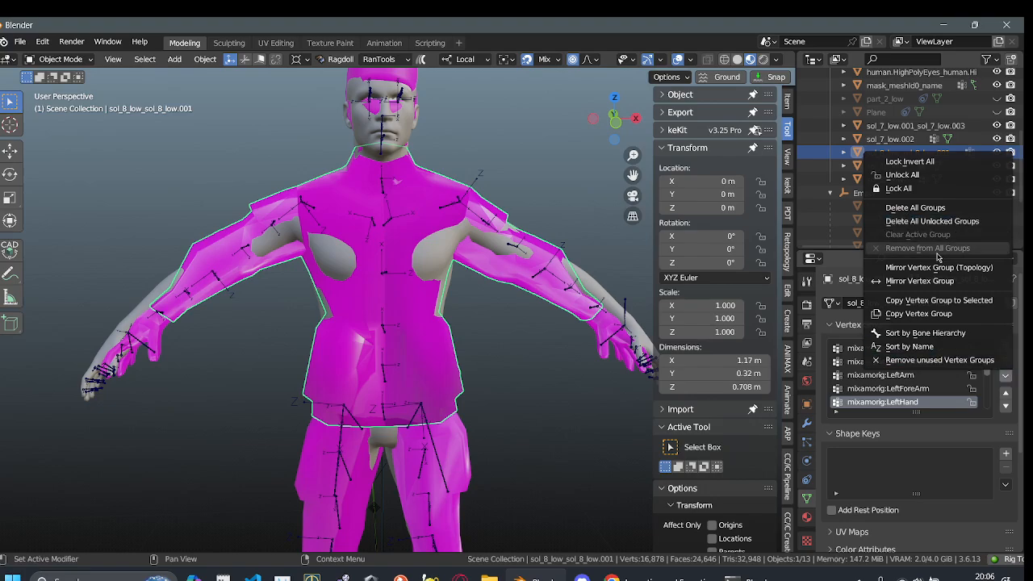
left_click(915, 207)
- Add M_BaseMesh Skin_BIP to the selection, make the jacket active again and switch it to Weight Paint mode
scroll(450, 301, "up", 2)
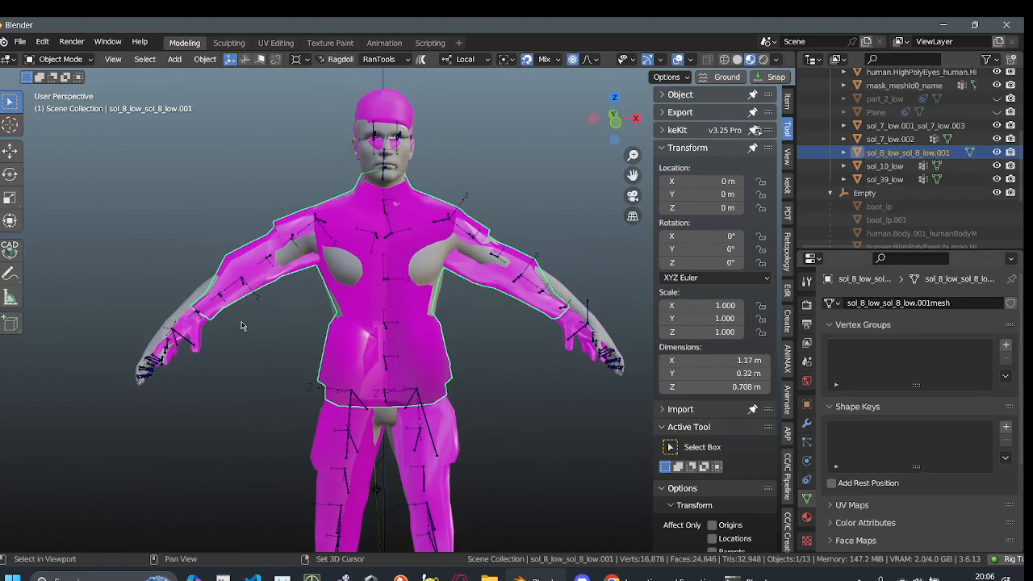
left_click(411, 371, "shift")
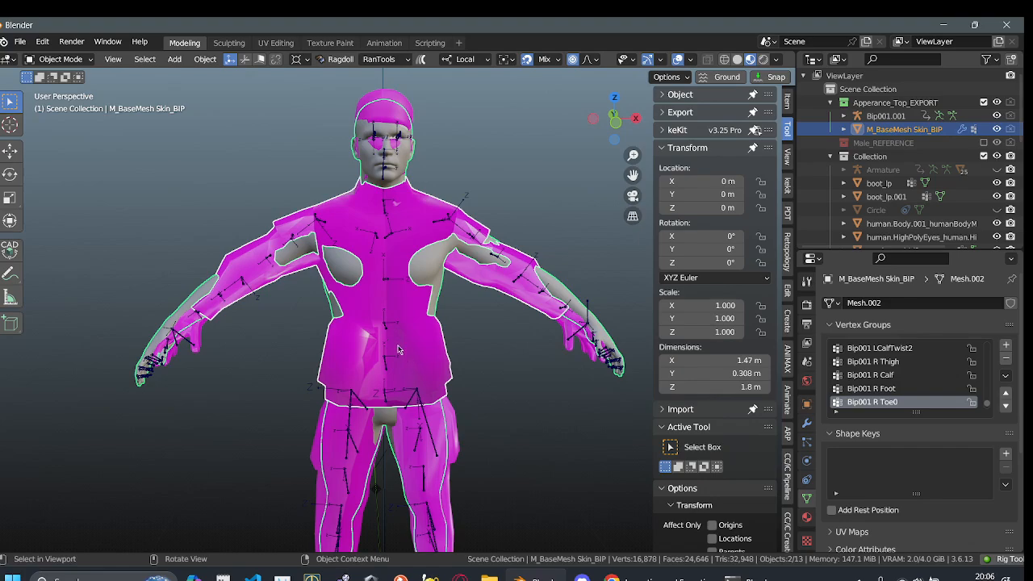
left_click(413, 329, "shift")
left_click(81, 61)
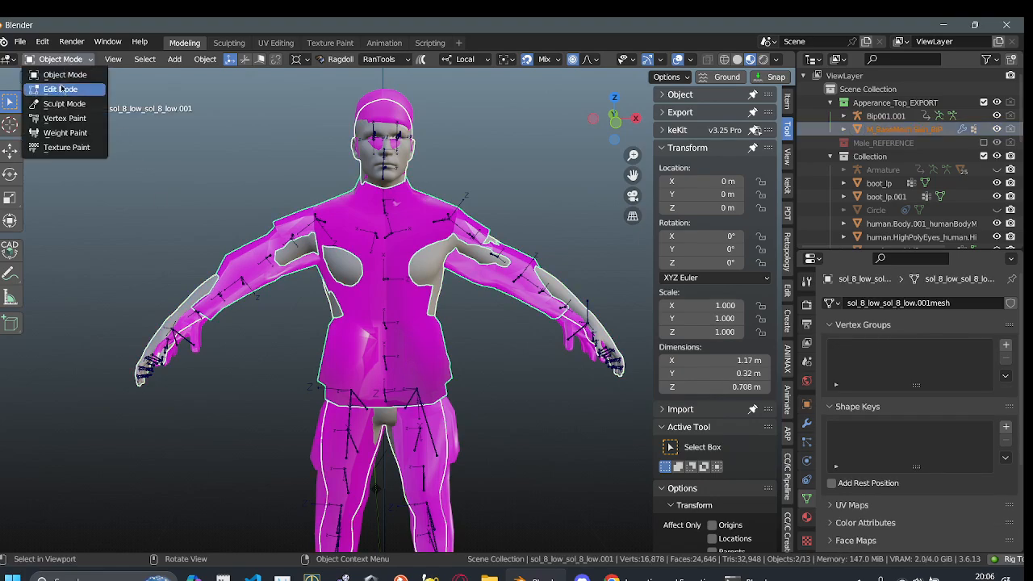
left_click(65, 133)
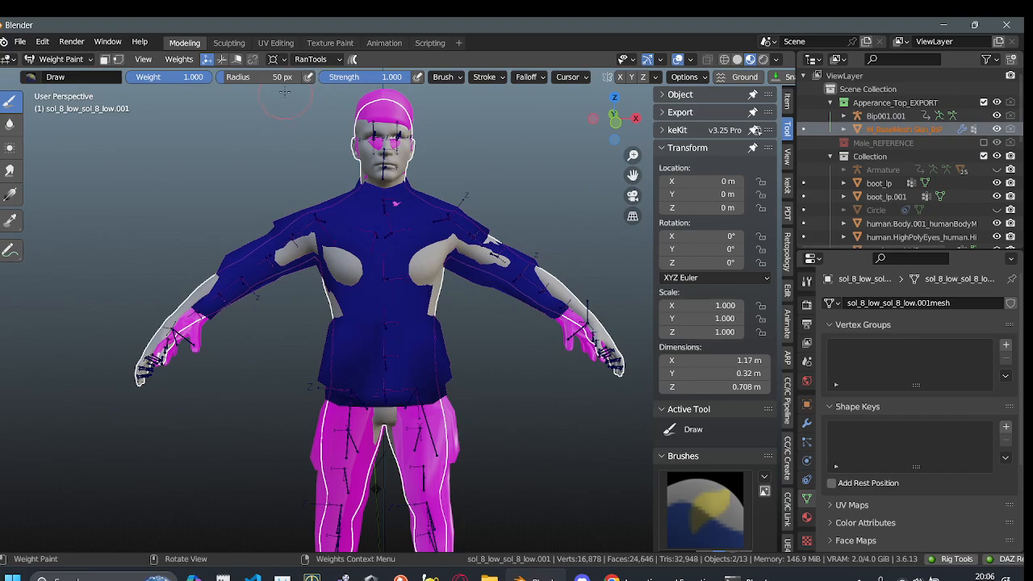
- Transfer the body's vertex group weights to the jacket with source layers selected By Name, and return to Object Mode
left_click(189, 62)
left_click(203, 226)
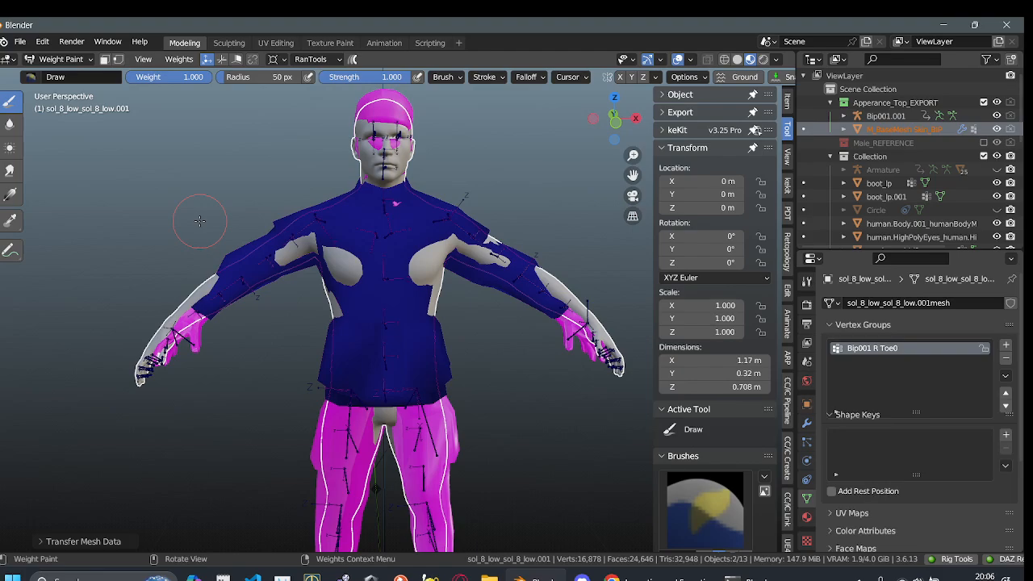
left_click(83, 542)
left_click(149, 493)
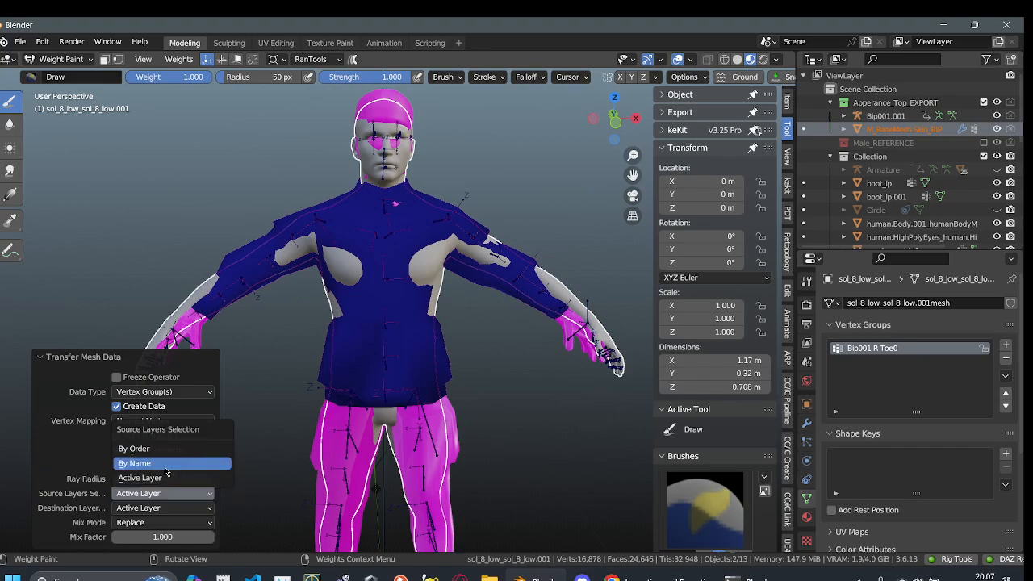
left_click(149, 463)
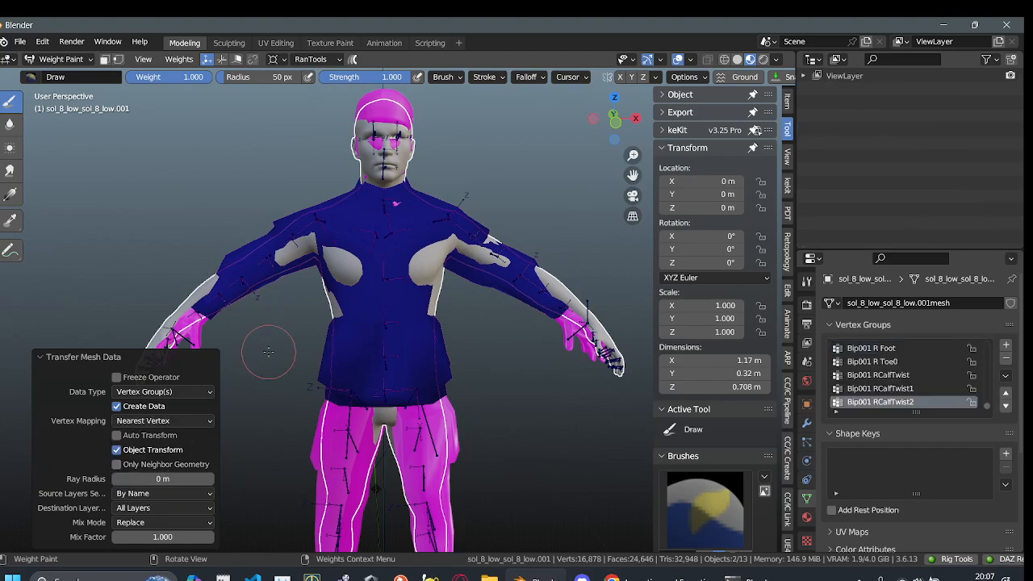
left_click(30, 62)
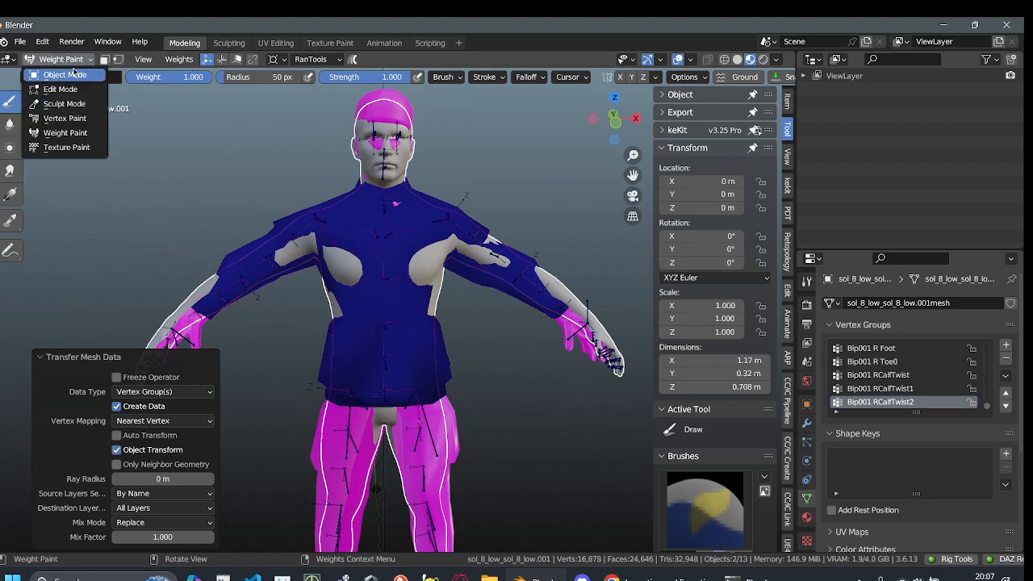
left_click(61, 26)
left_click(429, 356)
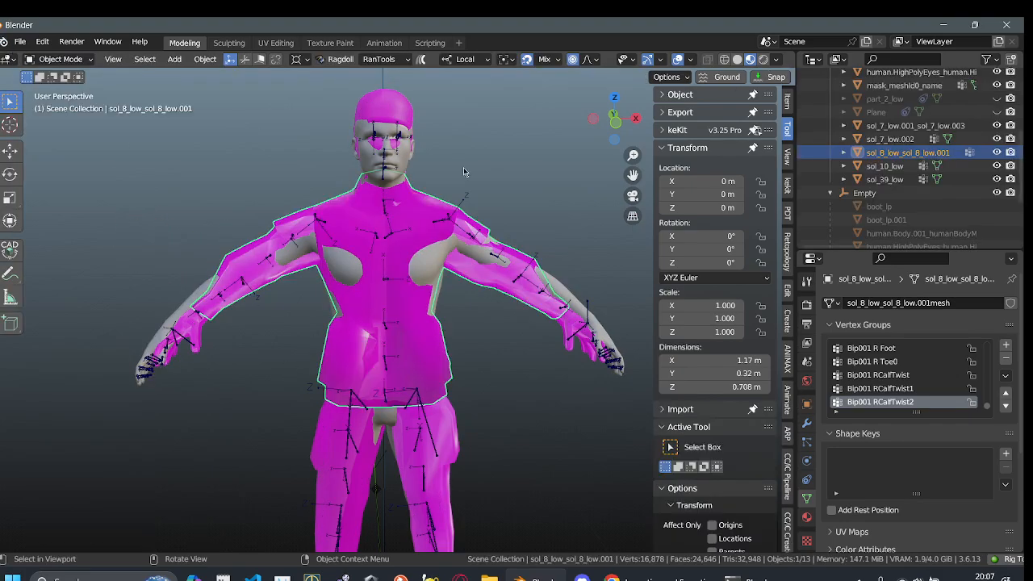
- Hide the M_BaseMesh Skin_BIP body and the Bip001.001 armature so only the outfit meshes show
left_click(423, 275)
key("h")
left_click(412, 296)
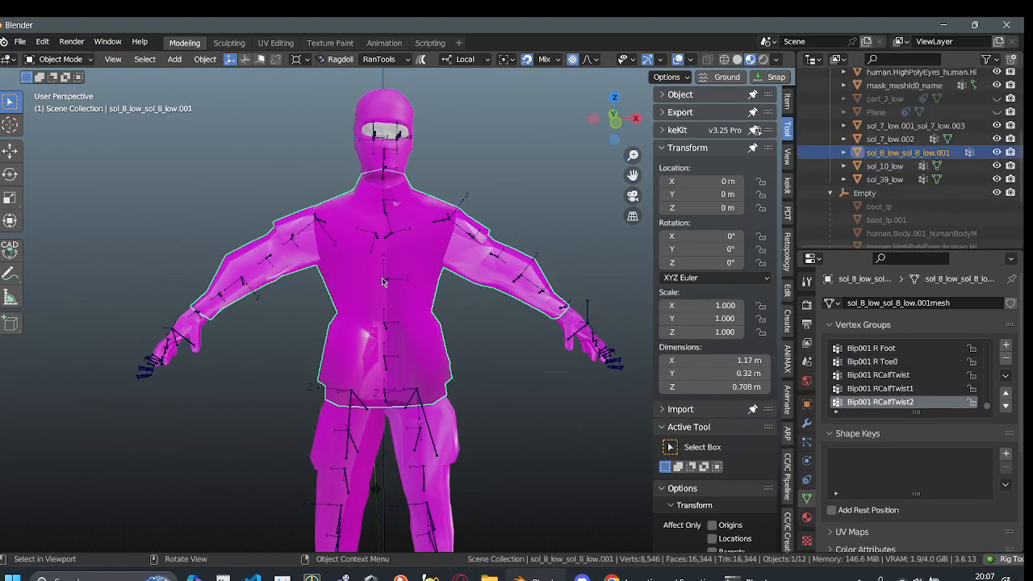
left_click(156, 370)
key("h")
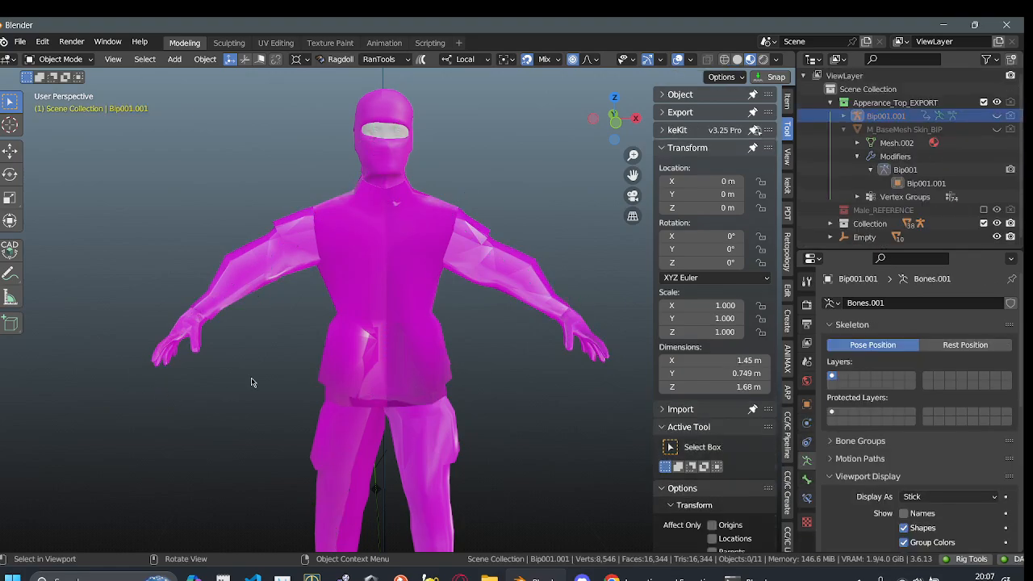
- Put the jacket in Weight Paint mode and check its transferred weights for the Bip001 calf, foot and thigh vertex groups
left_click(349, 300)
left_click(60, 59)
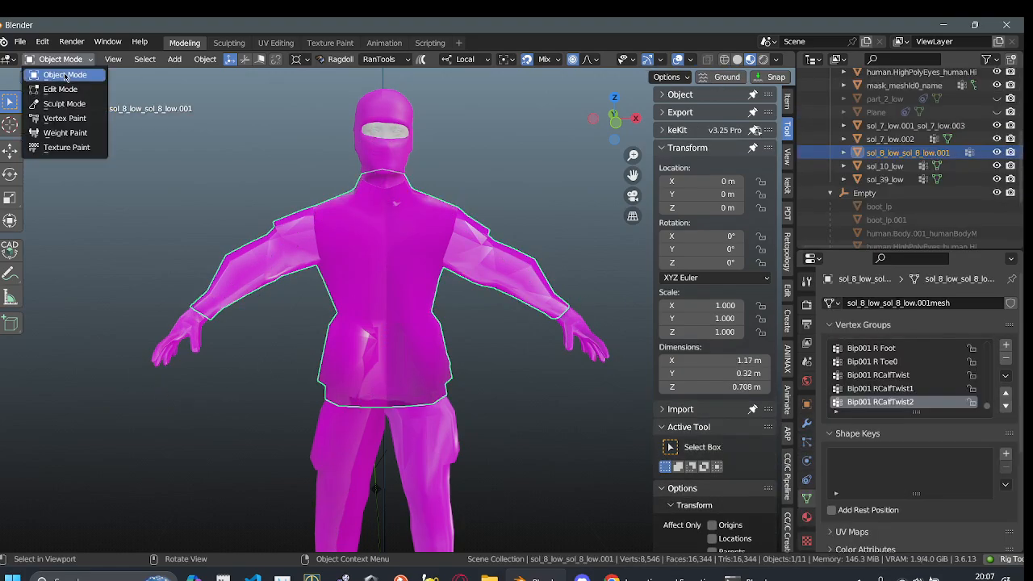
left_click(56, 132)
scroll(894, 401, "up", 5, "ctrl")
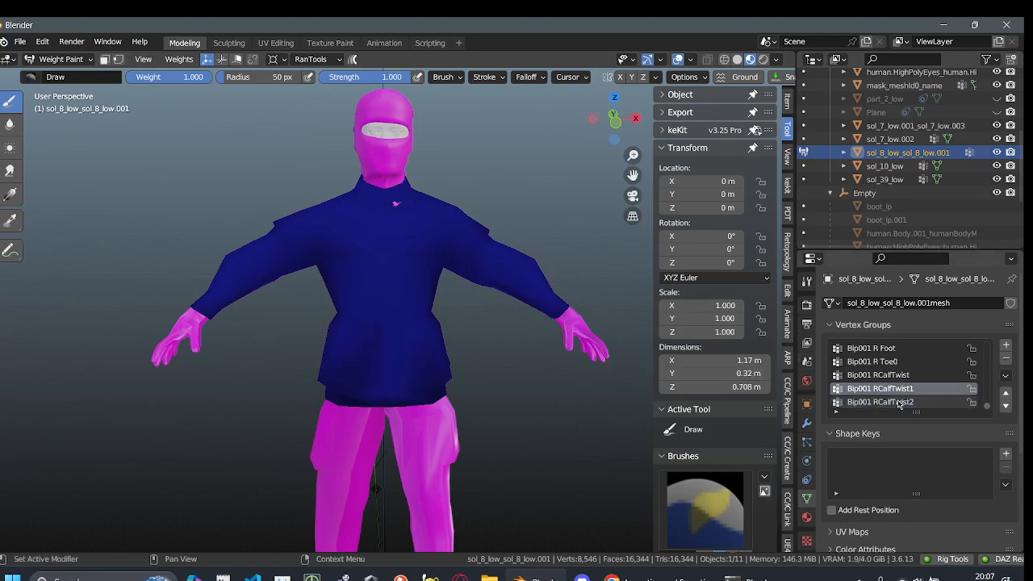
scroll(909, 388, "up", 1, "ctrl")
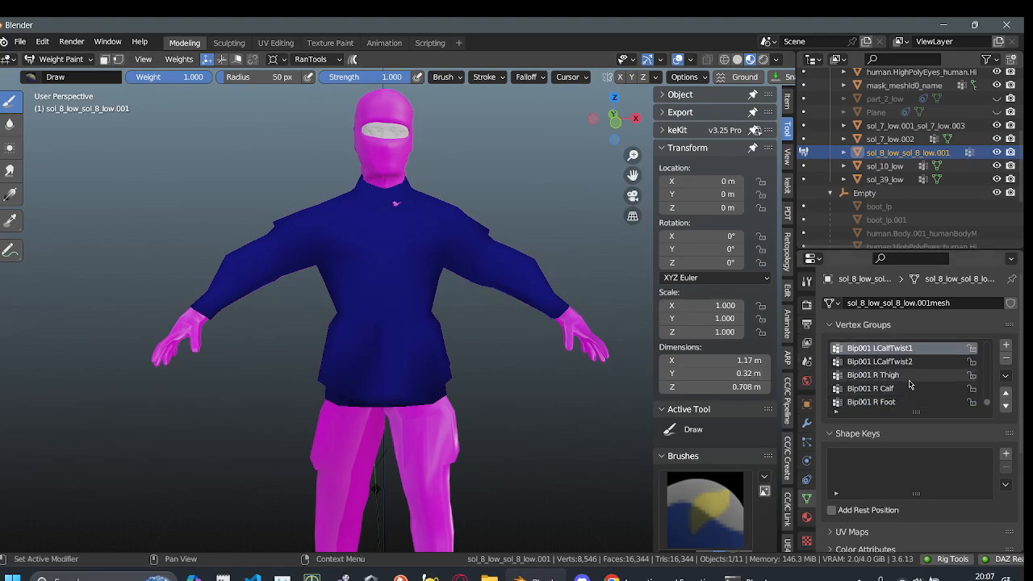
scroll(909, 386, "up", 2, "ctrl")
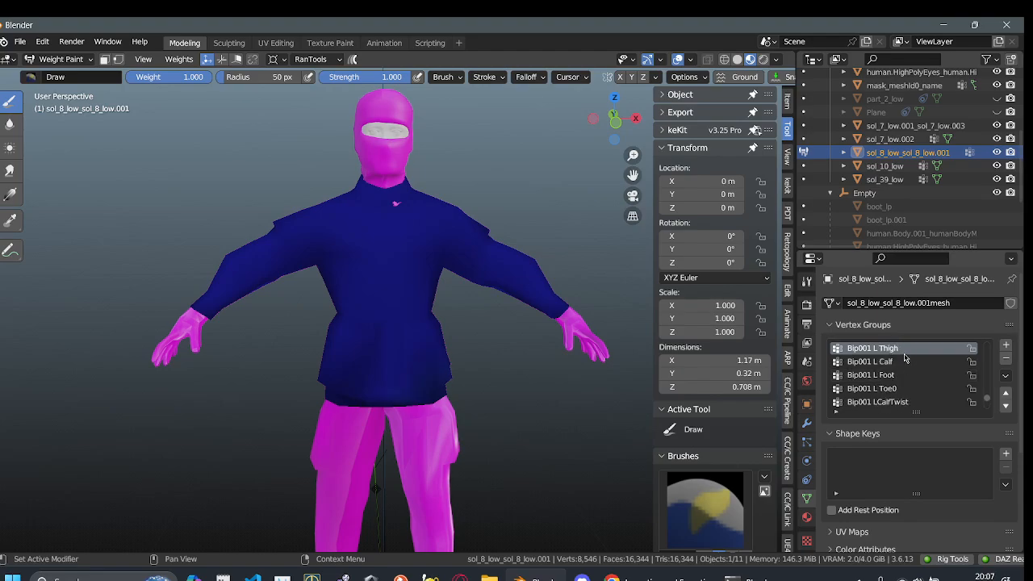
middle_click_drag(524, 374, 258, 415)
scroll(910, 390, "up", 1, "ctrl")
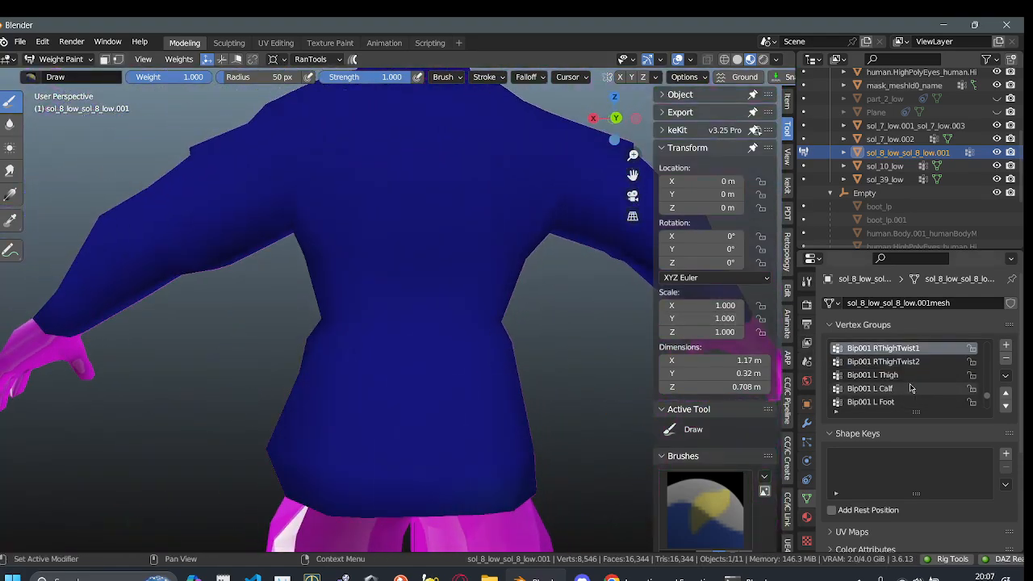
scroll(910, 385, "up", 1, "ctrl")
middle_click_drag(396, 412, 497, 349)
scroll(941, 380, "up", 1, "ctrl")
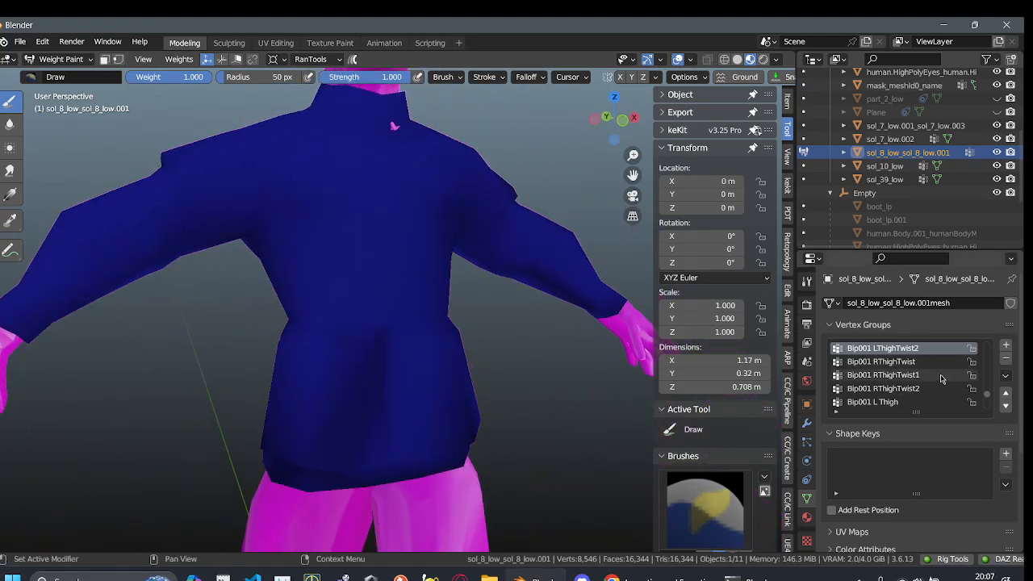
- Check the jacket's right sleeve weights through the RUpArmTwist and R ForeTwist vertex groups, and return to Object Mode
scroll(934, 352, "up", 2, "ctrl")
mouse_move(292, 320)
middle_mouse_down()
mouse_move(491, 319)
mouse_move(346, 346)
mouse_move(438, 392)
mouse_move(427, 346)
mouse_move(335, 372)
mouse_move(267, 313)
mouse_move(207, 349)
middle_mouse_up()
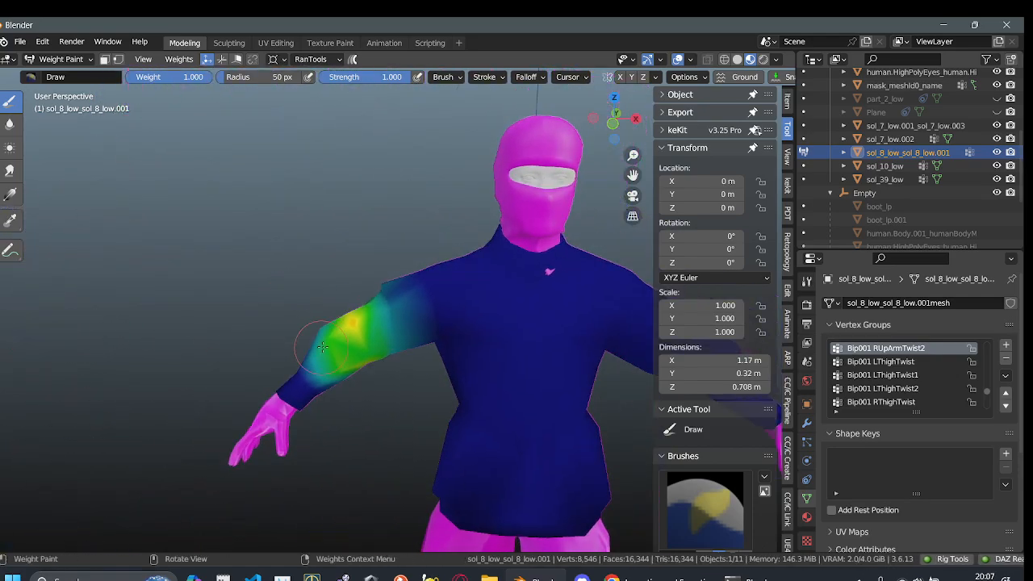
scroll(339, 325, "up", 2)
middle_click_drag(339, 383, 339, 356)
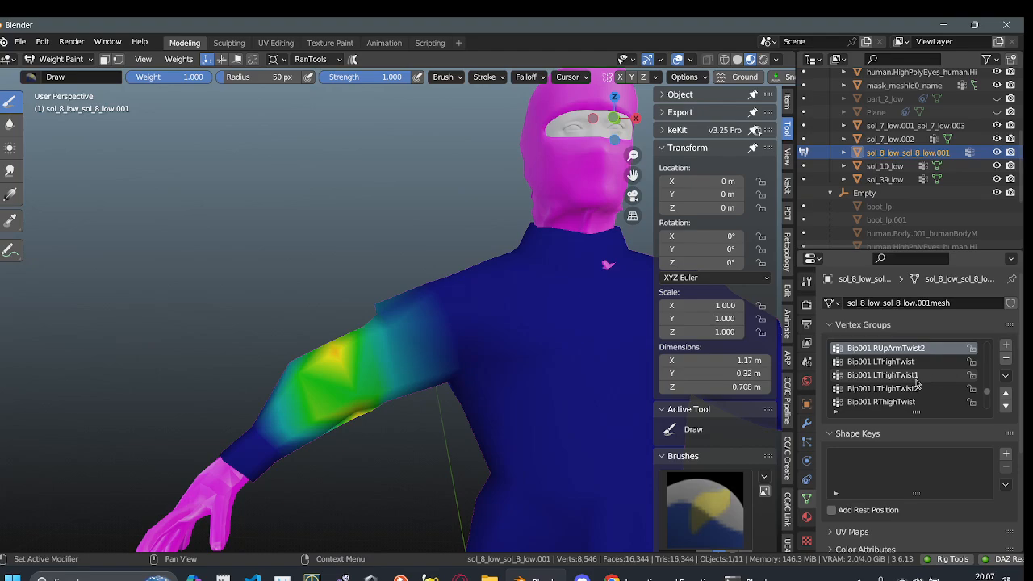
scroll(917, 382, "up", 2, "ctrl")
middle_click_drag(629, 407, 468, 371)
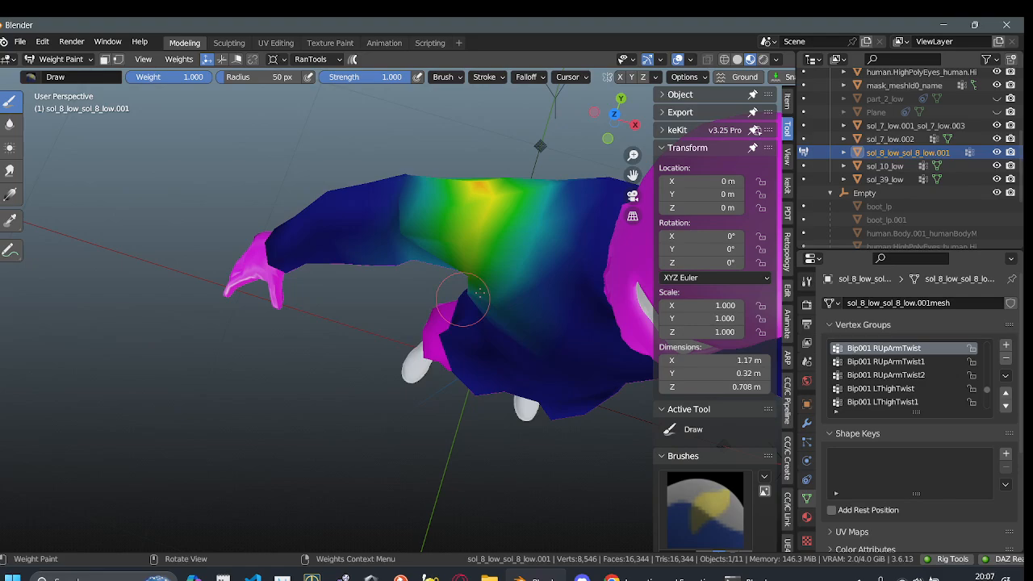
scroll(890, 383, "up", 1, "ctrl")
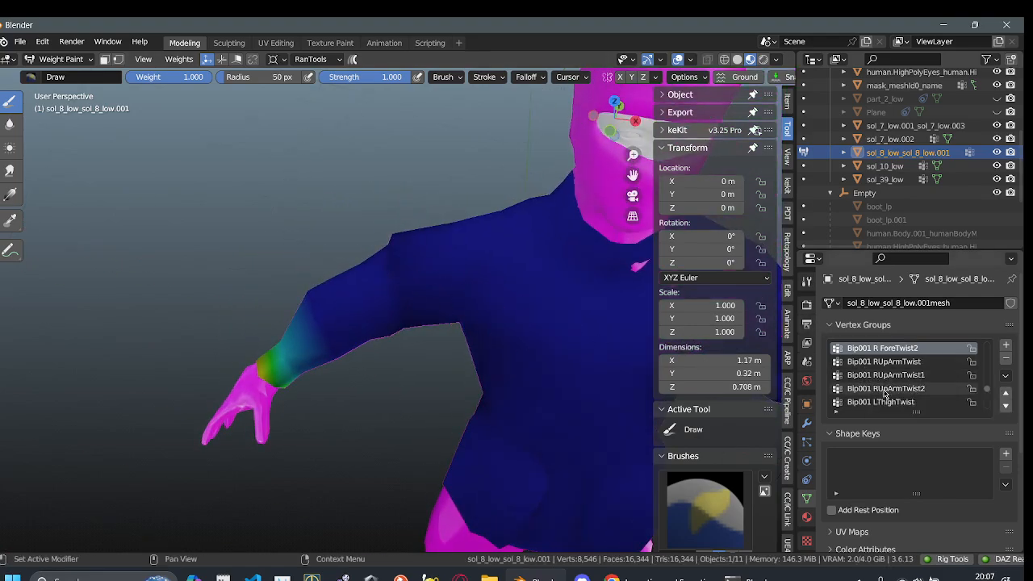
scroll(918, 376, "up", 1, "ctrl")
scroll(918, 376, "up", 3, "ctrl")
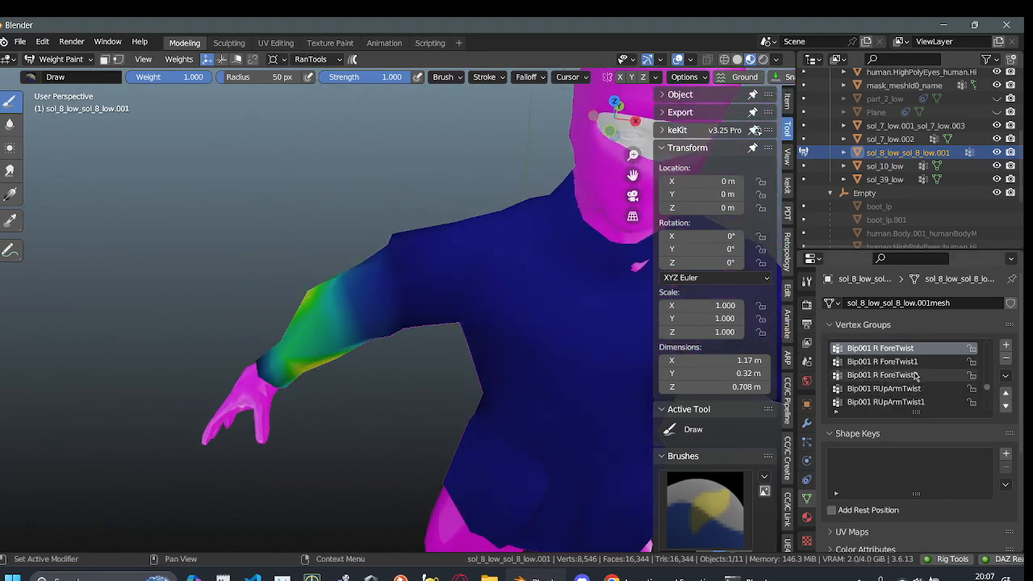
scroll(918, 376, "down", 5)
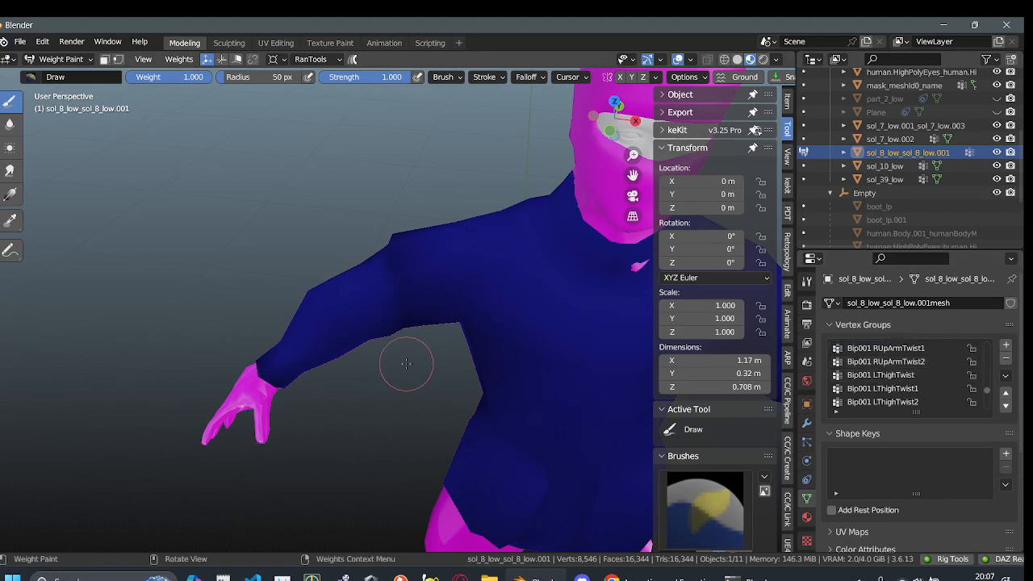
scroll(324, 366, "down", 2)
middle_click_drag(324, 366, 353, 321)
middle_click_drag(353, 321, 277, 199, "shift")
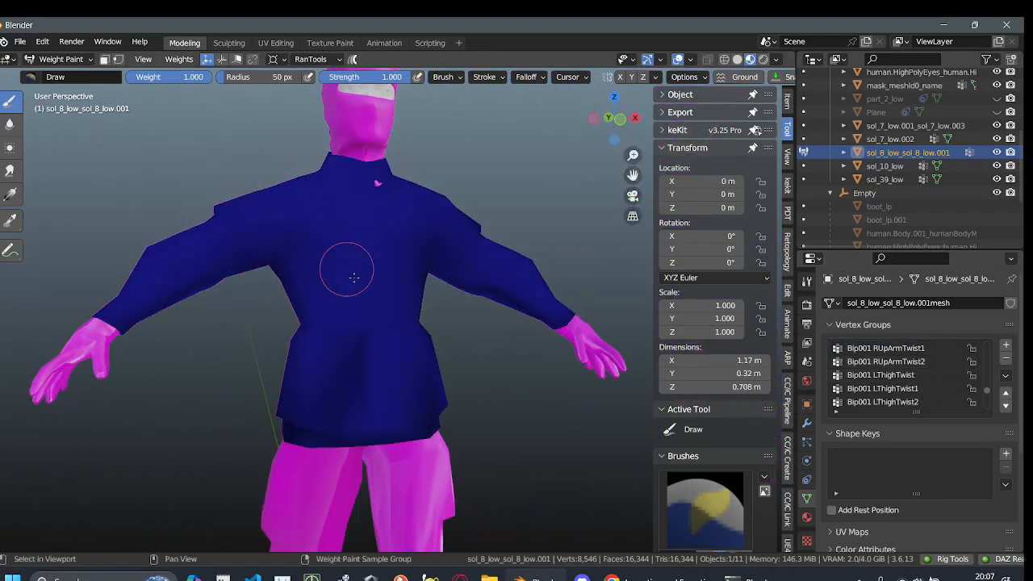
middle_click_drag(353, 276, 331, 408)
middle_click_drag(359, 326, 347, 342)
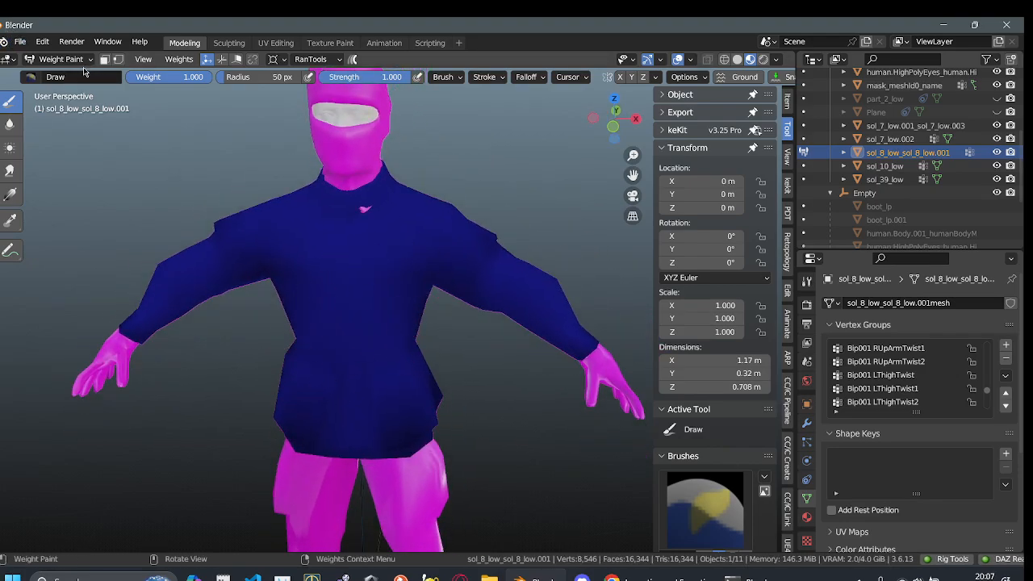
left_click(60, 59)
left_click(58, 72)
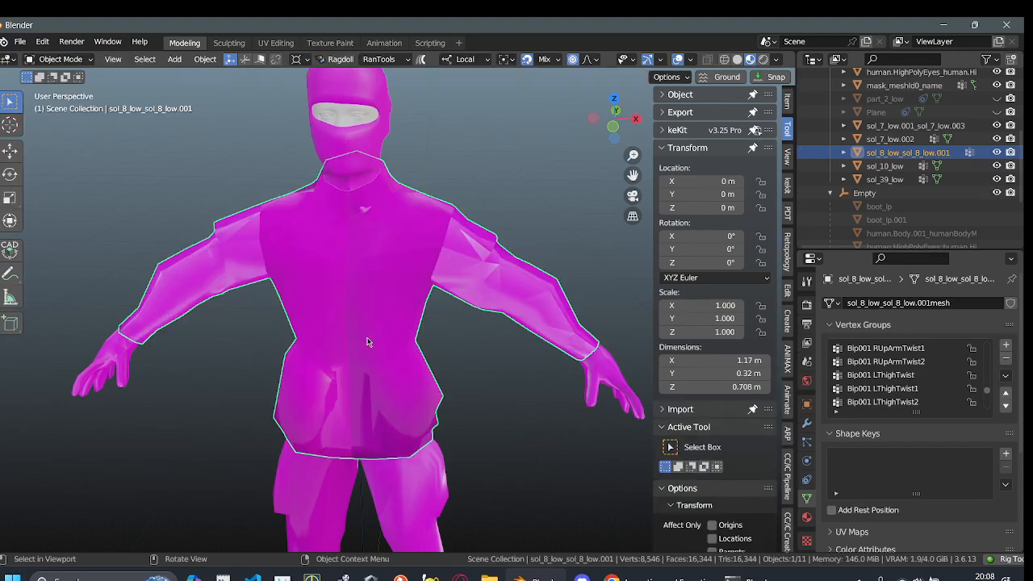
- Add an Armature modifier to the jacket with Bip001.001 as its object
left_click(806, 423)
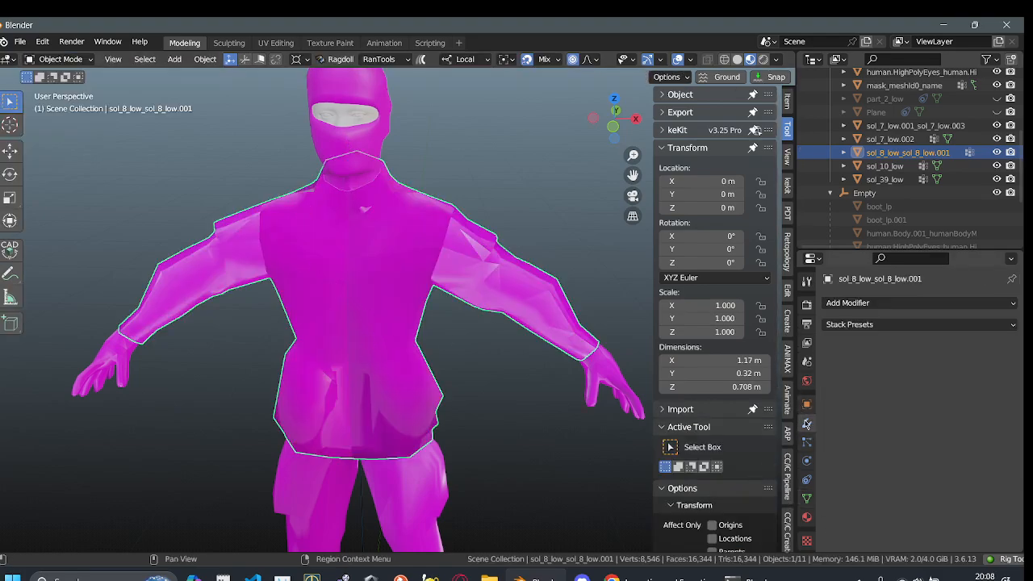
left_click(889, 305)
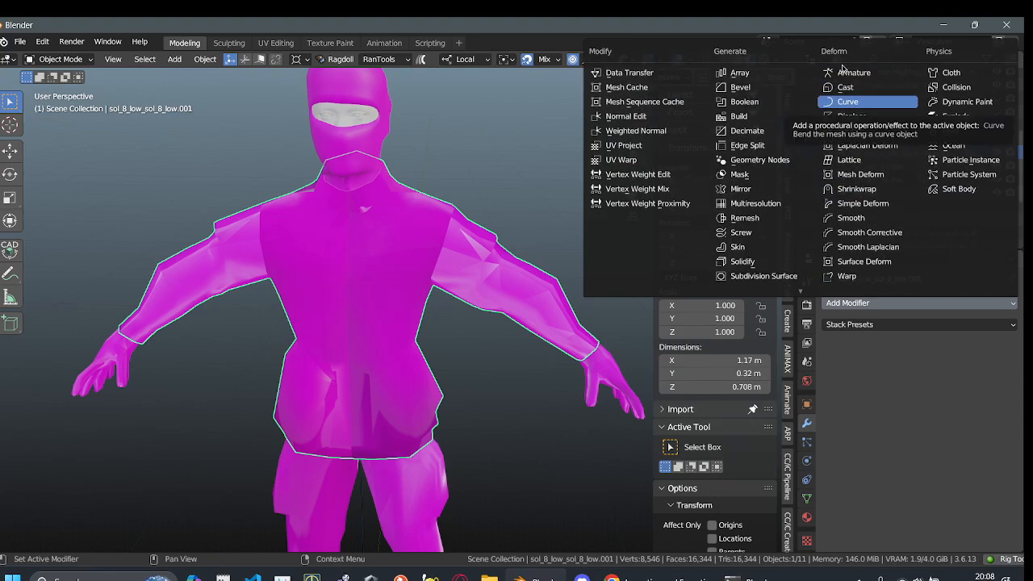
left_click(847, 72)
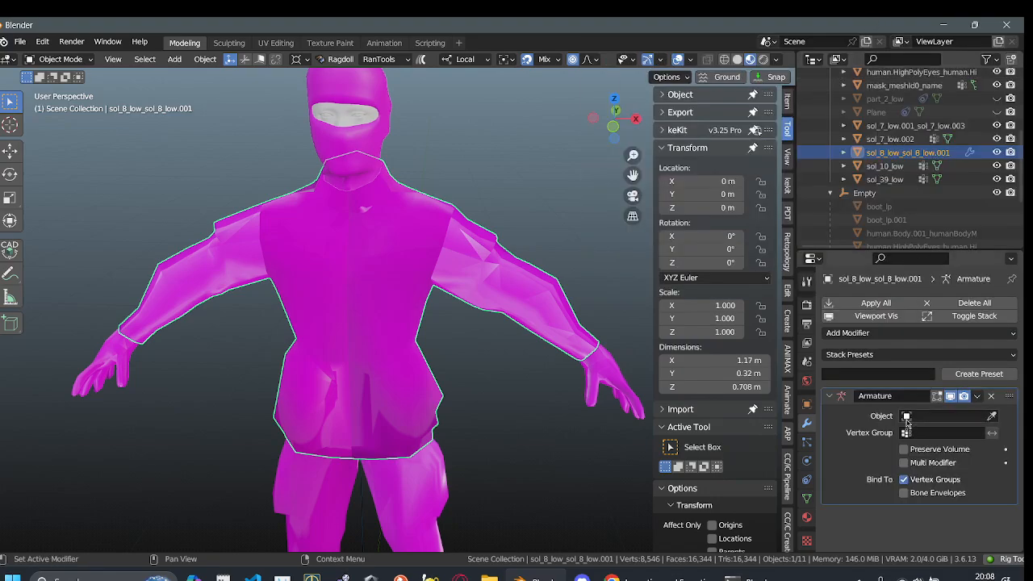
left_click(906, 418)
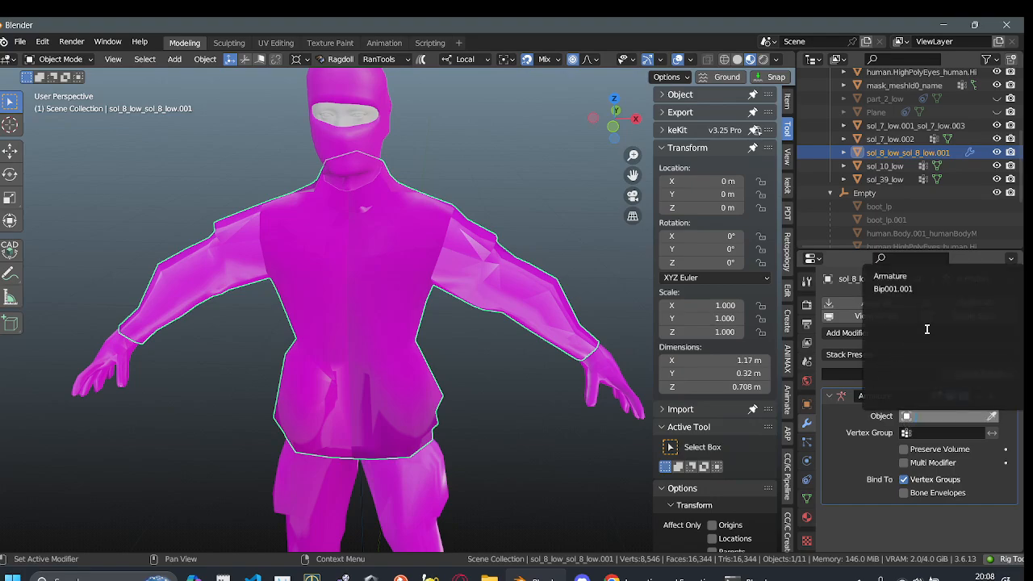
left_click(935, 288)
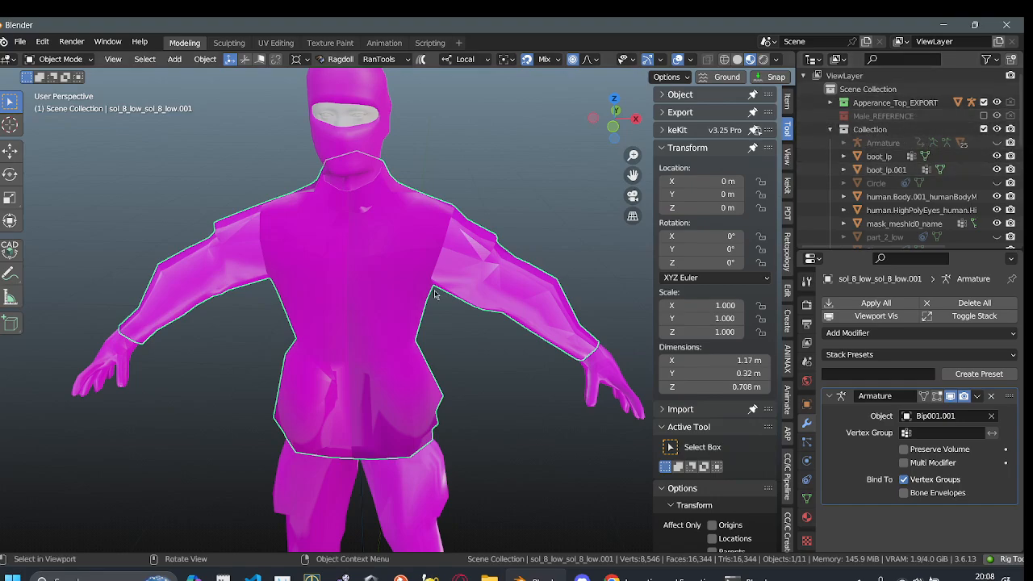
middle_click_drag(150, 323, 119, 277, "alt")
scroll(55, 373, "up", 2)
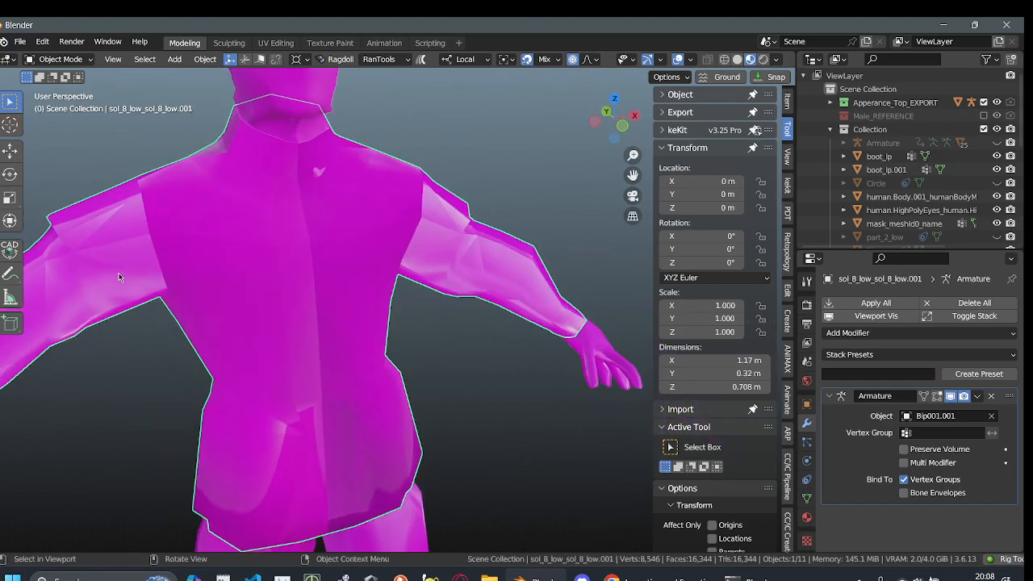
left_click(81, 59)
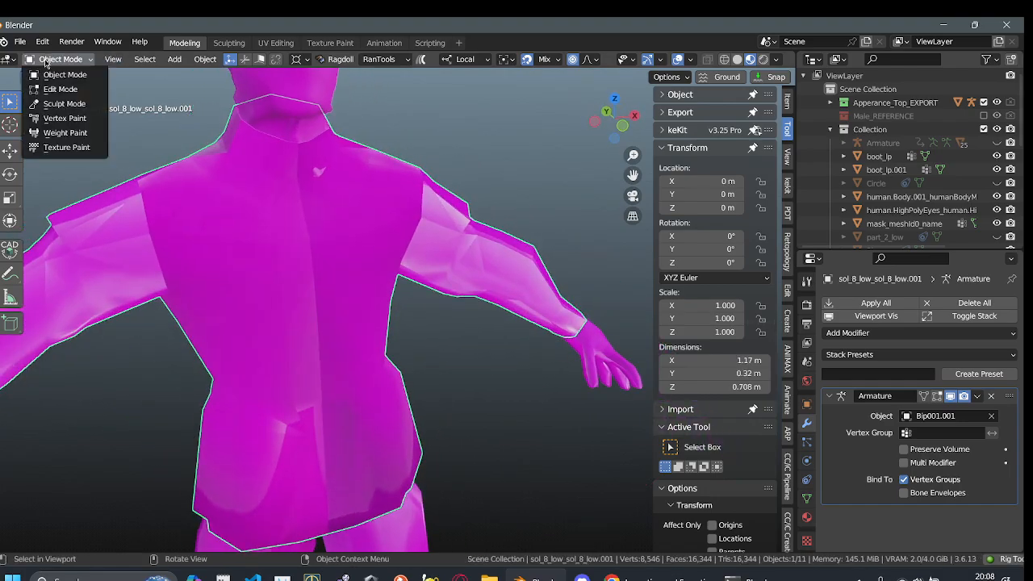
left_click(98, 407)
scroll(98, 406, "down", 2)
middle_click_drag(98, 409, 90, 412)
- Select the right glove sol_7_low.002, unhide M_BaseMesh Skin_BIP and select that body mesh instead
left_click(55, 455)
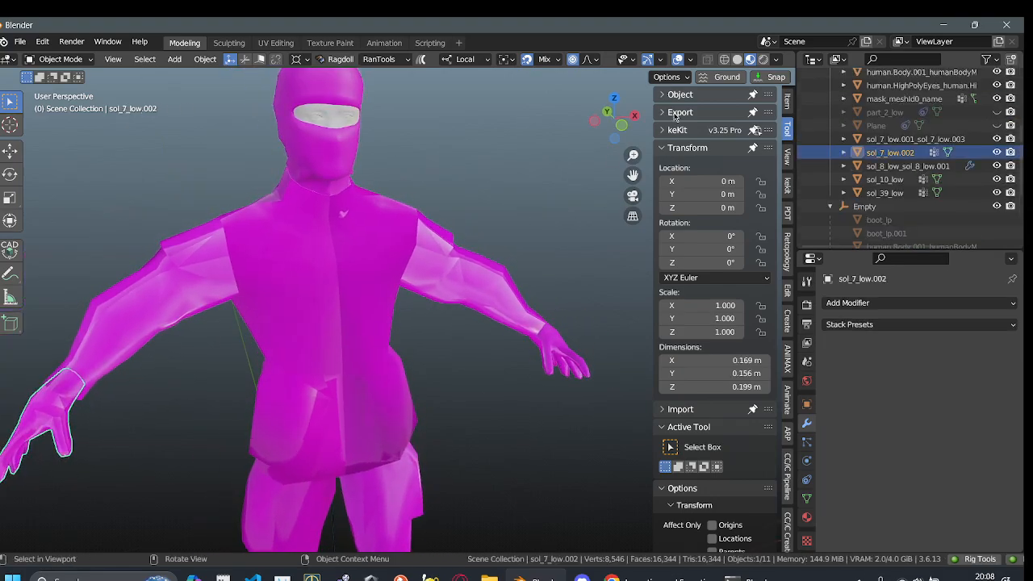
scroll(871, 129, "up", 8)
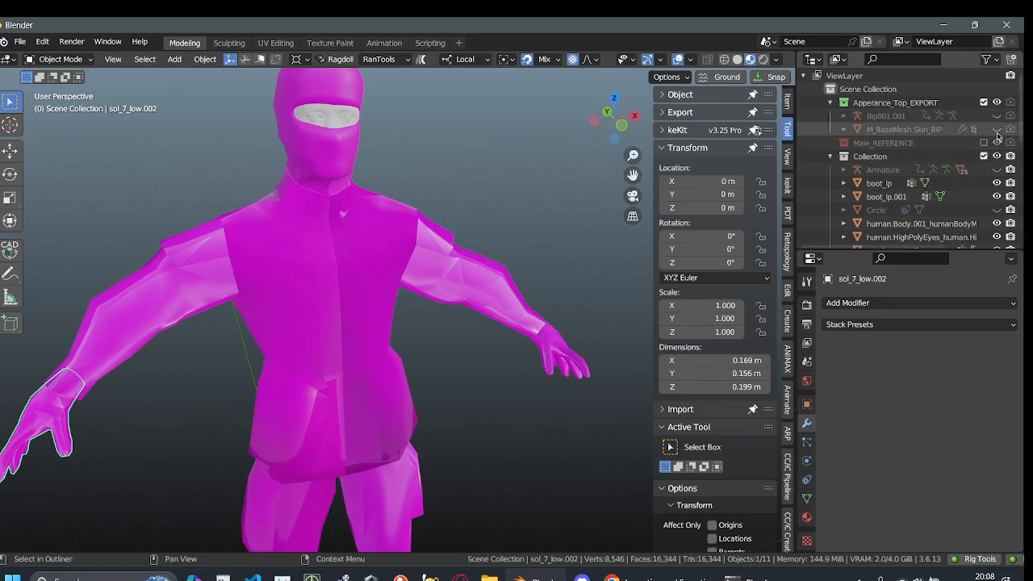
left_click(996, 130)
left_click(904, 130)
scroll(460, 335, "down", 2)
middle_click_drag(436, 343, 374, 332)
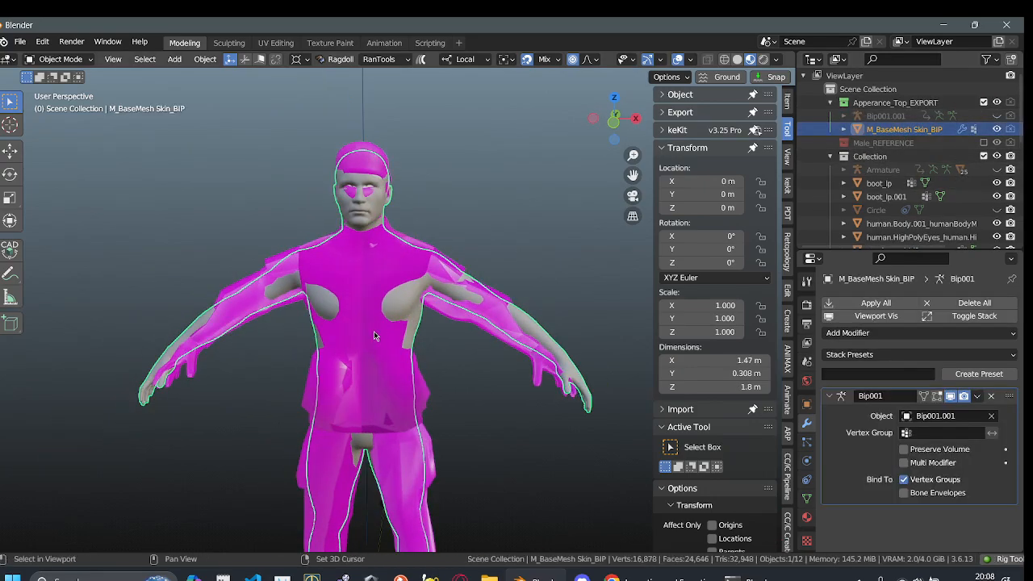
- Examine how the right glove and sleeve line up with the body's right hand and forearm
scroll(374, 336, "up", 3)
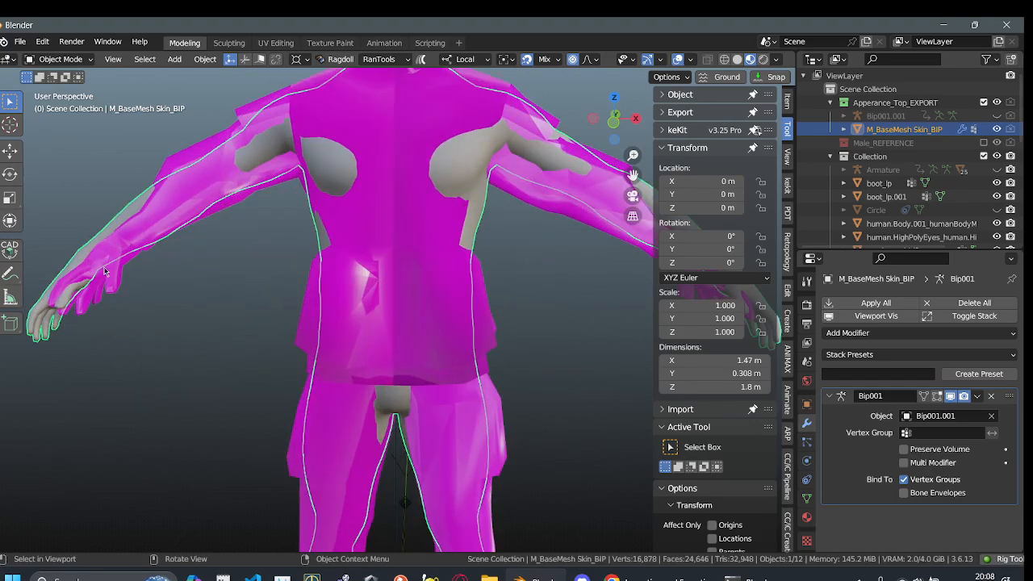
scroll(103, 272, "down", 2)
middle_click_drag(103, 272, 428, 321, "shift")
scroll(431, 319, "up", 3)
middle_click_drag(463, 362, 284, 371)
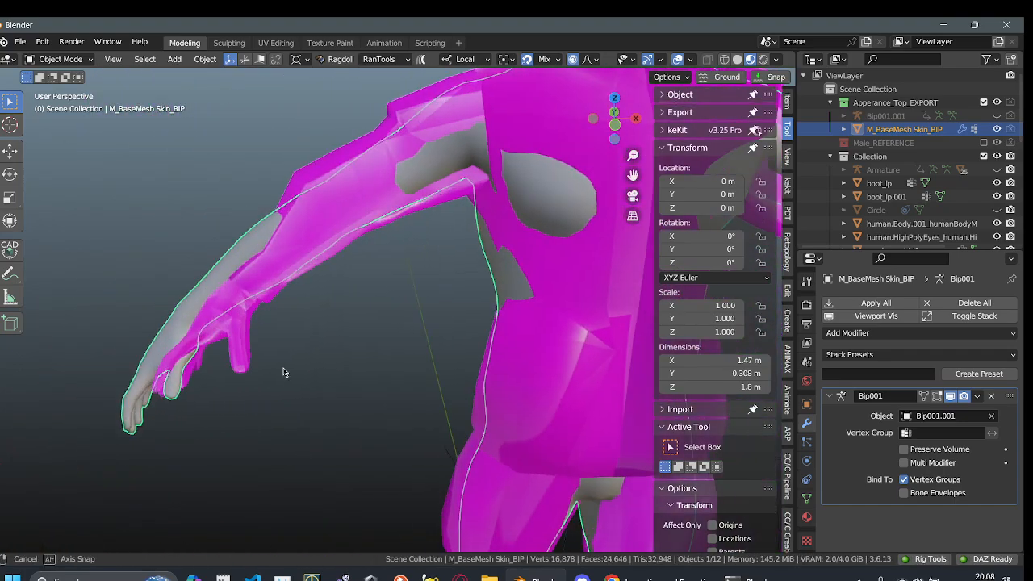
scroll(286, 370, "up", 2)
scroll(347, 327, "down", 3)
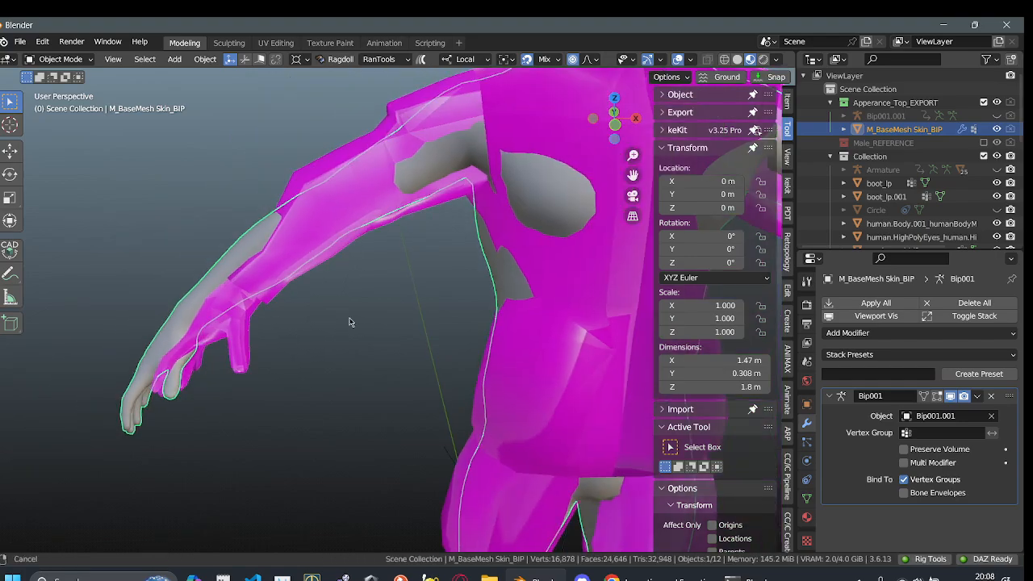
scroll(526, 311, "up", 3)
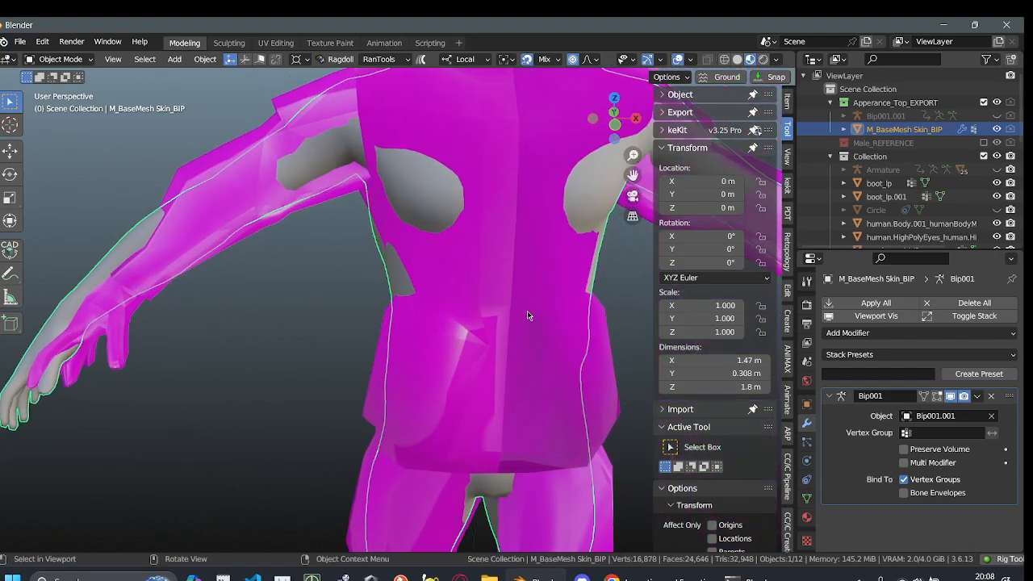
left_click(742, 194)
left_click(743, 194)
left_click(743, 194)
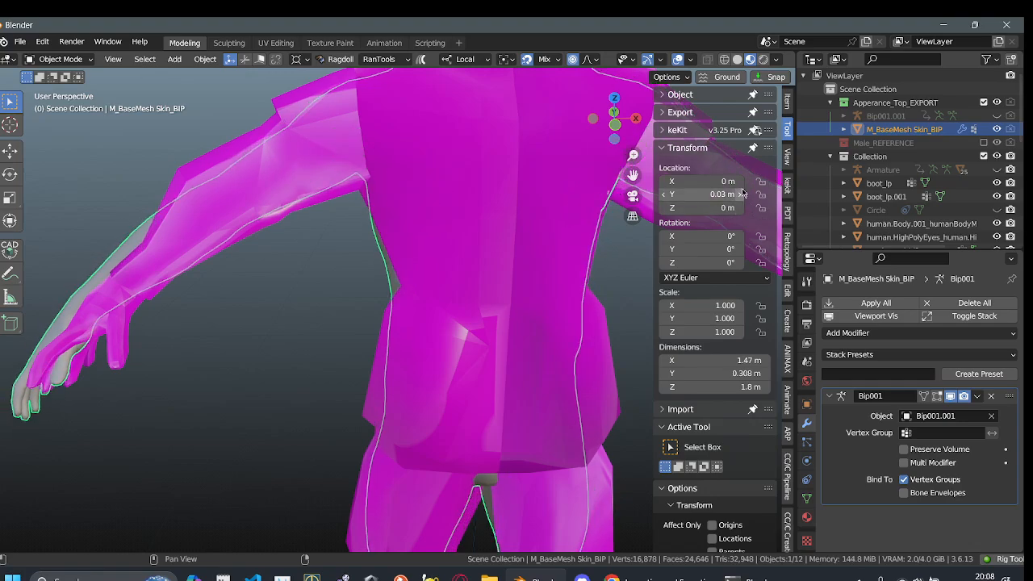
left_click(743, 193)
middle_click_drag(174, 305, 326, 306)
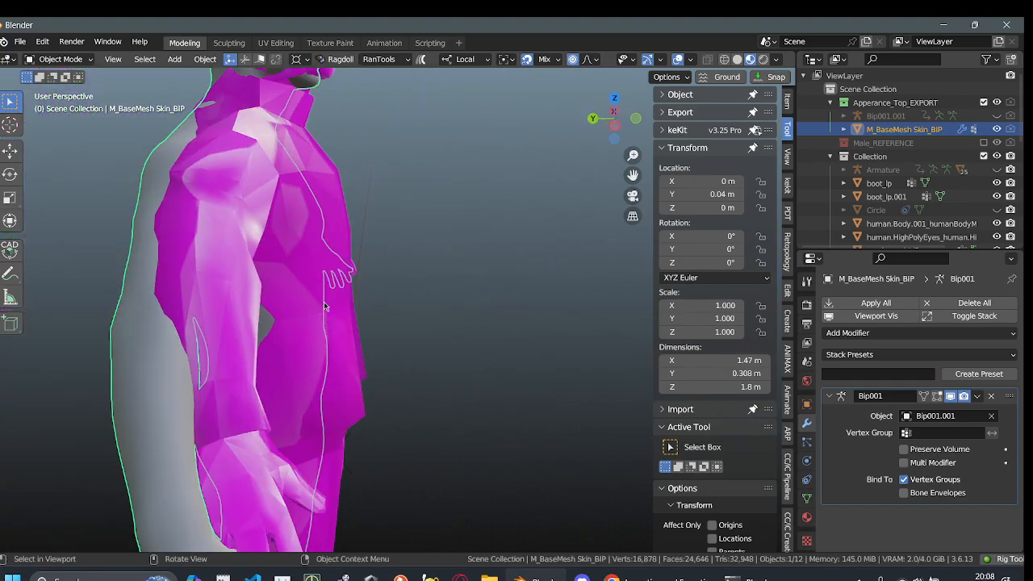
left_click(662, 194)
left_click(663, 194)
left_click(663, 194)
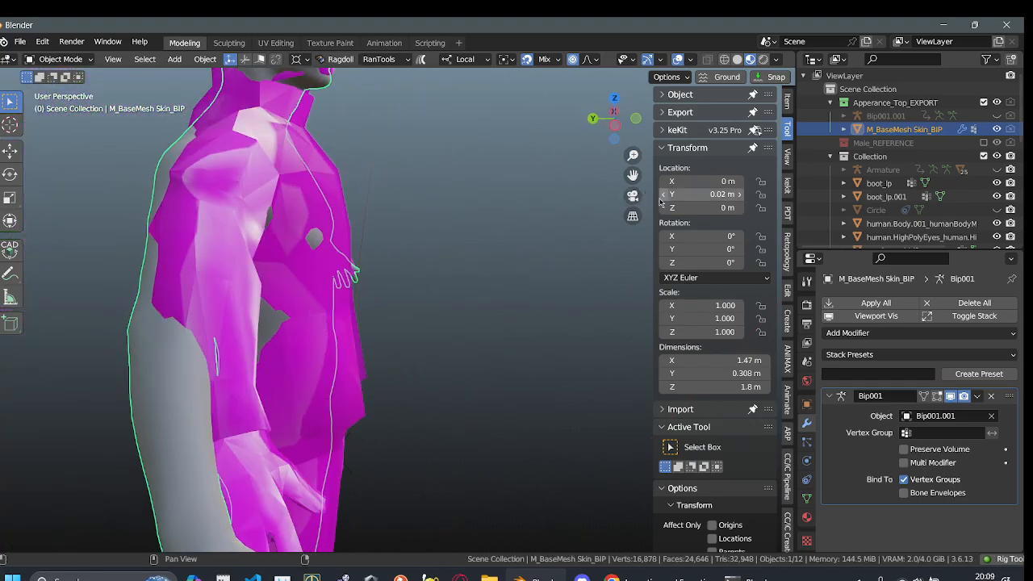
left_click(663, 195)
- Shift the body mesh sideways by setting its X location to 0.06 m
middle_click_drag(366, 256, 366, 148, "shift")
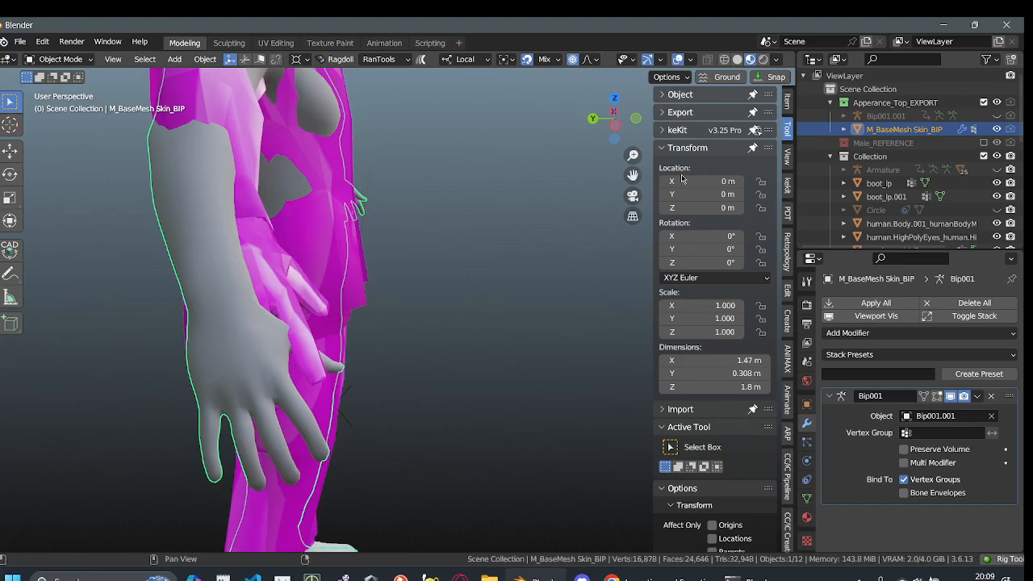
left_click(739, 181)
left_click(738, 180)
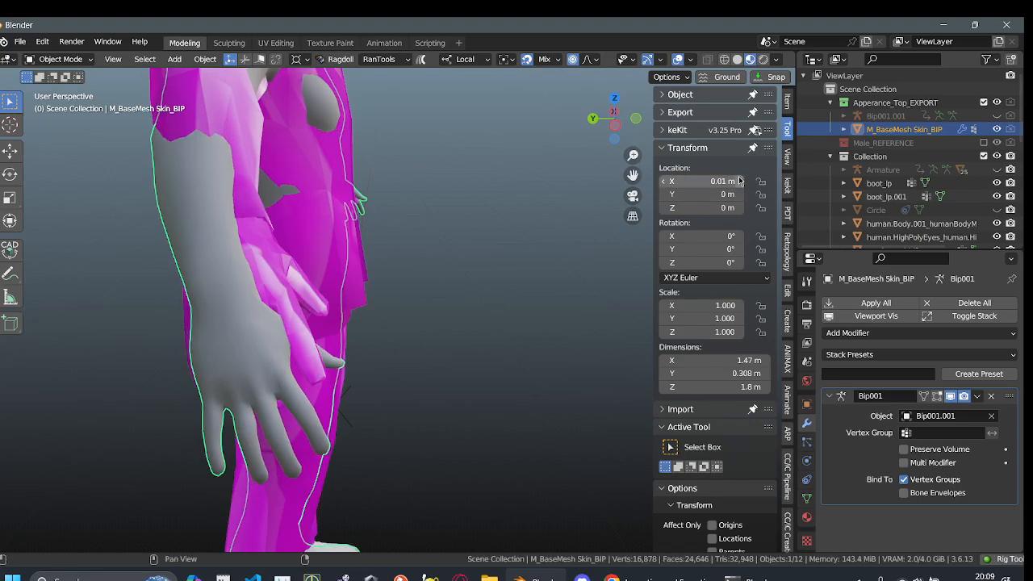
left_click(738, 181)
left_click(738, 181)
left_click(739, 180)
left_click(738, 181)
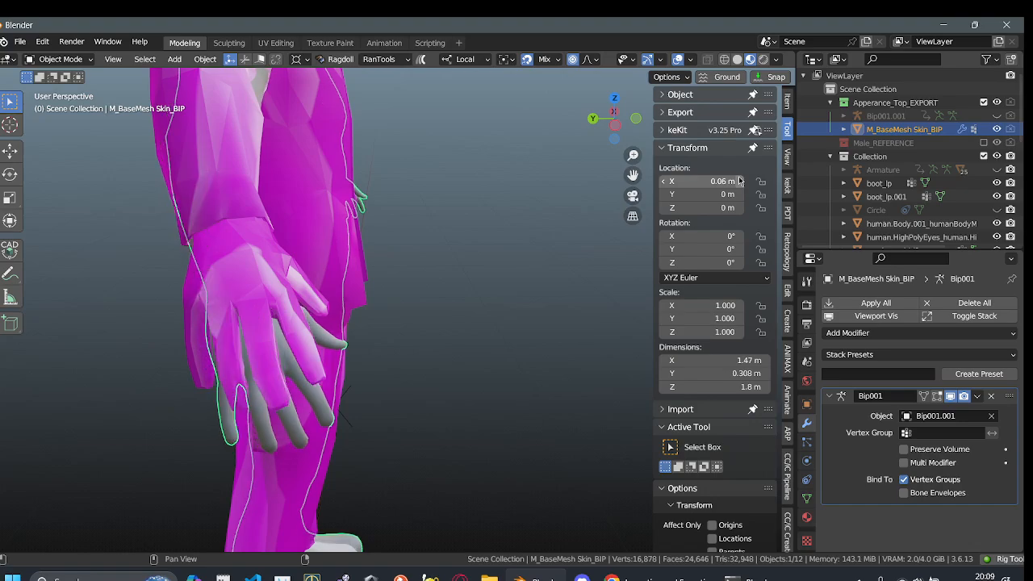
- Raise the body mesh to a Z location of 0.04 m so its right hand moves up toward the glove
middle_click_drag(493, 279, 360, 301)
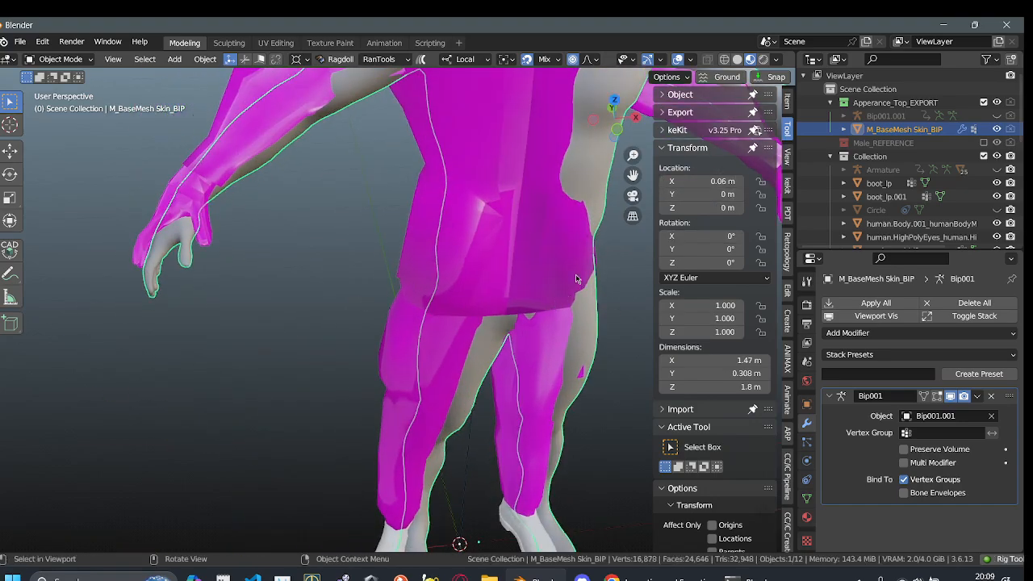
left_click(666, 211)
left_click(666, 212)
left_click(666, 212)
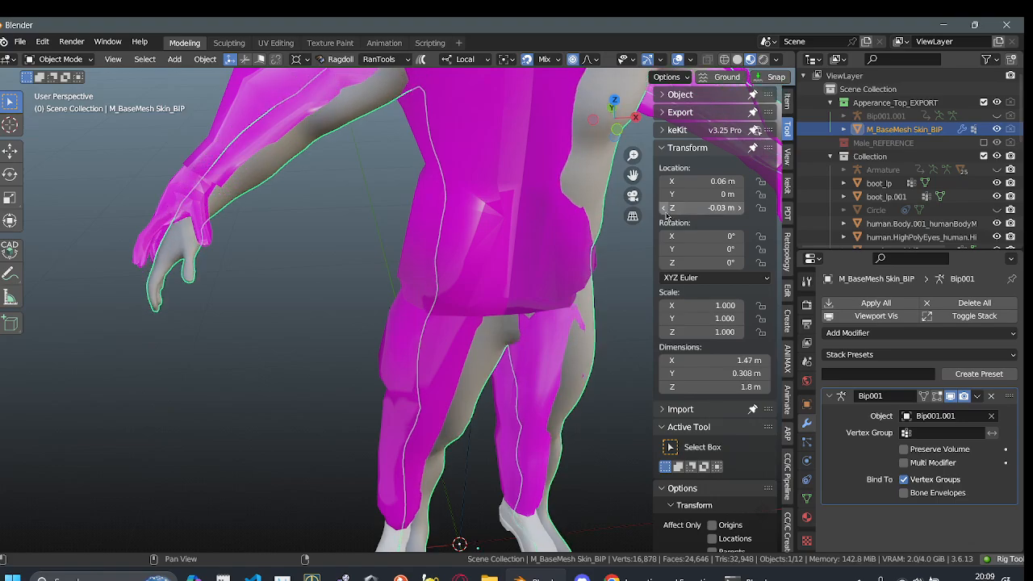
left_click(738, 208)
left_click(738, 208)
left_click(739, 208)
left_click(739, 208)
left_click(739, 208)
left_click(738, 209)
left_click(738, 208)
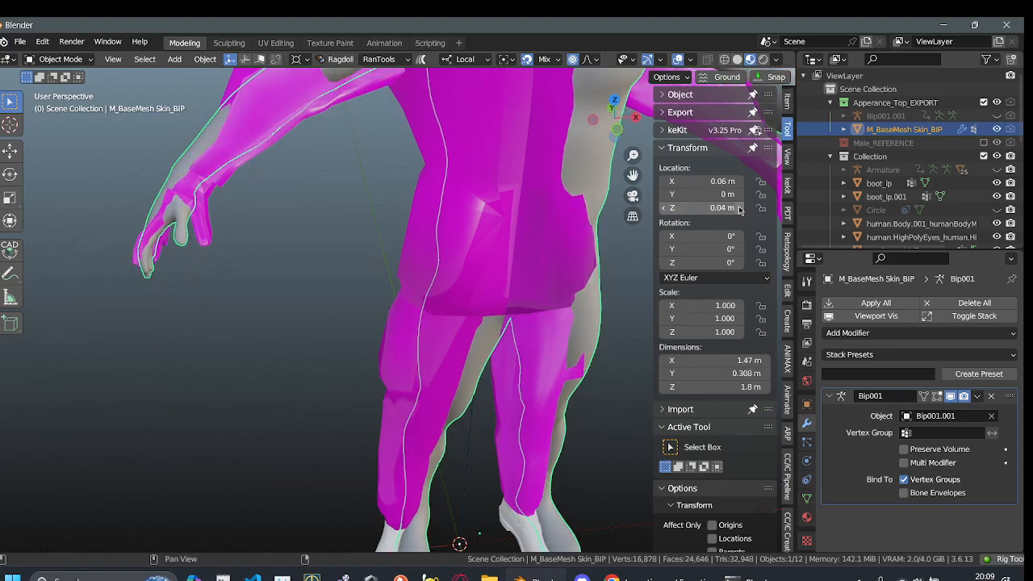
- Refine the body mesh's position at the right hand with X location 0.07 m and Z location 0.05 m
middle_click_drag(337, 231, 446, 231)
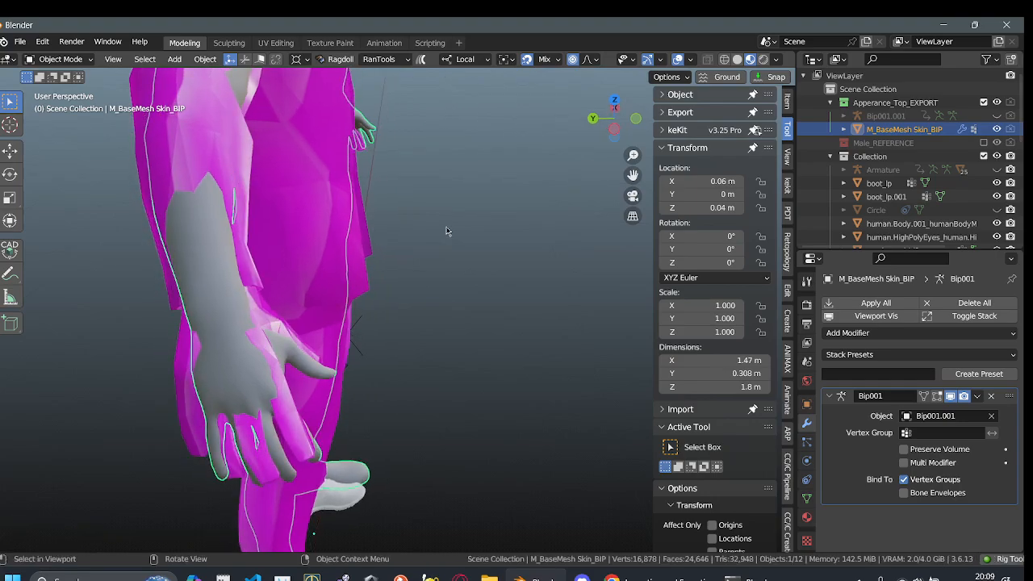
left_click(665, 181)
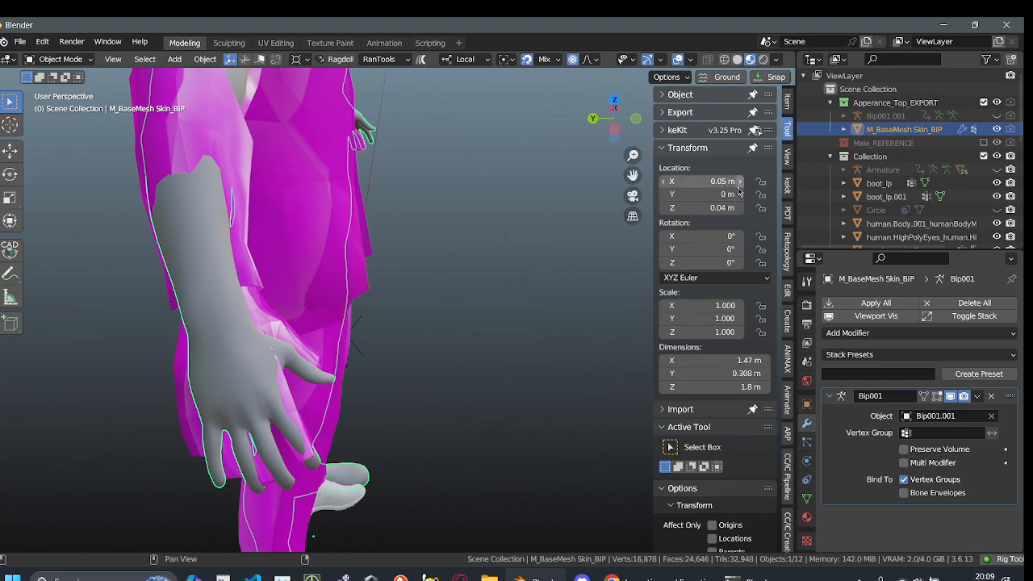
left_click(739, 182)
left_click(739, 182)
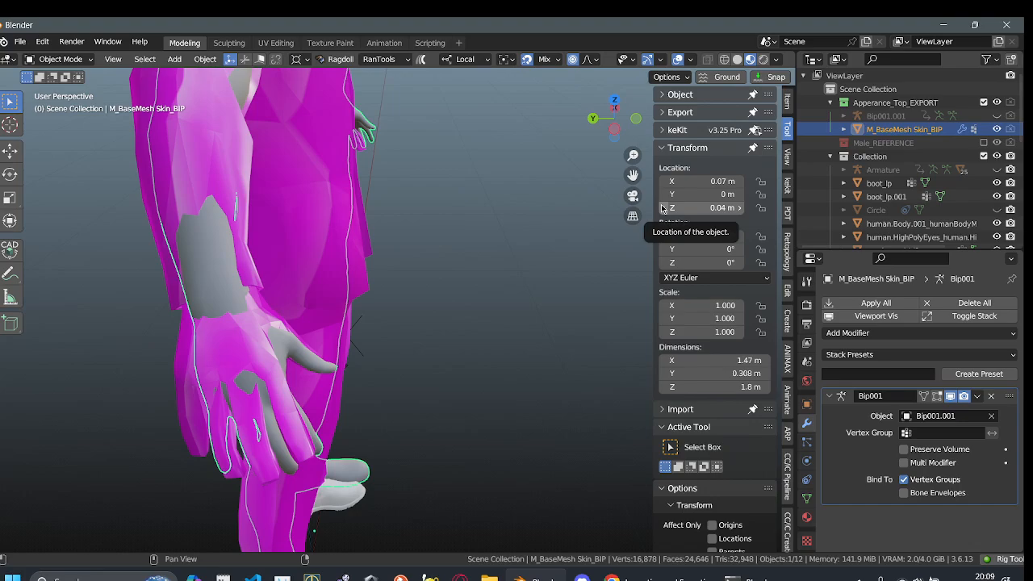
left_click(739, 208)
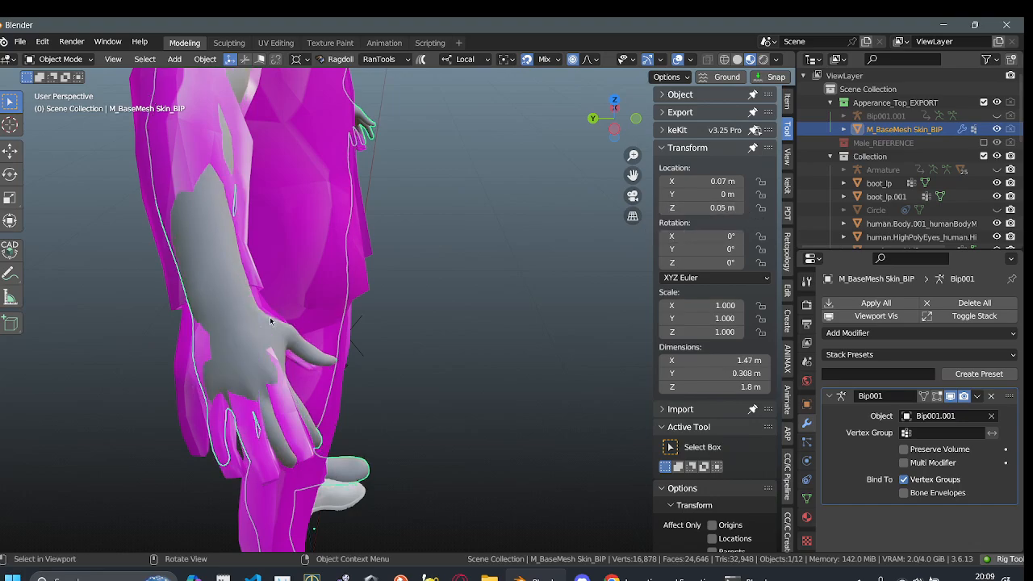
- Set the body mesh's Y location to 0.01 m to fit the right hand to the glove
middle_click_drag(452, 315, 210, 314)
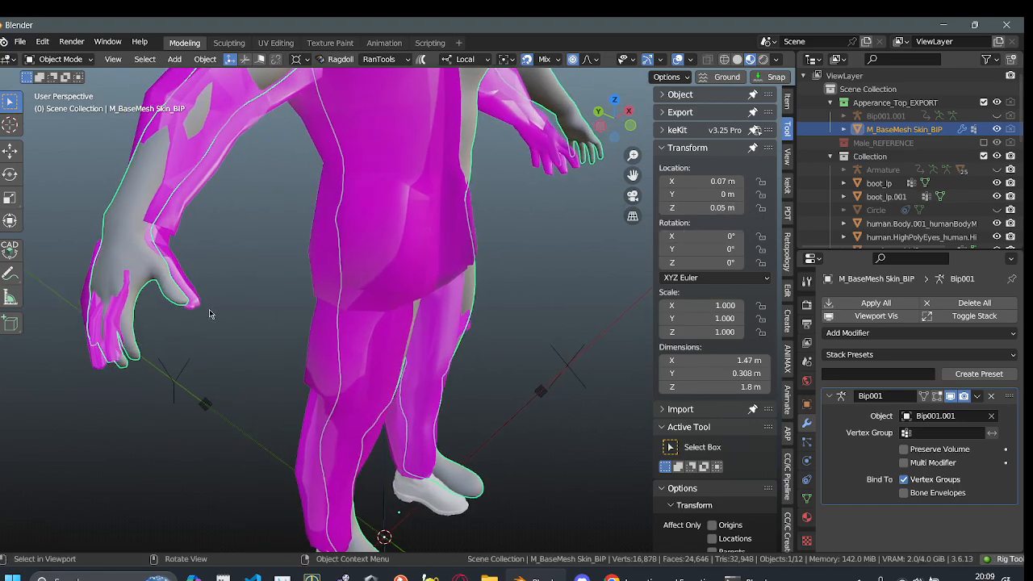
left_click(664, 194)
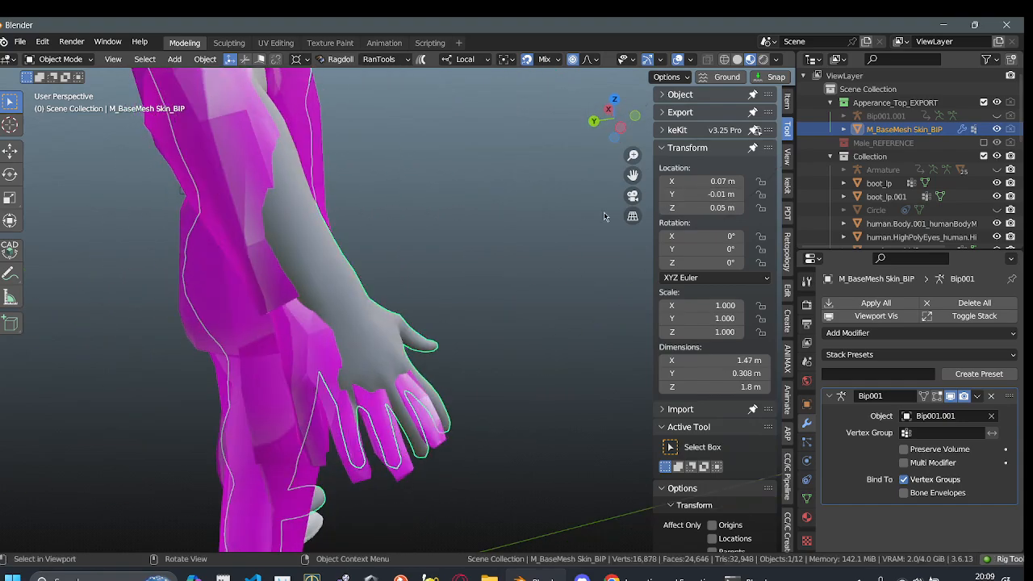
left_click(741, 195)
left_click(742, 195)
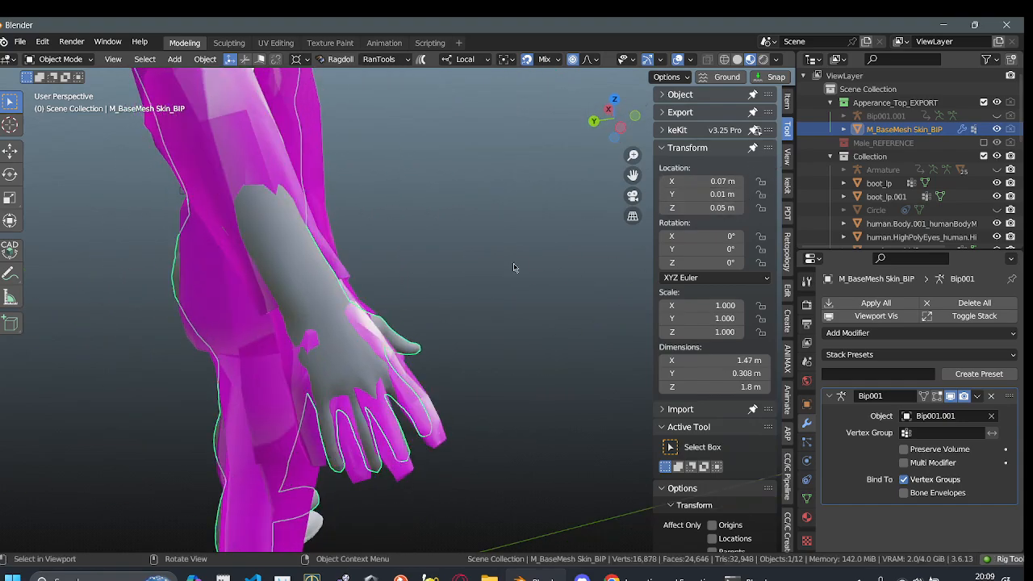
- Select the body mesh together with the right glove sol_7_low.002, making the glove the active object
middle_click_drag(514, 267, 277, 253)
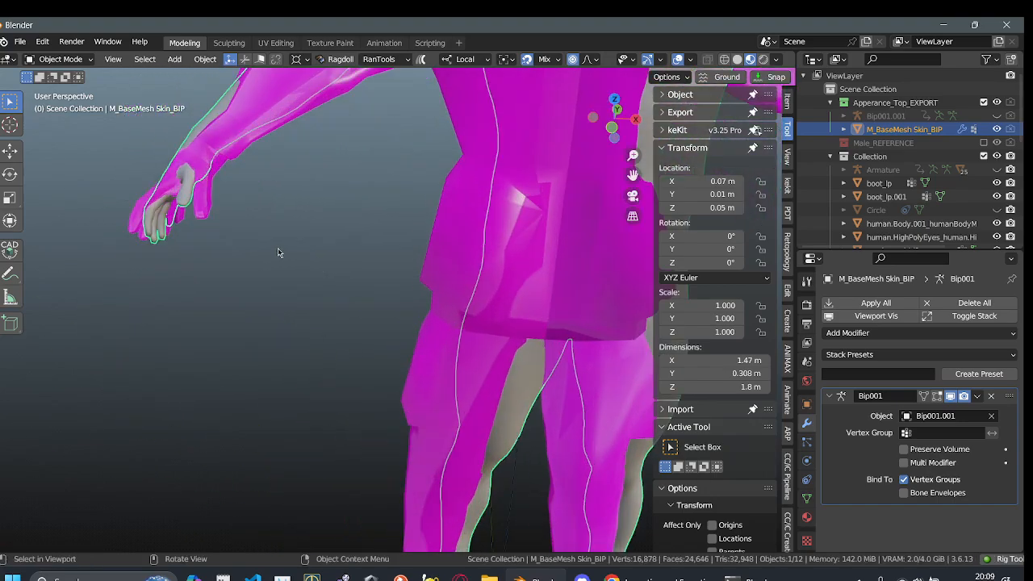
left_click(204, 144)
middle_click_drag(203, 144, 318, 304)
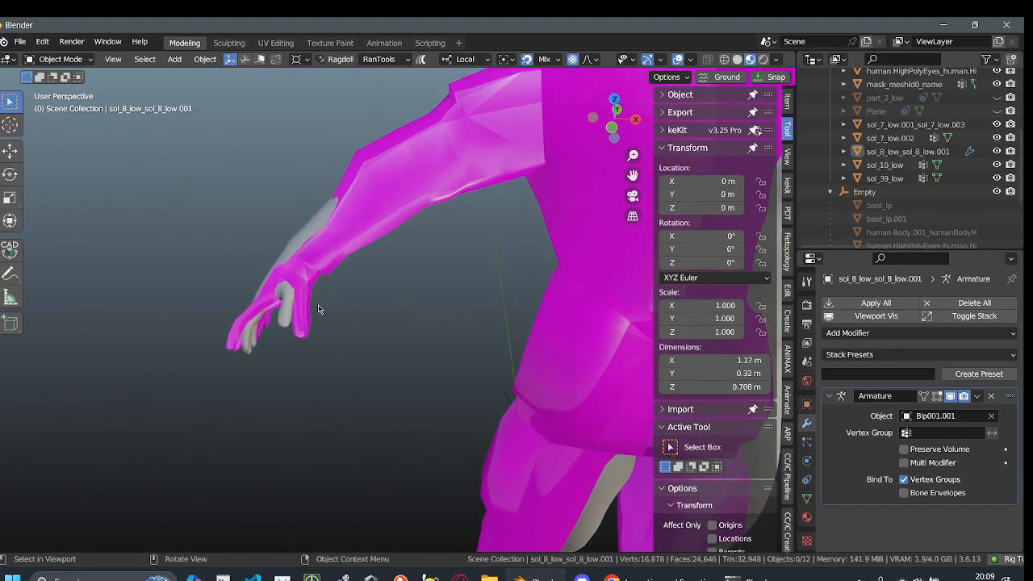
left_click(309, 327)
middle_click_drag(302, 357, 127, 300)
left_click(204, 355, "shift")
scroll(249, 385, "down", 3)
scroll(193, 315, "down", 2)
middle_click_drag(274, 326, 363, 327, "shift")
scroll(362, 327, "up", 3)
middle_click_drag(198, 328, 342, 358, "shift")
scroll(340, 362, "down", 3)
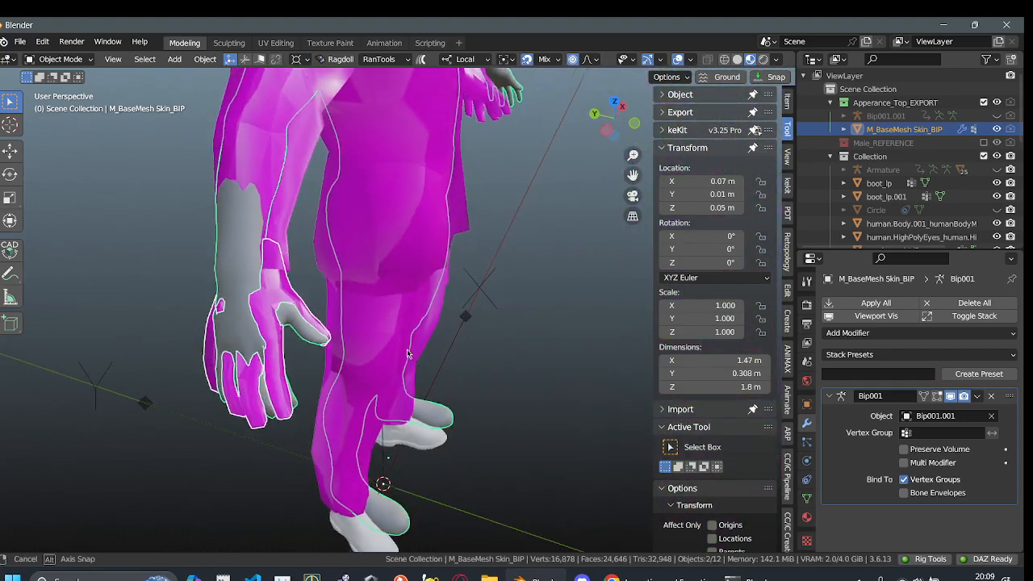
scroll(289, 271, "up", 3)
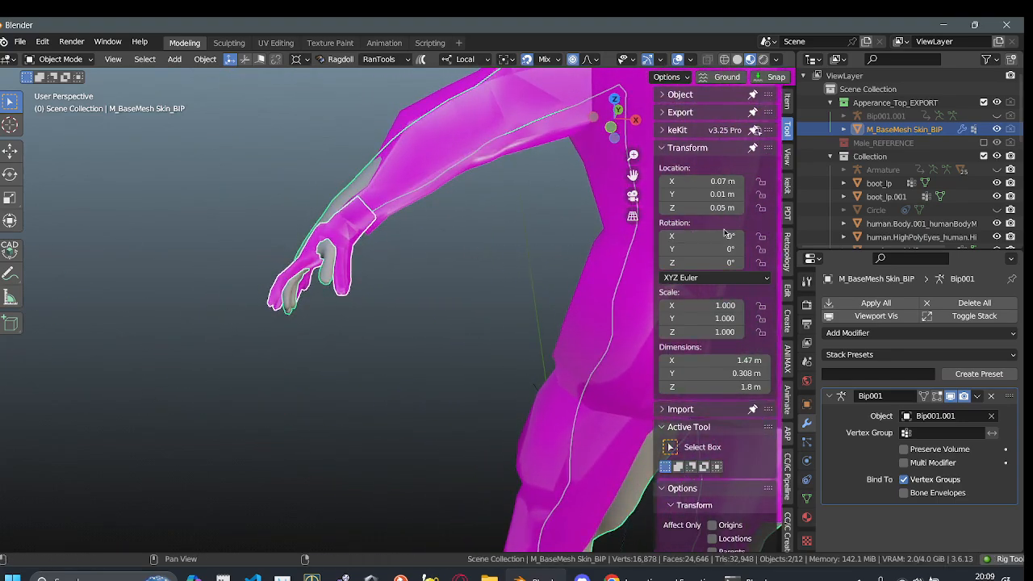
scroll(898, 121, "down", 10)
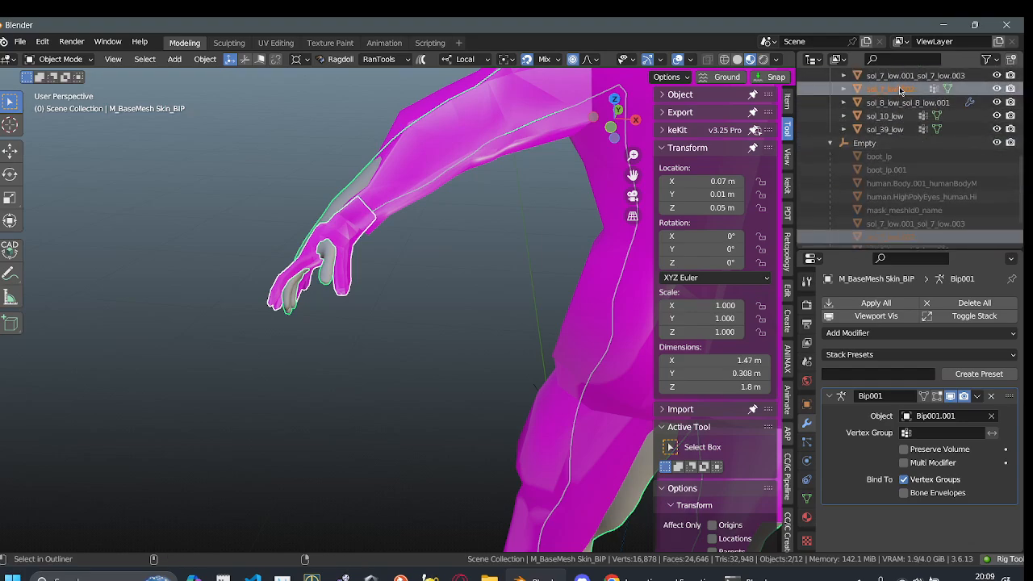
left_click(898, 87)
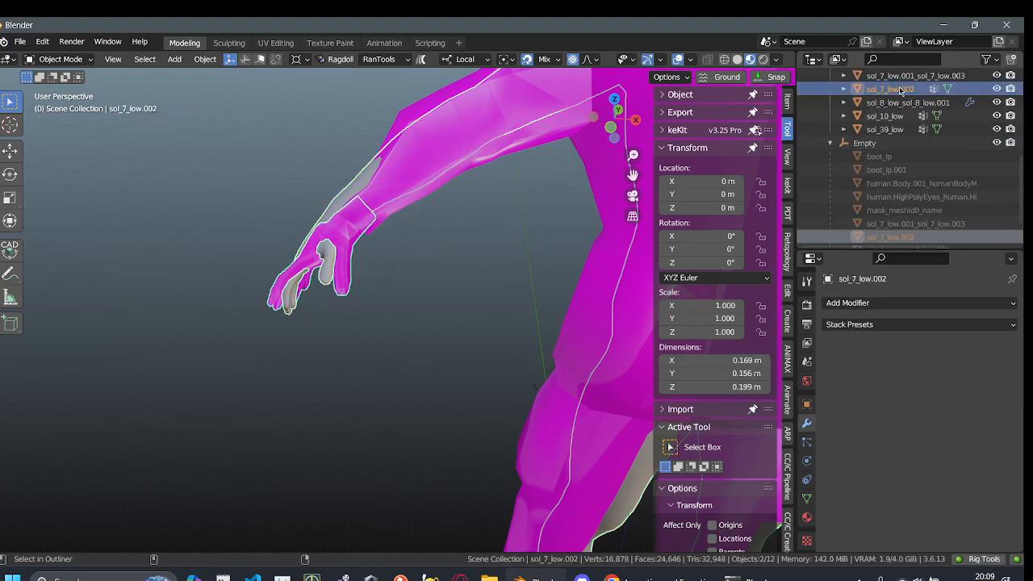
- Switch the right glove to Weight Paint mode and delete all of its mixamorig vertex groups
left_click(82, 61)
left_click(66, 133)
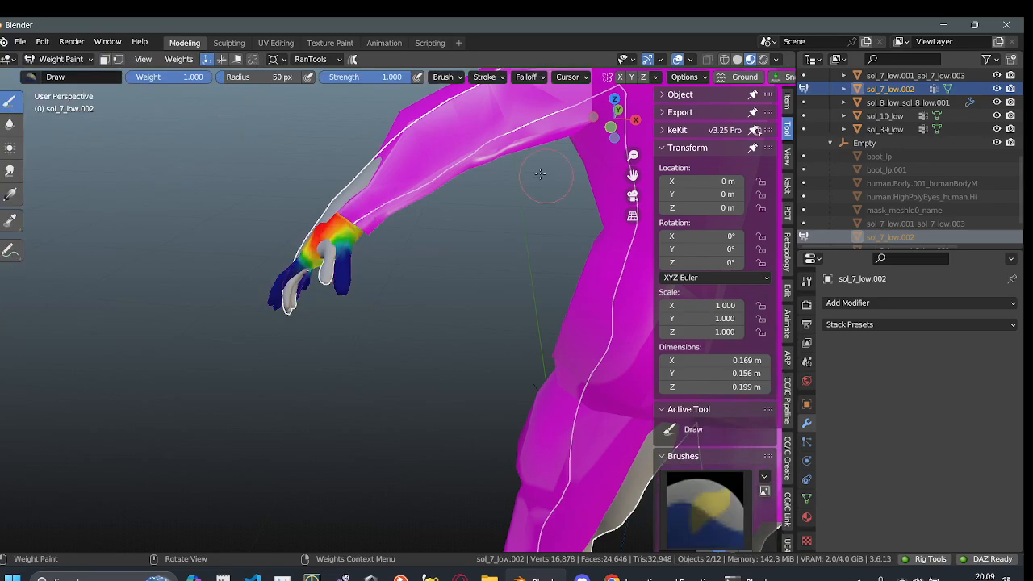
left_click(806, 498)
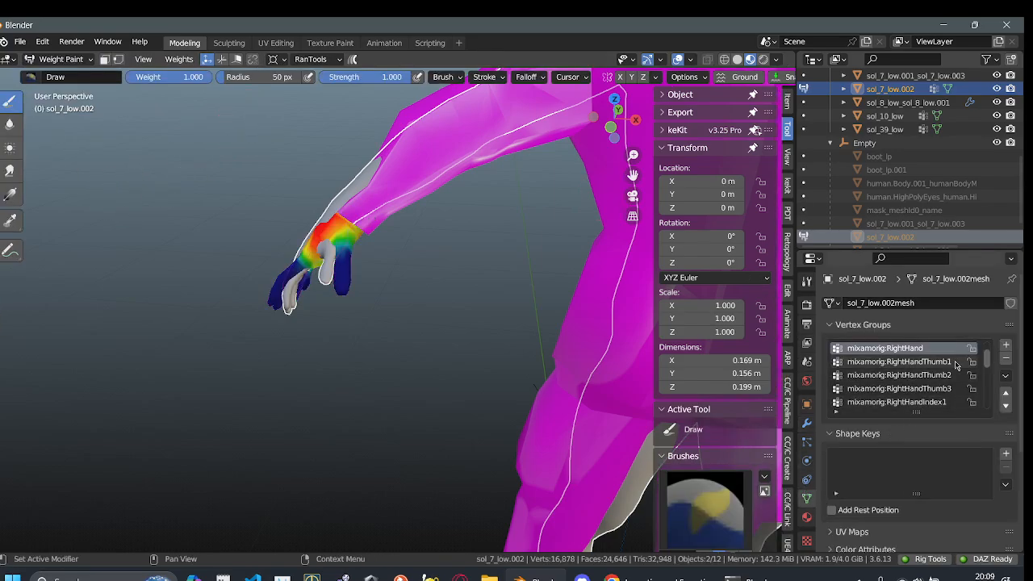
left_click(1005, 374)
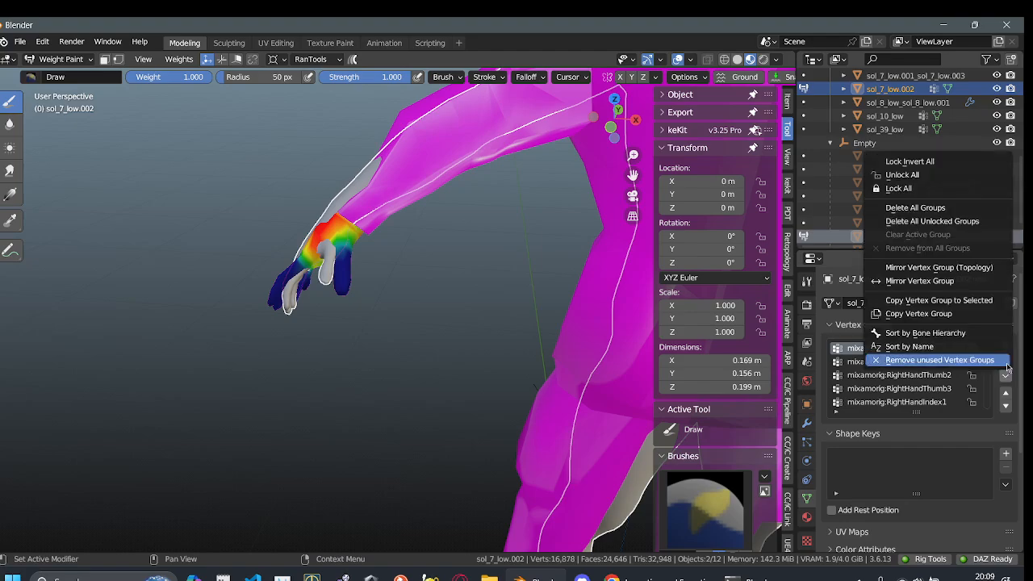
left_click(960, 205)
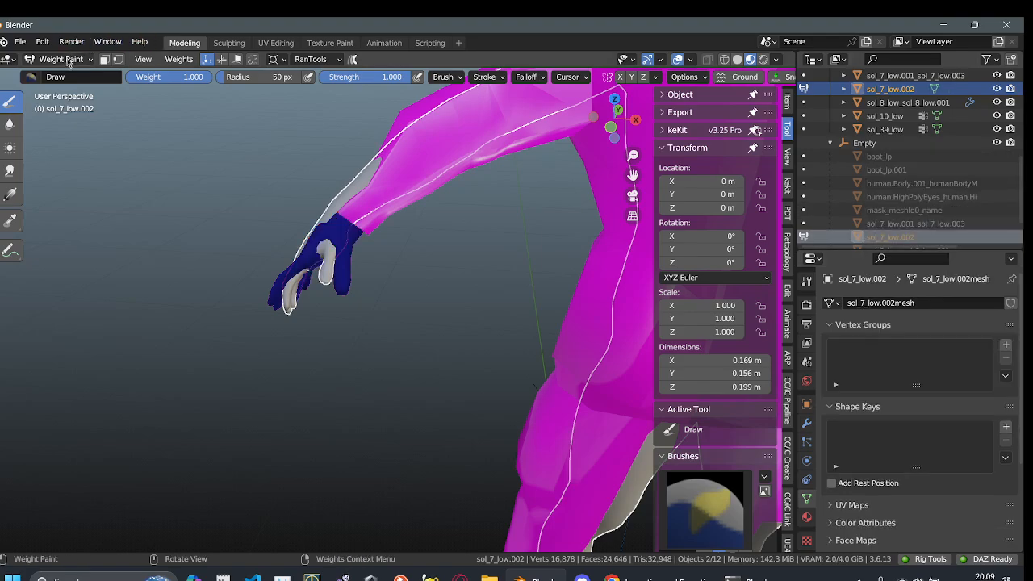
- Transfer the body mesh's weights to the right glove, then hide the body in Object Mode and select only the glove
left_click(179, 59)
left_click(206, 228)
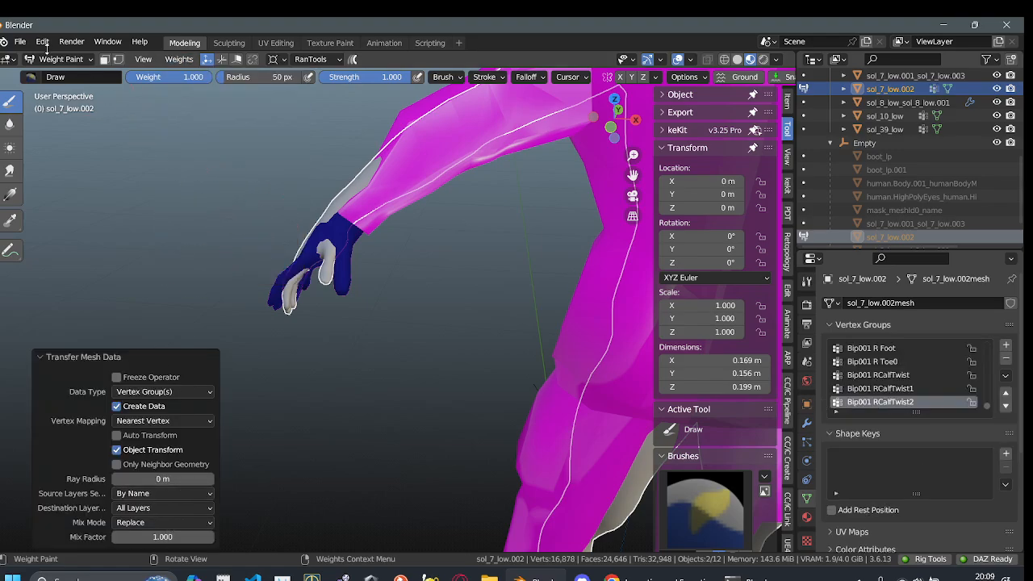
left_click(77, 59)
left_click(65, 74)
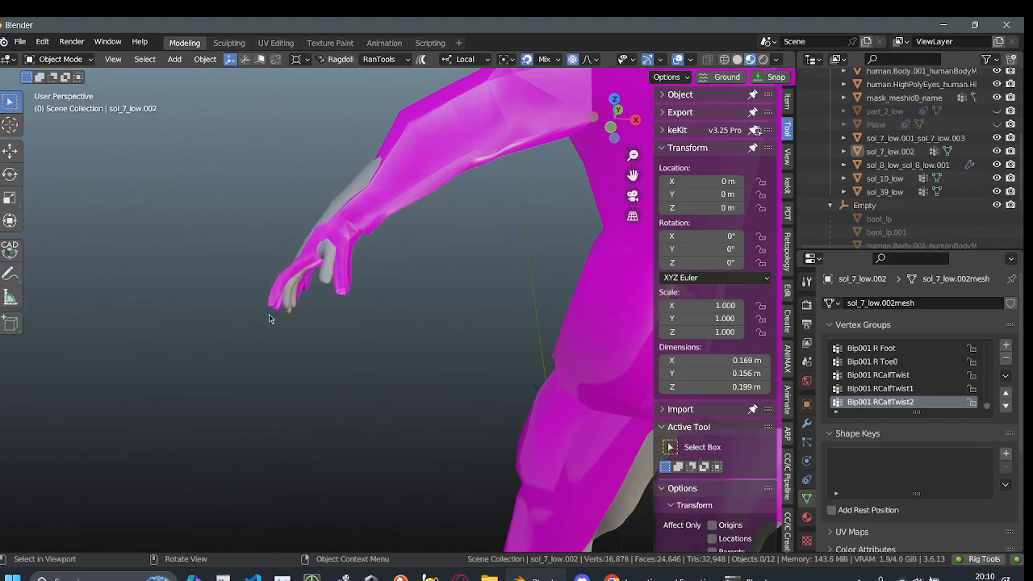
left_click(344, 189)
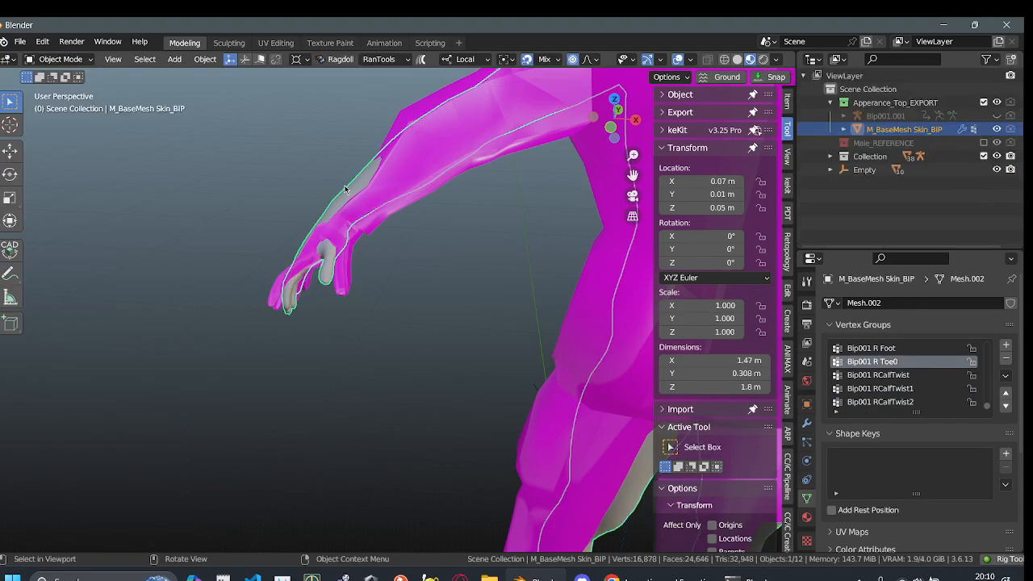
left_click(337, 253)
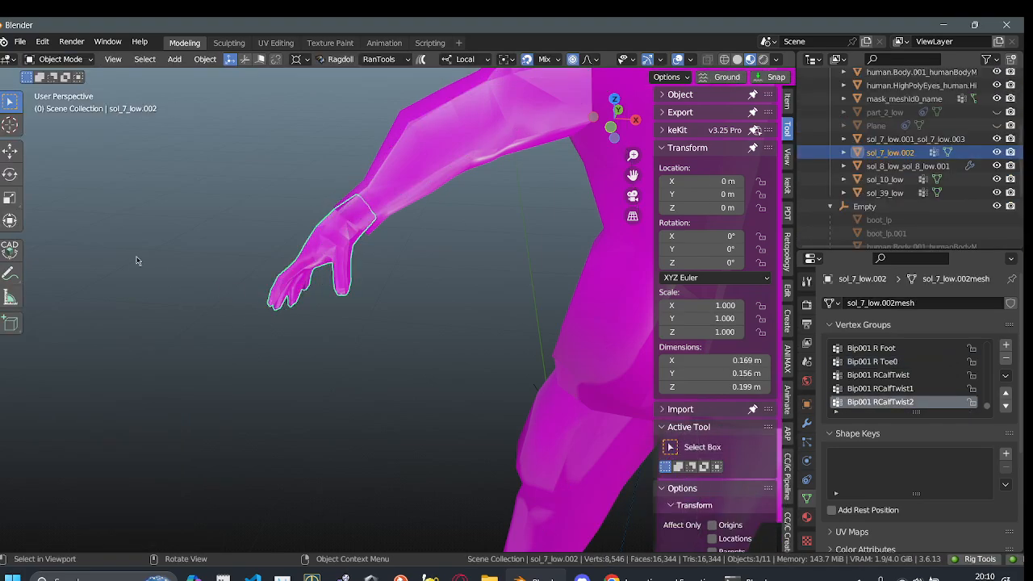
- Inspect the right glove's transferred weights in Weight Paint mode, from the calf twist groups up to Bip001 R ForeTwist2
left_click(78, 63)
left_click(44, 120)
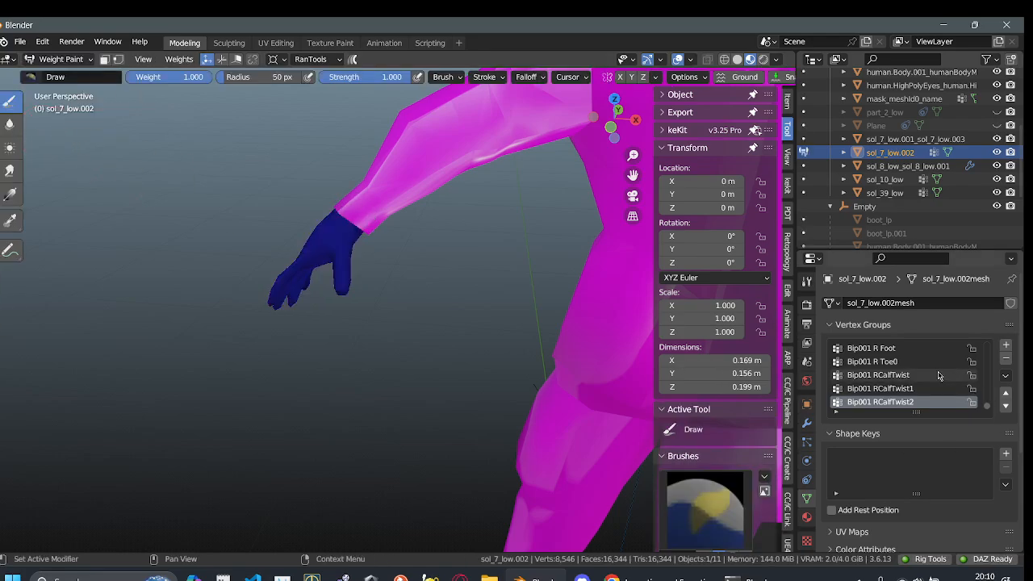
scroll(938, 375, "up", 5, "ctrl")
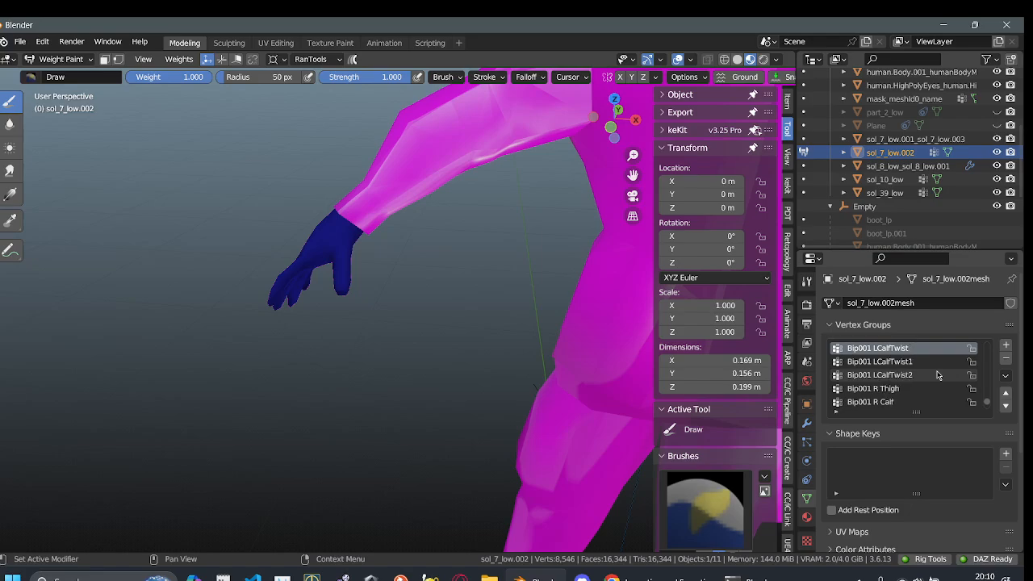
scroll(938, 372, "up", 3, "ctrl")
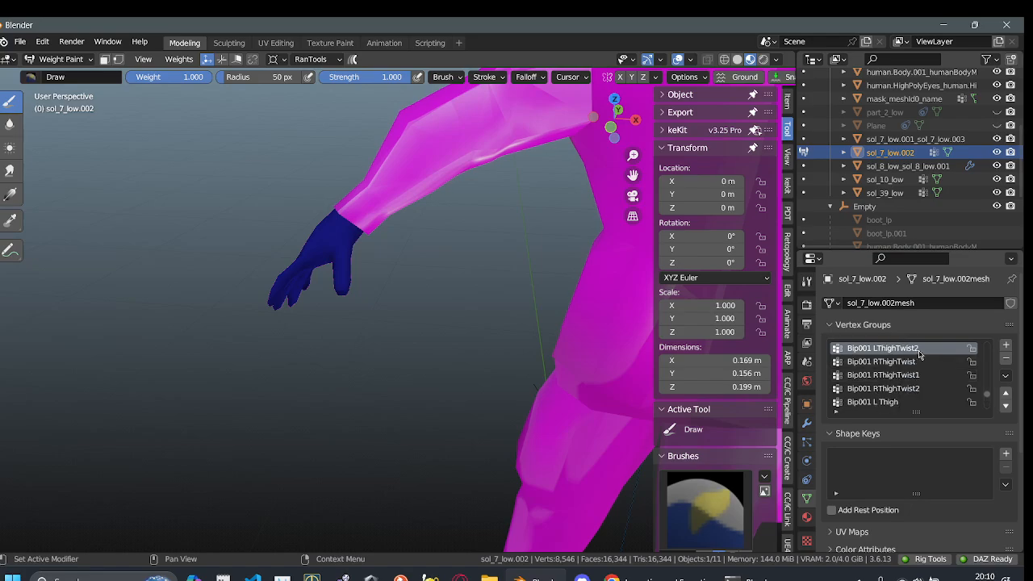
scroll(919, 353, "up", 3, "ctrl")
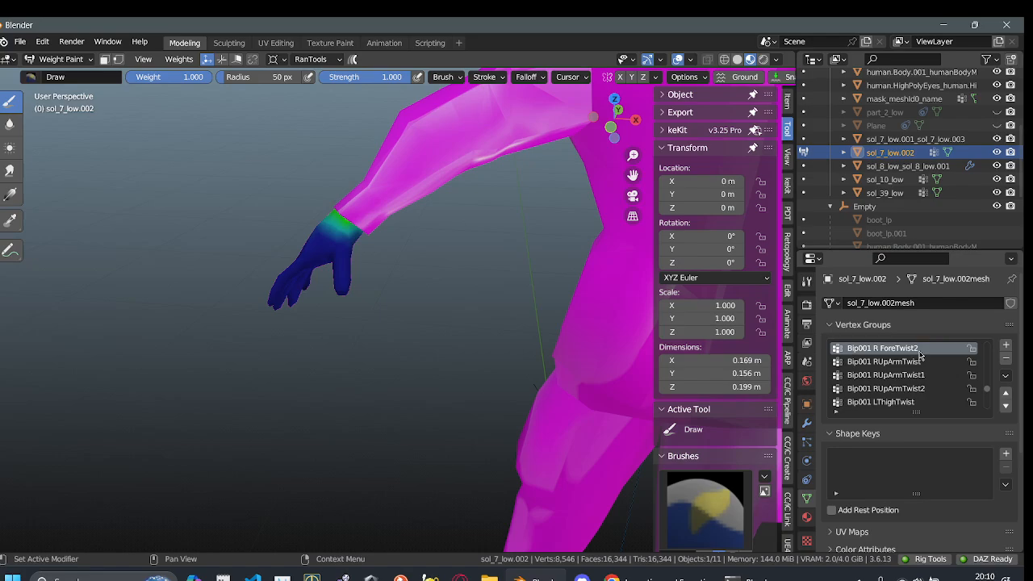
middle_click_drag(448, 295, 556, 301)
scroll(548, 317, "up", 2)
middle_click_drag(484, 339, 528, 328, "shift")
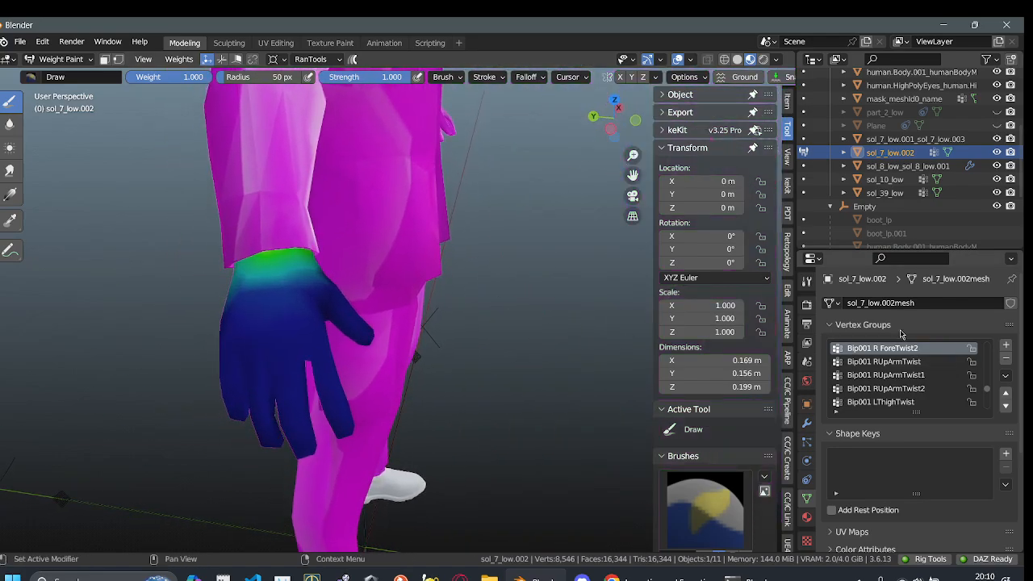
- Examine the right glove's finger weights by going through the vertex groups between Bip001 R Finger1 and Bip001 R Finger42
scroll(928, 355, "up", 3, "ctrl")
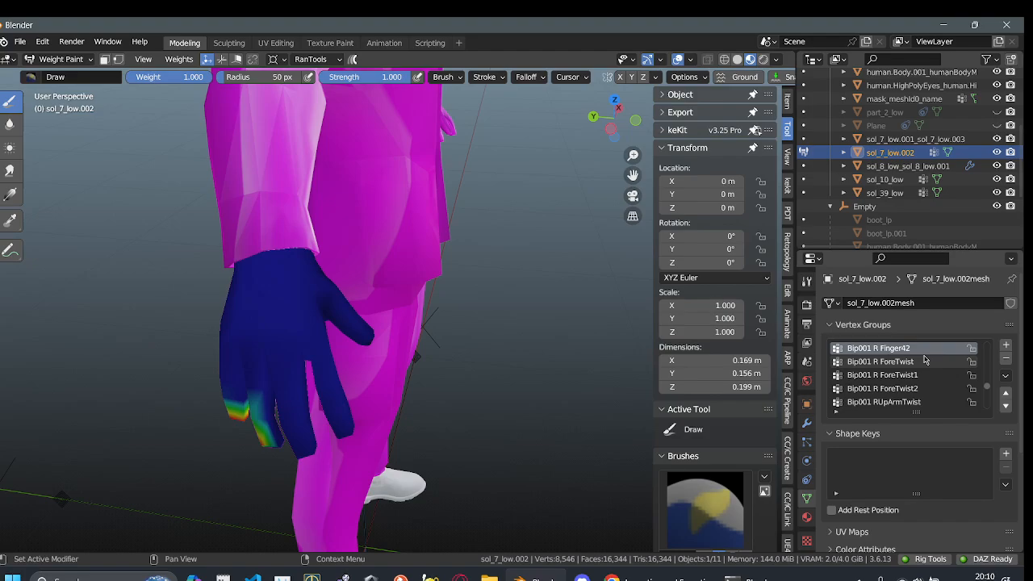
mouse_move(355, 311)
middle_mouse_down()
mouse_move(444, 267)
mouse_move(564, 276)
mouse_move(266, 276)
mouse_move(454, 308)
mouse_move(375, 319)
mouse_move(468, 337)
middle_mouse_up()
scroll(583, 277, "up", 3)
scroll(468, 336, "up", 3)
middle_click_drag(486, 413, 342, 413, "shift")
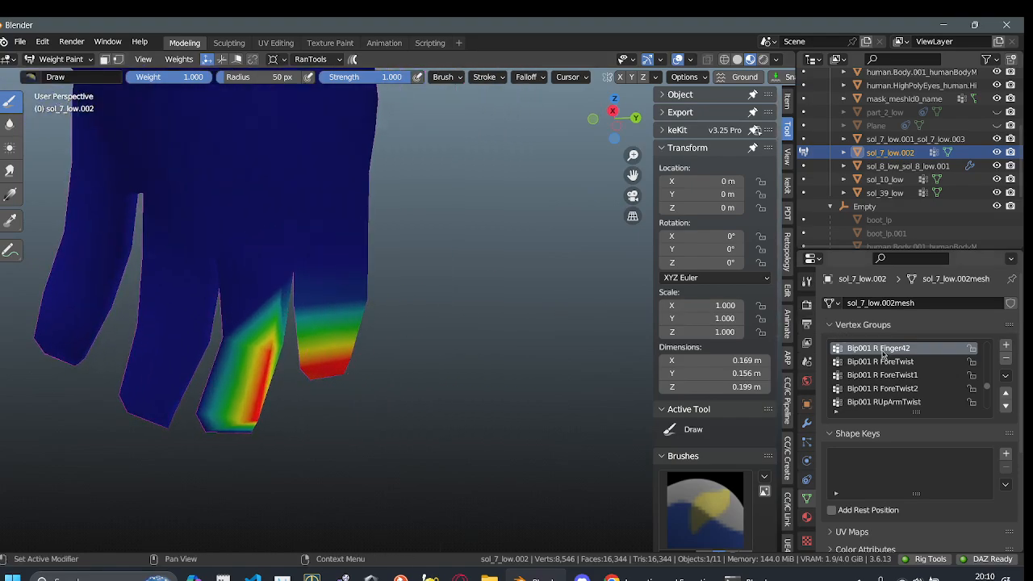
scroll(887, 359, "up", 6, "ctrl")
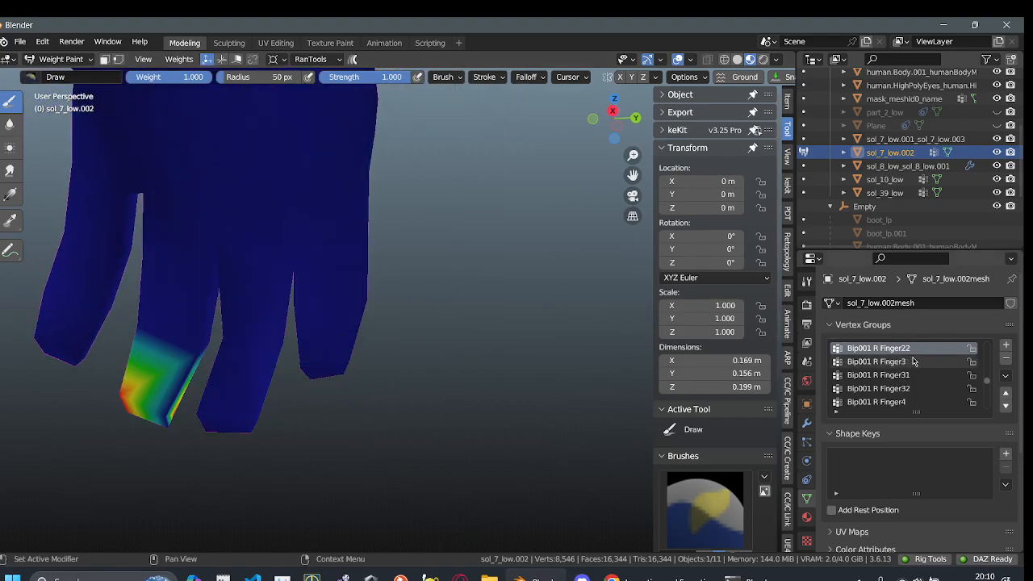
scroll(913, 361, "up", 5, "ctrl")
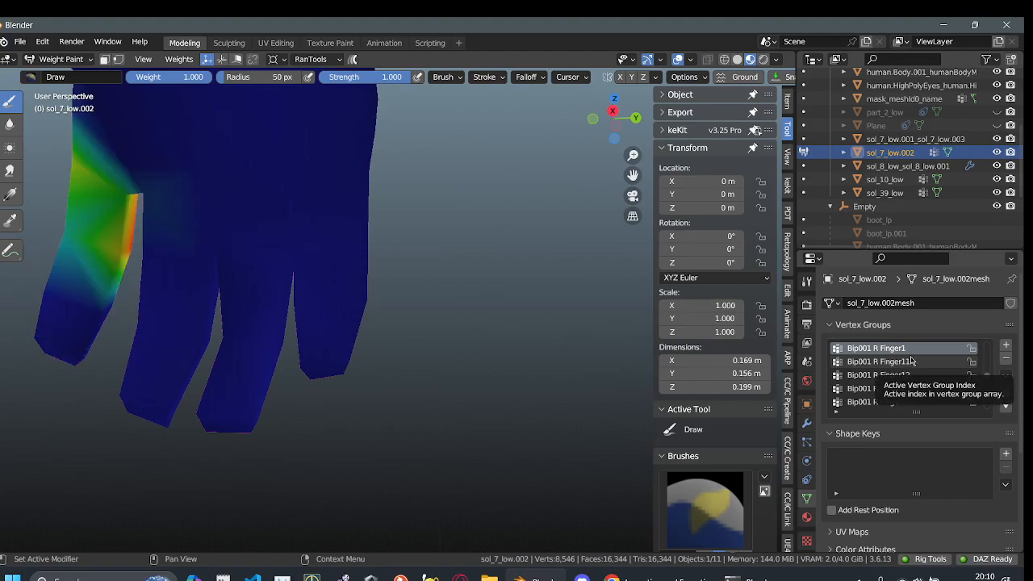
scroll(911, 361, "down", 8, "ctrl")
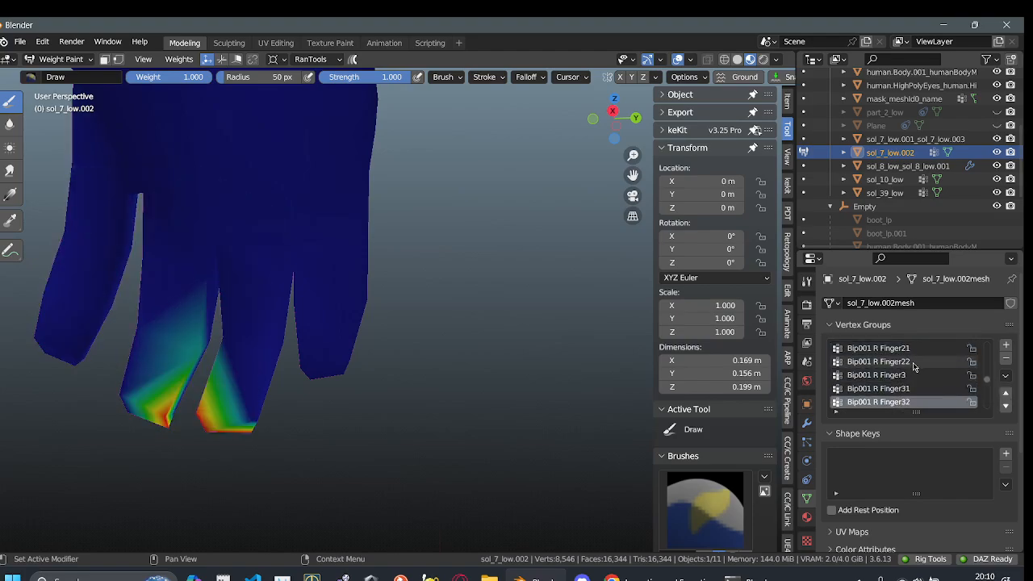
scroll(913, 367, "down", 3, "ctrl")
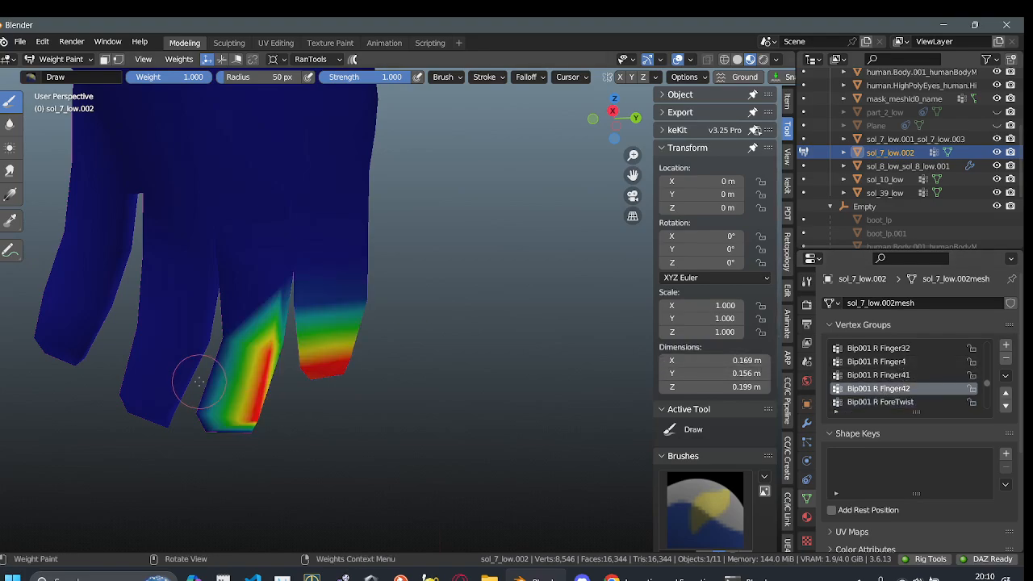
mouse_move(323, 379)
middle_mouse_down("shift")
mouse_move(385, 222)
mouse_move(490, 321)
mouse_move(477, 327)
mouse_move(399, 298)
mouse_move(388, 281)
mouse_move(426, 242)
mouse_move(451, 164)
middle_mouse_up("shift")
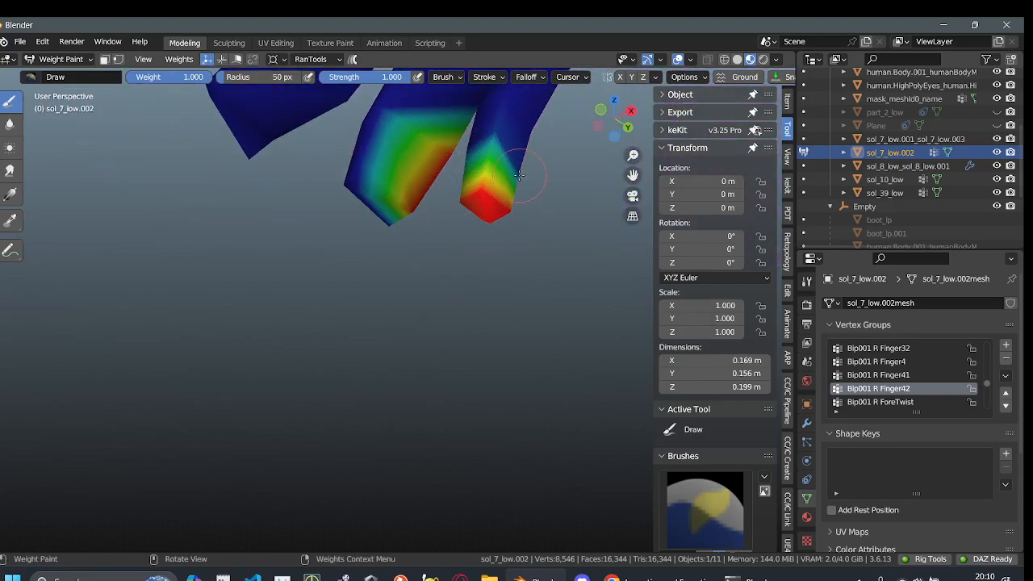
mouse_move(554, 201)
middle_mouse_down()
mouse_move(428, 269)
mouse_move(450, 364)
mouse_move(410, 348)
mouse_move(429, 354)
mouse_move(369, 404)
mouse_move(295, 412)
middle_mouse_up()
right_click(295, 412)
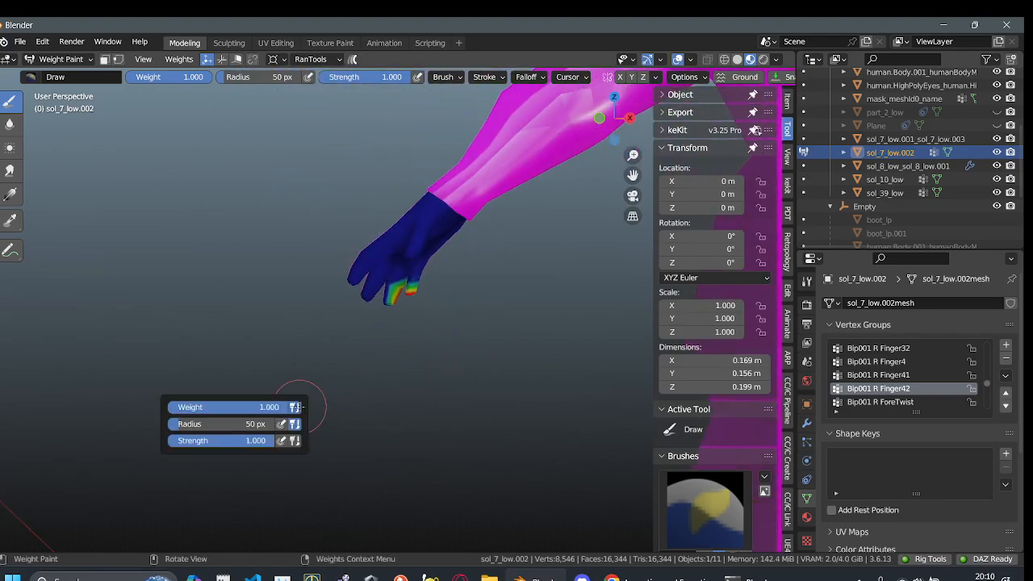
- Return the right glove to Object Mode and add an Armature modifier with Bip001.001 as its object
left_click(52, 59)
left_click(48, 89)
left_click(48, 59)
left_click(45, 75)
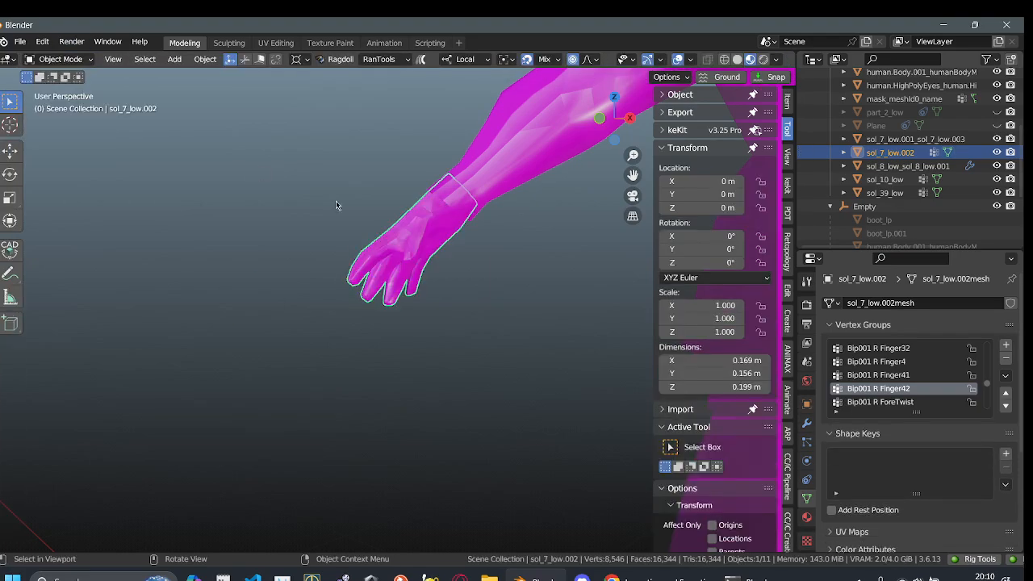
left_click(807, 422)
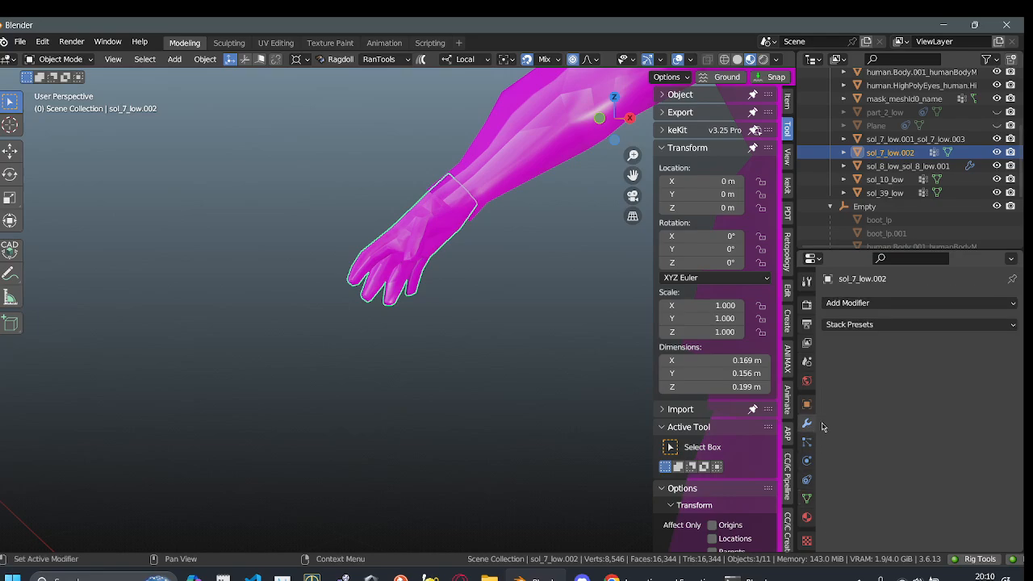
left_click(881, 305)
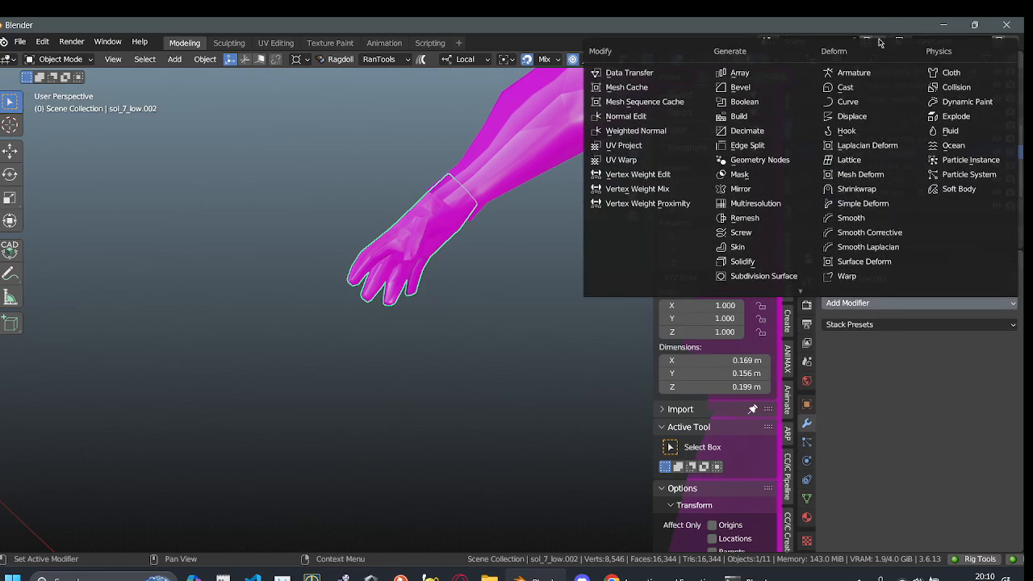
left_click(858, 74)
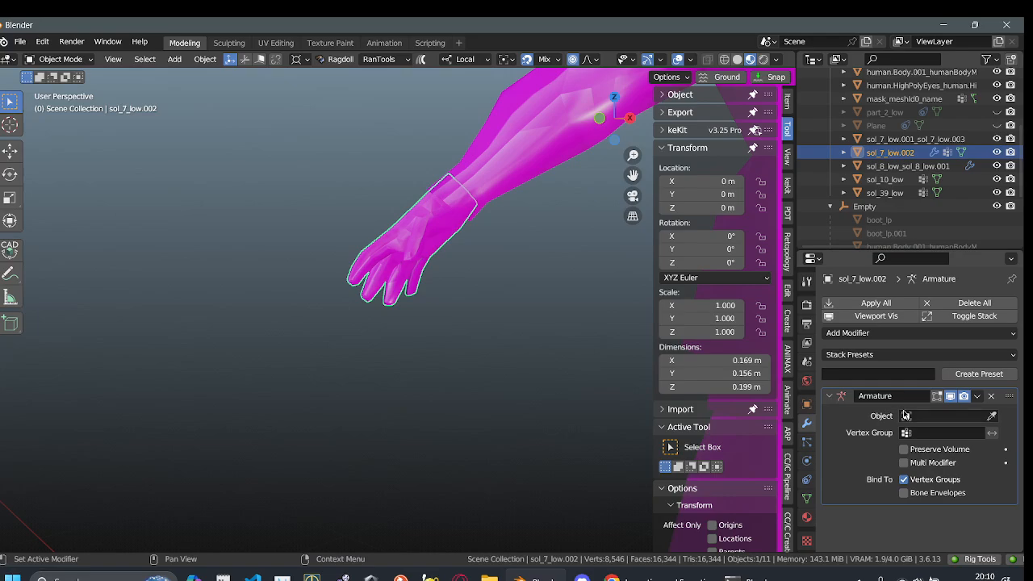
left_click(906, 415)
left_click(887, 287)
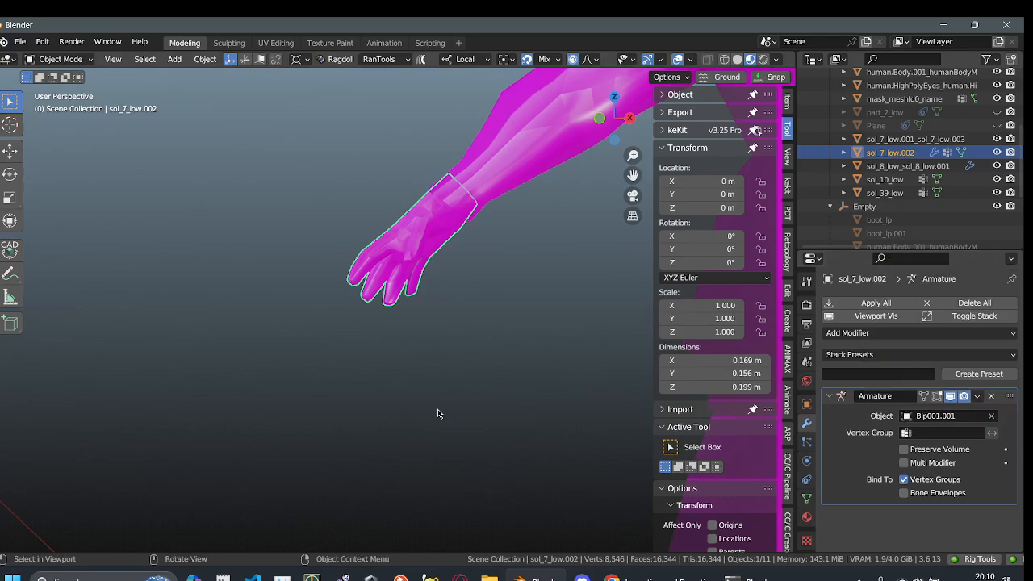
- Scrub the animation to about frame 9 to check the right glove's deformation, then view the glove closely at frame 0
middle_click_drag(194, 414, 245, 414, "alt")
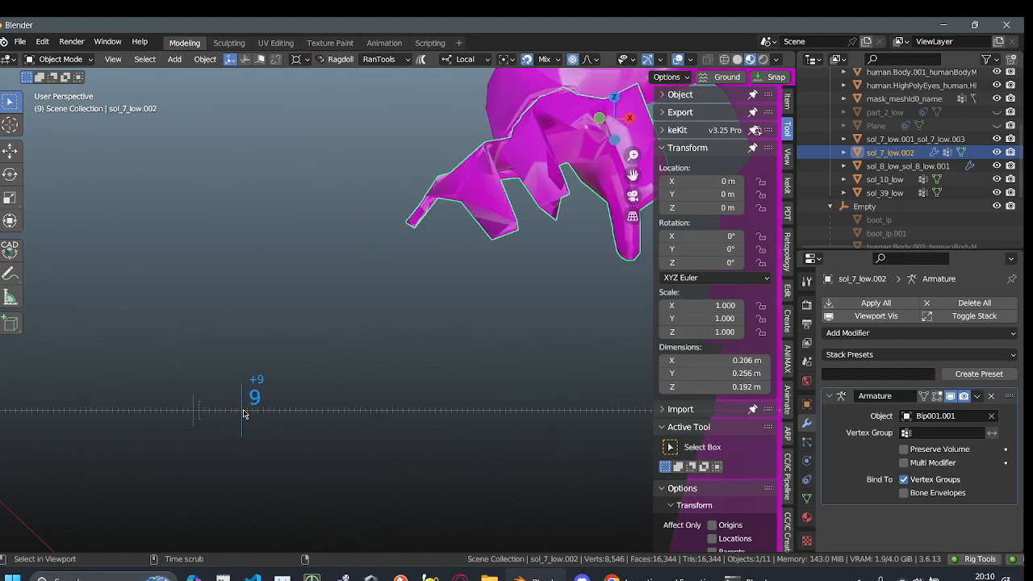
scroll(298, 362, "down", 5)
middle_click_drag(297, 362, 416, 297)
scroll(412, 300, "up", 2)
middle_click_drag(364, 336, 411, 259, "shift")
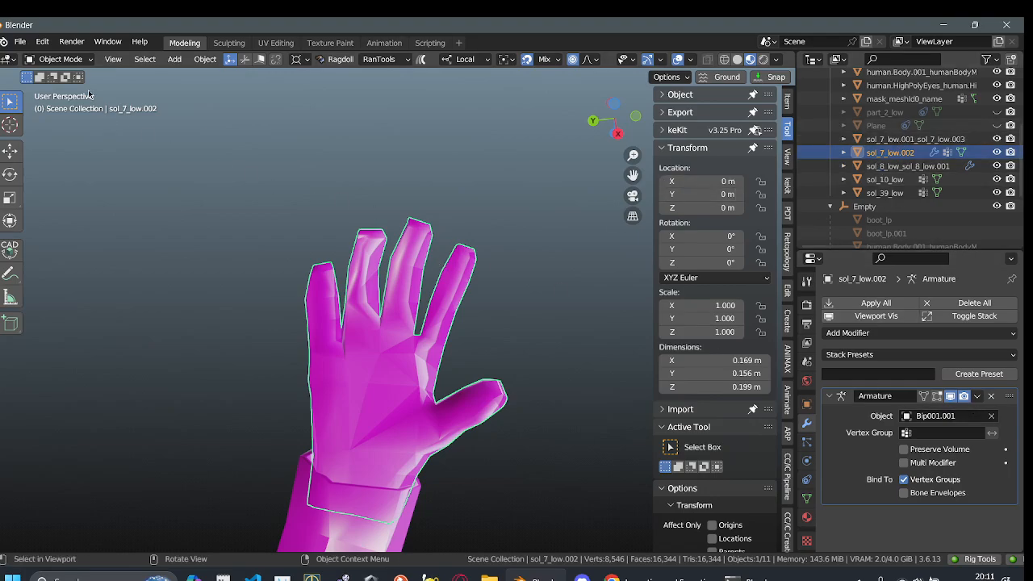
- Switch the right glove to Weight Paint mode and check its Bip001 R Finger4 and Bip001 R Finger41 weights, leaving Finger41 active
left_click(57, 60)
left_click(58, 131)
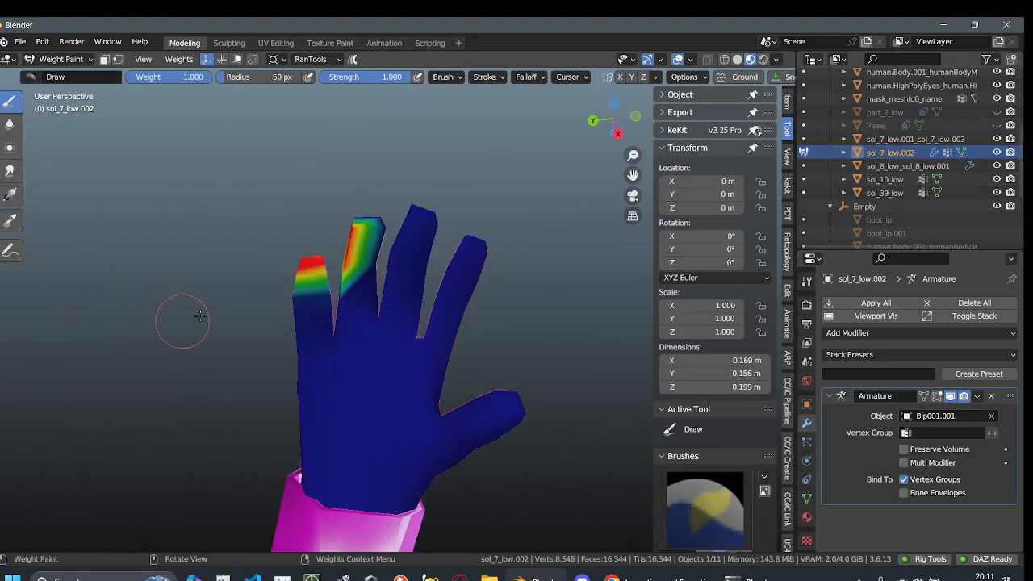
mouse_move(244, 301)
middle_mouse_down()
mouse_move(318, 315)
mouse_move(376, 300)
mouse_move(191, 407)
mouse_move(258, 332)
middle_mouse_up()
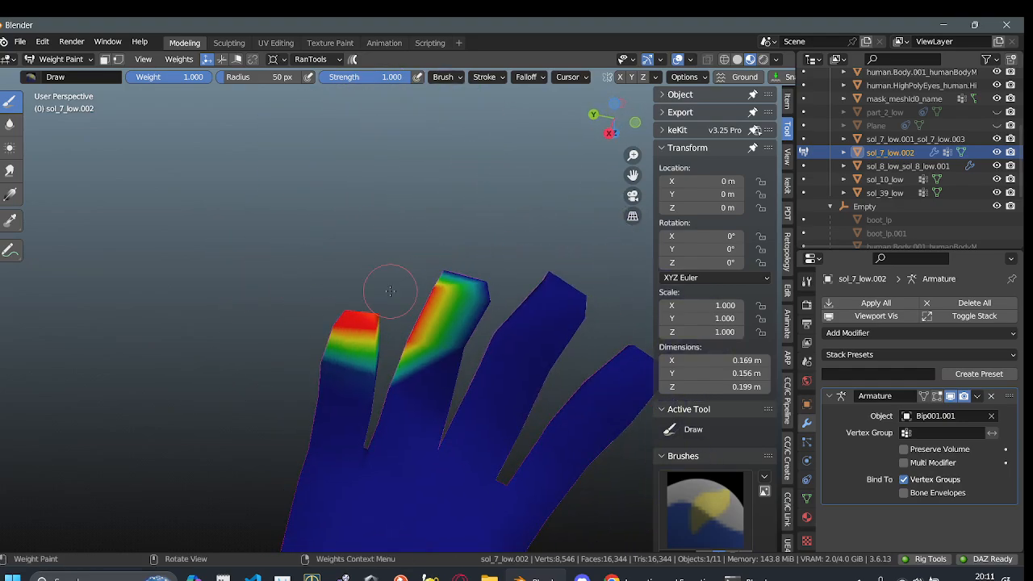
scroll(507, 343, "down", 1)
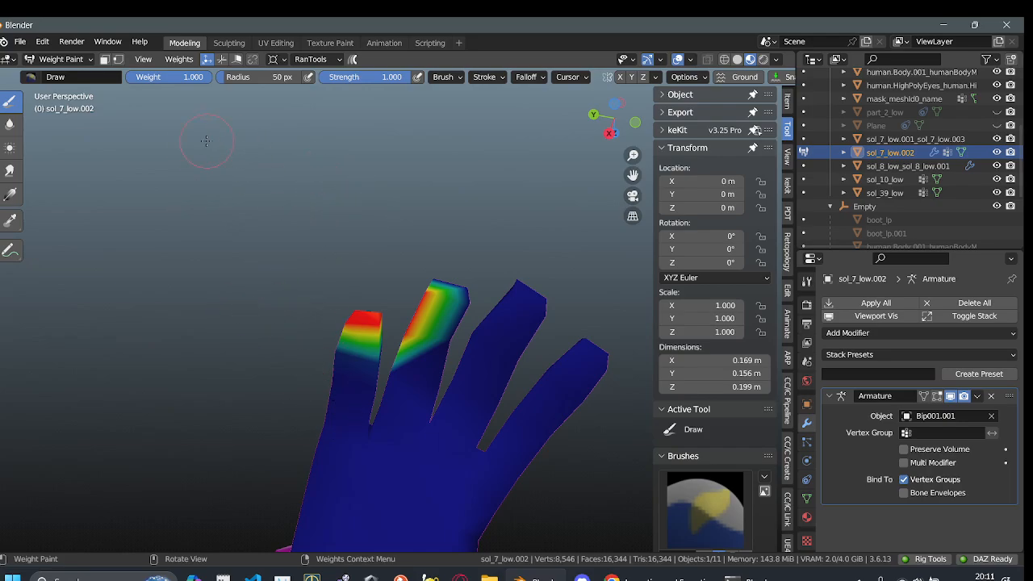
mouse_move(257, 361)
middle_mouse_down()
mouse_move(314, 355)
mouse_move(288, 325)
mouse_move(361, 305)
middle_mouse_up()
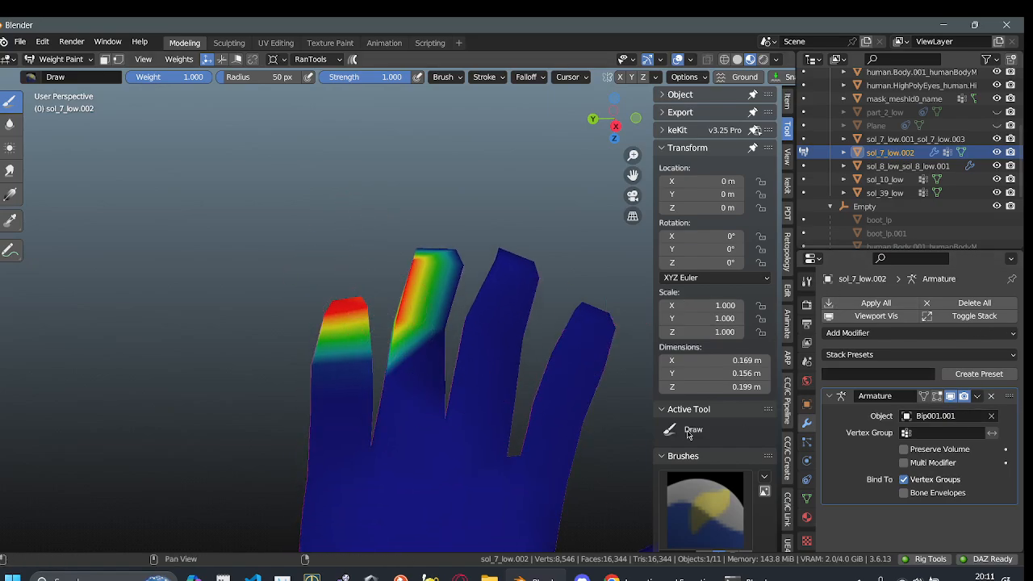
left_click(807, 501)
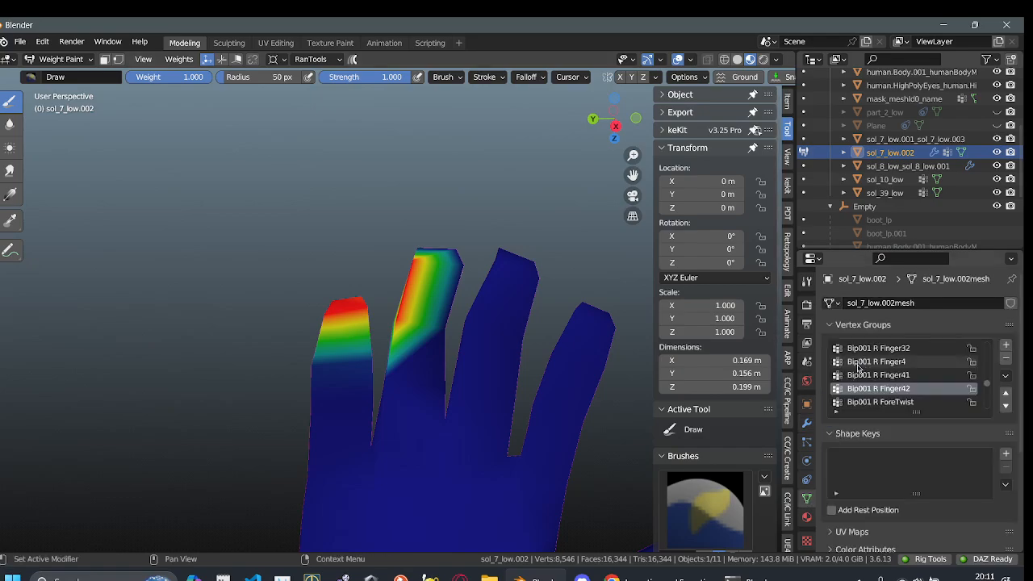
left_click(906, 374)
left_click(905, 361)
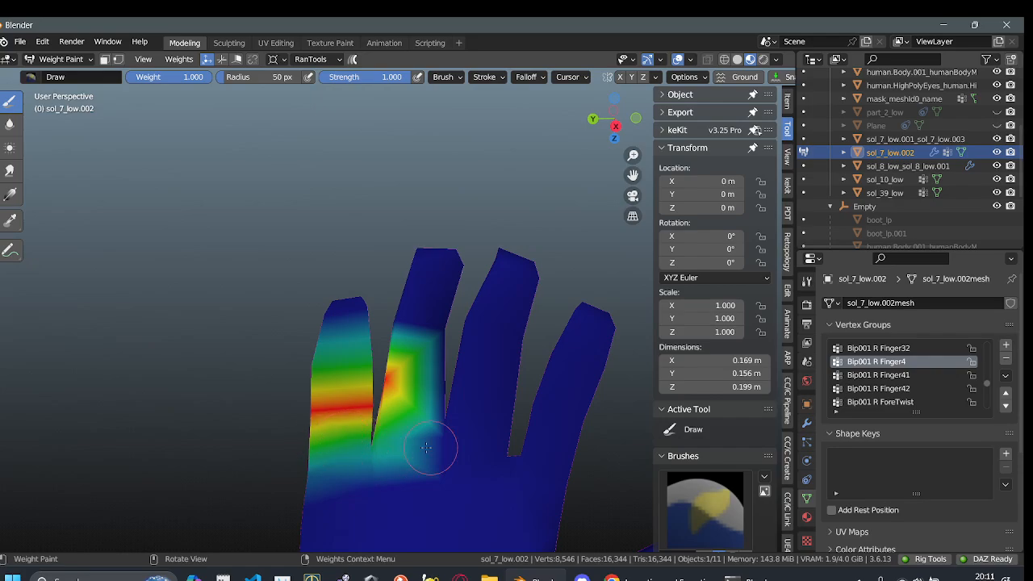
left_click(878, 374)
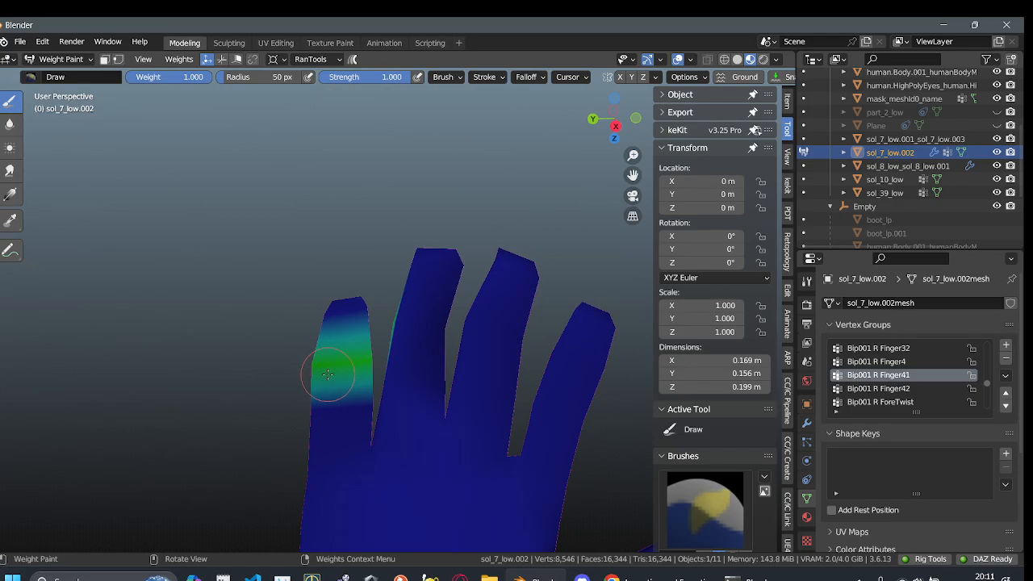
- Compare the weights of the vertex groups from Bip001 R Finger31 to Bip001 R Finger42 on the little and ring fingers, ending on Finger41
key("Down")
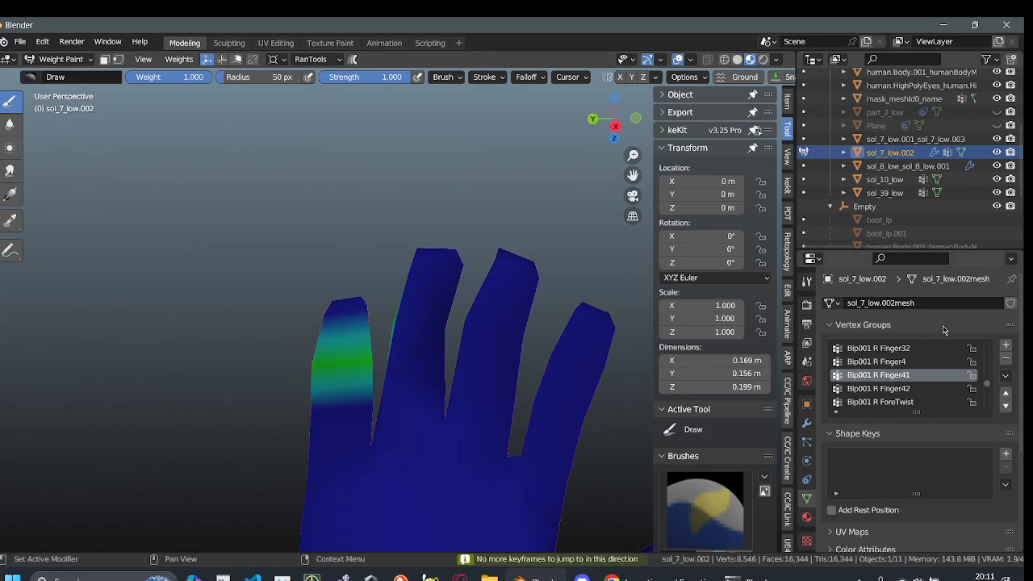
left_click(926, 357)
key("Down")
key("Down")
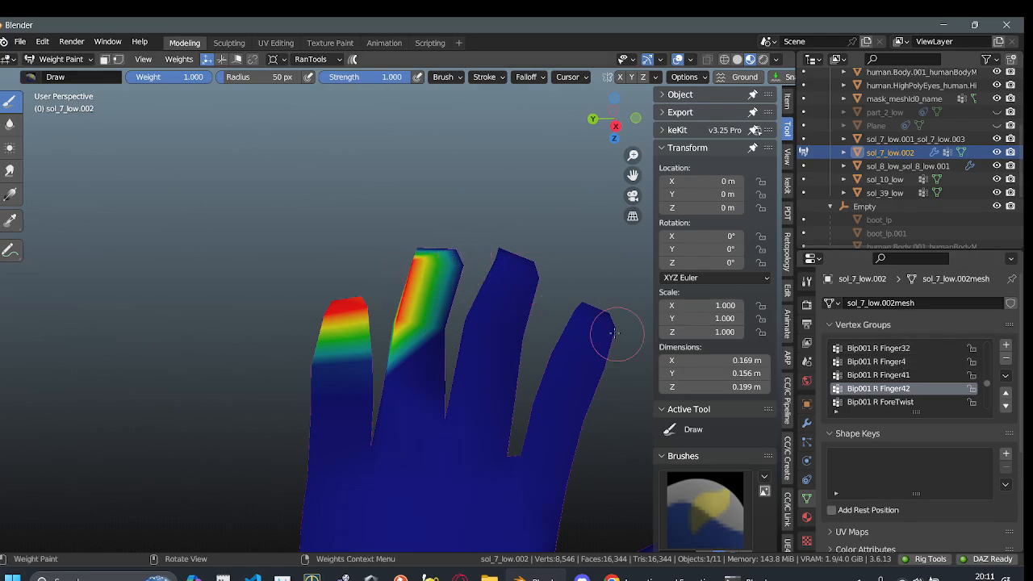
key("Up")
key("Up")
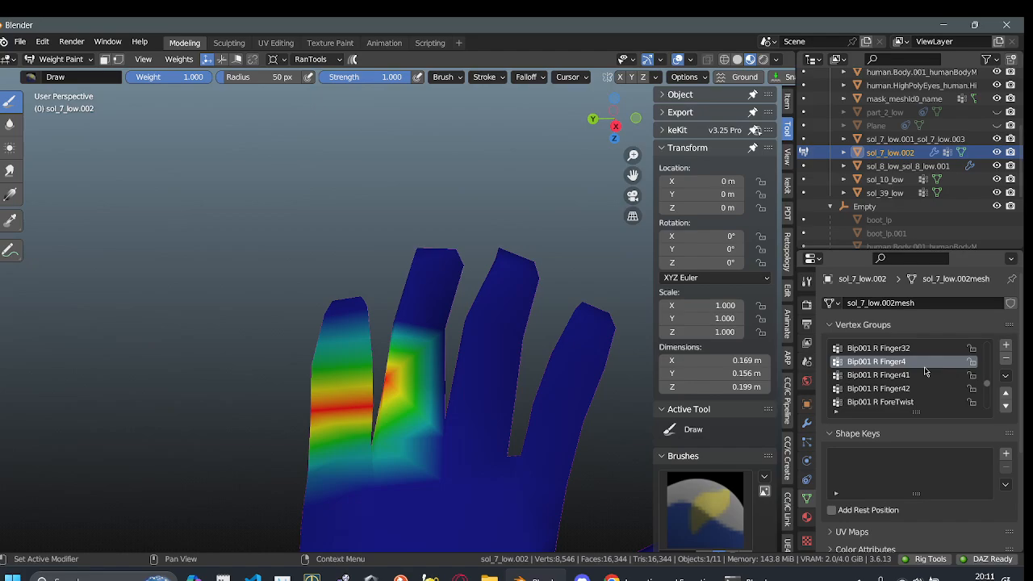
key("Up")
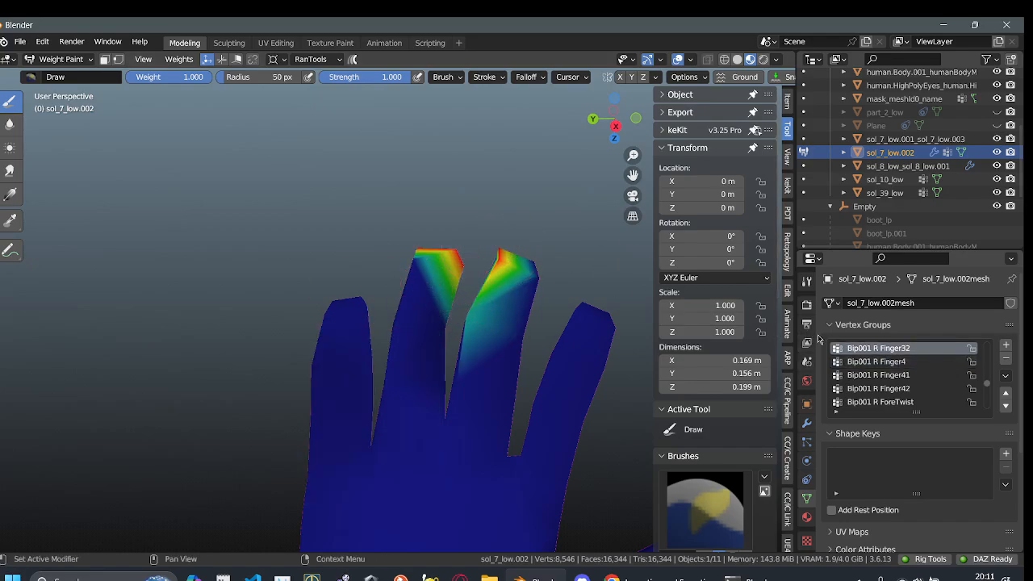
key("Up")
key("Down")
key("Down")
key("Down")
key("Down")
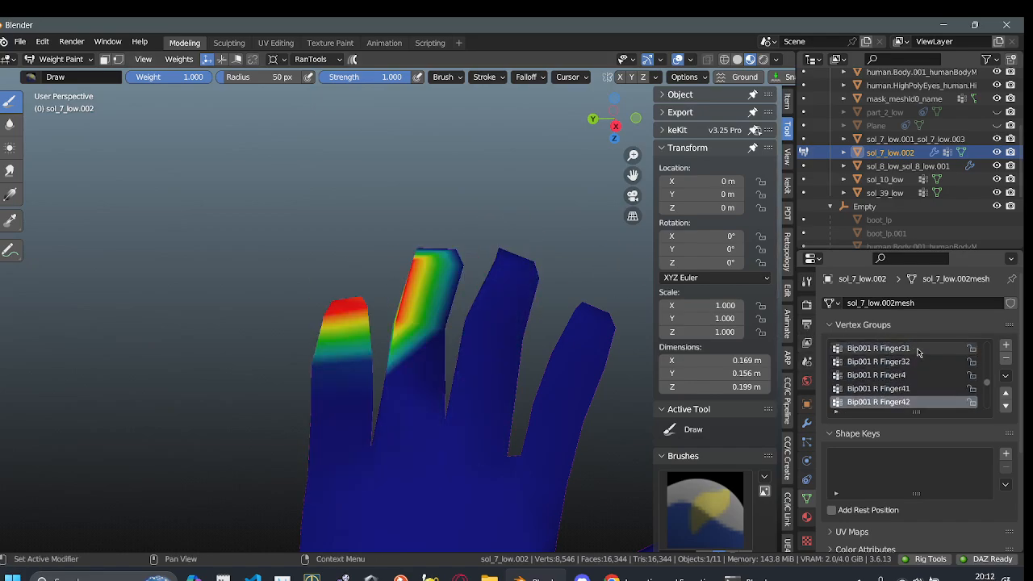
key("Down")
key("Up")
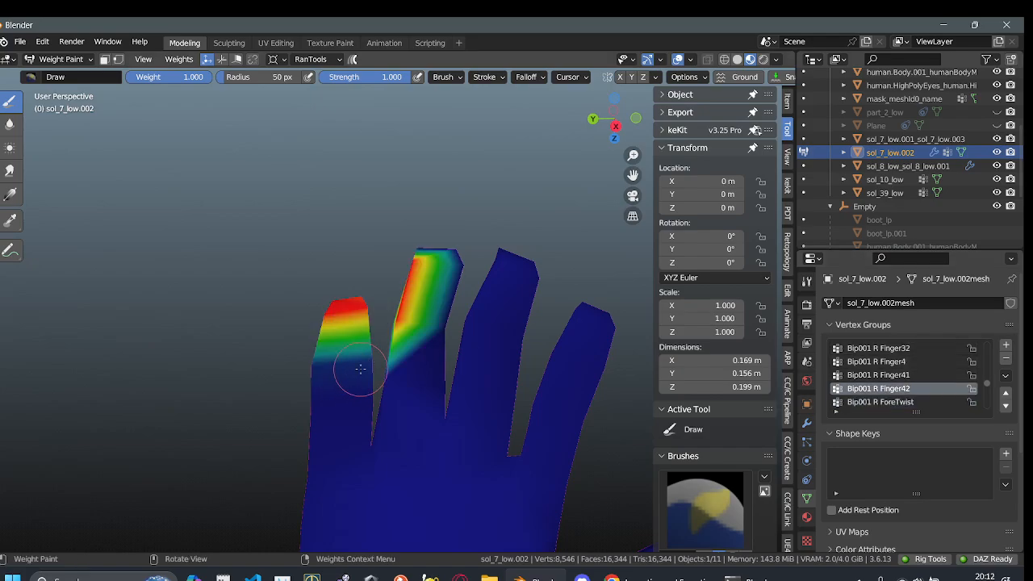
scroll(360, 369, "up", 4)
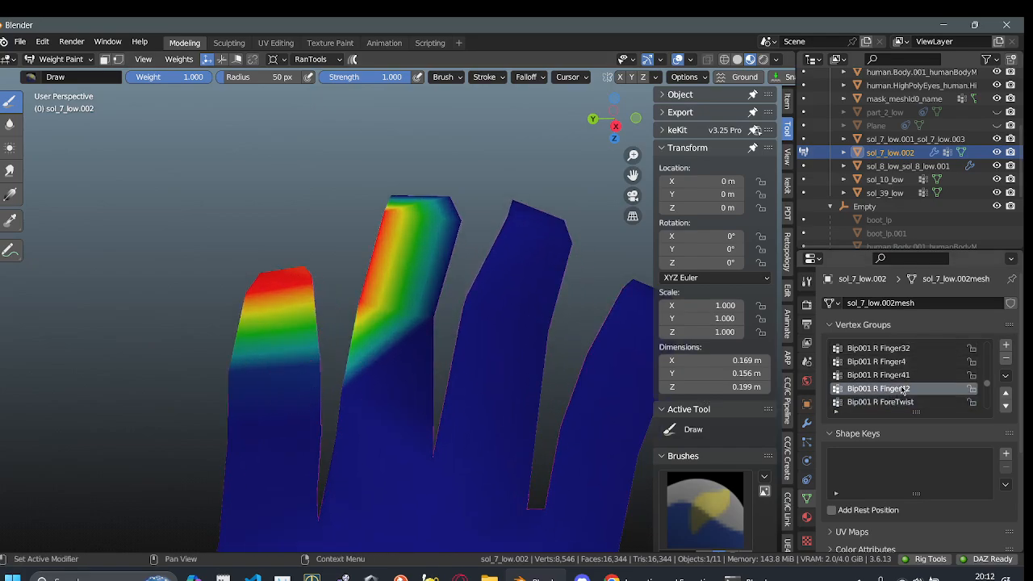
key("Up")
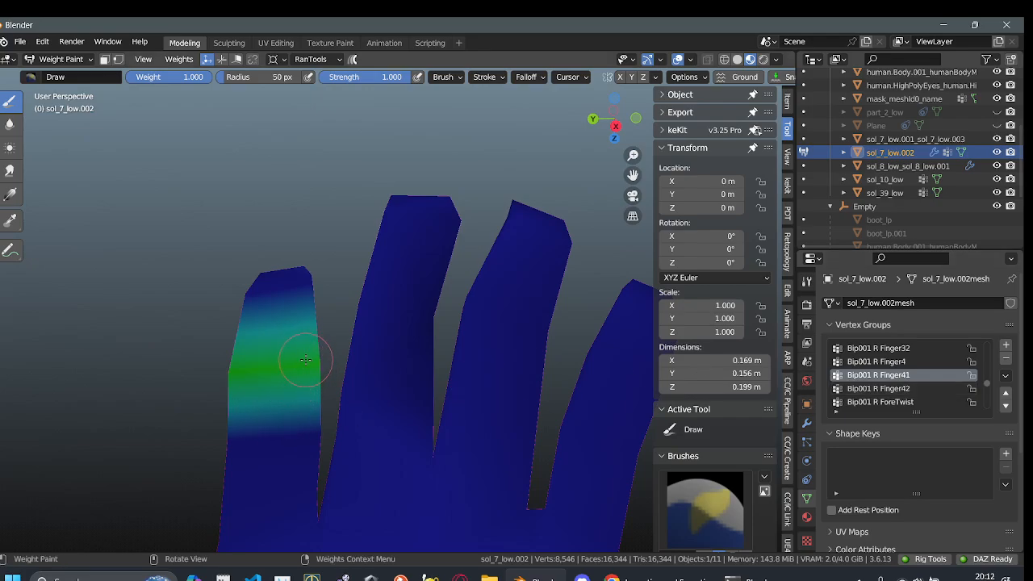
- Paint the Bip001 R Finger41 group at weight 1.000 around both sides of the little finger's middle section
left_click(686, 77)
left_click_drag(321, 377, 234, 382)
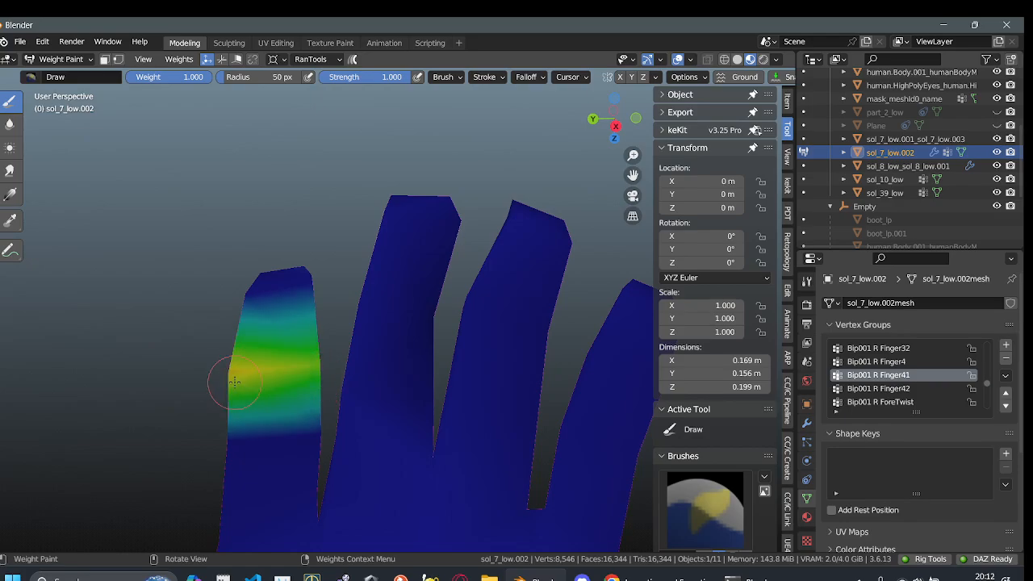
left_click_drag(298, 369, 310, 377)
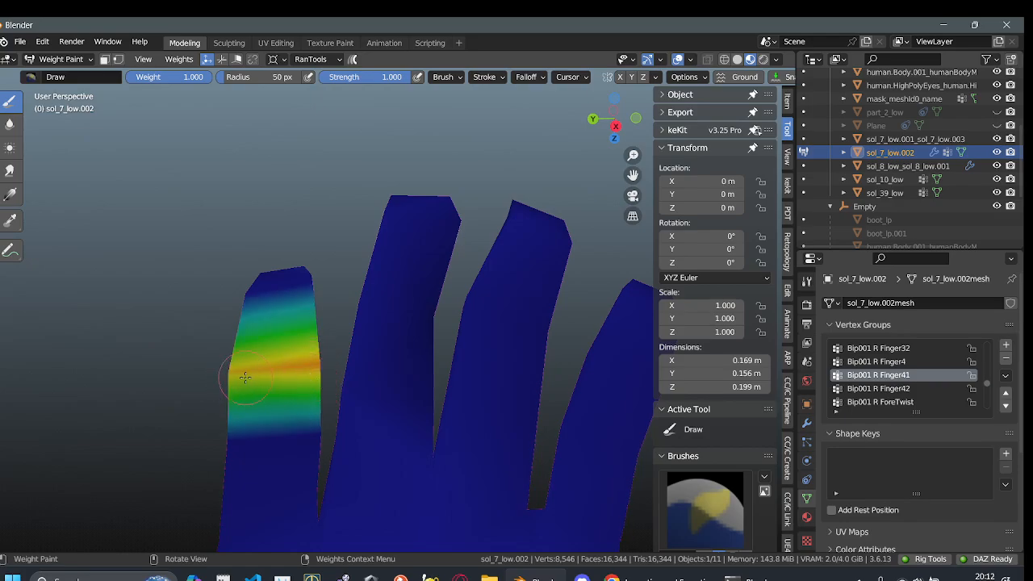
left_click_drag(240, 373, 315, 354)
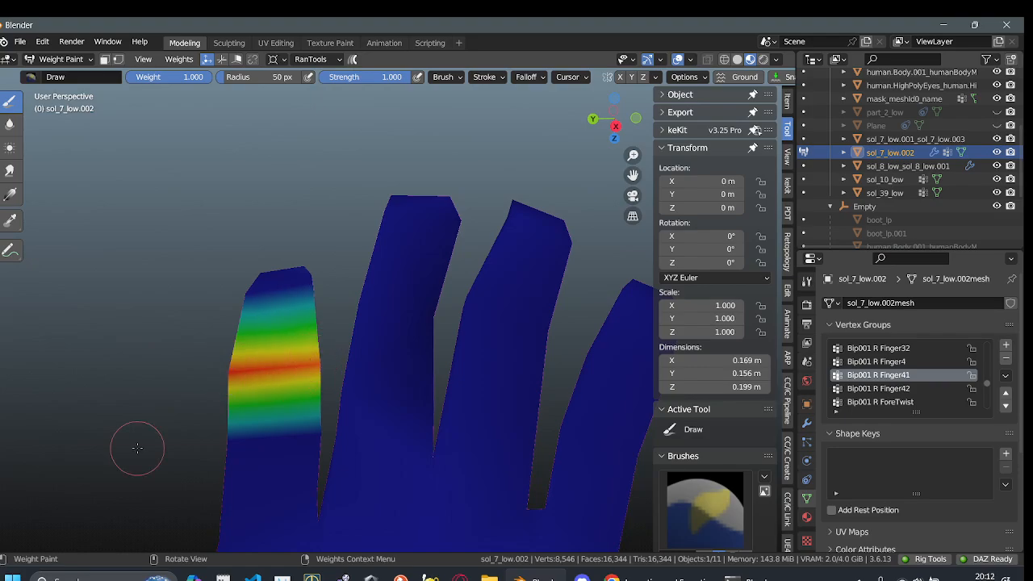
mouse_move(137, 448)
middle_mouse_down()
mouse_move(283, 442)
mouse_move(258, 438)
mouse_move(398, 220)
mouse_move(477, 202)
mouse_move(363, 234)
mouse_move(457, 318)
mouse_move(363, 388)
mouse_move(311, 434)
mouse_move(308, 449)
mouse_move(451, 455)
middle_mouse_up()
mouse_move(463, 513)
middle_mouse_down("shift")
mouse_move(364, 411)
mouse_move(331, 414)
mouse_move(392, 416)
middle_mouse_up("shift")
left_click(397, 406)
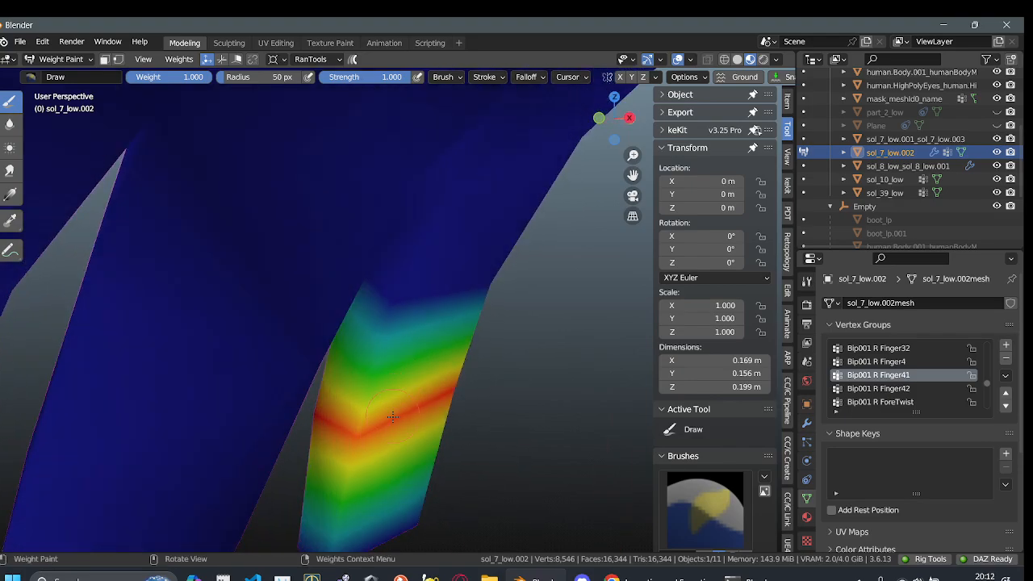
left_click(363, 439)
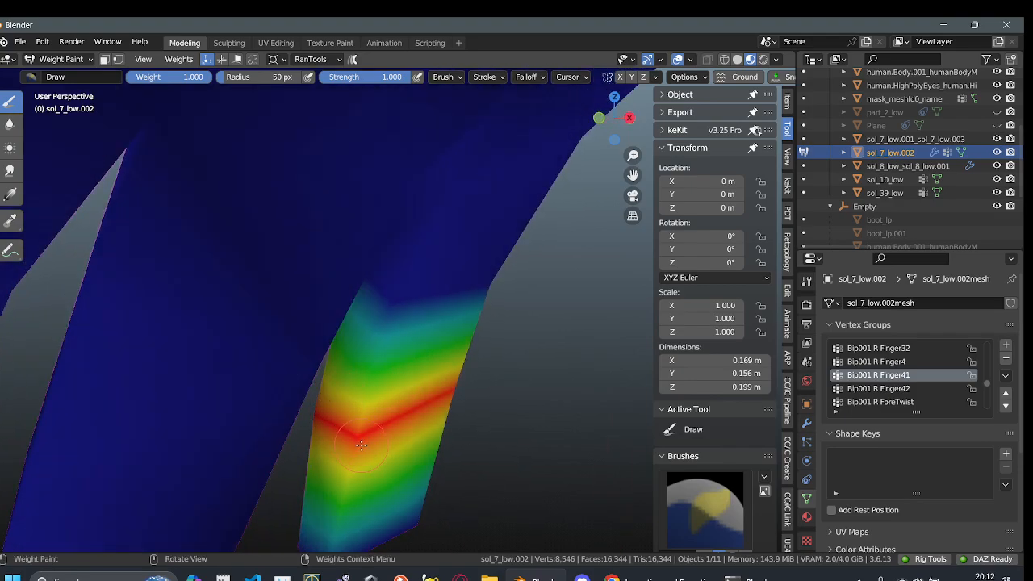
- Activate the Bip001 R Finger4 group and paint weight 1.000 on one side of the little finger's base segment
middle_click_drag(365, 404, 408, 411)
left_click(918, 389)
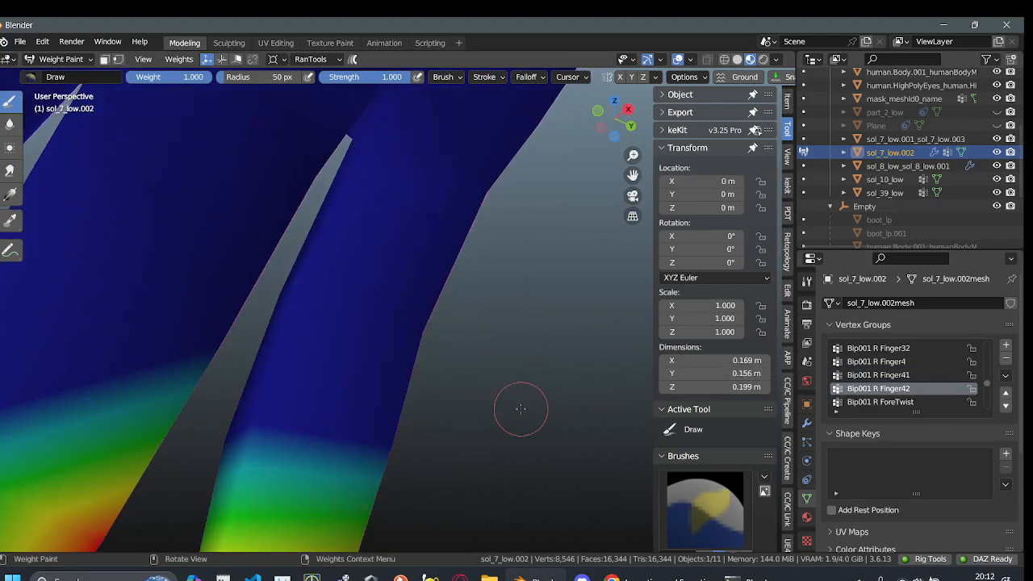
middle_click_drag(520, 409, 545, 414)
left_click(920, 363)
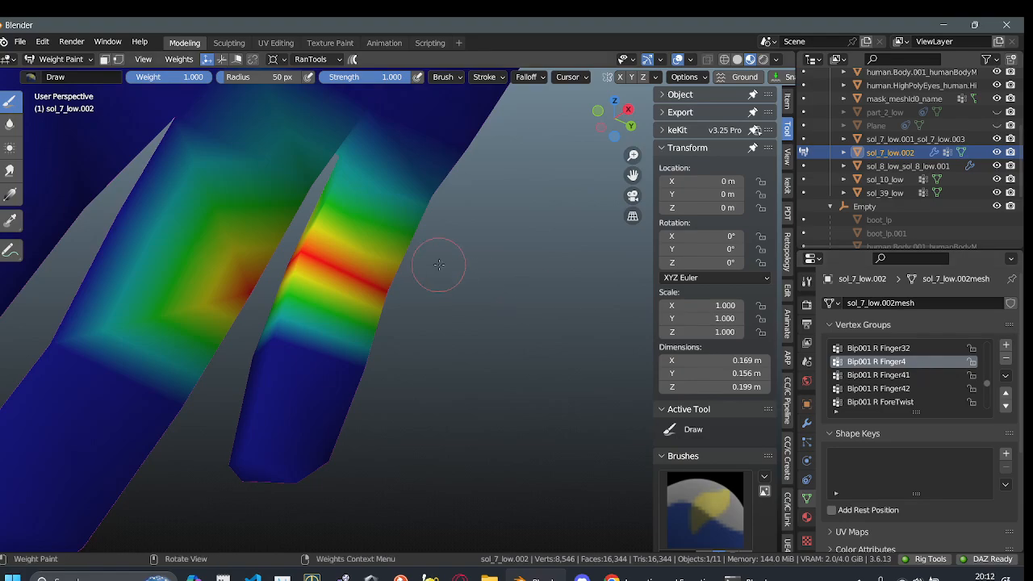
scroll(326, 253, "up", 3)
middle_click_drag(325, 254, 338, 223)
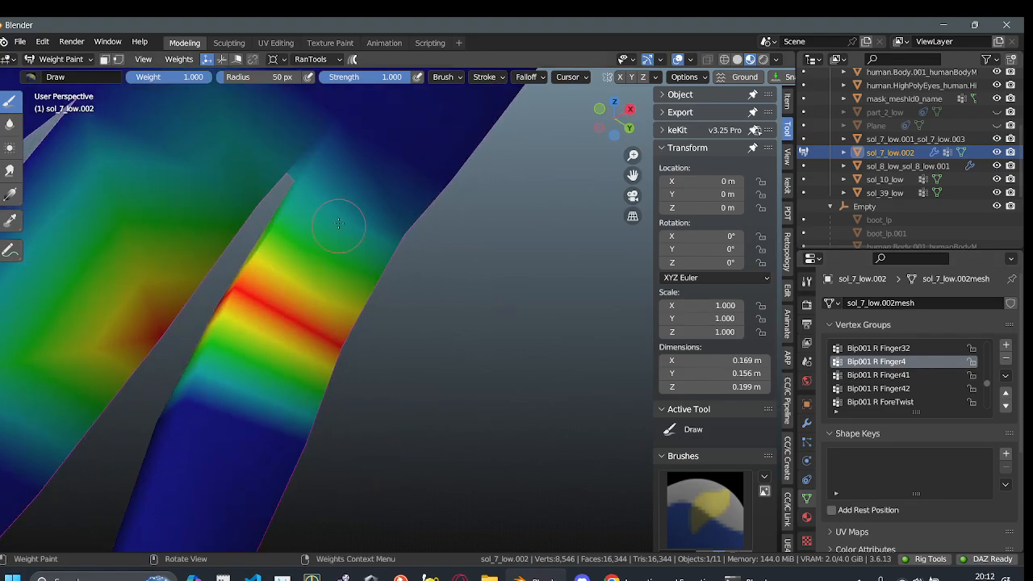
left_click_drag(284, 206, 285, 217)
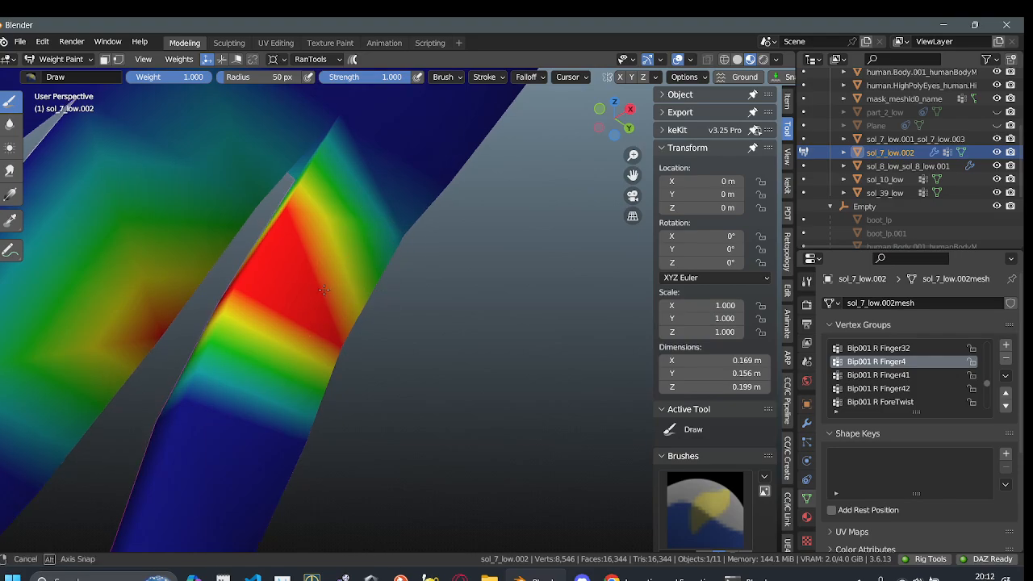
- Extend the Bip001 R Finger4 weight at 1.000 around the remaining sides of the little finger's base segment
middle_click_drag(379, 282, 456, 351)
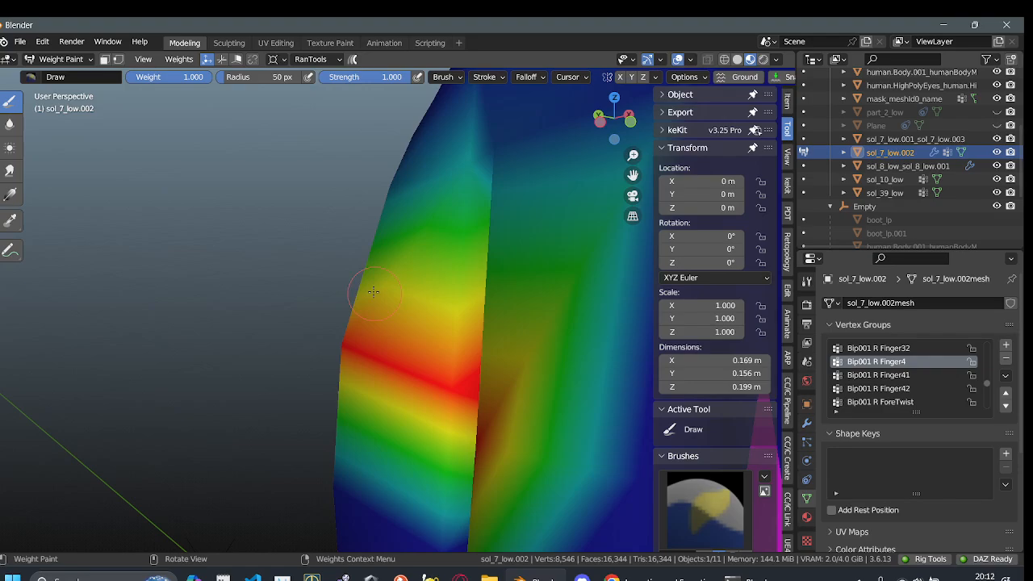
middle_click_drag(330, 325, 466, 321)
middle_click_drag(399, 389, 508, 290)
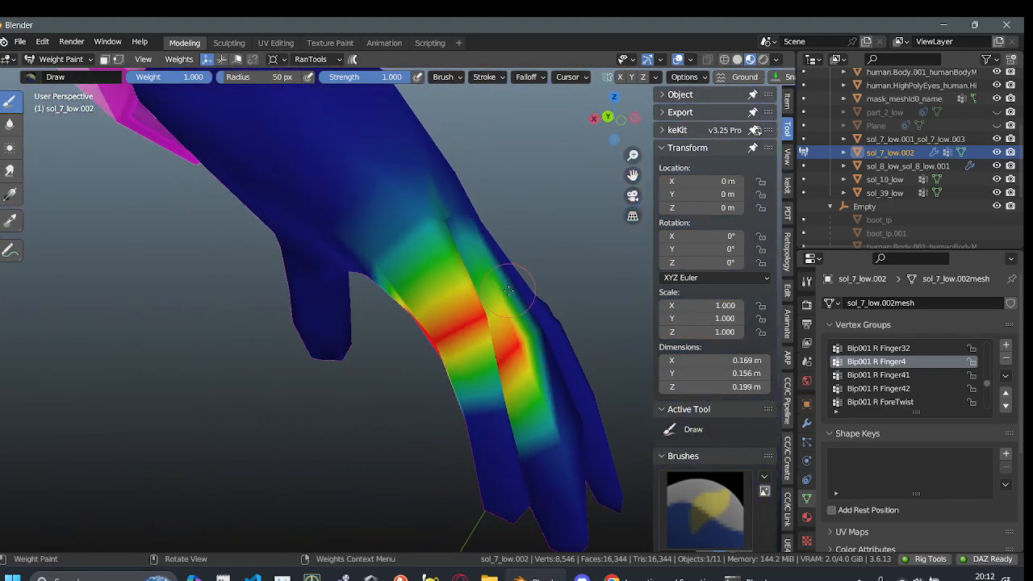
middle_click_drag(426, 342, 553, 300)
scroll(554, 300, "up", 2)
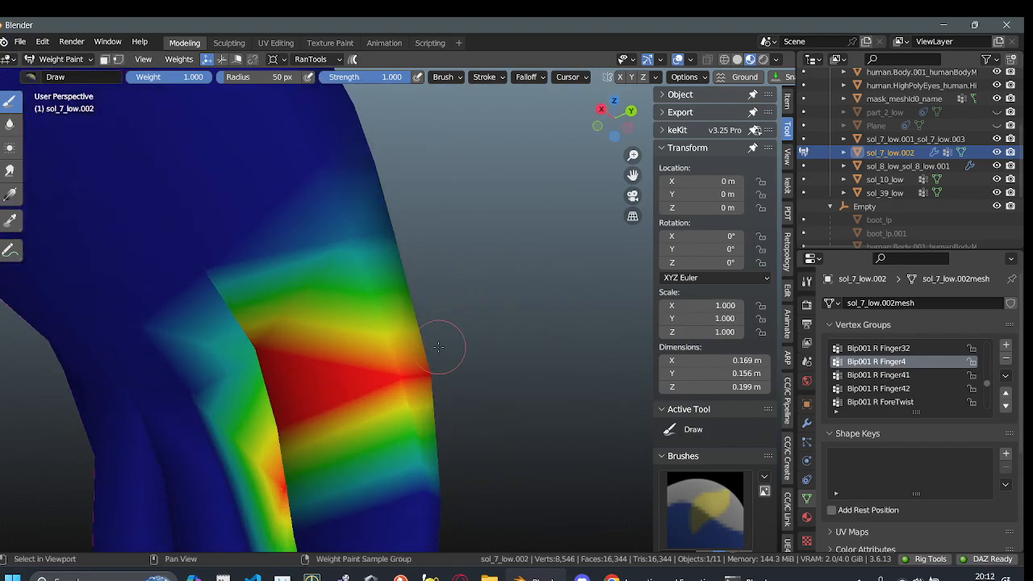
mouse_move(444, 343)
middle_mouse_down("shift")
mouse_move(478, 222)
mouse_move(452, 234)
mouse_move(414, 373)
mouse_move(427, 388)
middle_mouse_up("shift")
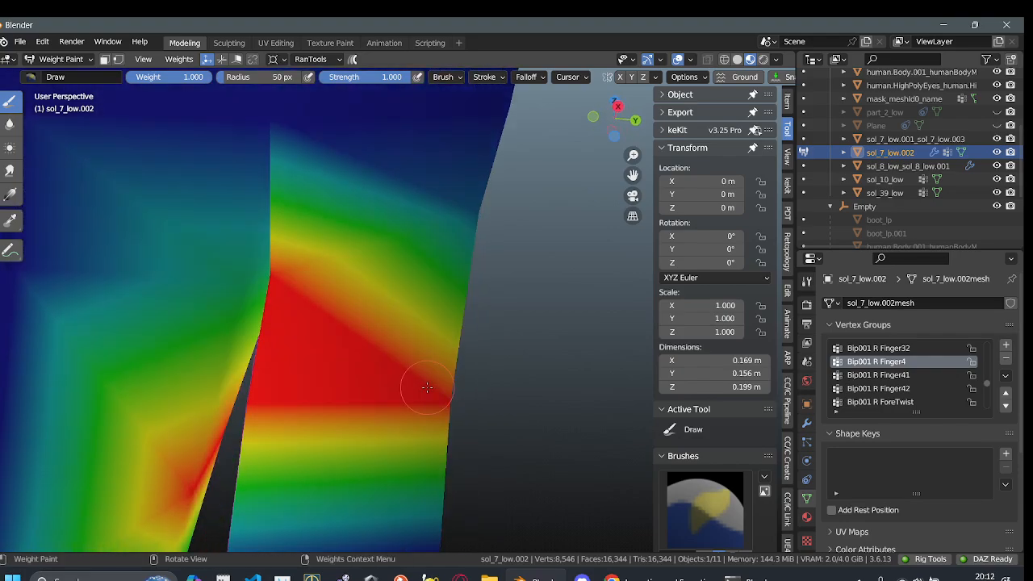
scroll(427, 387, "up", 1)
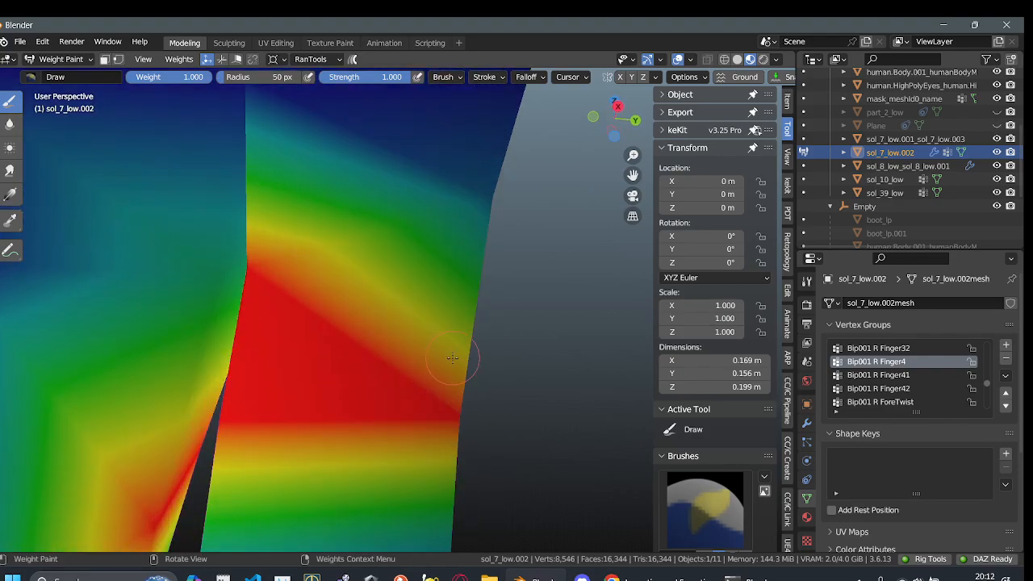
left_click(500, 227)
mouse_move(487, 198)
middle_mouse_down()
mouse_move(342, 276)
mouse_move(455, 350)
mouse_move(390, 196)
mouse_move(364, 302)
middle_mouse_up()
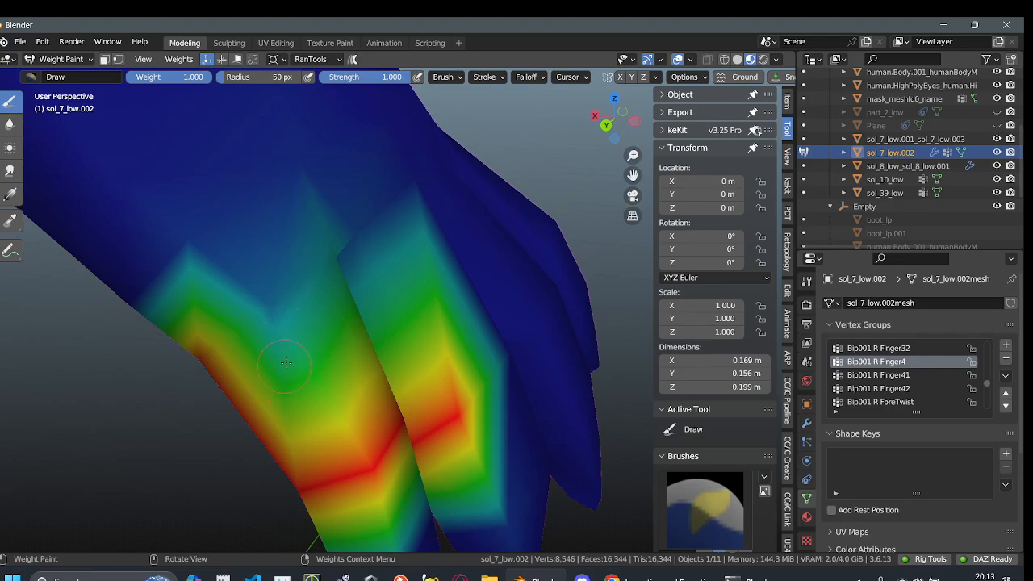
left_click_drag(287, 362, 286, 347)
middle_click_drag(258, 323, 285, 279)
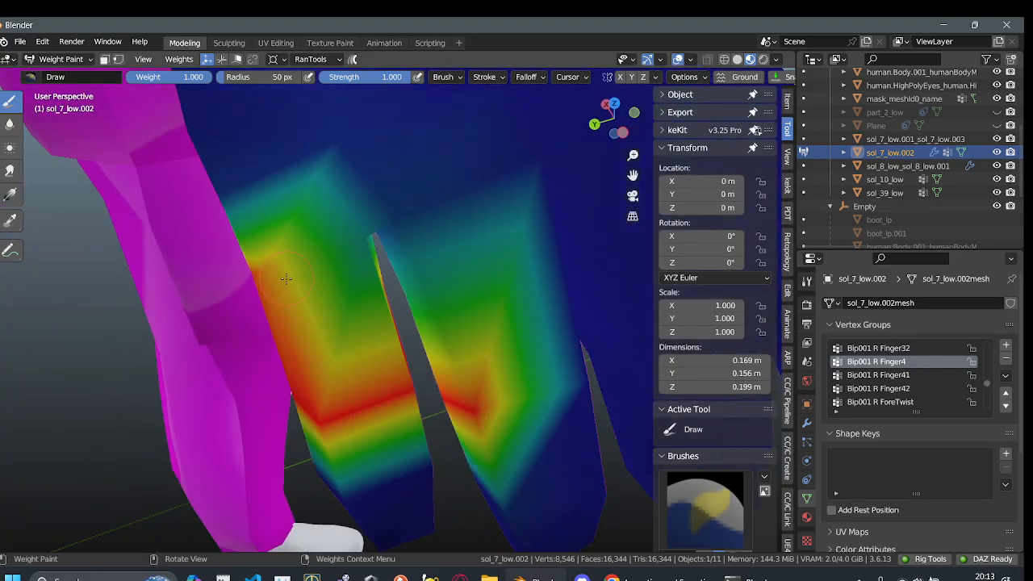
mouse_move(351, 234)
left_mouse_down()
mouse_move(362, 247)
mouse_move(254, 271)
left_mouse_up()
- Check the glove's deformation at about frame 11 of the animation, then examine the little finger's base weights at frame 0
mouse_move(198, 376)
middle_mouse_down()
mouse_move(339, 306)
mouse_move(427, 288)
mouse_move(426, 341)
mouse_move(412, 323)
mouse_move(343, 369)
mouse_move(229, 393)
mouse_move(173, 448)
mouse_move(212, 427)
mouse_move(205, 447)
middle_mouse_up()
middle_click_drag(353, 350, 211, 404)
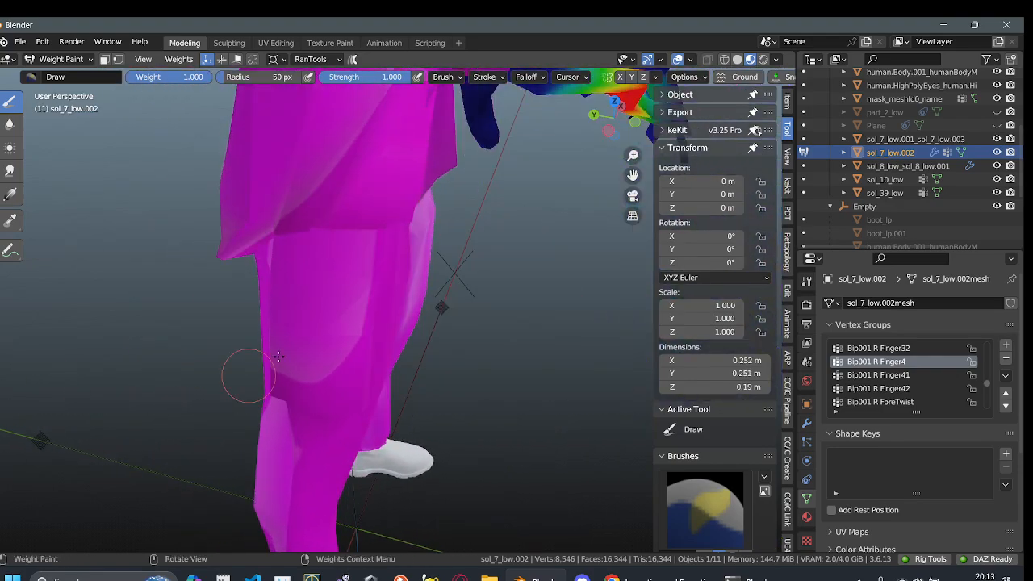
middle_click_drag(370, 301, 397, 288)
middle_click_drag(306, 309, 96, 419, "shift")
middle_click_drag(211, 339, 256, 343, "shift")
middle_click_drag(153, 349, 411, 262)
scroll(367, 359, "down", 2)
scroll(376, 322, "up", 3)
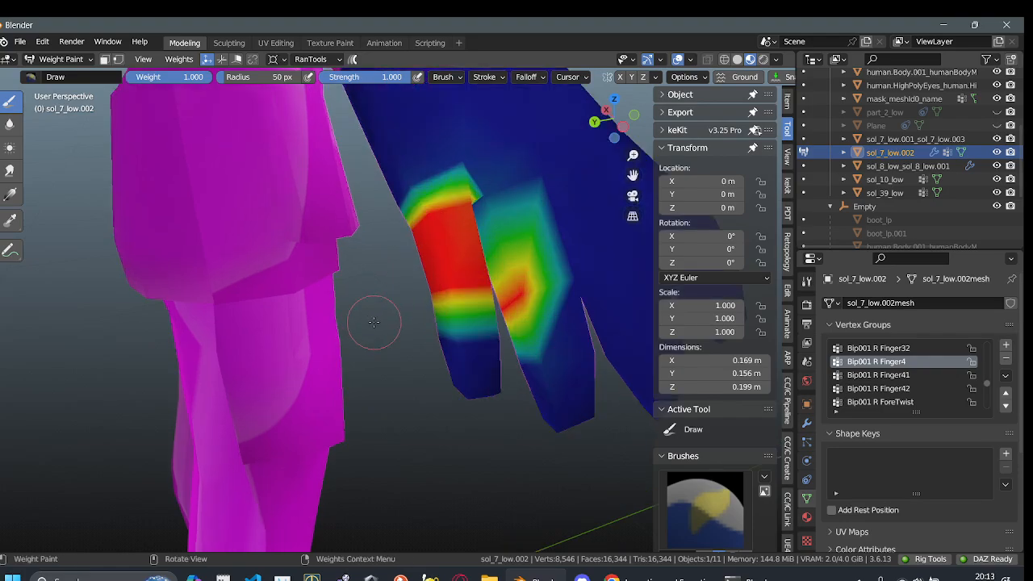
middle_click_drag(376, 324, 346, 394, "shift")
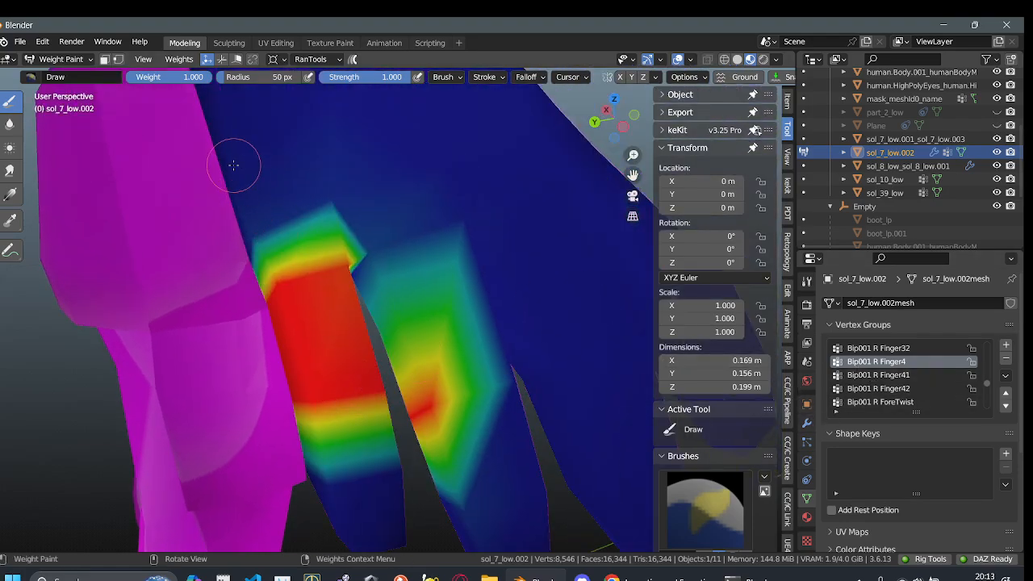
scroll(331, 346, "down", 3)
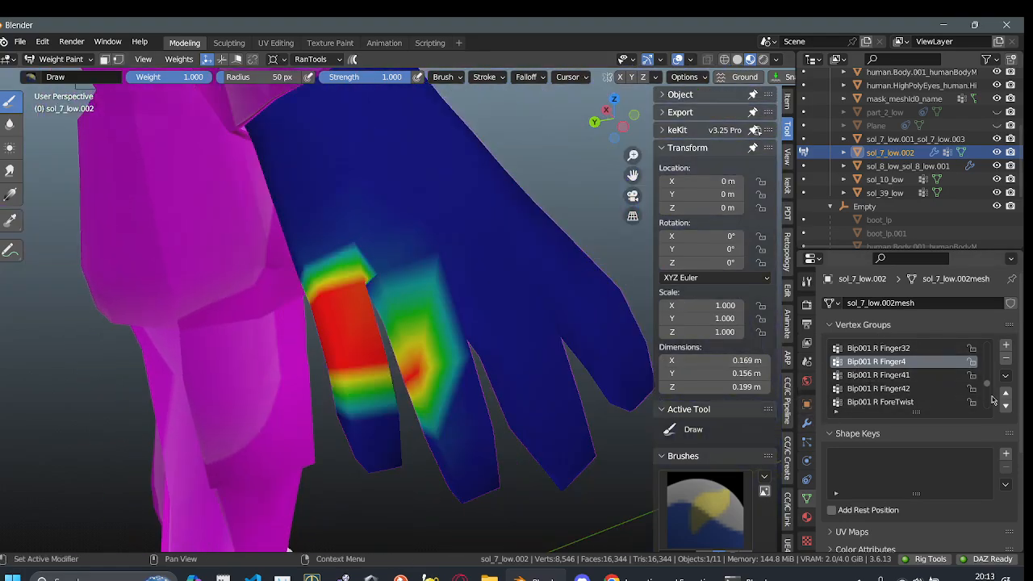
- Activate the Bip001 R Finger42 group and paint weight 1.000 on the little finger's tip segment
left_click(923, 375)
left_click(923, 389)
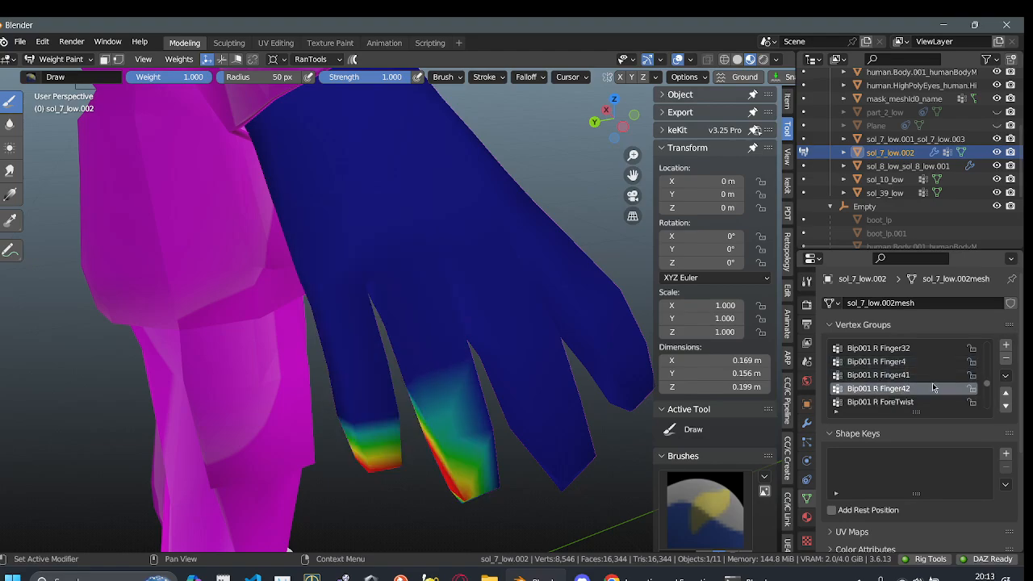
scroll(375, 435, "up", 1)
middle_click_drag(369, 431, 422, 456, "shift")
scroll(434, 272, "down", 1)
middle_click_drag(433, 272, 486, 436, "shift")
middle_click_drag(430, 379, 386, 281)
mouse_move(391, 233)
left_mouse_down()
mouse_move(380, 220)
mouse_move(317, 215)
left_mouse_up()
mouse_move(313, 217)
middle_mouse_down()
mouse_move(366, 245)
mouse_move(454, 240)
mouse_move(236, 320)
middle_mouse_up()
scroll(435, 391, "up", 4)
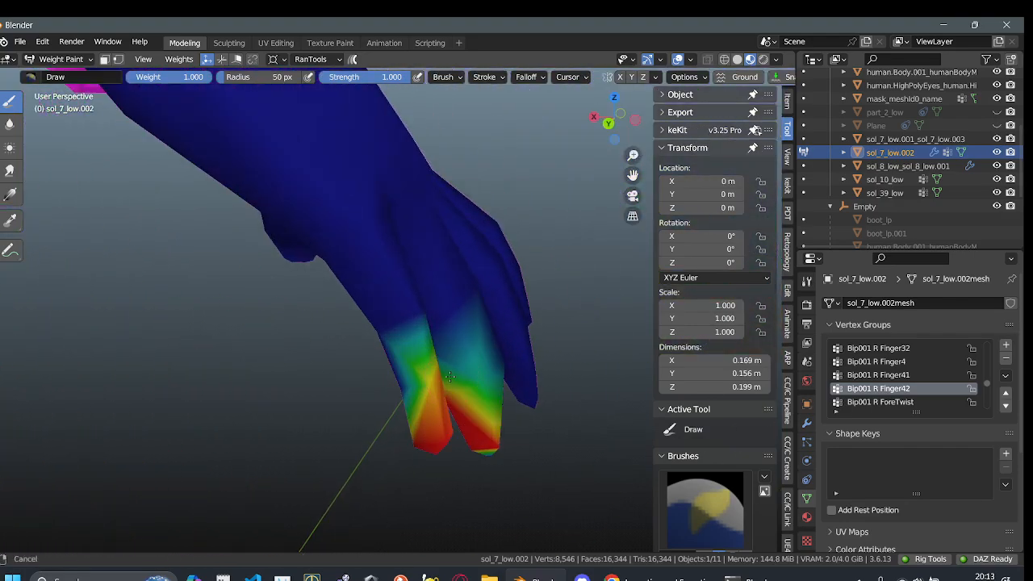
middle_click_drag(298, 371, 280, 353)
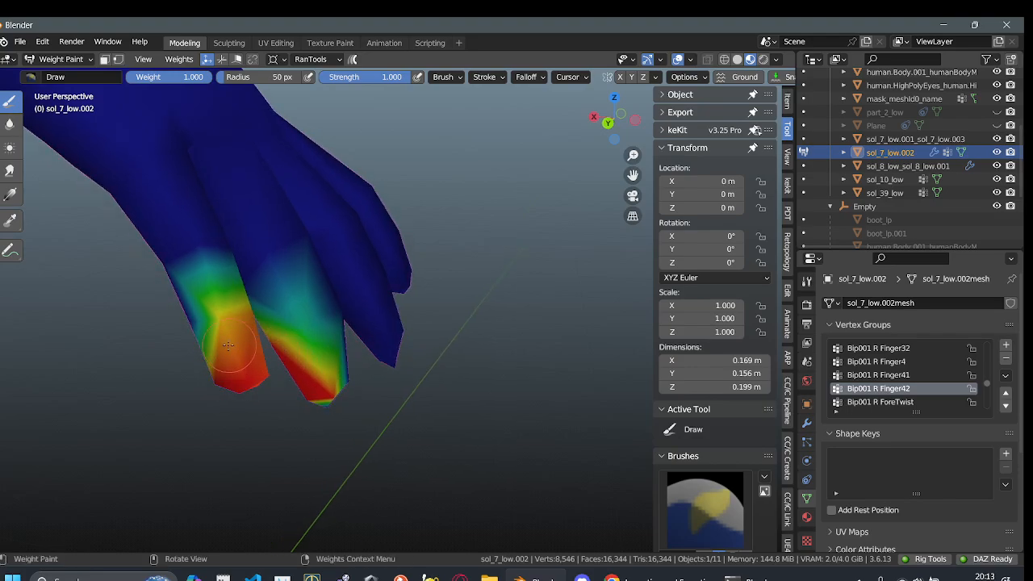
- Paint full weight over the right little finger's tip in the Bip001 R Finger42 vertex group
mouse_move(228, 346)
left_mouse_down()
mouse_move(216, 324)
mouse_move(192, 326)
mouse_move(232, 330)
left_mouse_up()
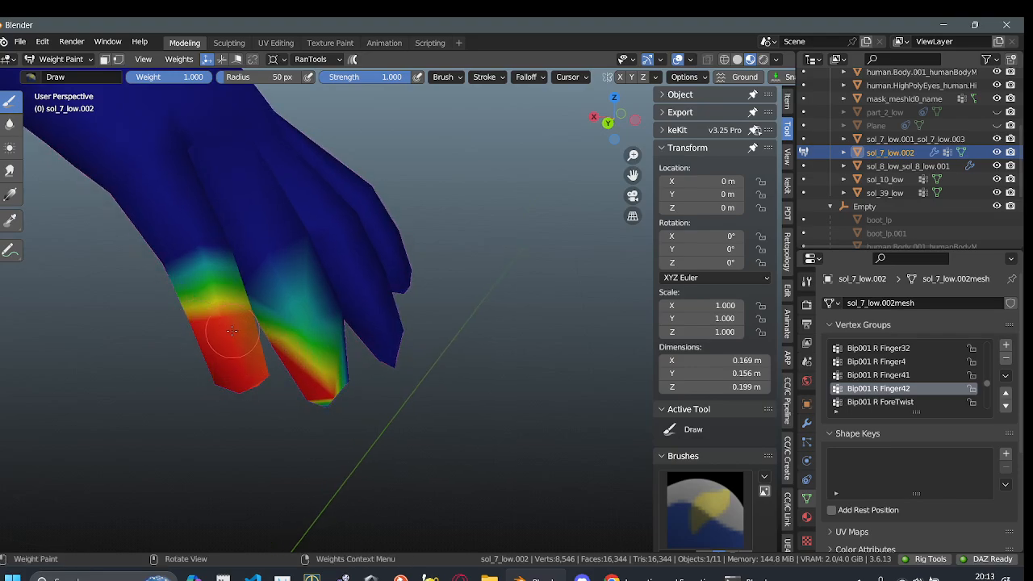
middle_click_drag(186, 350, 472, 331)
left_click_drag(391, 322, 366, 323)
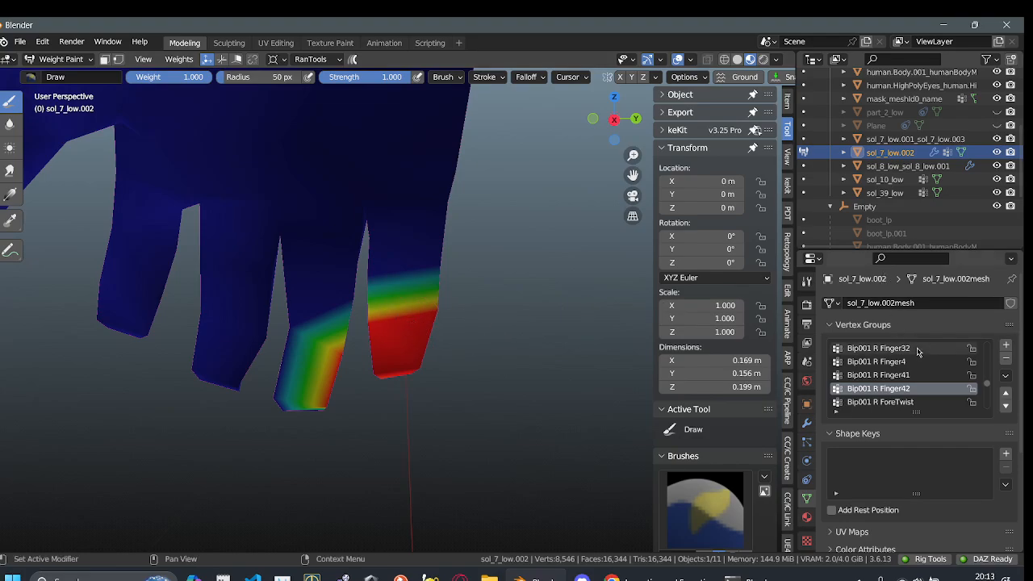
- Select the Bip001 R Finger41 vertex group and paint weight 1.000 across the outer side of the little finger's middle segment
left_click(919, 371)
middle_click_drag(588, 304, 330, 286)
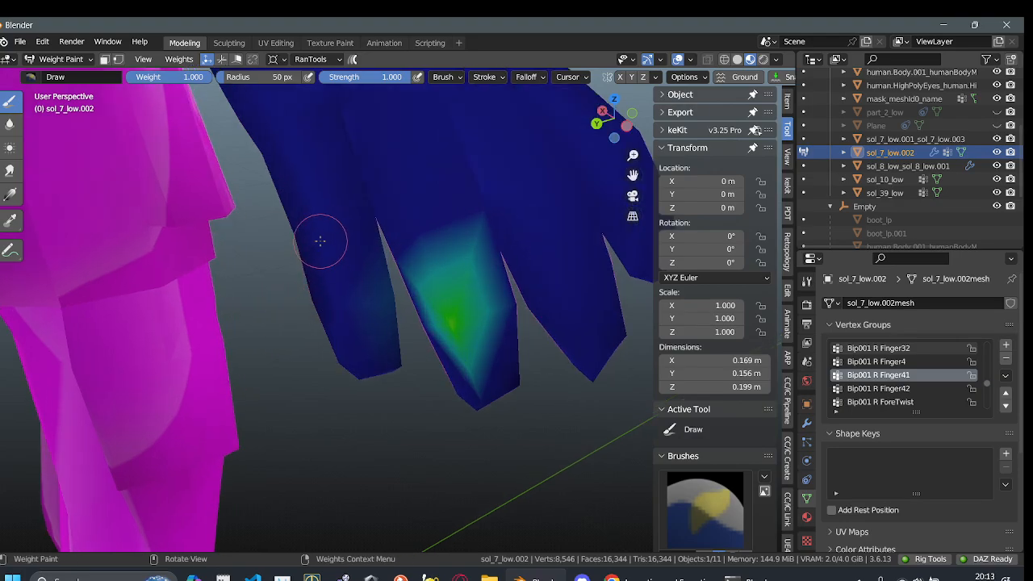
mouse_move(320, 240)
left_mouse_down()
mouse_move(369, 212)
mouse_move(360, 157)
mouse_move(312, 202)
left_mouse_up()
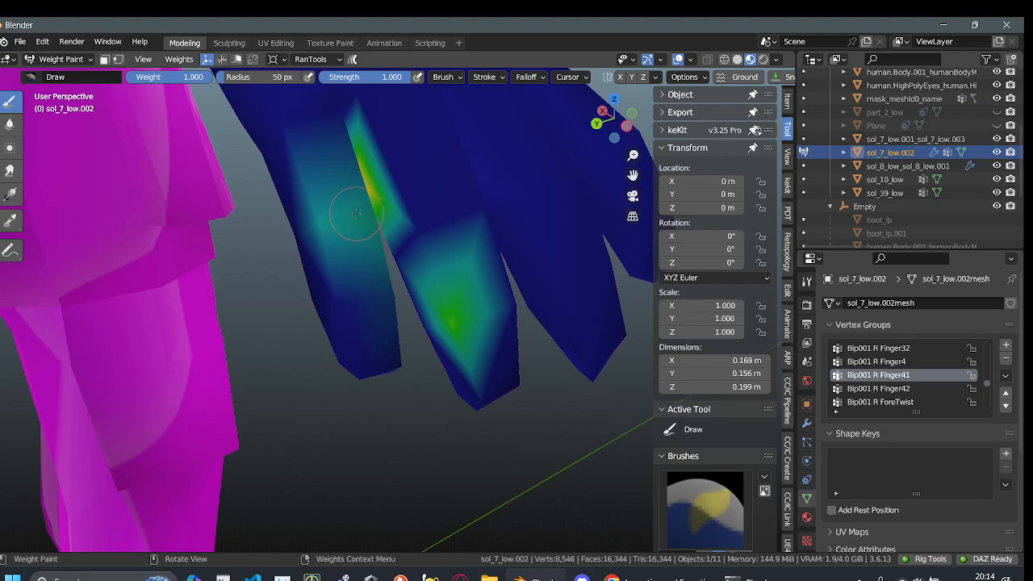
mouse_move(372, 196)
middle_mouse_down()
mouse_move(330, 295)
mouse_move(203, 364)
middle_mouse_up()
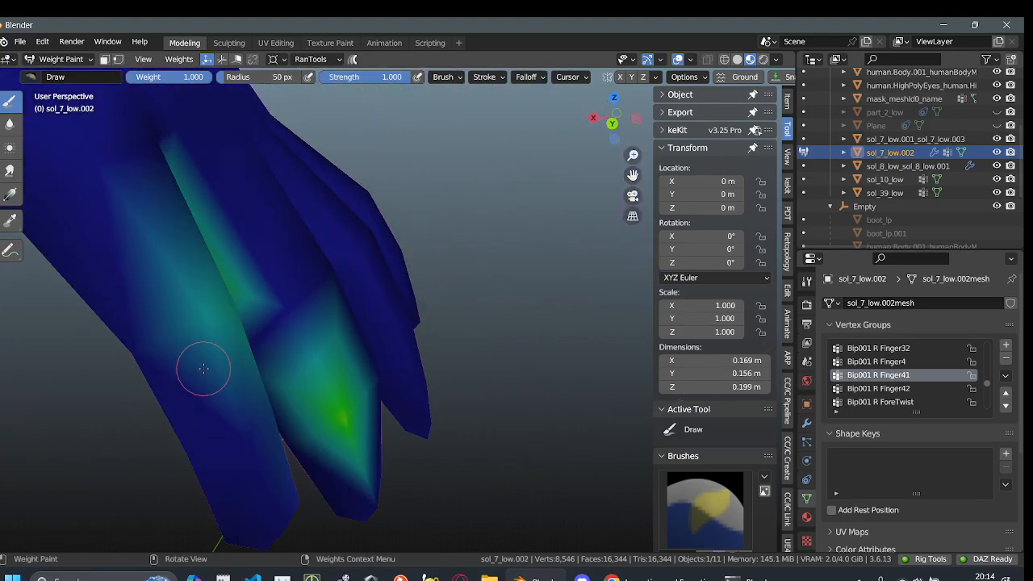
mouse_move(203, 364)
left_mouse_down()
mouse_move(133, 357)
mouse_move(200, 298)
left_mouse_up()
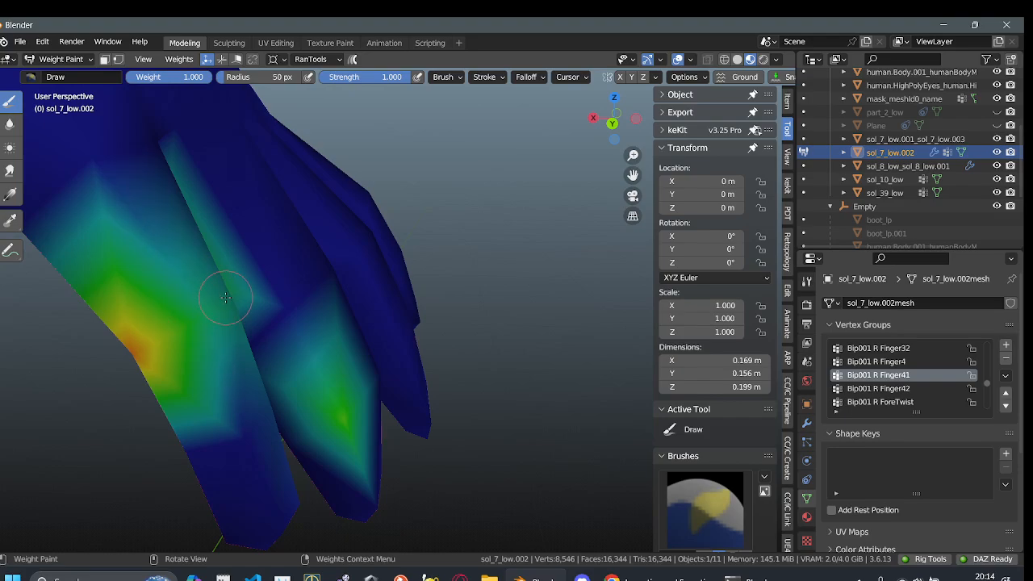
middle_click_drag(192, 296, 272, 280)
mouse_move(228, 257)
left_mouse_down()
mouse_move(247, 341)
mouse_move(255, 338)
left_mouse_up()
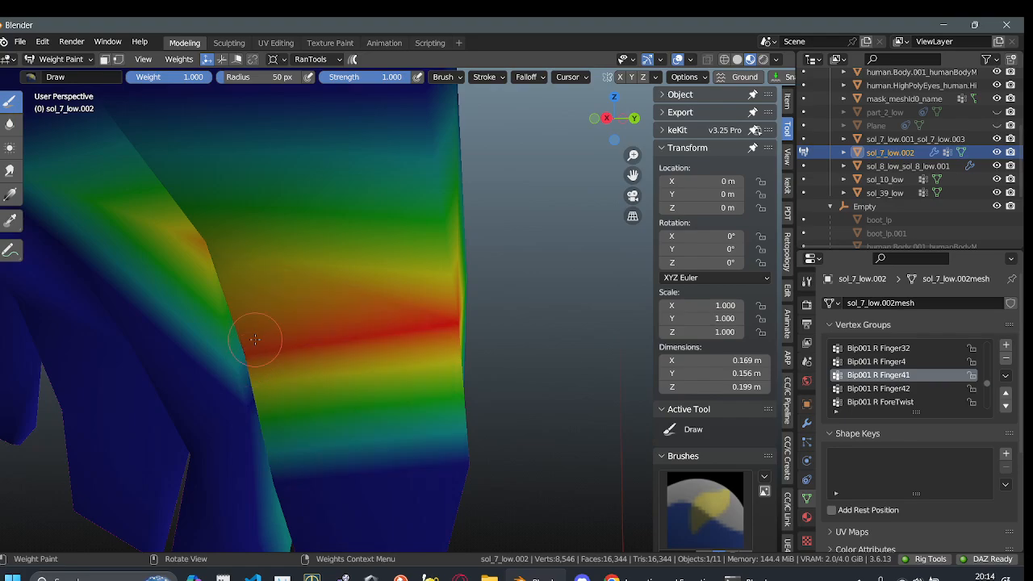
left_click_drag(229, 247, 211, 257)
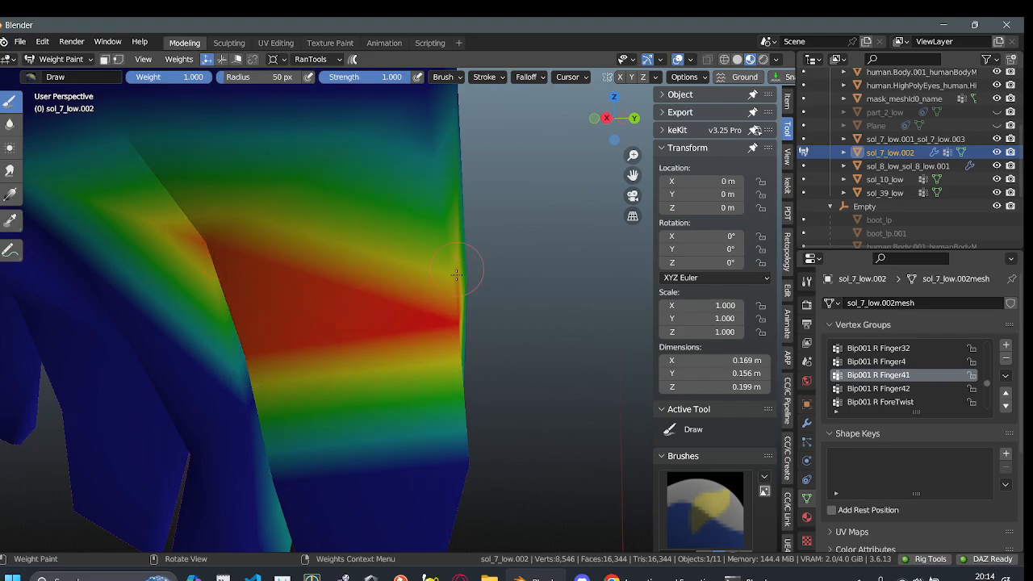
- Extend the Bip001 R Finger41 weight around the remaining sides of the little finger's middle segment
middle_click_drag(445, 306, 315, 347)
left_click_drag(201, 356, 243, 333)
mouse_move(282, 300)
middle_mouse_down()
mouse_move(225, 313)
mouse_move(250, 258)
middle_mouse_up()
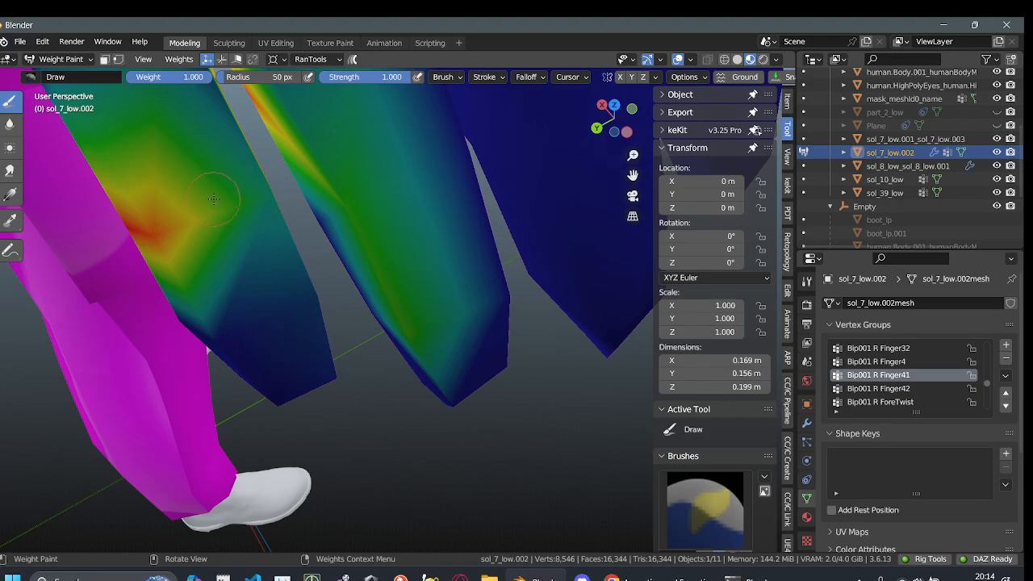
left_click_drag(211, 101, 257, 192)
middle_click_drag(254, 192, 259, 183)
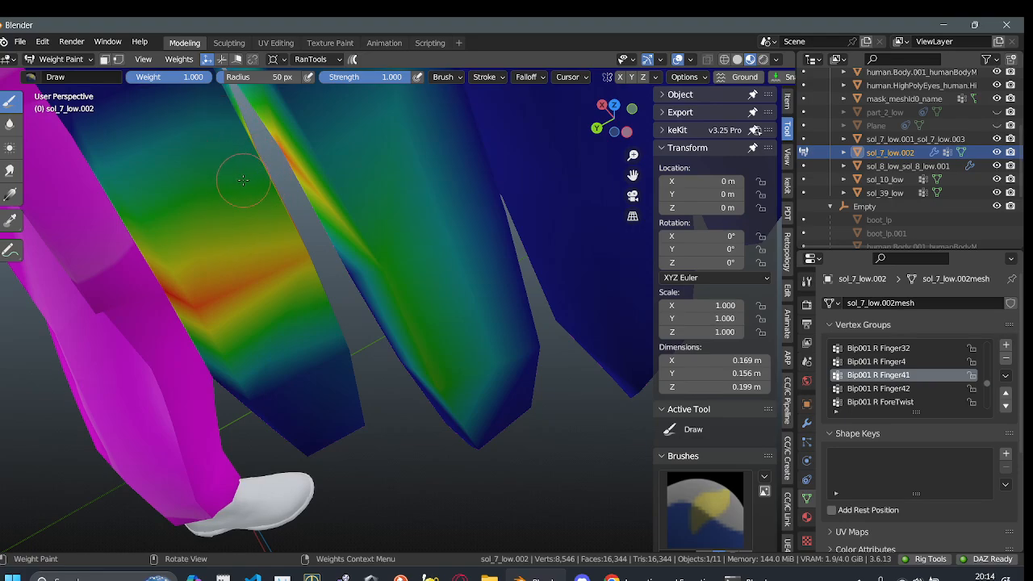
mouse_move(242, 180)
middle_mouse_down()
mouse_move(252, 148)
mouse_move(293, 316)
middle_mouse_up()
scroll(252, 174, "up", 2)
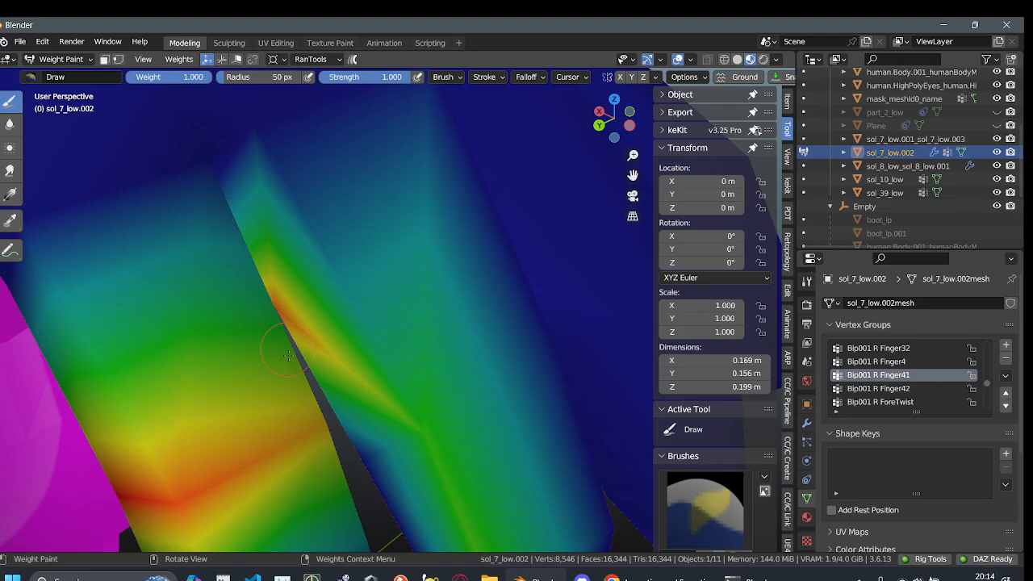
middle_click_drag(302, 412, 326, 367)
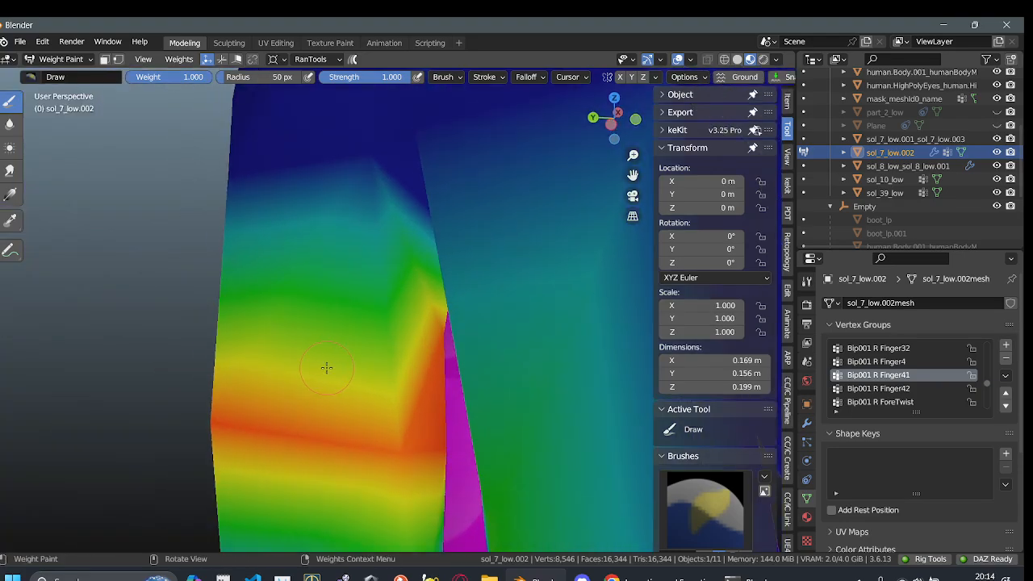
middle_click_drag(389, 373, 338, 365)
scroll(275, 378, "down", 1)
middle_click_drag(252, 376, 304, 290, "shift")
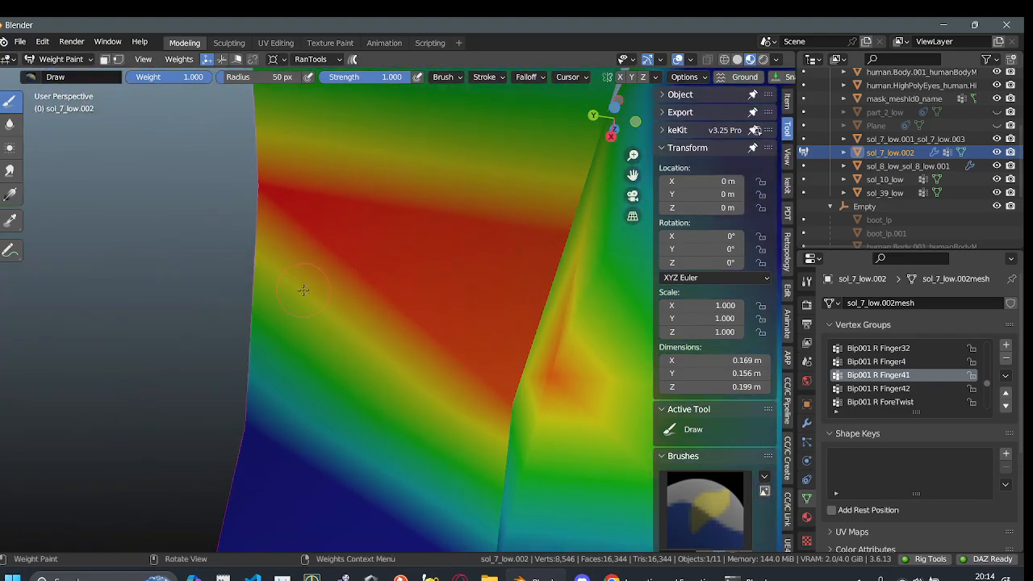
mouse_move(255, 216)
middle_mouse_down()
mouse_move(387, 218)
mouse_move(424, 189)
middle_mouse_up()
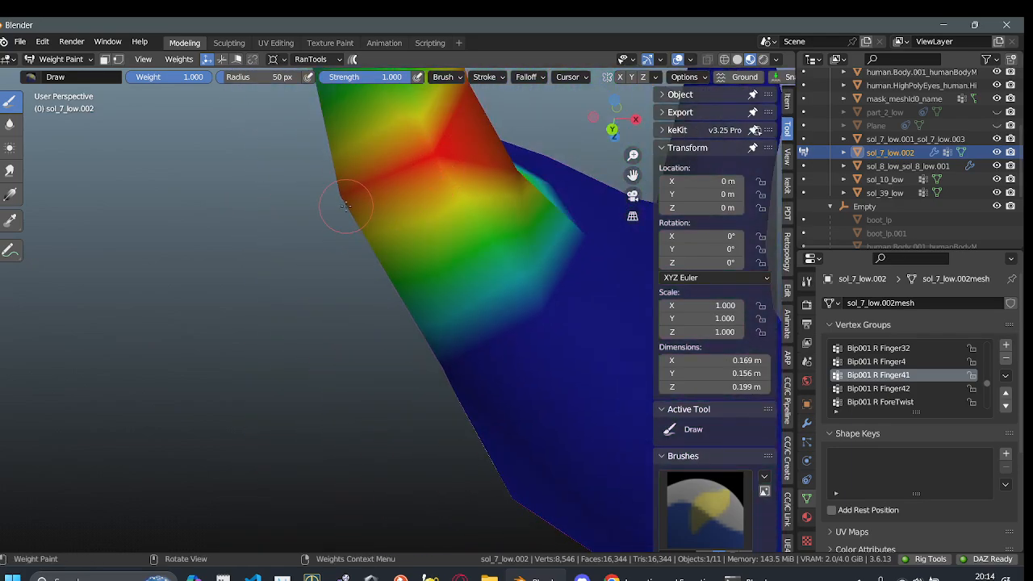
- Select the Bip001 R Finger4 vertex group and paint weight 1.000 around the little finger's base segment
left_click(887, 390)
scroll(886, 390, "up", 2, "ctrl")
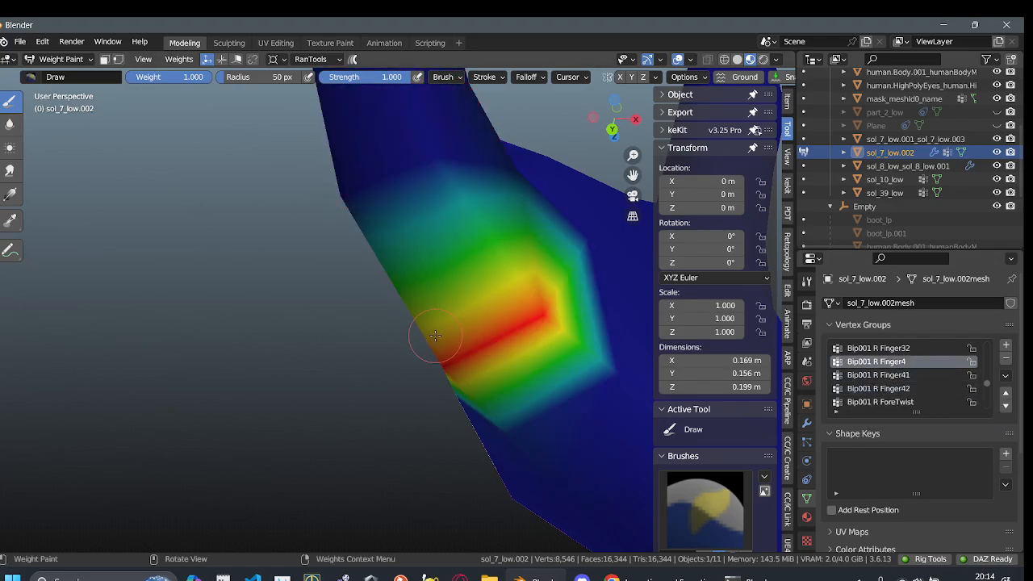
middle_click_drag(427, 331, 425, 352)
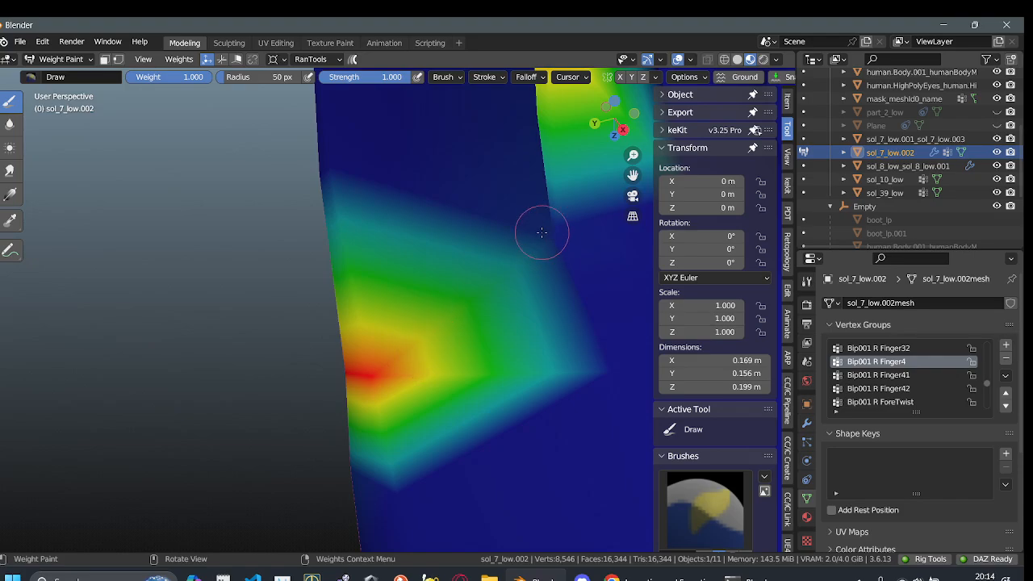
mouse_move(542, 232)
middle_mouse_down()
mouse_move(473, 264)
mouse_move(450, 348)
middle_mouse_up()
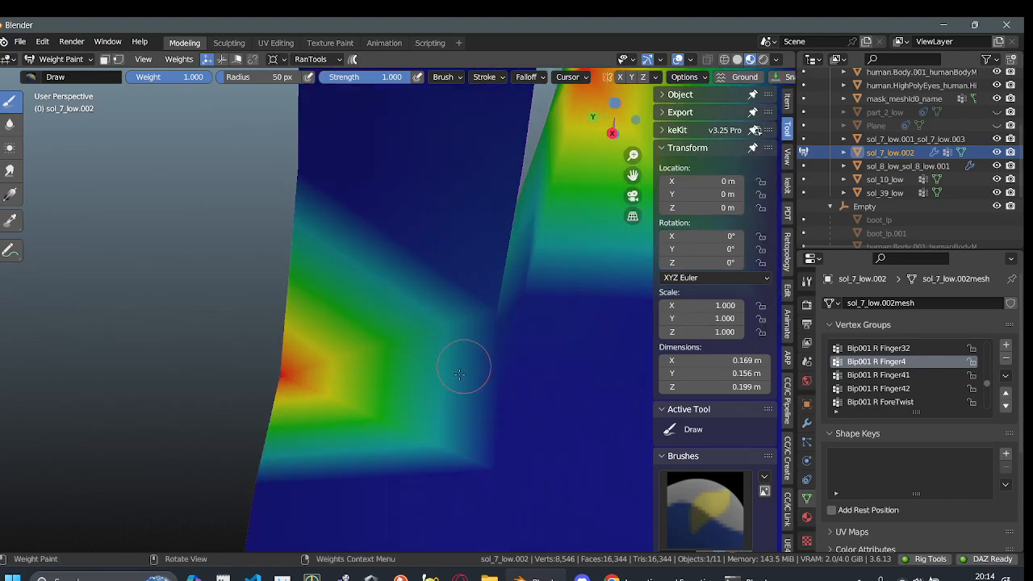
left_click(495, 308)
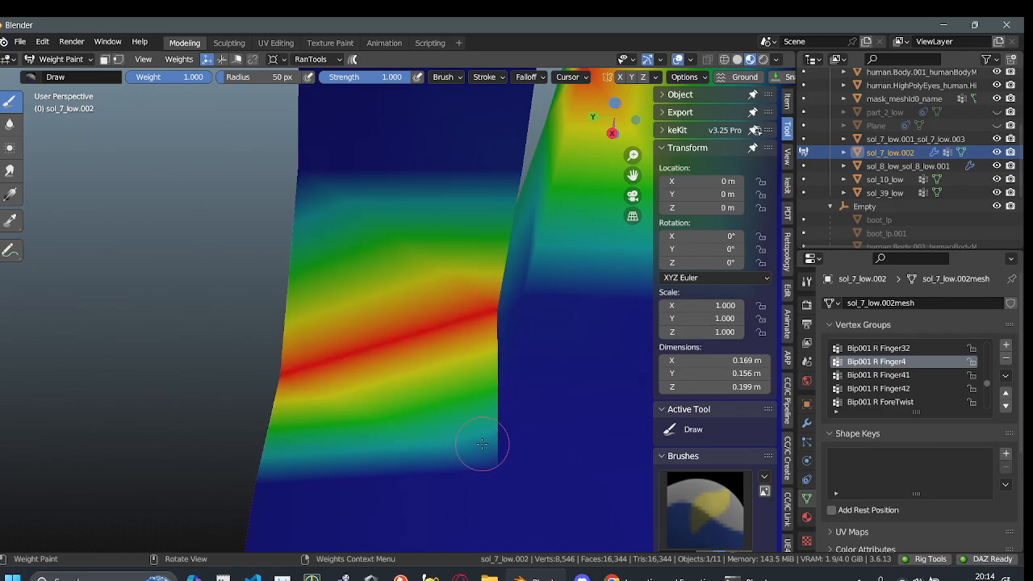
mouse_move(309, 208)
middle_mouse_down()
mouse_move(307, 173)
mouse_move(266, 278)
mouse_move(391, 263)
middle_mouse_up()
left_click_drag(328, 236, 322, 208)
left_click(322, 208)
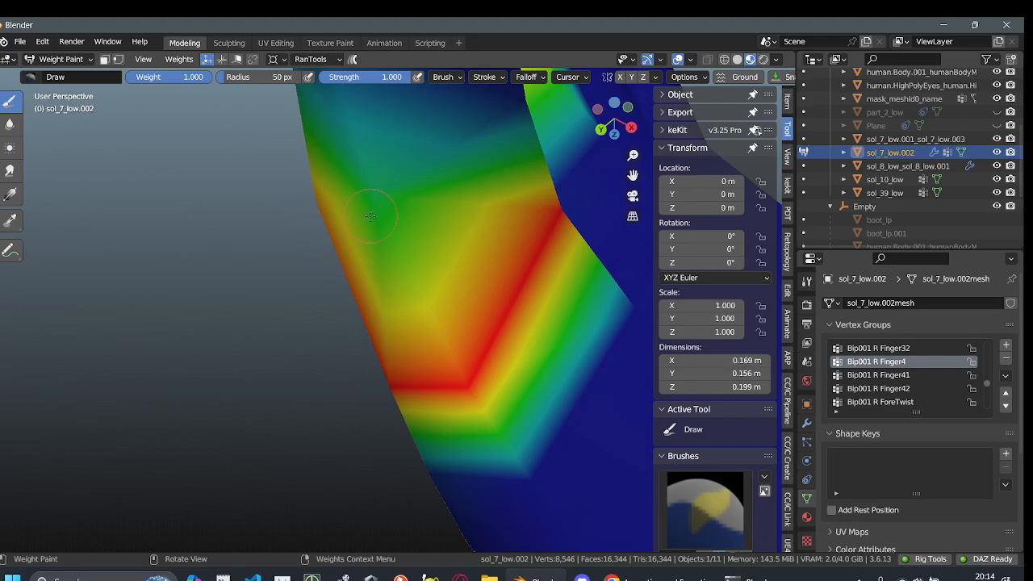
mouse_move(395, 211)
left_mouse_down()
mouse_move(380, 203)
mouse_move(323, 250)
left_mouse_up()
- Examine the Bip001 R Finger4 weights around the little finger's base from all sides of the hand
middle_click_drag(322, 249, 416, 277)
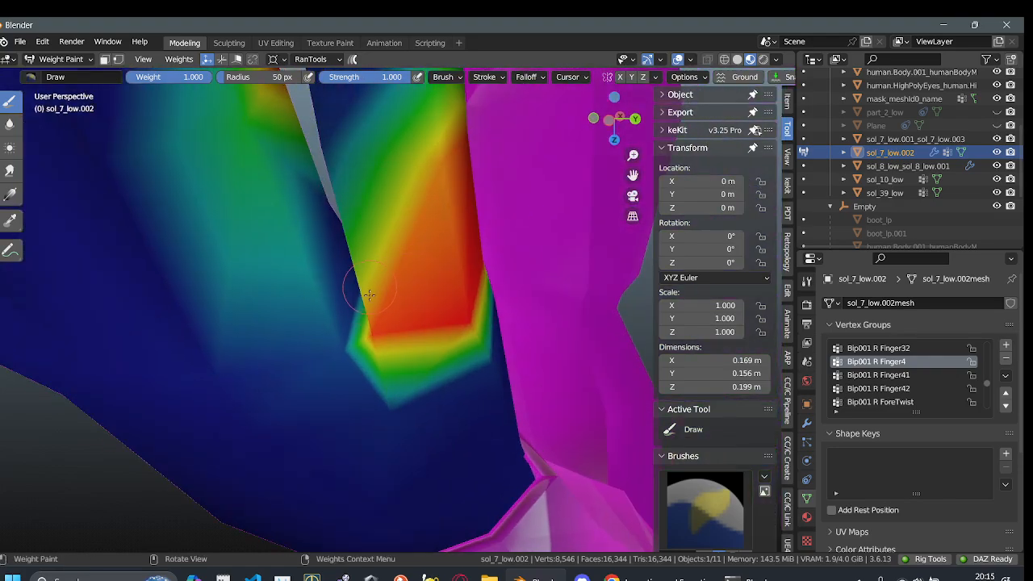
mouse_move(369, 315)
middle_mouse_down()
mouse_move(479, 283)
mouse_move(357, 322)
middle_mouse_up()
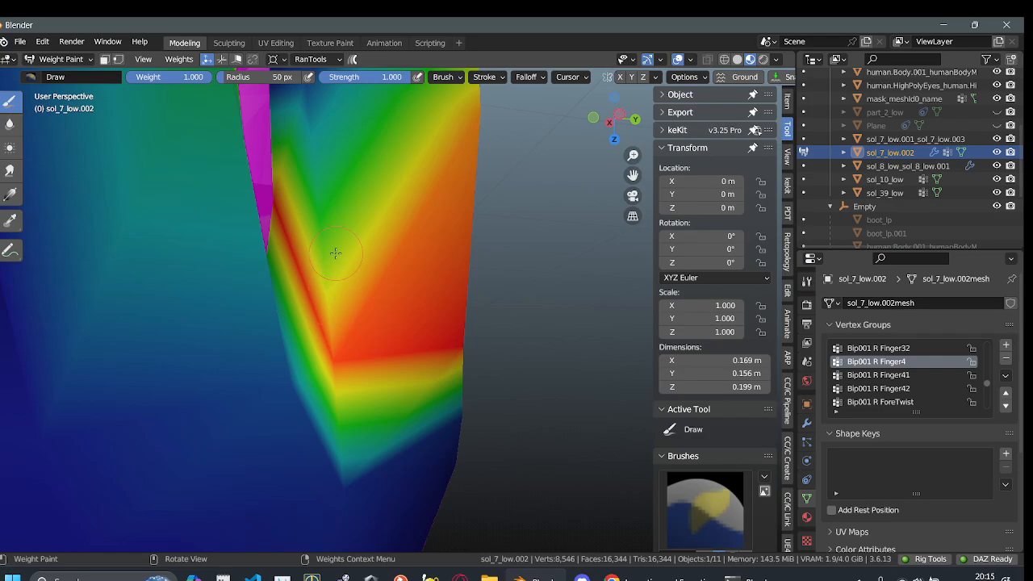
middle_click_drag(299, 354, 300, 338)
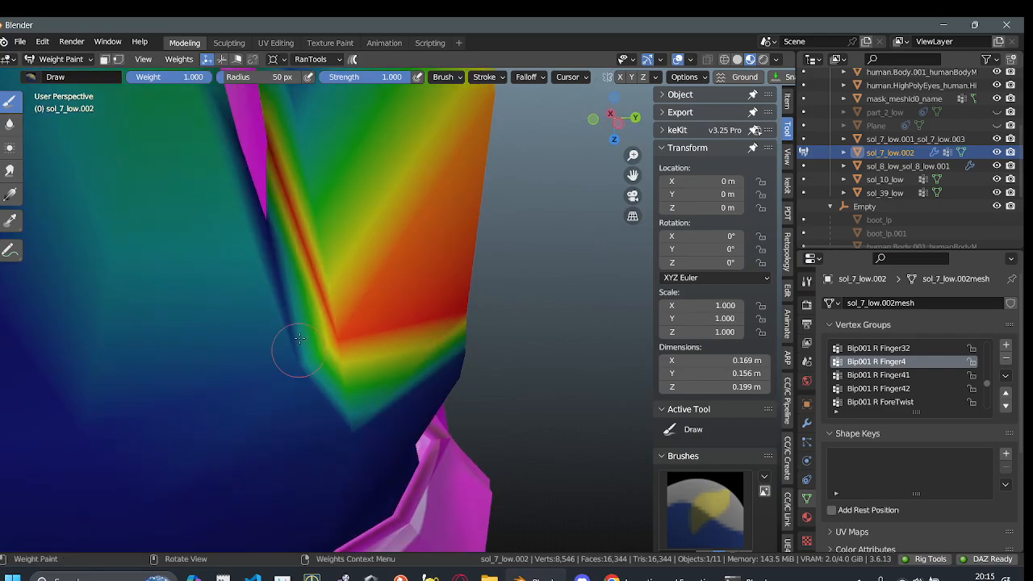
middle_click_drag(282, 229, 249, 259)
middle_click_drag(245, 220, 403, 369)
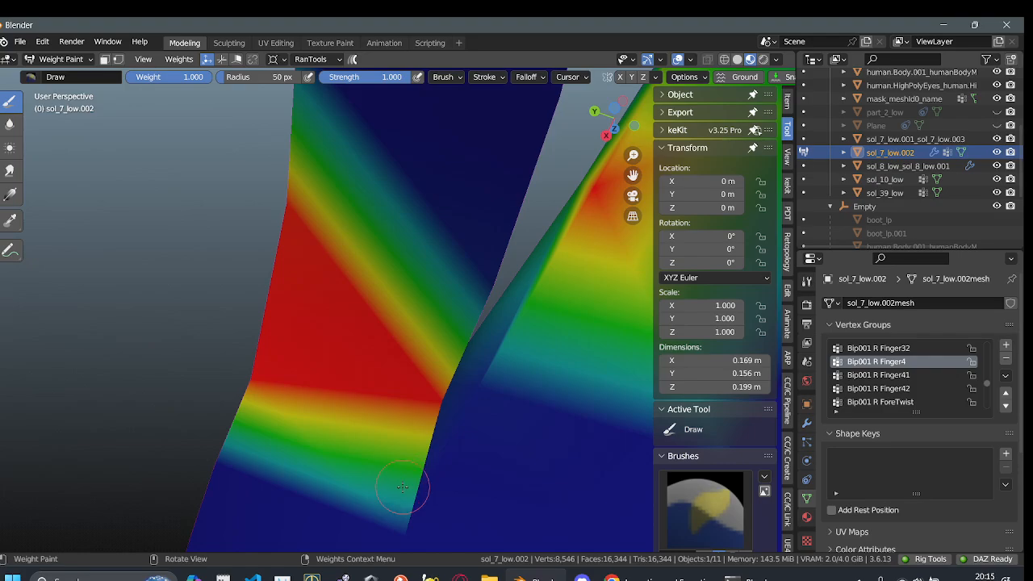
mouse_move(434, 462)
middle_mouse_down()
mouse_move(347, 394)
mouse_move(332, 329)
middle_mouse_up()
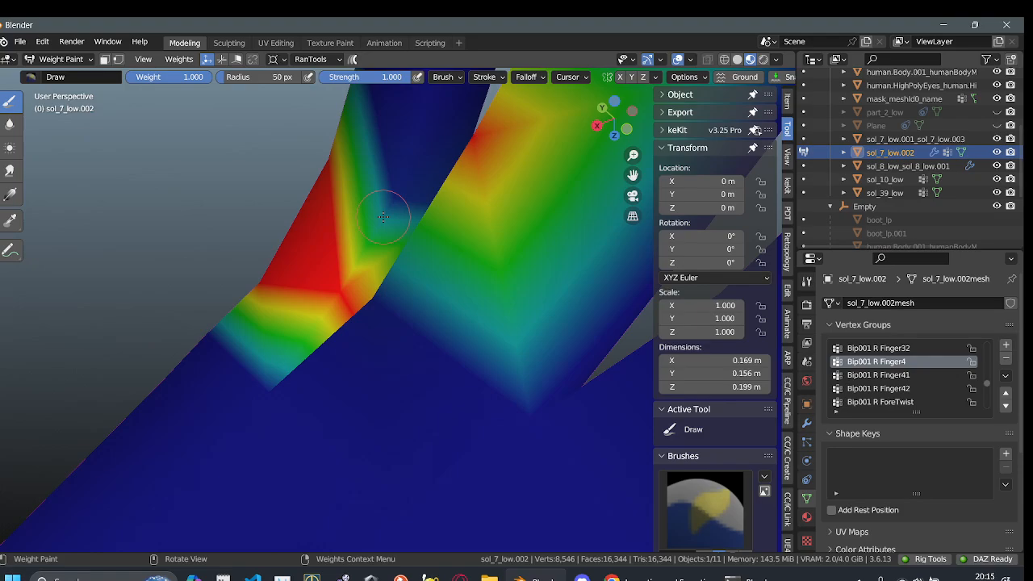
mouse_move(382, 216)
middle_mouse_down()
mouse_move(230, 325)
mouse_move(351, 364)
mouse_move(530, 279)
mouse_move(484, 296)
mouse_move(173, 313)
mouse_move(293, 231)
mouse_move(470, 232)
mouse_move(521, 218)
mouse_move(485, 259)
mouse_move(309, 320)
mouse_move(223, 325)
mouse_move(422, 323)
mouse_move(443, 306)
mouse_move(392, 317)
mouse_move(235, 422)
mouse_move(235, 357)
mouse_move(229, 373)
middle_mouse_up()
middle_click_drag(343, 335, 184, 364, "alt")
scroll(246, 405, "down", 5)
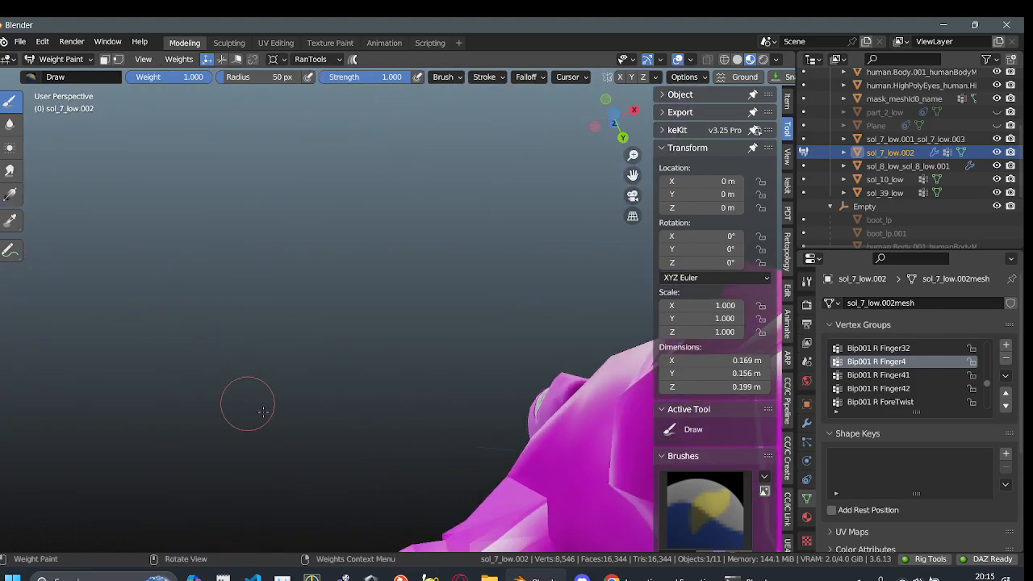
middle_click_drag(305, 444, 364, 323, "shift")
scroll(278, 418, "up", 4)
middle_click_drag(208, 466, 361, 311, "shift")
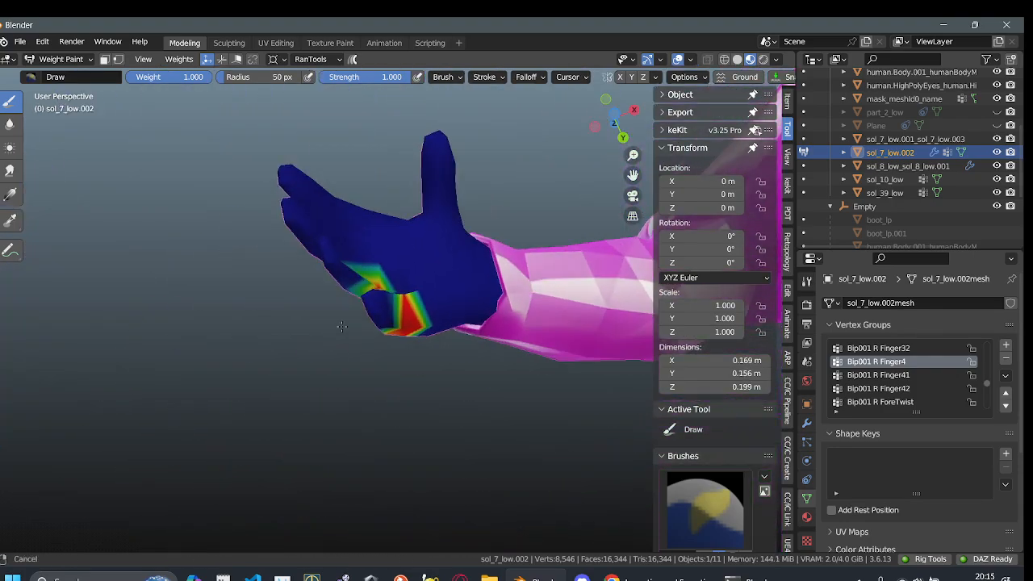
middle_click_drag(339, 359, 319, 428)
scroll(347, 443, "up", 4)
middle_click_drag(441, 534, 449, 428)
scroll(450, 397, "up", 5)
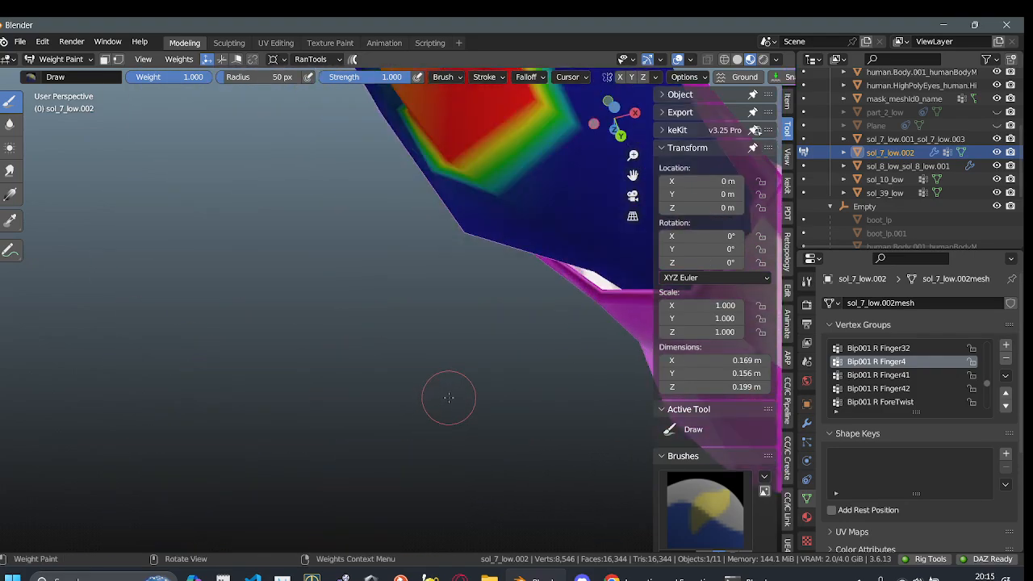
mouse_move(565, 169)
middle_mouse_down("shift")
mouse_move(371, 459)
mouse_move(381, 442)
middle_mouse_up("shift")
scroll(393, 422, "up", 3)
scroll(400, 416, "down", 6)
mouse_move(334, 399)
middle_mouse_down()
mouse_move(404, 272)
mouse_move(312, 340)
mouse_move(281, 339)
middle_mouse_up()
scroll(314, 339, "up", 4)
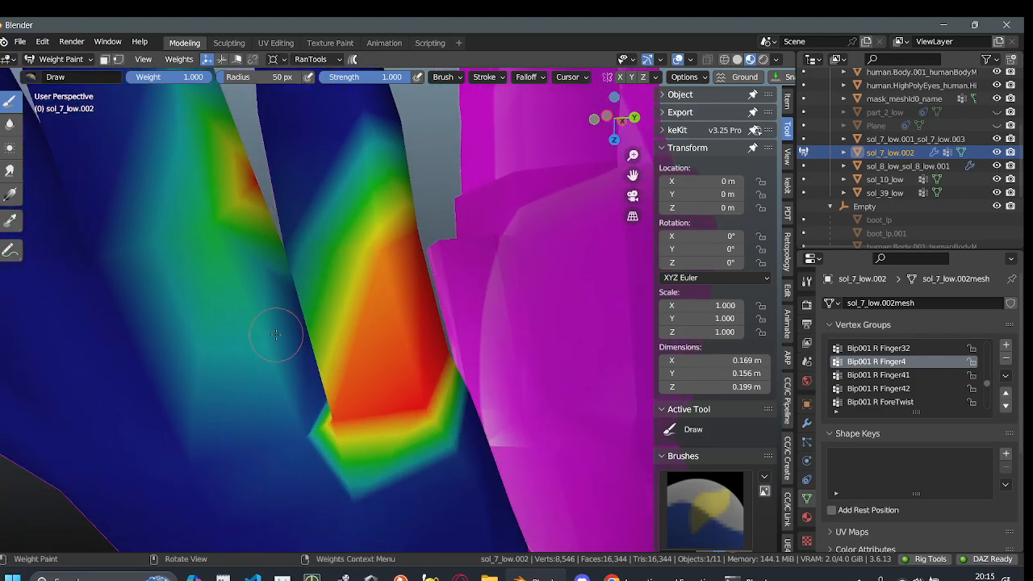
- Touch up the Bip001 R Finger4 weight on the little finger's base along the gap beside the ring finger
scroll(296, 346, "up", 4)
scroll(355, 234, "down", 5)
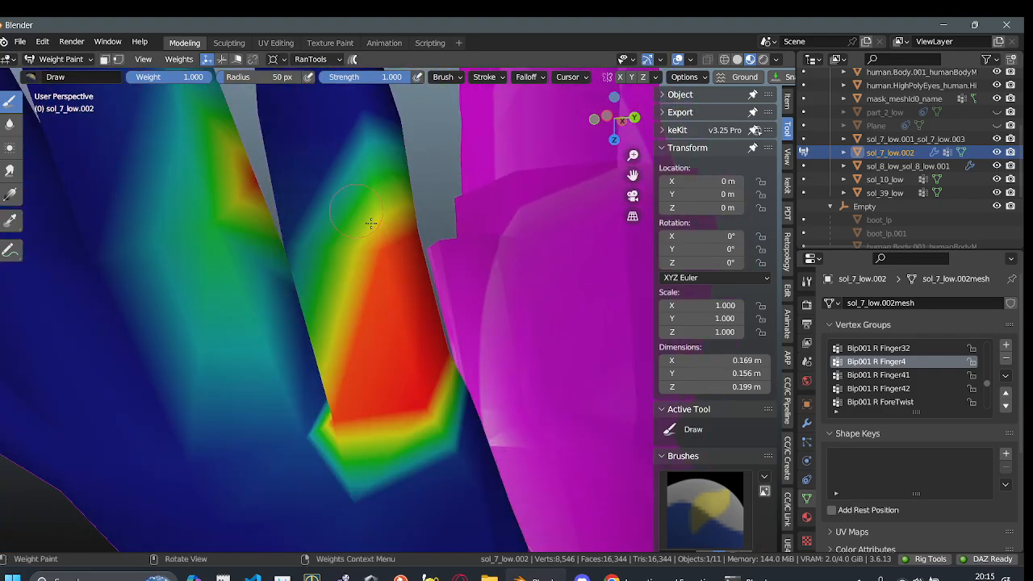
middle_click_drag(319, 317, 390, 313)
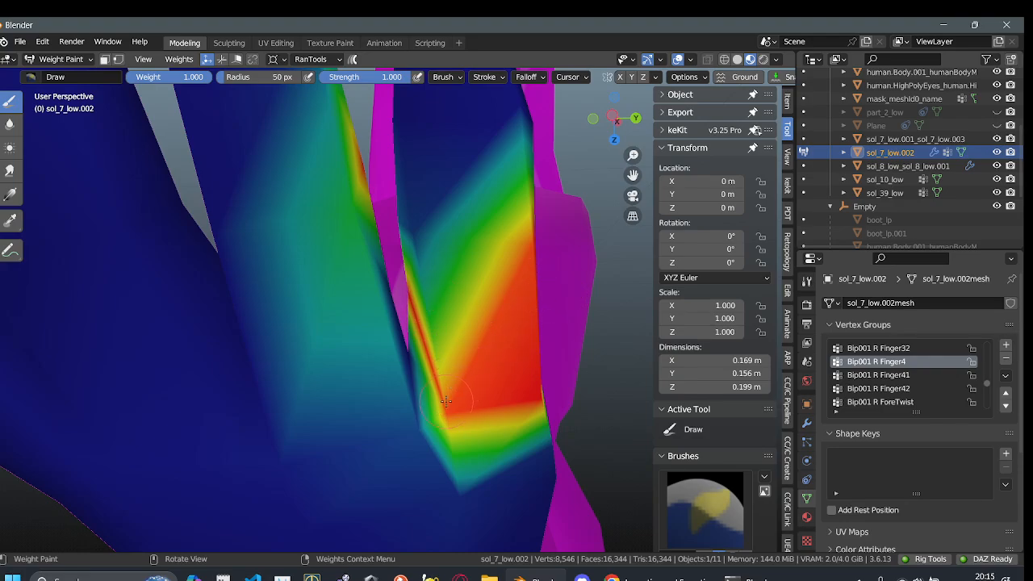
scroll(442, 414, "up", 2)
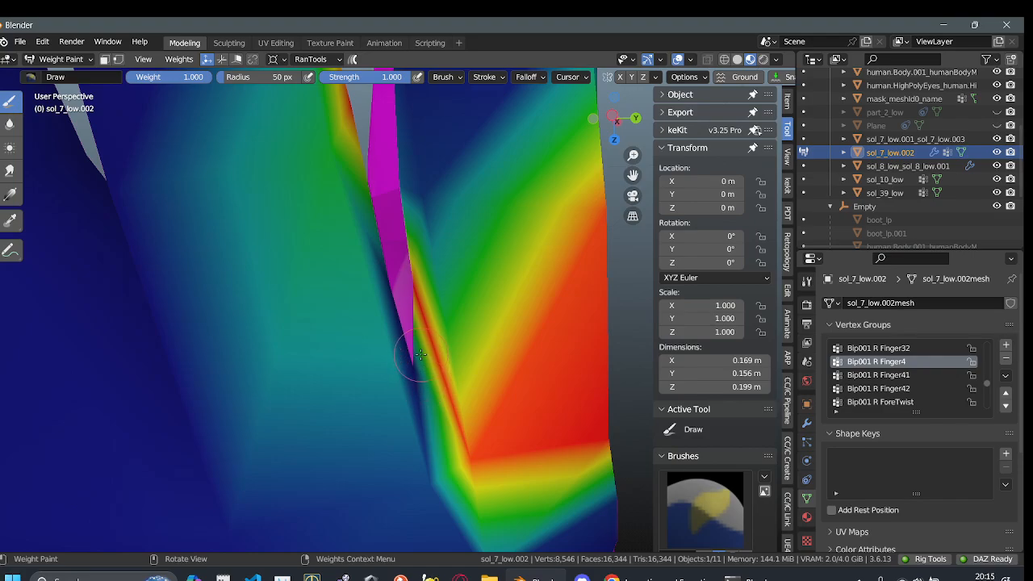
left_click_drag(420, 354, 407, 375)
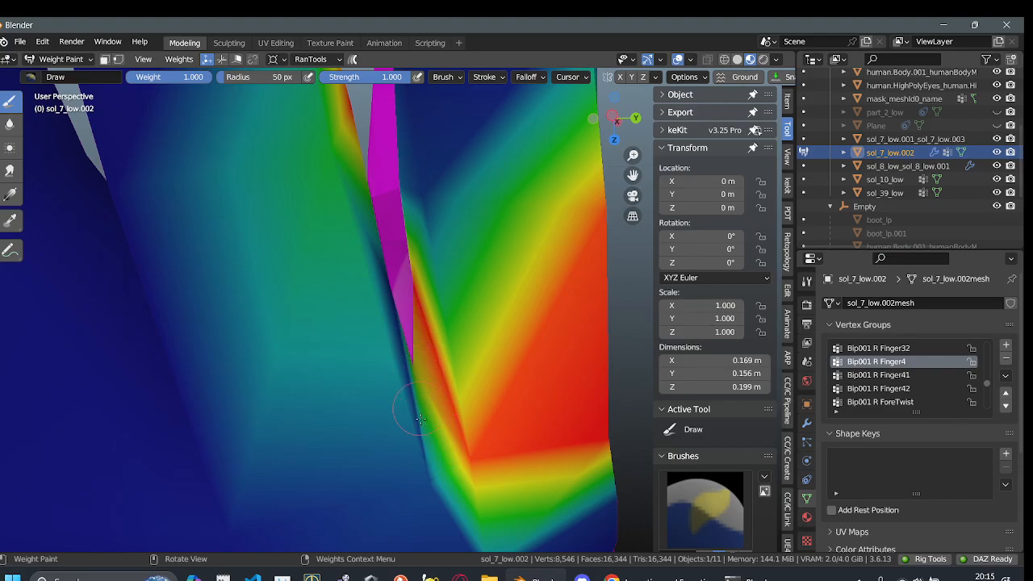
middle_click_drag(417, 373, 416, 414)
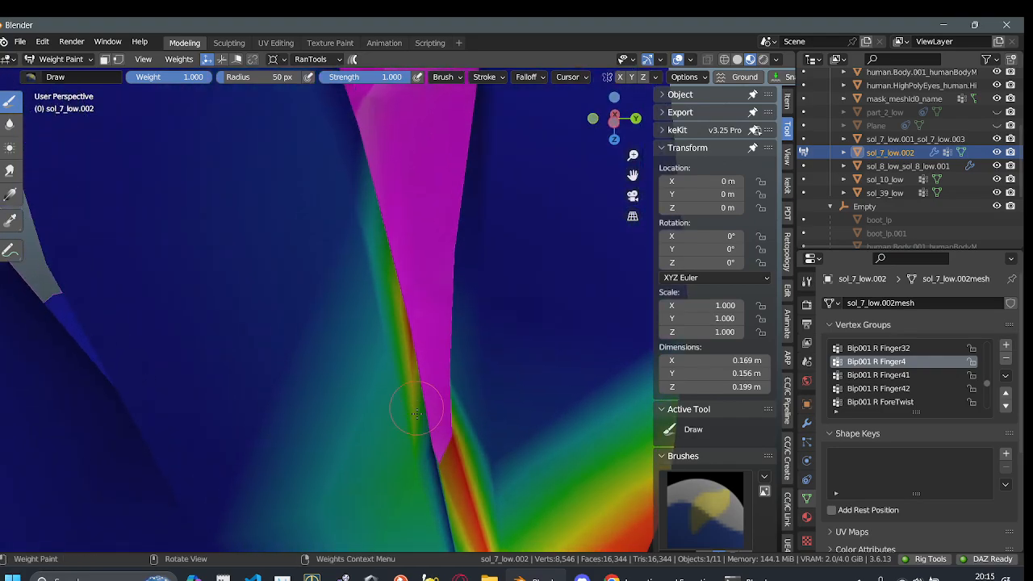
mouse_move(501, 486)
middle_mouse_down()
mouse_move(429, 260)
mouse_move(405, 277)
middle_mouse_up()
mouse_move(357, 253)
middle_mouse_down()
mouse_move(343, 253)
mouse_move(583, 350)
mouse_move(433, 390)
mouse_move(484, 367)
middle_mouse_up()
- Select the Bip001 R Finger41 vertex group and paint weight 1.000 on the outer edge of the little finger's middle segment
left_click(910, 375)
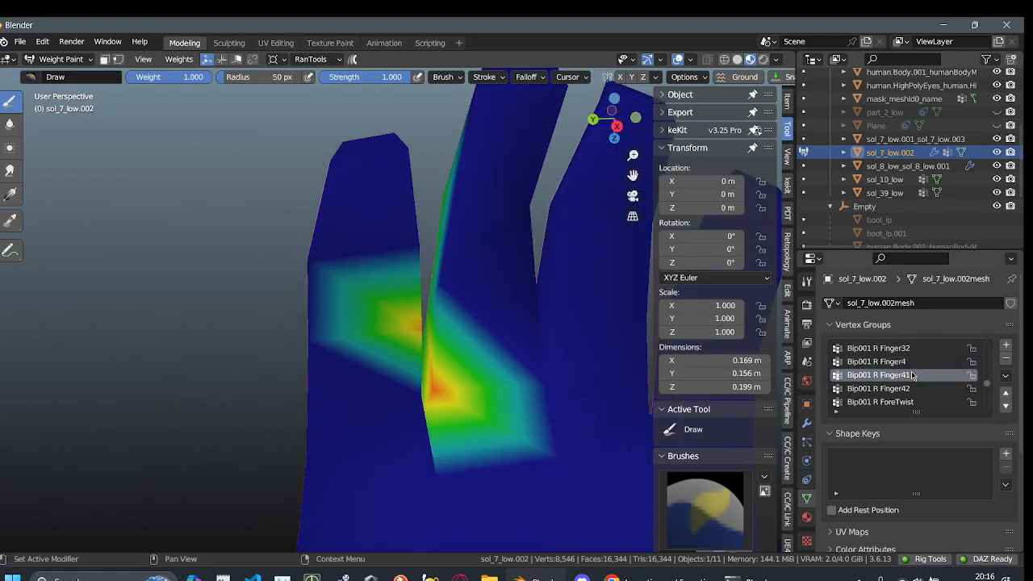
middle_click_drag(421, 336, 409, 341)
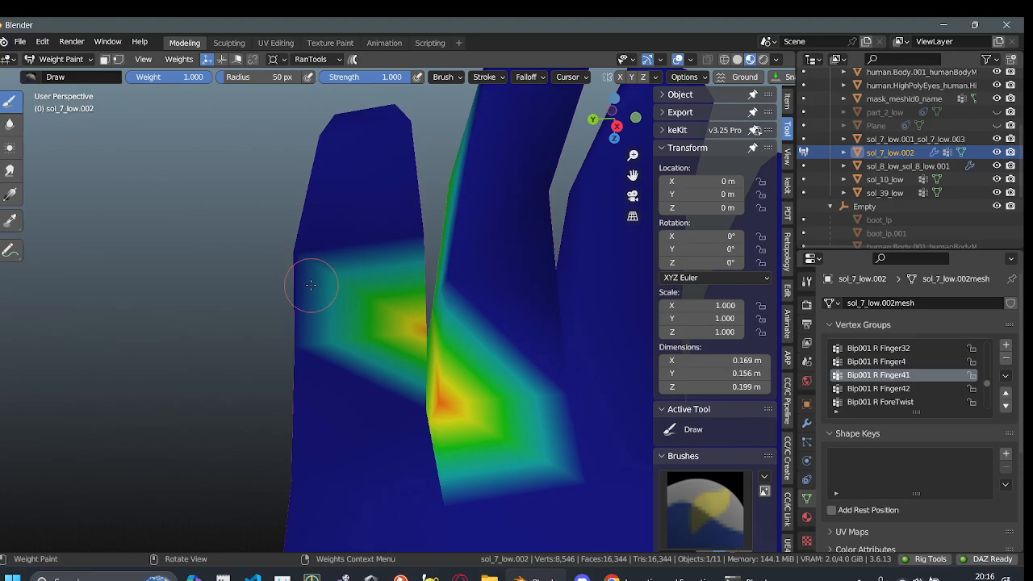
left_click_drag(311, 285, 306, 265)
mouse_move(312, 332)
left_mouse_down()
mouse_move(300, 338)
mouse_move(311, 309)
left_mouse_up()
middle_click_drag(275, 310, 286, 425)
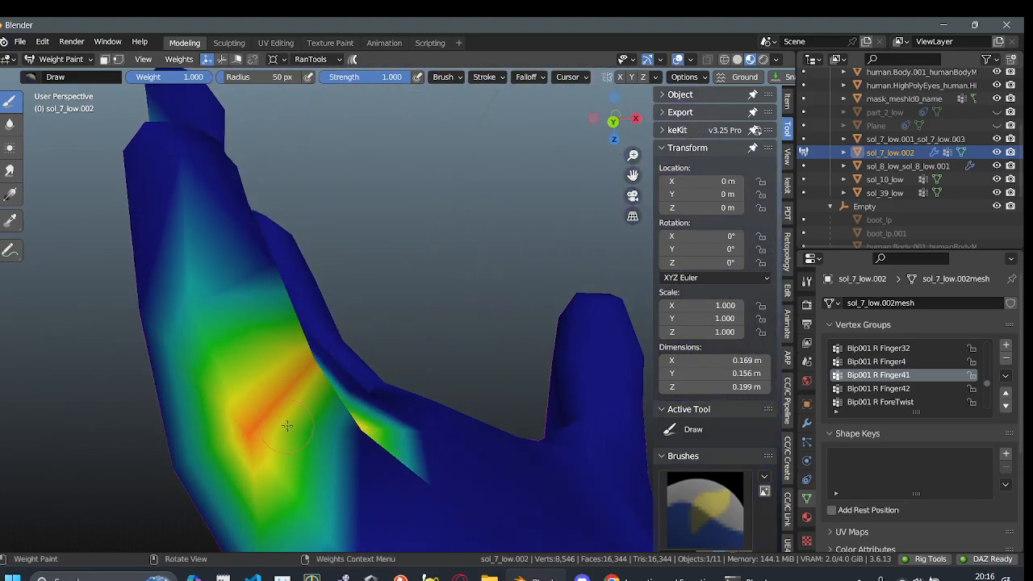
- Extend the Bip001 R Finger41 weight across the outer side and back of the little finger's middle segment
left_click_drag(174, 461, 229, 489)
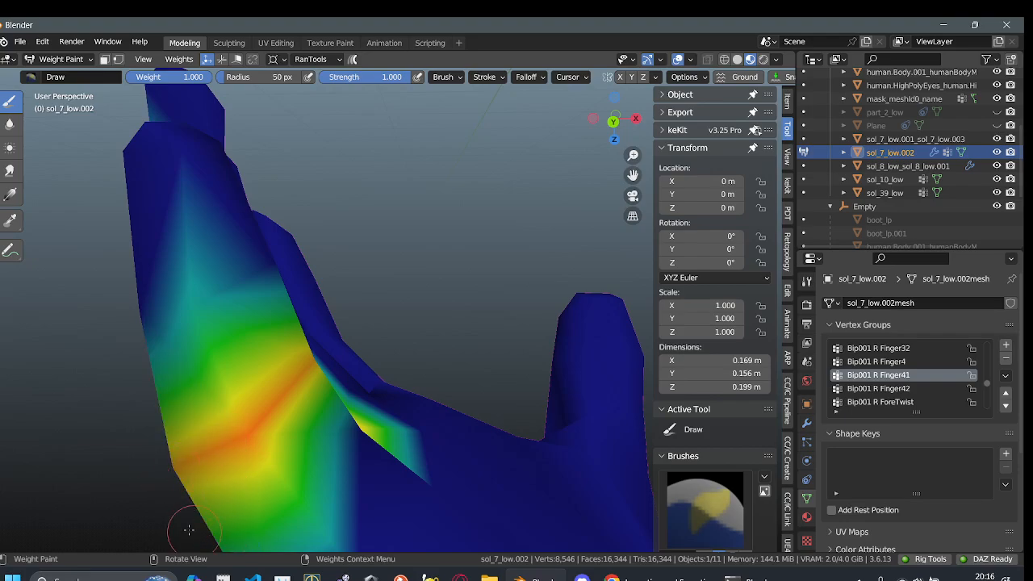
middle_click_drag(181, 476, 439, 304)
mouse_move(375, 312)
left_mouse_down()
mouse_move(348, 344)
mouse_move(368, 274)
left_mouse_up()
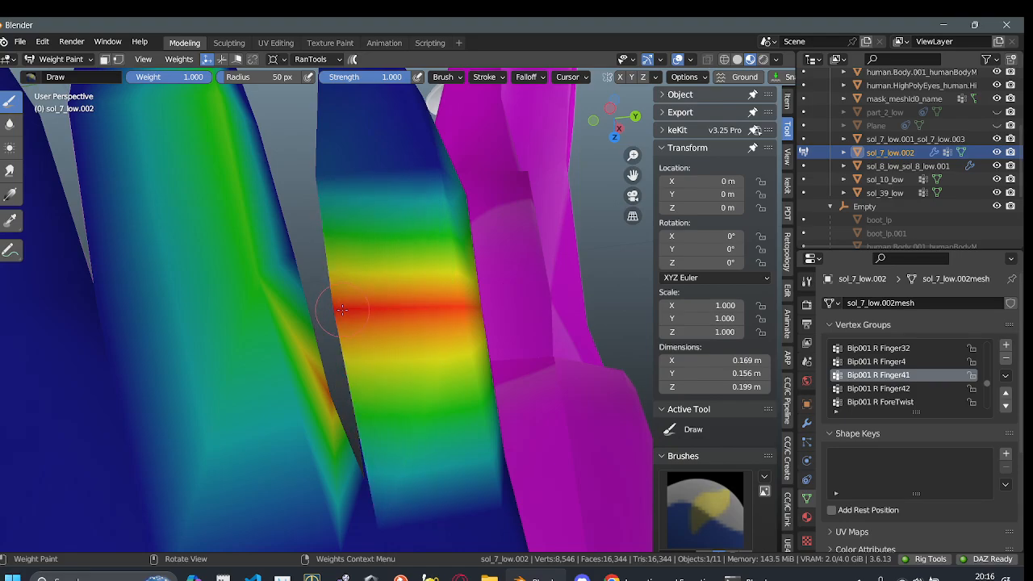
mouse_move(368, 275)
middle_mouse_down()
mouse_move(383, 413)
mouse_move(451, 408)
middle_mouse_up()
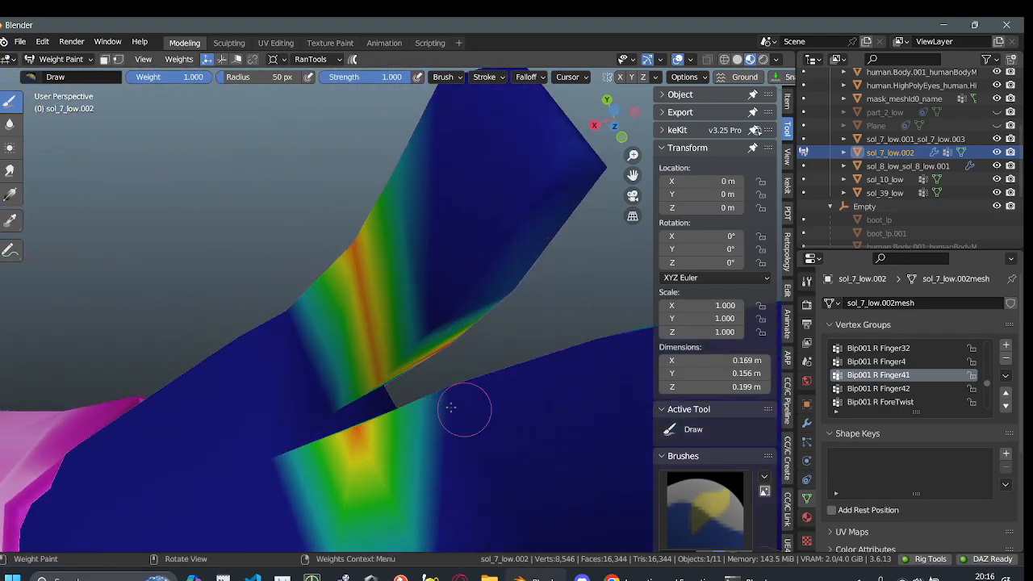
- Examine the Bip001 R Finger41 weights on the little finger and neighbouring ring finger from several sides
scroll(403, 360, "down", 3)
mouse_move(406, 358)
middle_mouse_down()
mouse_move(231, 281)
mouse_move(269, 290)
mouse_move(307, 256)
mouse_move(146, 351)
mouse_move(368, 288)
mouse_move(504, 346)
mouse_move(396, 376)
mouse_move(361, 453)
mouse_move(288, 397)
mouse_move(185, 357)
mouse_move(254, 352)
mouse_move(472, 303)
mouse_move(465, 325)
mouse_move(324, 342)
middle_mouse_up()
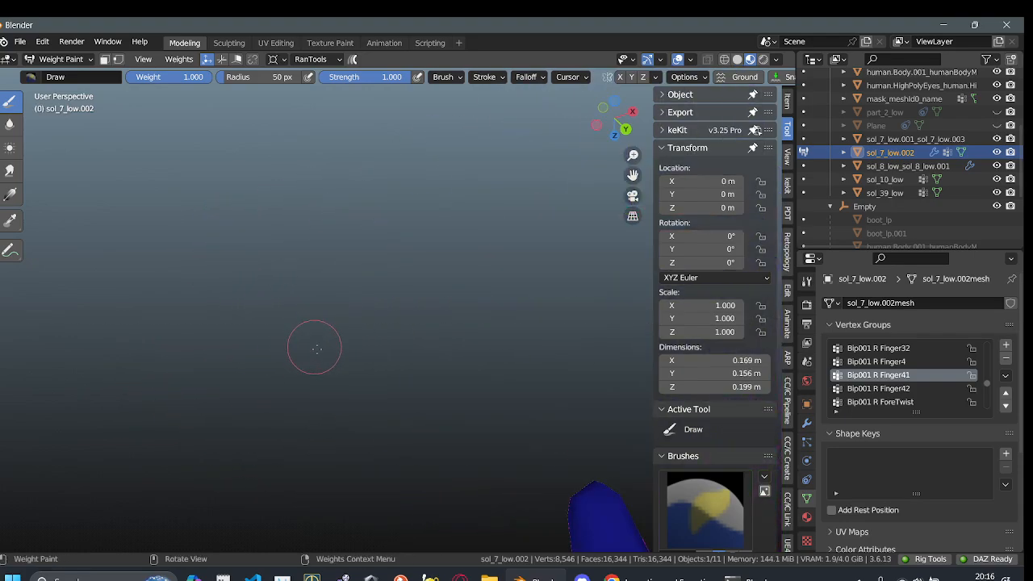
scroll(317, 349, "down", 2)
mouse_move(436, 338)
middle_mouse_down("shift")
mouse_move(376, 293)
mouse_move(366, 270)
mouse_move(406, 298)
middle_mouse_up("shift")
scroll(367, 269, "up", 3)
scroll(399, 305, "down", 4)
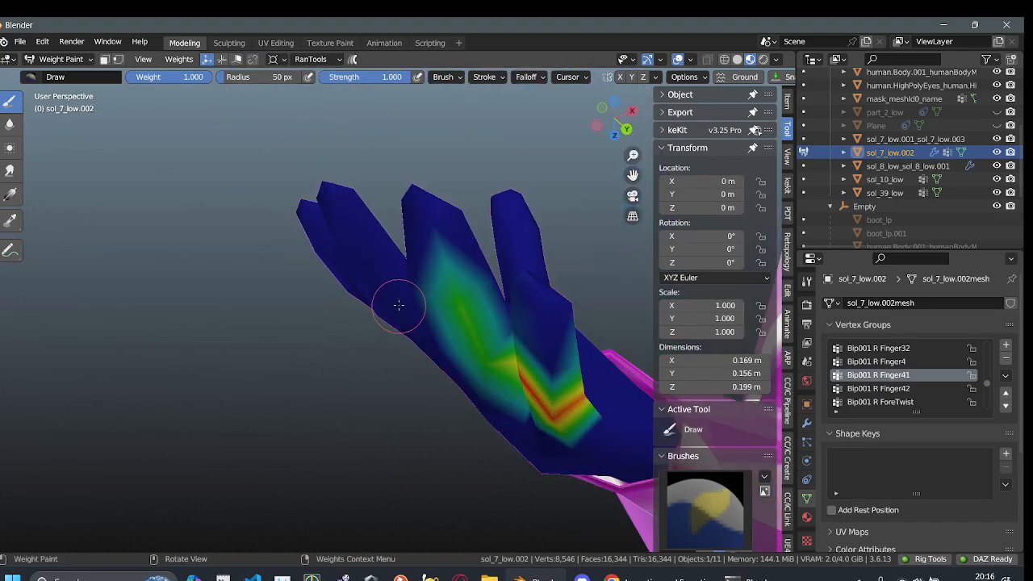
mouse_move(304, 352)
middle_mouse_down()
mouse_move(439, 326)
mouse_move(223, 368)
mouse_move(349, 269)
middle_mouse_up()
scroll(223, 369, "up", 3)
mouse_move(451, 194)
middle_mouse_down("shift")
mouse_move(293, 307)
mouse_move(242, 379)
middle_mouse_up("shift")
middle_click_drag(299, 330, 363, 323)
scroll(384, 320, "up", 3)
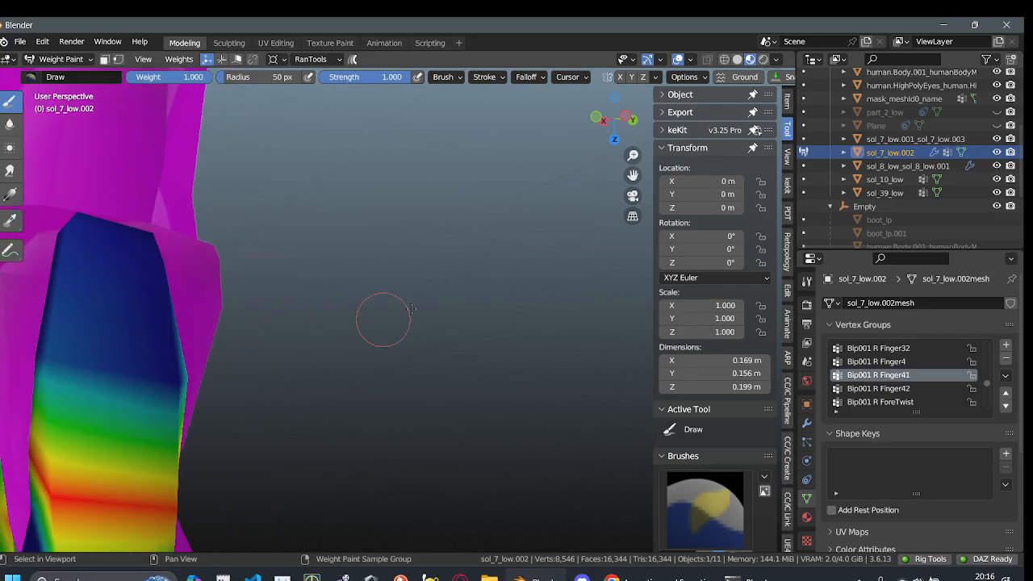
- Select the Bip001 R Finger42 vertex group and fill in weight 1.000 around the little finger's tip
left_click(890, 366)
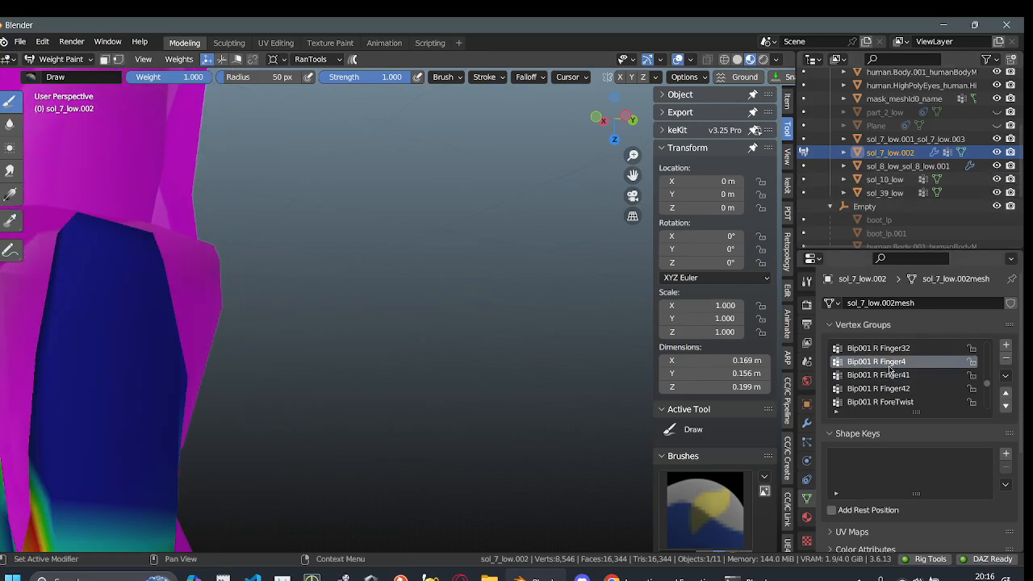
scroll(888, 371, "down", 2, "ctrl")
middle_click_drag(418, 333, 302, 268)
middle_click_drag(240, 234, 342, 263)
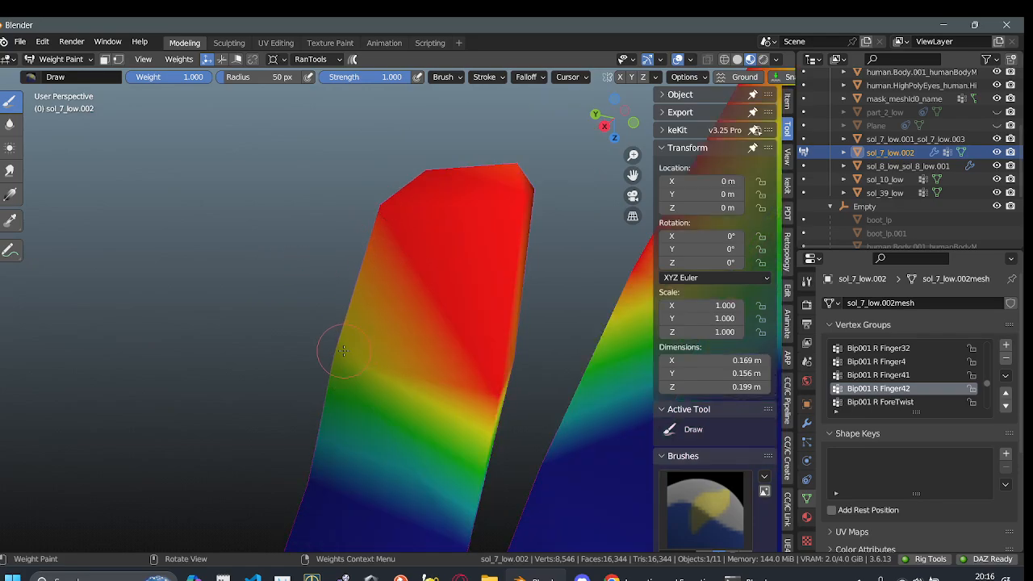
middle_click_drag(355, 352, 83, 285)
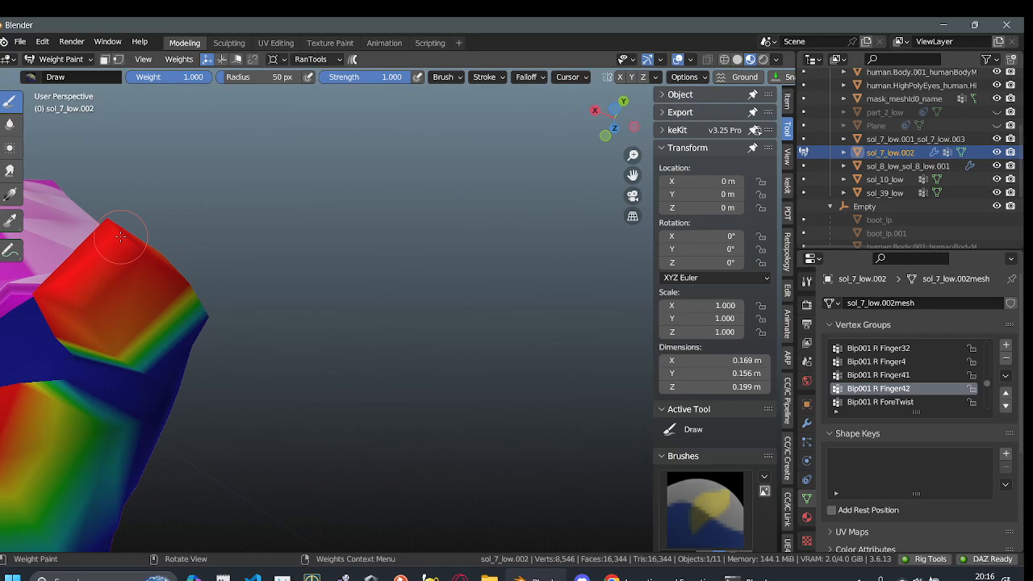
middle_click_drag(133, 254, 362, 255)
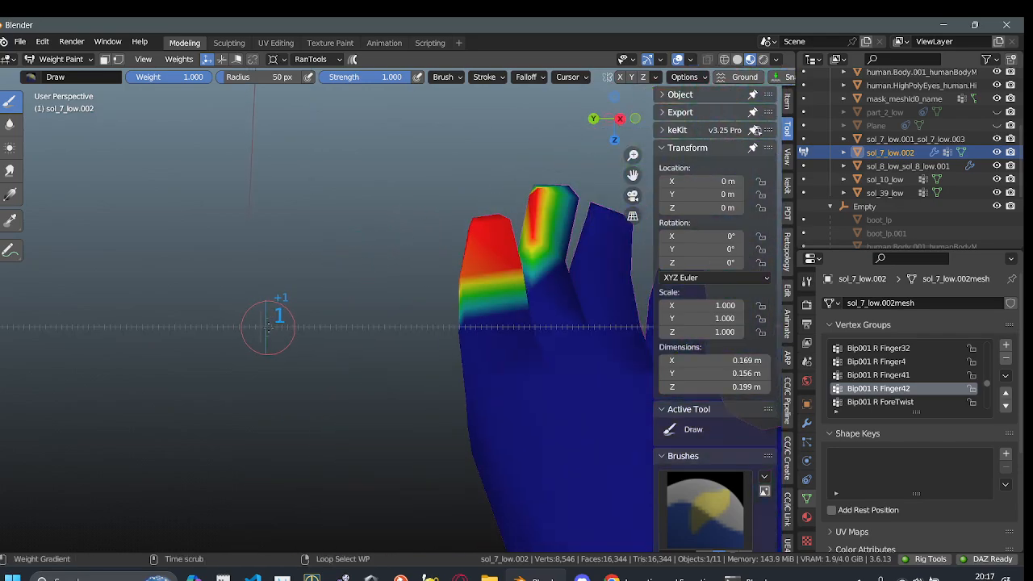
- Scrub through the animation frames to examine how the right hand's fingers deform, and return to frame 0
scroll(269, 326, "down", 5, "alt")
middle_click_drag(473, 370, 541, 374)
scroll(266, 362, "up", 2)
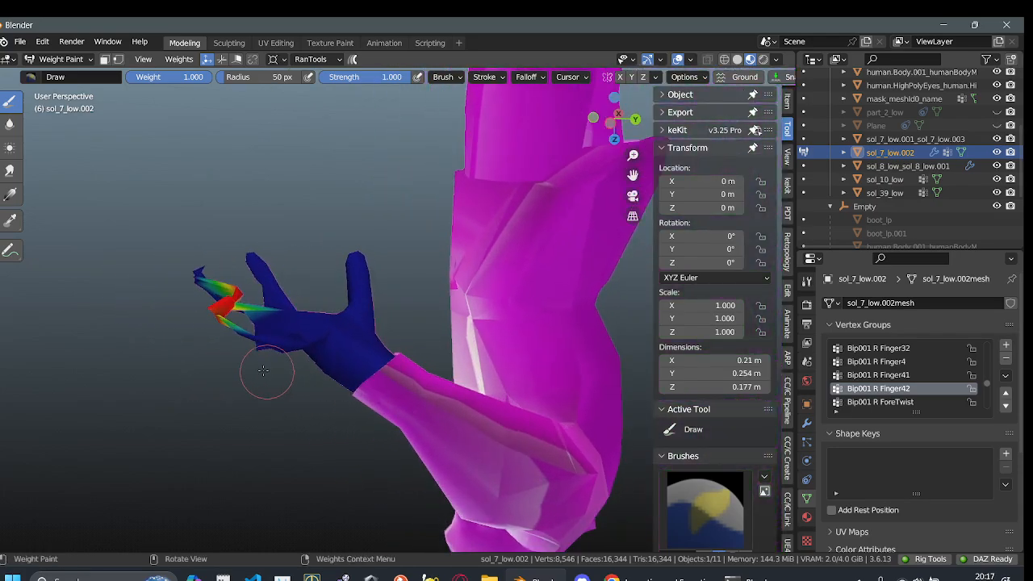
mouse_move(424, 392)
middle_mouse_down("shift")
mouse_move(526, 398)
mouse_move(445, 368)
mouse_move(173, 373)
mouse_move(417, 362)
mouse_move(372, 353)
mouse_move(287, 404)
middle_mouse_up("shift")
mouse_move(405, 334)
middle_mouse_down("alt")
mouse_move(272, 323)
mouse_move(436, 309)
mouse_move(398, 313)
mouse_move(30, 168)
mouse_move(178, 222)
middle_mouse_up("alt")
mouse_move(178, 222)
middle_mouse_down("alt")
mouse_move(204, 228)
mouse_move(167, 234)
middle_mouse_up("alt")
scroll(202, 273, "up", 3)
middle_click_drag(329, 235, 432, 421)
scroll(508, 429, "up", 3)
middle_click_drag(568, 456, 523, 378)
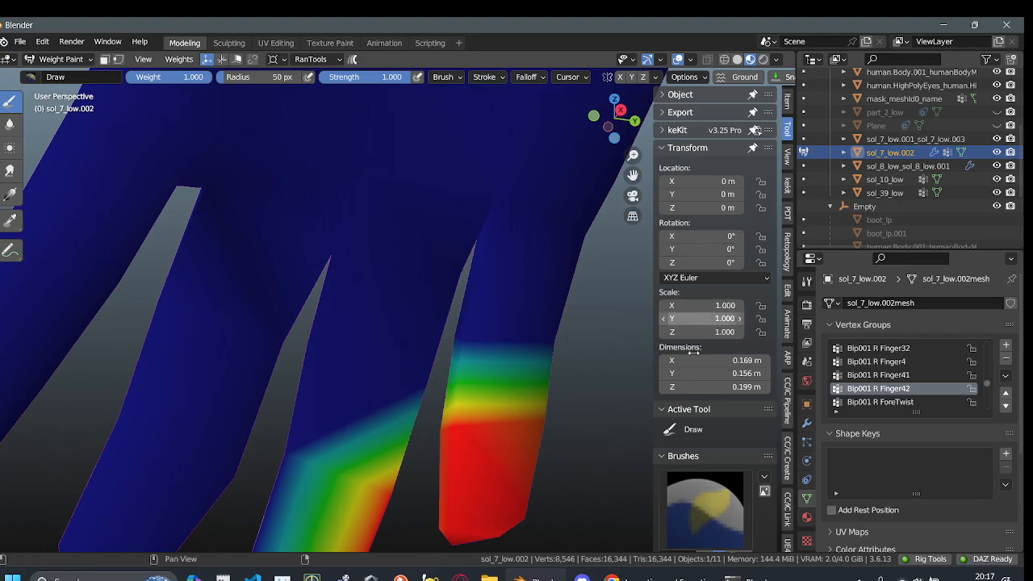
- Examine the Bip001 R Finger42 weights from both sides of the hand and view the right hand against the whole body
scroll(693, 353, "down", 2)
scroll(529, 373, "down", 3)
middle_click_drag(427, 347, 387, 272)
scroll(440, 251, "up", 3)
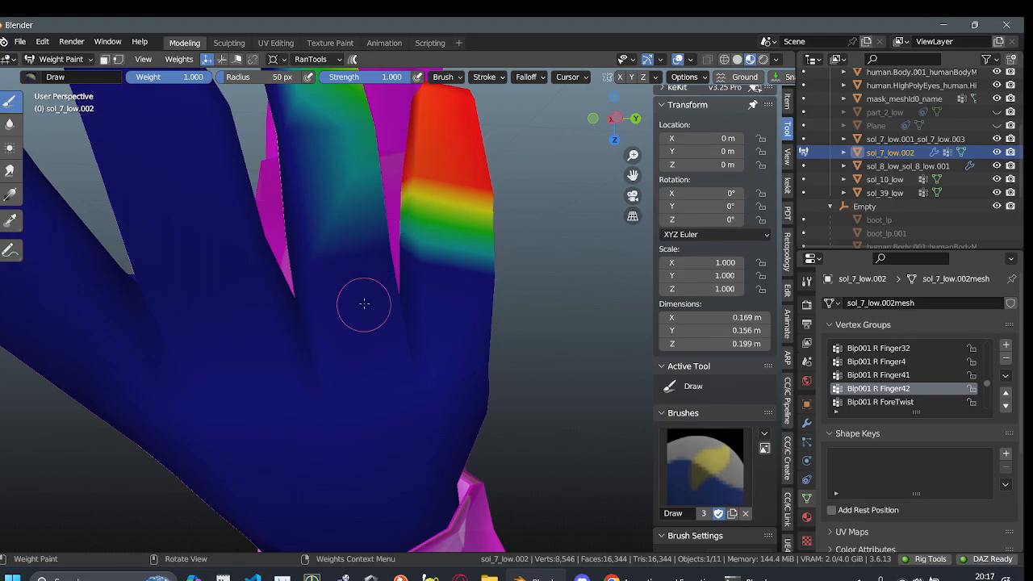
scroll(565, 284, "down", 3)
middle_click_drag(515, 334, 321, 218)
scroll(417, 346, "down", 8)
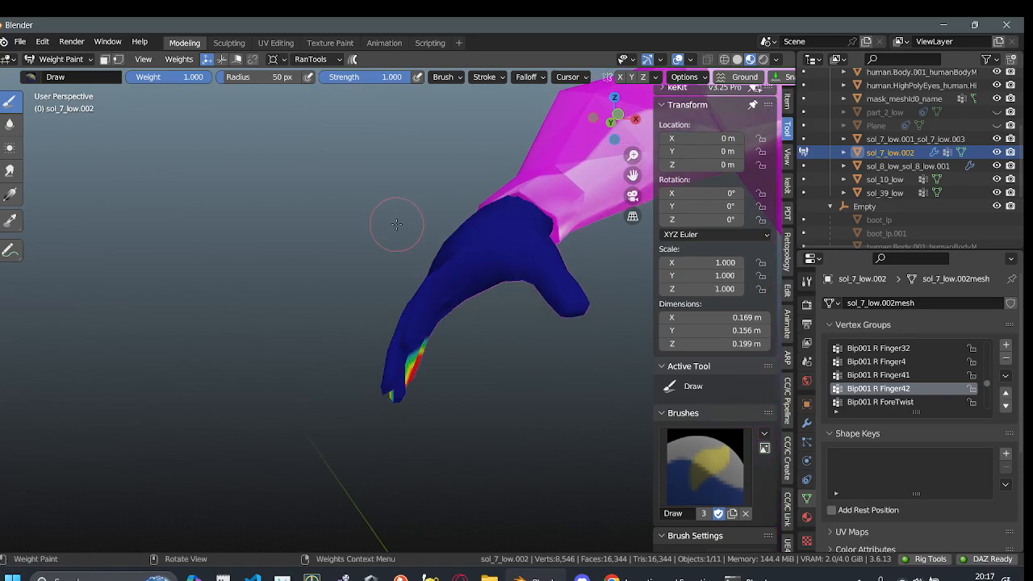
middle_click_drag(415, 314, 185, 298, "shift")
middle_click_drag(185, 299, 200, 278)
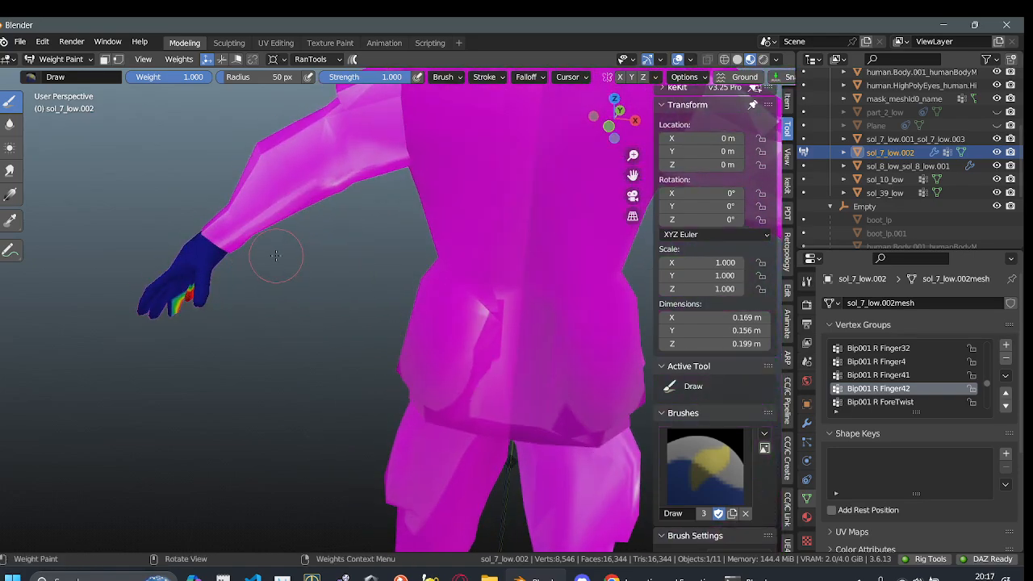
middle_click_drag(315, 271, 231, 300)
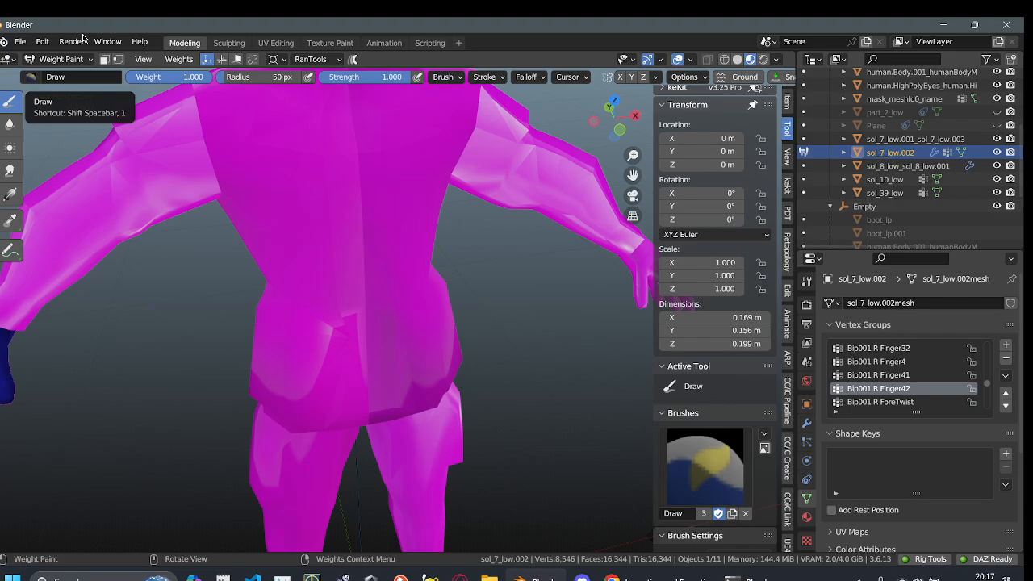
- Switch to Object Mode and select the jacket mesh sol_8_low_sol_8_low.001
left_click(71, 60)
left_click(68, 74)
scroll(234, 250, "down", 2)
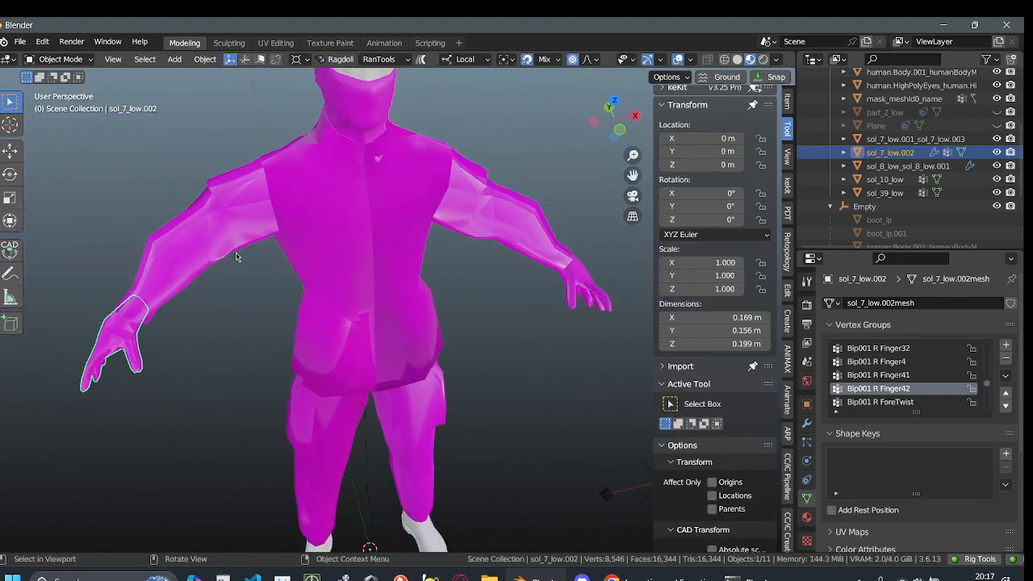
left_click(298, 245)
middle_click_drag(263, 295, 221, 284)
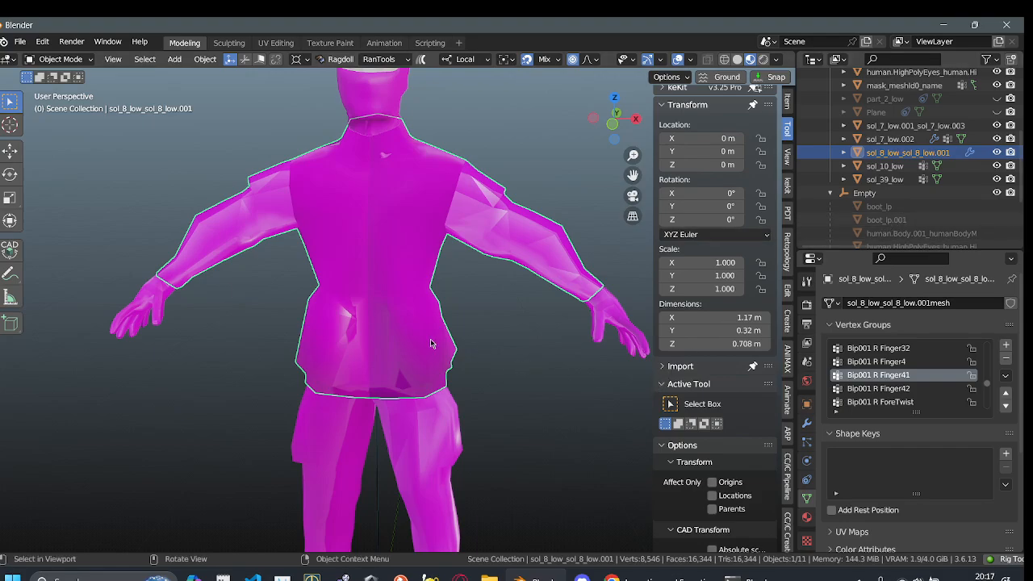
- Inspect the trousers below the jacket hem and select the trouser leg mesh sol_39_low
middle_click_drag(464, 338, 234, 318)
scroll(352, 427, "up", 2)
scroll(342, 224, "up", 2)
middle_click_drag(355, 433, 357, 250, "shift")
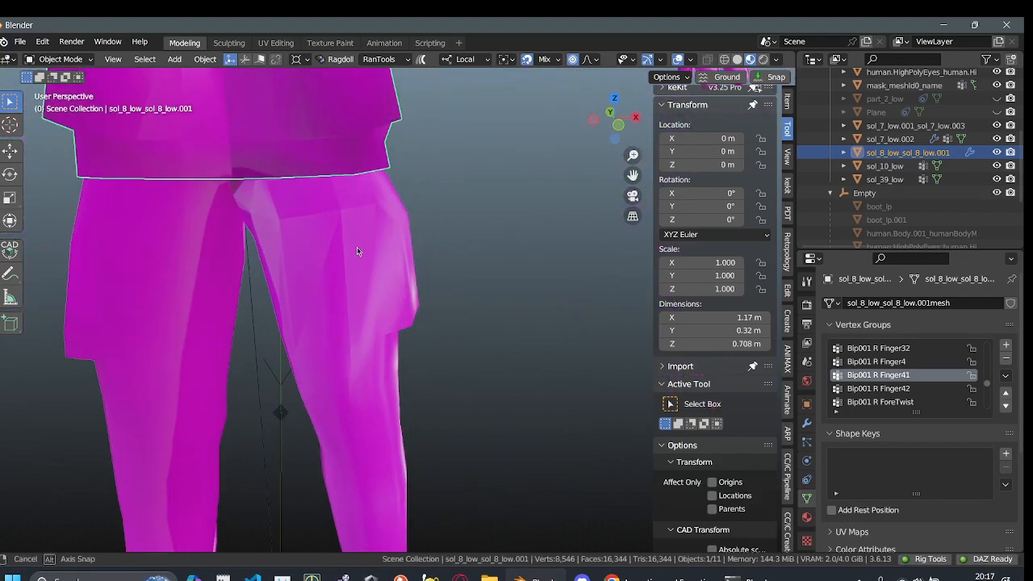
scroll(265, 286, "up", 2)
scroll(262, 289, "down", 6)
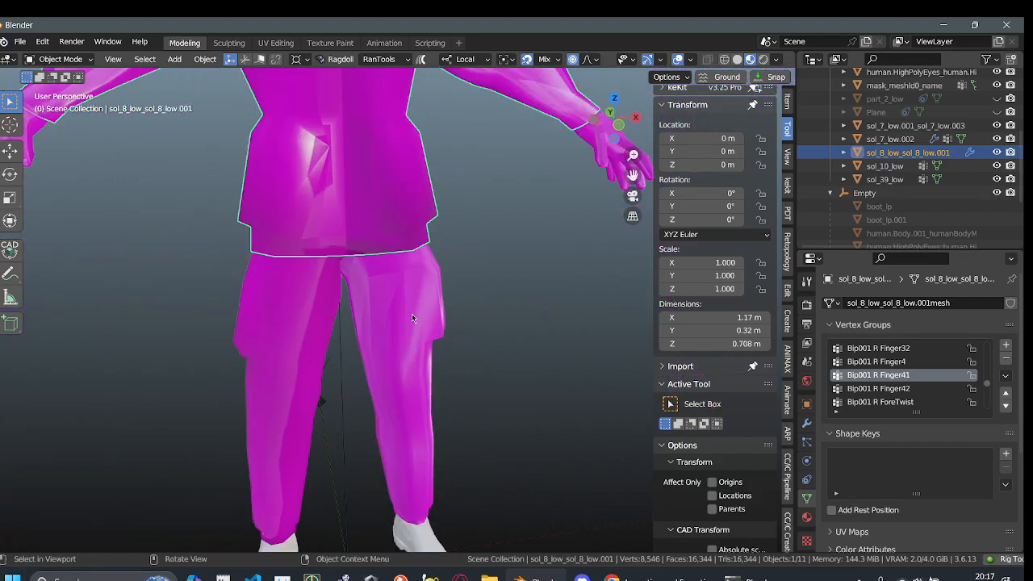
left_click(411, 315)
scroll(428, 405, "down", 1)
scroll(347, 284, "up", 2)
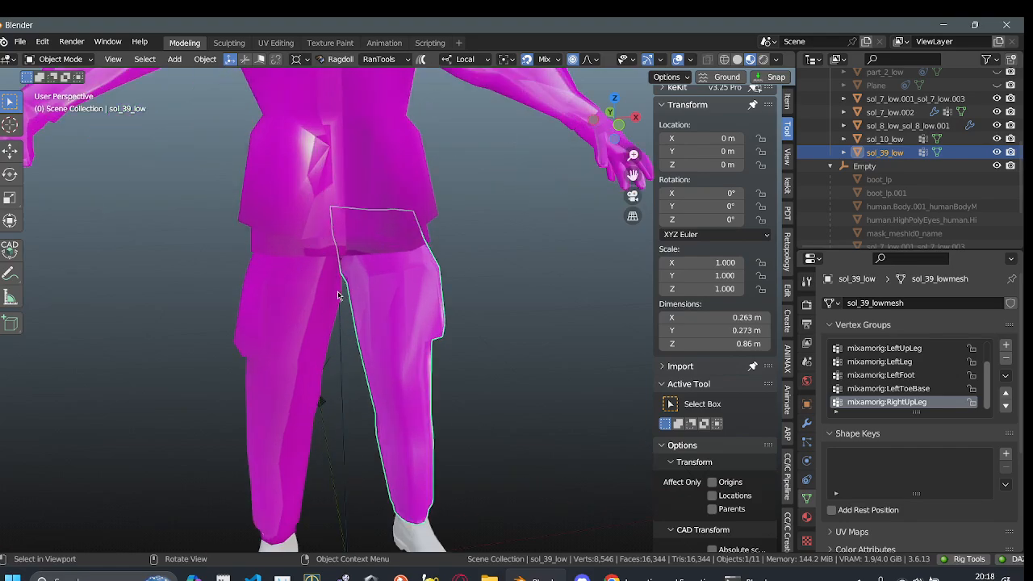
- Select the other trouser leg mesh sol_10_low and examine where the two legs meet under the jacket
left_click(335, 292)
scroll(297, 282, "up", 3)
scroll(270, 242, "up", 4)
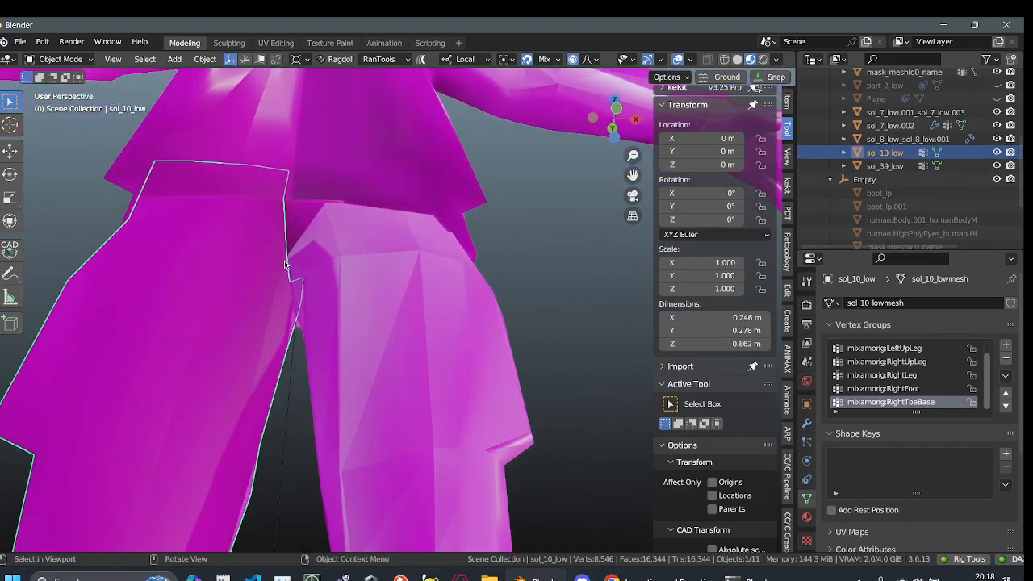
middle_click_drag(334, 339, 435, 439, "shift")
middle_click_drag(306, 434, 376, 456)
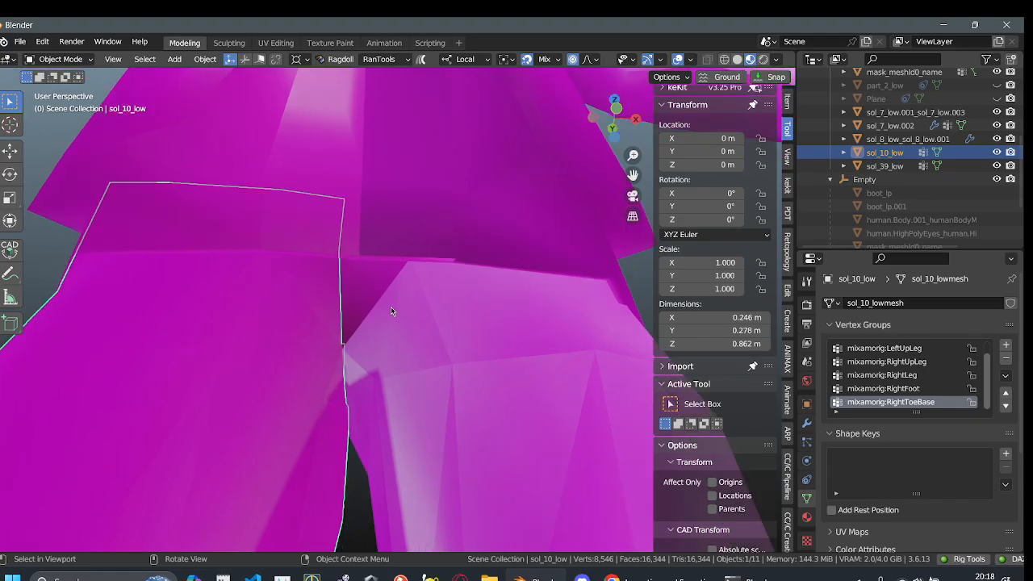
middle_click_drag(303, 338, 344, 368)
scroll(330, 335, "up", 2)
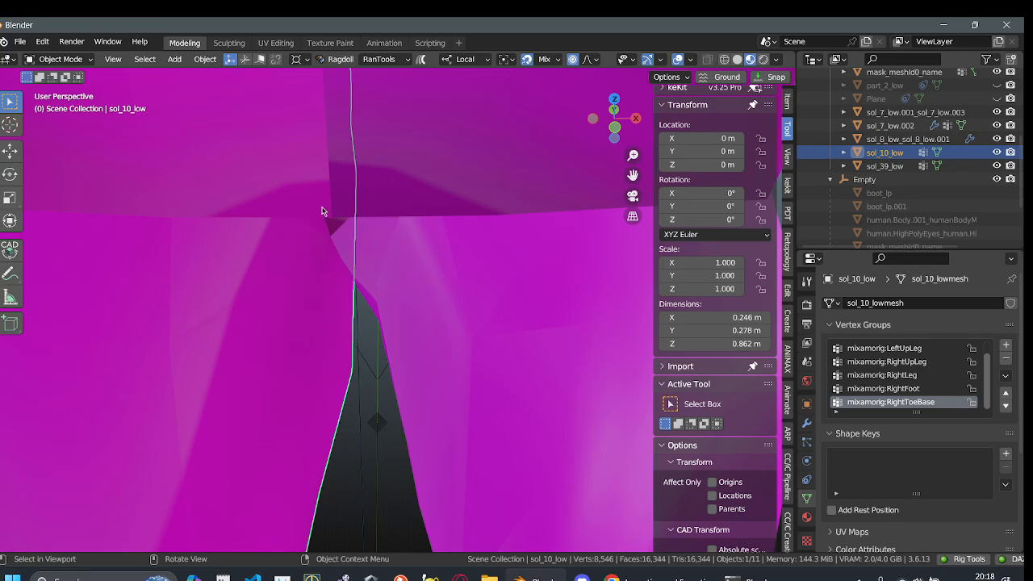
- Review the whole character and select the jacket mesh sol_8_low_sol_8_low.001 again, examining it together with the legs
scroll(323, 212, "down", 8)
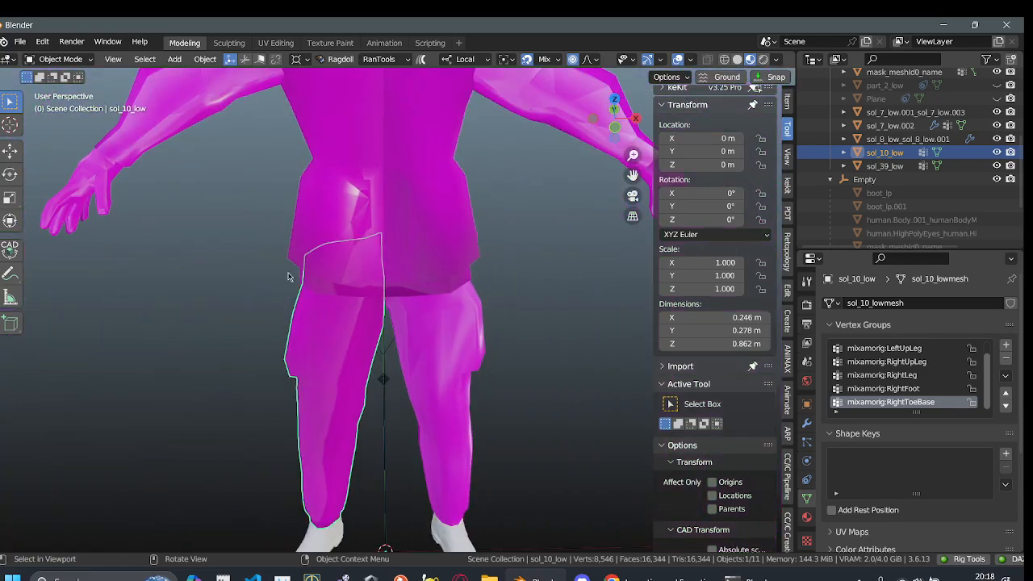
scroll(321, 224, "down", 3)
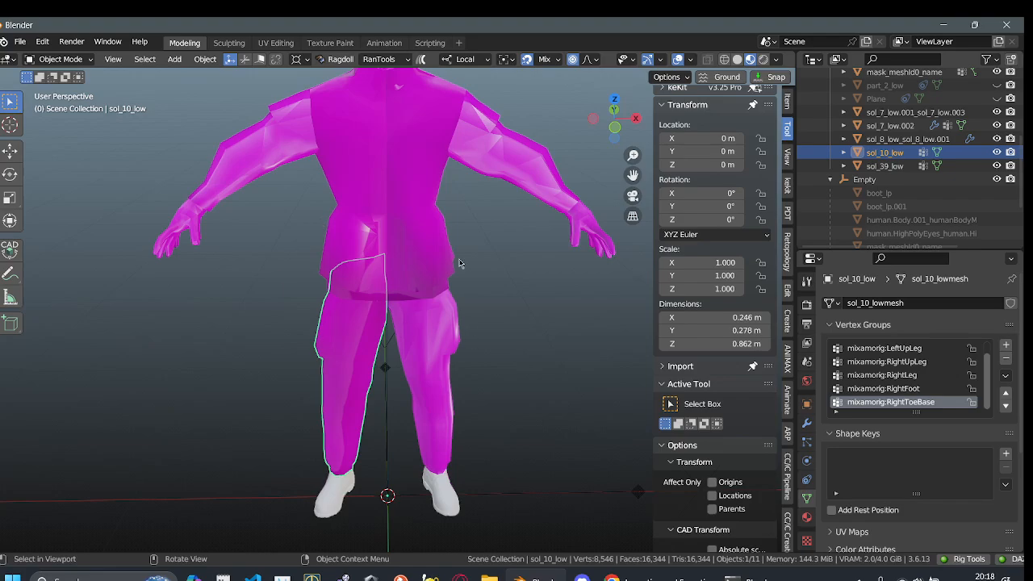
middle_click_drag(459, 263, 372, 329)
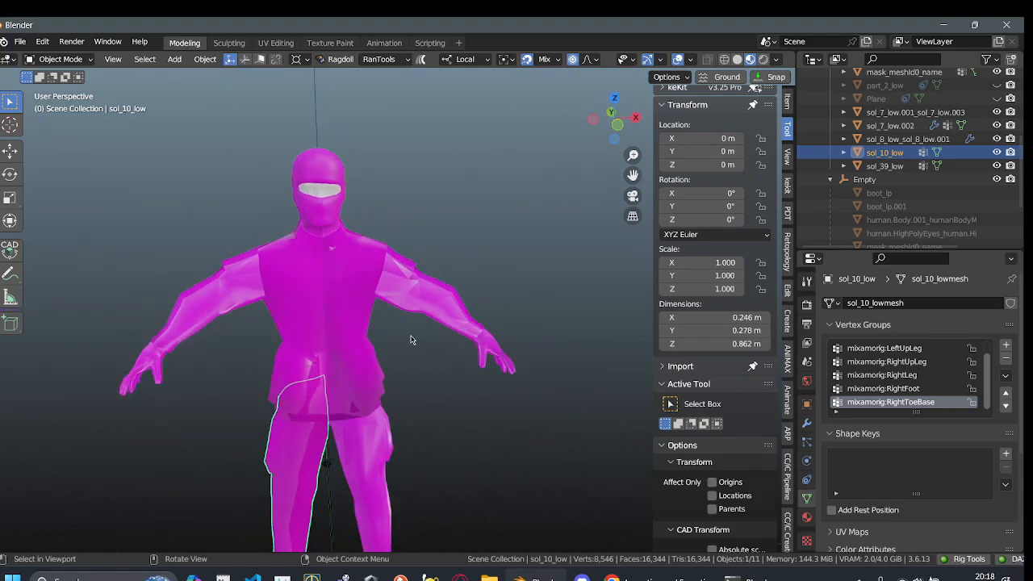
scroll(403, 317, "up", 2)
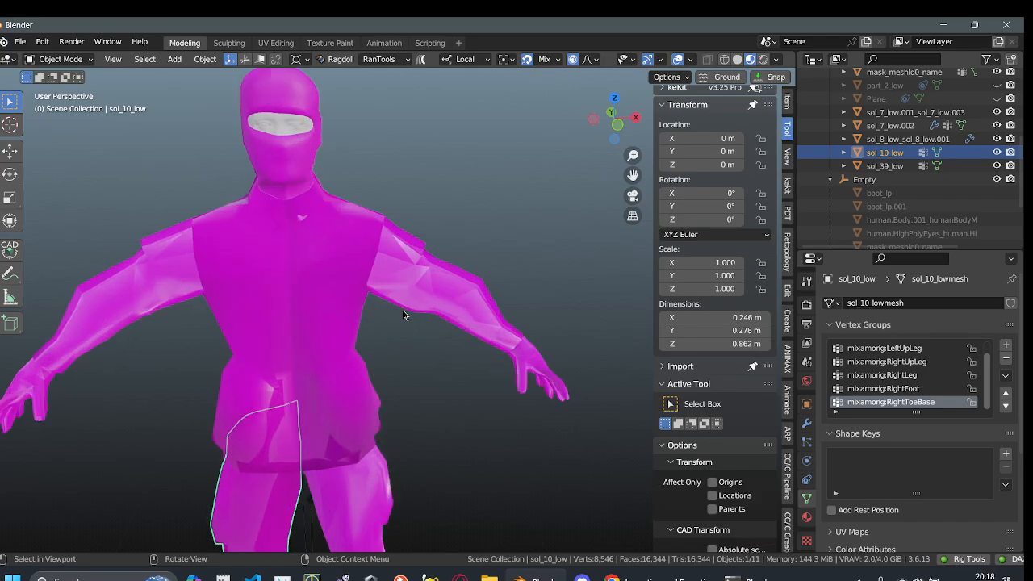
scroll(315, 321, "down", 2)
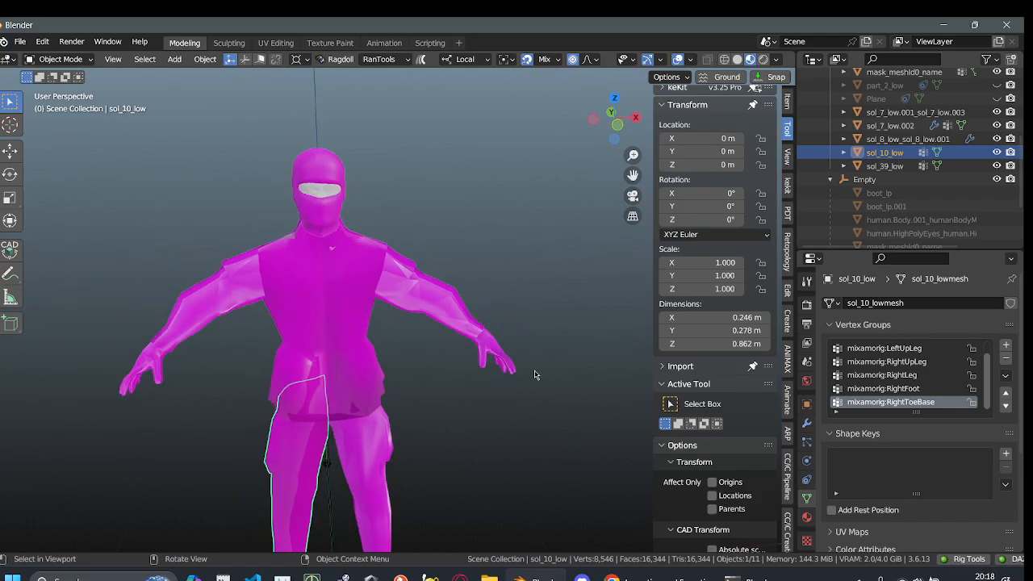
left_click(368, 257)
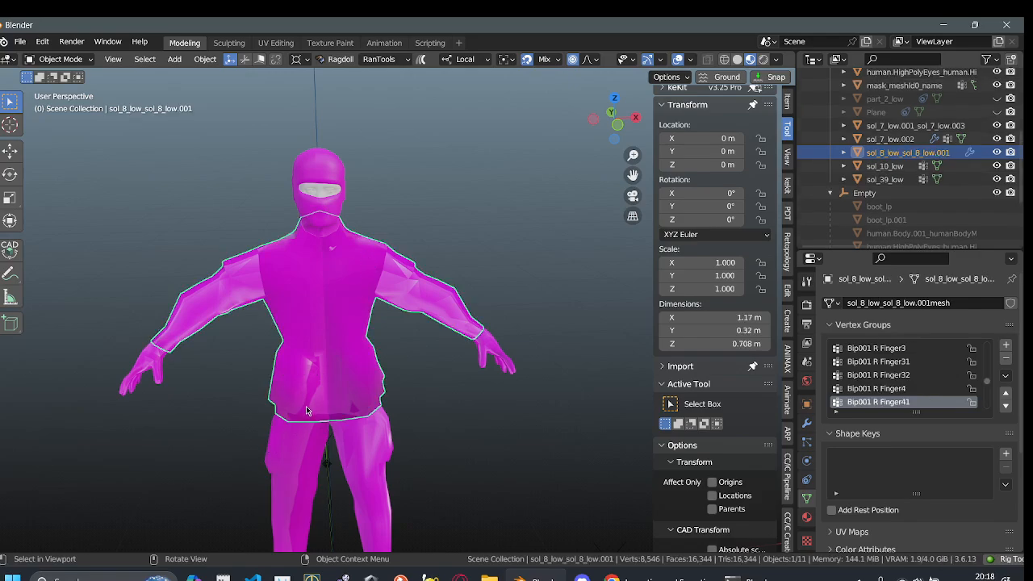
scroll(345, 316, "up", 1)
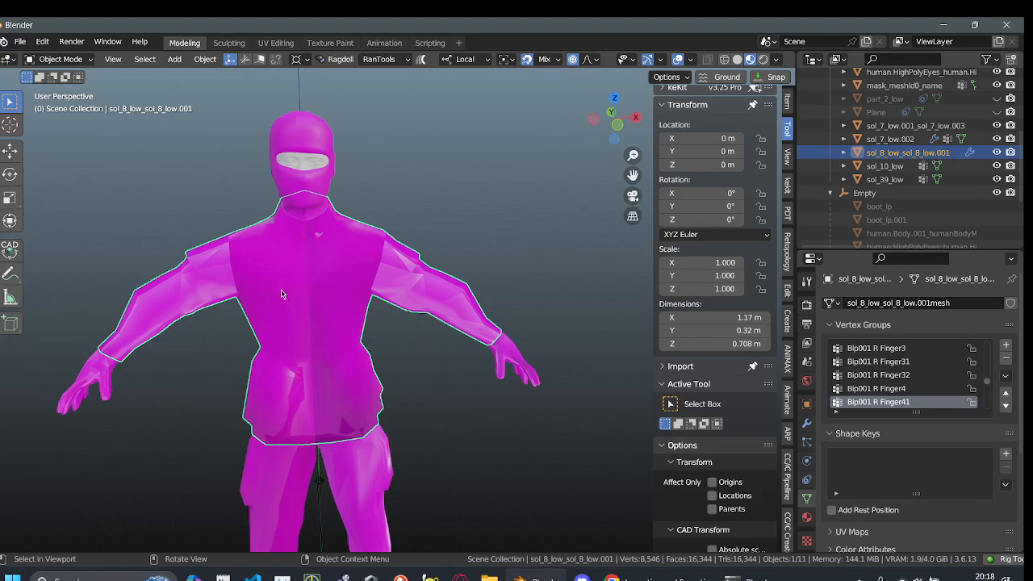
middle_click_drag(282, 294, 331, 198)
scroll(331, 197, "up", 2)
middle_click_drag(377, 383, 408, 284, "shift")
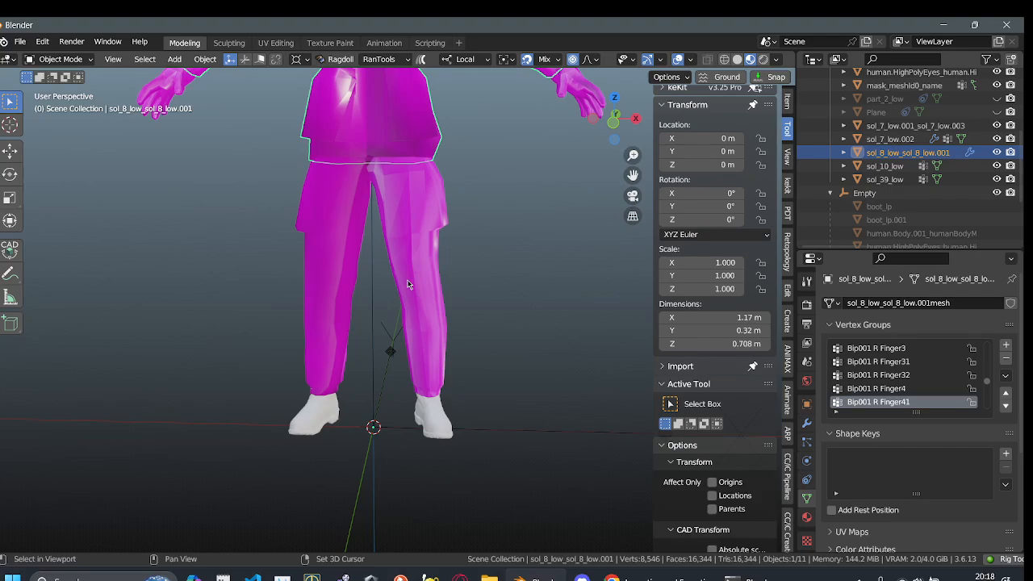
- Select the hand mesh sol_7_low.001_sol_7_low.003 and examine it at the jacket cuff and against the whole body
middle_click_drag(590, 92, 615, 272, "shift")
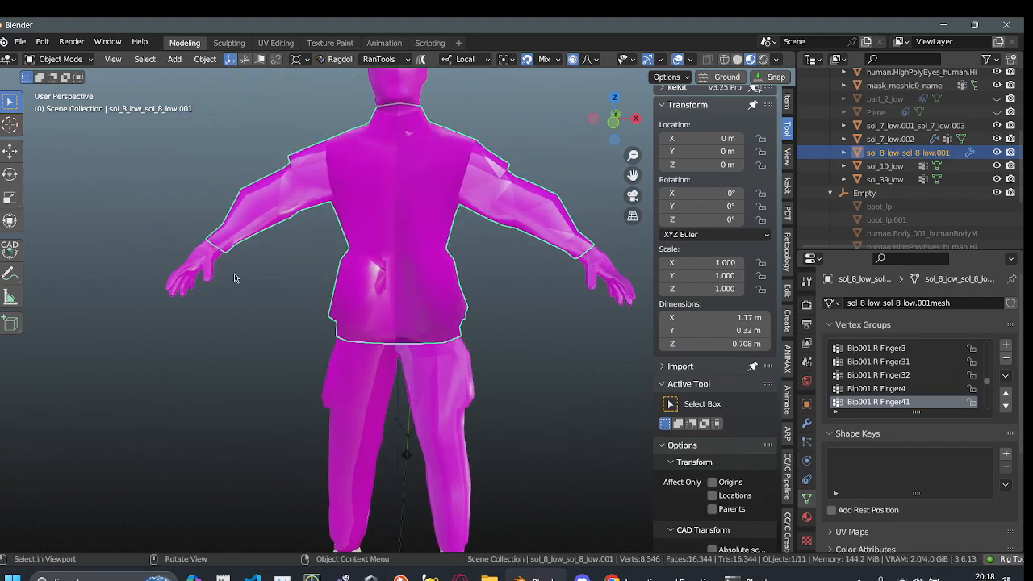
middle_click_drag(430, 287, 230, 339, "shift")
scroll(512, 450, "up", 5)
scroll(364, 450, "down", 2)
middle_click_drag(512, 449, 596, 319)
scroll(364, 450, "up", 2)
scroll(502, 447, "up", 2)
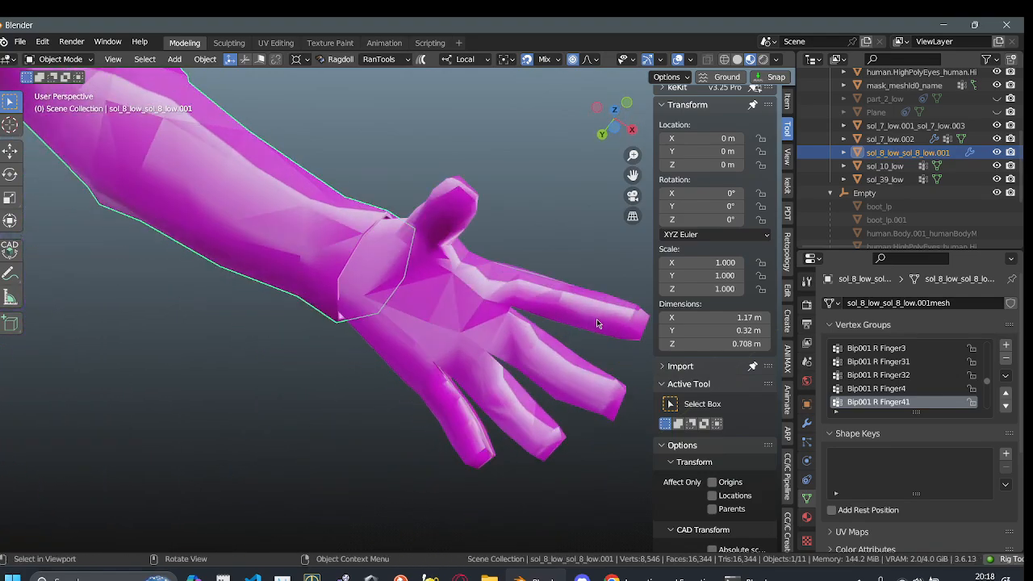
left_click(553, 357)
middle_click_drag(553, 357, 427, 348, "shift")
scroll(317, 350, "up", 4)
middle_click_drag(388, 214, 487, 206)
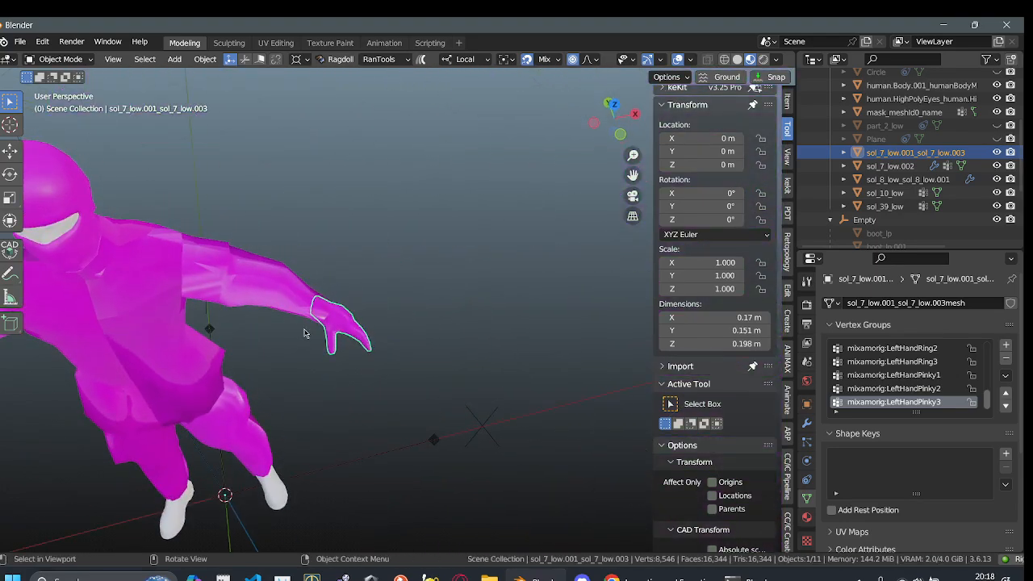
middle_click_drag(305, 333, 359, 376)
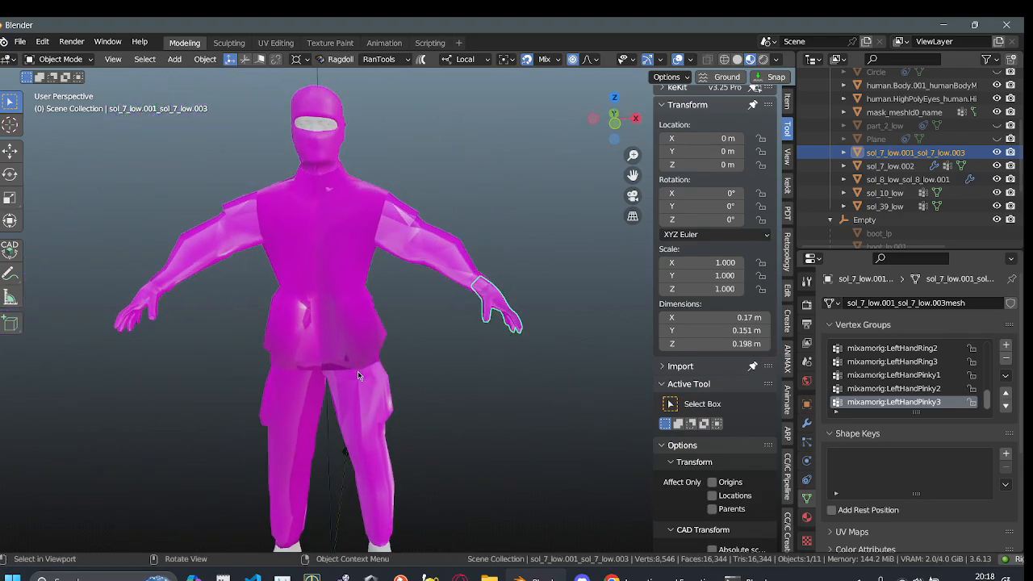
- Scrub the animation to frame 22, select the jacket mesh sol_8_low_sol_8_low.001 and examine how it deforms
middle_click_drag(267, 401, 382, 387, "alt")
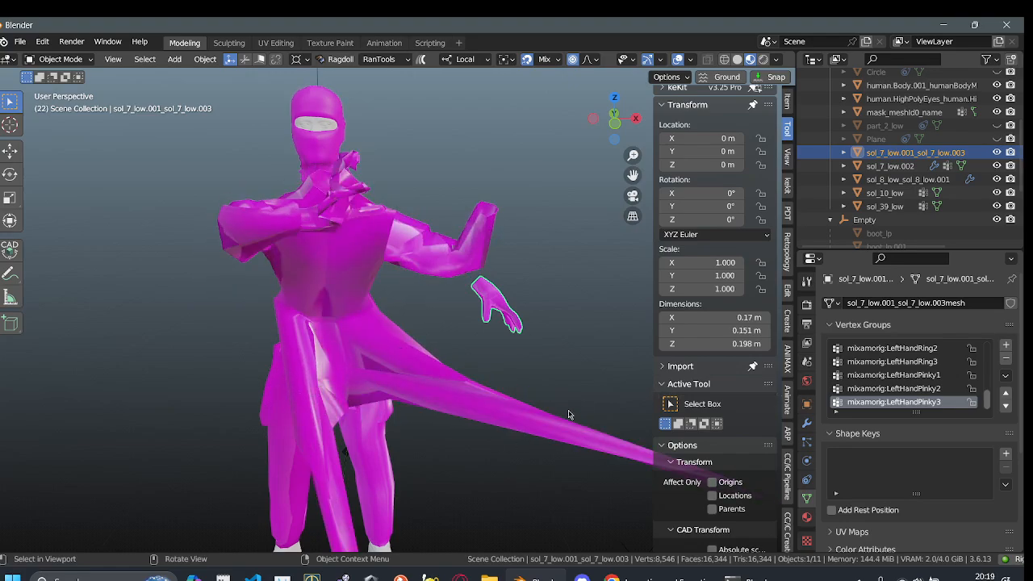
scroll(568, 415, "down", 3)
left_click(531, 384)
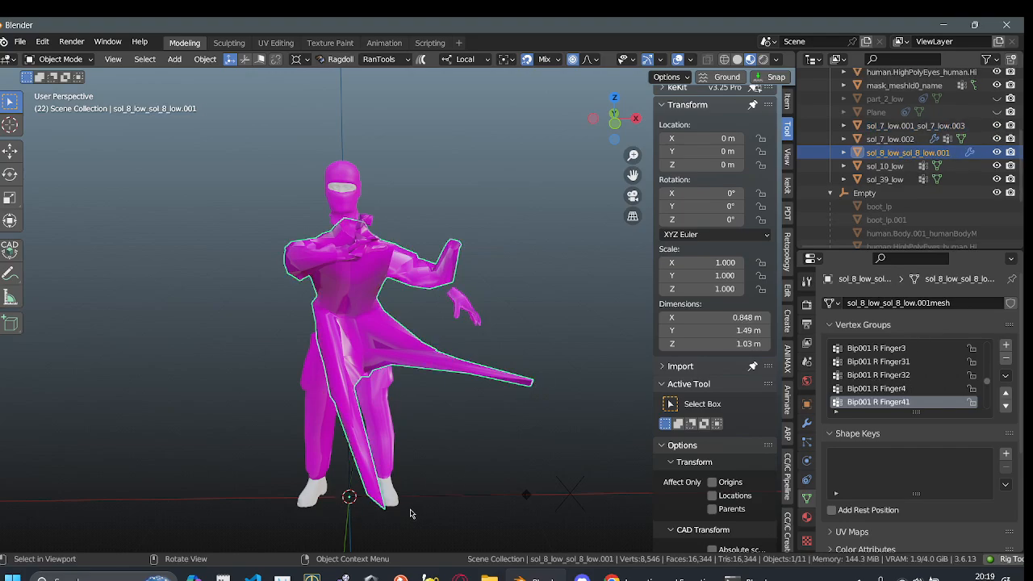
middle_click_drag(523, 460, 559, 363)
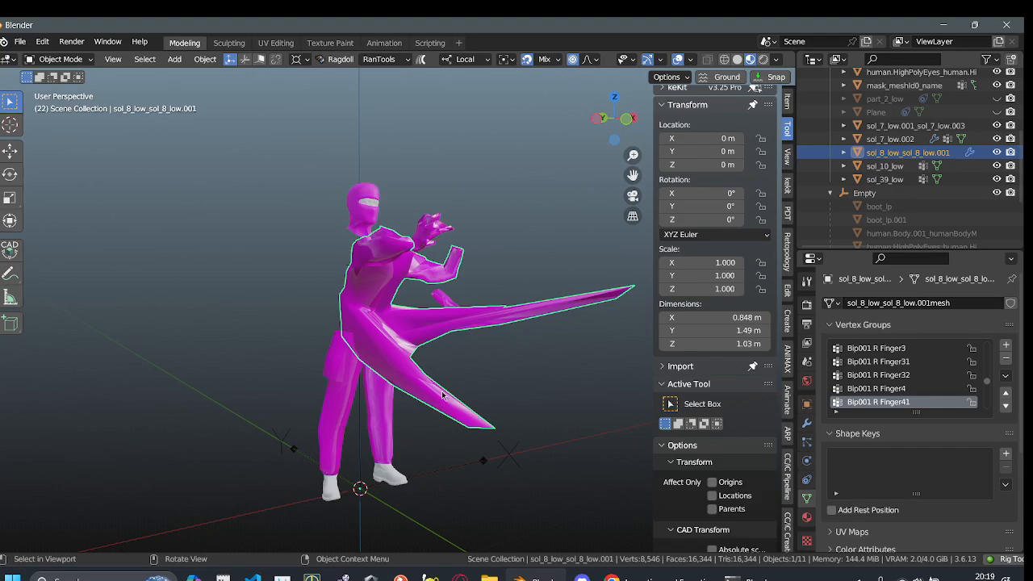
middle_click_drag(422, 331, 389, 357)
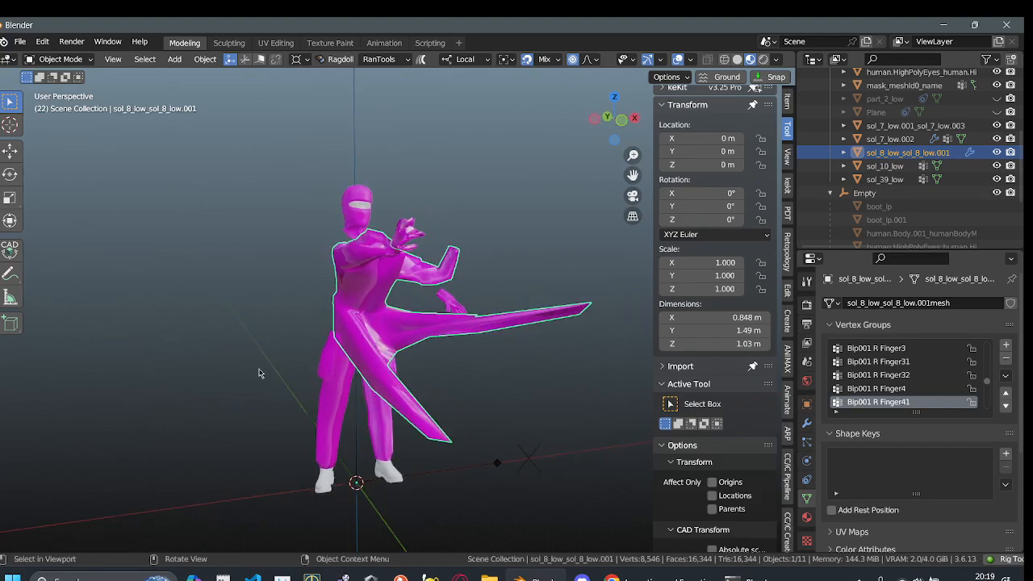
- Scrub back to frame 0 and forward to frame 23, examining the jacket's stretched lower part
middle_click_drag(450, 398, 365, 395, "alt")
middle_click_drag(430, 422, 244, 345, "alt")
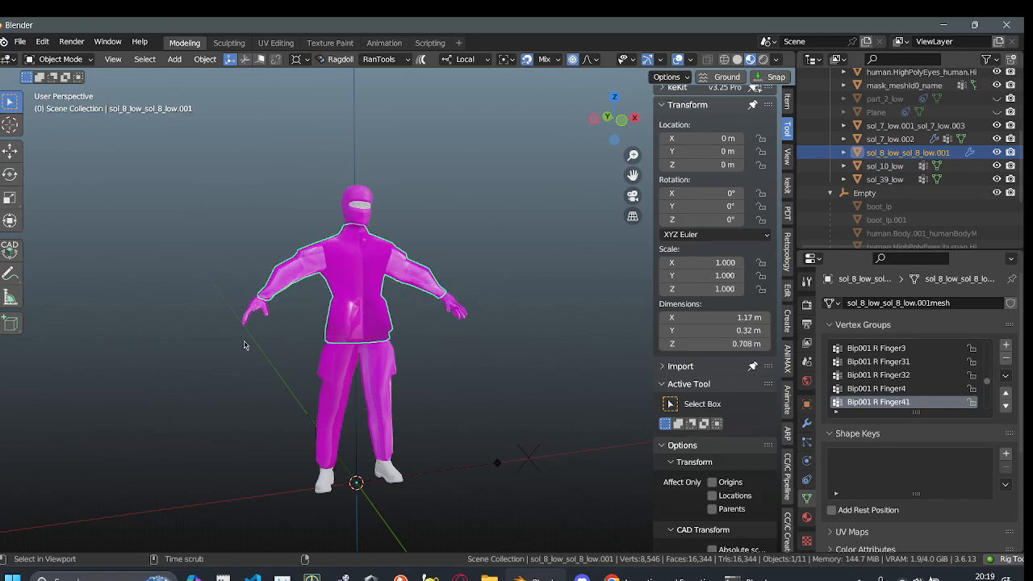
middle_click_drag(376, 307, 406, 429, "alt")
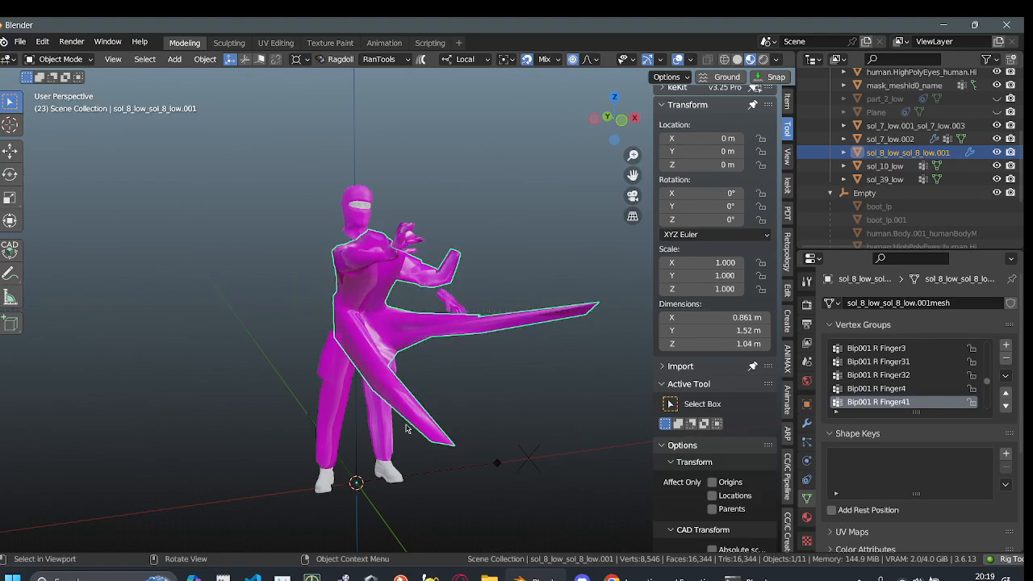
scroll(442, 388, "down", 1)
middle_click_drag(439, 382, 393, 396)
scroll(510, 365, "up", 3)
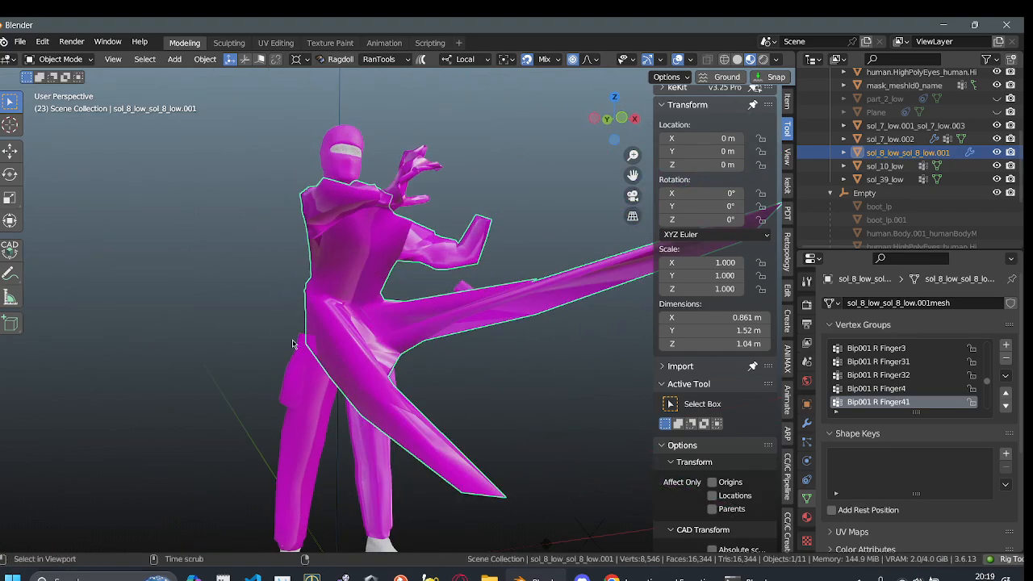
- Return the animation to frame 0 and review the whole character in its starting pose
middle_click_drag(293, 344, 408, 317)
middle_click_drag(408, 317, 313, 286, "alt")
scroll(355, 292, "down", 2)
middle_click_drag(387, 298, 445, 306)
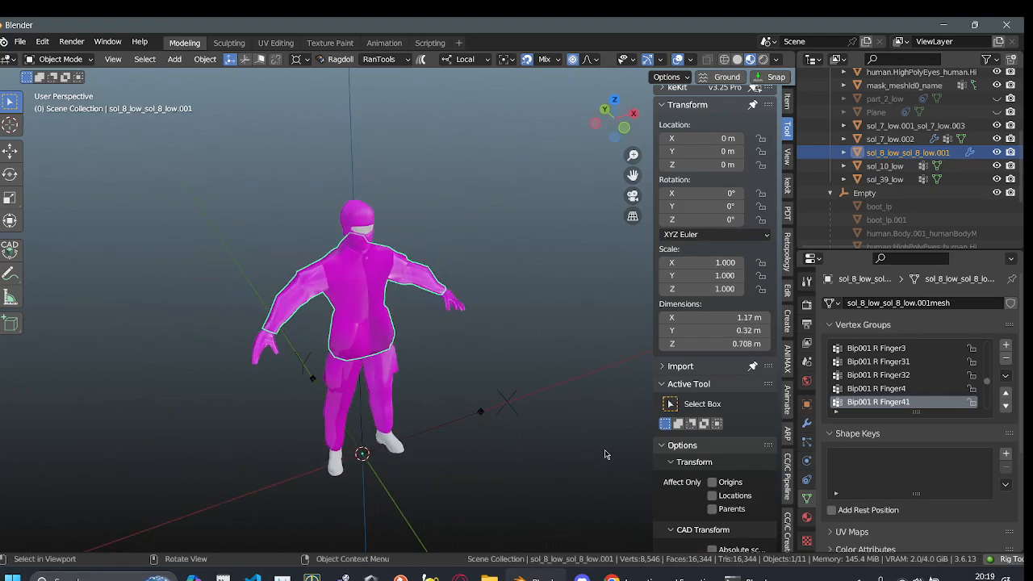
- Switch to the presentation page in the browser and review the workshop outline down to the Renaming to "Bip001" topic
left_click(657, 577)
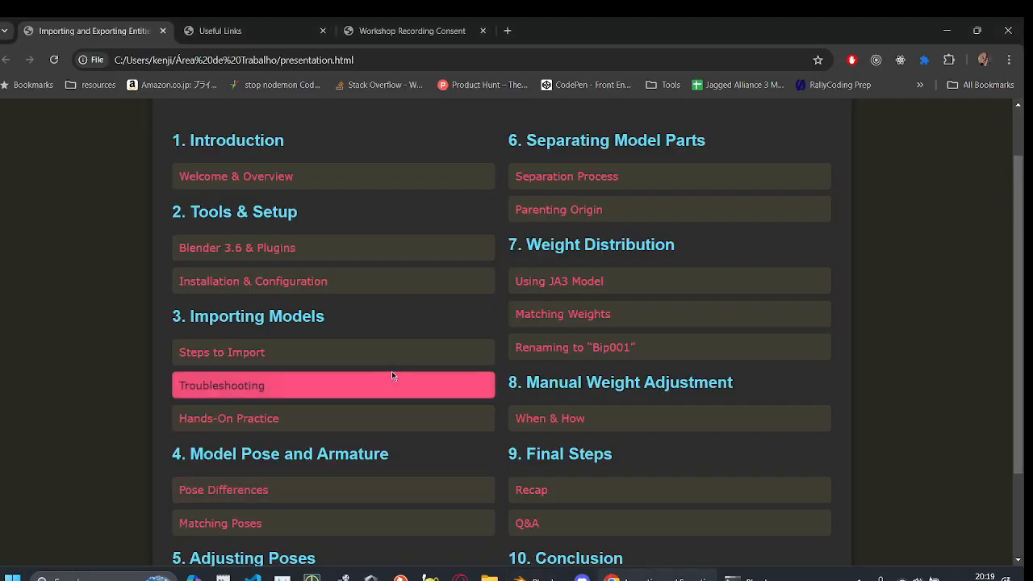
scroll(395, 339, "down", 2)
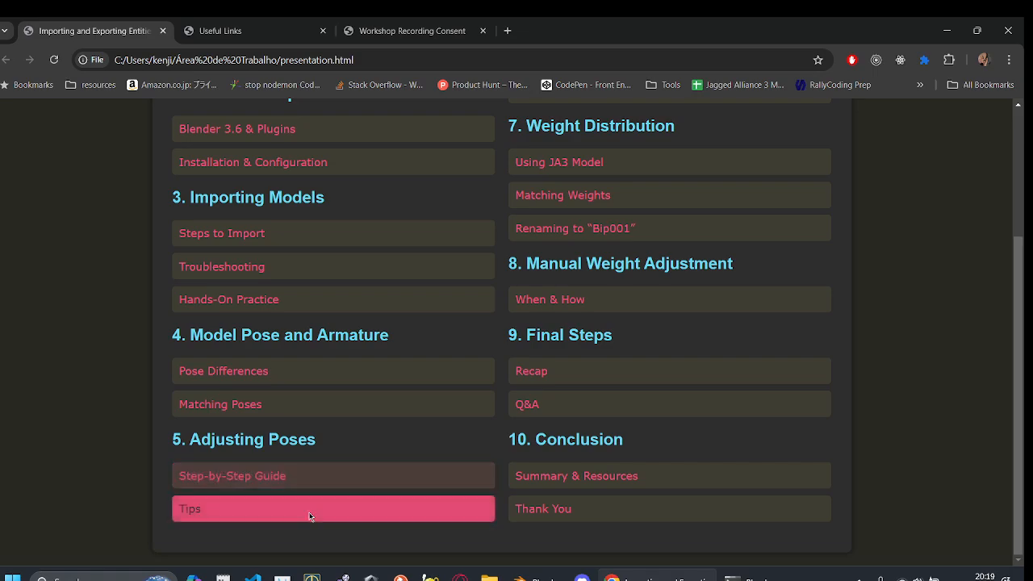
scroll(323, 445, "up", 2)
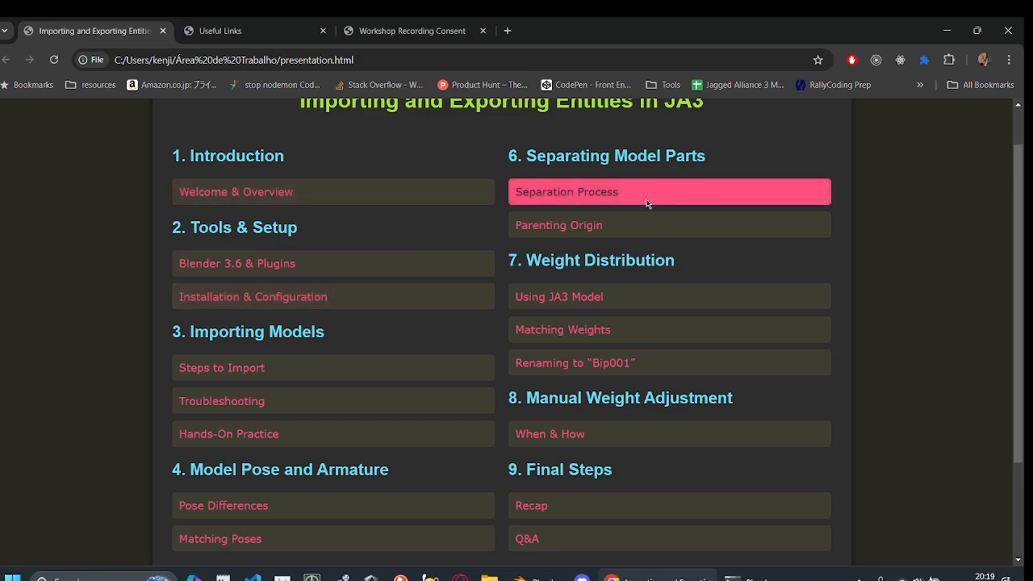
scroll(740, 206, "down", 2)
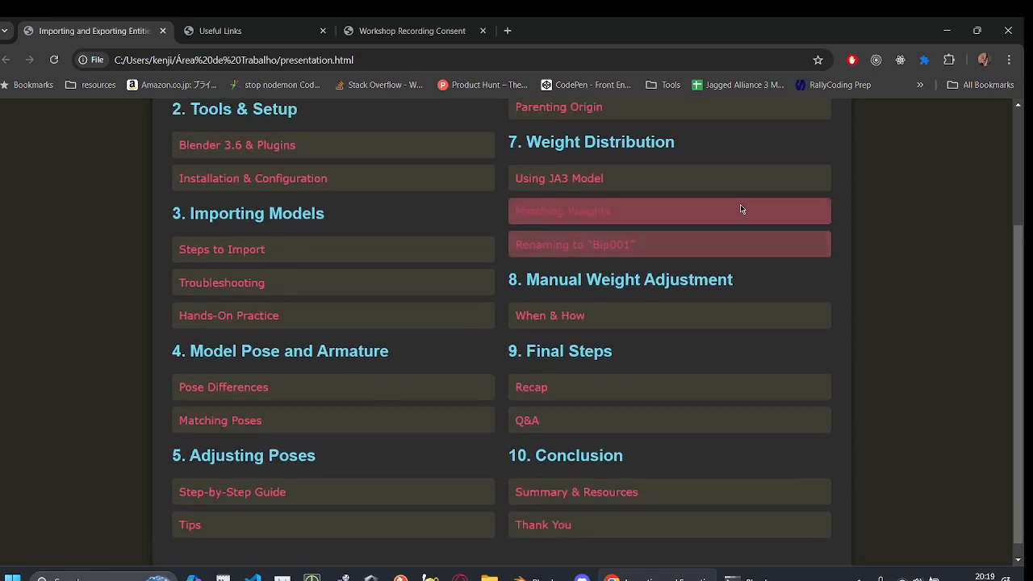
scroll(669, 192, "up", 1)
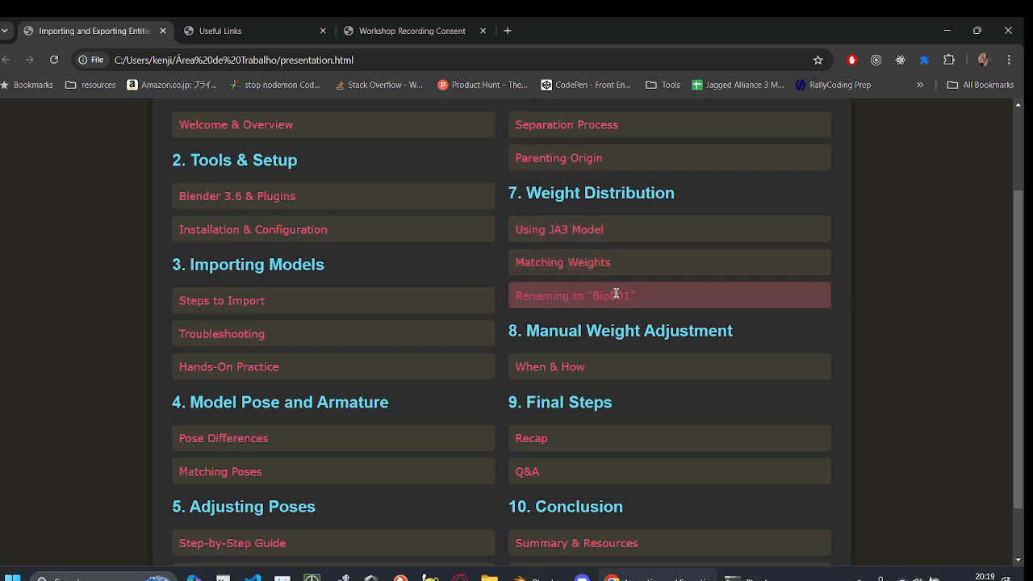
left_click(678, 295)
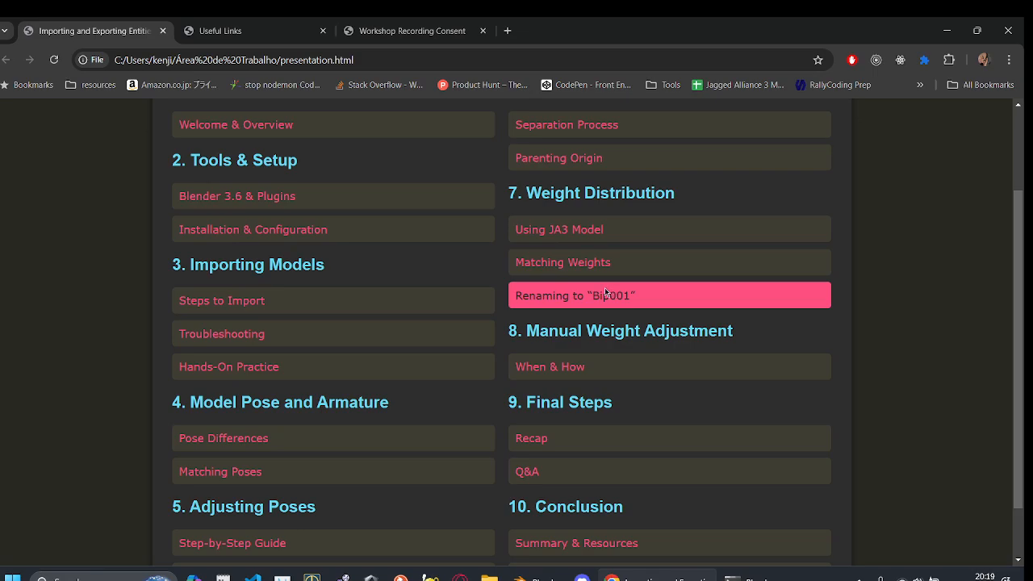
- Switch back to Blender and expand the Object export settings of the jacket mesh
left_click(535, 578)
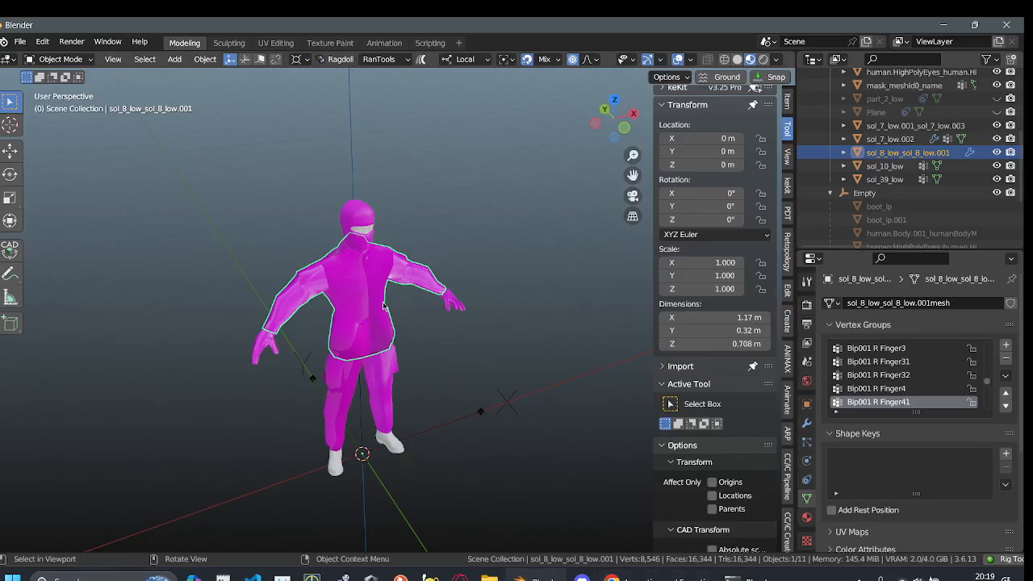
scroll(383, 303, "up", 3)
middle_click_drag(377, 295, 360, 367)
scroll(360, 366, "up", 4)
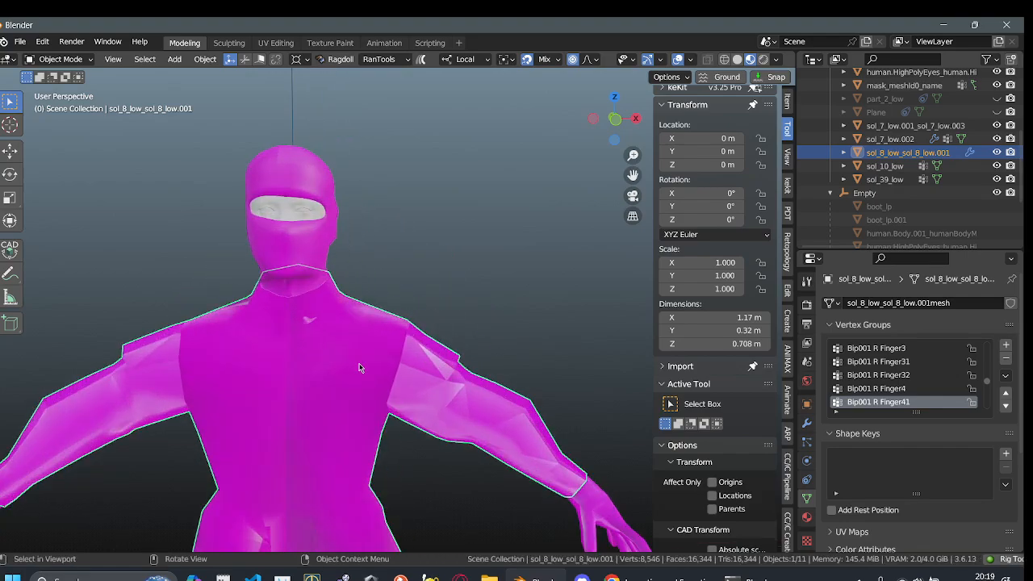
scroll(360, 366, "down", 3)
middle_click_drag(300, 410, 263, 269, "shift")
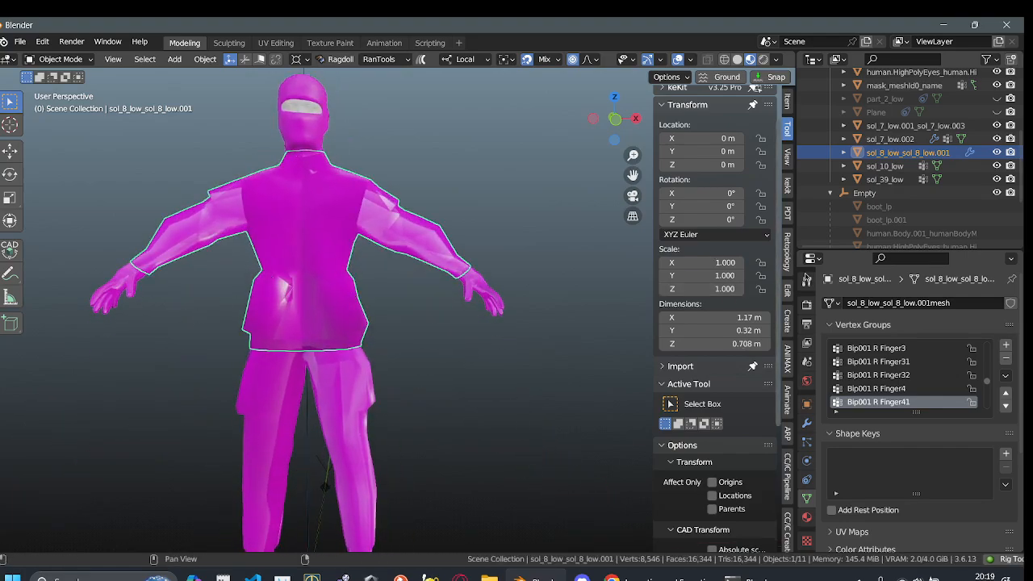
scroll(702, 118, "up", 2)
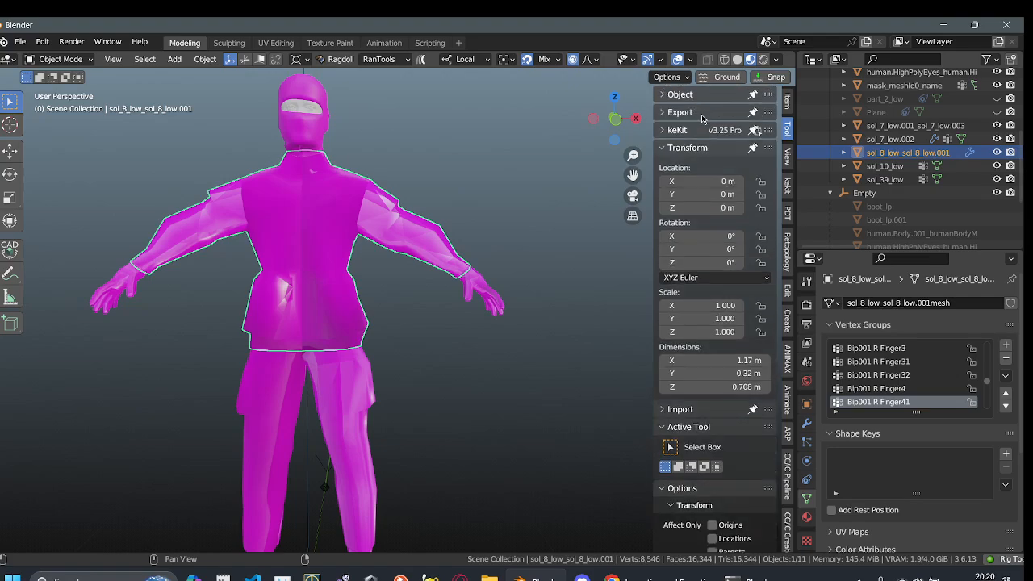
left_click(710, 95)
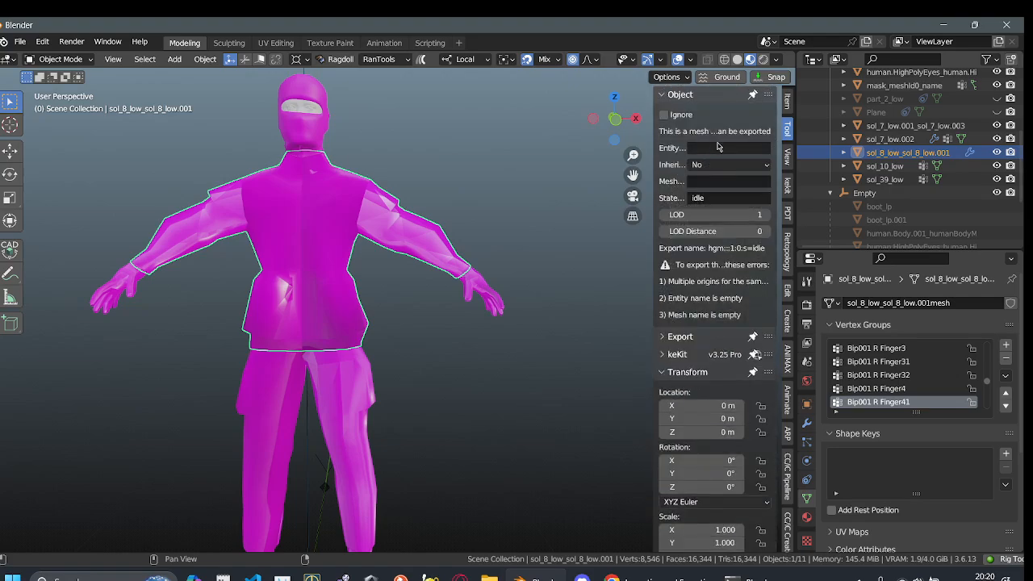
- Collapse the Collection group, expand Apperance_Top_EXPORT and rename its armature Bip001.001 to Bip001
scroll(958, 198, "up", 8)
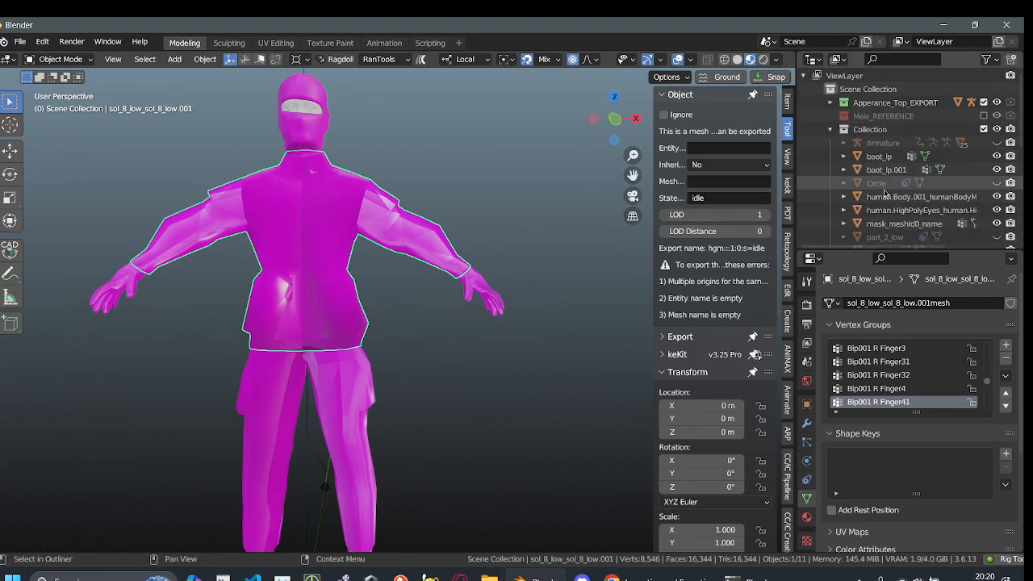
left_click(832, 130)
left_click(830, 103)
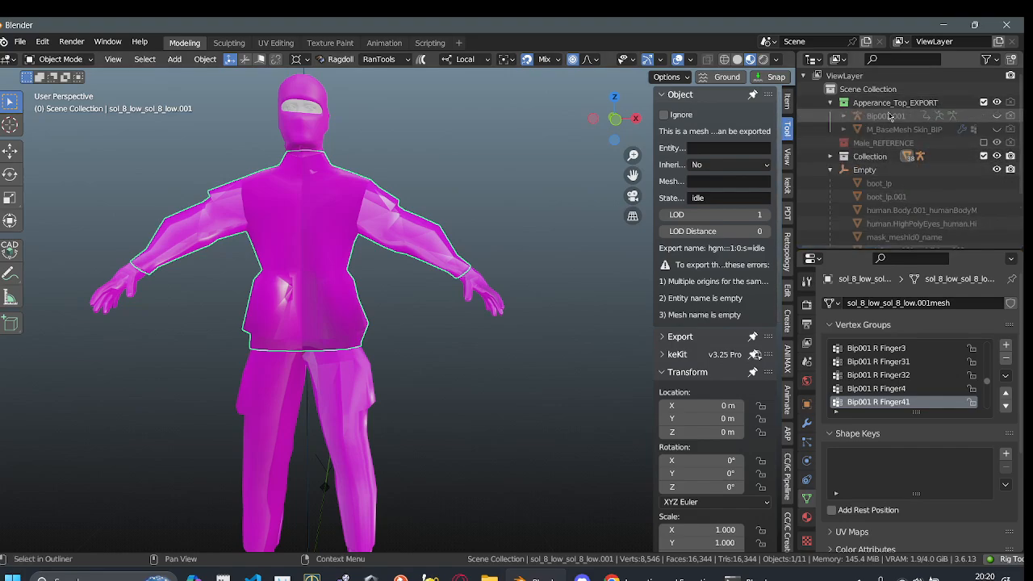
double_click(886, 115)
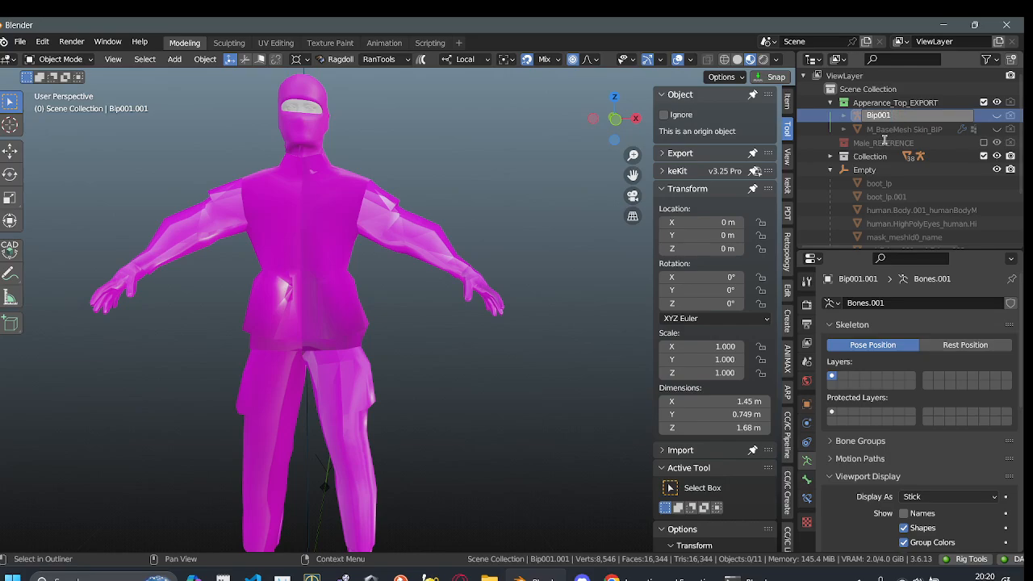
key("Return")
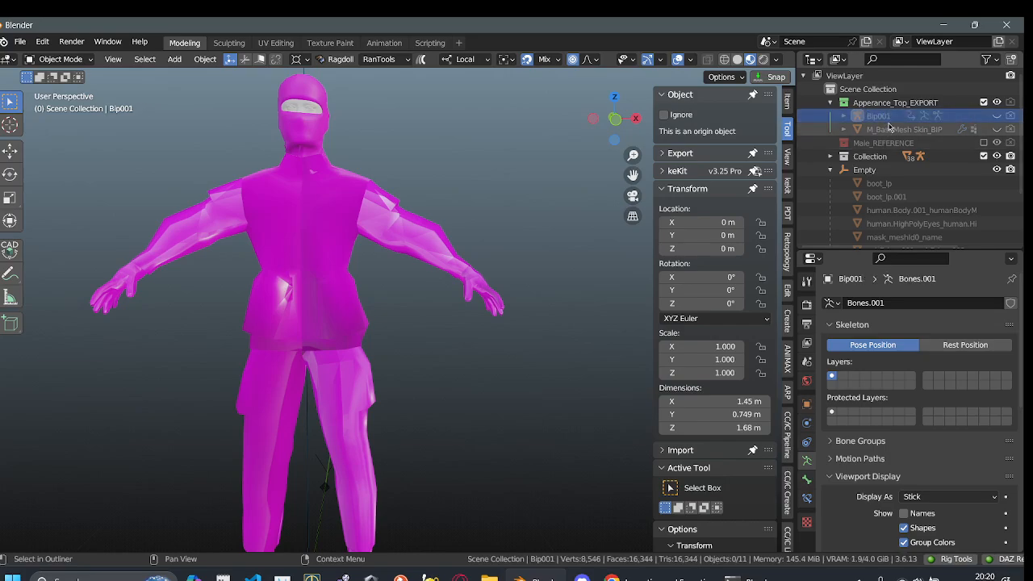
- Check the name of the armature in the Apperance_Top_EXPORT collection, cancelling each name edit
scroll(436, 240, "down", 2)
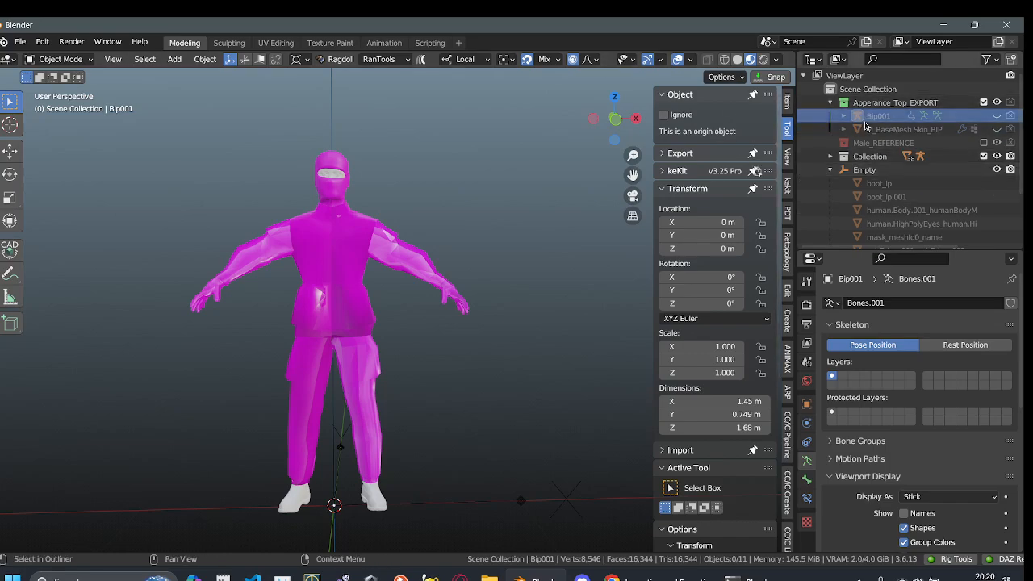
double_click(907, 116)
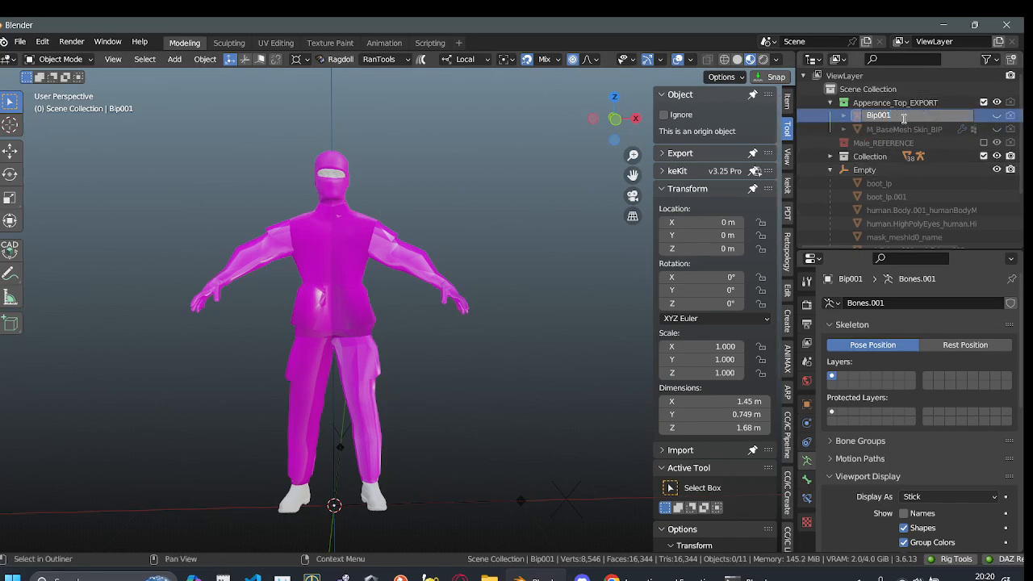
key("Escape")
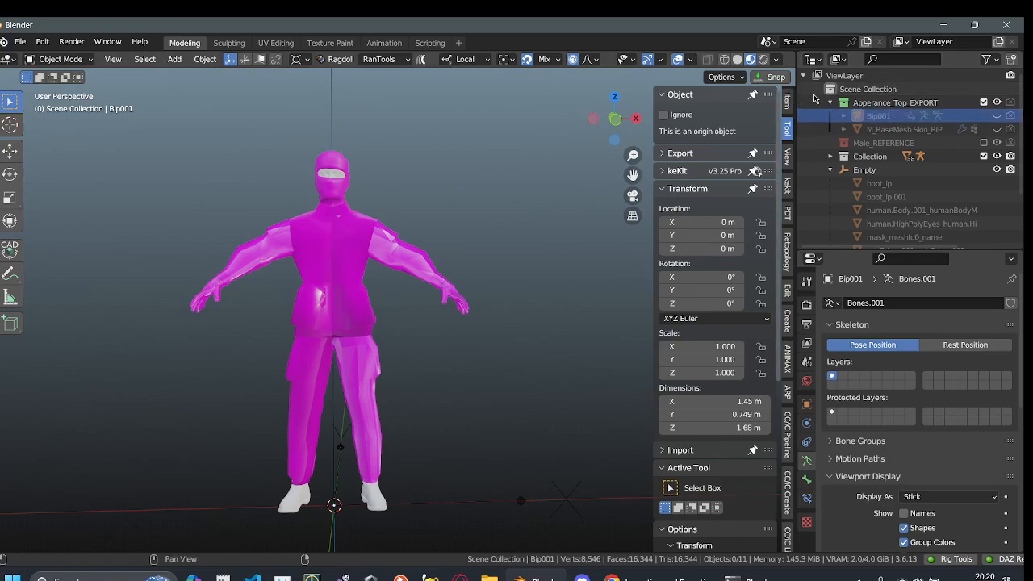
double_click(894, 117)
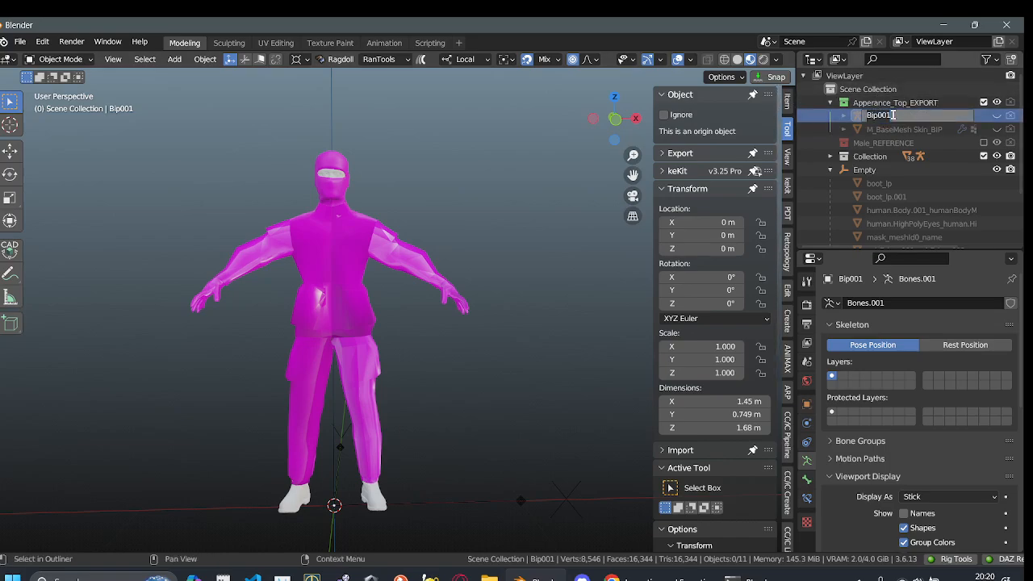
key("Escape")
scroll(474, 270, "up", 2)
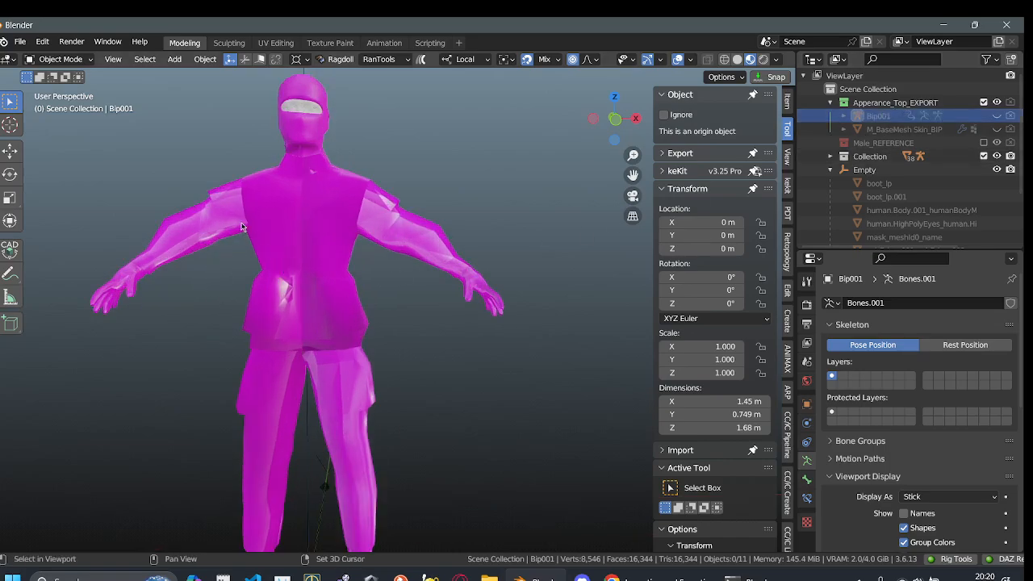
left_click(806, 481)
left_click(803, 465)
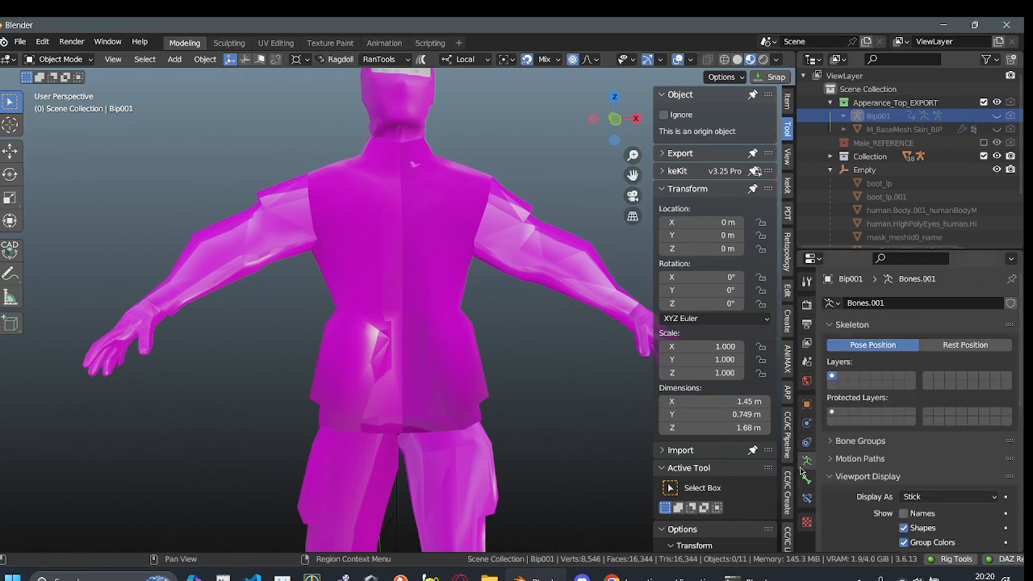
scroll(377, 332, "down", 2)
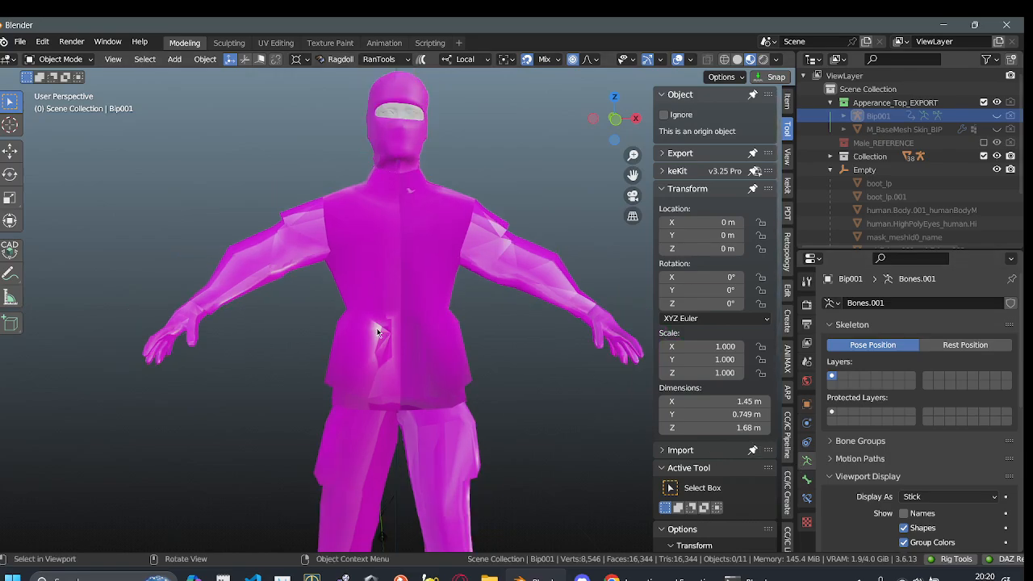
middle_click_drag(366, 336, 229, 282, "shift")
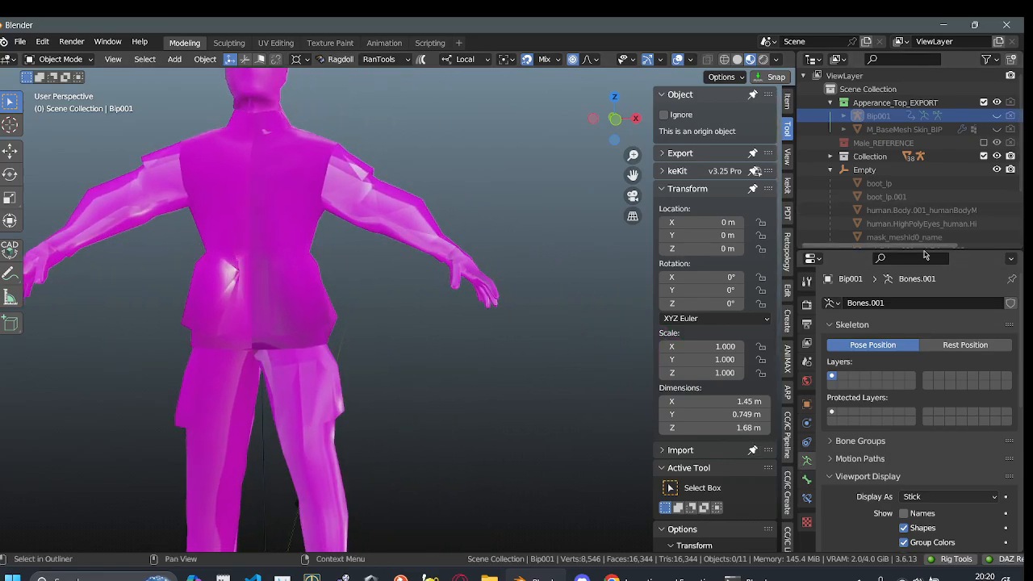
- Collapse the Viewport Display settings in the data properties of the Bip001 armature
middle_click_drag(231, 331, 386, 375, "shift")
middle_click_drag(292, 419, 182, 468, "shift")
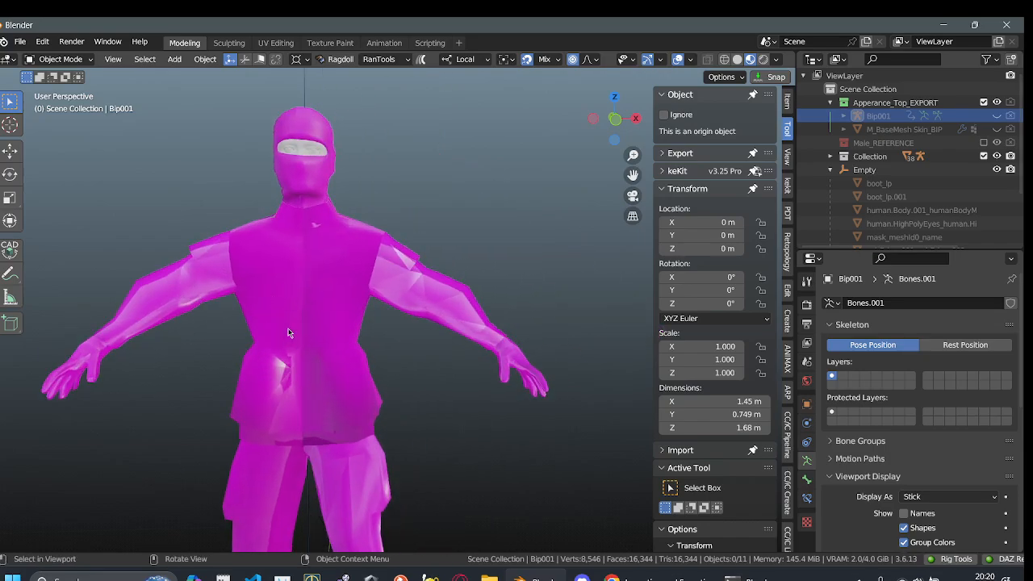
scroll(297, 347, "down", 3)
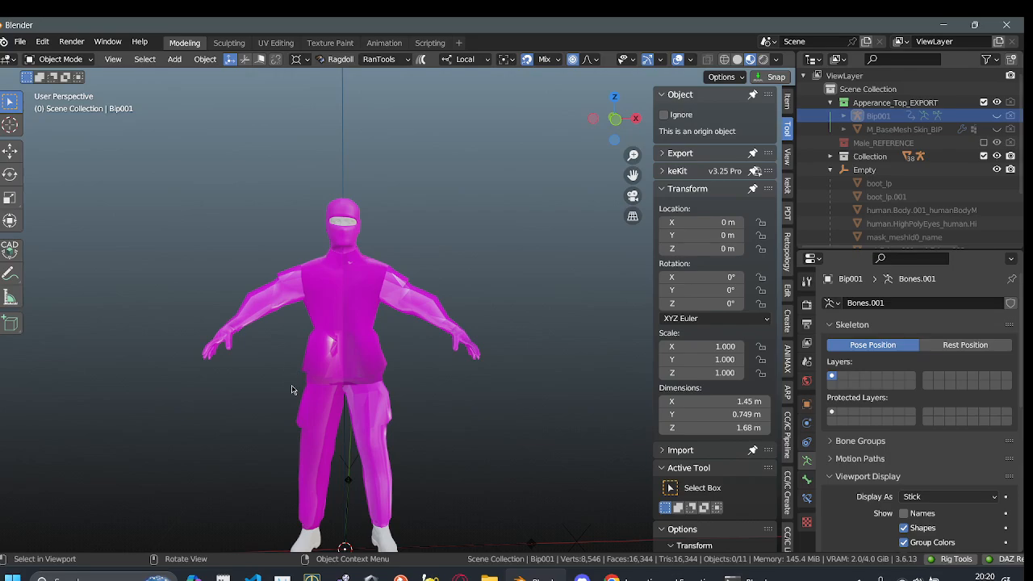
middle_click_drag(320, 289, 323, 228, "shift")
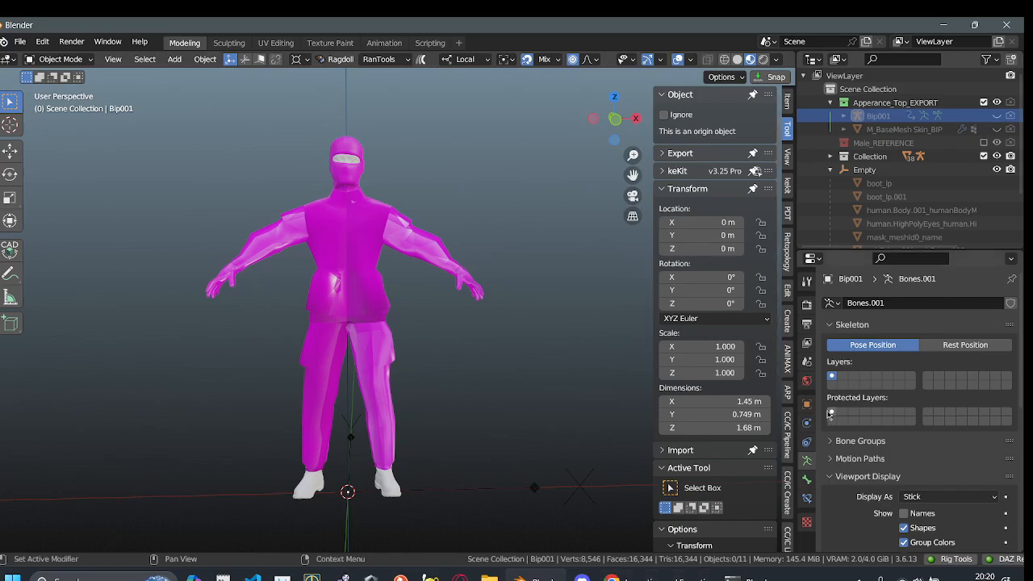
scroll(809, 460, "down", 3)
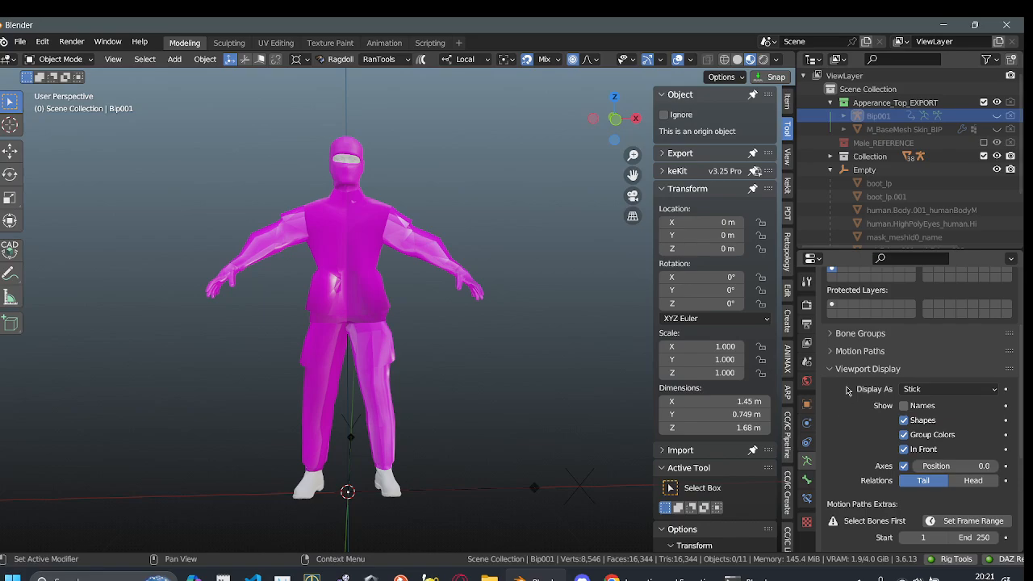
left_click(831, 368)
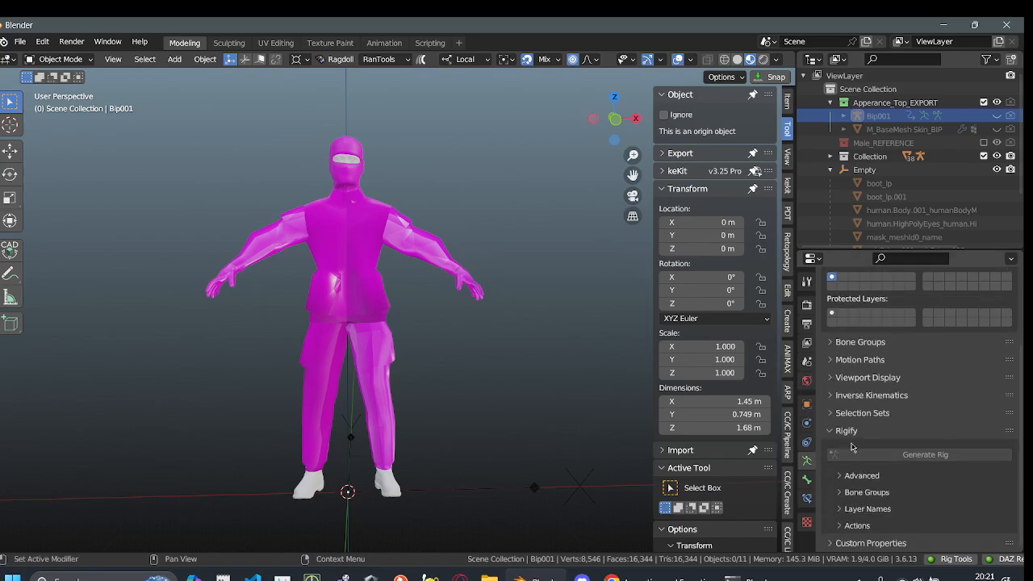
- Select the jacket mesh and expand the Maps section of the Haemimont Material settings for its uniform material
left_click(392, 252)
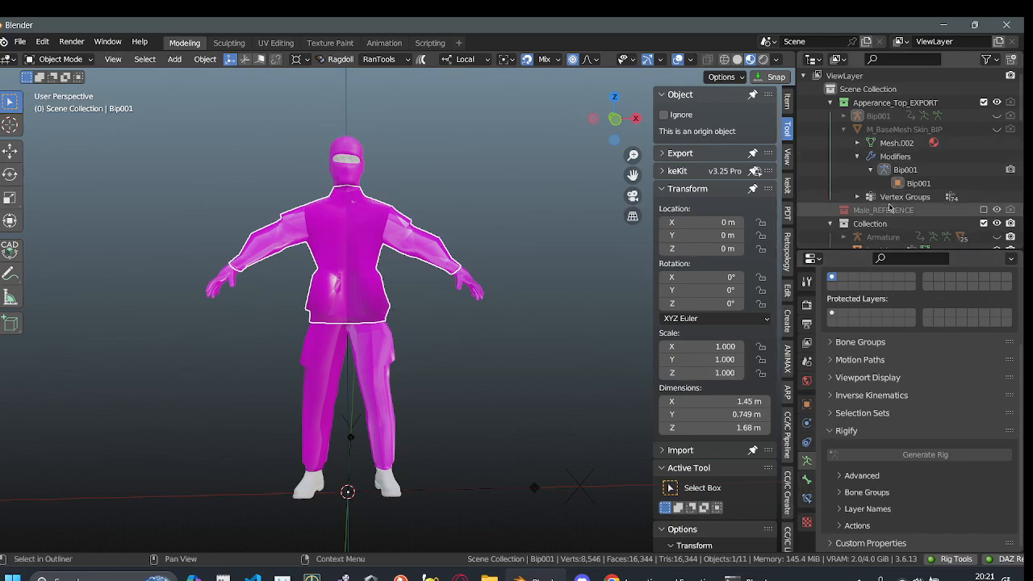
scroll(891, 208, "down", 7)
left_click(363, 229)
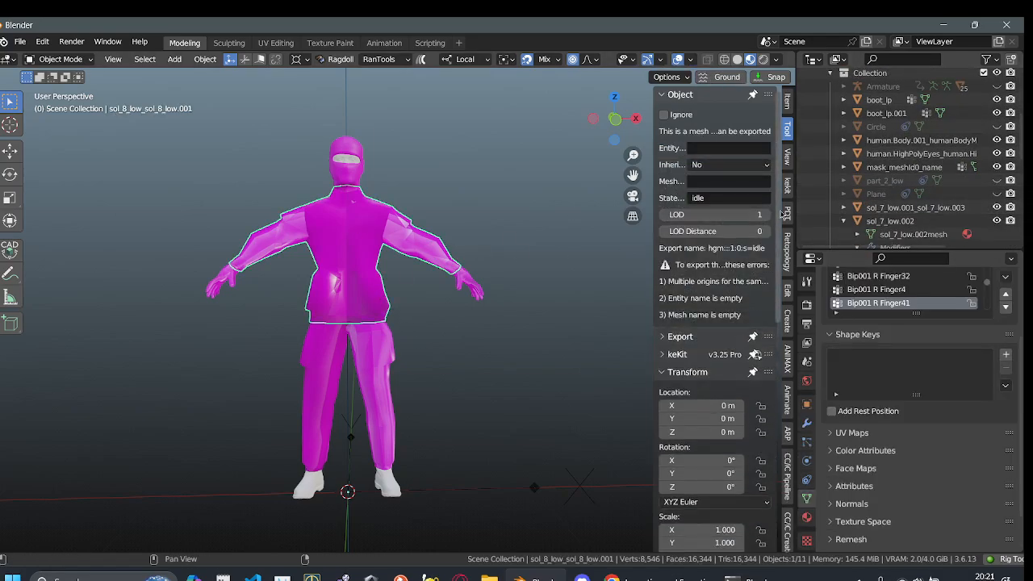
left_click(805, 517)
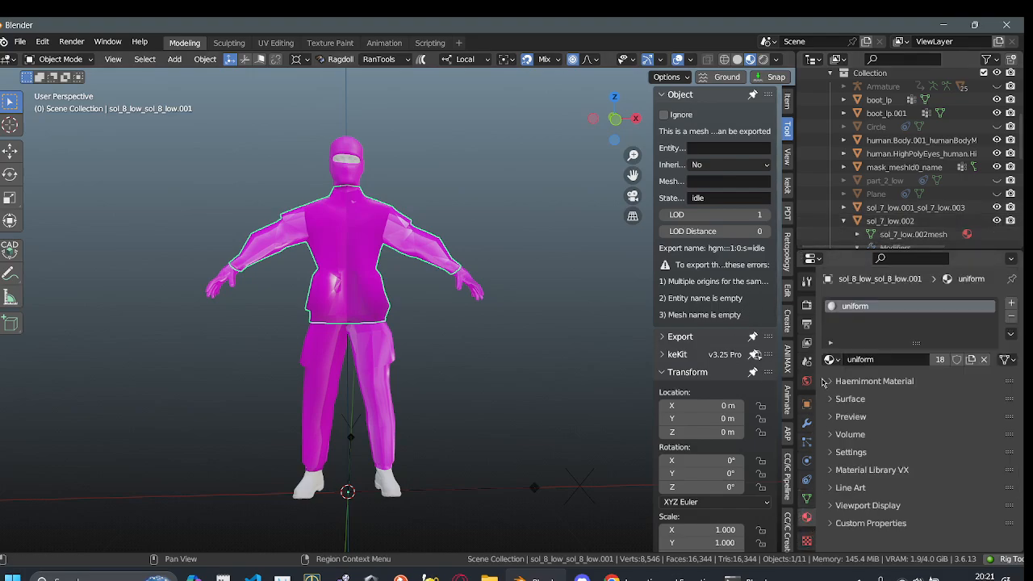
left_click(882, 383)
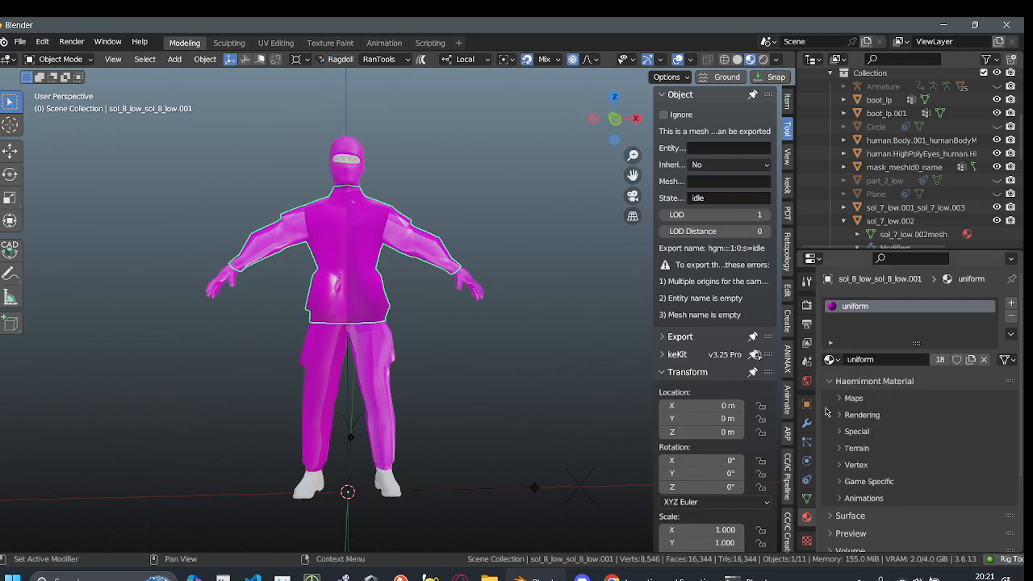
left_click(854, 398)
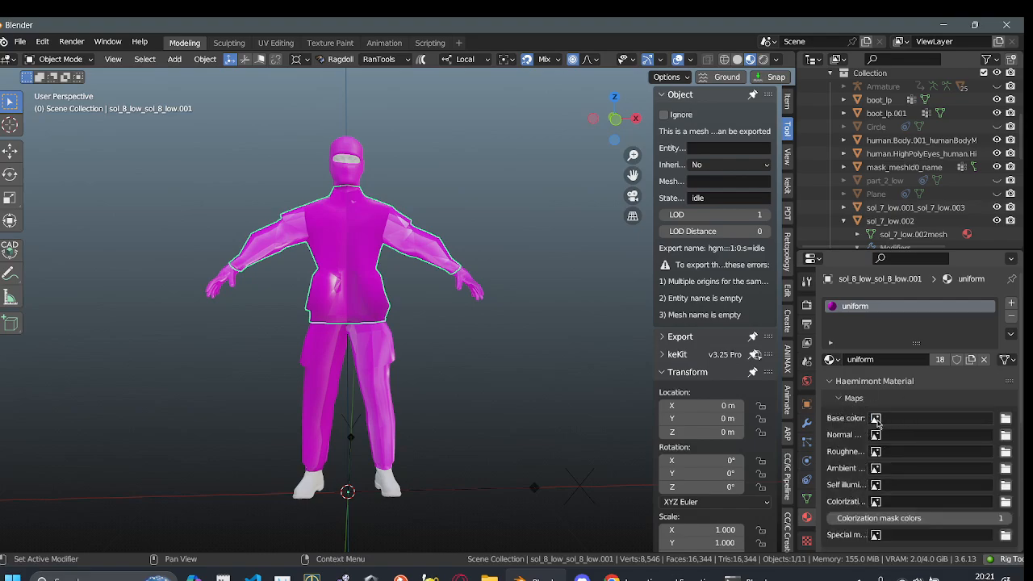
scroll(875, 420, "down", 3)
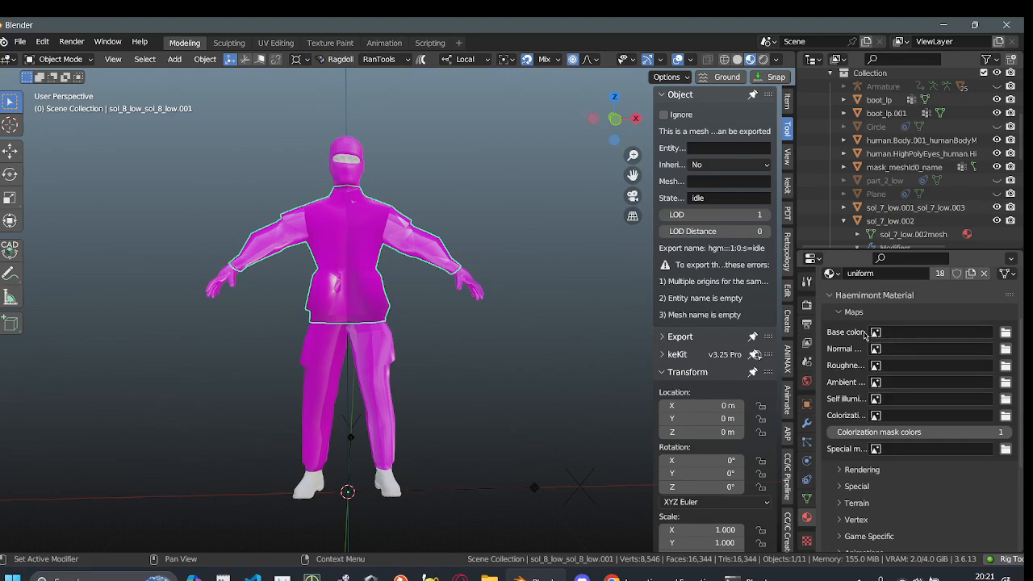
scroll(865, 334, "up", 3)
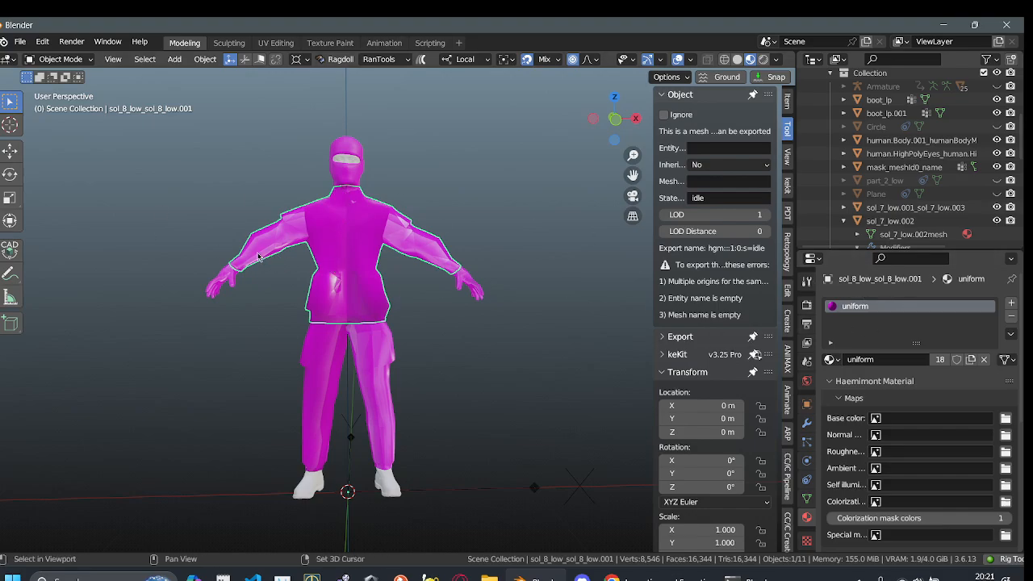
- Examine the jacket from several angles and check the images offered for the uniform material's base color map
scroll(258, 256, "up", 3)
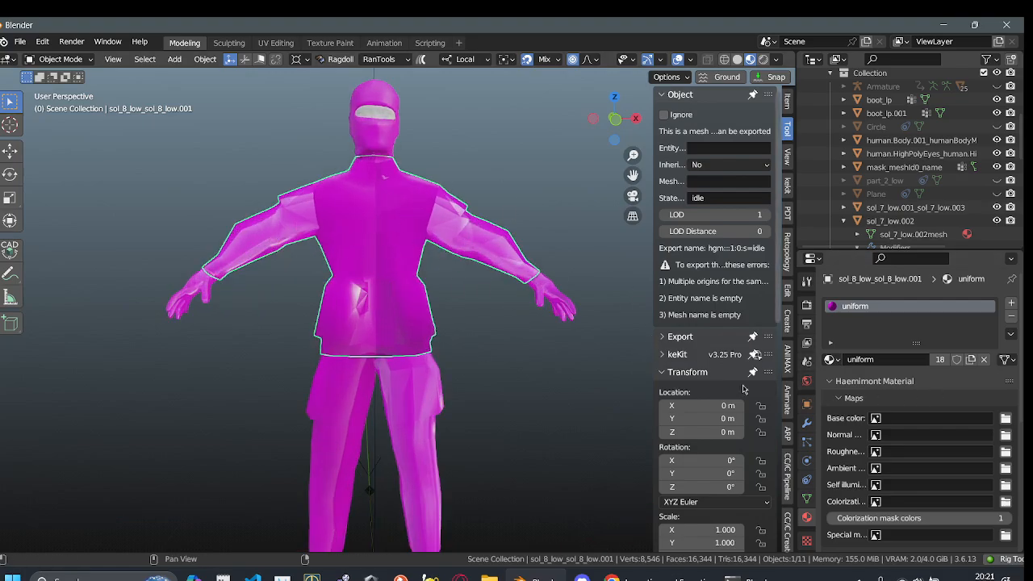
scroll(425, 304, "down", 4)
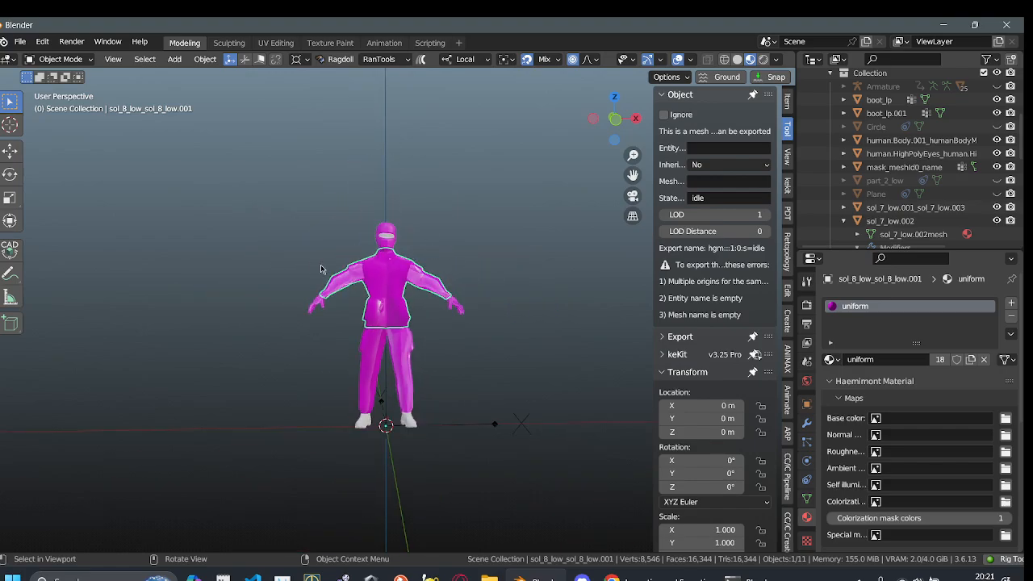
left_click(934, 417)
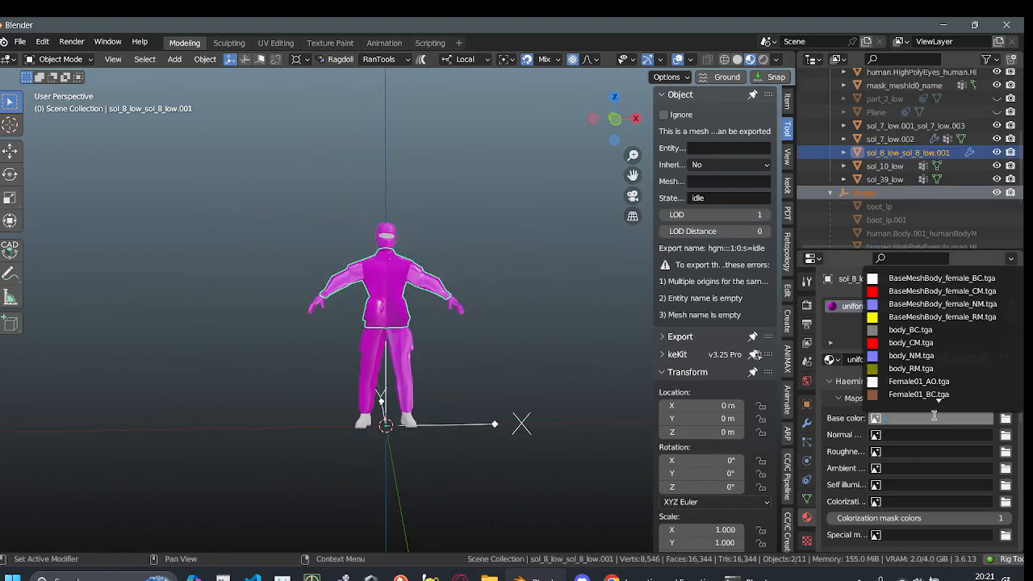
scroll(436, 323, "up", 7)
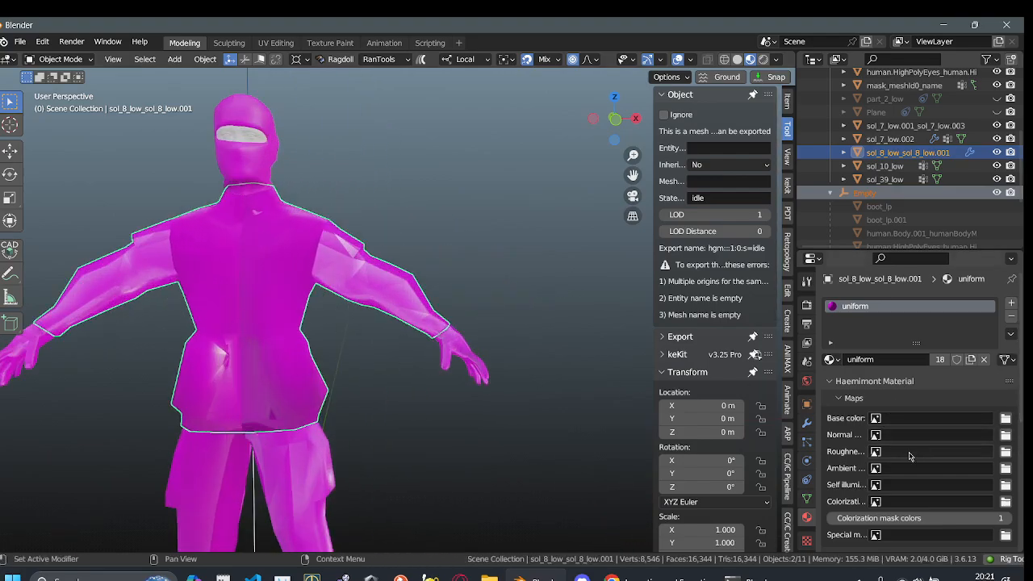
middle_click_drag(408, 348, 439, 348)
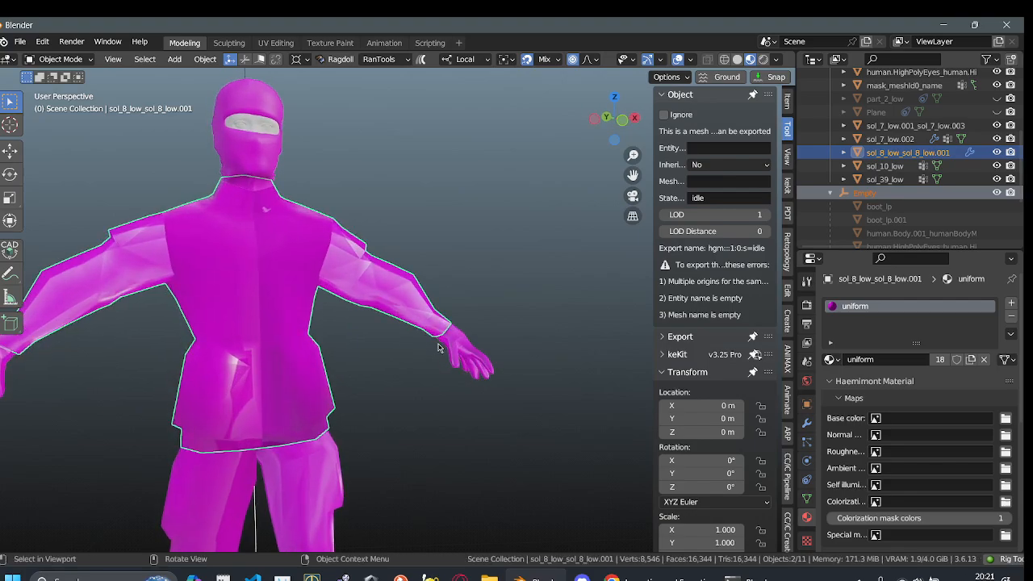
middle_click_drag(413, 311, 315, 299)
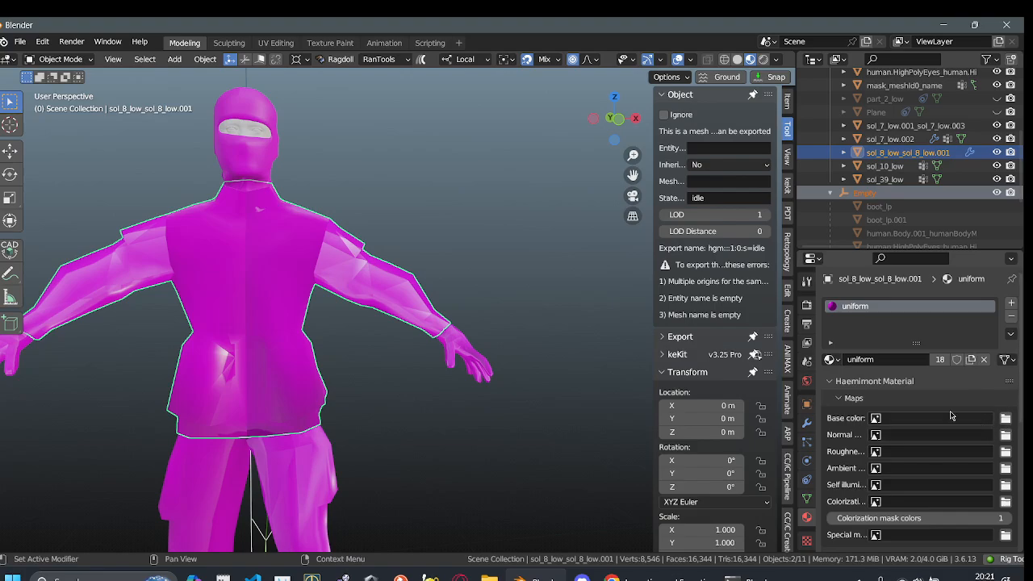
middle_click_drag(334, 362, 542, 317)
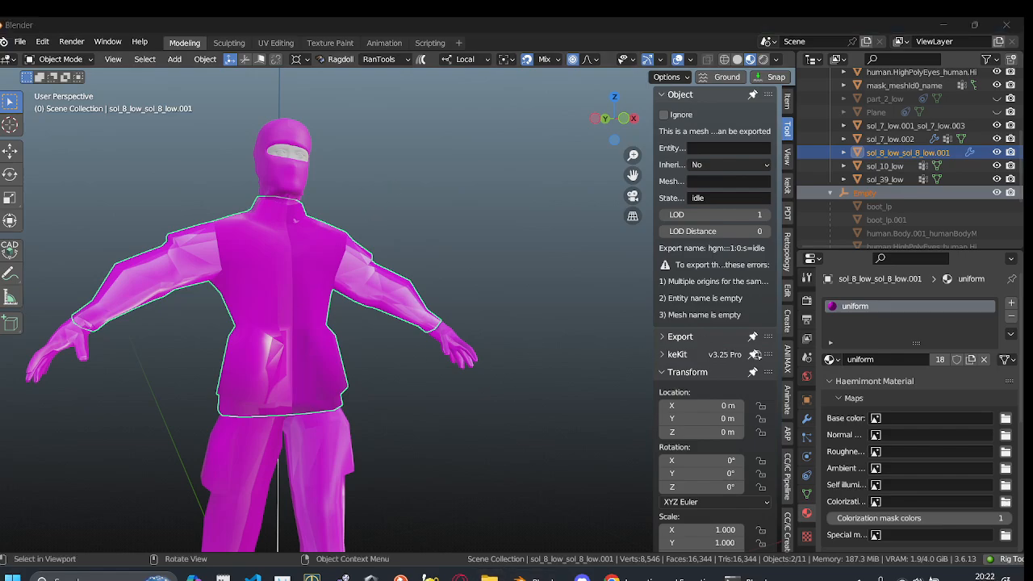
- Switch to File Explorer and open the folder D:\GDrive\My Drive\JA3\Files\textures
left_click_drag(0, 197, 470, 94)
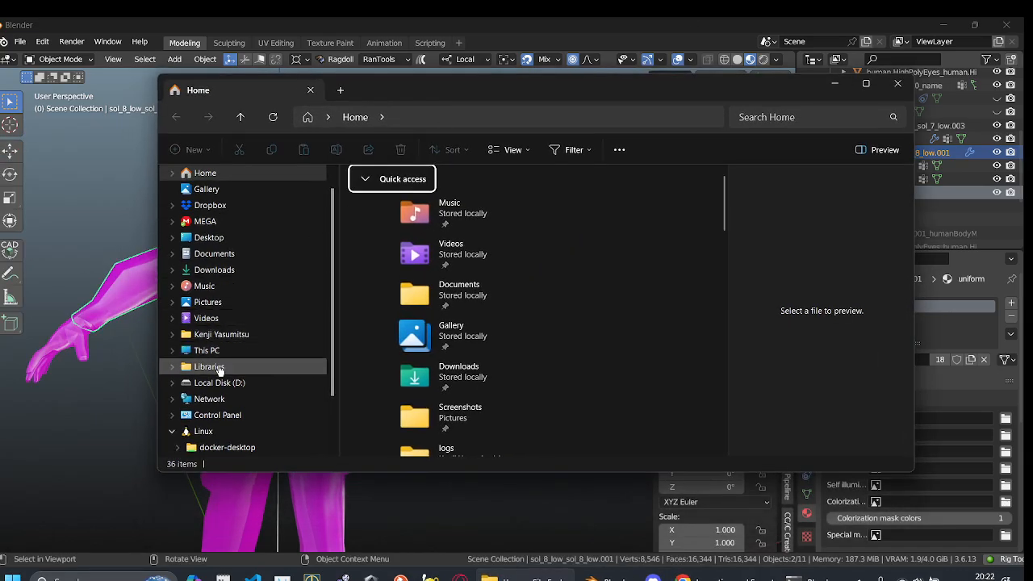
left_click(215, 383)
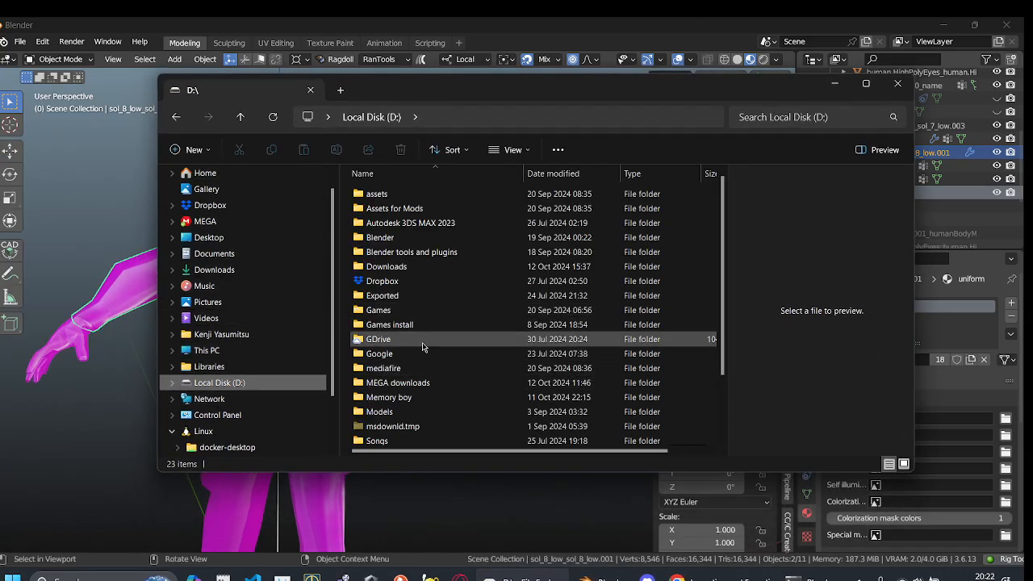
double_click(422, 342)
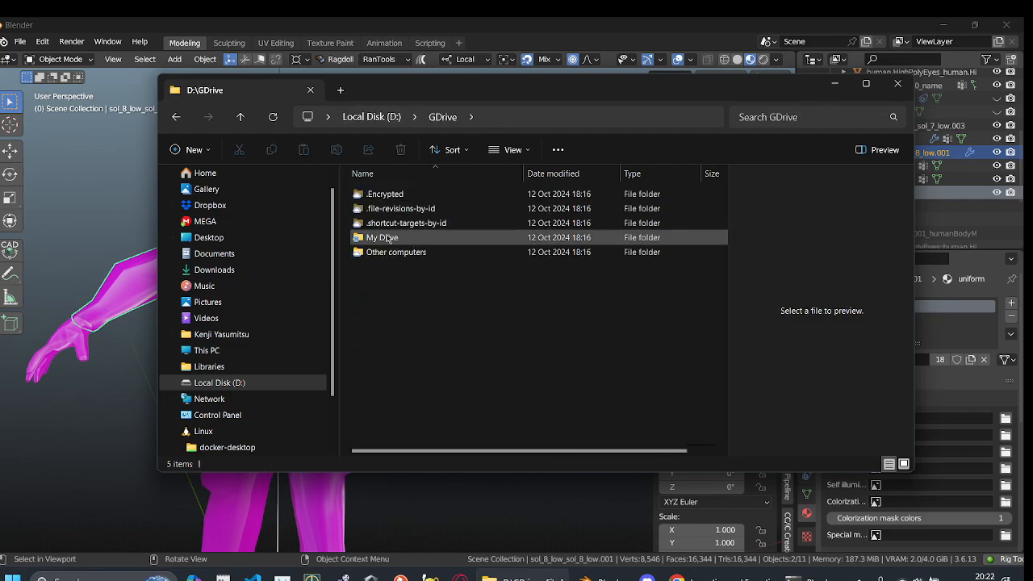
double_click(388, 238)
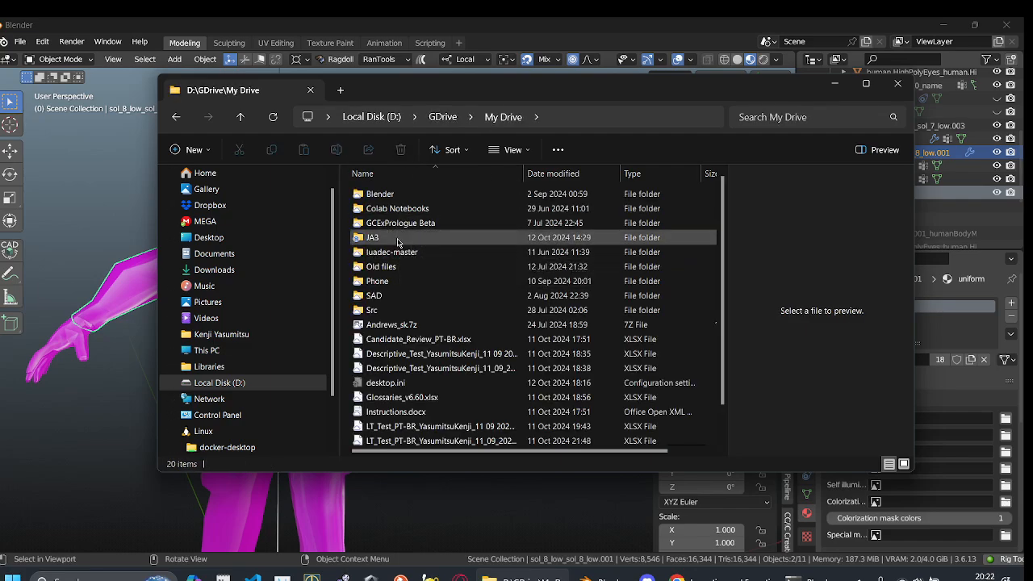
left_click(397, 242)
double_click(397, 240)
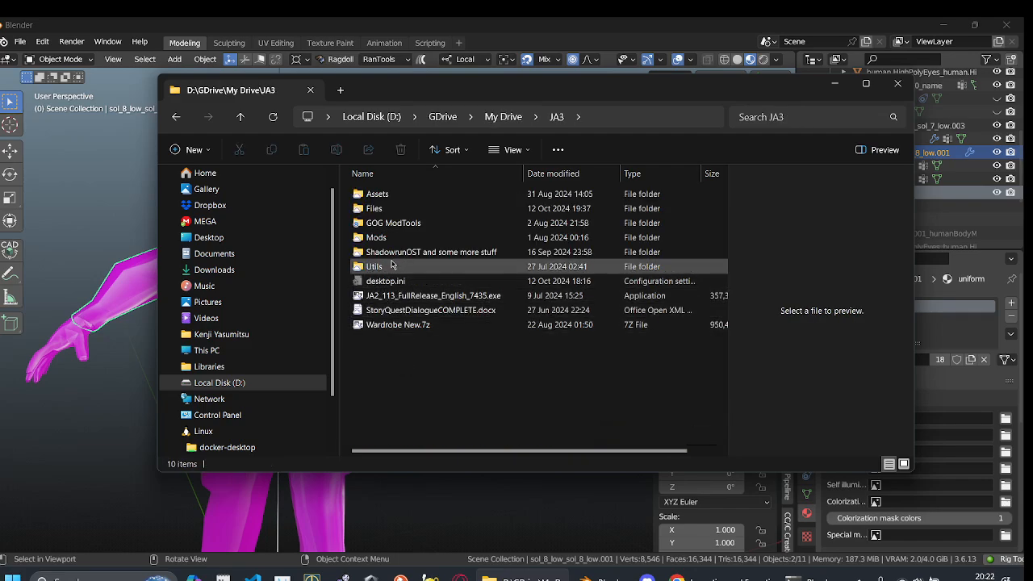
double_click(381, 208)
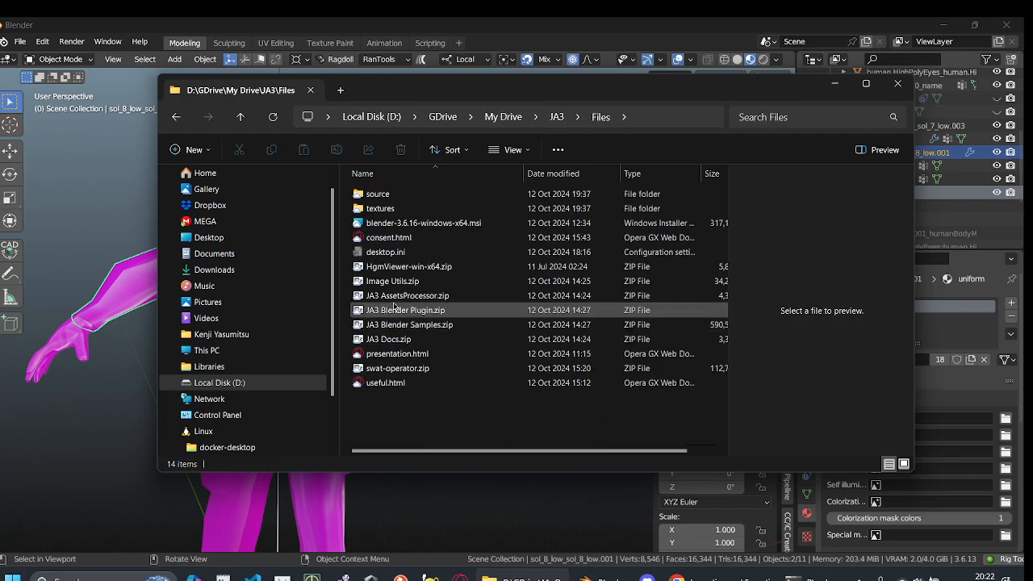
double_click(385, 208)
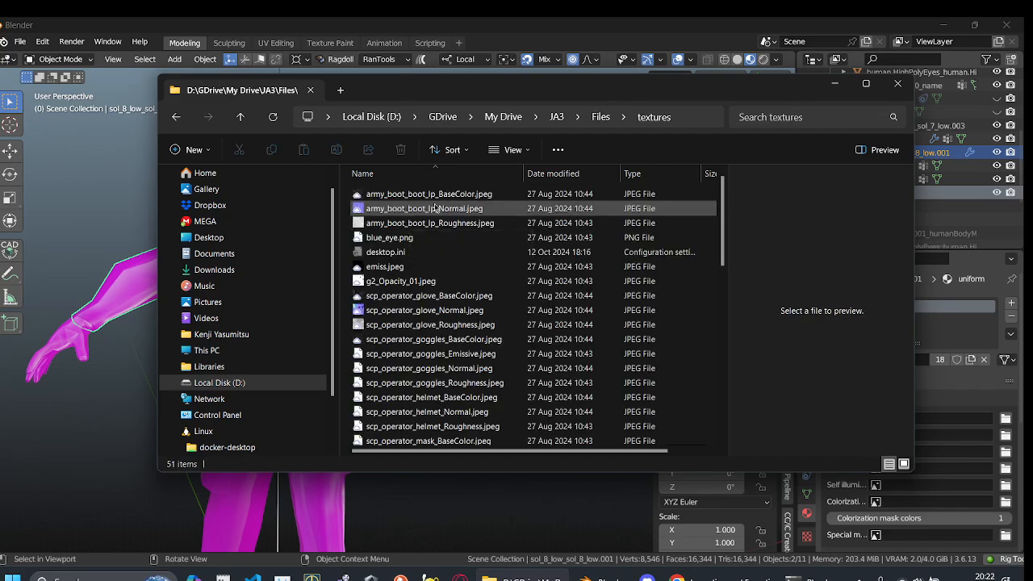
- Preview the army boot textures and the files after them down to the scp_operator glove textures
left_click(496, 199)
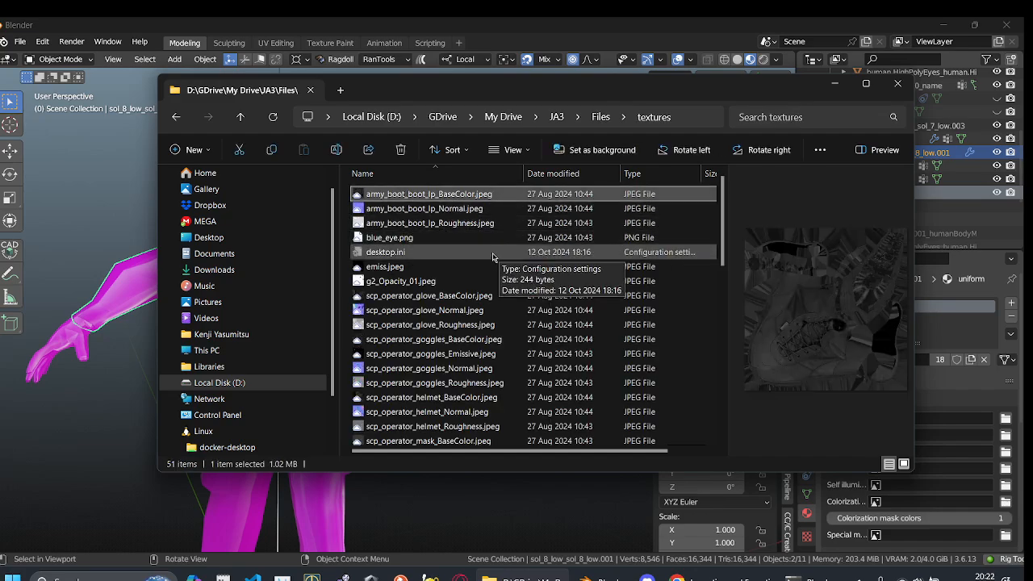
left_click(496, 224)
left_click(385, 237)
key("Up")
key("Up")
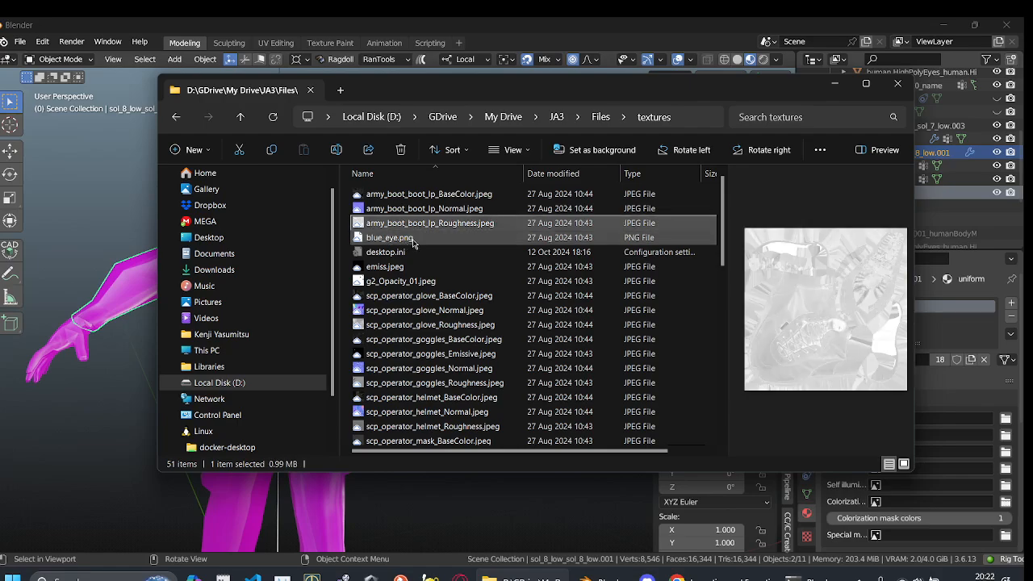
key("Down")
key("Down")
key("Down")
key("Down")
key("Down")
key("Down")
key("Down")
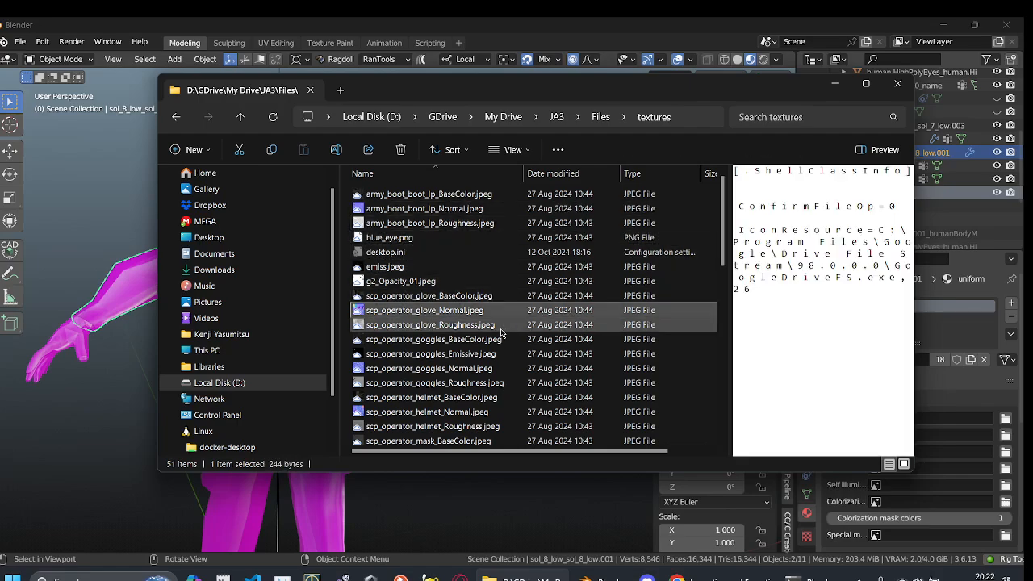
- Preview swat_g2_BaseColor.jpeg and the textures above it up to scp_operator_uniform_Normal.jpeg
scroll(501, 345, "down", 6)
left_click(476, 370)
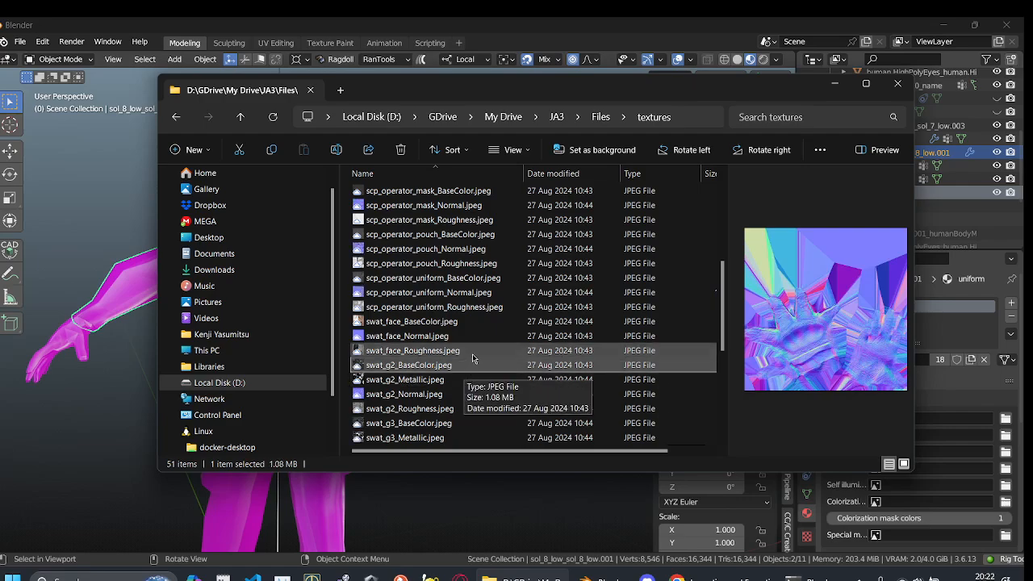
key("Up")
key("Up")
key("Up")
key("Up")
key("Up")
scroll(476, 287, "up", 3)
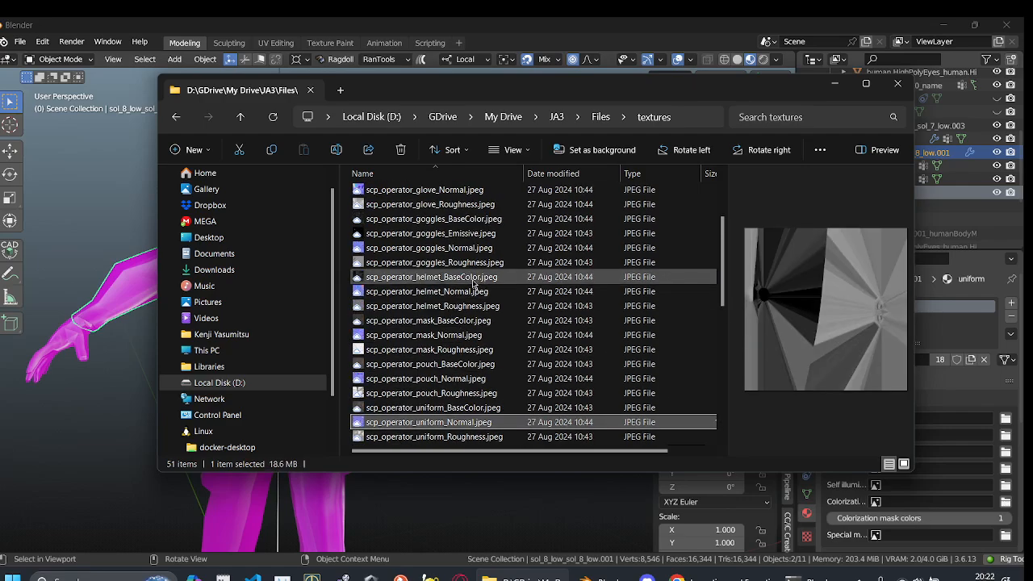
scroll(476, 279, "up", 2)
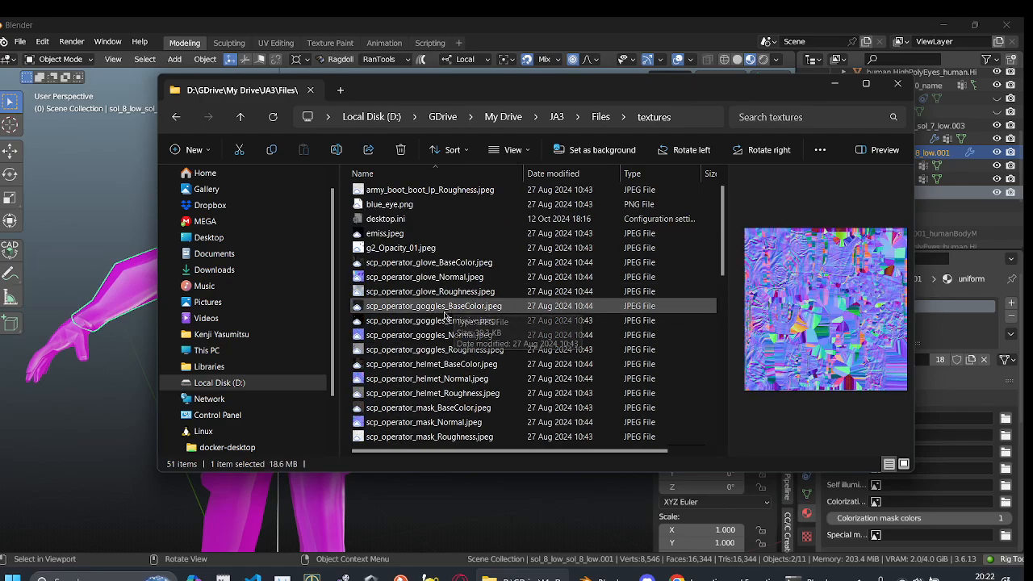
- Preview g2_Opacity_01.jpeg and review the remaining texture files down to swat_patch_normal.jpeg
left_click(516, 248)
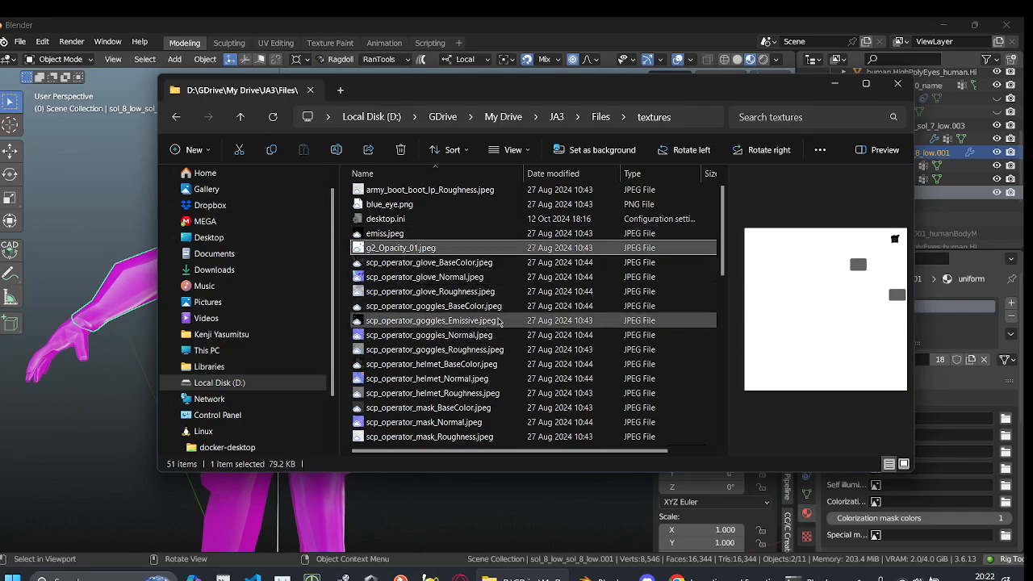
scroll(609, 274, "down", 4)
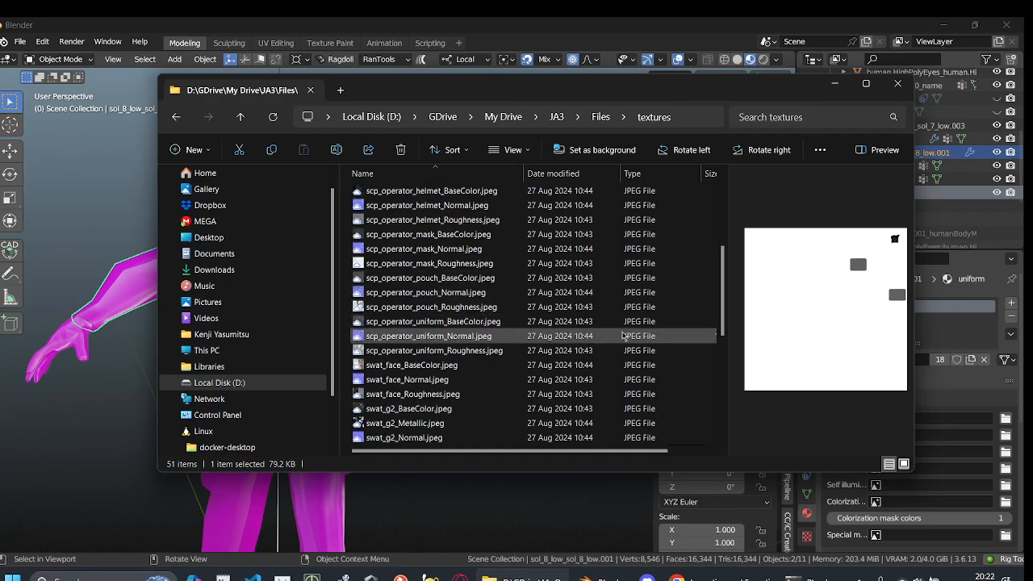
scroll(476, 355, "down", 7)
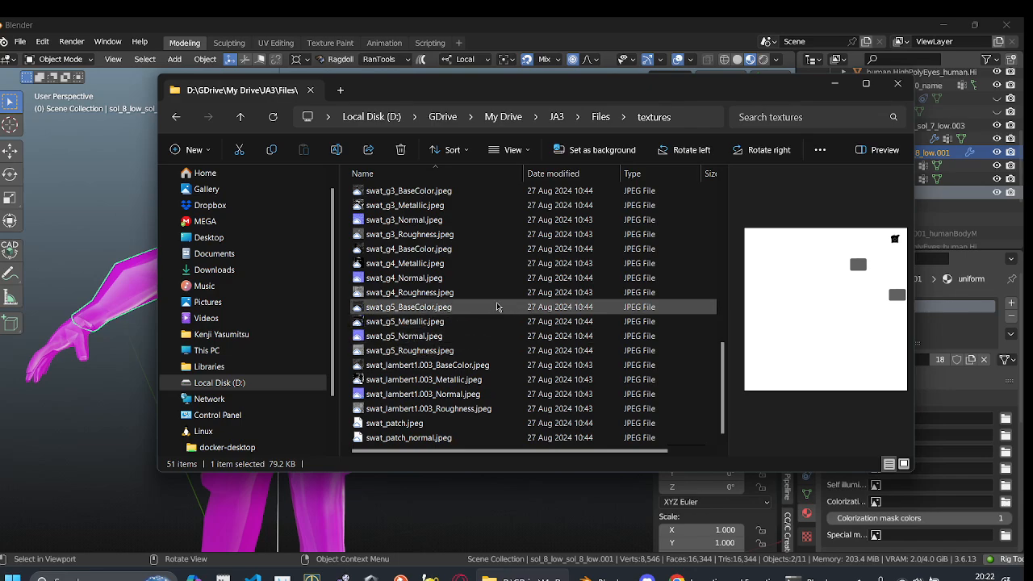
- Preview scp_operator_glove_BaseColor.jpeg and army_boot_boot_lp_BaseColor.jpeg in the textures folder
scroll(497, 307, "up", 7)
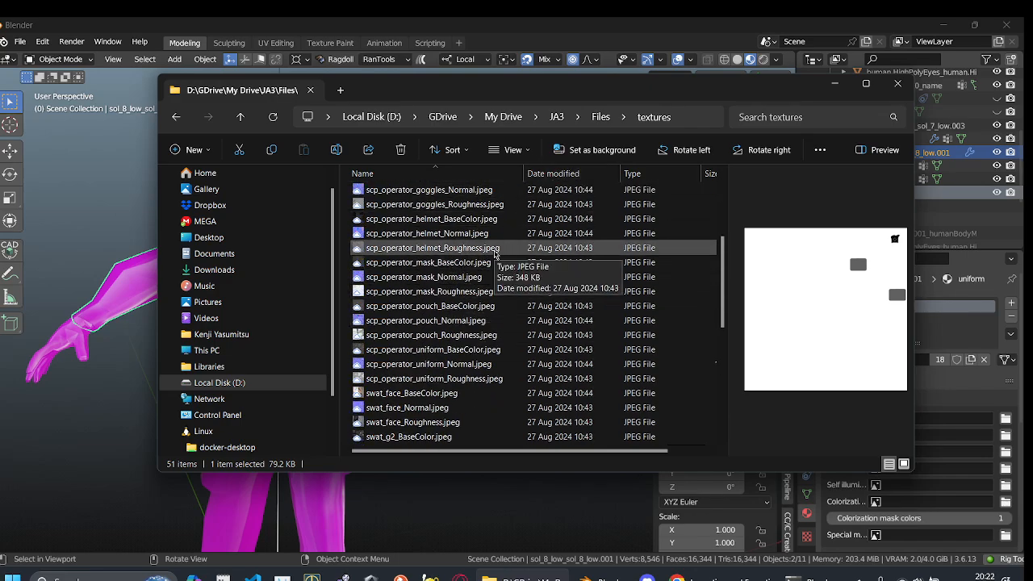
scroll(496, 252, "up", 2)
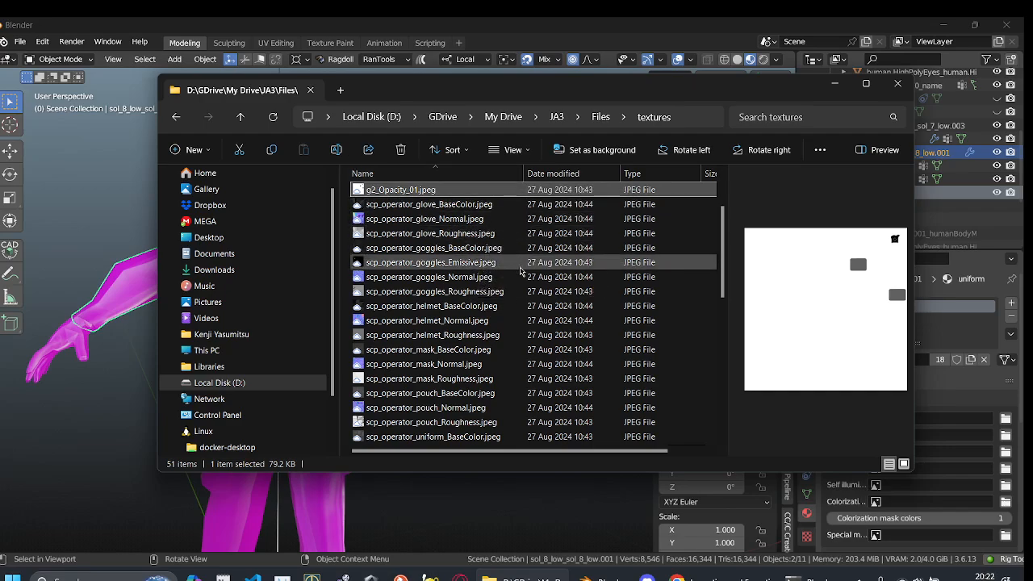
scroll(488, 259, "up", 2)
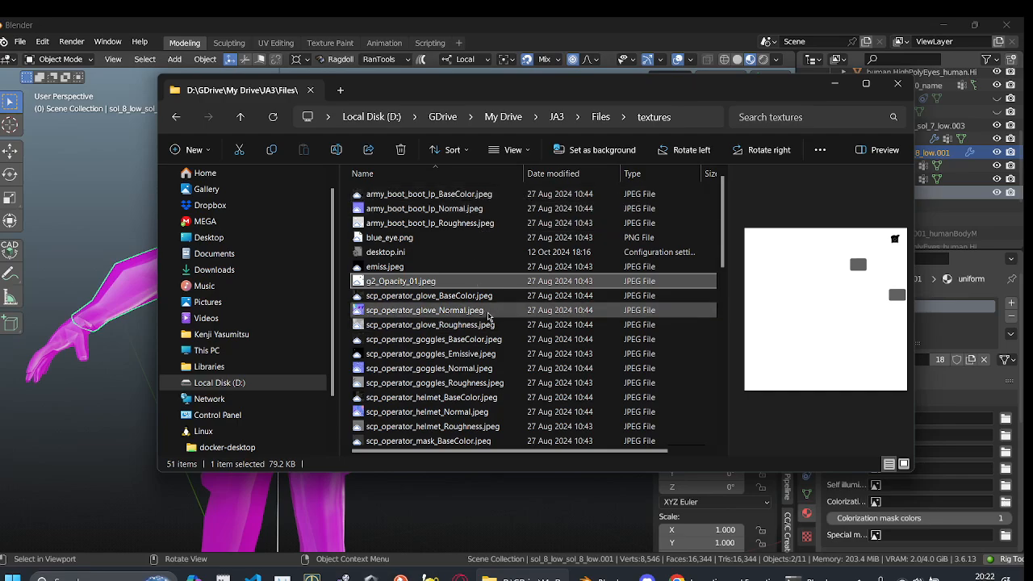
left_click(471, 312)
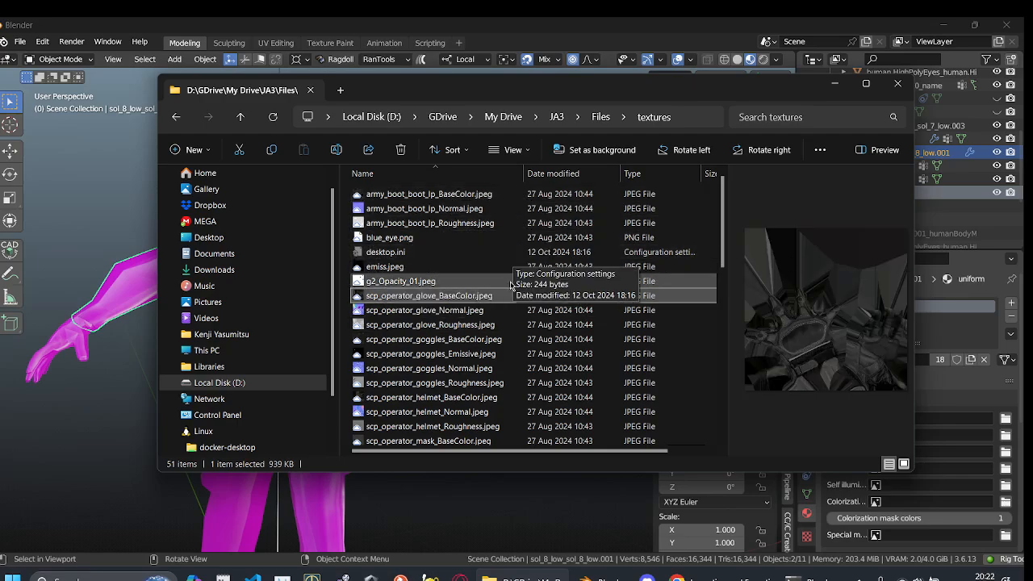
left_click(452, 194)
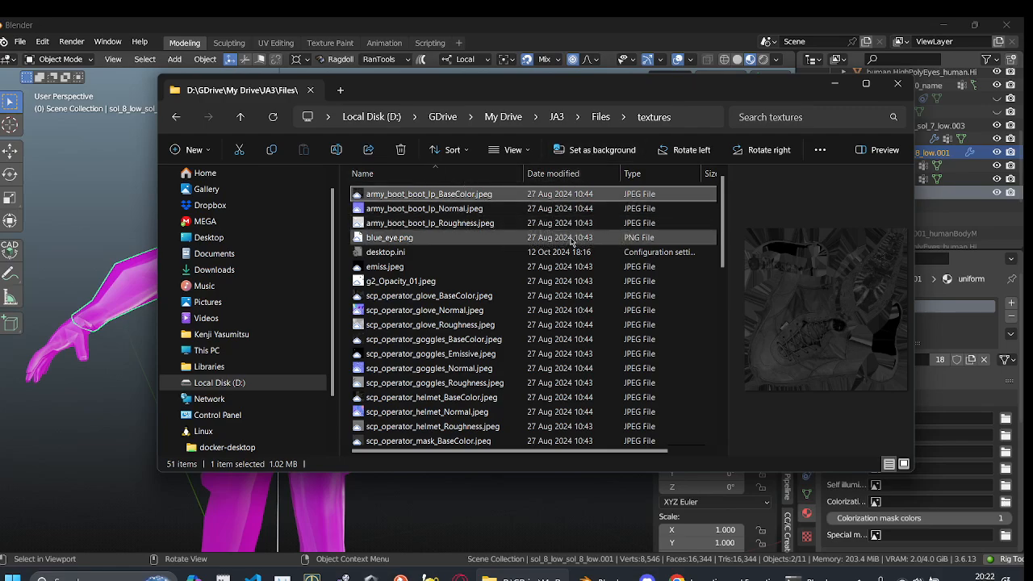
- Change the template the textures folder is optimized for, so its file list includes image dimensions
right_click(348, 205)
left_click(416, 238)
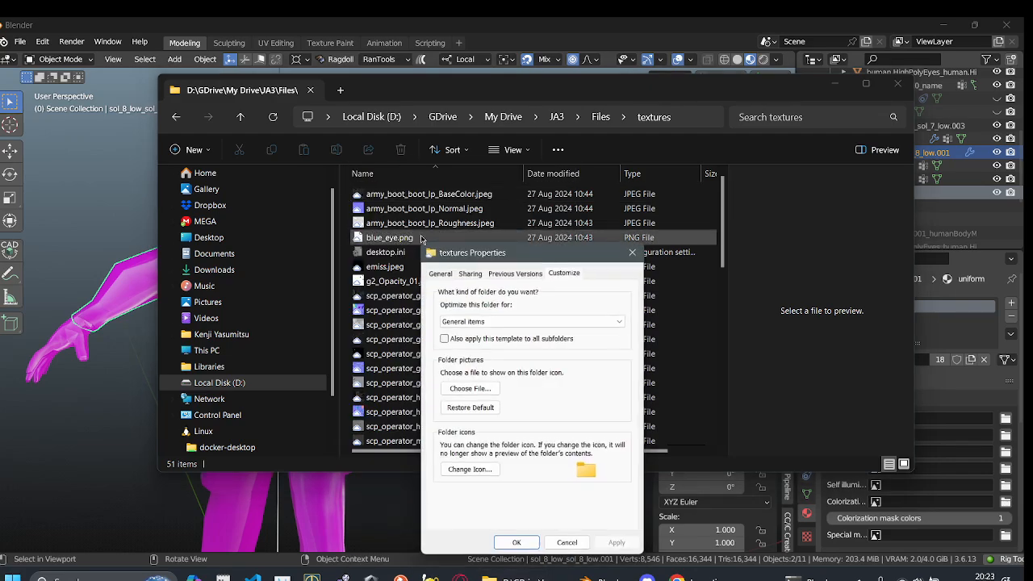
left_click(484, 320)
left_click(485, 342)
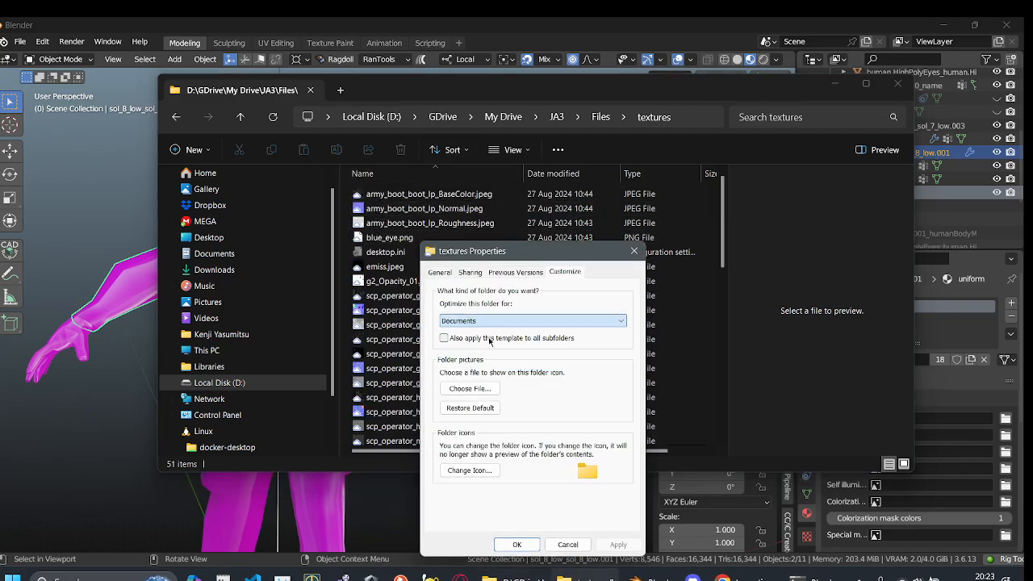
left_click(516, 545)
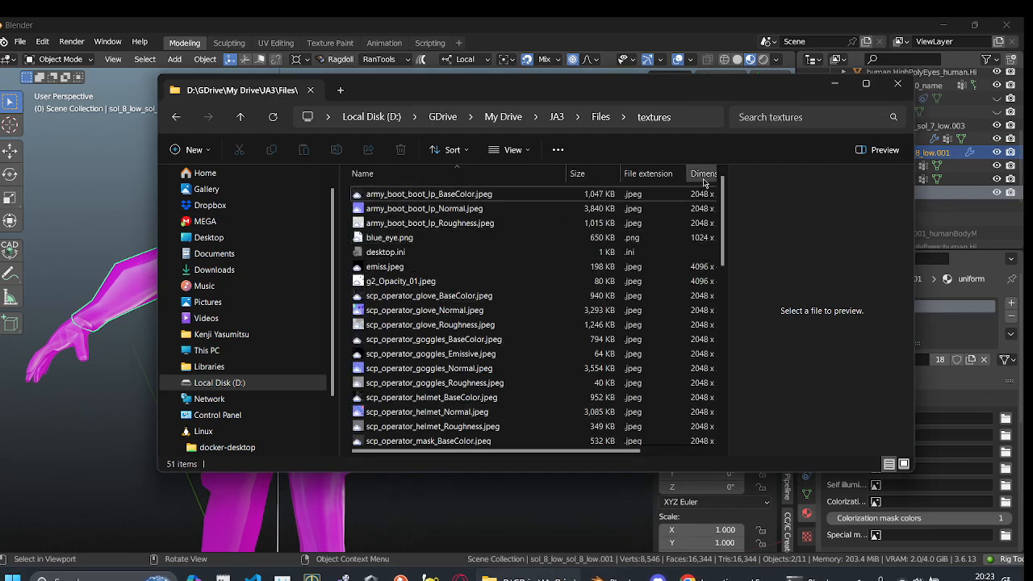
- Sort the texture files by dimensions and preview blue_eye.png, swat_patch.jpeg and swat_patch_normal.jpeg
left_click(704, 176)
left_click(705, 210)
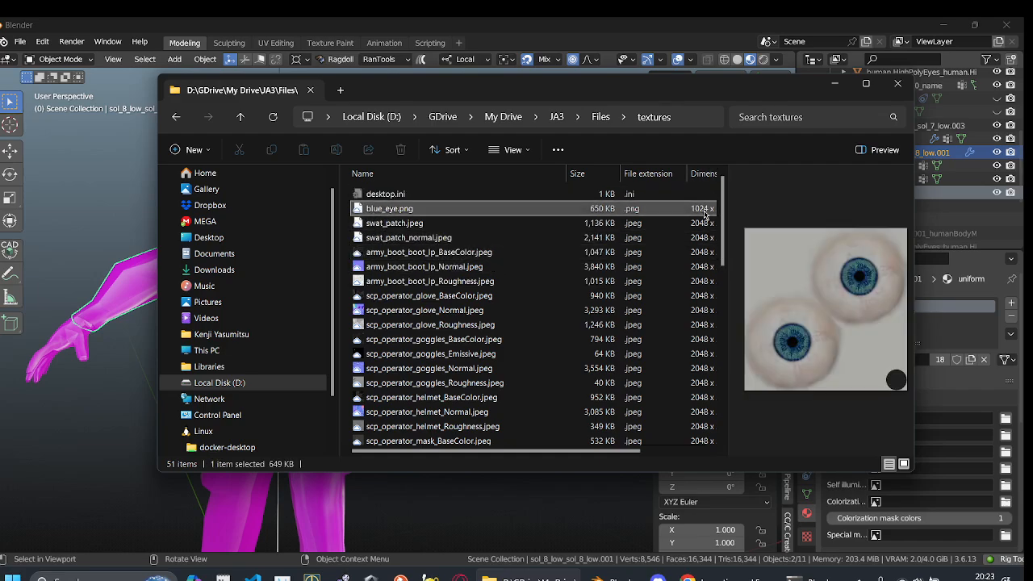
left_click(694, 223)
left_click(633, 239)
- Preview and compare the swat_face BaseColor, Normal and Roughness textures
scroll(524, 321, "down", 3)
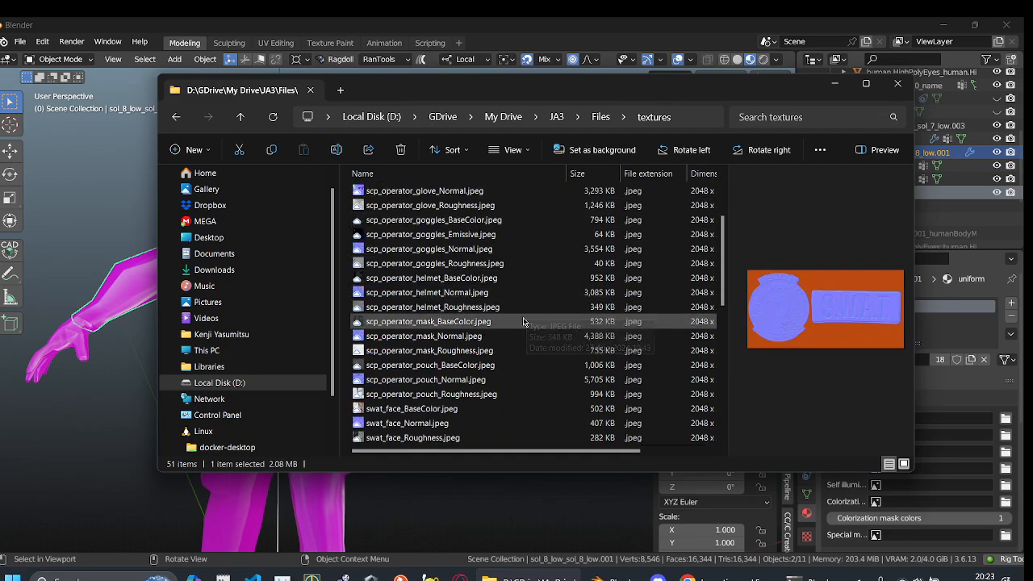
left_click(447, 409)
scroll(443, 430, "down", 1)
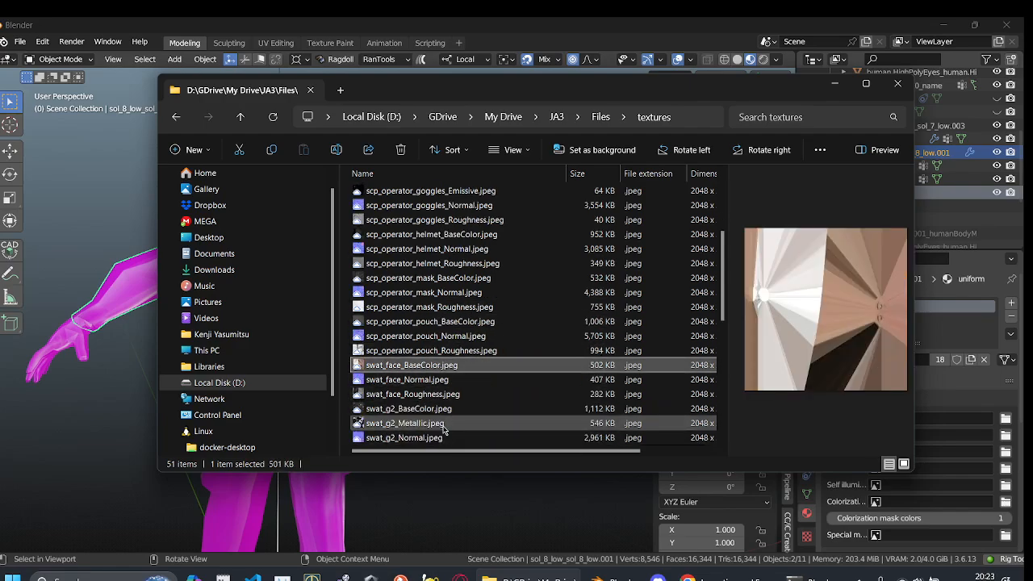
left_click(441, 384)
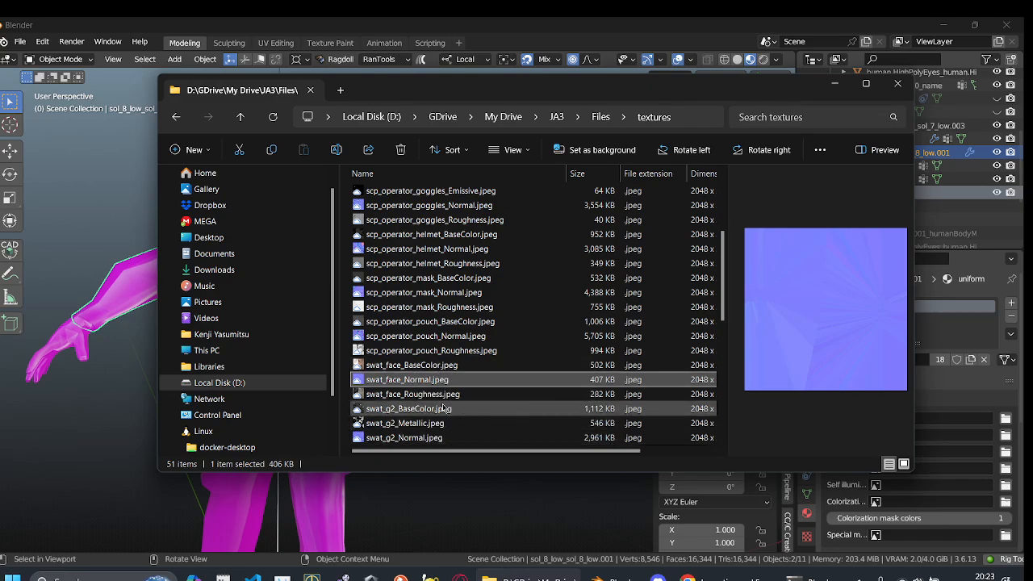
left_click(535, 394)
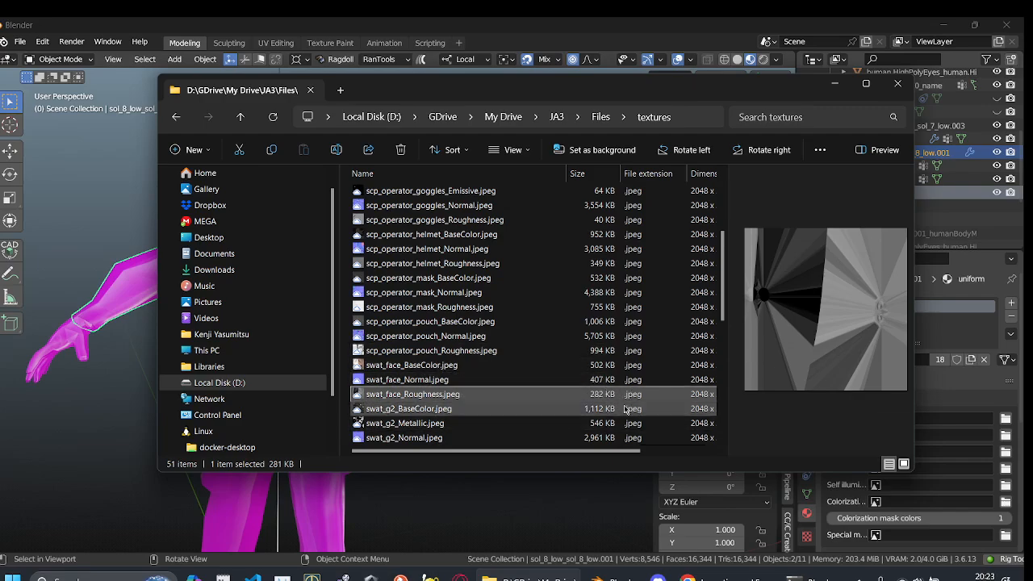
left_click(408, 370)
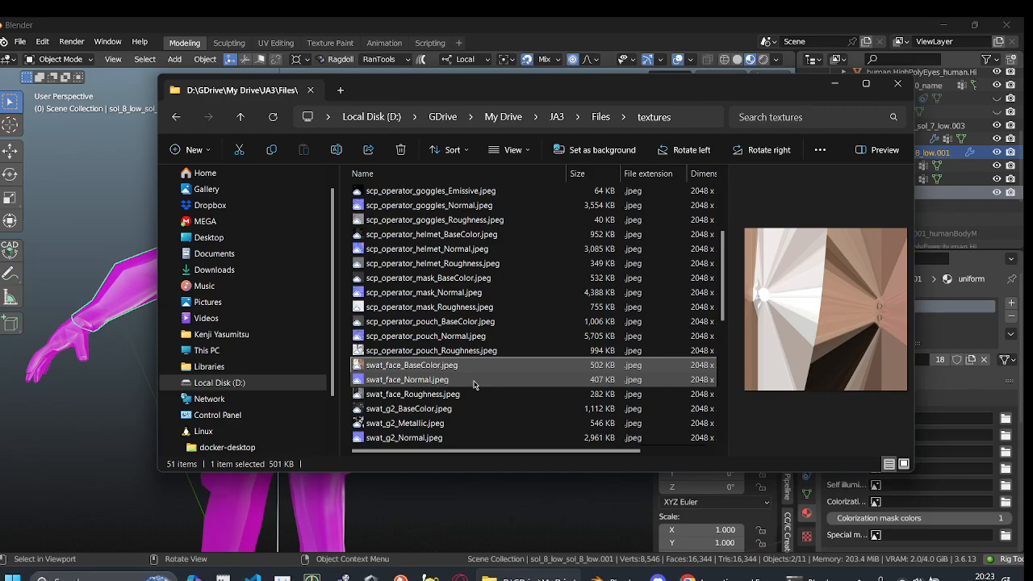
left_click(441, 380)
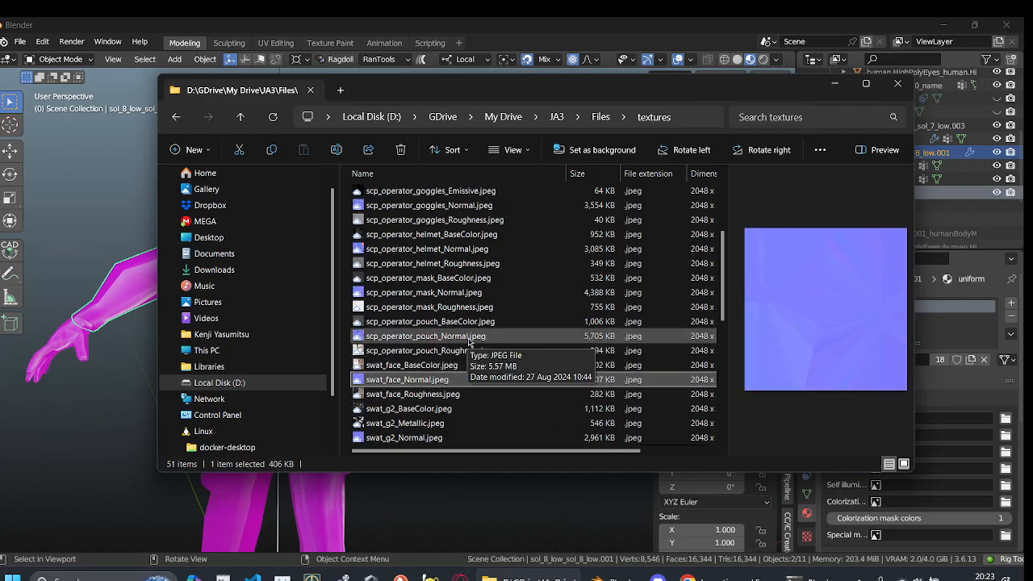
scroll(449, 363, "down", 2)
left_click(425, 309)
- Preview swat_g3_BaseColor.jpeg, swat_g4_Normal.jpeg and swat_g3_Roughness.jpeg
scroll(560, 347, "down", 4)
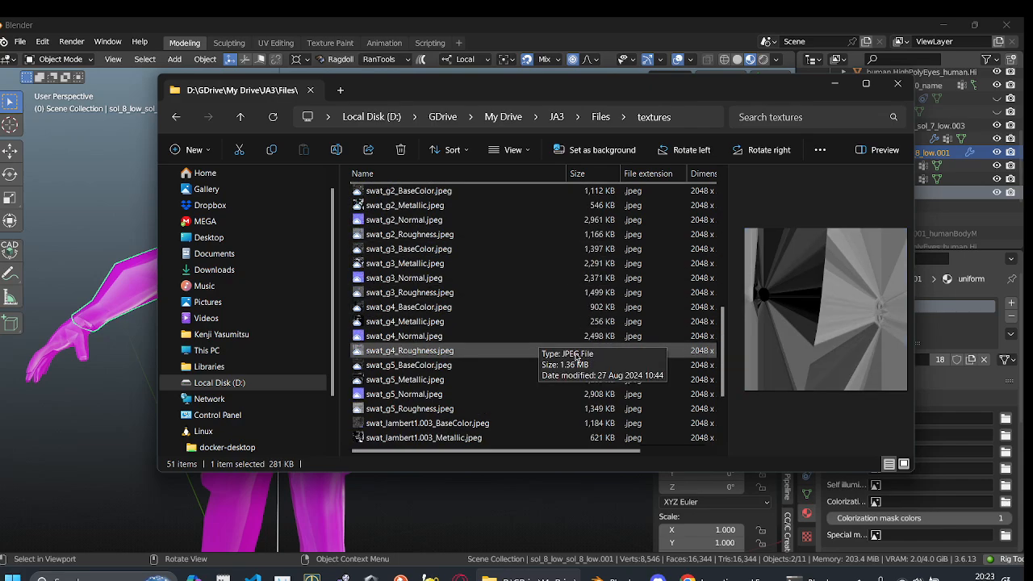
key("Down")
key("Down")
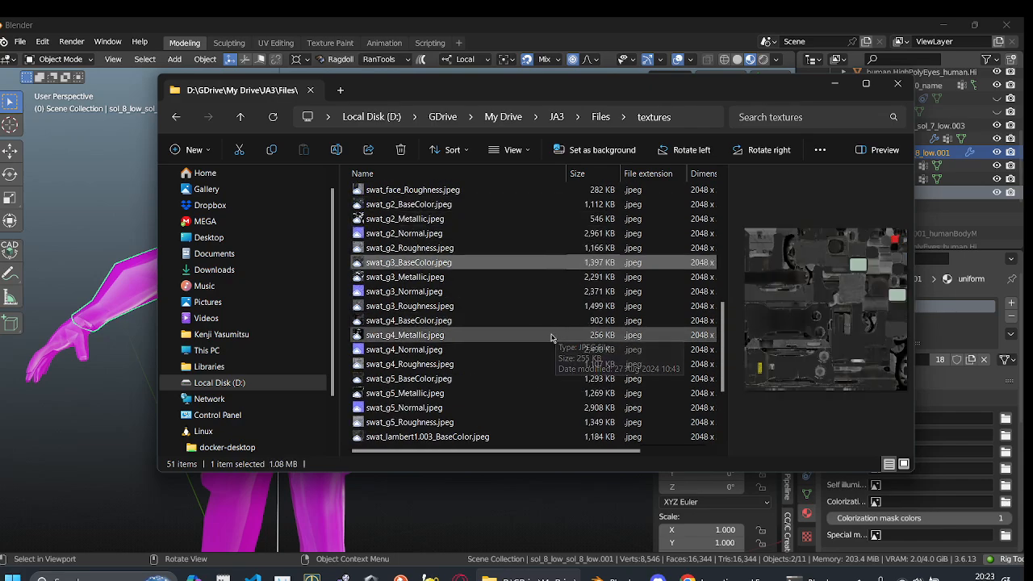
left_click(472, 354)
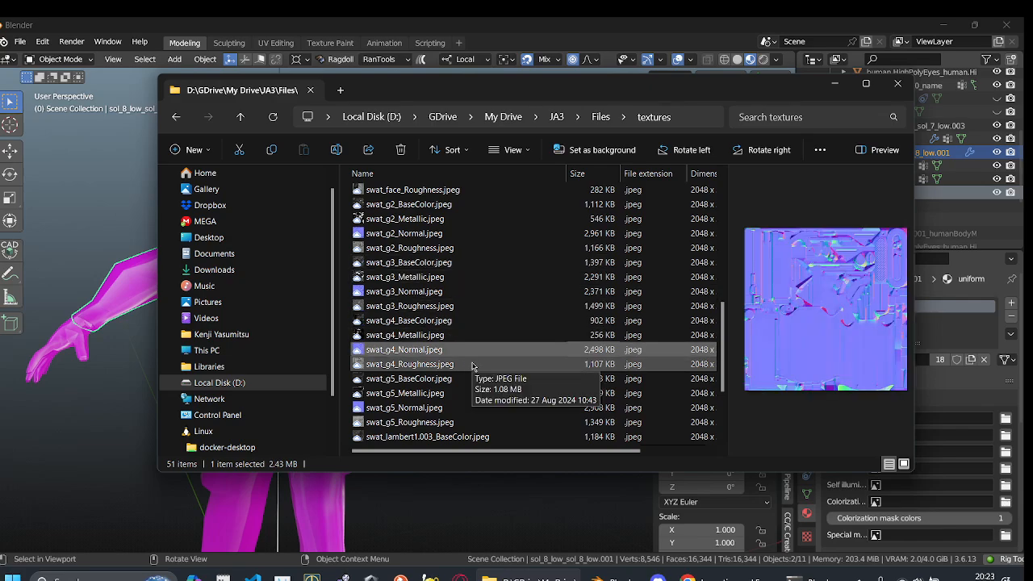
left_click(520, 306)
- Preview scp_operator_mask_Roughness.jpeg and check the full pixel dimensions of scp_operator_uniform_BaseColor.jpeg
scroll(529, 299, "up", 5)
scroll(531, 285, "up", 4)
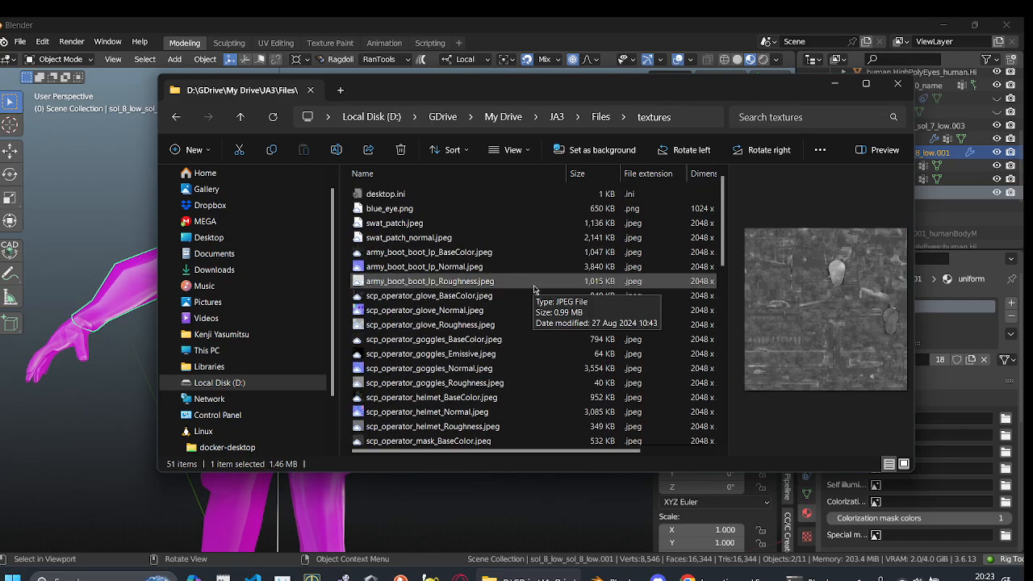
scroll(420, 242, "down", 5)
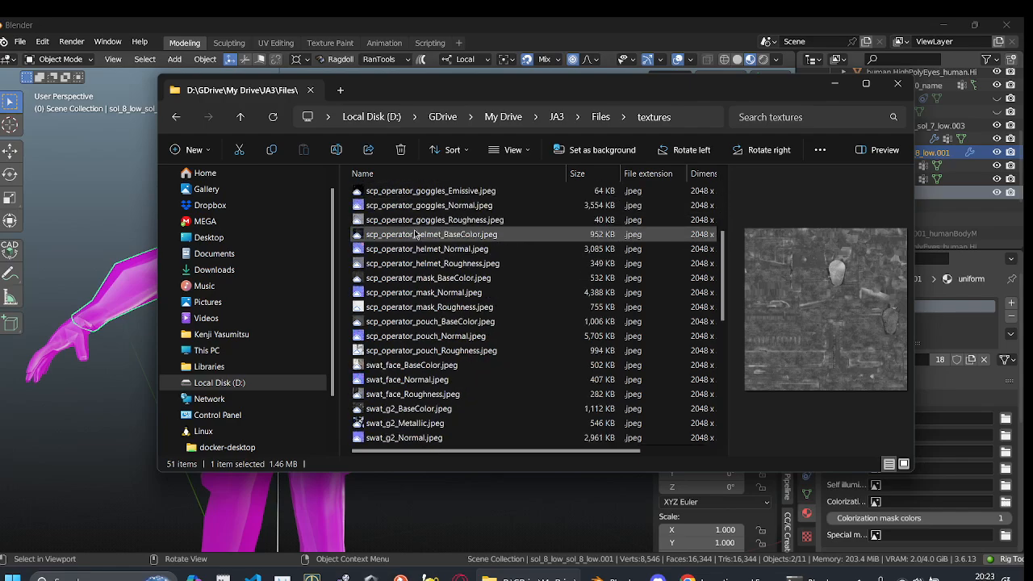
left_click(425, 266)
scroll(425, 270, "down", 6)
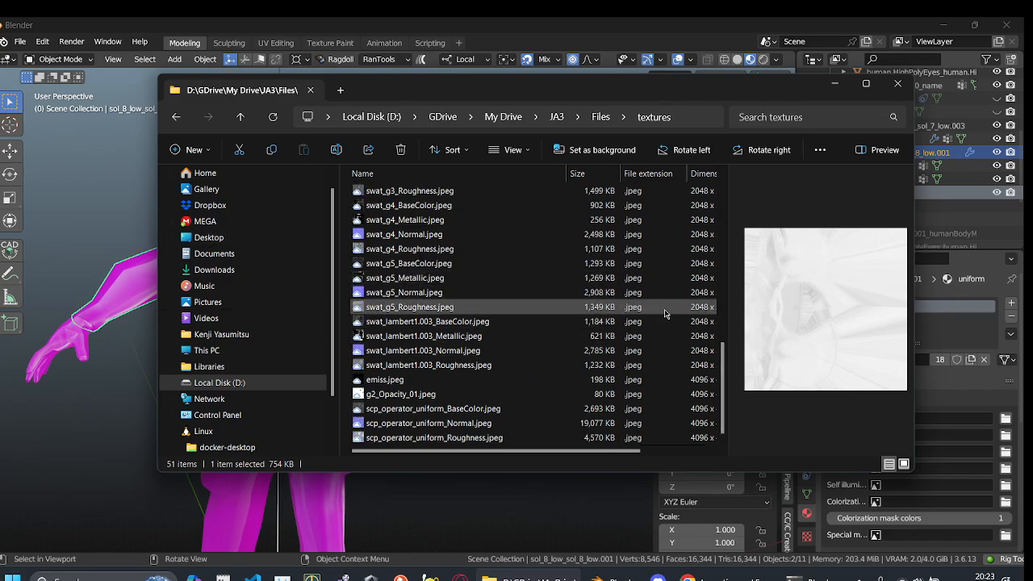
left_click_drag(623, 451, 687, 466)
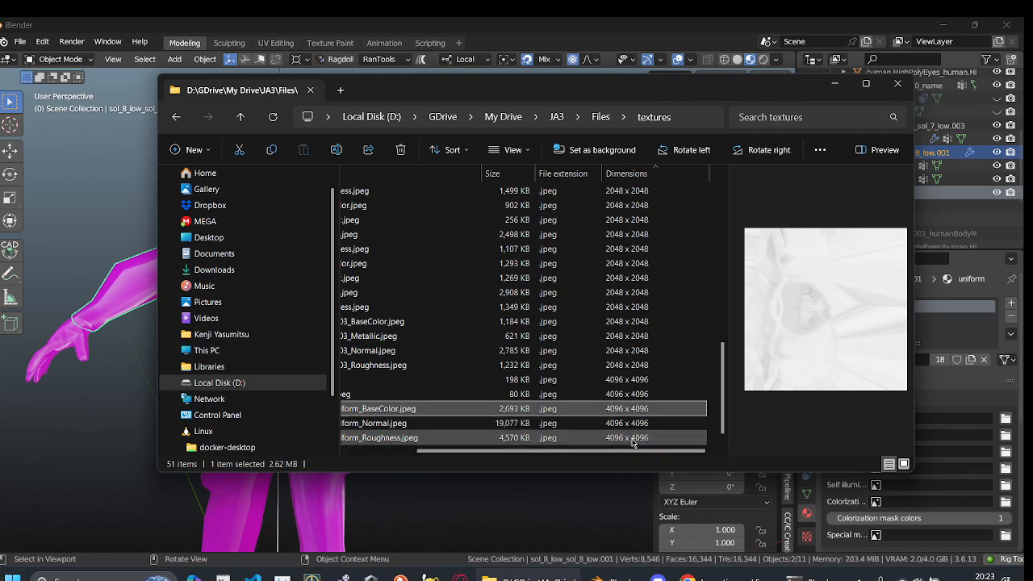
left_click(617, 409)
left_click_drag(617, 449, 475, 445)
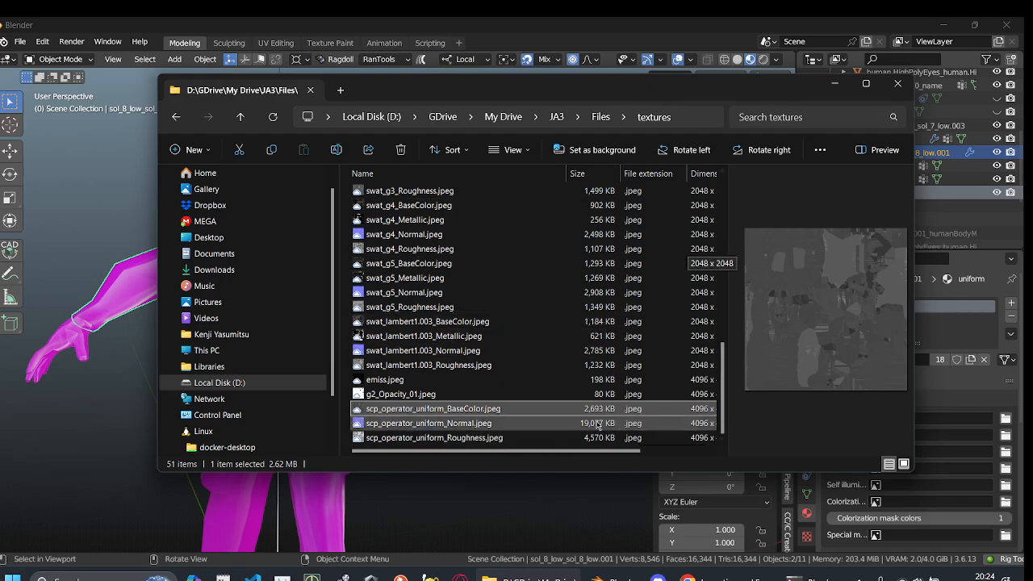
- Switch back to Blender, collapse the uniform's Haemimont material maps and expand its Rendering settings
left_click(834, 83)
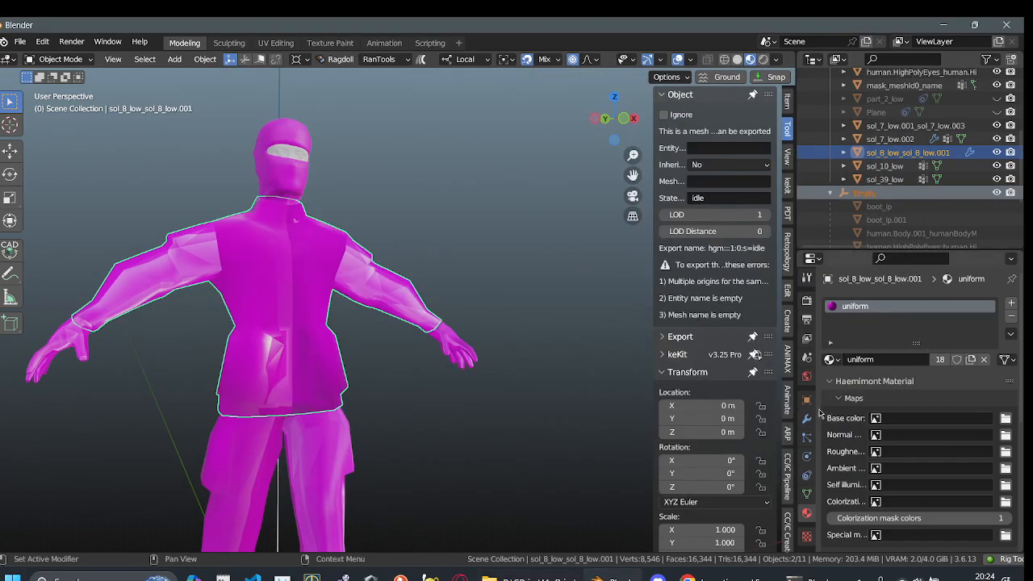
middle_click_drag(526, 383, 484, 370)
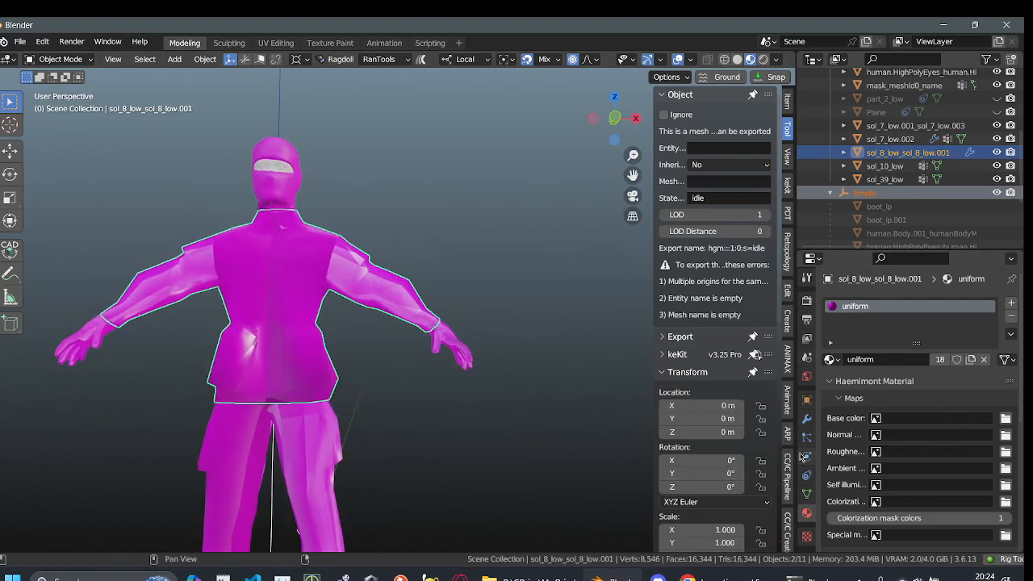
left_click(853, 397)
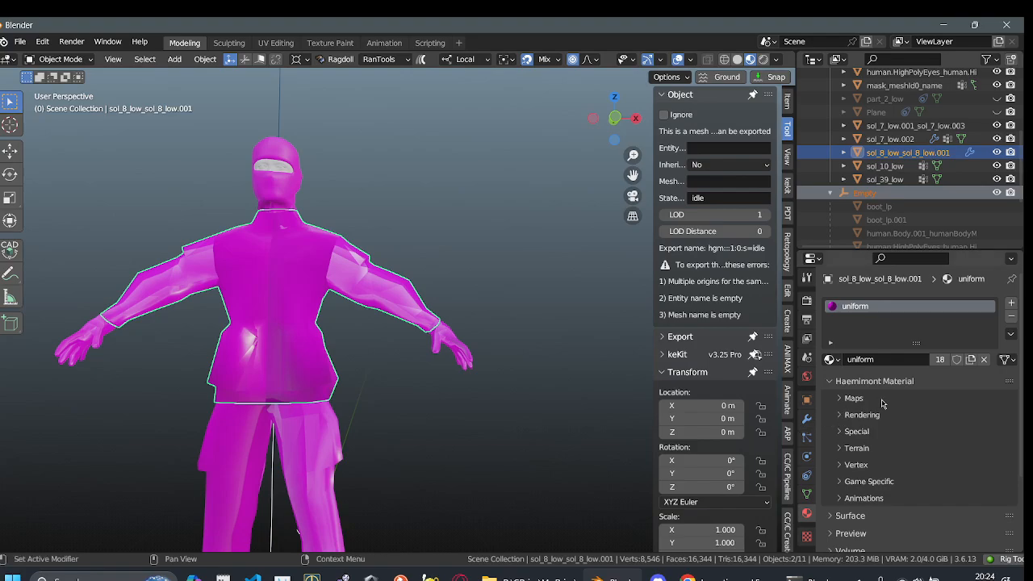
left_click(840, 399)
scroll(844, 426, "down", 3)
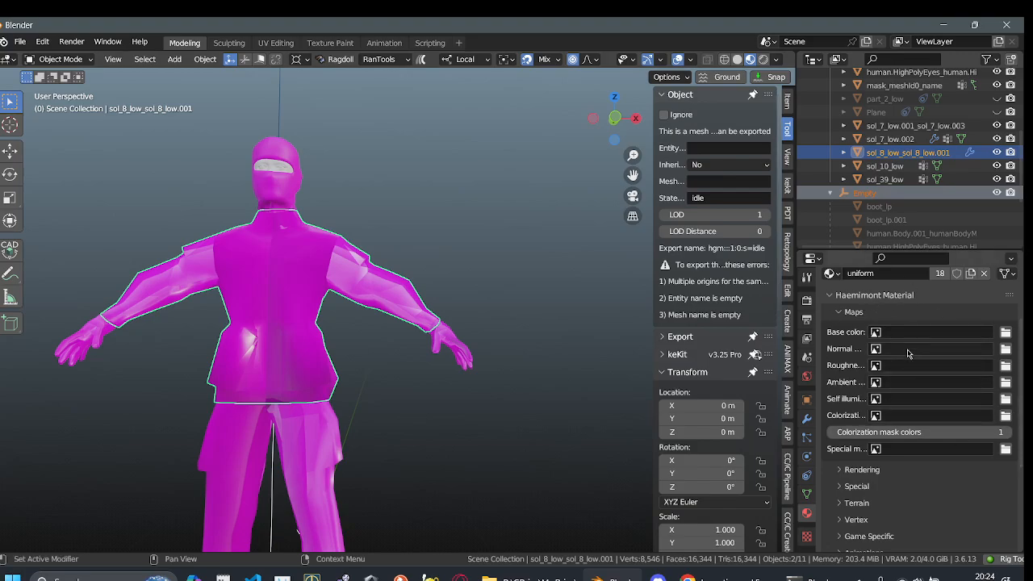
left_click(874, 315)
left_click(843, 329)
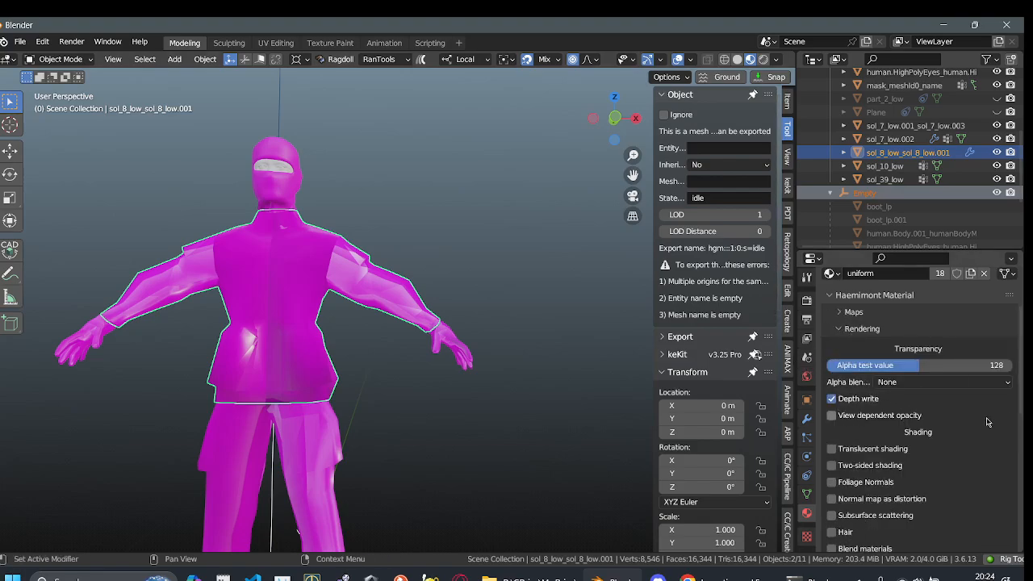
- Review the uniform material's Rendering settings and try the Two-sided shading option
scroll(847, 339, "down", 3)
scroll(863, 363, "up", 2)
scroll(877, 379, "down", 3)
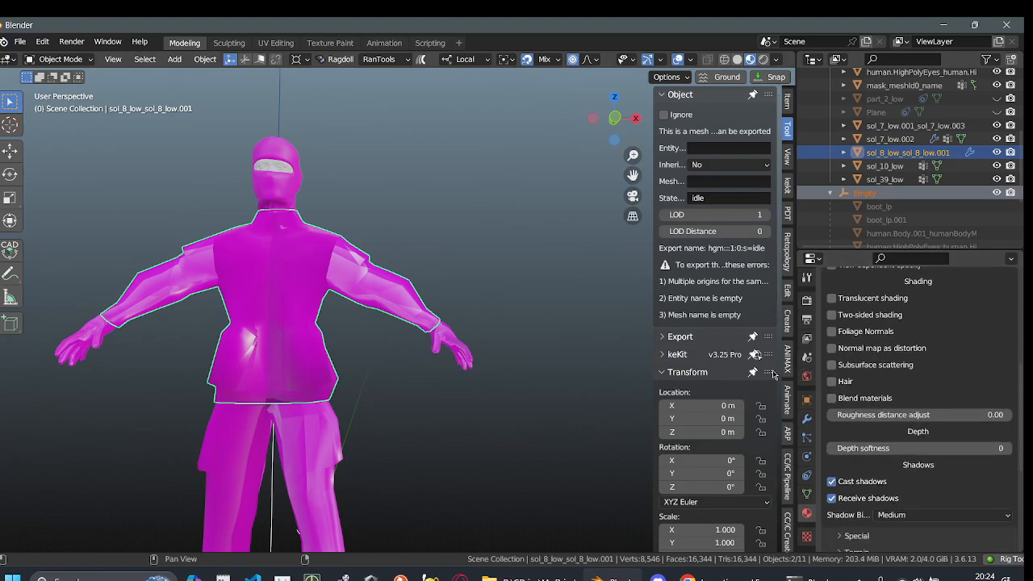
scroll(894, 372, "up", 2)
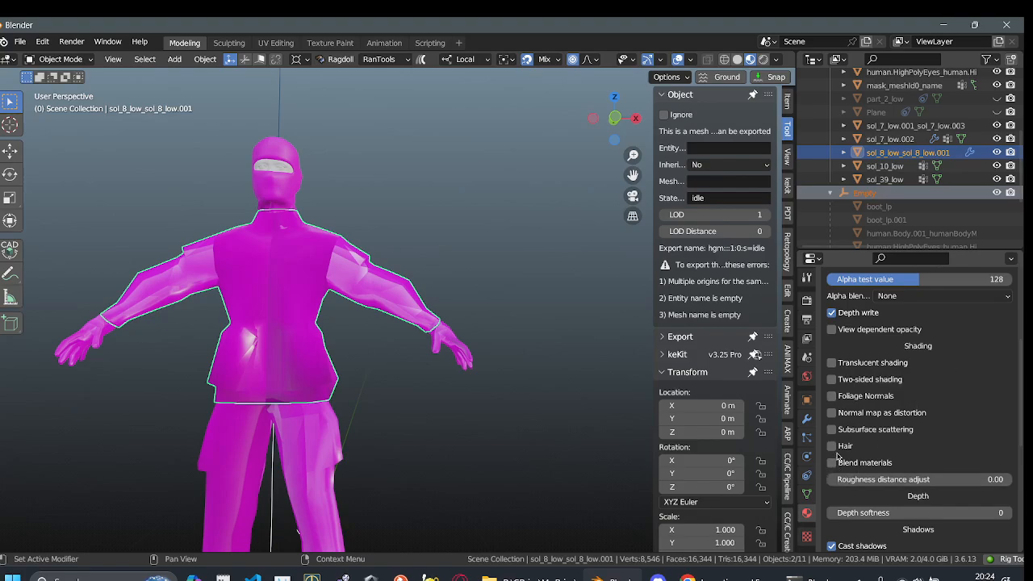
left_click(886, 380)
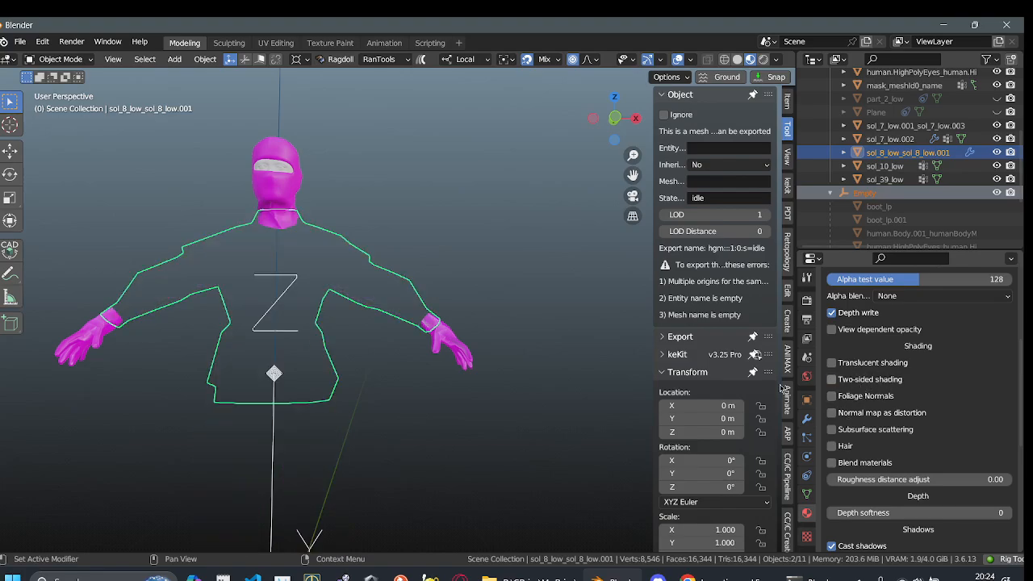
- Review the alpha blending modes available for the uniform material and keep None selected
scroll(323, 359, "up", 1)
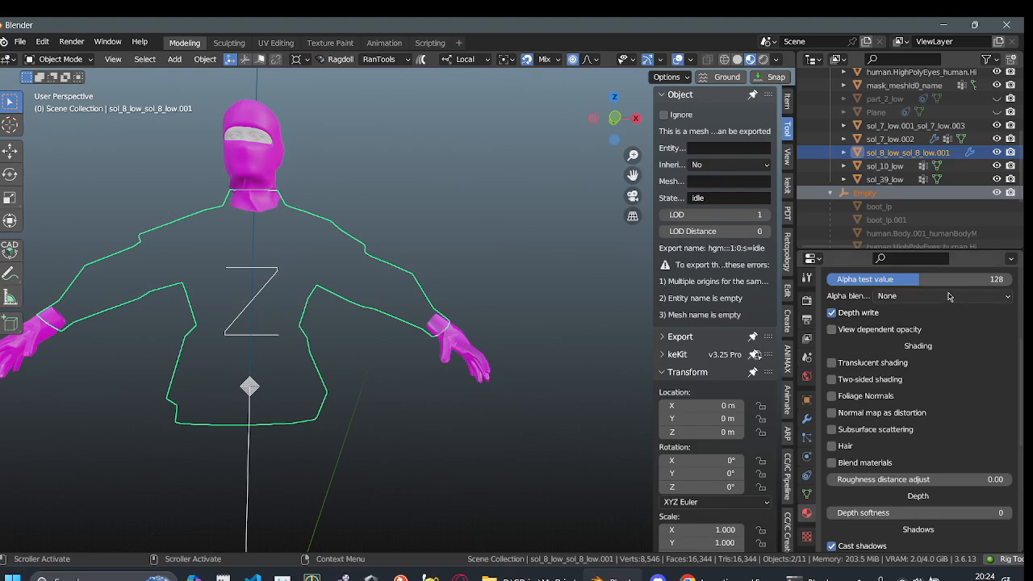
scroll(394, 208, "up", 1)
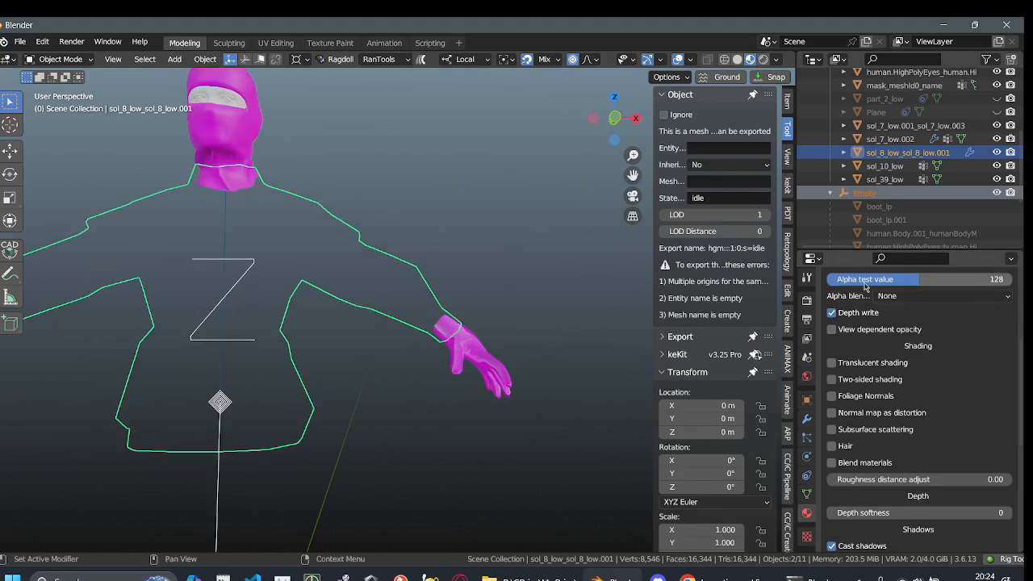
scroll(385, 242, "down", 1)
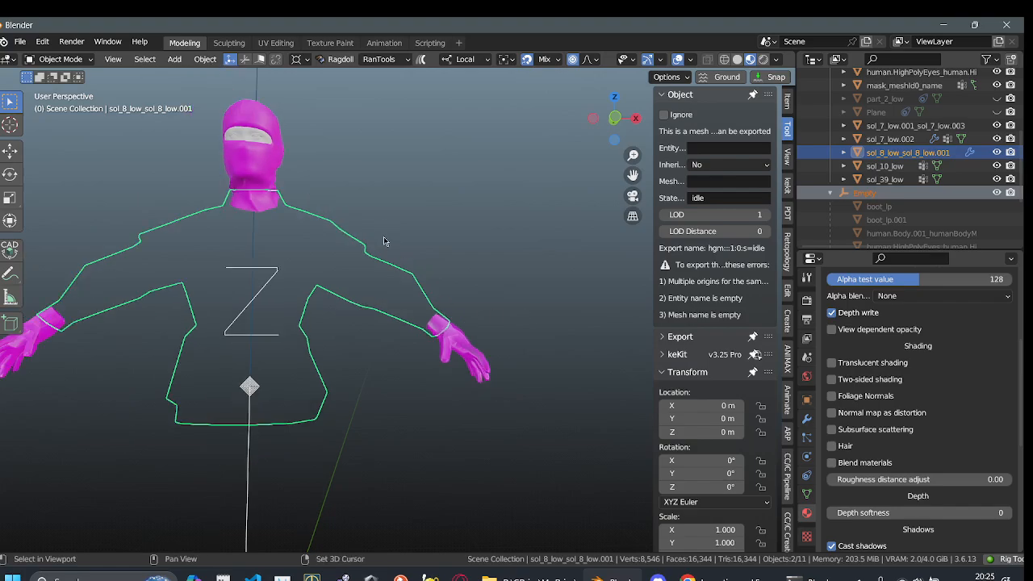
middle_click_drag(385, 242, 443, 290, "shift")
left_click(907, 296)
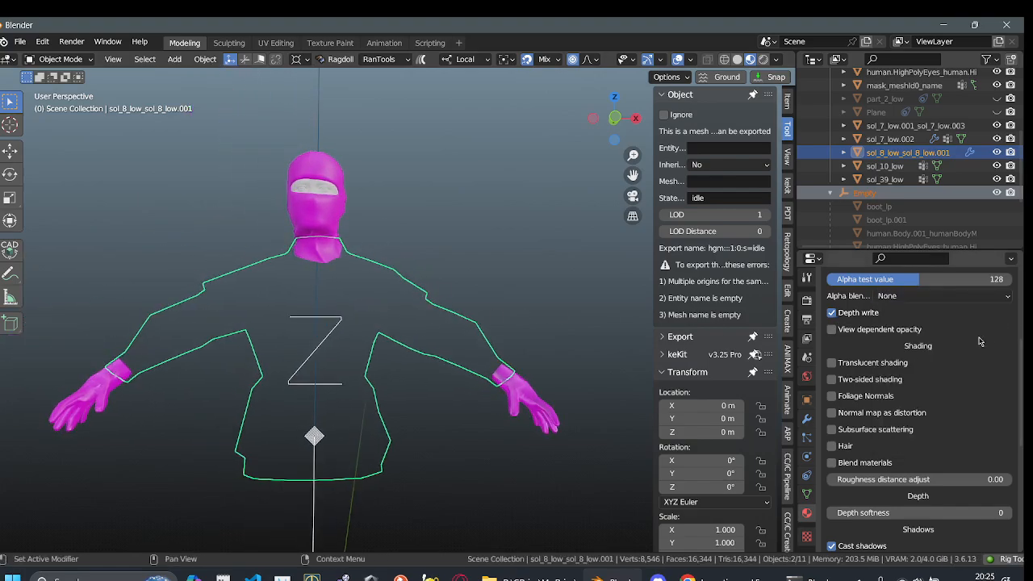
left_click(887, 297)
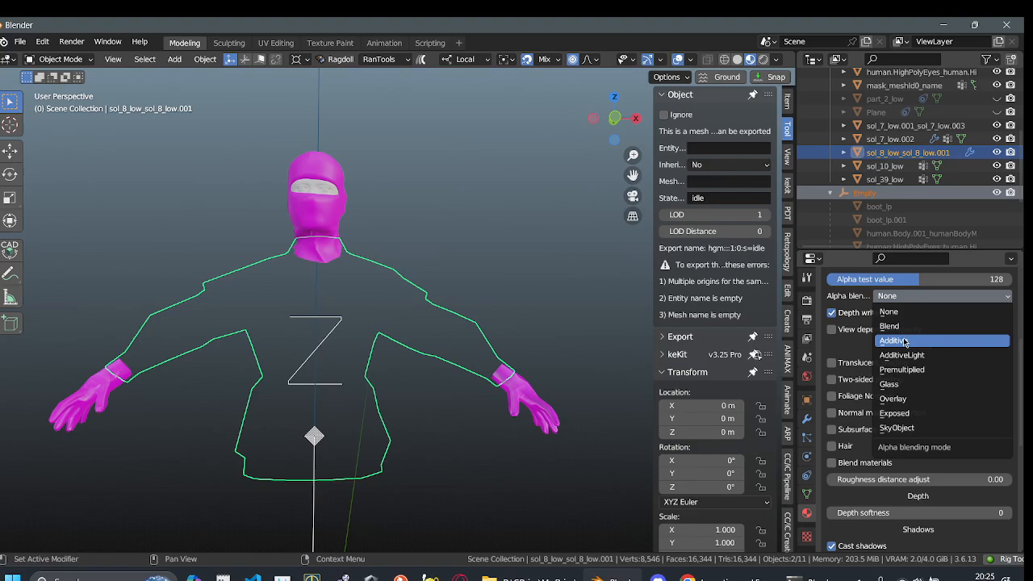
left_click(900, 312)
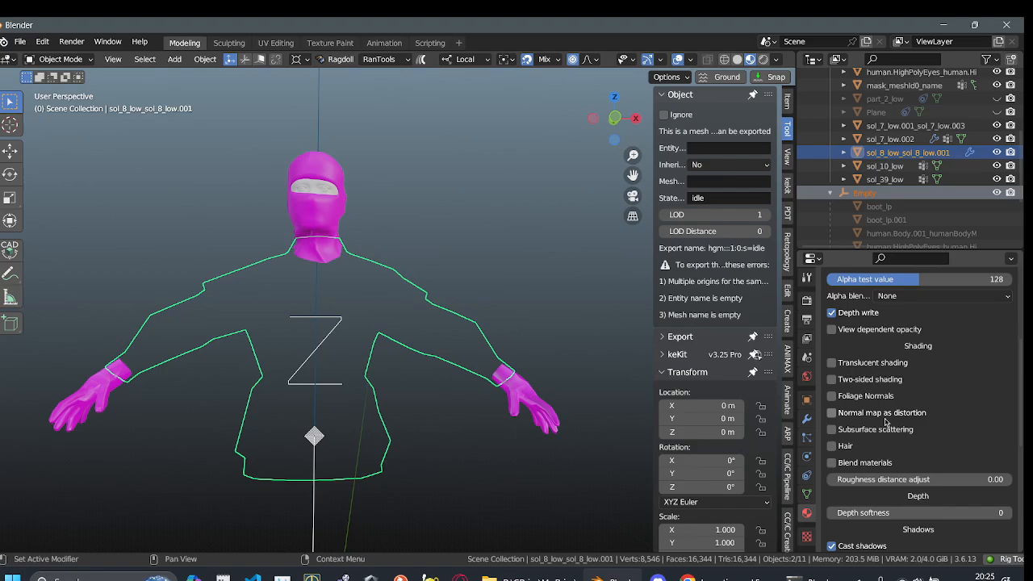
- Examine the uniform material's Transparency, Shading, Depth and Shadows options, including Hair, Subsurface scattering and Shadow Bias
left_click(858, 445)
scroll(841, 434, "down", 2)
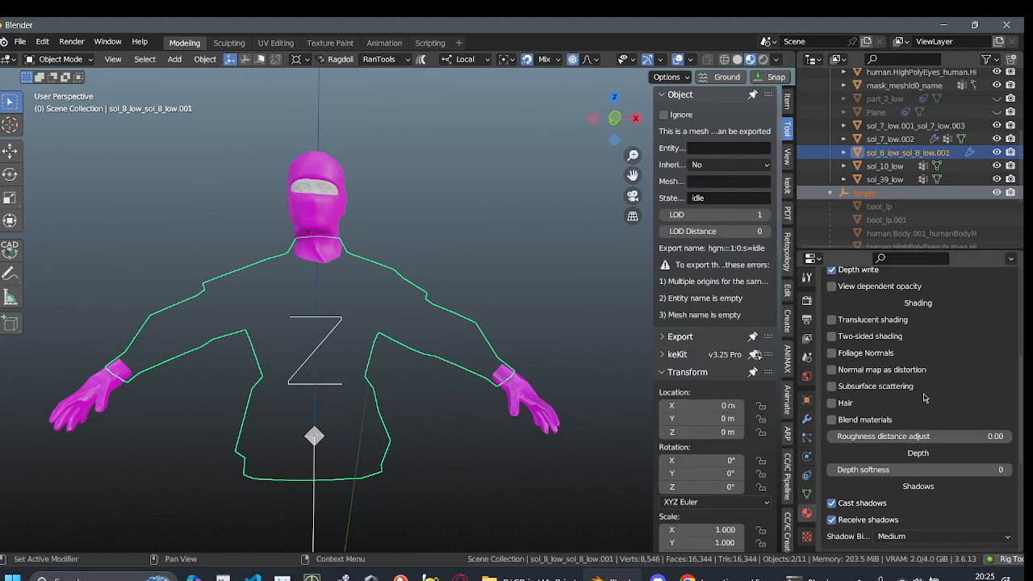
scroll(895, 399, "down", 2)
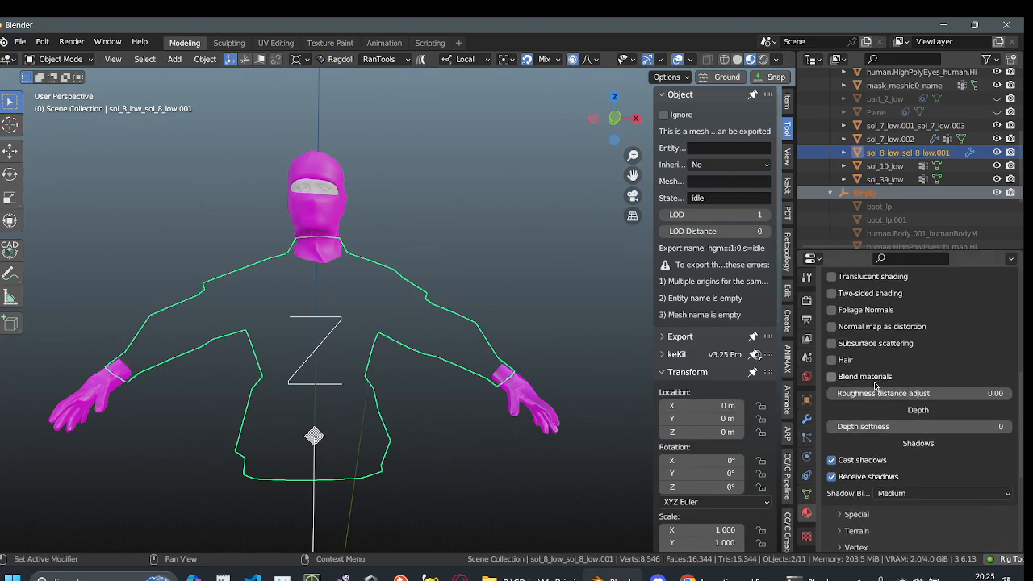
scroll(874, 387, "down", 1)
scroll(912, 440, "down", 1)
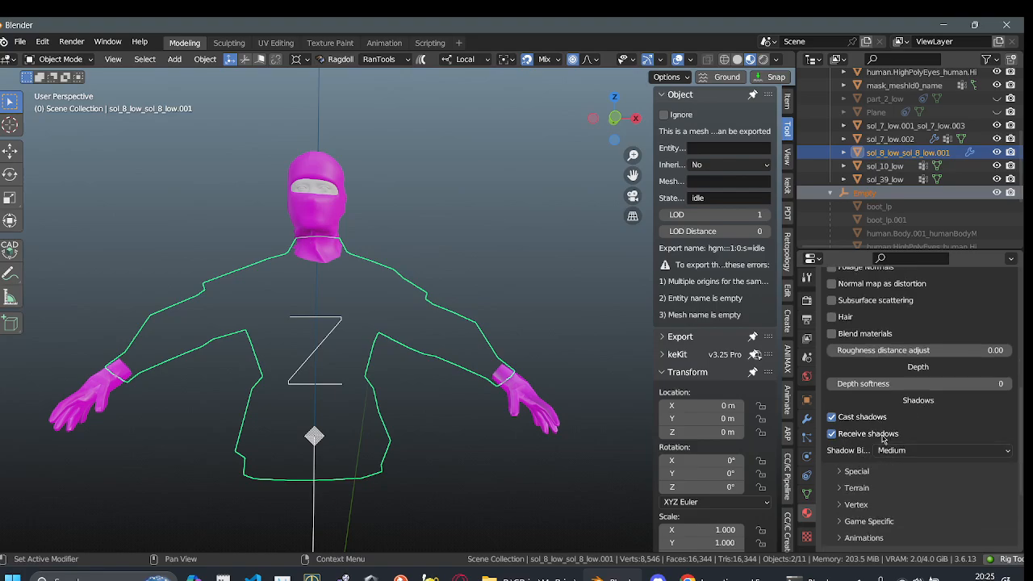
scroll(893, 423, "up", 2)
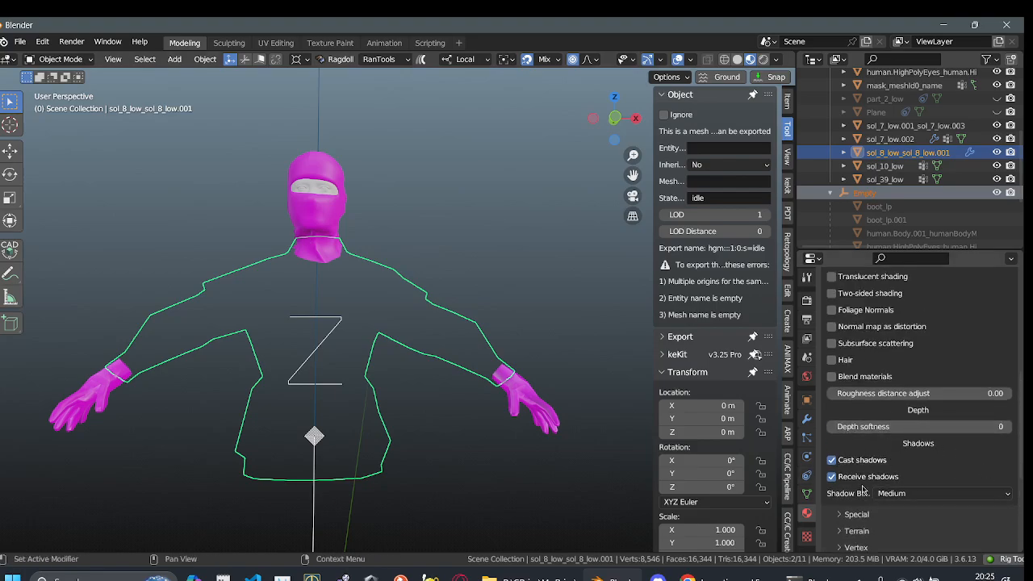
scroll(862, 466, "up", 1)
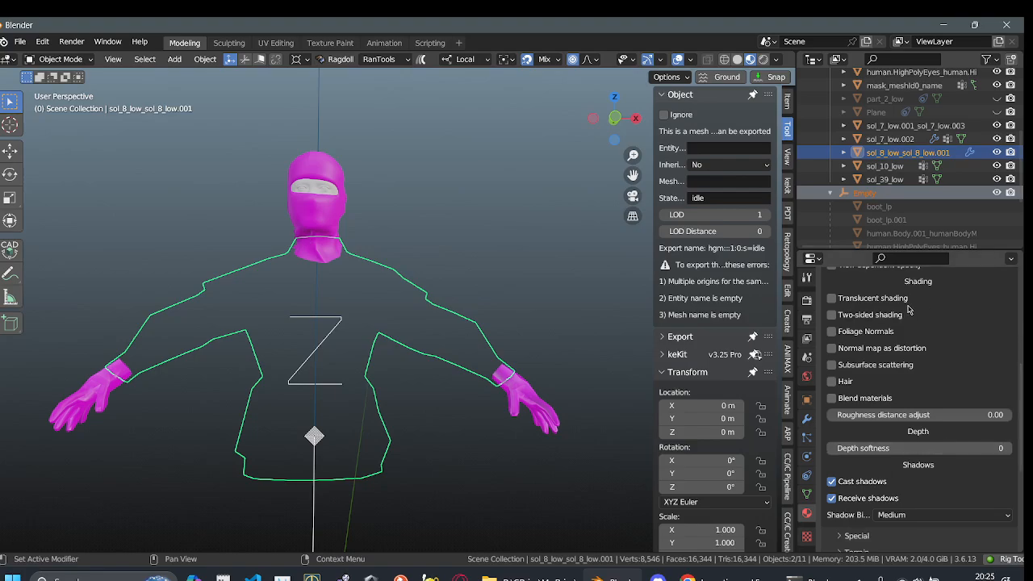
scroll(909, 309, "up", 4)
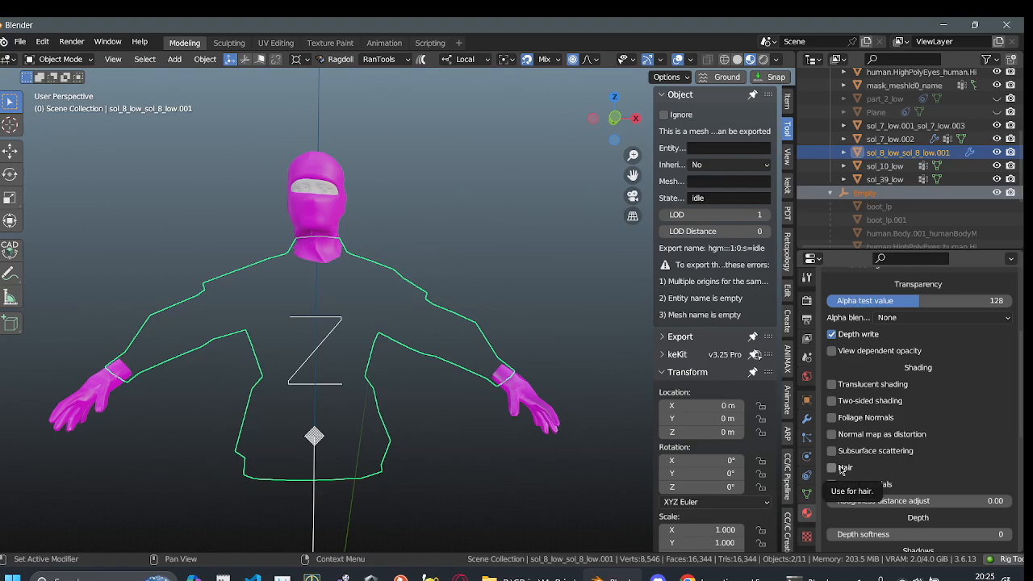
scroll(844, 470, "down", 6)
scroll(840, 390, "up", 3)
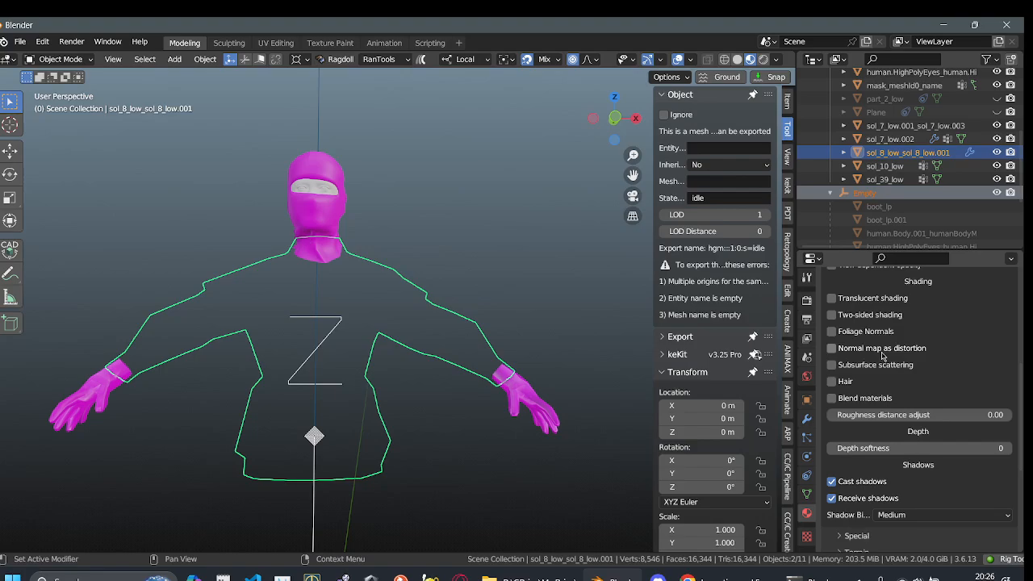
scroll(883, 365, "down", 2)
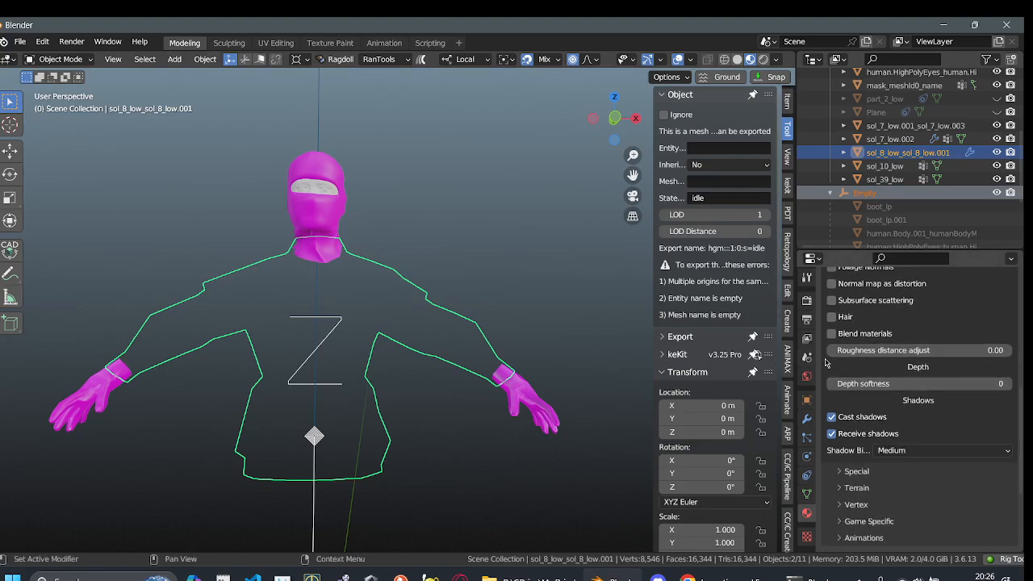
scroll(863, 352, "up", 2)
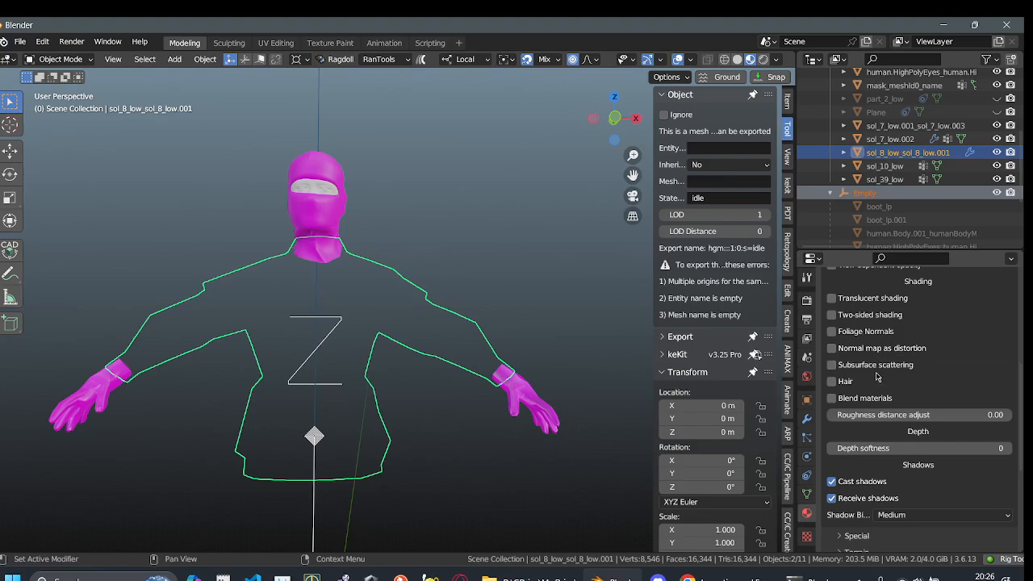
scroll(877, 376, "down", 1)
scroll(876, 380, "down", 3)
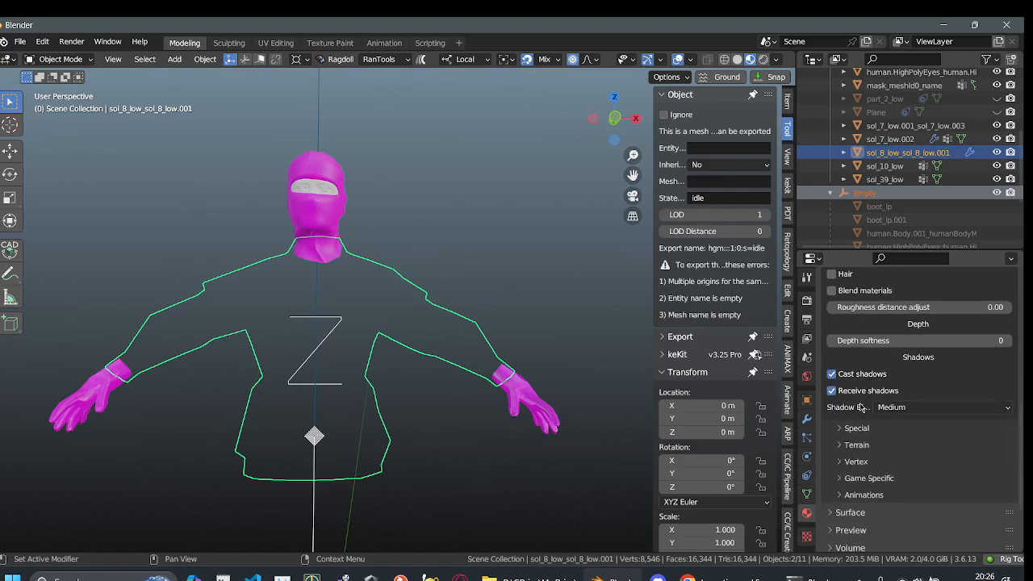
- Expand the uniform material's Special and Animations settings in turn, review their decal and frame options, and collapse them again
left_click(857, 428)
scroll(858, 431, "down", 2)
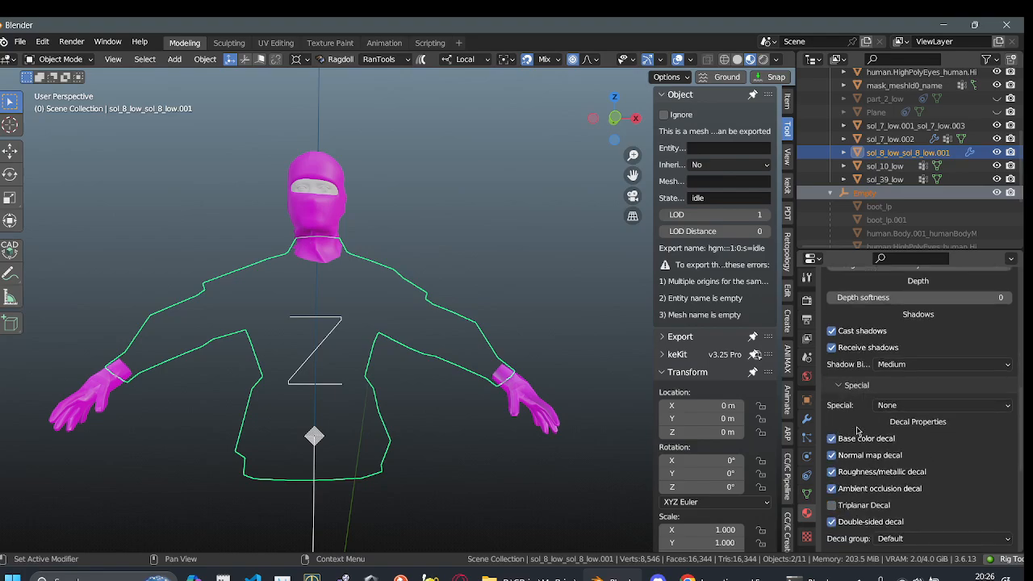
scroll(898, 438, "down", 2)
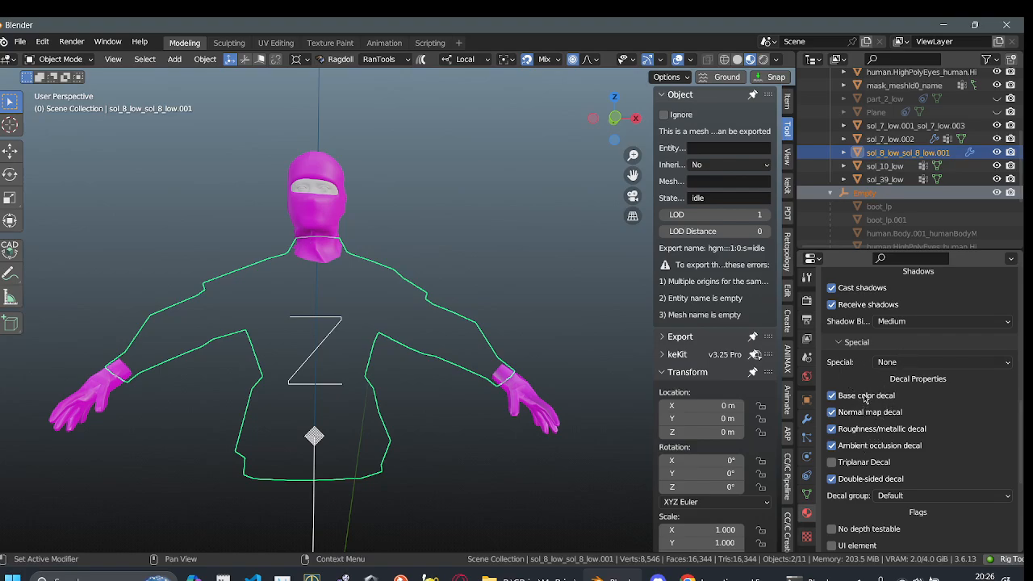
left_click(857, 345)
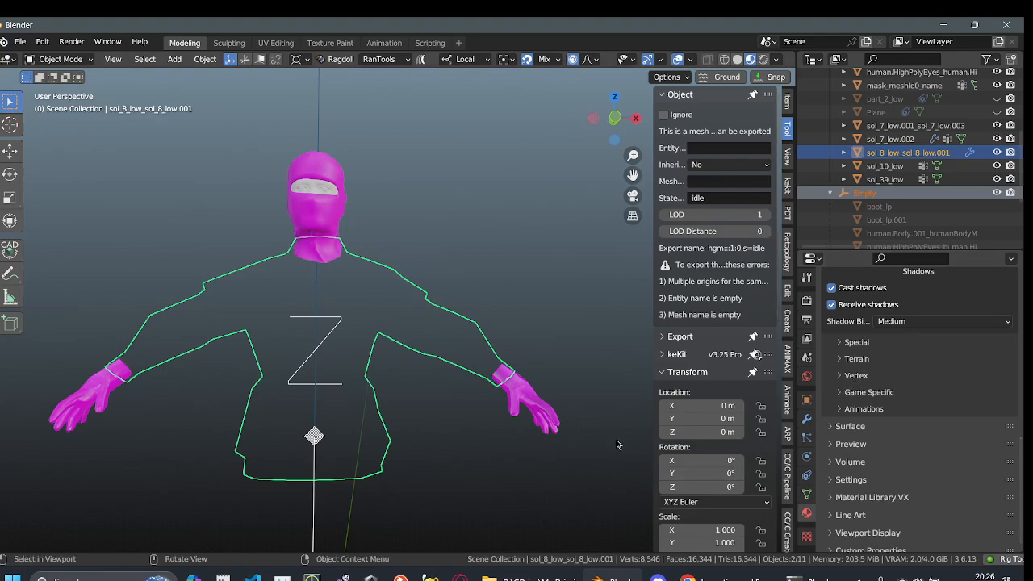
scroll(905, 433, "down", 1)
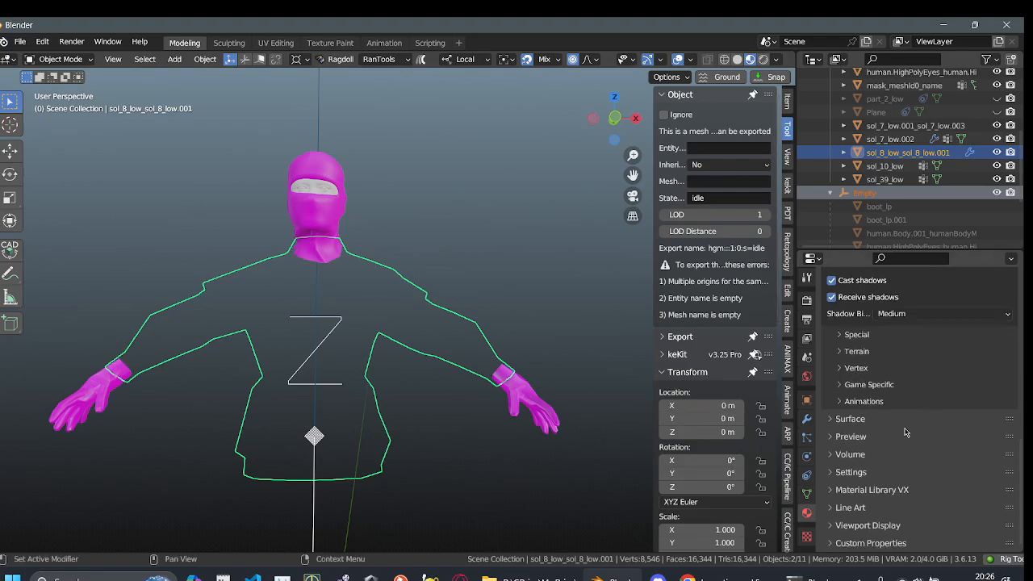
left_click(845, 401)
scroll(855, 399, "down", 1)
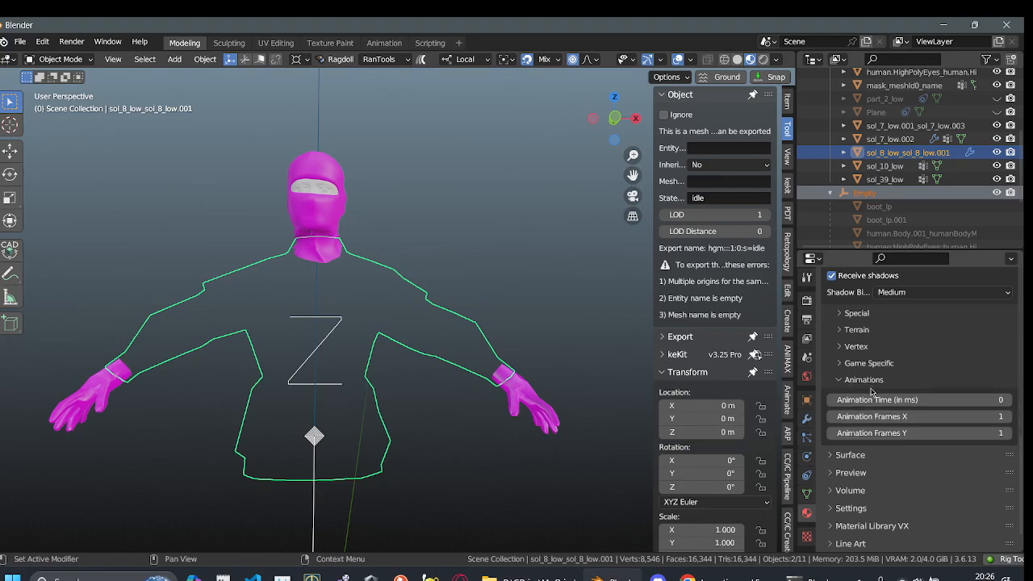
scroll(872, 391, "down", 1)
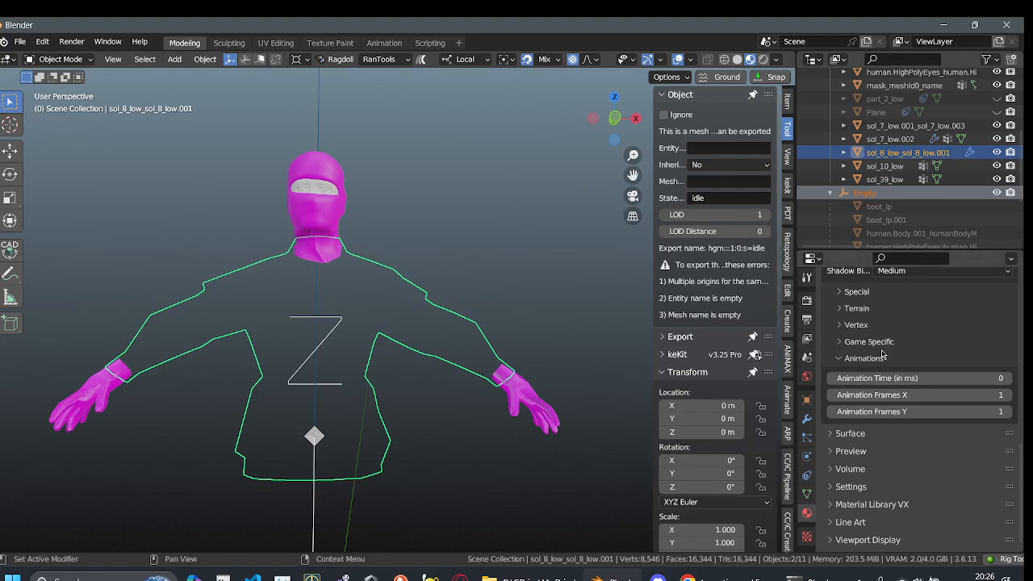
left_click(854, 358)
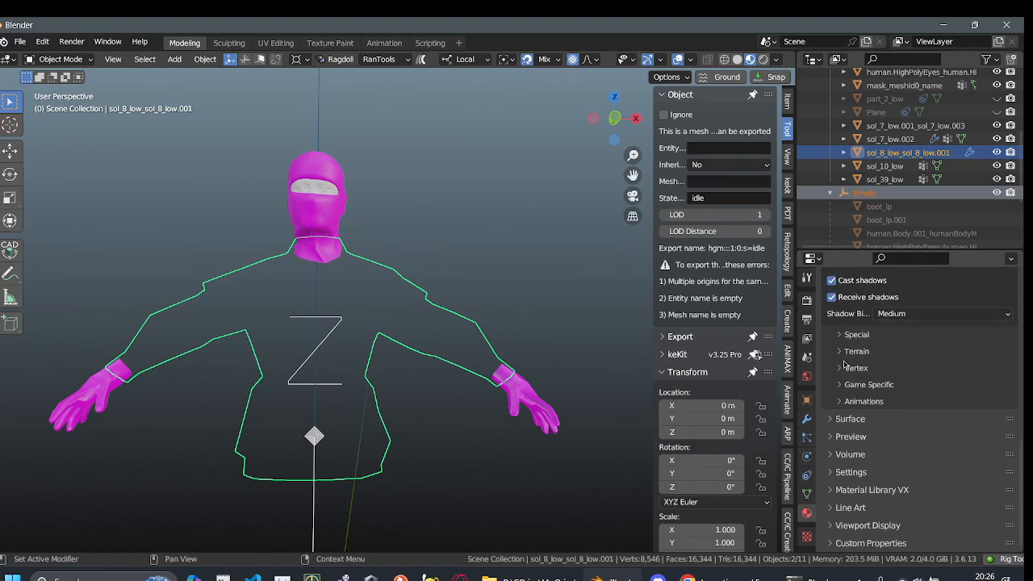
- Set the sol_8_low_sol_8_low.001 uniform object to inherit Male animations and enter "mesh" as its mesh name
left_click(733, 166)
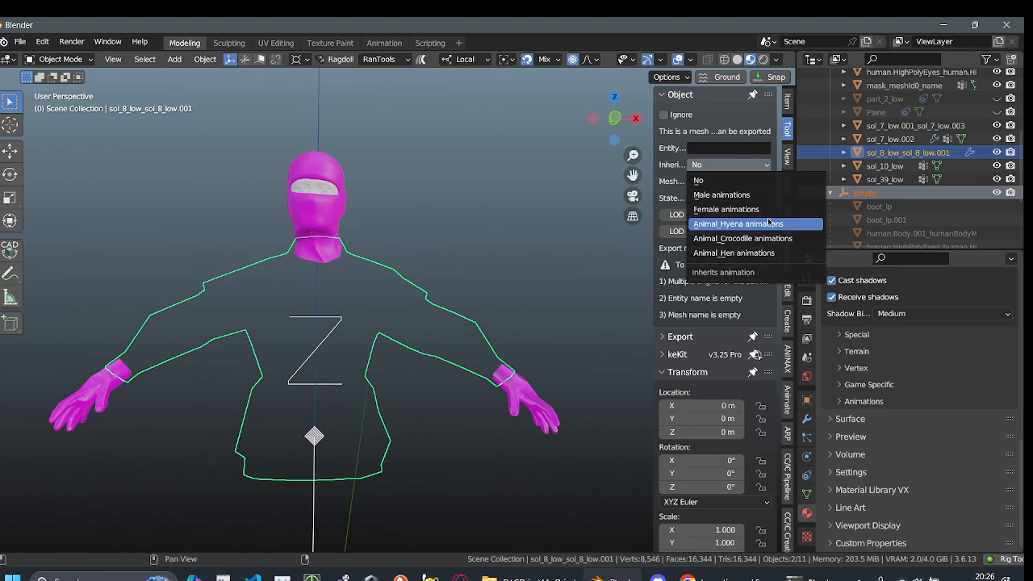
left_click(745, 164)
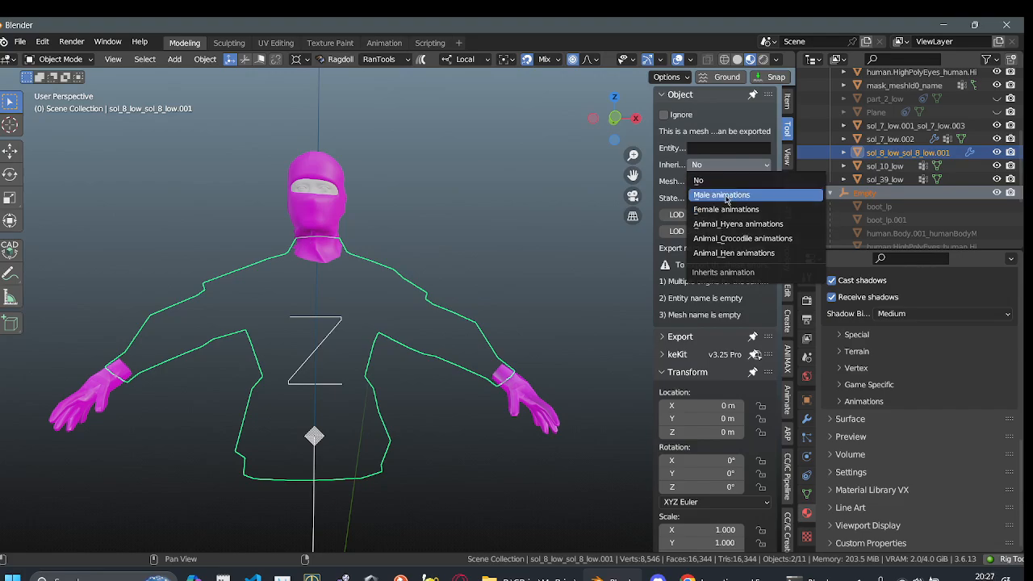
left_click(729, 195)
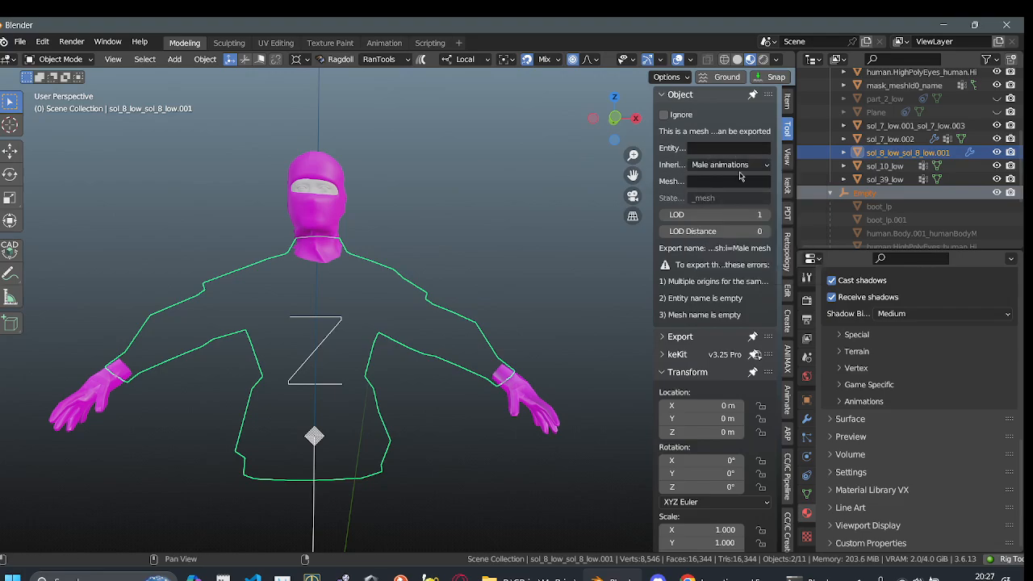
scroll(886, 181, "down", 1)
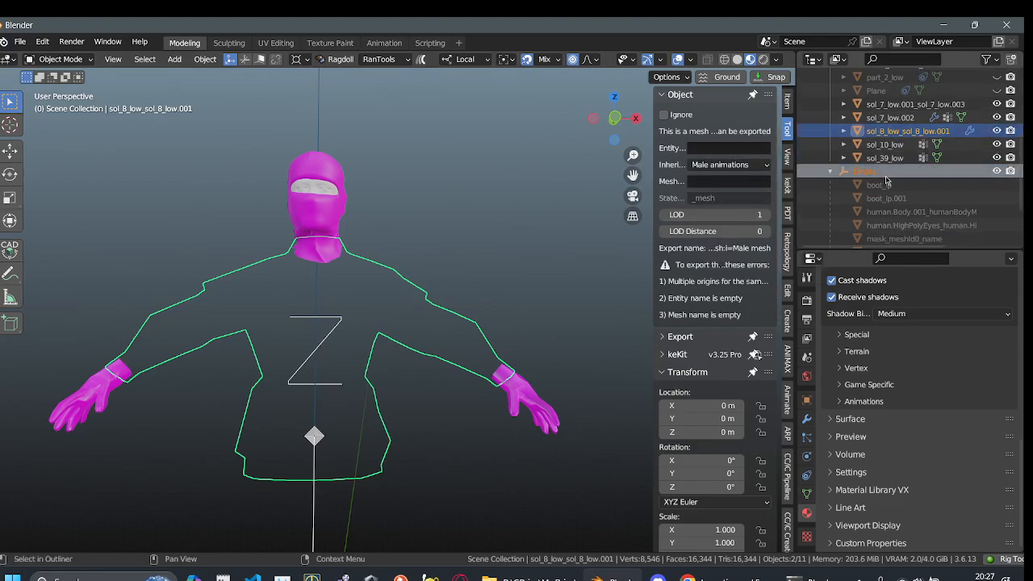
scroll(886, 181, "up", 5)
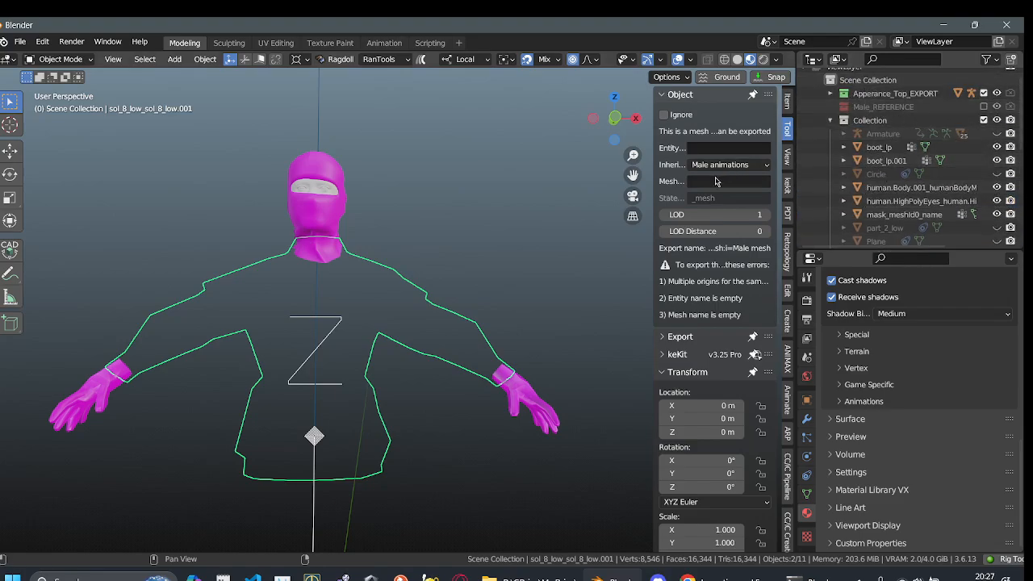
left_click(685, 181)
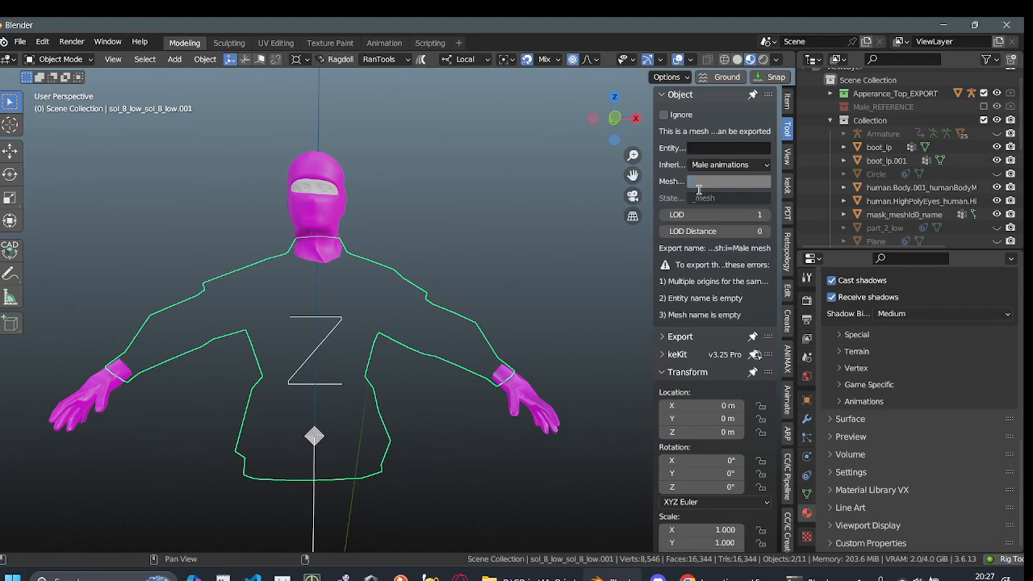
key("Return")
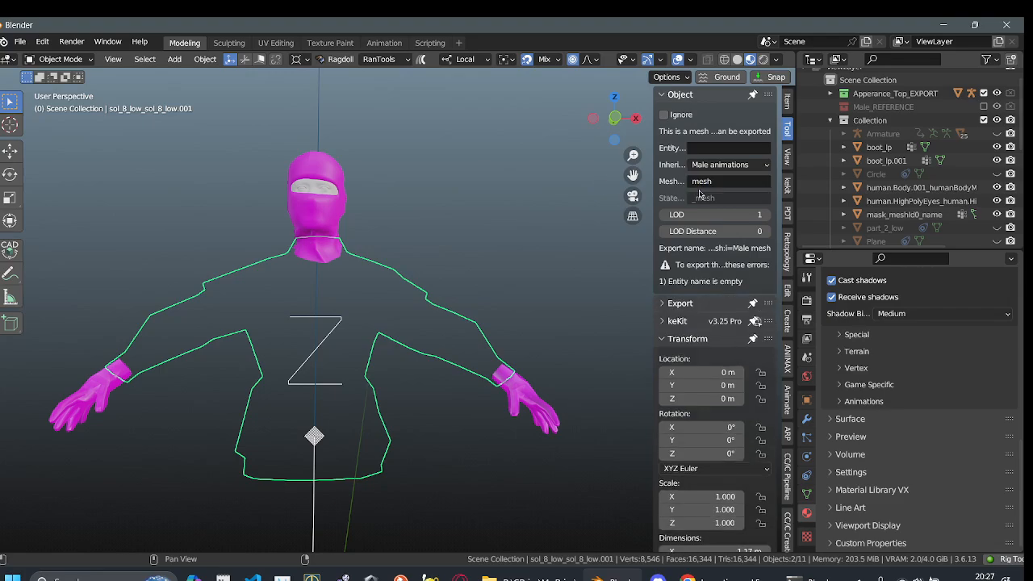
- Enter "manwithagun" as the entity name of the sol_8_low_sol_8_low.001 uniform object
left_click(741, 148)
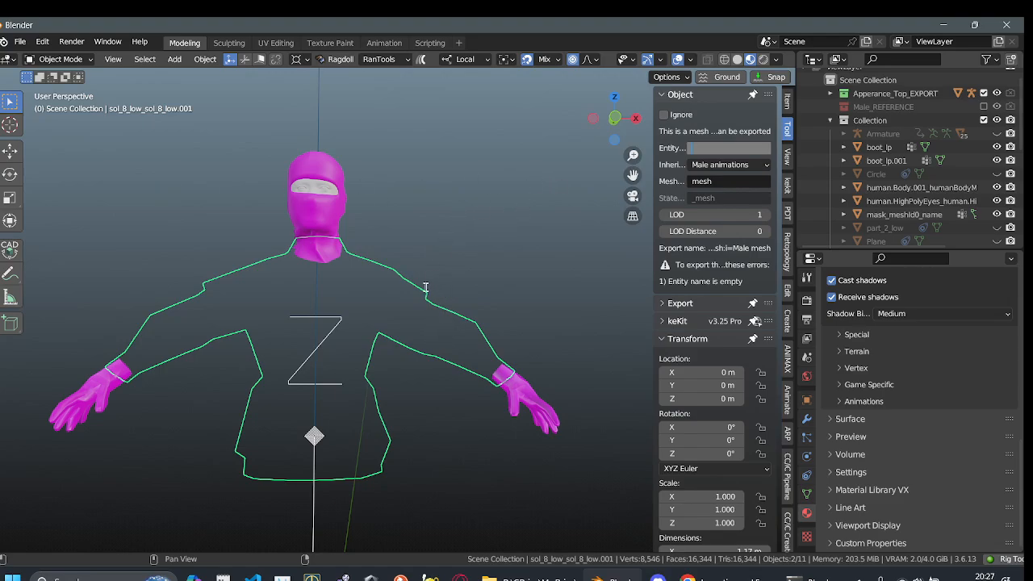
left_click(437, 257)
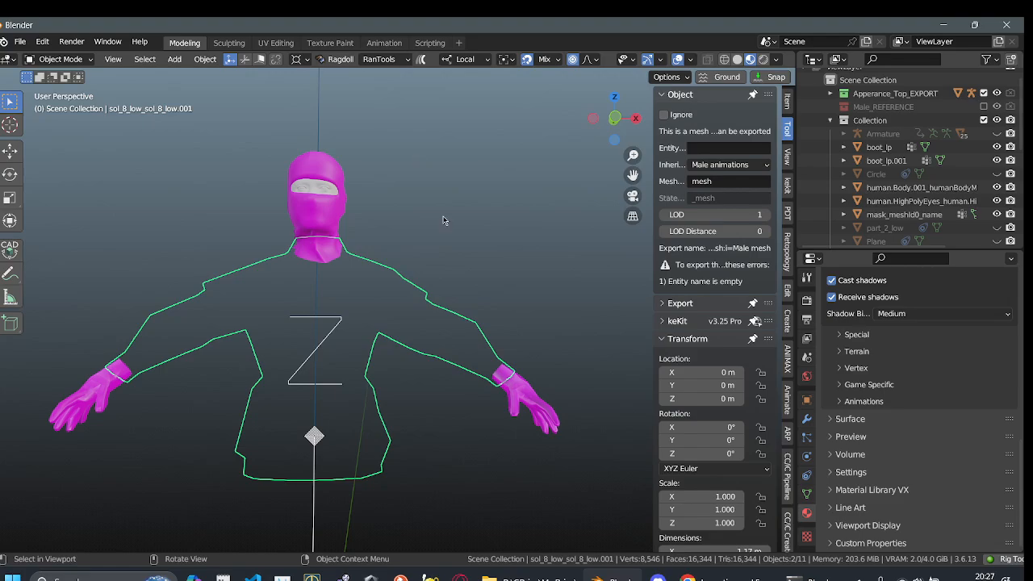
scroll(920, 168, "down", 3)
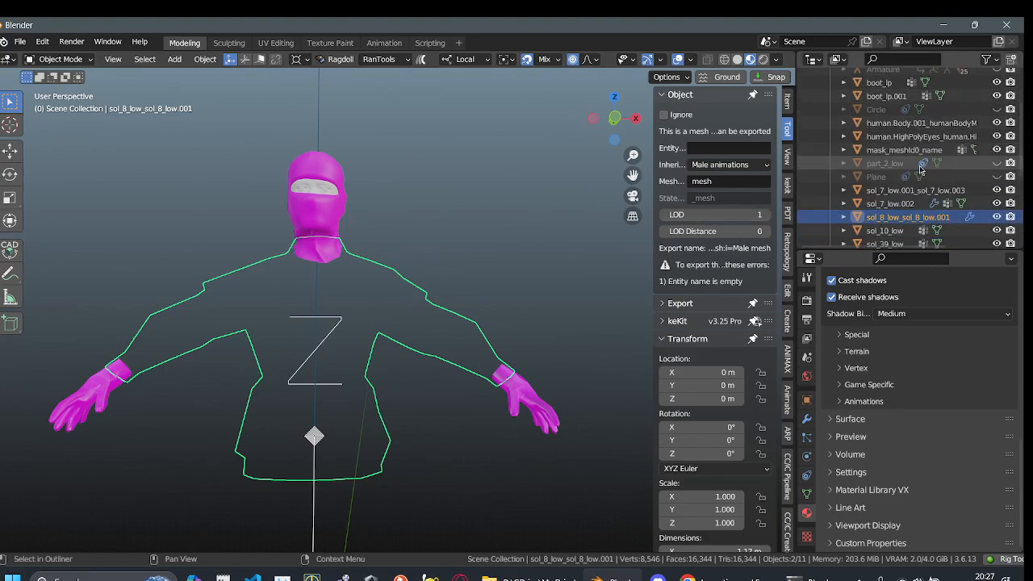
left_click(721, 144)
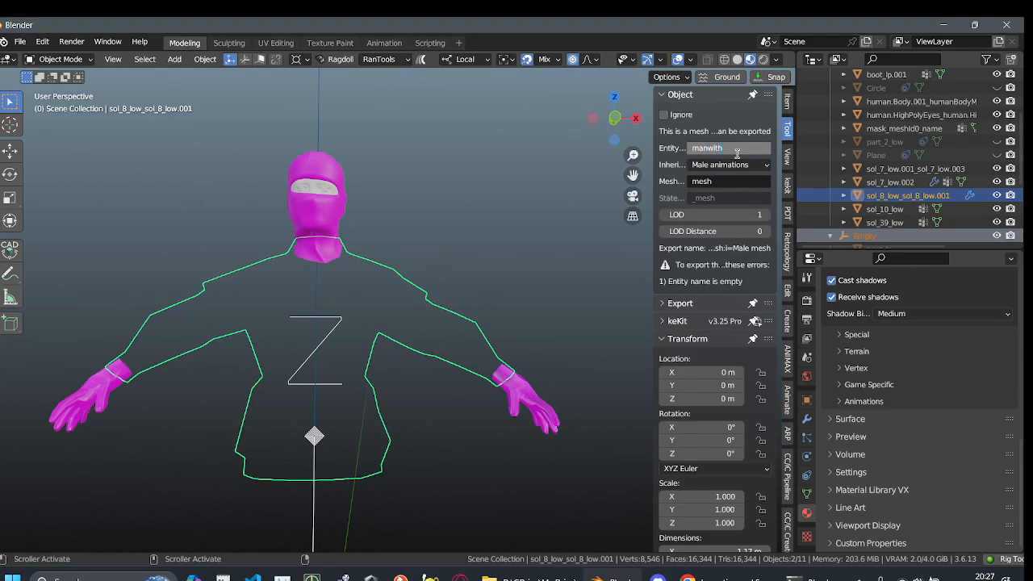
type("manwithagun")
key("Return")
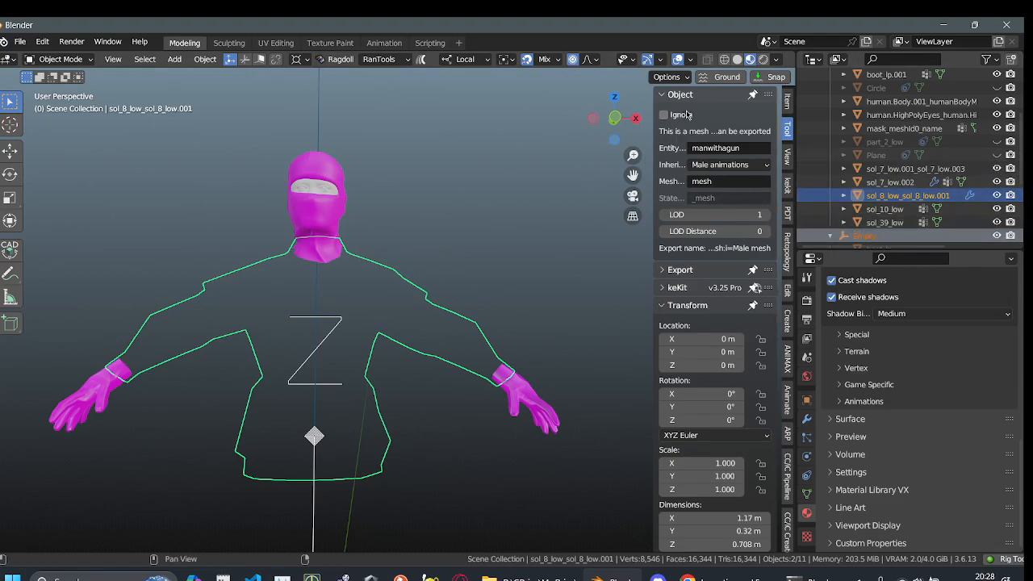
- Launch Jagged Alliance 3 through Steam with the standard Play Jagged Alliance 3 option
scroll(434, 272, "down", 5)
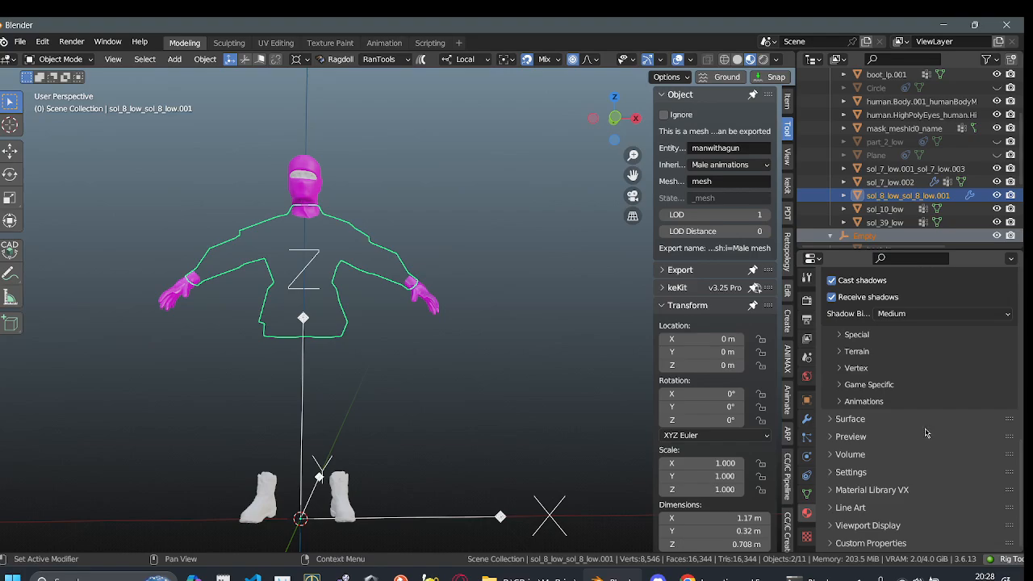
left_click(859, 577)
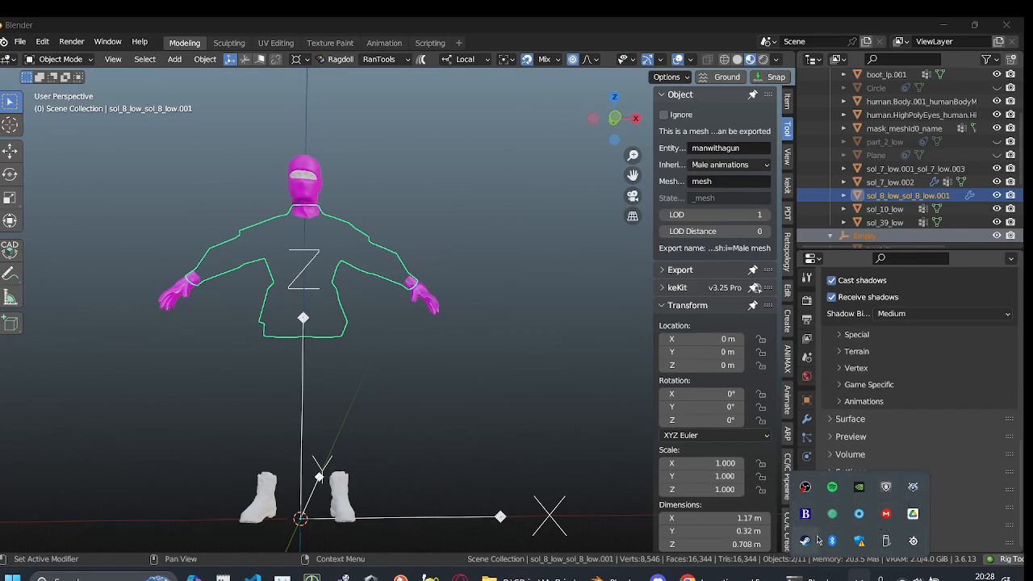
right_click(815, 538)
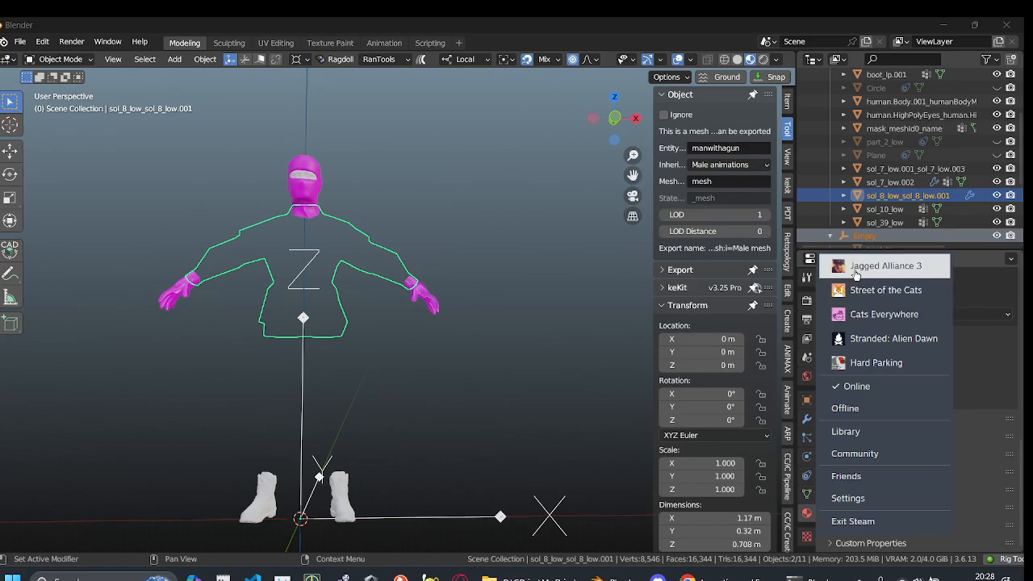
left_click(562, 293)
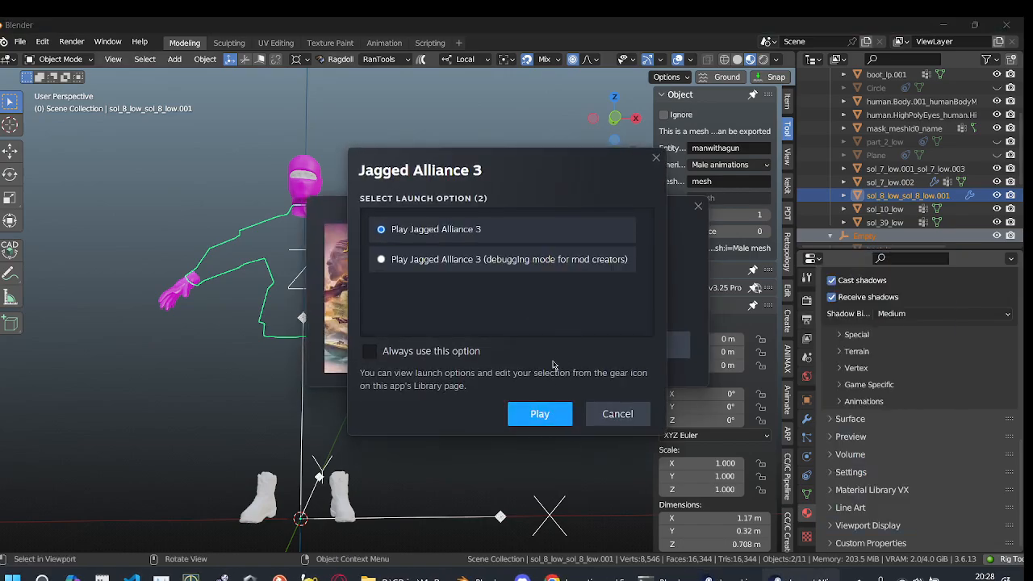
left_click(539, 413)
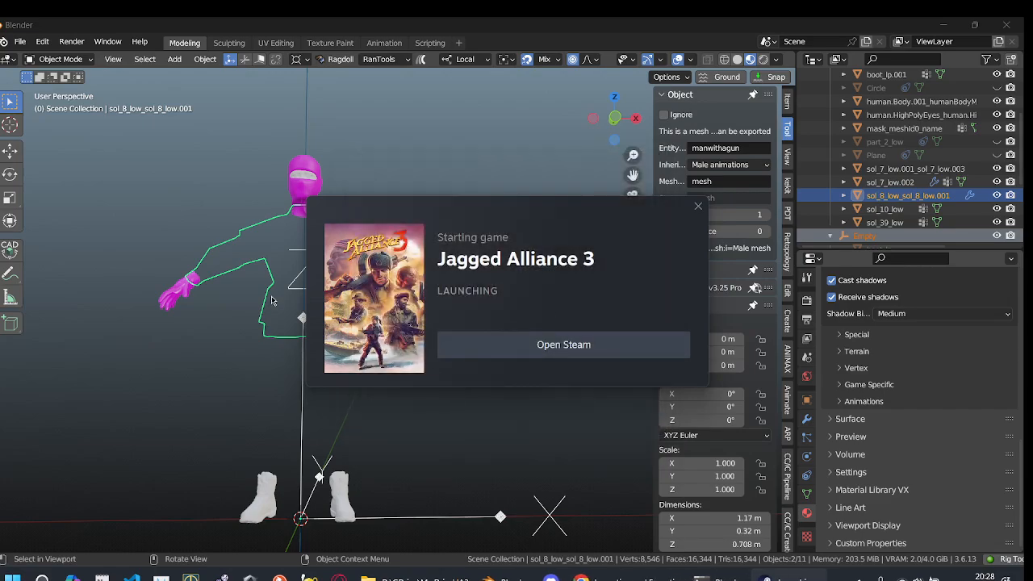
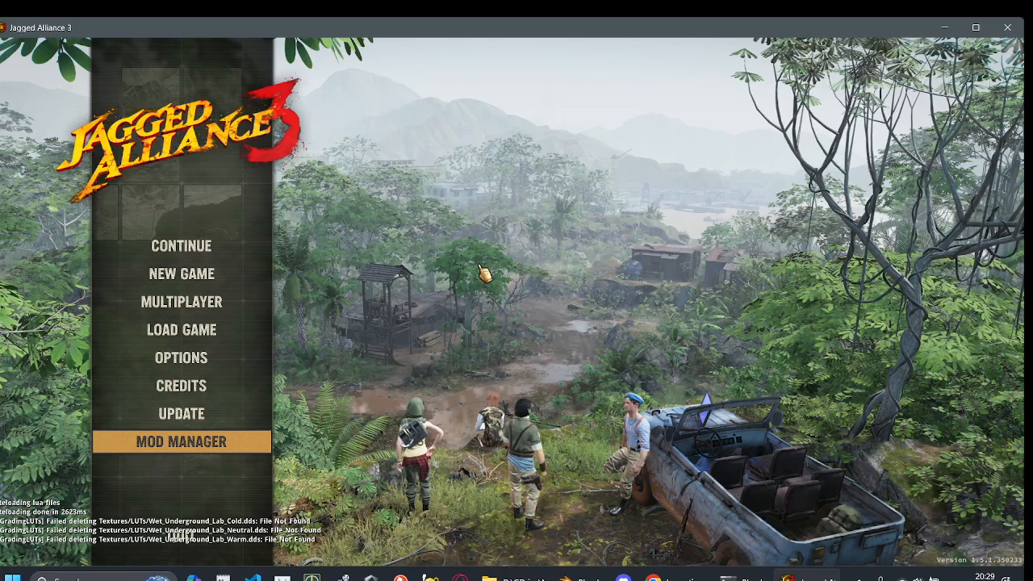
- Enter the game's Mod Manager, lower the system volume, and start the Mod Editor
left_click(208, 443)
key("XF86AudioLowerVolume")
key("XF86AudioLowerVolume")
key("XF86AudioLowerVolume")
key("XF86AudioLowerVolume")
key("XF86AudioLowerVolume")
key("XF86AudioLowerVolume")
key("XF86AudioLowerVolume")
key("XF86AudioLowerVolume")
key("XF86AudioLowerVolume")
key("XF86AudioLowerVolume")
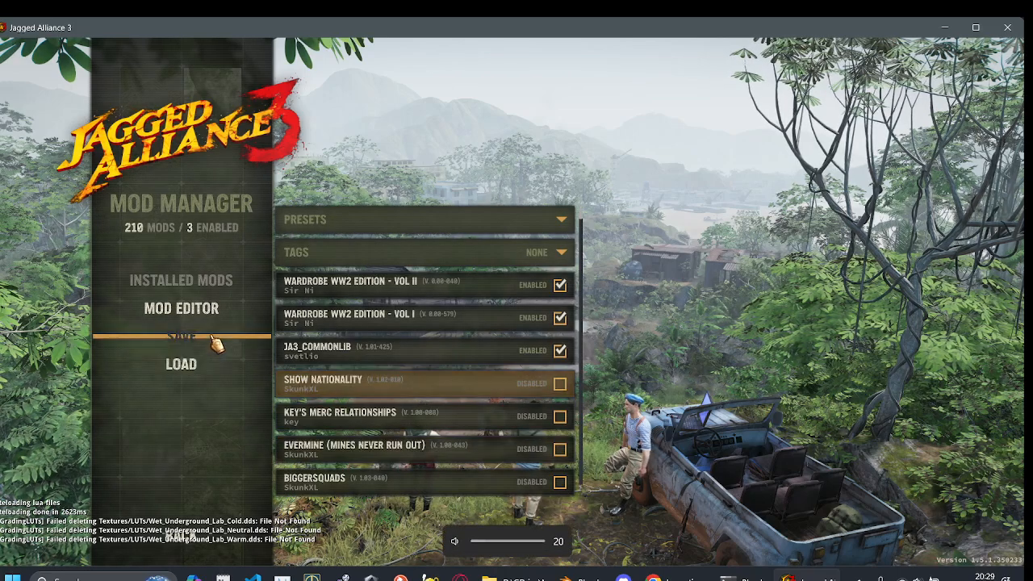
key("XF86AudioRaiseVolume")
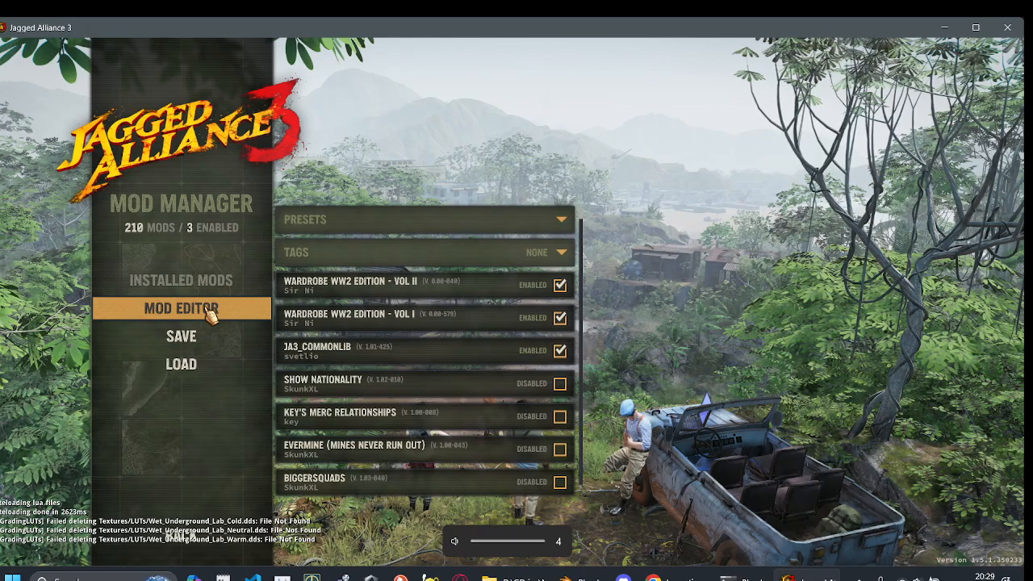
left_click(208, 310)
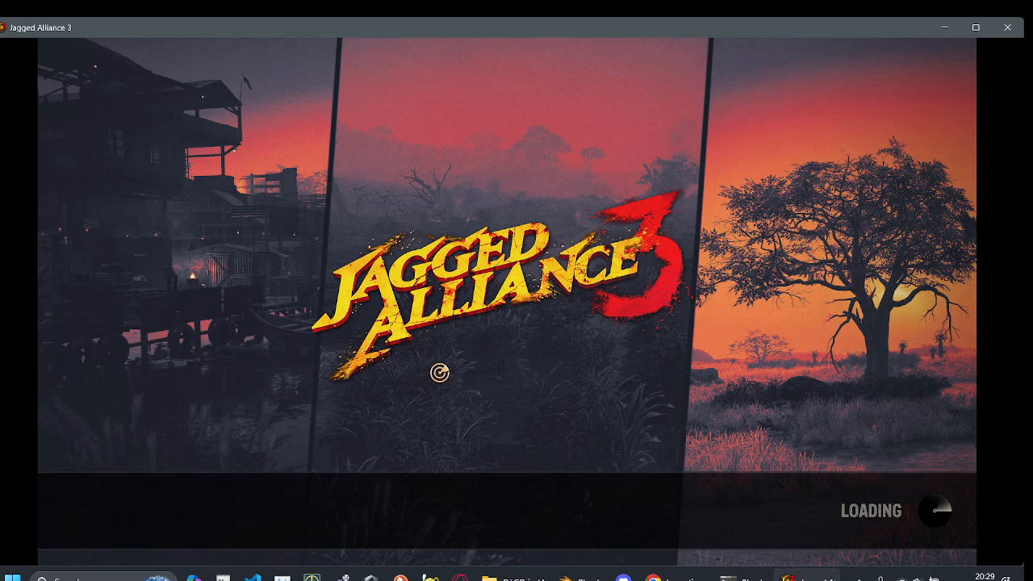
left_click(973, 29)
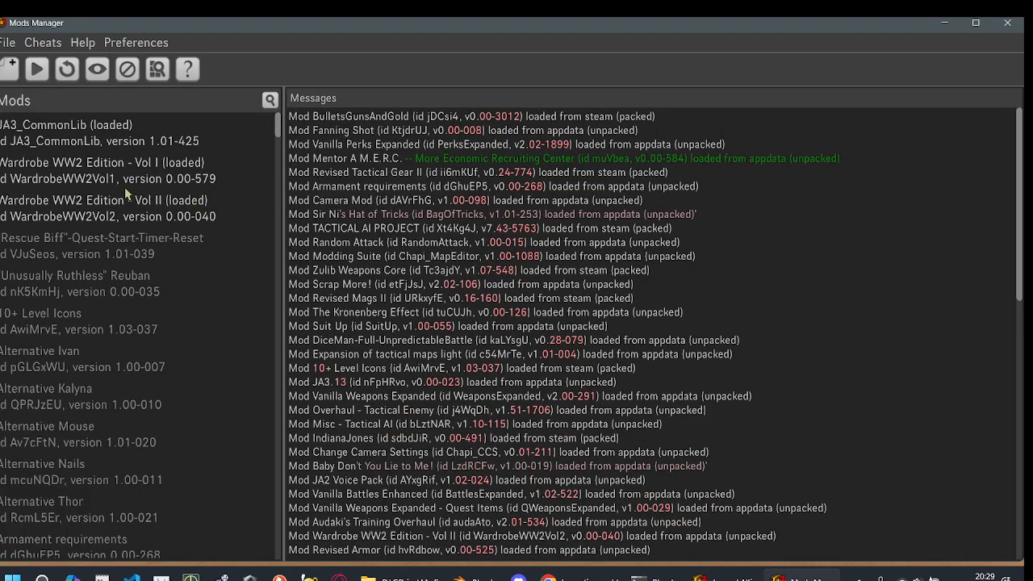
- Open the Wardrobe WW2 Edition - Vol II mod for editing and lower the system volume to 0
right_click(124, 200)
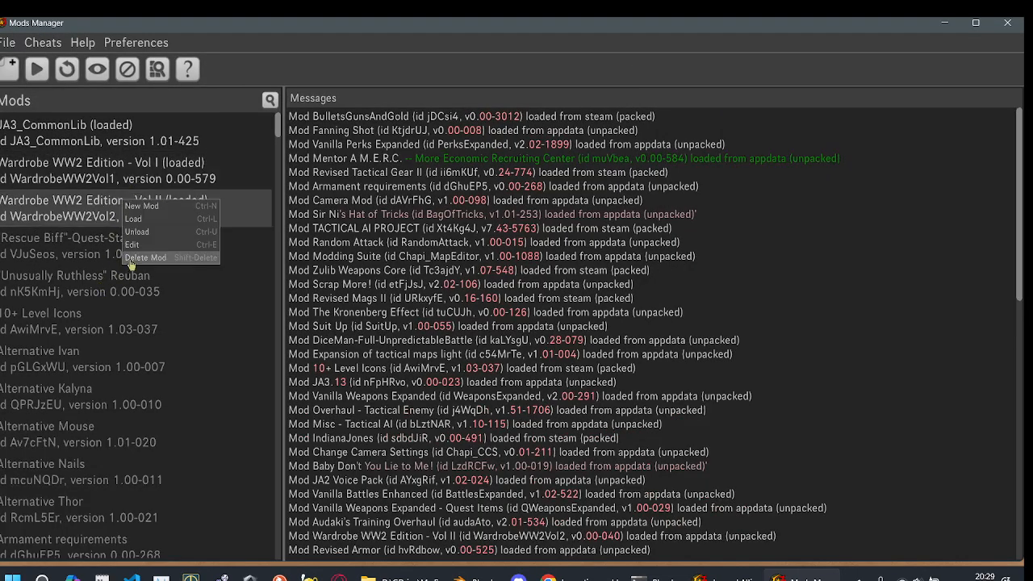
left_click(145, 246)
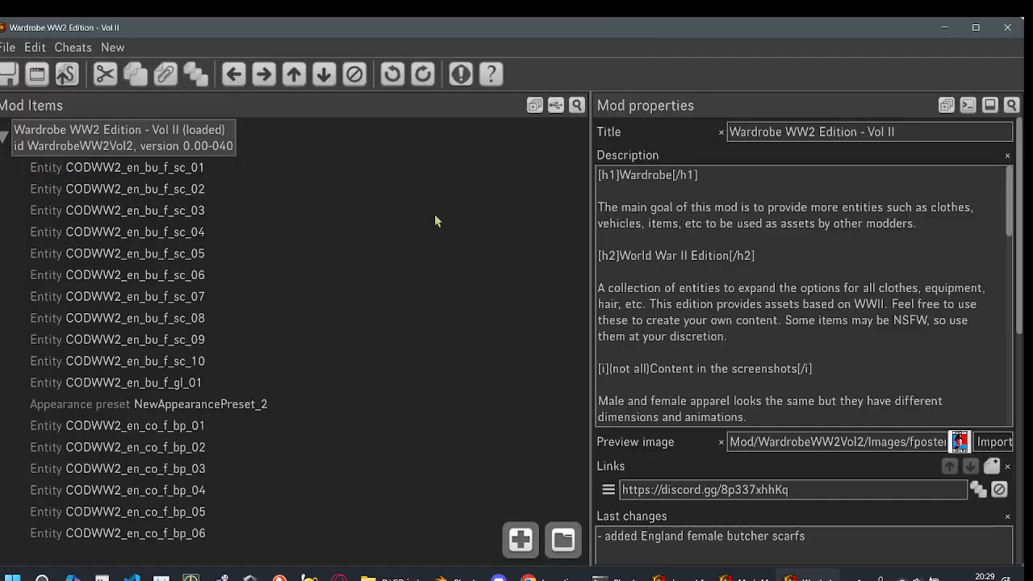
key("XF86AudioLowerVolume")
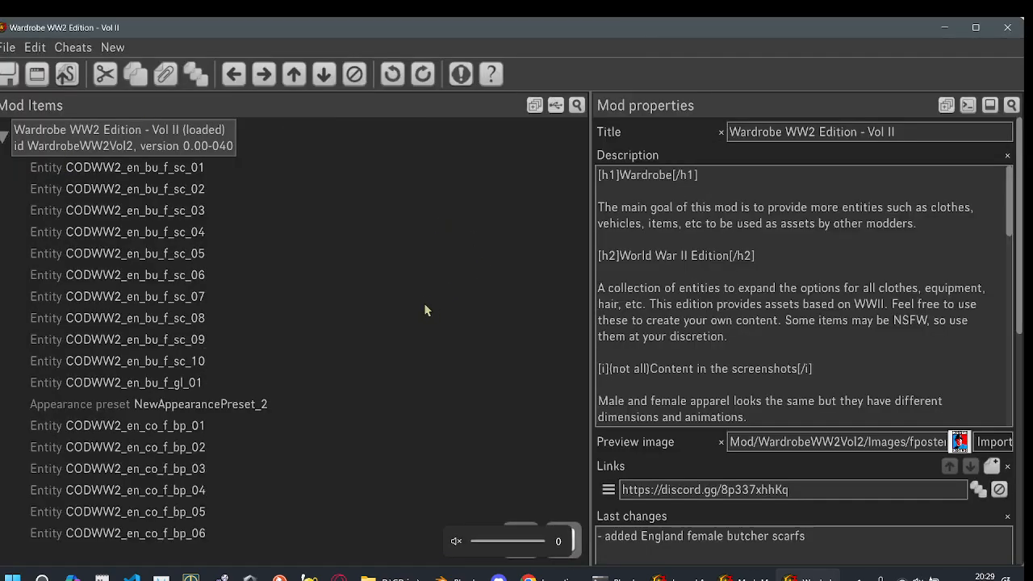
- Examine the Body, Head and Shirt properties of the NewAppearancePreset_2 appearance preset, glancing at the list of loaded mods
left_click(240, 405)
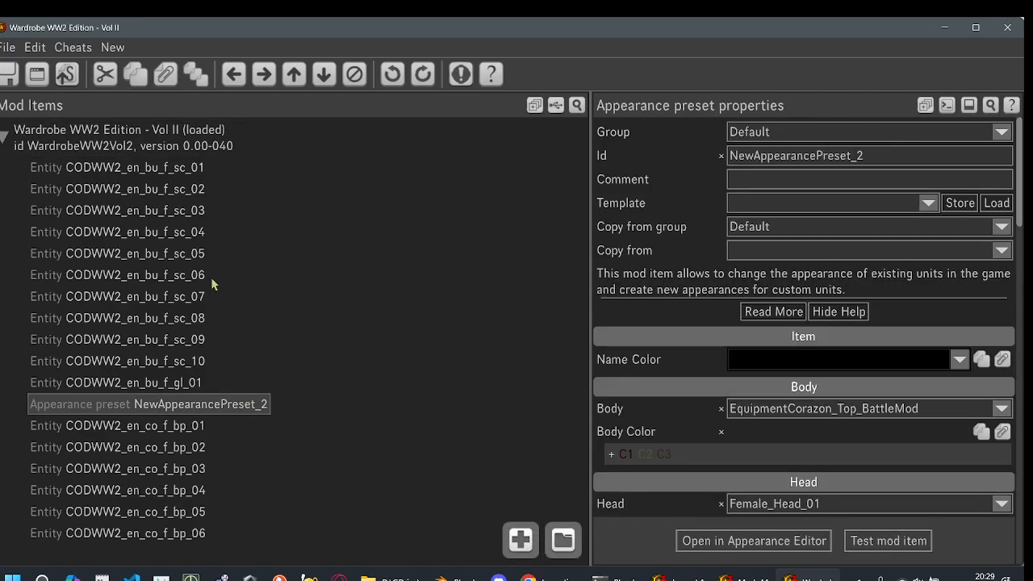
left_click(944, 28)
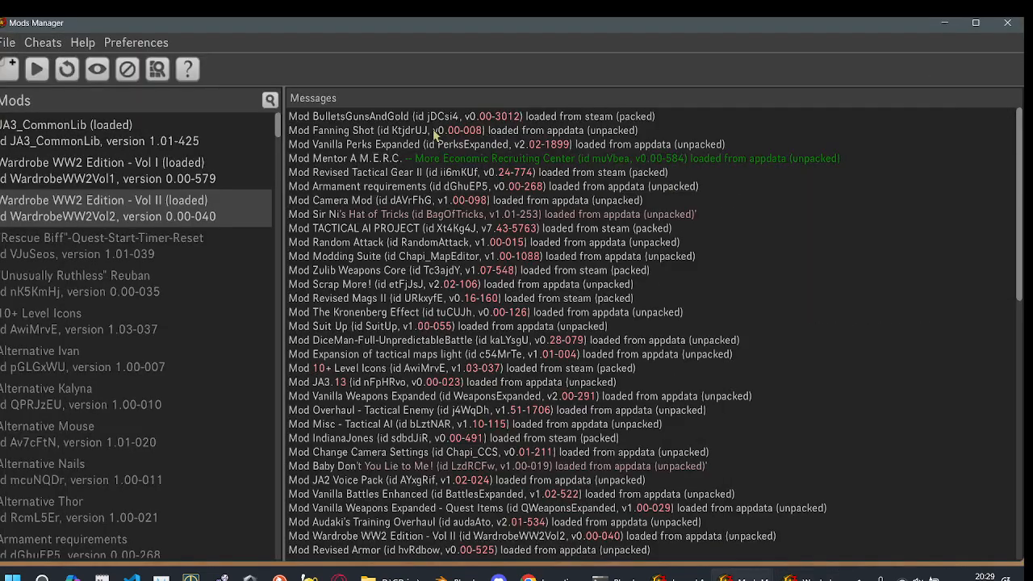
left_click(74, 139)
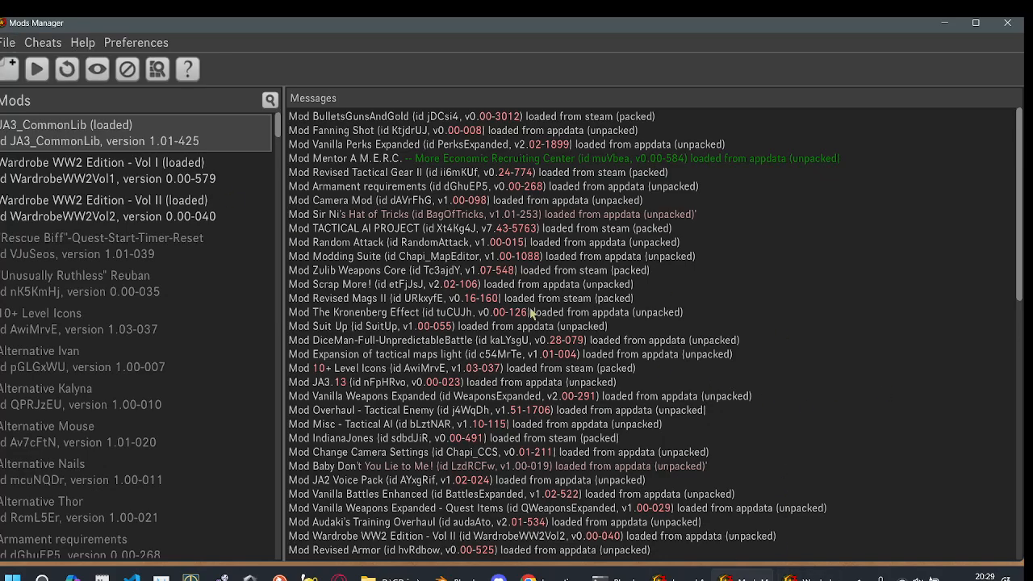
key("alt+Tab")
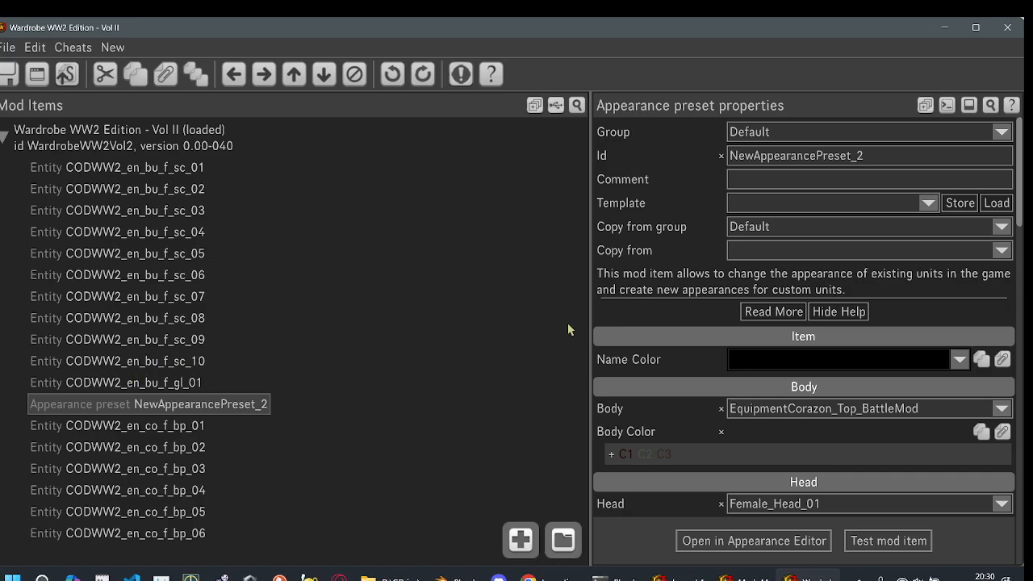
scroll(714, 385, "down", 3)
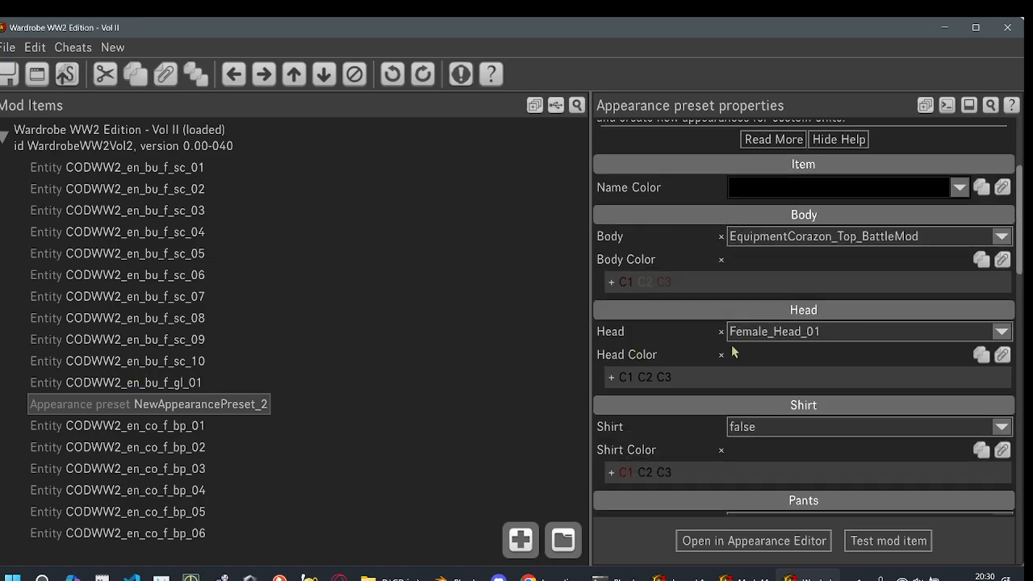
- Review the Class and Class Parents properties of the entities CODWW2_en_co_f_bp_01 through CODWW2_en_co_f_bp_06
left_click(168, 433)
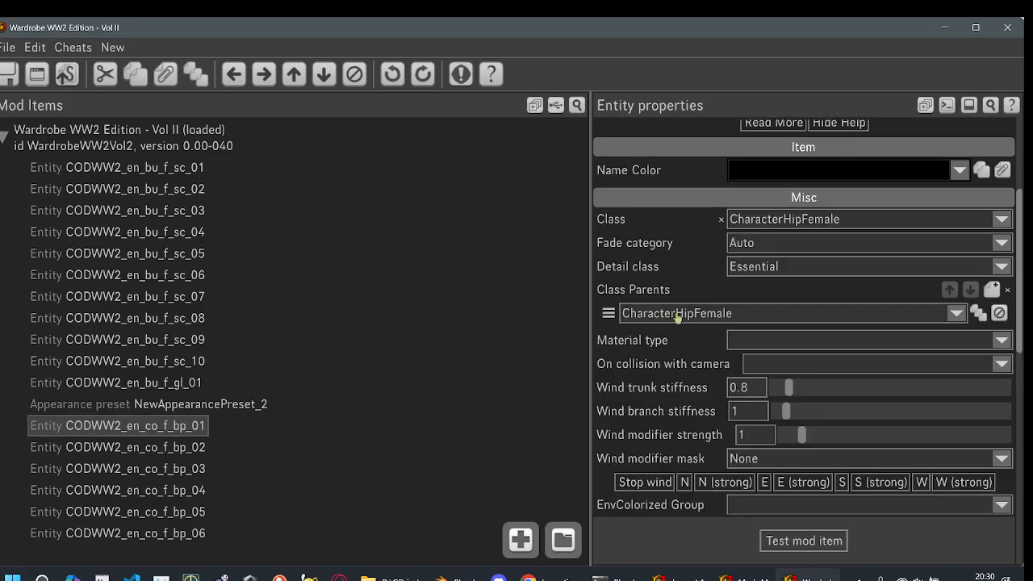
scroll(783, 314, "down", 1)
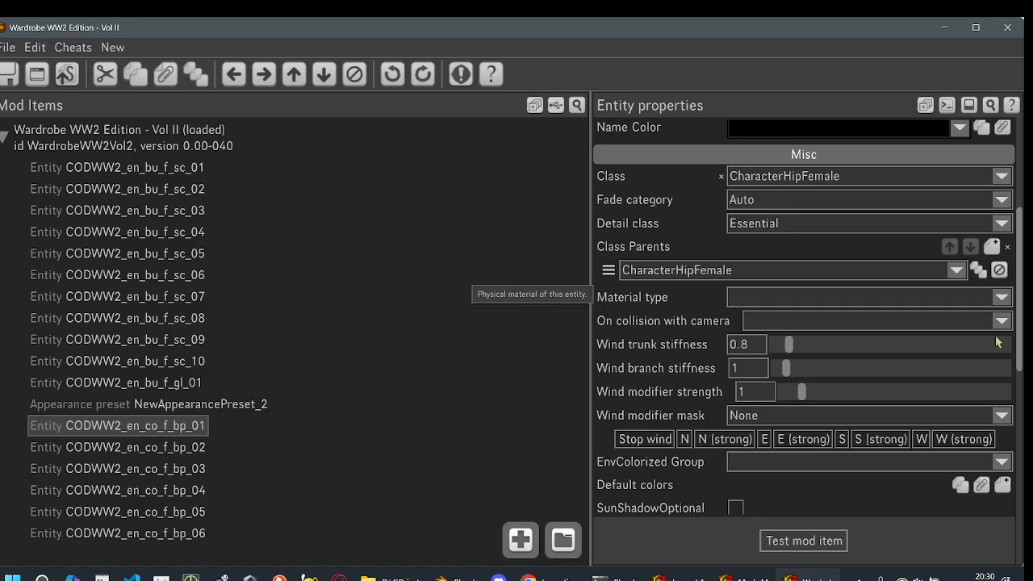
left_click(786, 180)
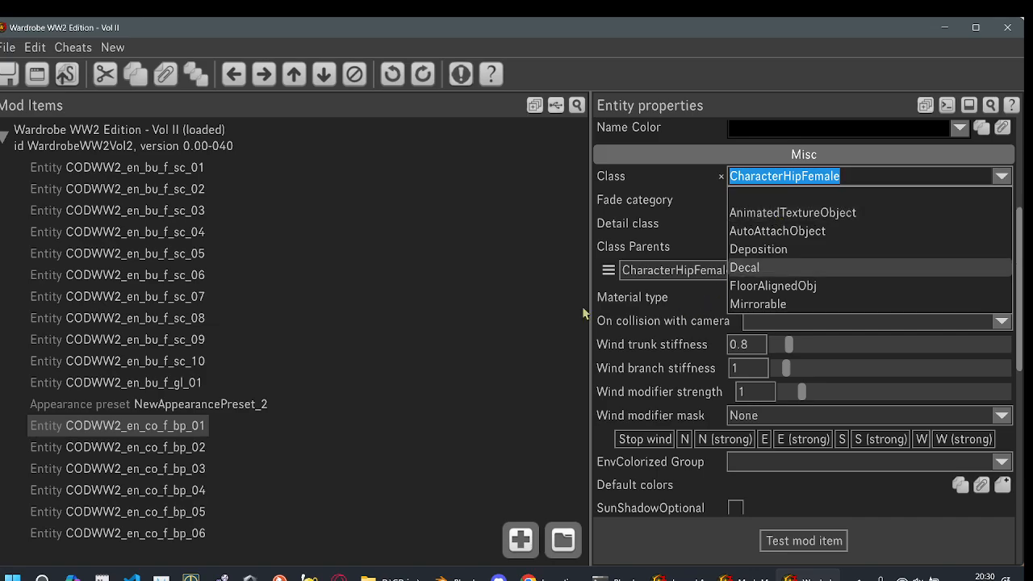
left_click(196, 446)
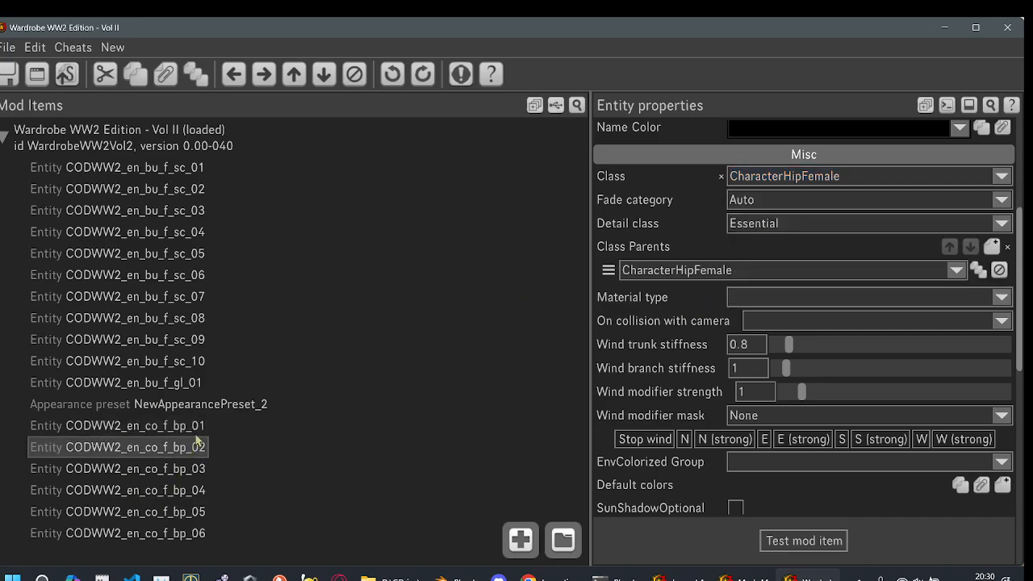
key("Down")
key("Down")
key("Down")
key("Down")
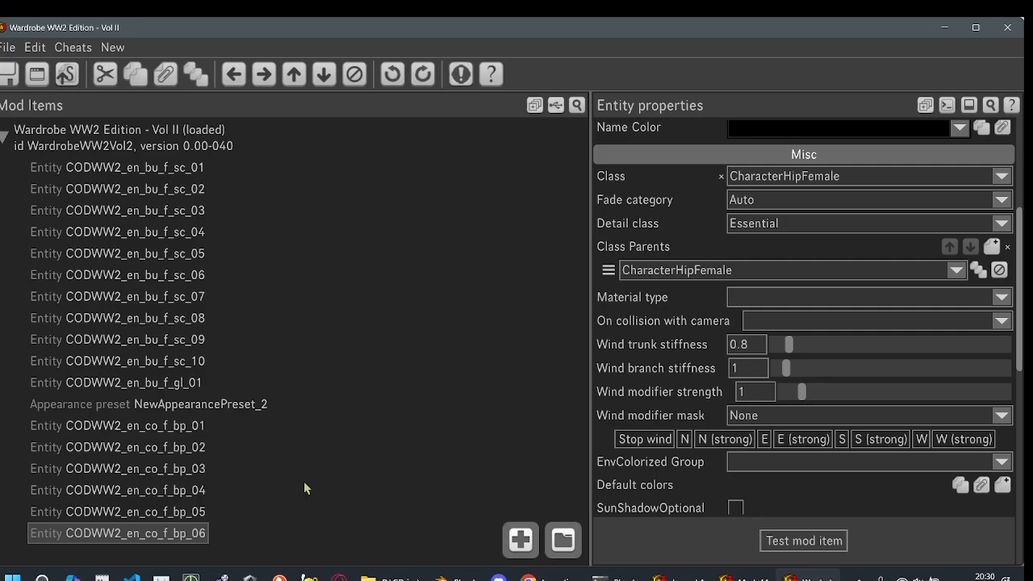
- Add a new Entity item to the mod and give it a class parent entry of AA12
left_click(519, 538)
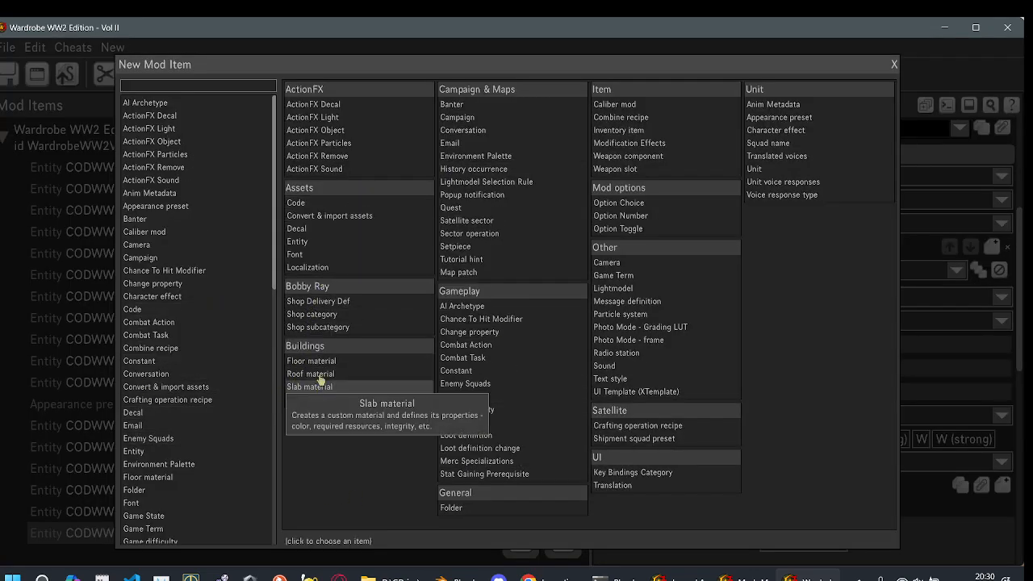
left_click(296, 242)
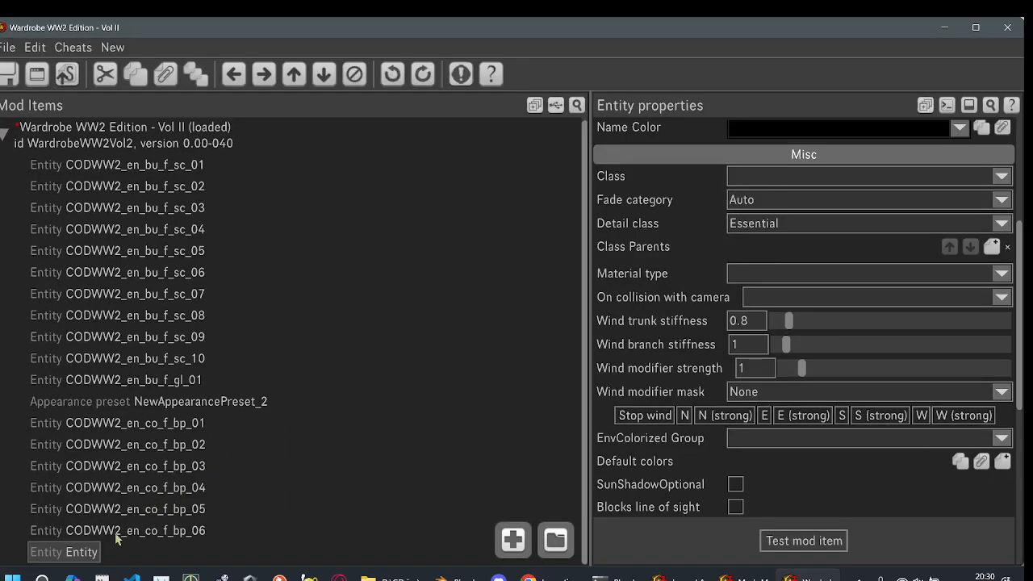
scroll(654, 363, "up", 3)
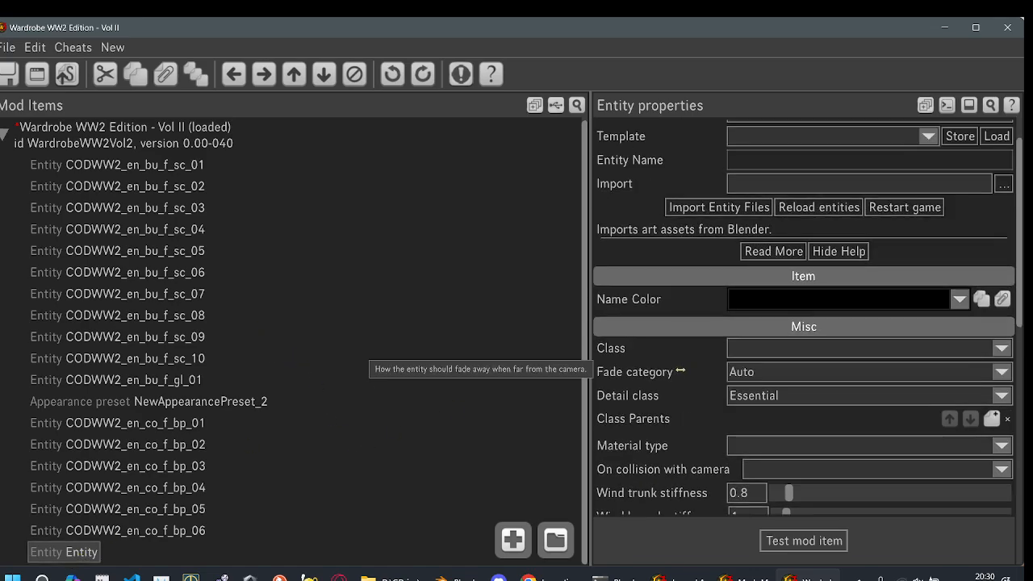
scroll(655, 363, "down", 2)
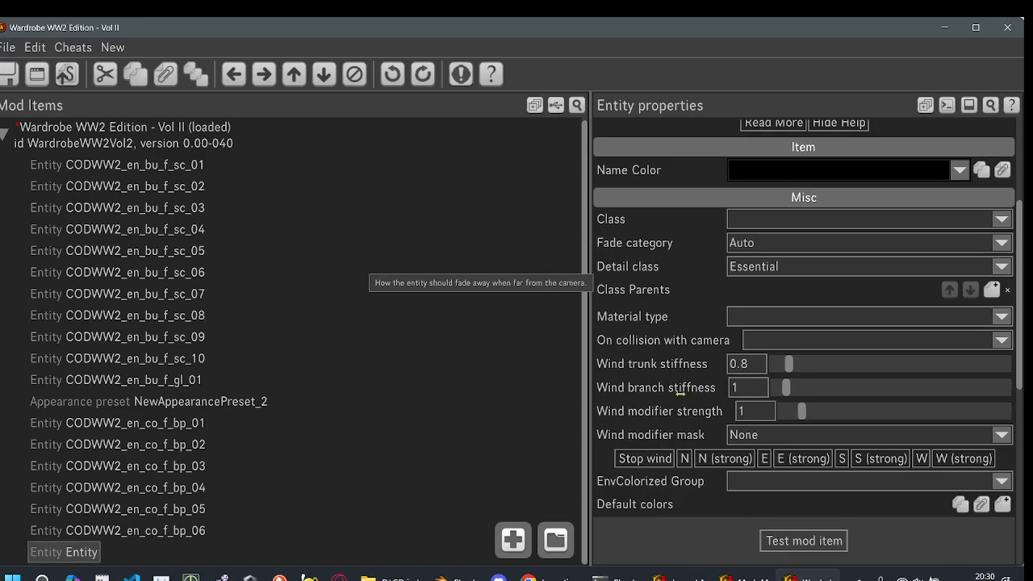
left_click(810, 226)
left_click(687, 228)
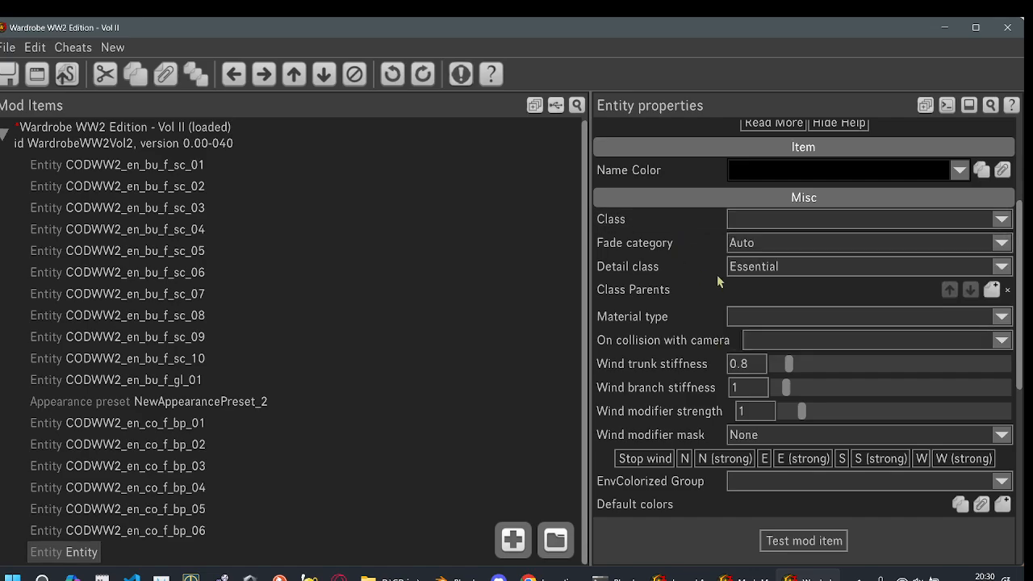
left_click(992, 289)
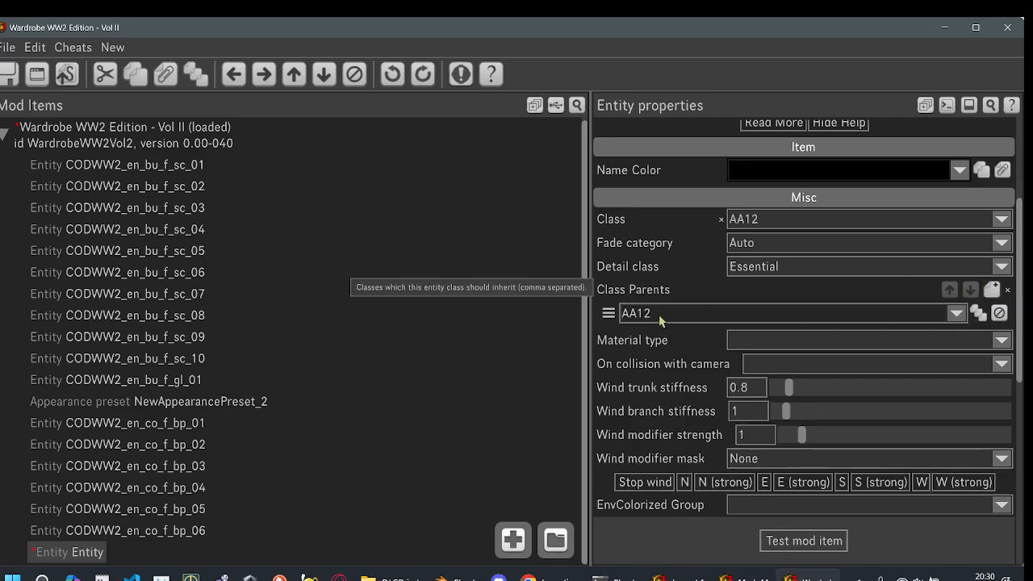
- Compare the class parents of CODWW2_en_co_f_bp_06 and the new entity, and open the new entity's class parent choices
left_click(176, 531)
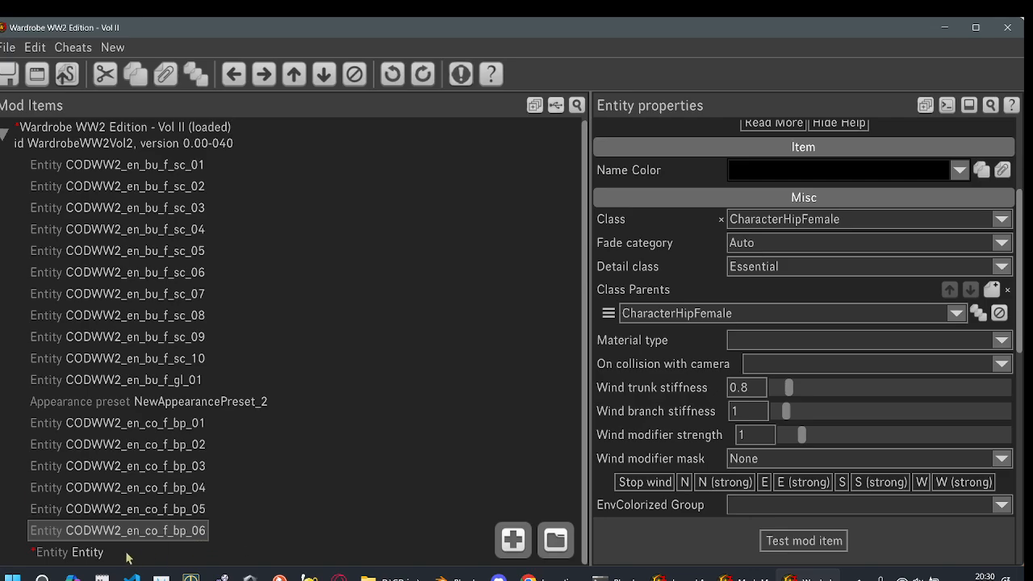
left_click(99, 555)
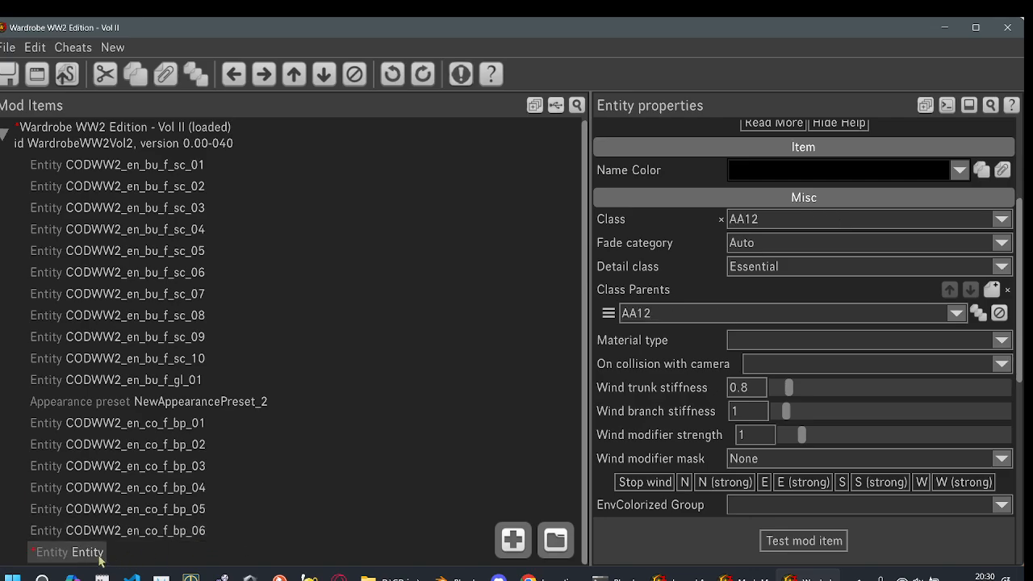
left_click(650, 315)
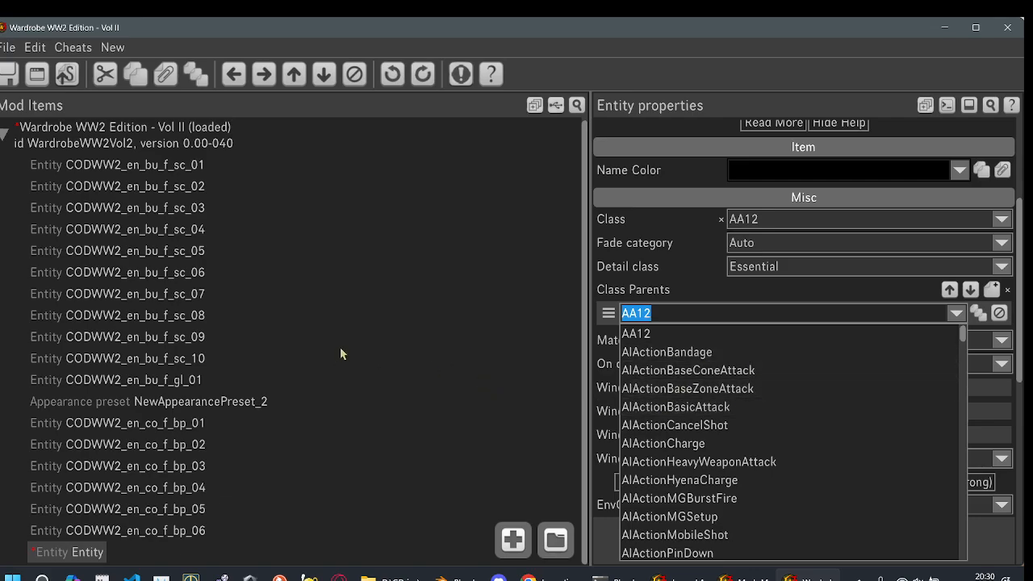
- Review the CODWW2_en_bu_f_sc_09 entity's class and import properties and open its Template choices
left_click(214, 346)
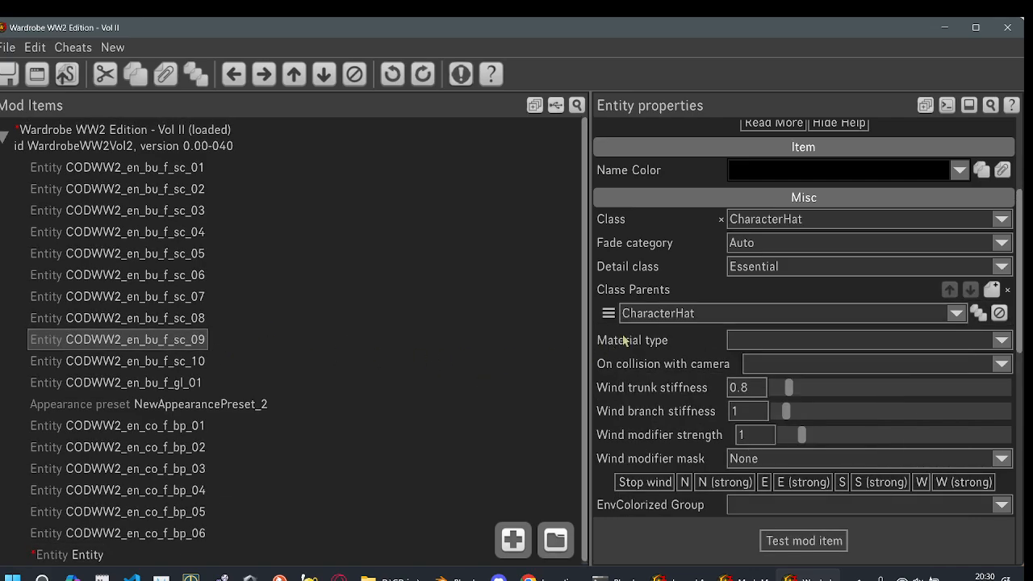
scroll(626, 339, "up", 3)
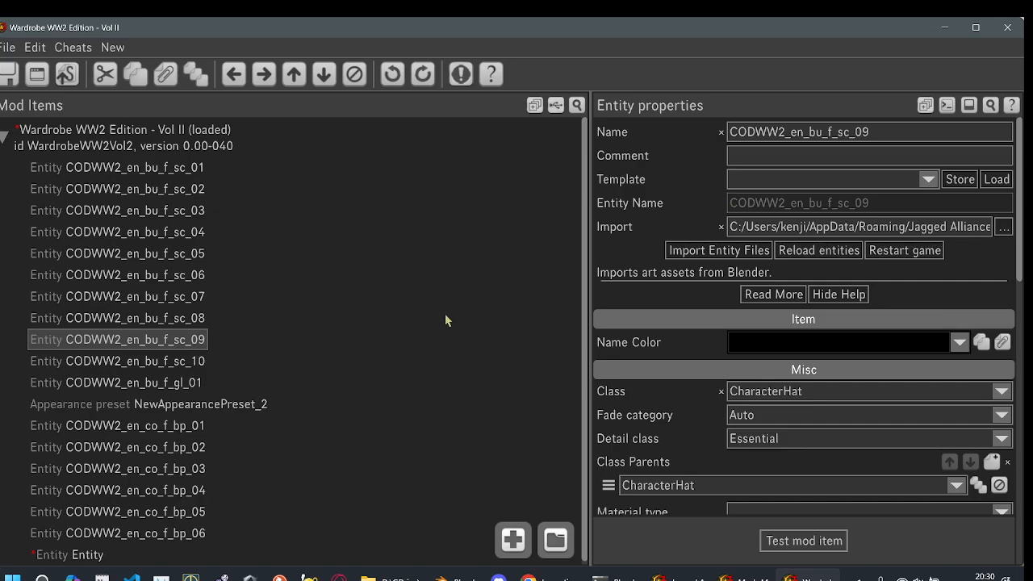
left_click(835, 184)
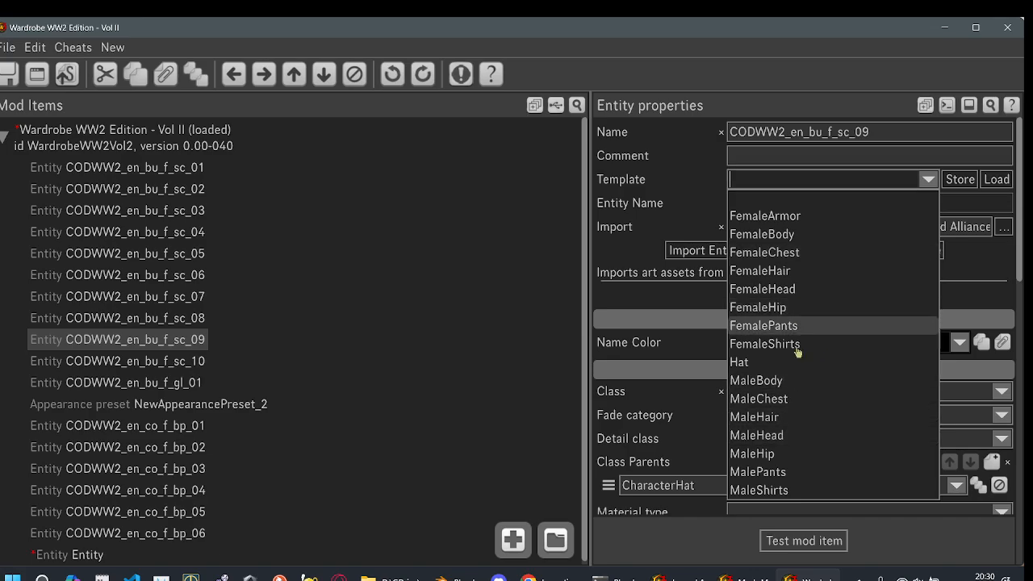
- Compare the properties of the CODWW2_en_bu_f_sc_10, new and CODWW2_en_co_f_bp_06 entities
left_click(259, 359)
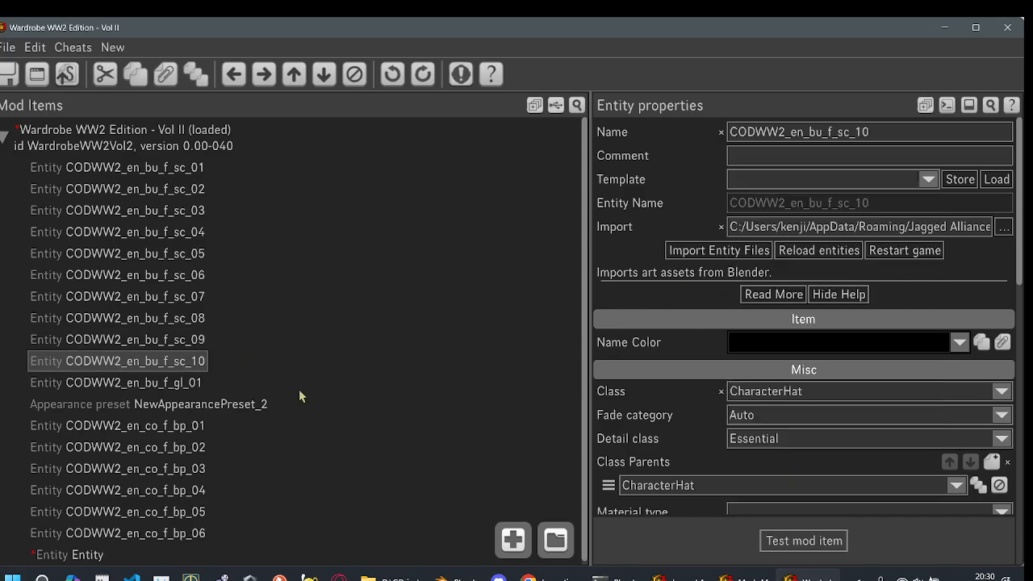
left_click(60, 552)
left_click(169, 531)
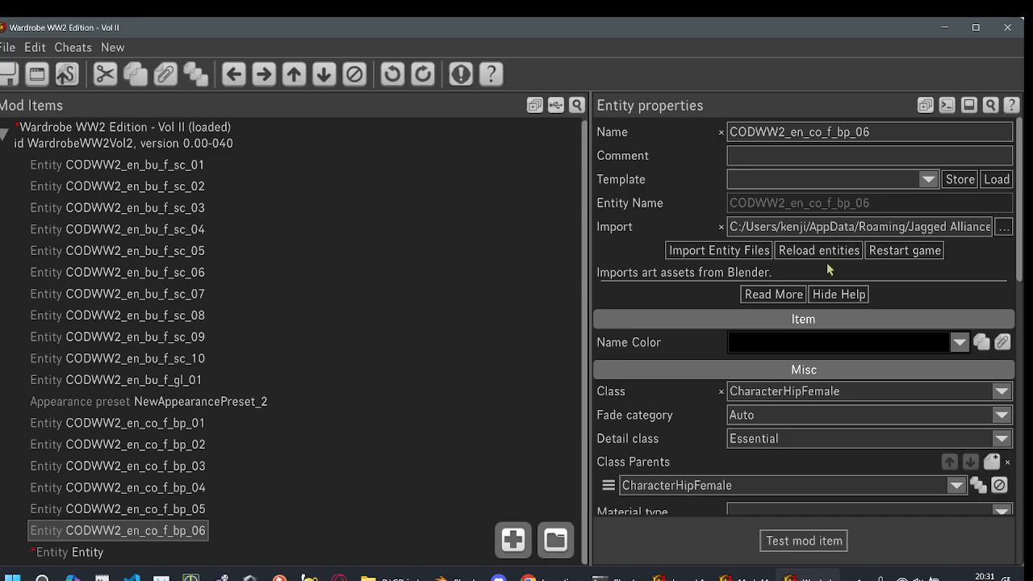
left_click(1004, 227)
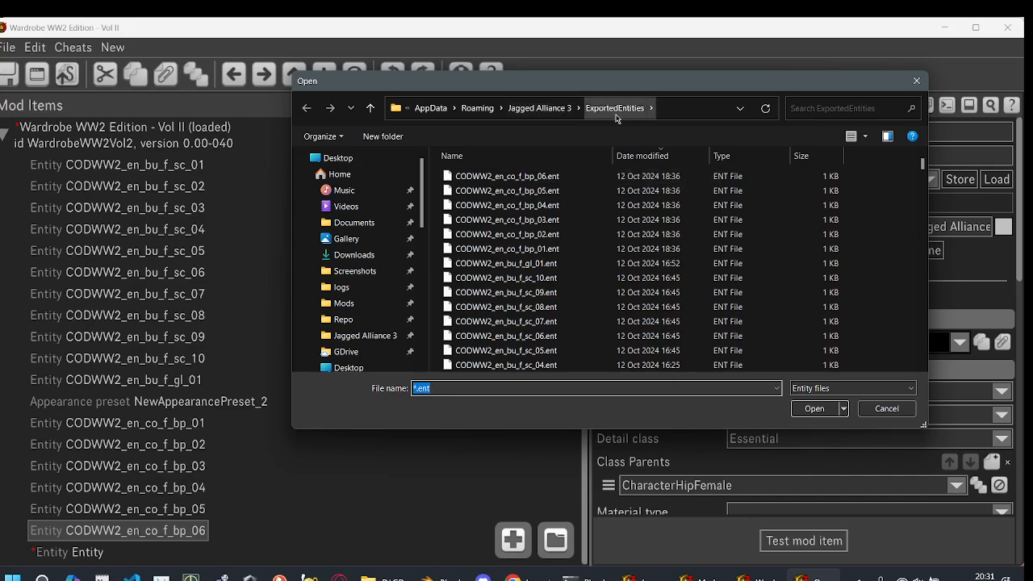
scroll(555, 290, "down", 3)
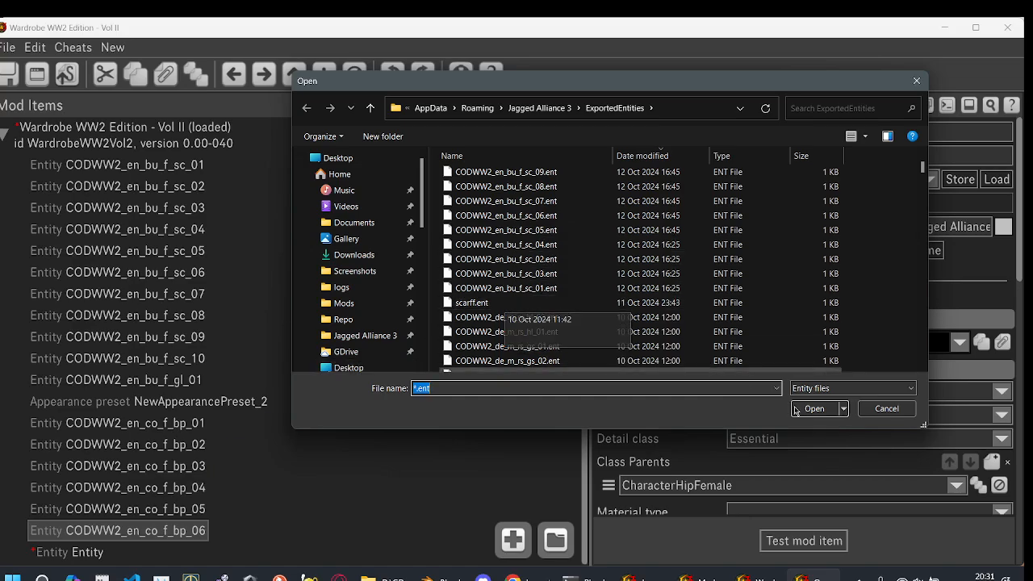
left_click(506, 305)
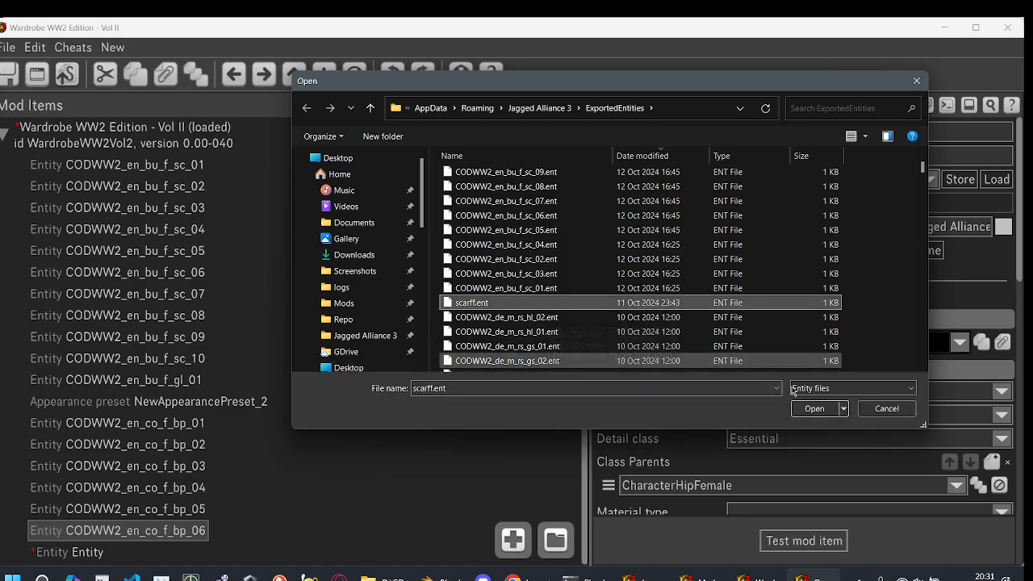
left_click(814, 409)
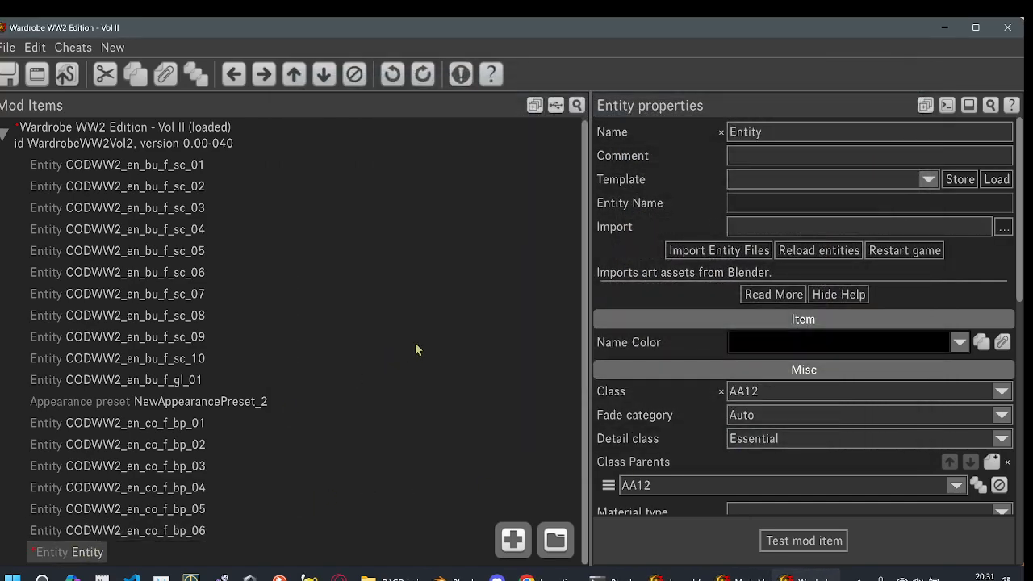
- Choose scarff.ent from the ExportedEntities folder as the new entity's import source and import its entity files
left_click(1003, 227)
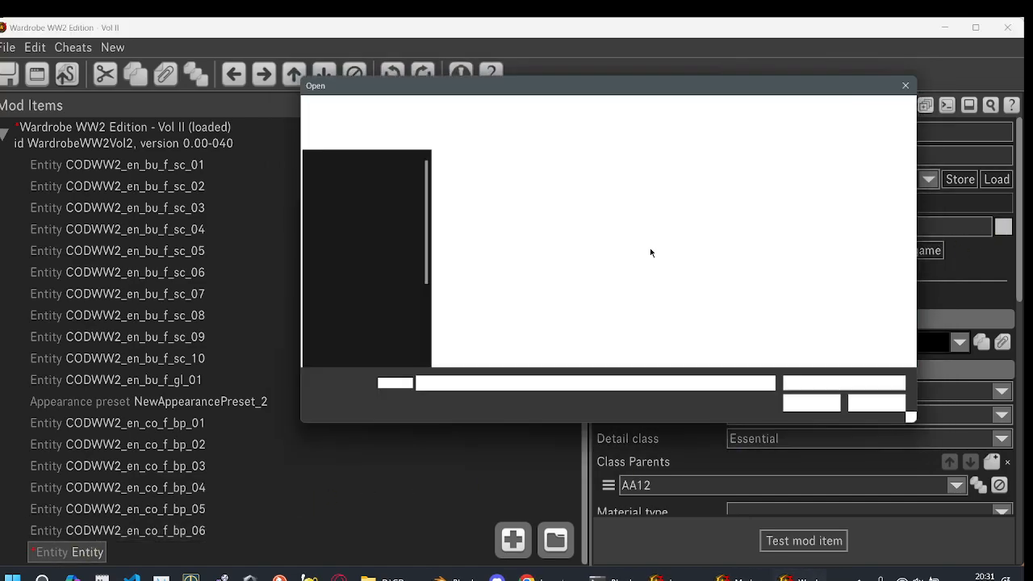
scroll(525, 296, "down", 2)
left_click(475, 262)
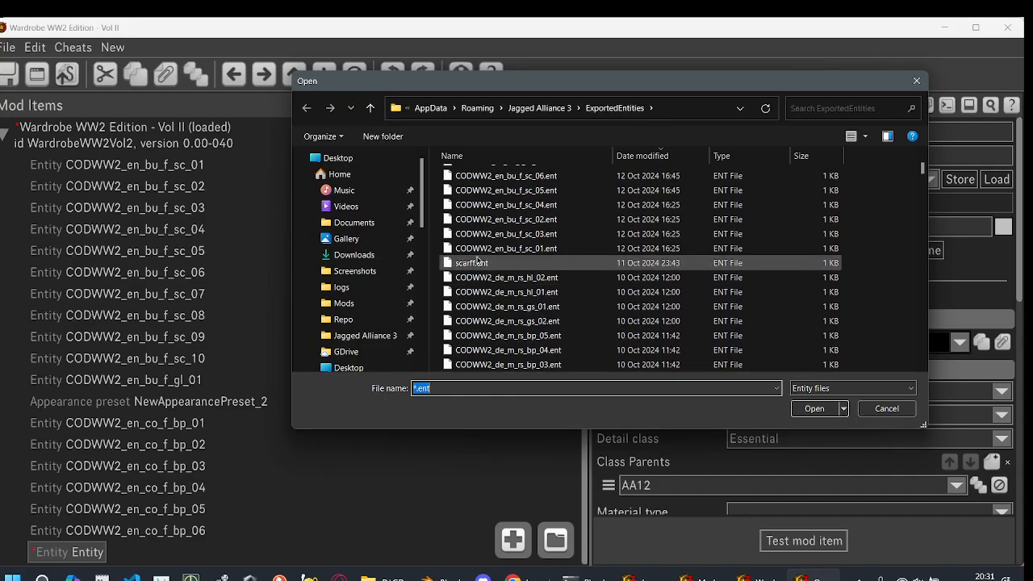
double_click(476, 263)
left_click(702, 250)
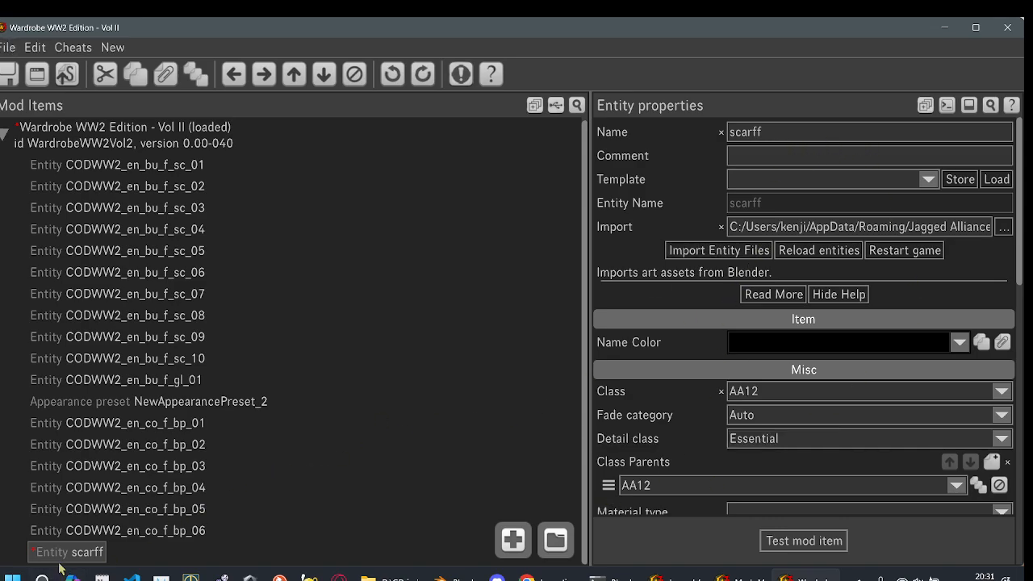
- Set the scarff entity's class parent to CharacterHat and save the mod
scroll(684, 328, "down", 2)
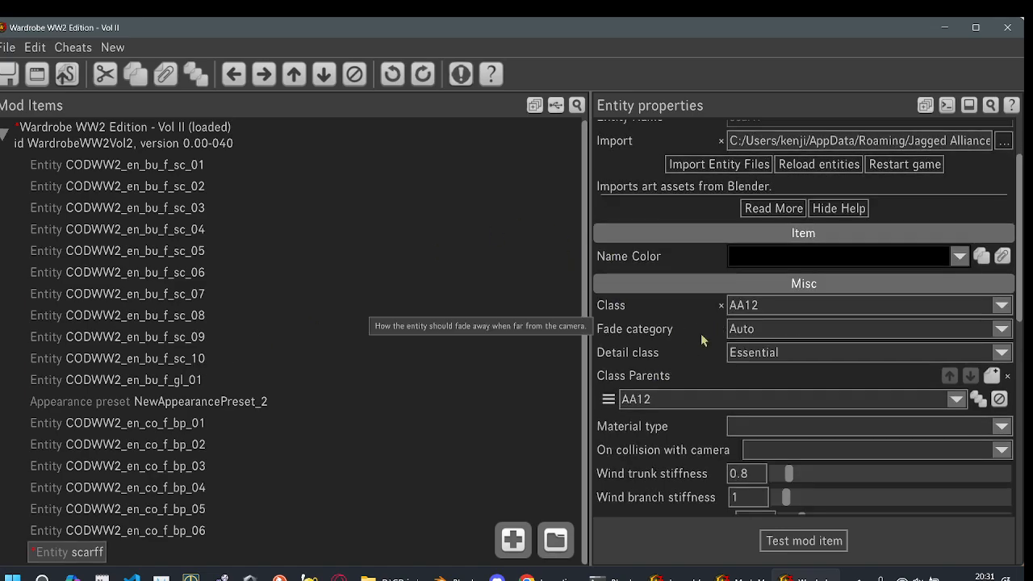
scroll(682, 323, "down", 2)
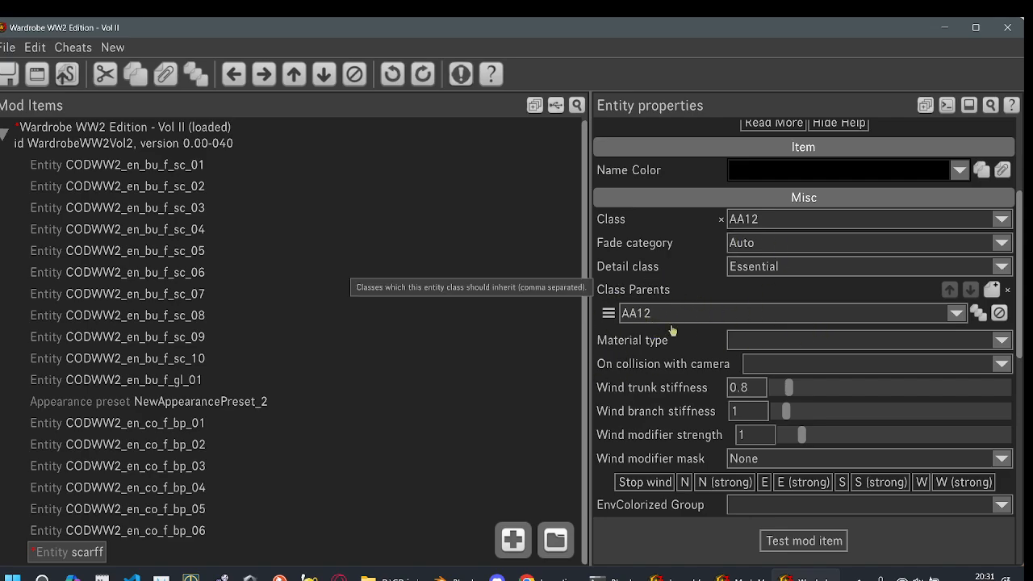
left_click(699, 314)
type("h")
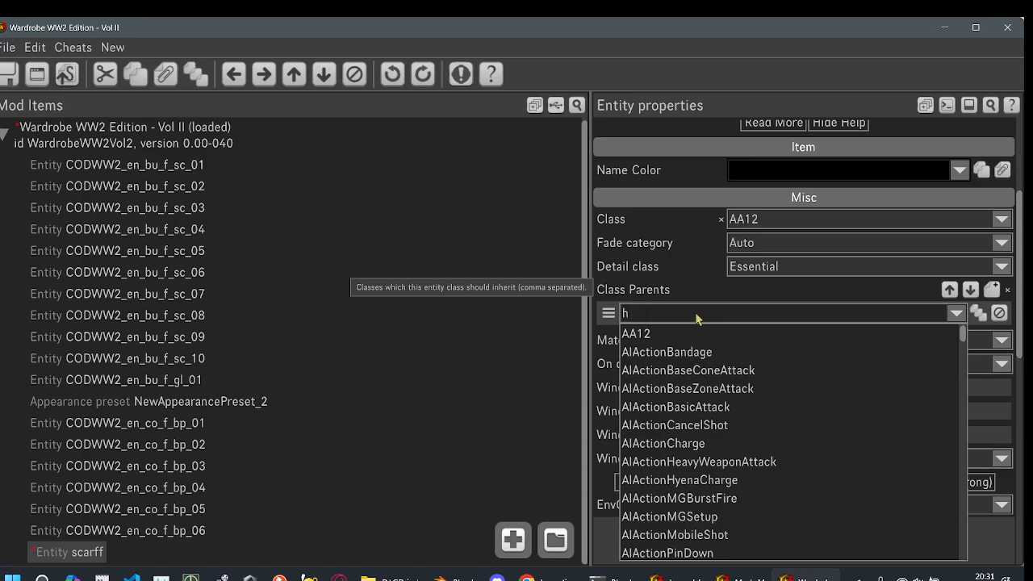
type("at")
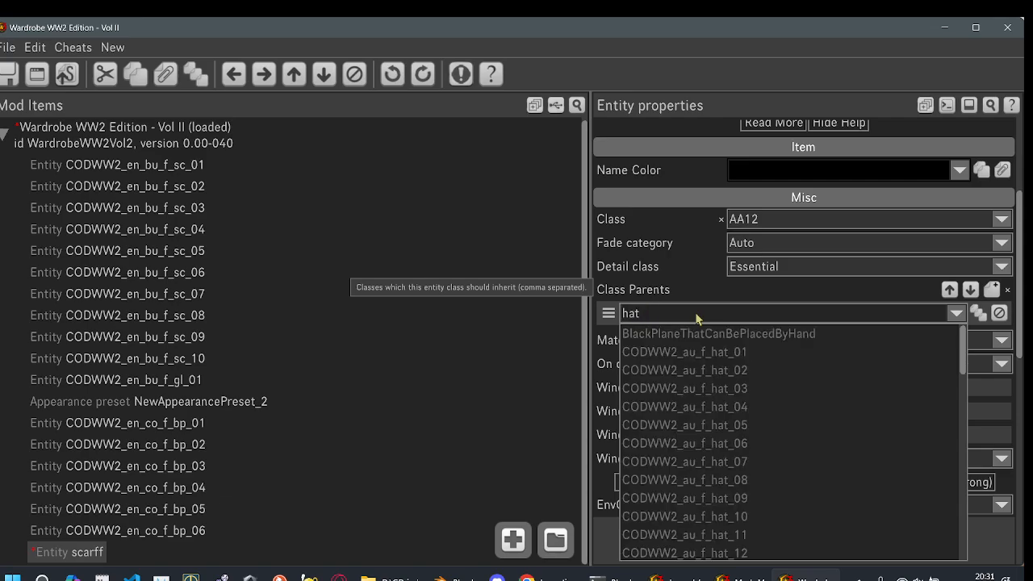
key("BackSpace")
key("BackSpace")
key("BackSpace")
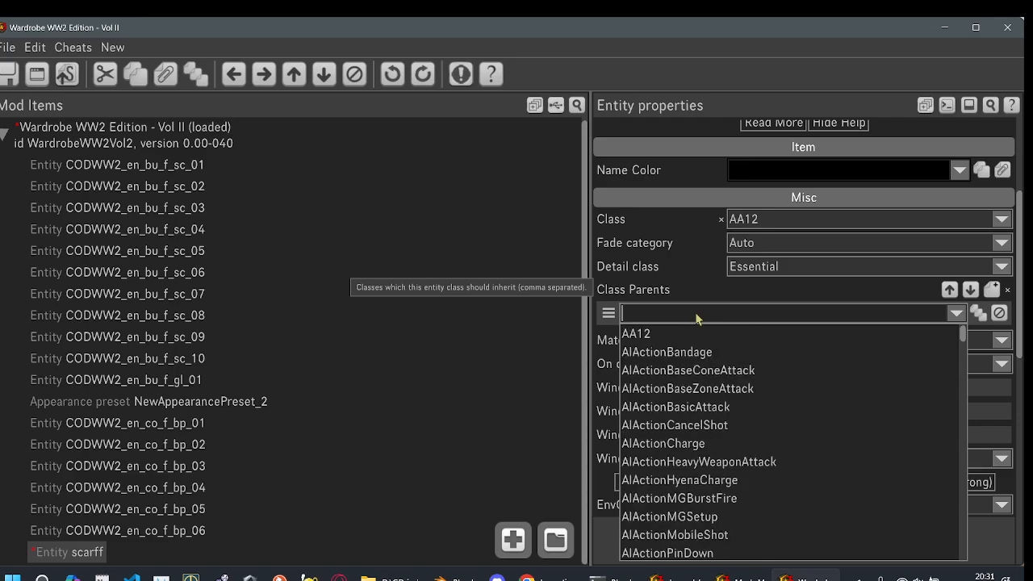
type("chara")
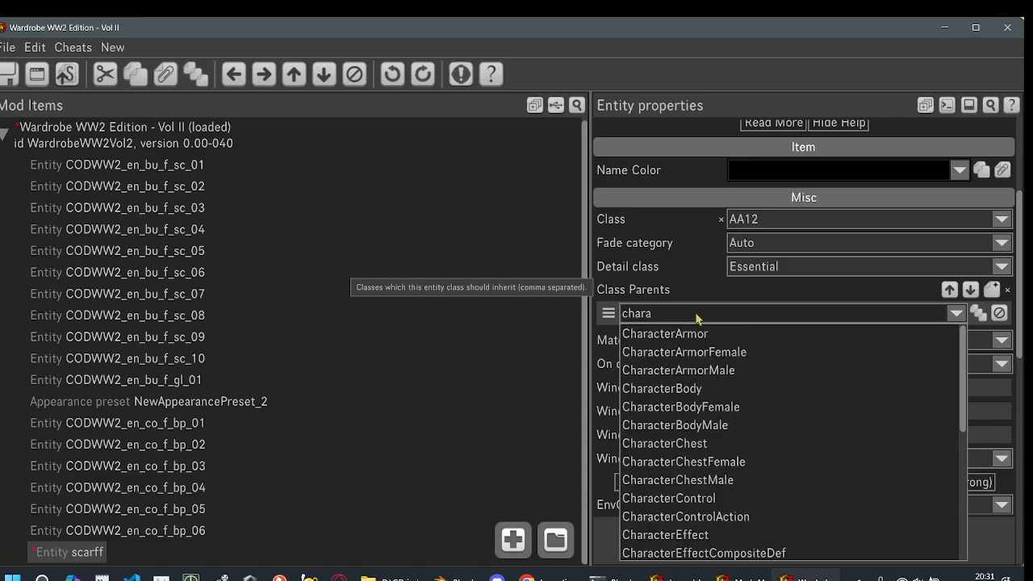
scroll(722, 423, "down", 5)
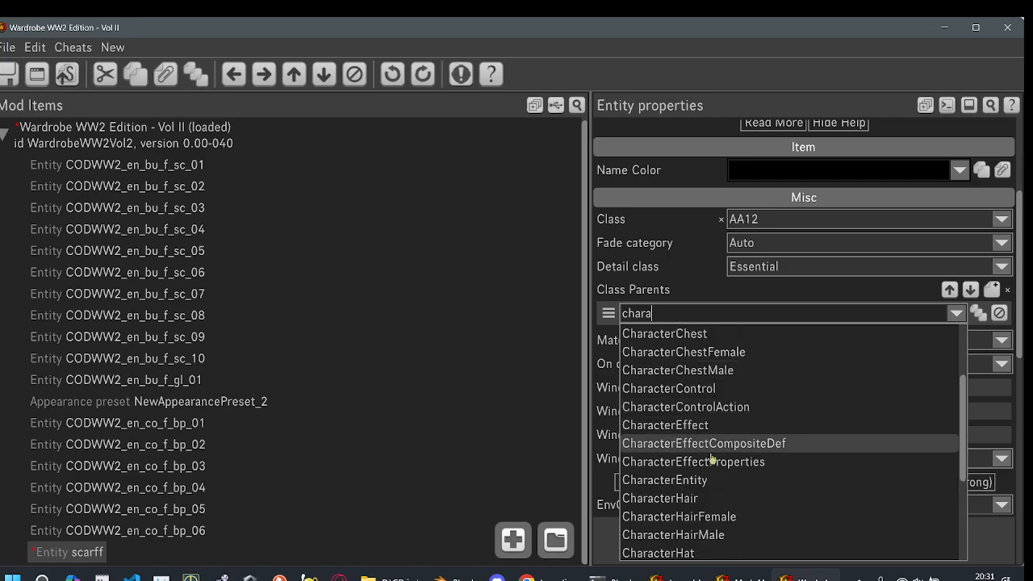
left_click(711, 517)
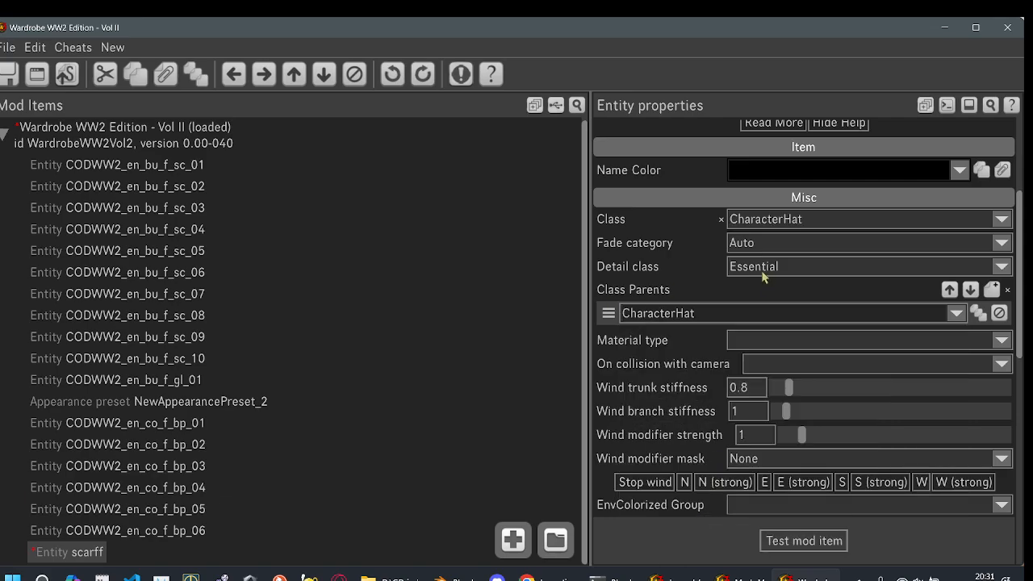
left_click(9, 74)
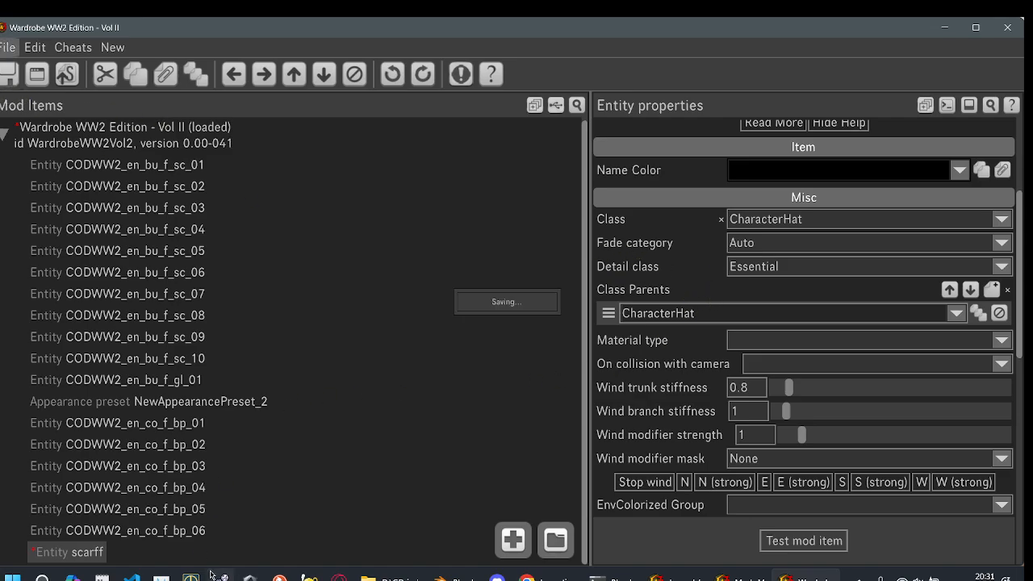
- Review the scarff entity's remaining Misc and Entity Specification properties
left_click(73, 552)
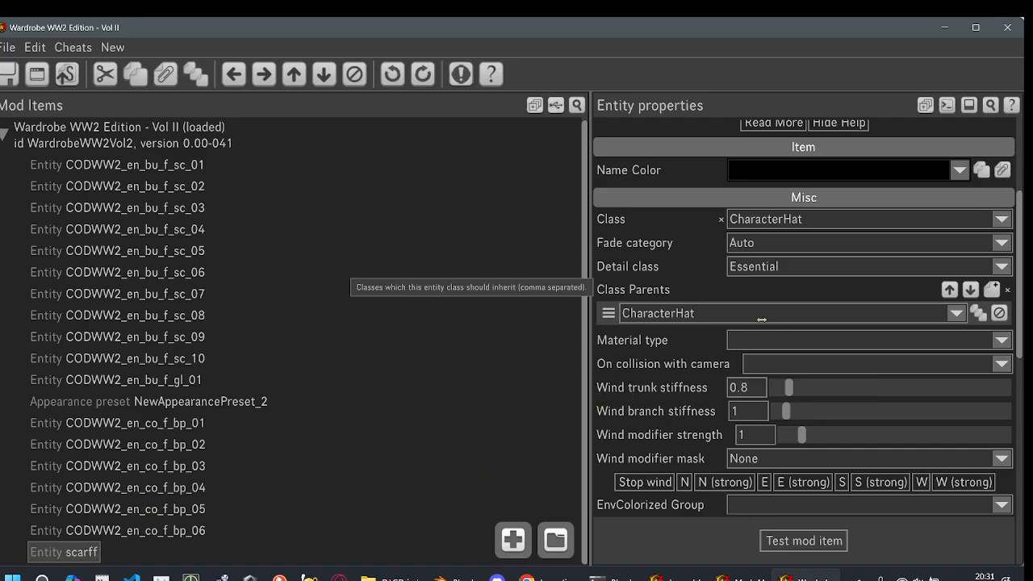
scroll(678, 339, "down", 2)
scroll(648, 392, "down", 2)
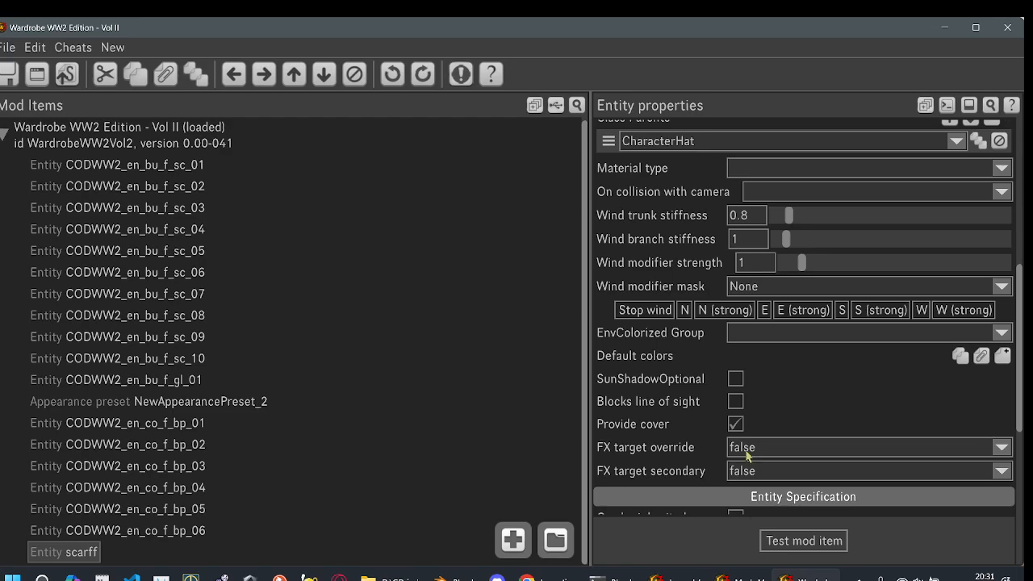
scroll(746, 456, "down", 6)
scroll(652, 373, "up", 9)
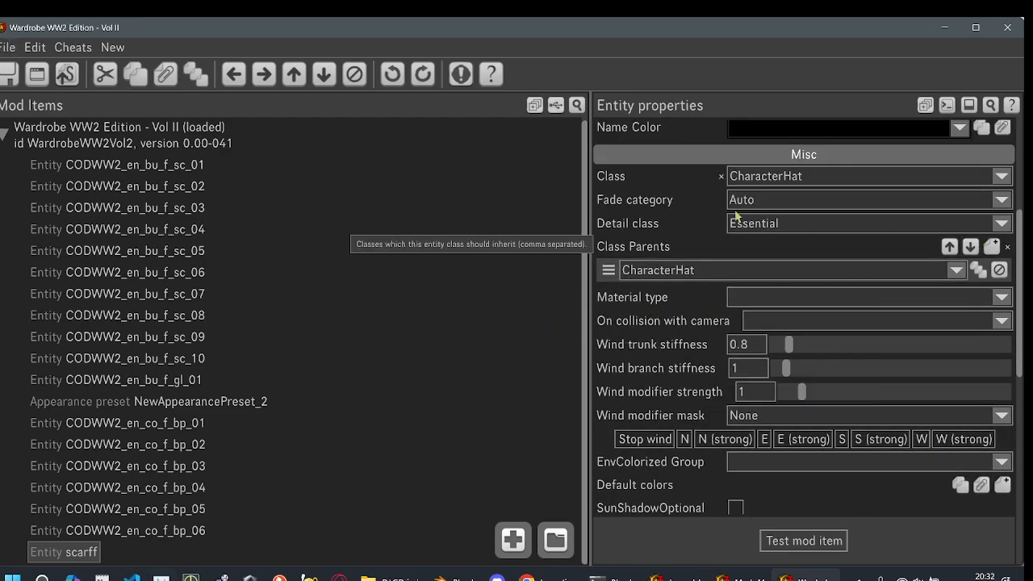
scroll(738, 214, "up", 1)
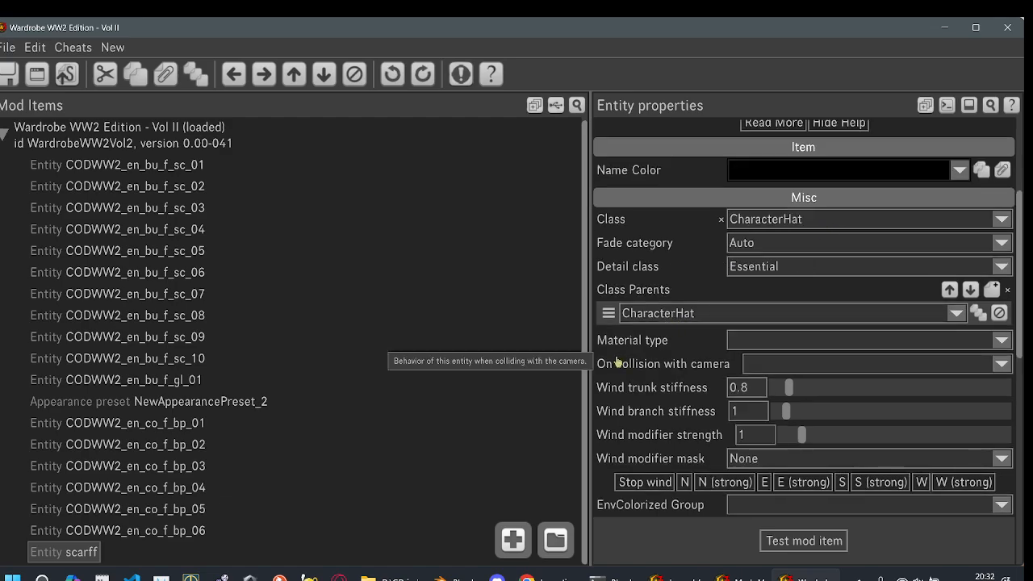
scroll(613, 364, "up", 1)
scroll(601, 383, "down", 2)
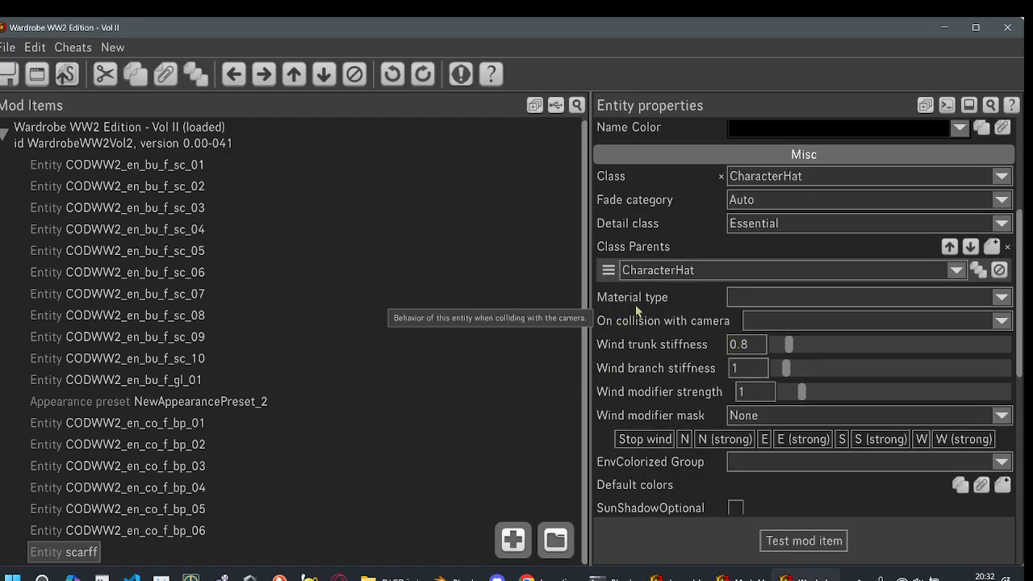
- Examine the Material type and camera collision choices of the scarff entity, along with its wind, shadow and cover properties
left_click(787, 297)
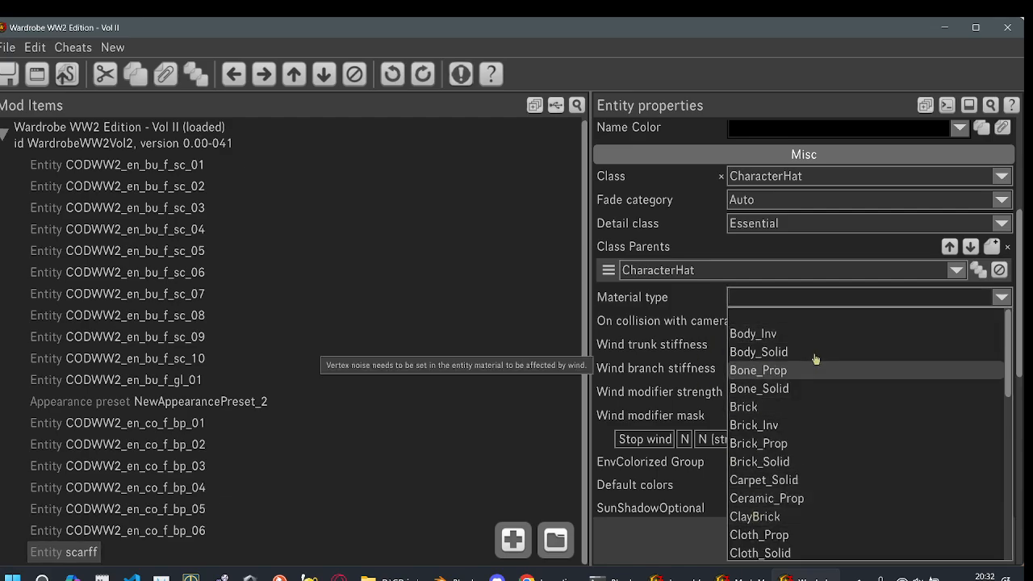
scroll(807, 411, "down", 3)
scroll(811, 409, "down", 1)
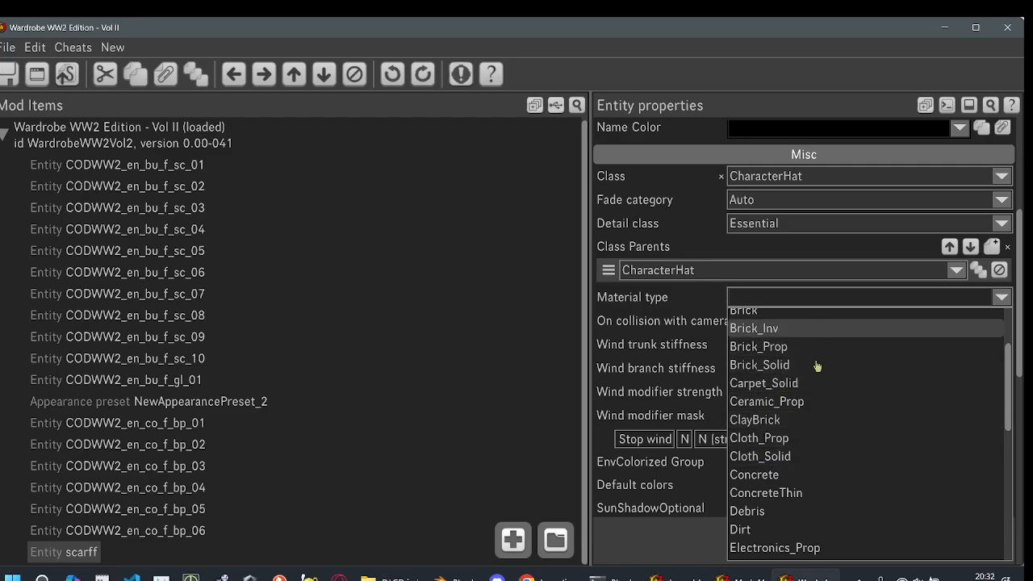
scroll(816, 364, "up", 3)
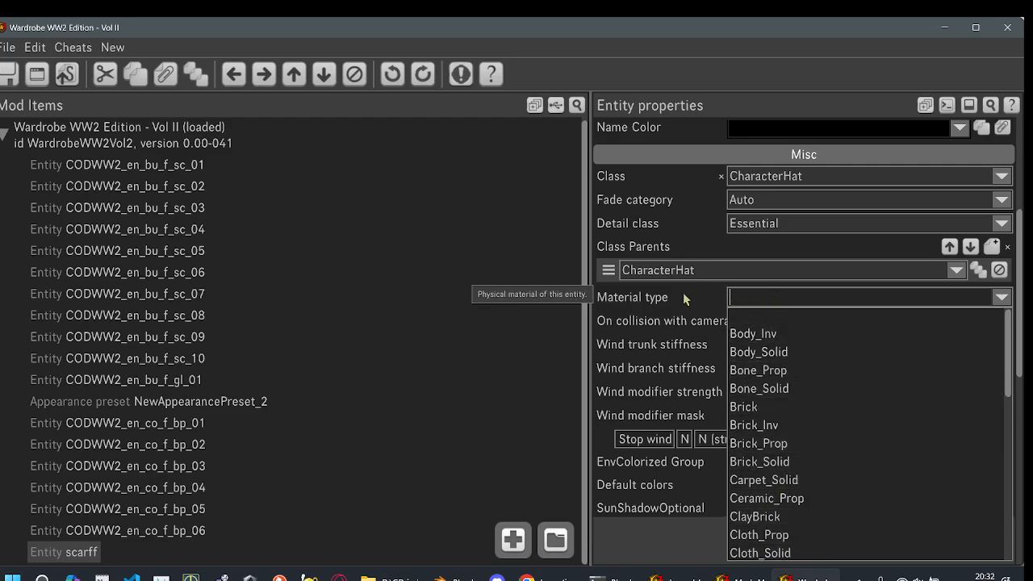
left_click(639, 298)
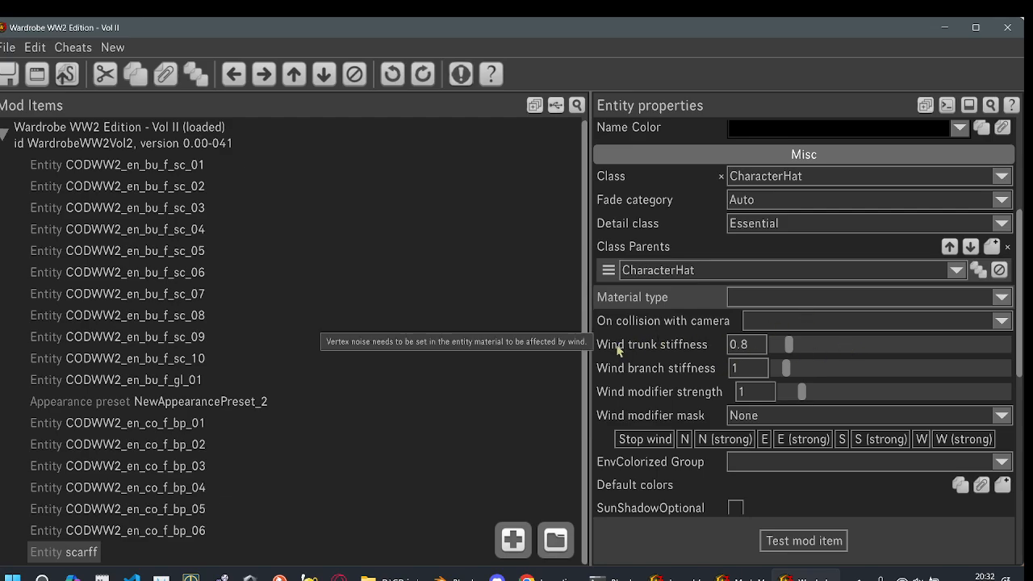
left_click(806, 323)
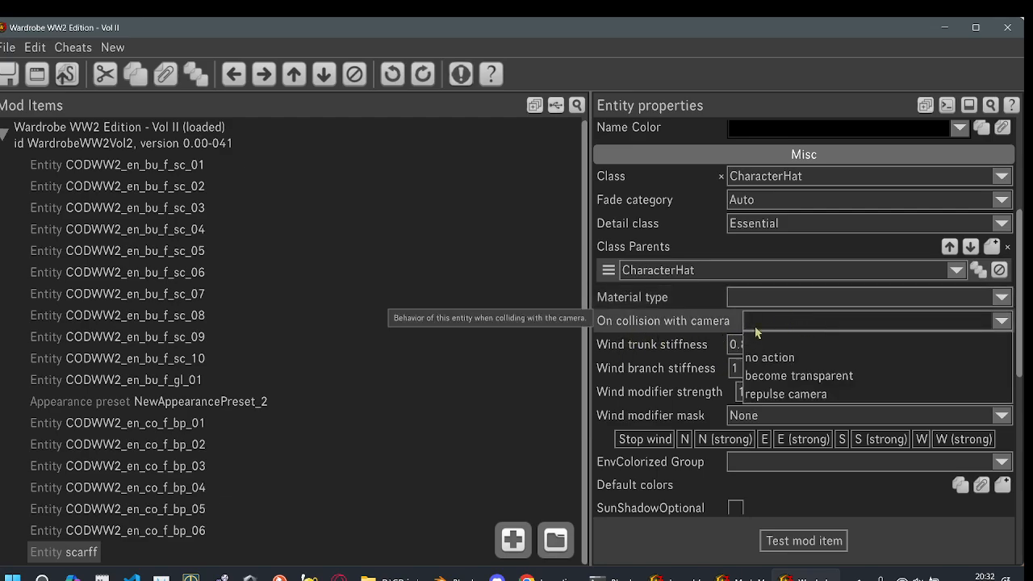
left_click(654, 347)
scroll(653, 347, "down", 3)
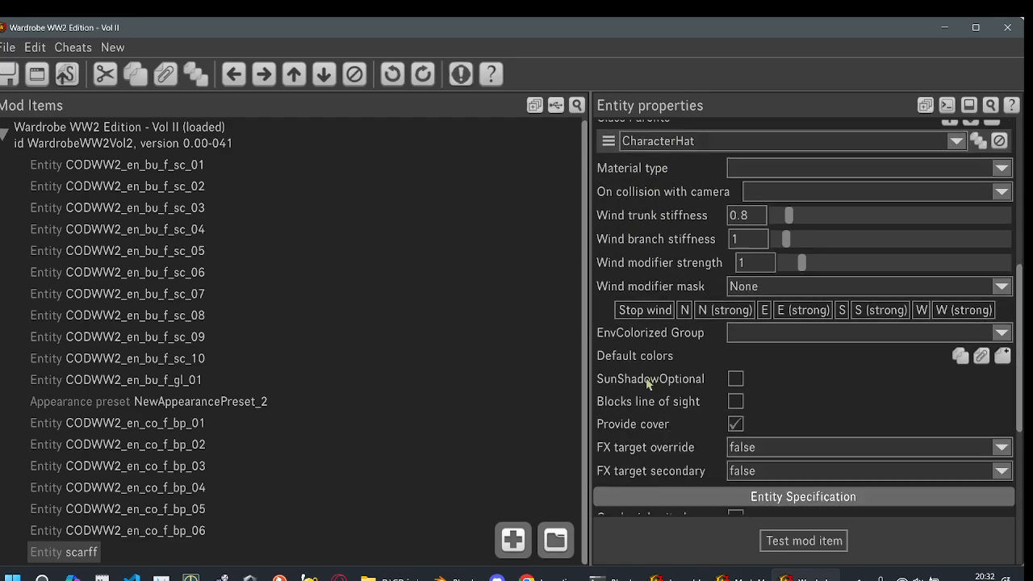
scroll(765, 266, "up", 5)
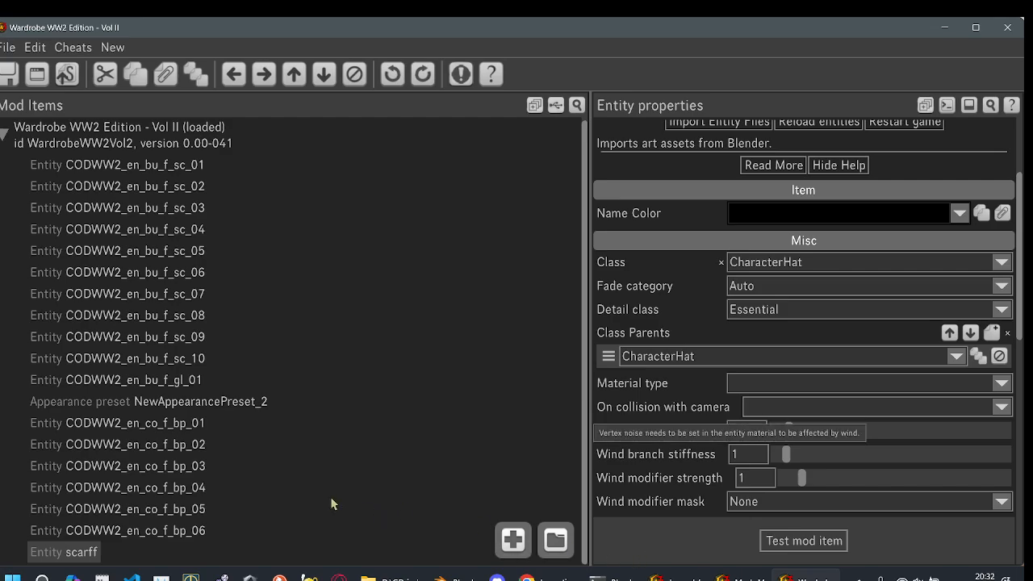
- Compare the scarff entity's class properties with CODWW2_en_co_f_bp_03 and check the settings of the NewAppearancePreset_2 appearance preset
left_click(200, 466)
scroll(728, 316, "down", 1)
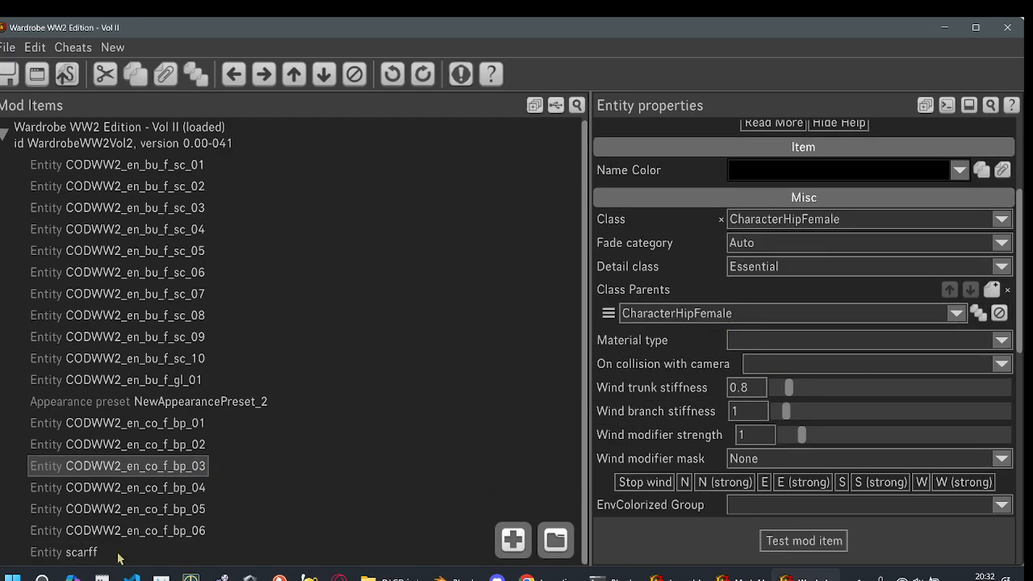
left_click(65, 552)
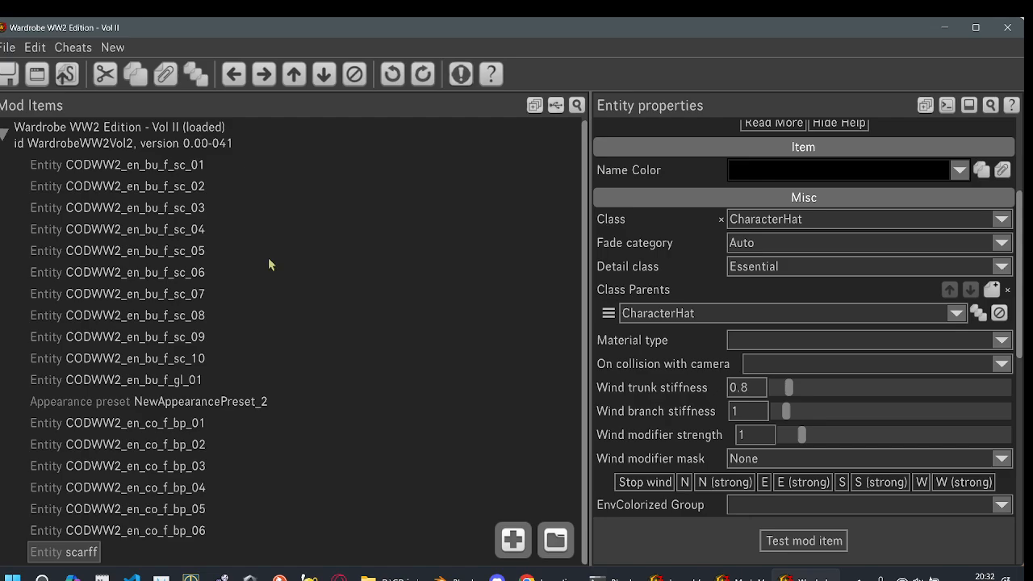
left_click(202, 401)
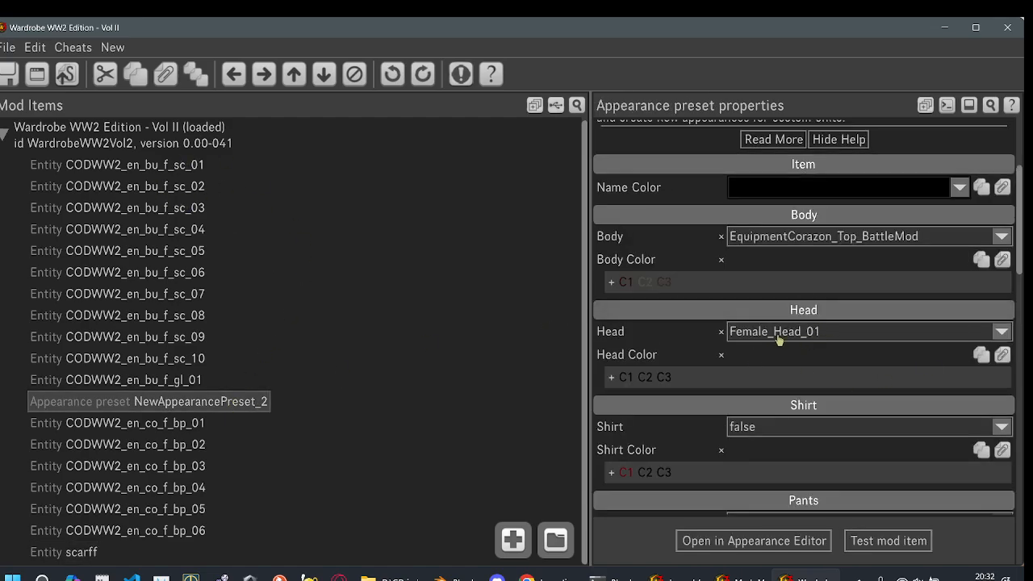
left_click(61, 549)
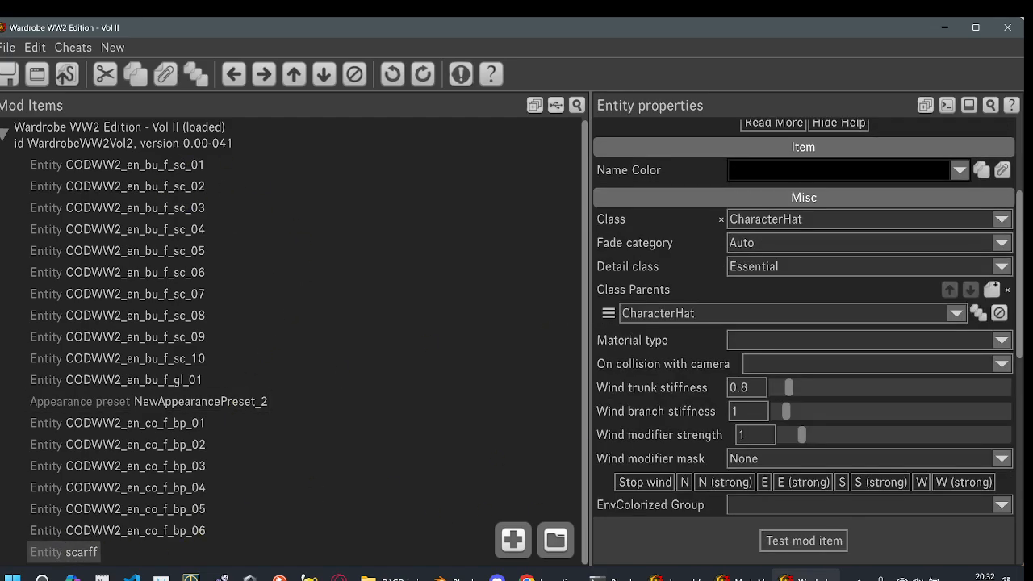
key("alt+Tab")
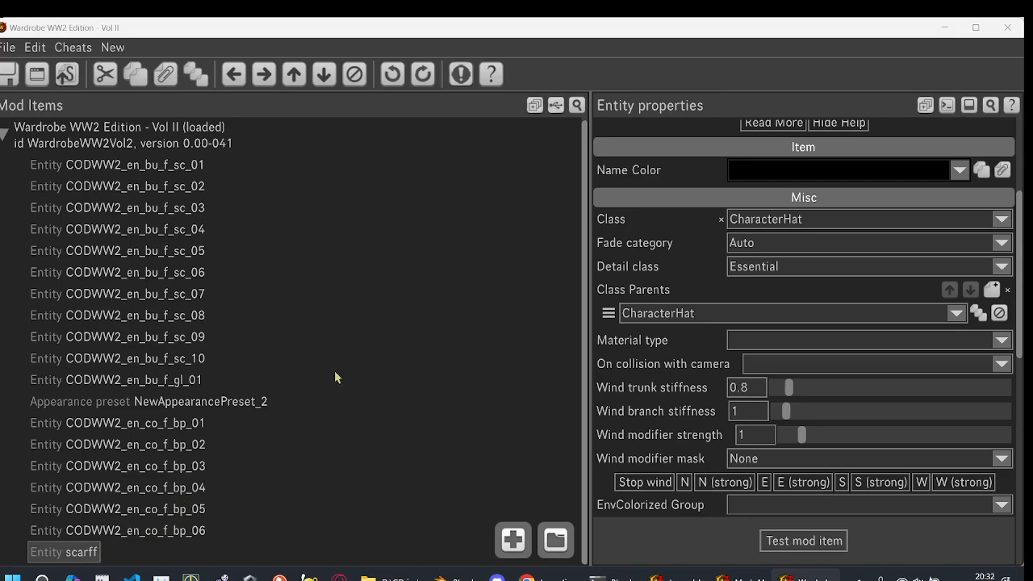
- Switch to the Jagged Alliance 3 game window, open the map editor and delete the striped GridMarker near the scarf
key("alt+Tab")
scroll(440, 314, "up", 3)
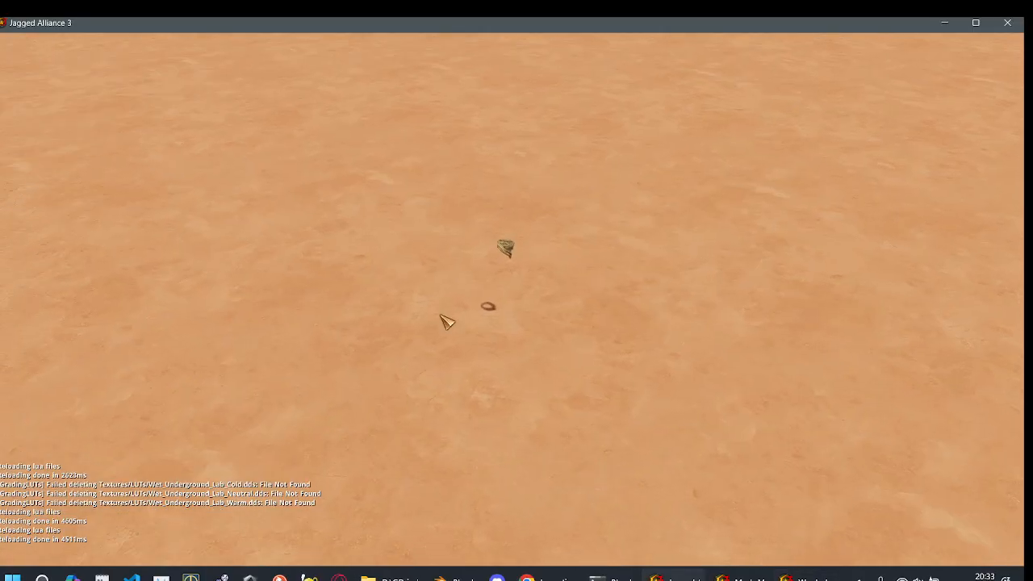
key("F3")
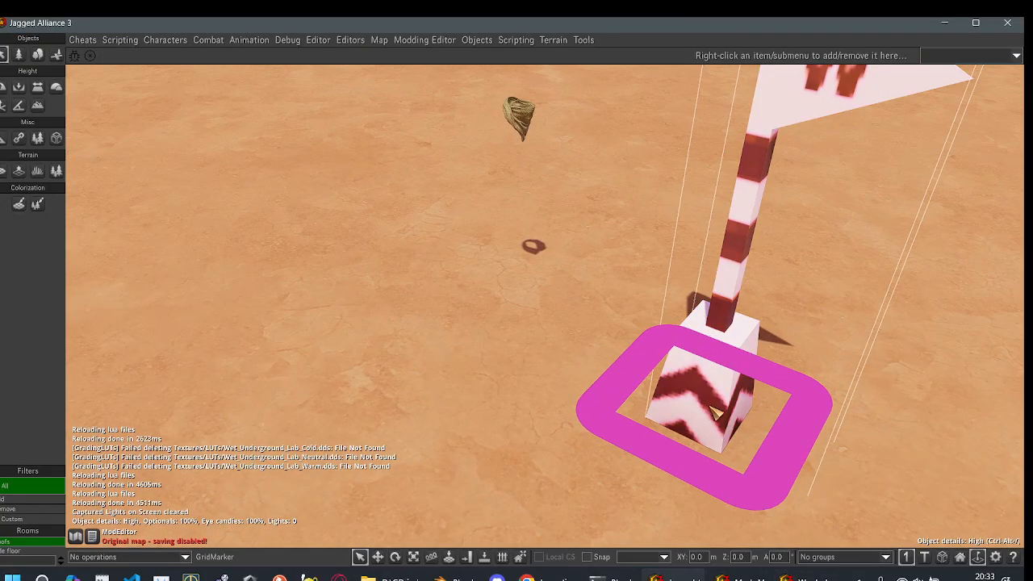
middle_click_drag(626, 307, 611, 412)
scroll(606, 281, "up", 3)
middle_click_drag(607, 281, 591, 297, "alt")
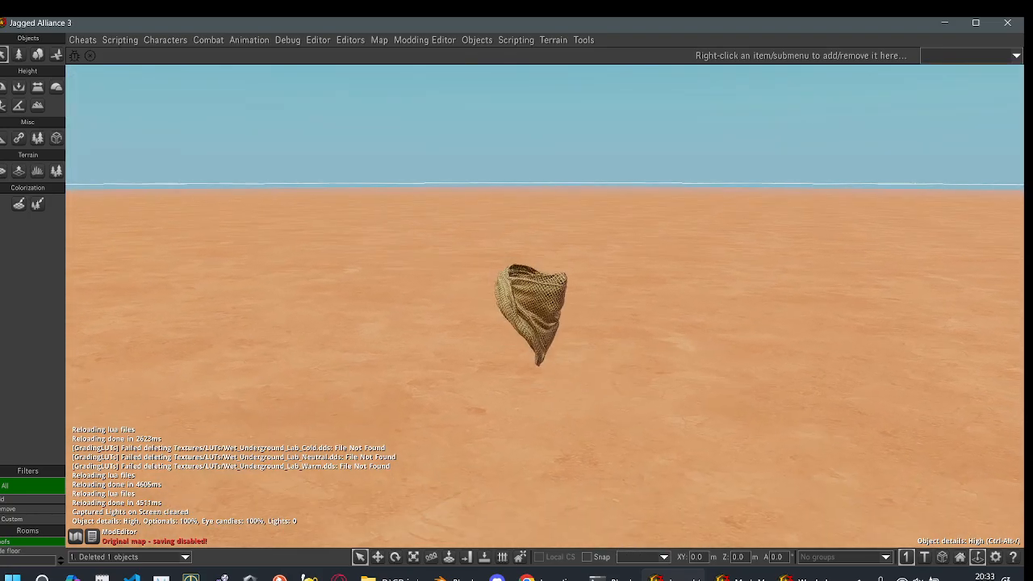
- Select the scarf object on the map and inspect its shape from above and the side, including its available object actions
left_click(544, 337)
middle_click_drag(520, 375, 523, 302, "alt")
middle_click_drag(565, 331, 566, 403, "alt")
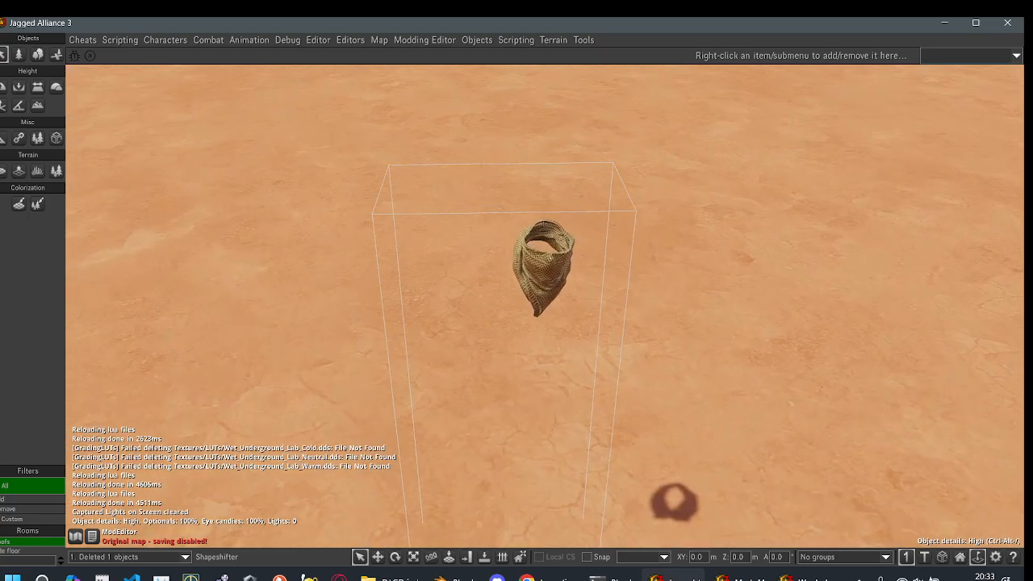
middle_click_drag(529, 299, 585, 301, "alt")
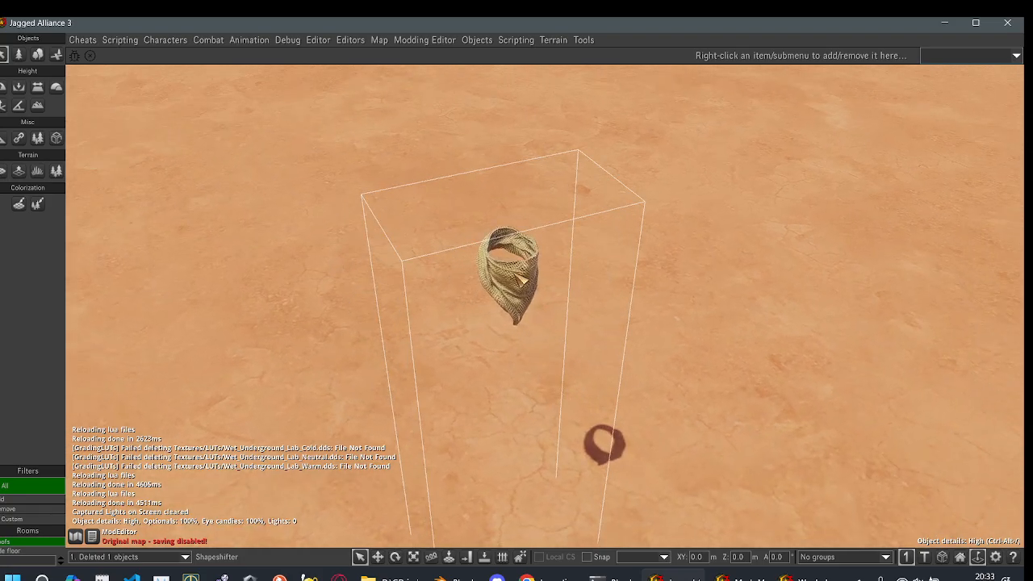
right_click(513, 268)
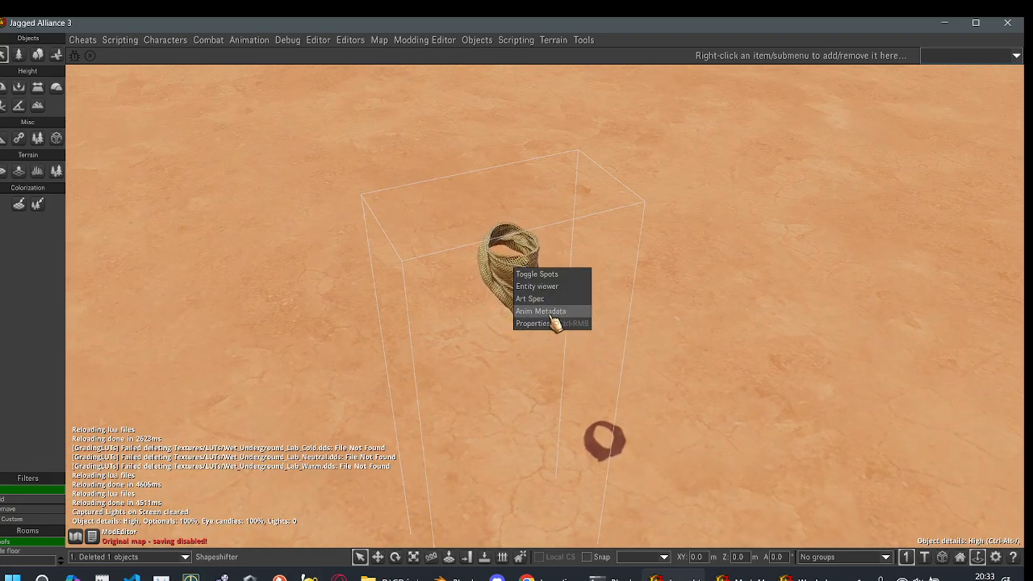
left_click(393, 295)
left_click(523, 253)
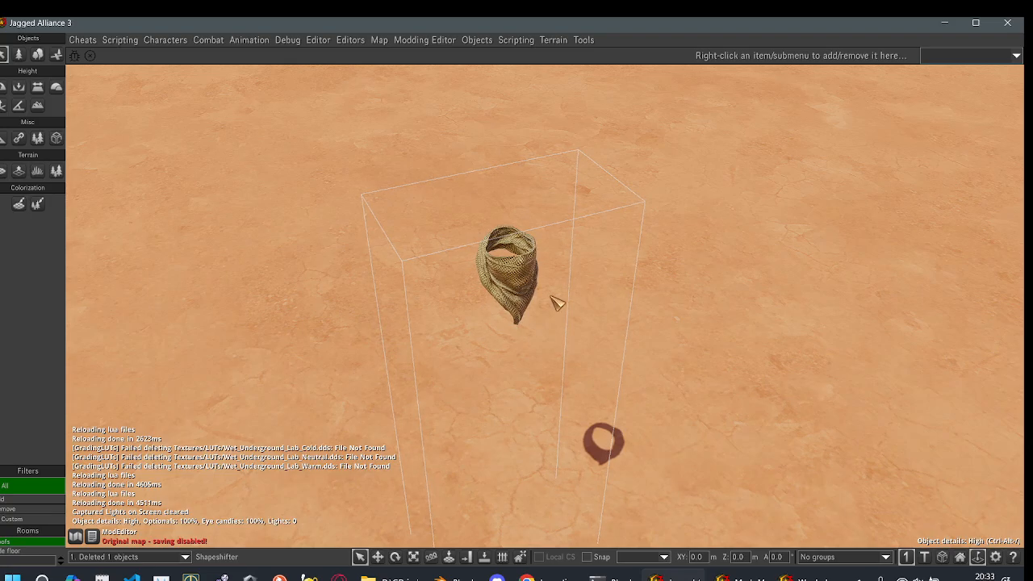
- Examine the scarf's mesh and texture from several sides and distances, and close the map editor
middle_click_drag(394, 289, 470, 341, "alt")
scroll(588, 262, "up", 3)
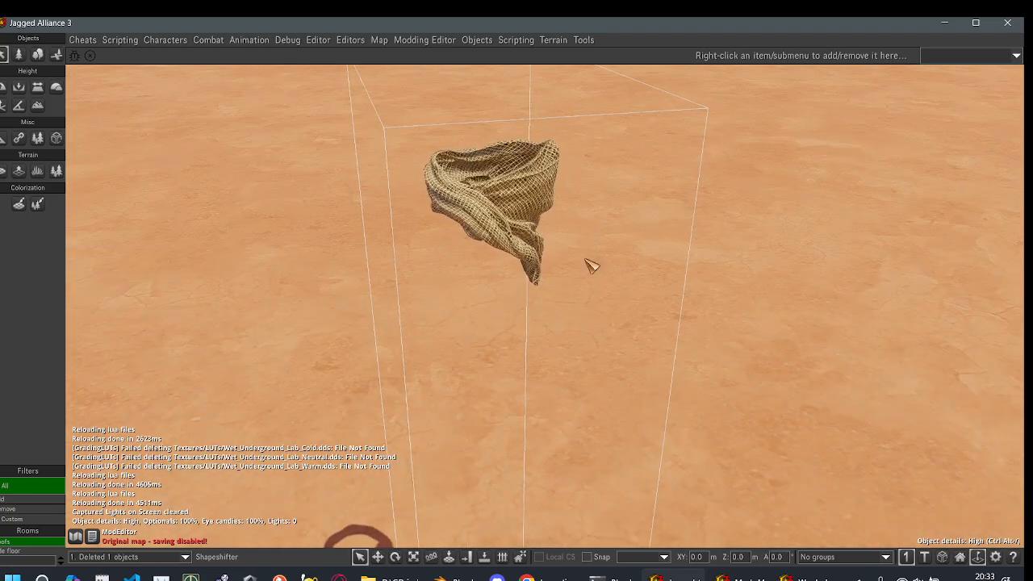
middle_click_drag(556, 298, 556, 224, "alt")
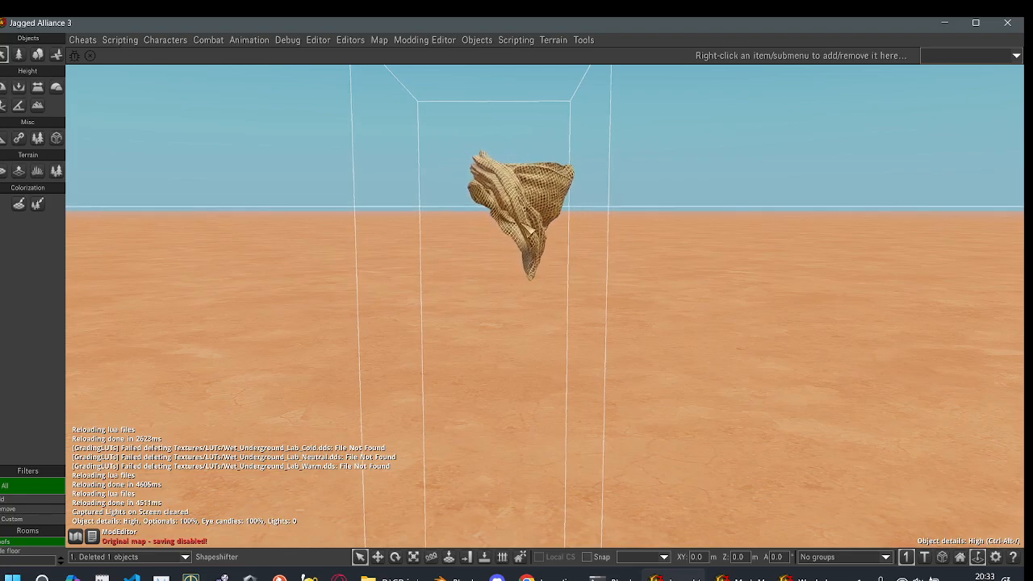
middle_click_drag(528, 229, 571, 250)
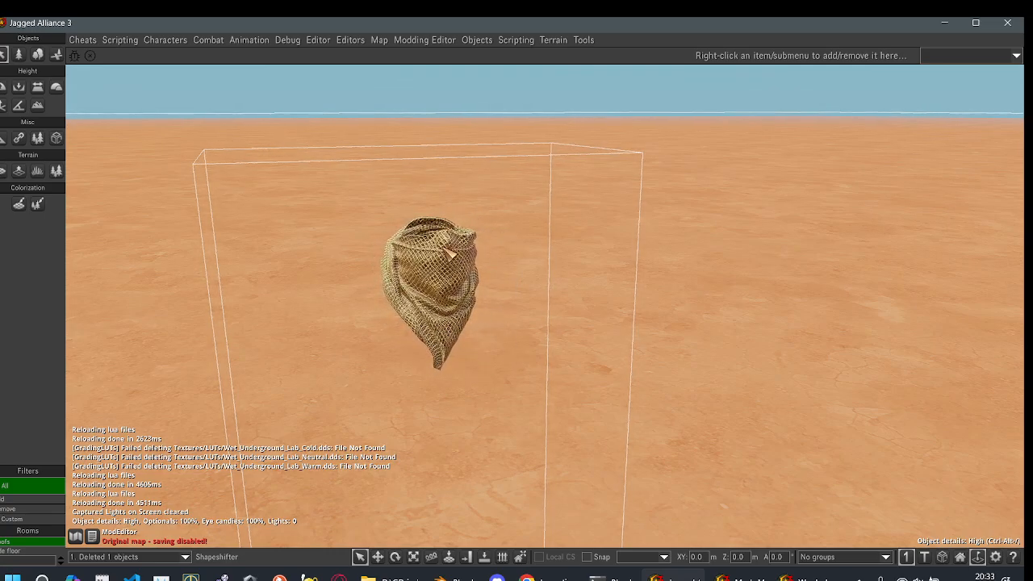
scroll(565, 274, "down", 2)
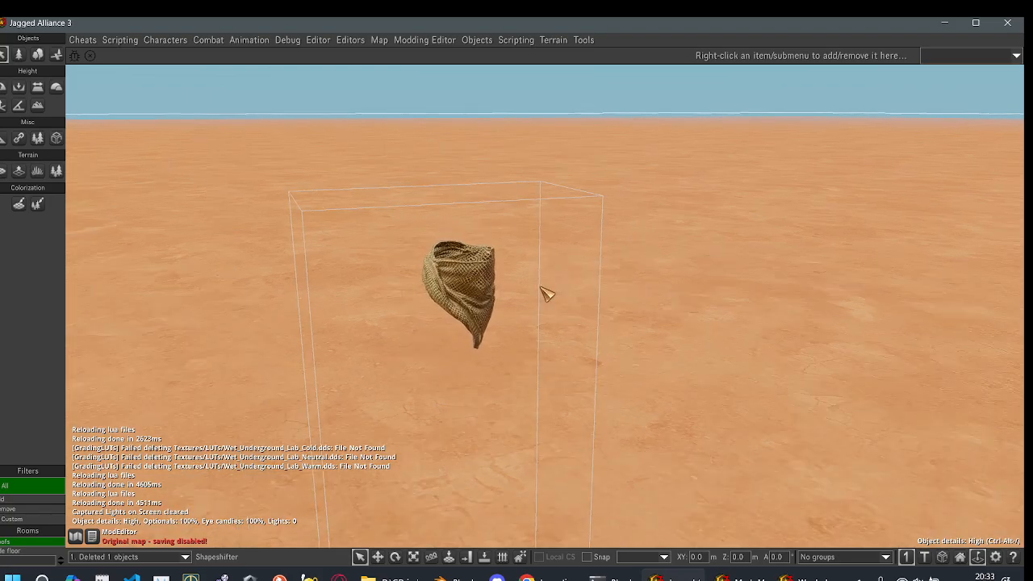
scroll(546, 293, "down", 3)
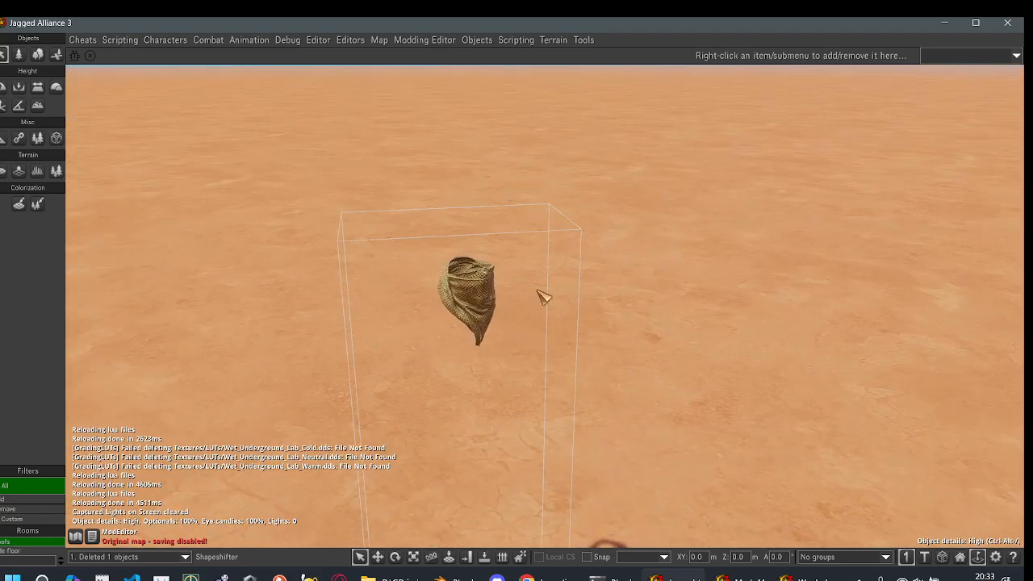
scroll(501, 268, "down", 2)
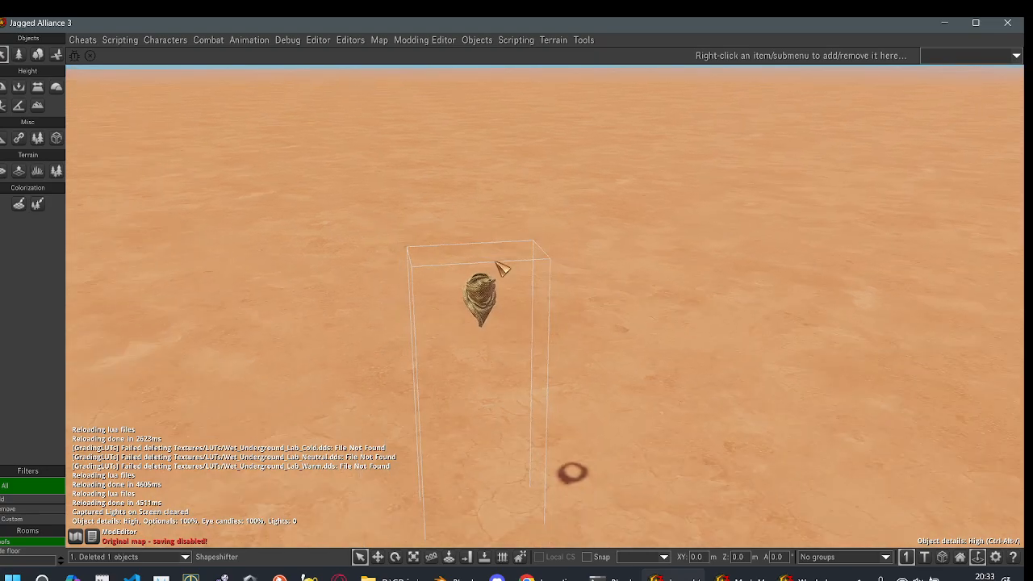
scroll(246, 339, "up", 3)
scroll(619, 315, "up", 2)
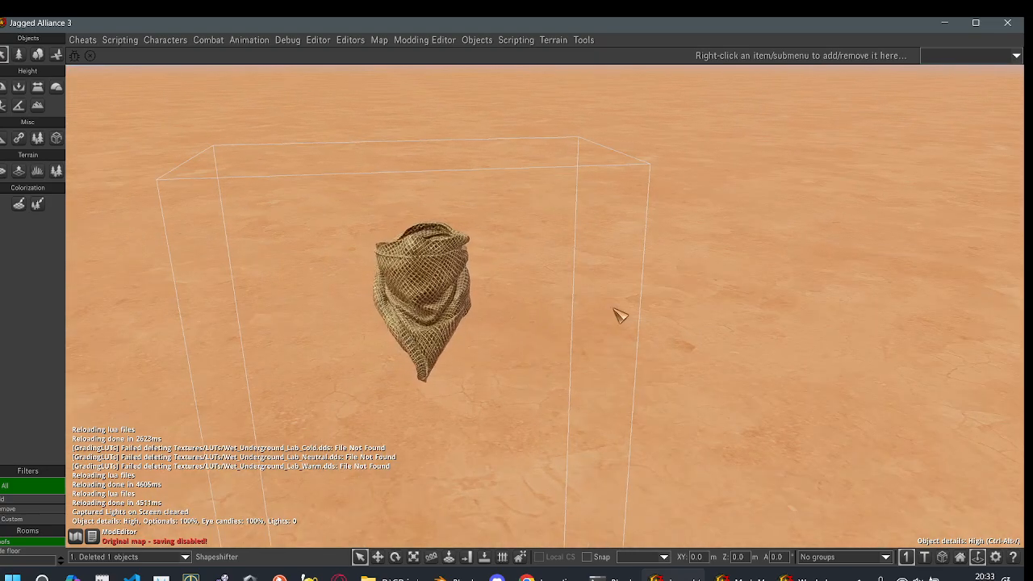
scroll(537, 341, "down", 3)
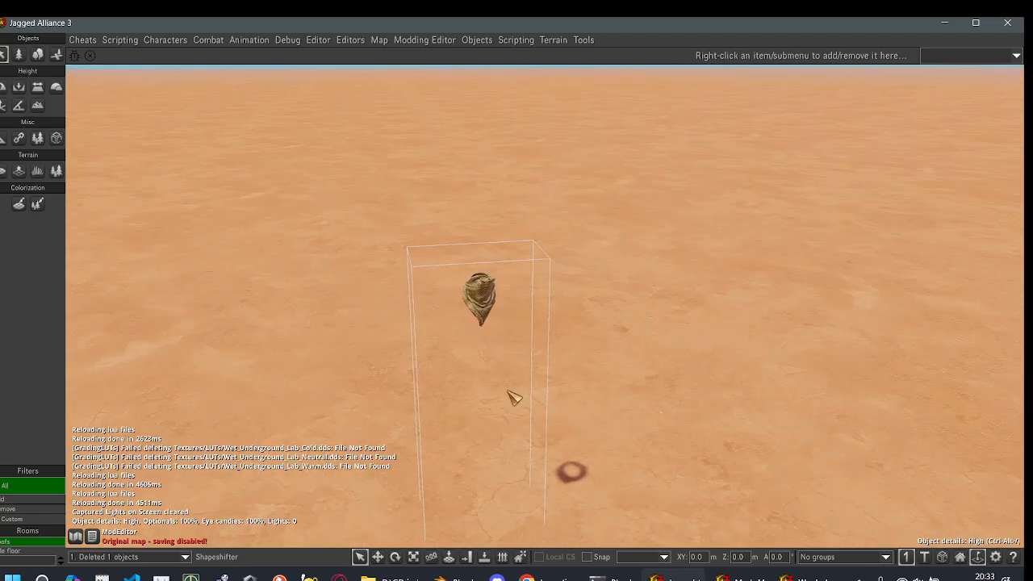
key("F3")
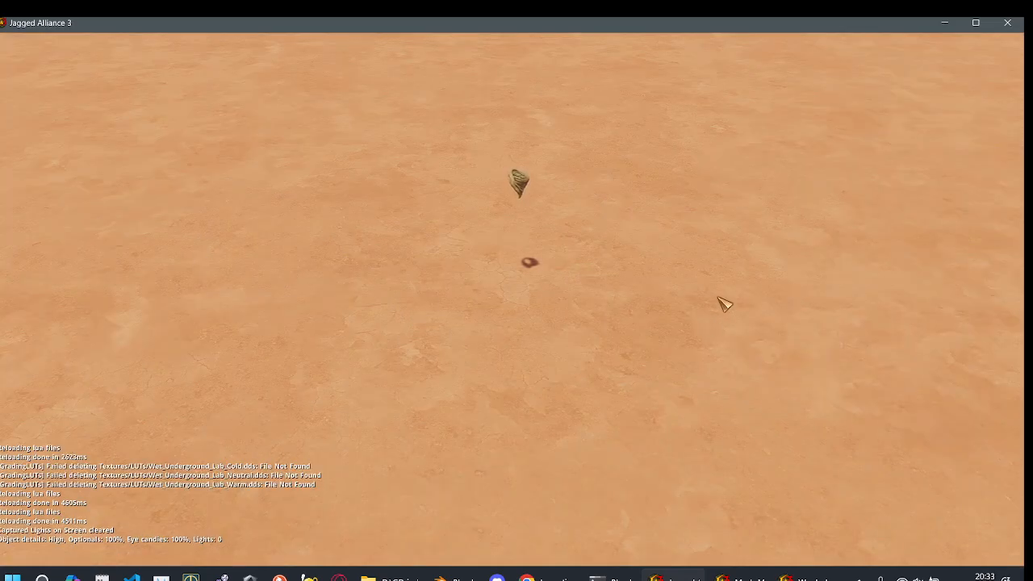
scroll(674, 259, "down", 2)
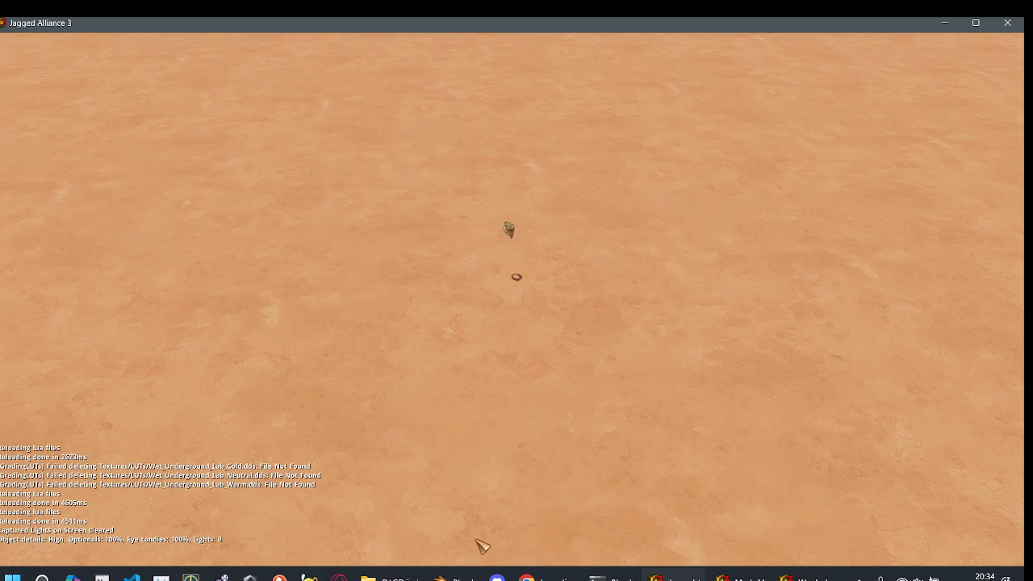
- Switch to Chrome and review the closing sections of the workshop outline and the Useful Links page
left_click(526, 578)
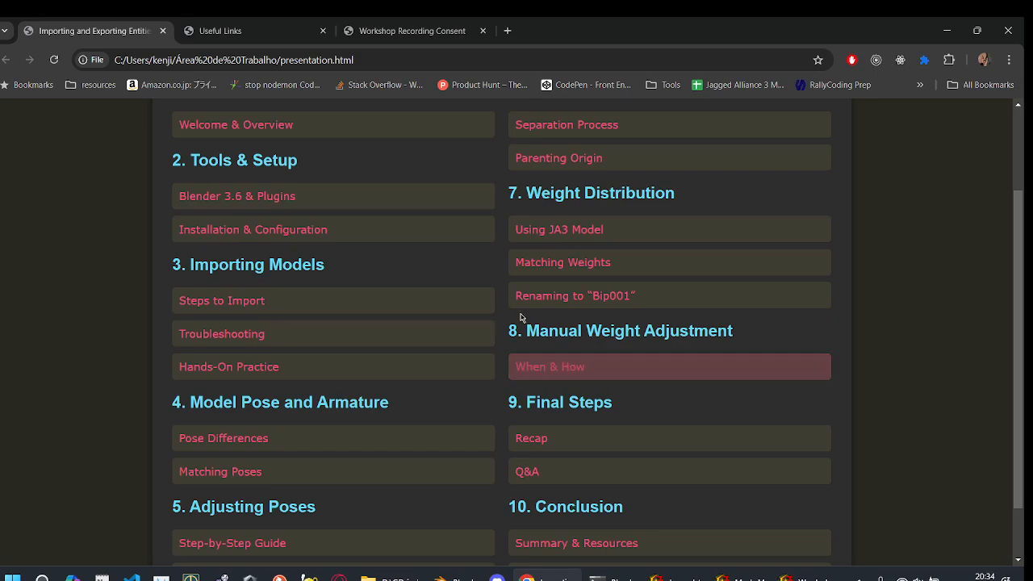
scroll(564, 339, "down", 1)
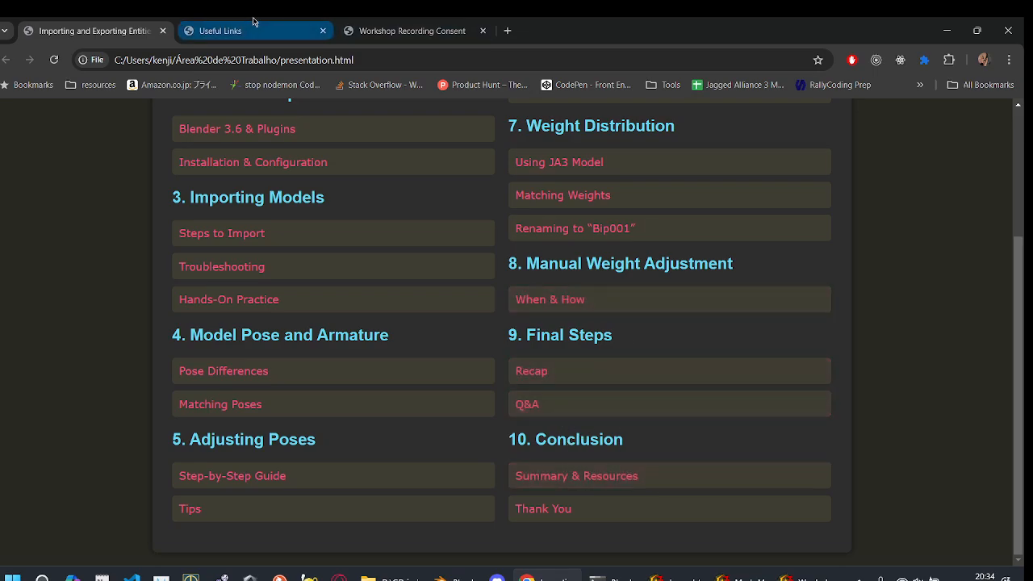
left_click(208, 30)
scroll(559, 216, "down", 1)
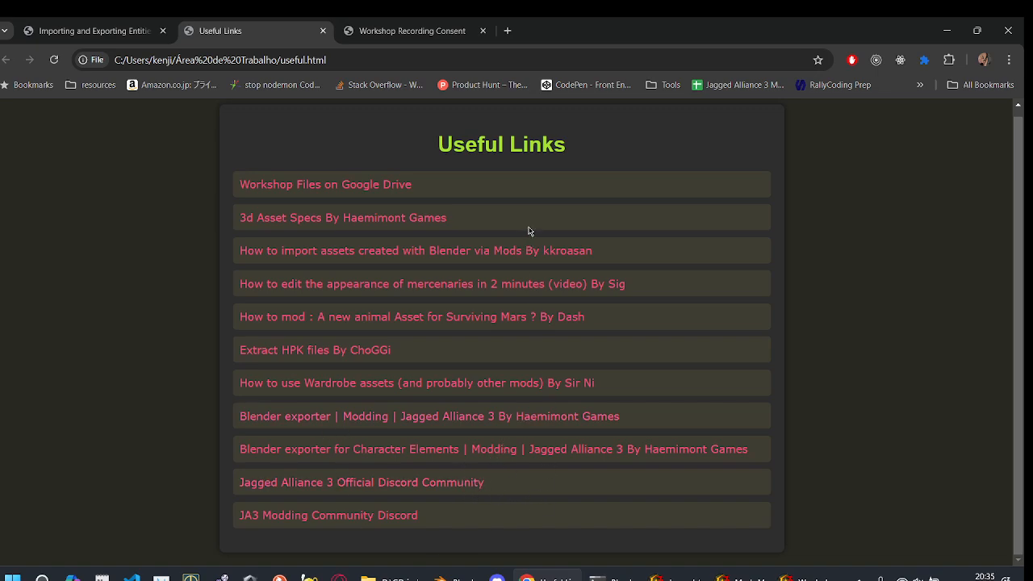
- Read the Workshop Recording Consent text and return through the Useful Links page to the workshop outline
left_click(423, 24)
left_click_drag(356, 154, 609, 235)
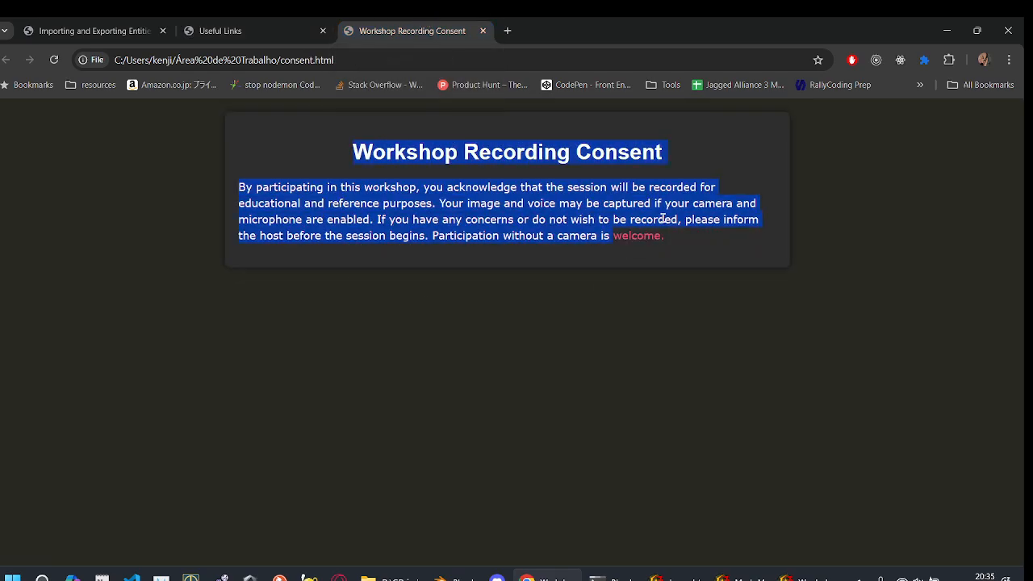
left_click(491, 230)
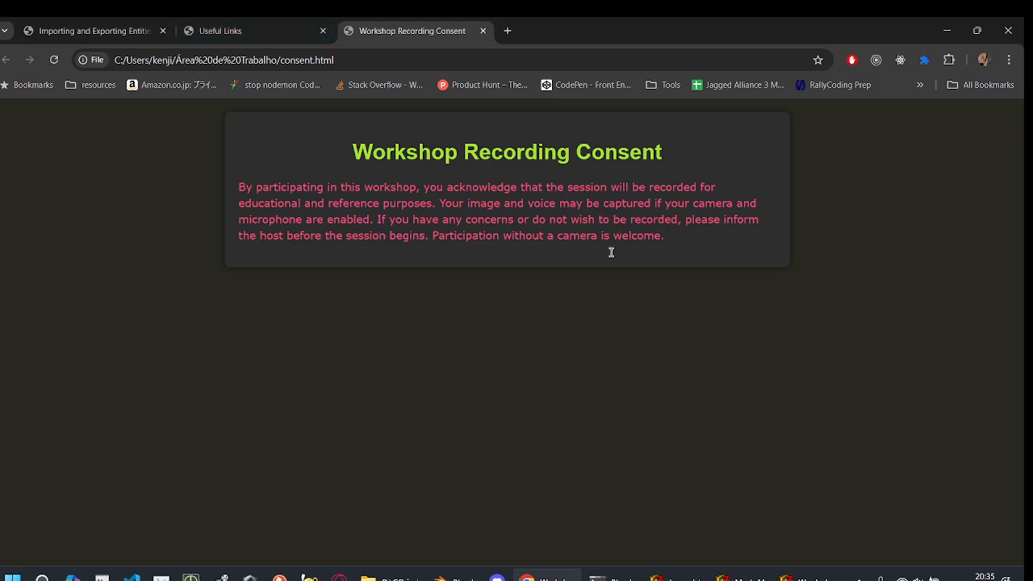
left_click(266, 24)
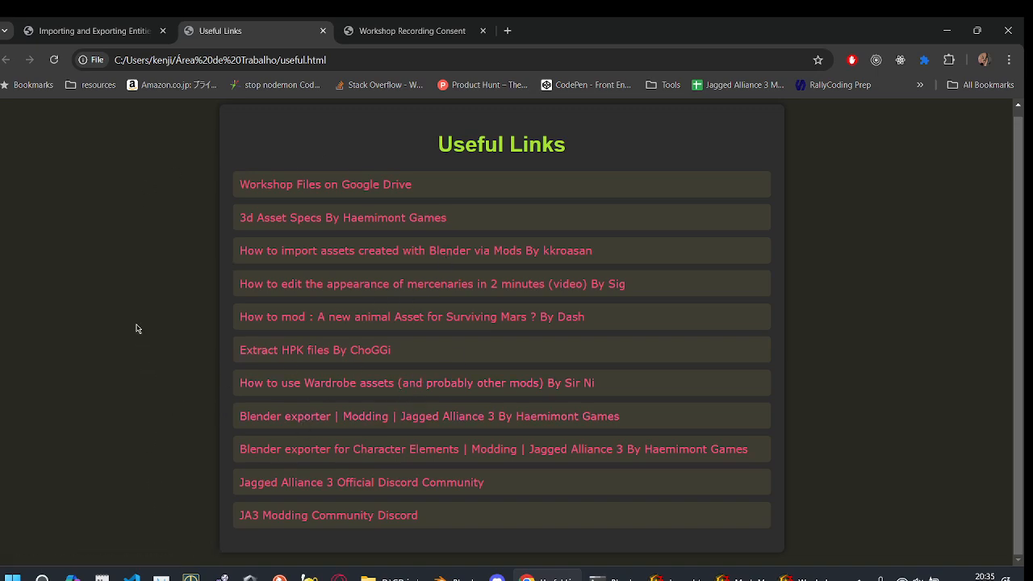
key("ctrl+shift+Tab")
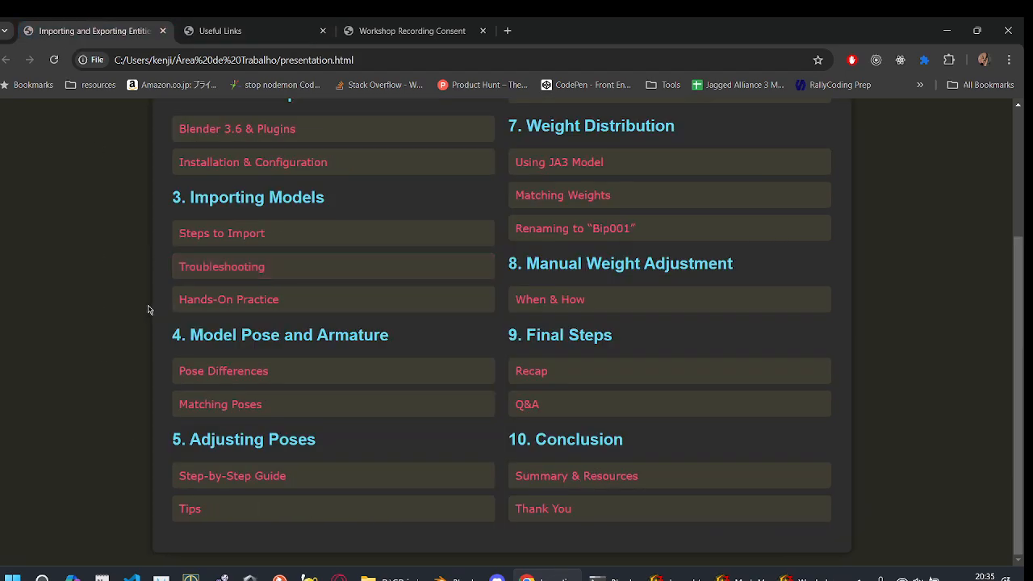